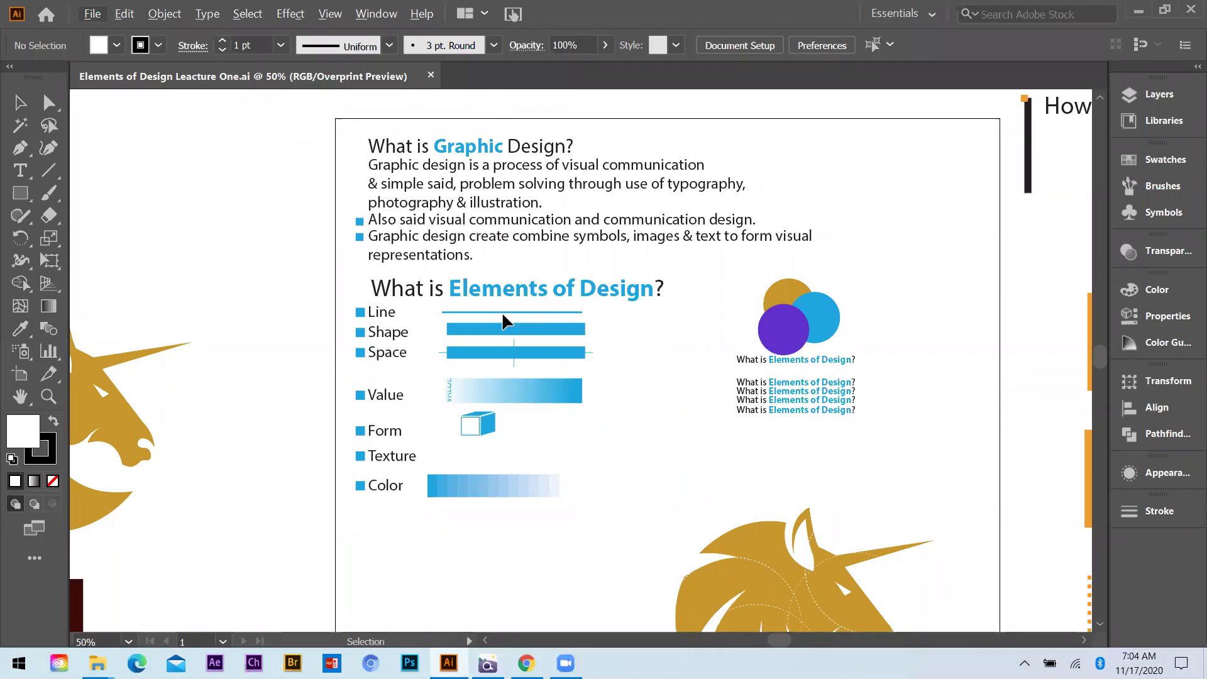
Draw an unfilled open zigzag path with six anchor points beside the Line, Shape and Space samples using the Pen tool.
click(17, 154)
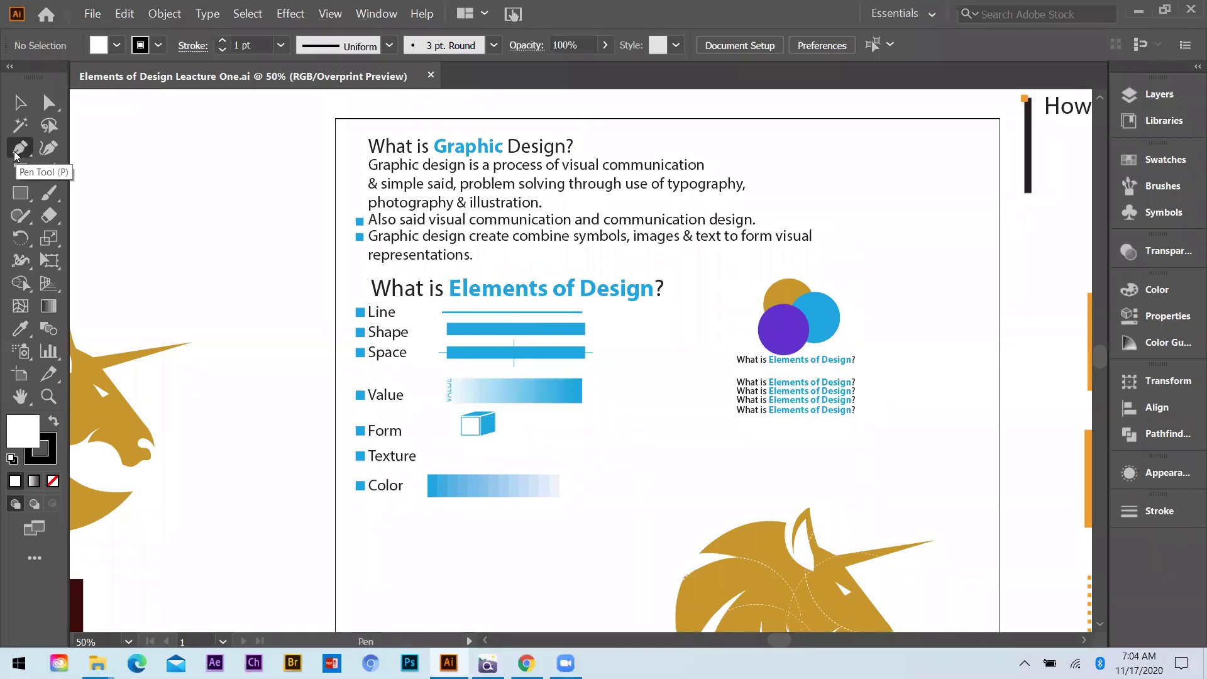
click(53, 481)
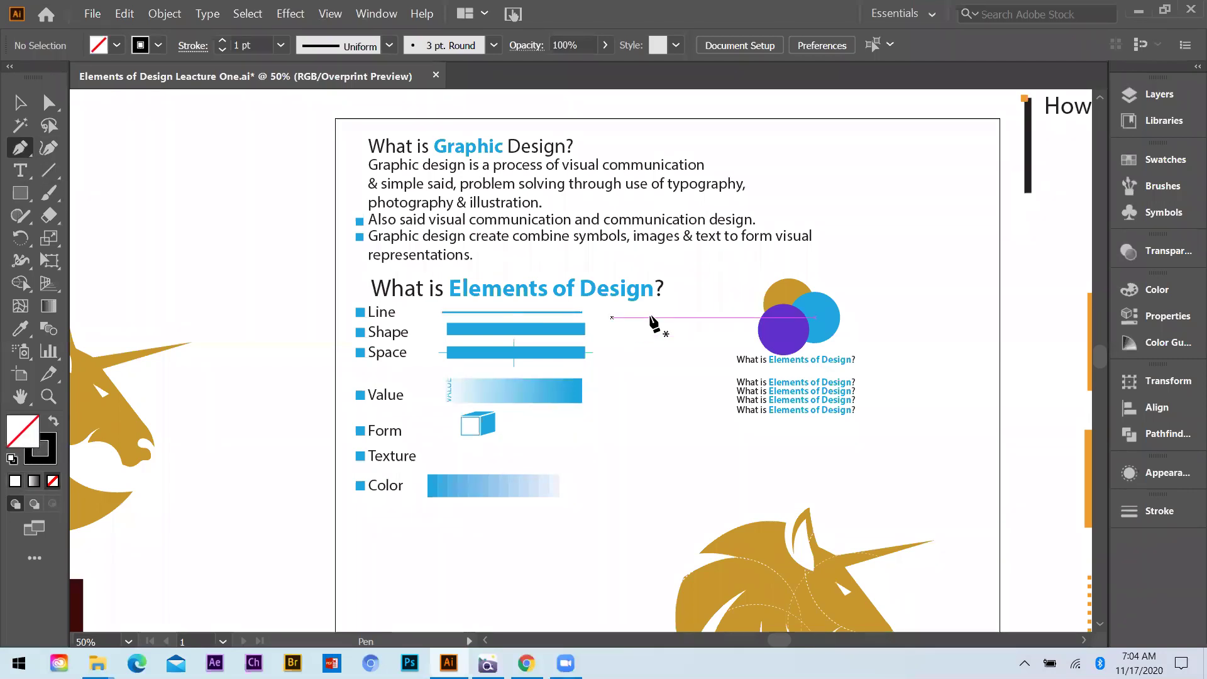
click(618, 323)
click(688, 313)
click(632, 357)
click(687, 337)
click(639, 379)
click(676, 363)
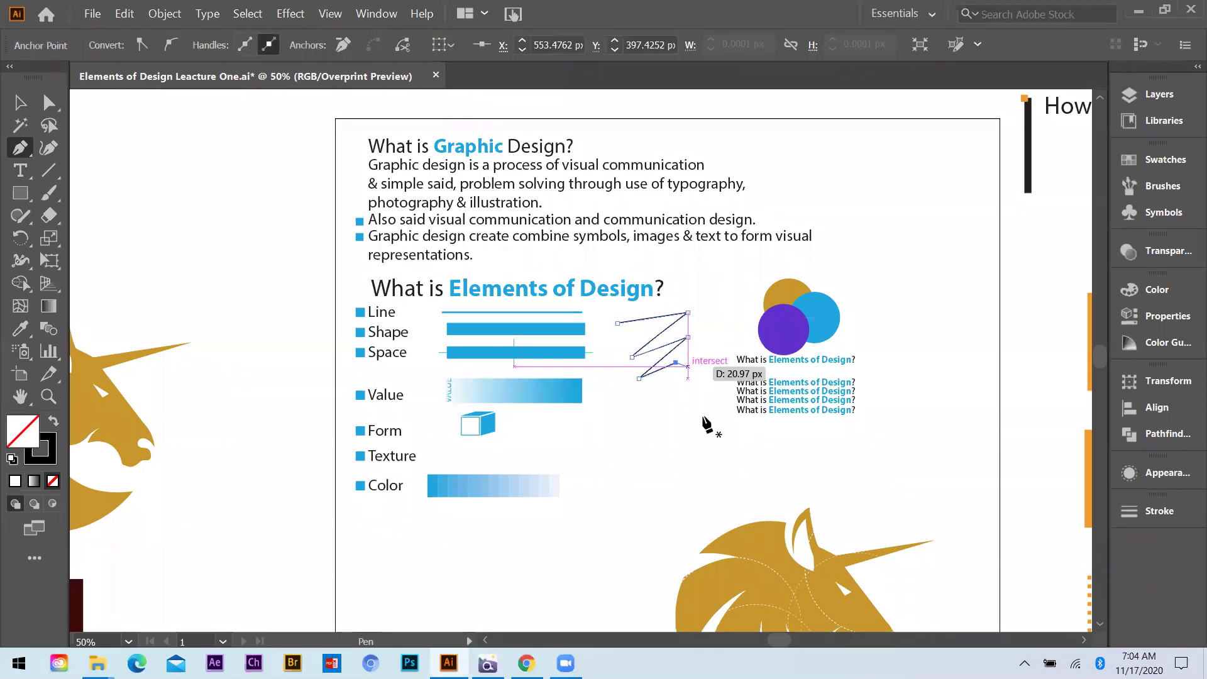
key(Escape)
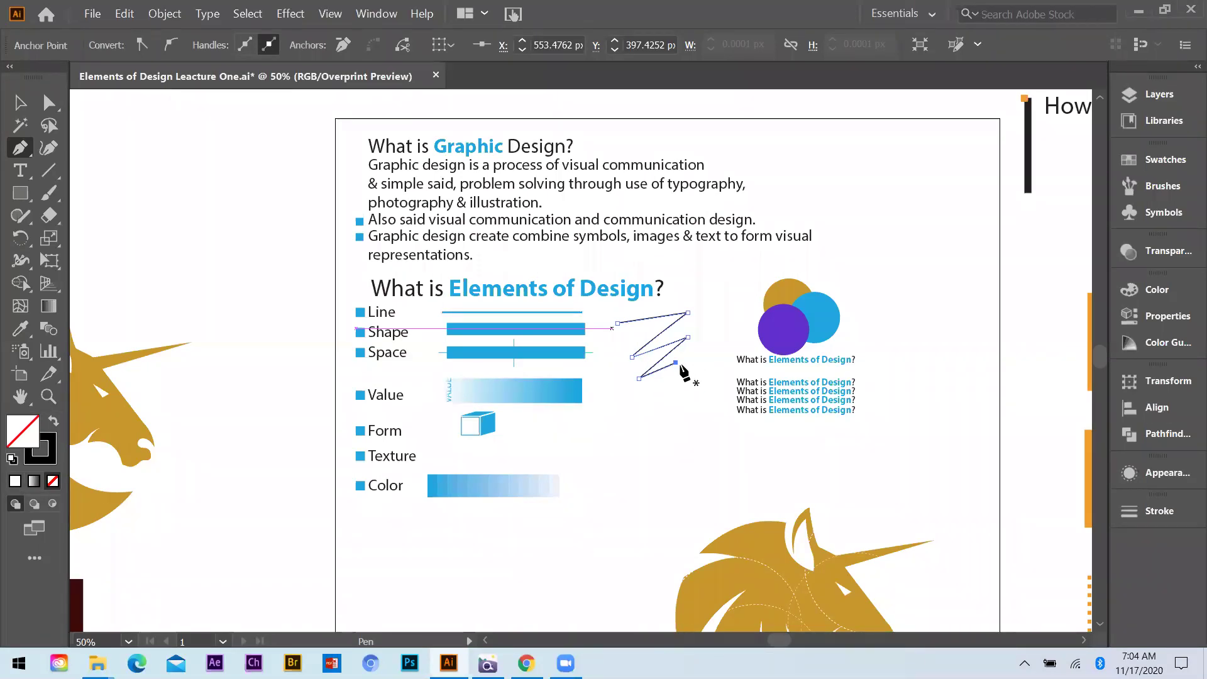
Extend the zigzag path downward with more straight segments and close it at its starting point.
click(712, 414)
click(612, 432)
click(666, 447)
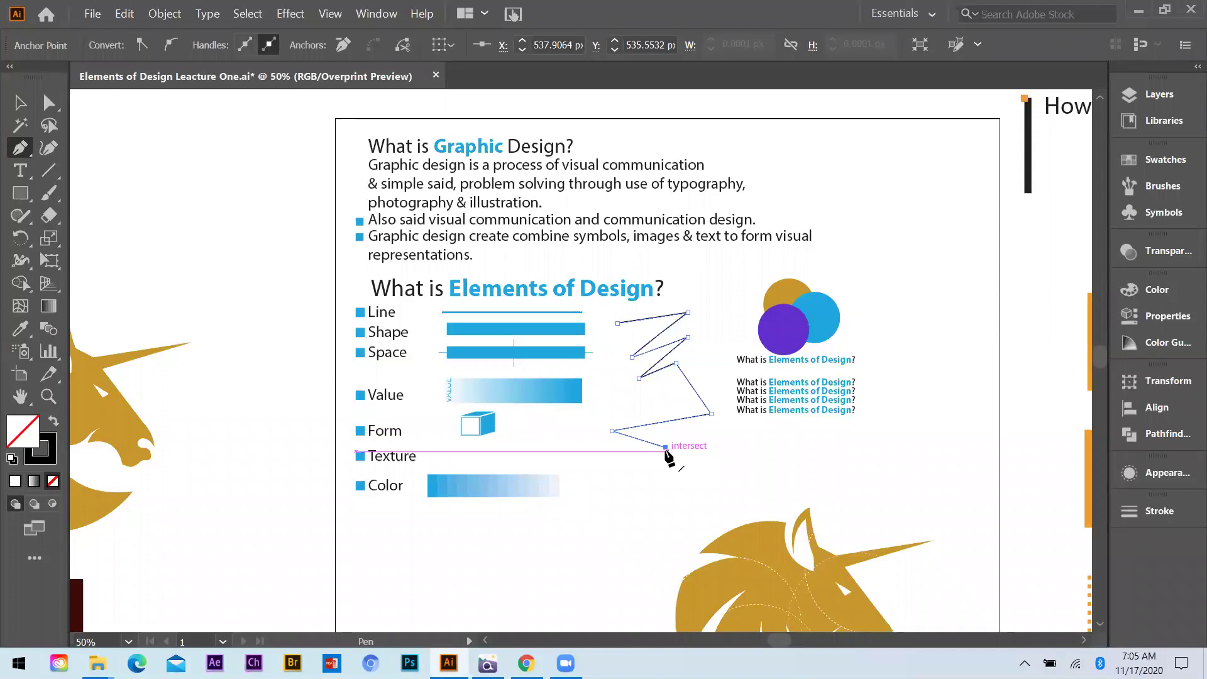
click(579, 444)
click(623, 378)
click(617, 324)
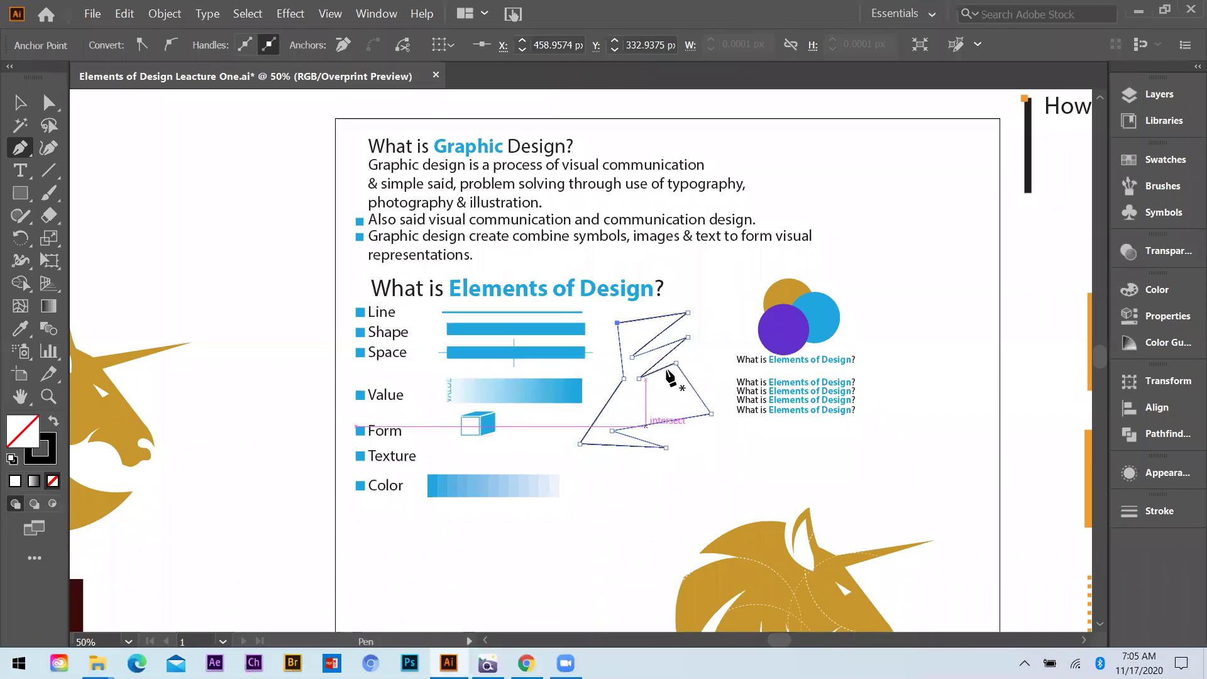
Delete the drawn zigzag path, including its remaining segments.
click(21, 102)
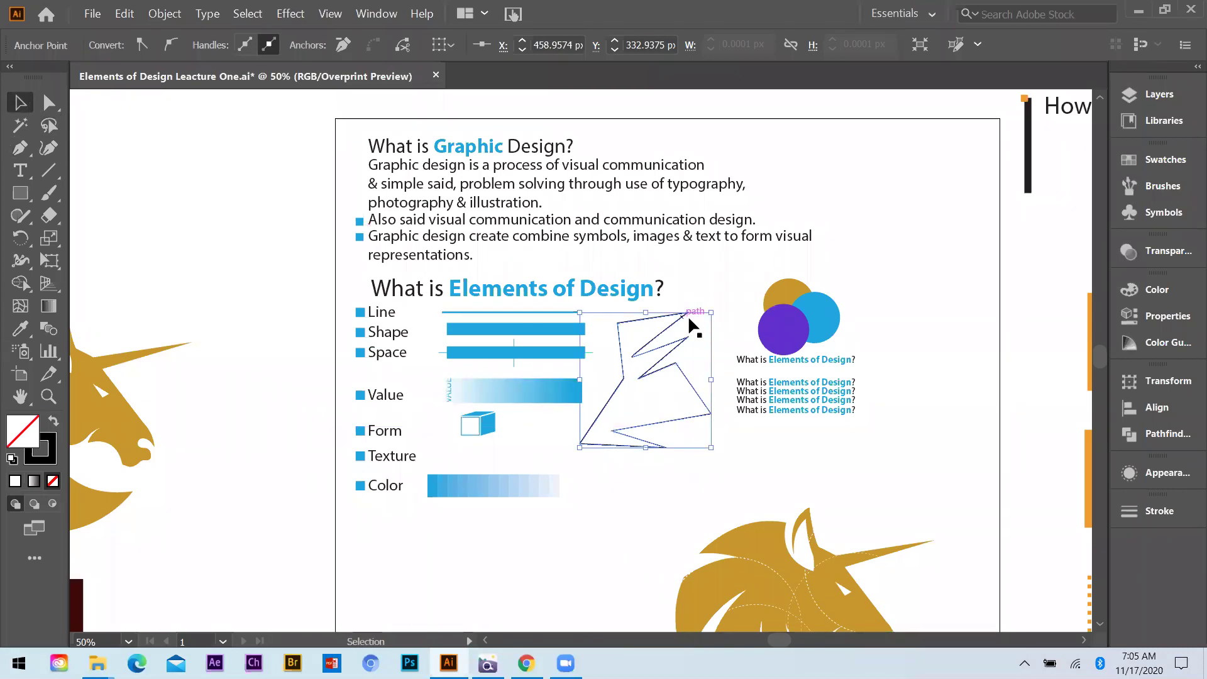
key(Delete)
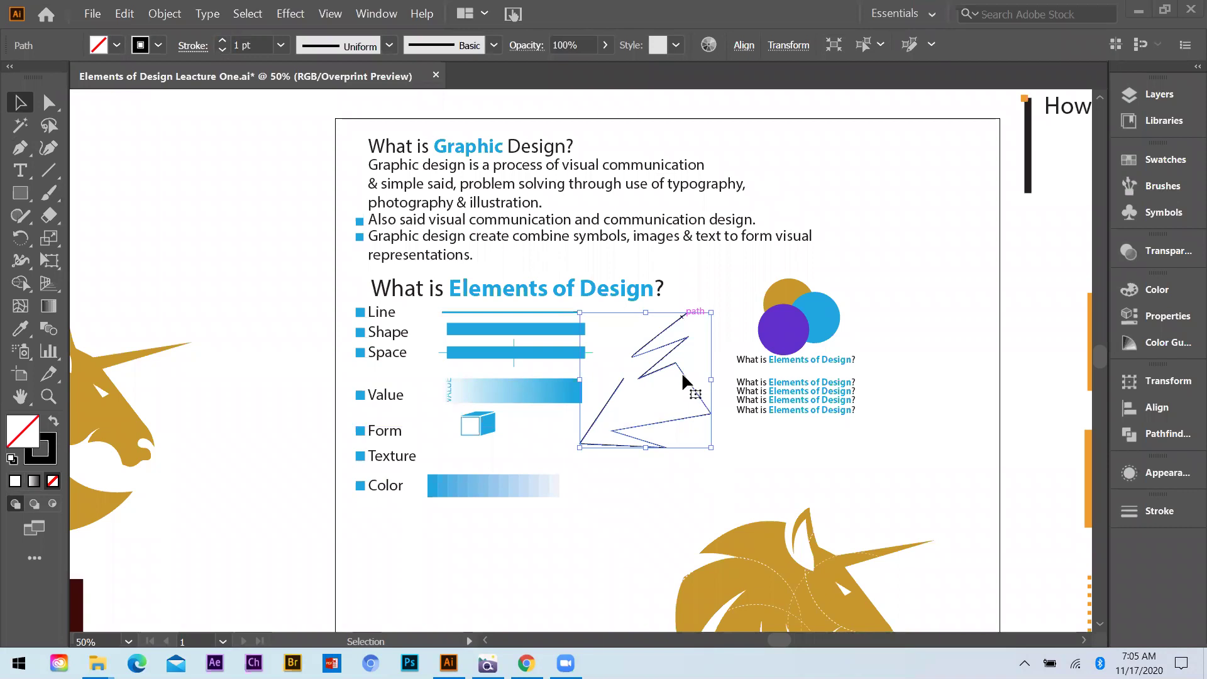
drag(695, 352, 684, 375)
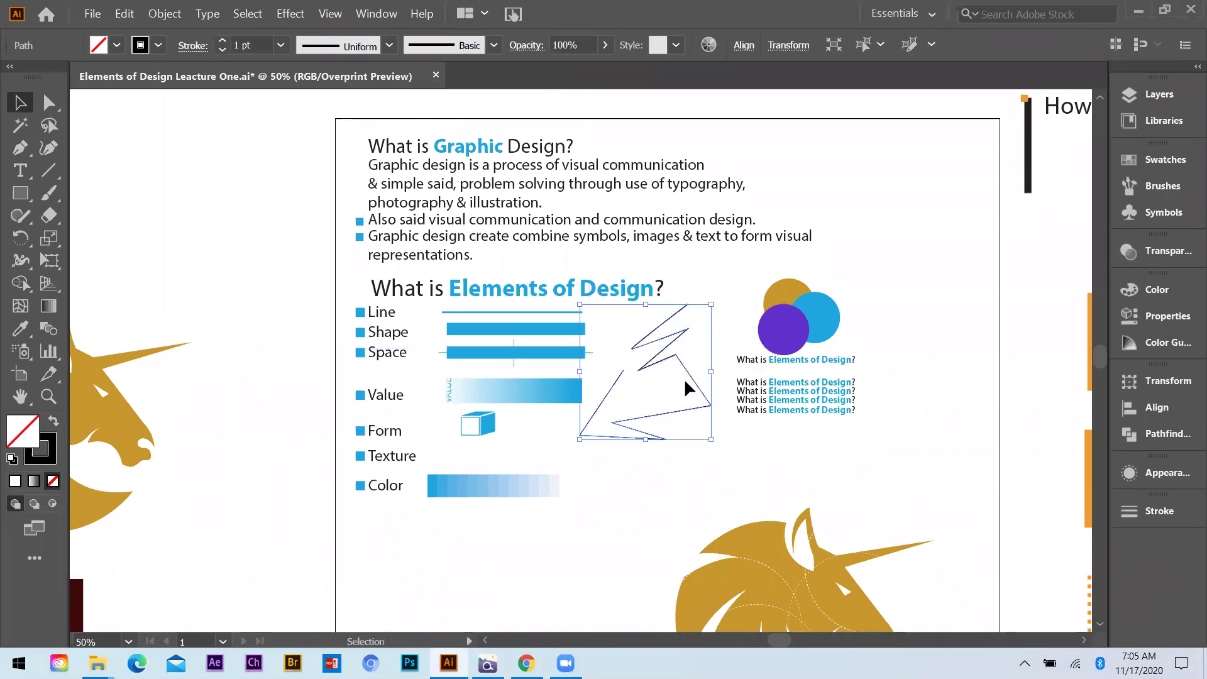
key(Delete)
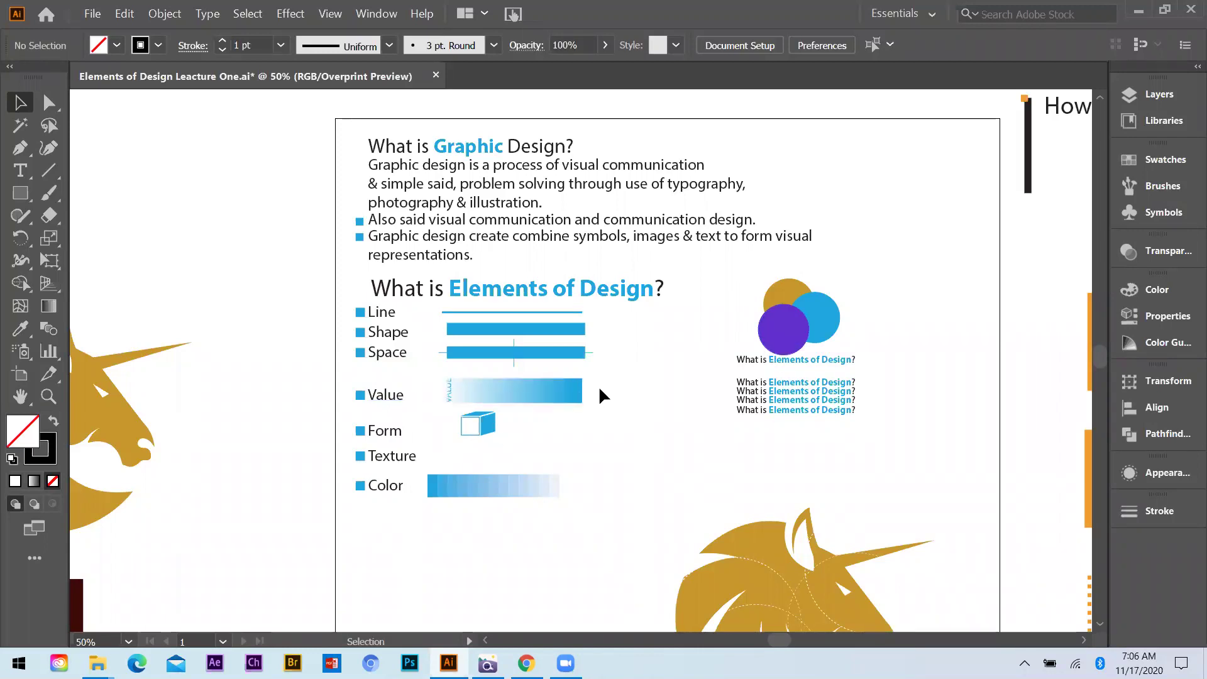
Examine the elements of design samples, the unicorn logo's dashed construction circles and the available color swatches.
scroll(542, 392, down, 1)
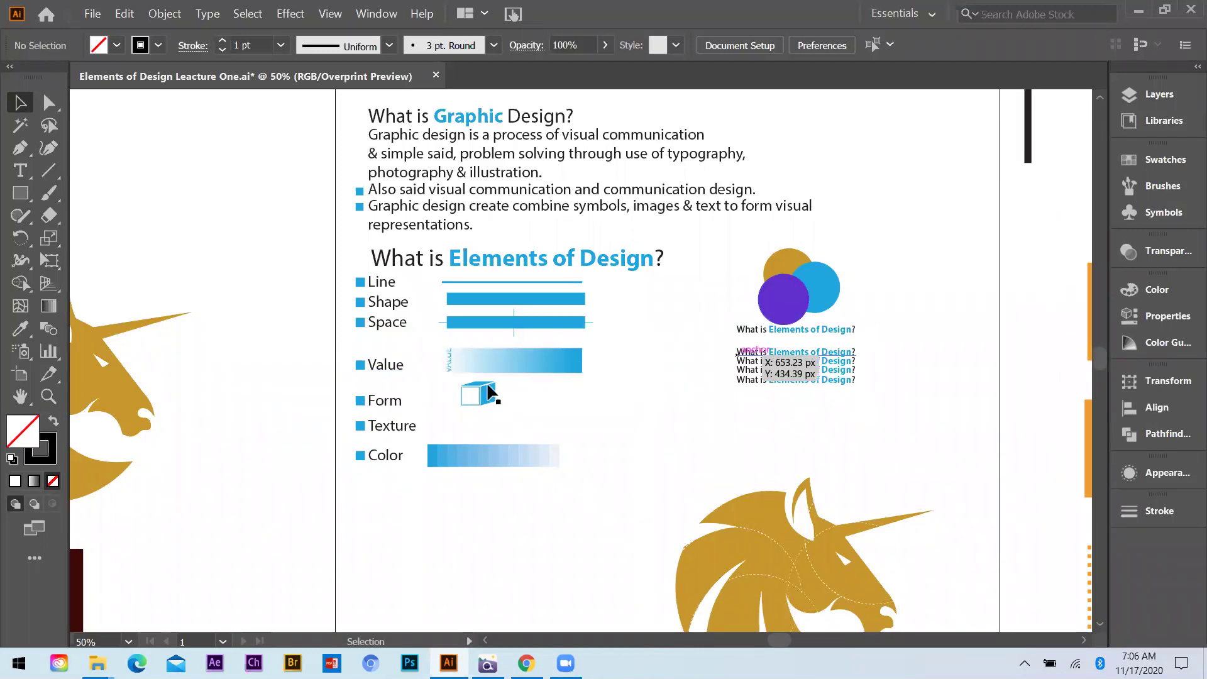
scroll(493, 396, down, 1)
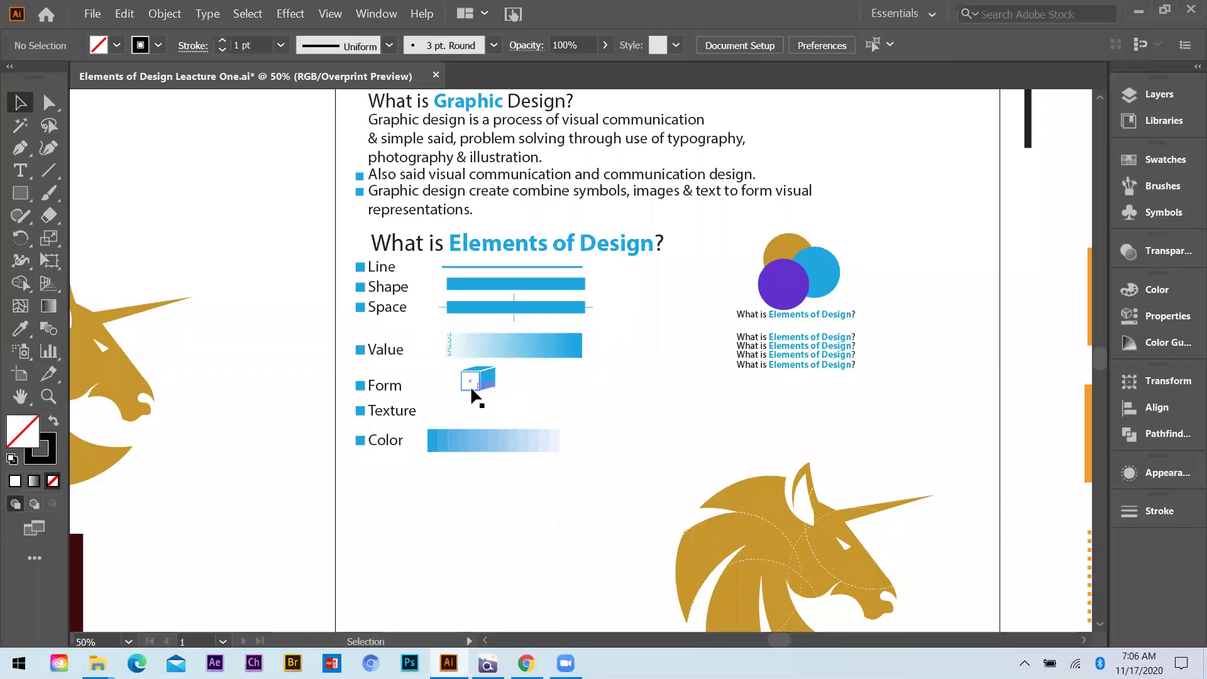
scroll(746, 402, down, 3)
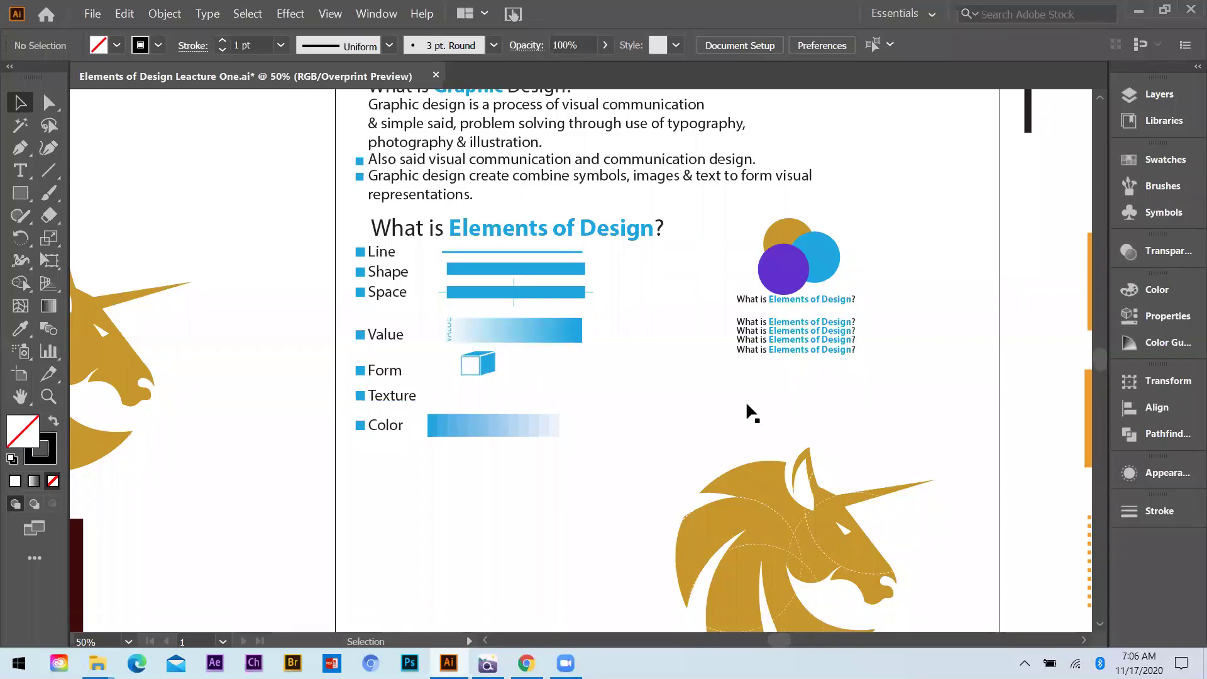
scroll(864, 509, left, 3)
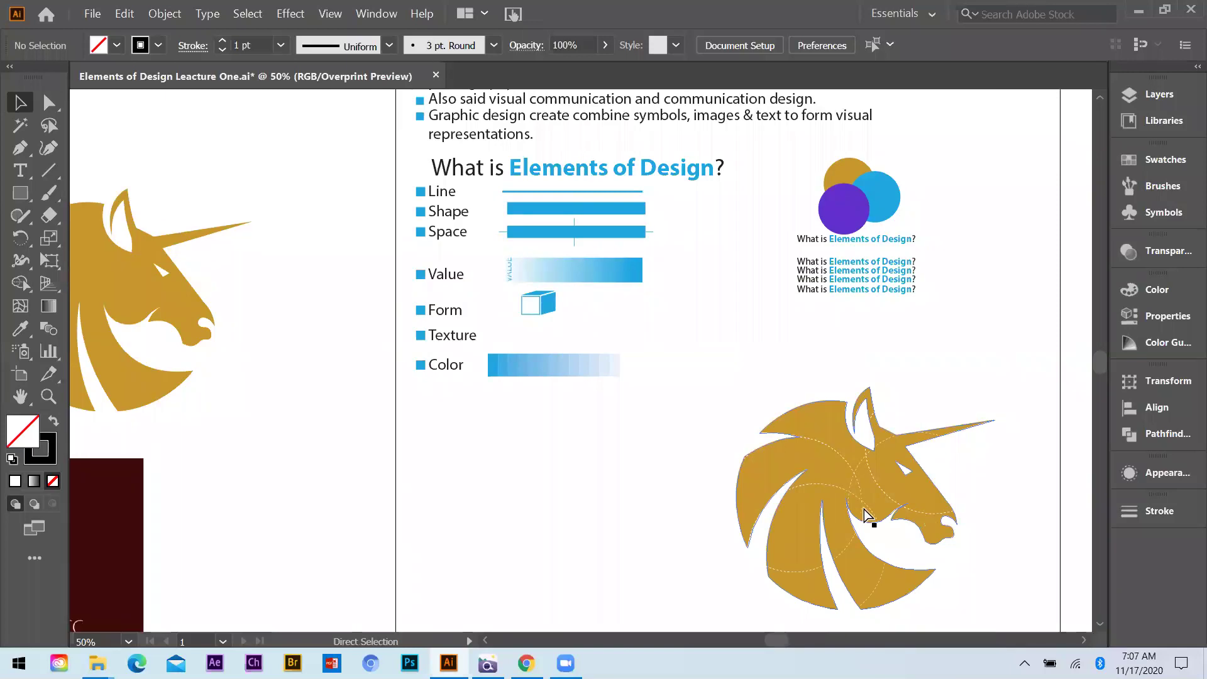
scroll(700, 446, up, 4)
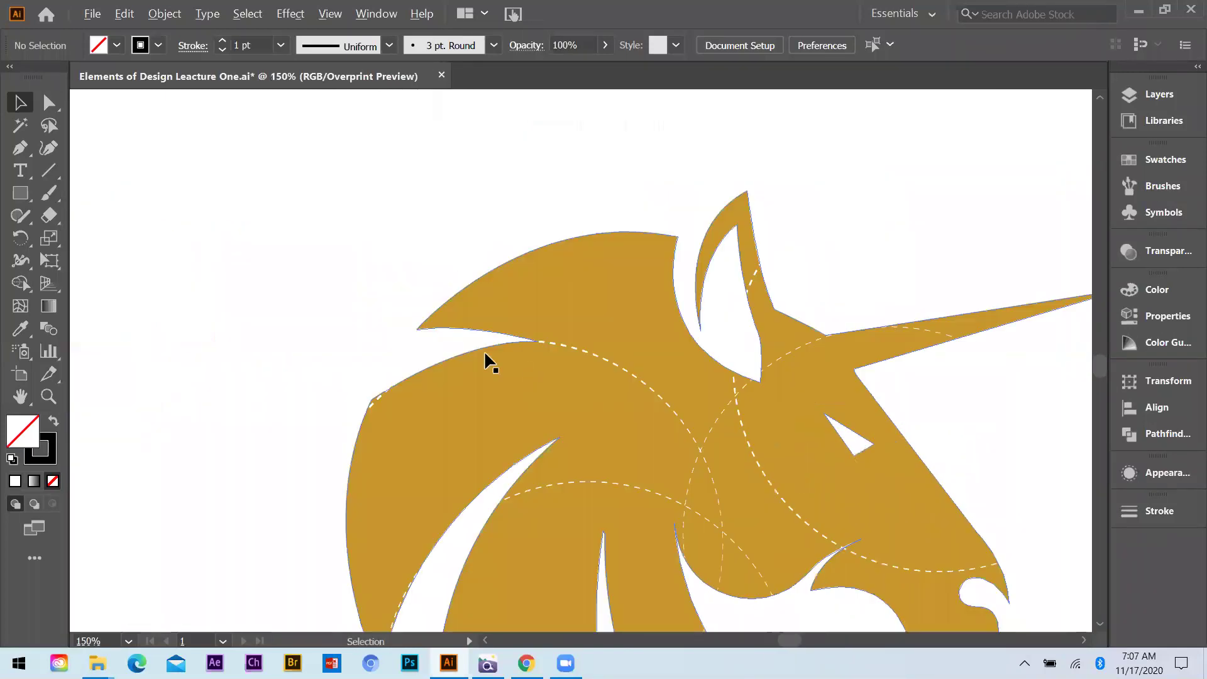
scroll(628, 368, down, 2)
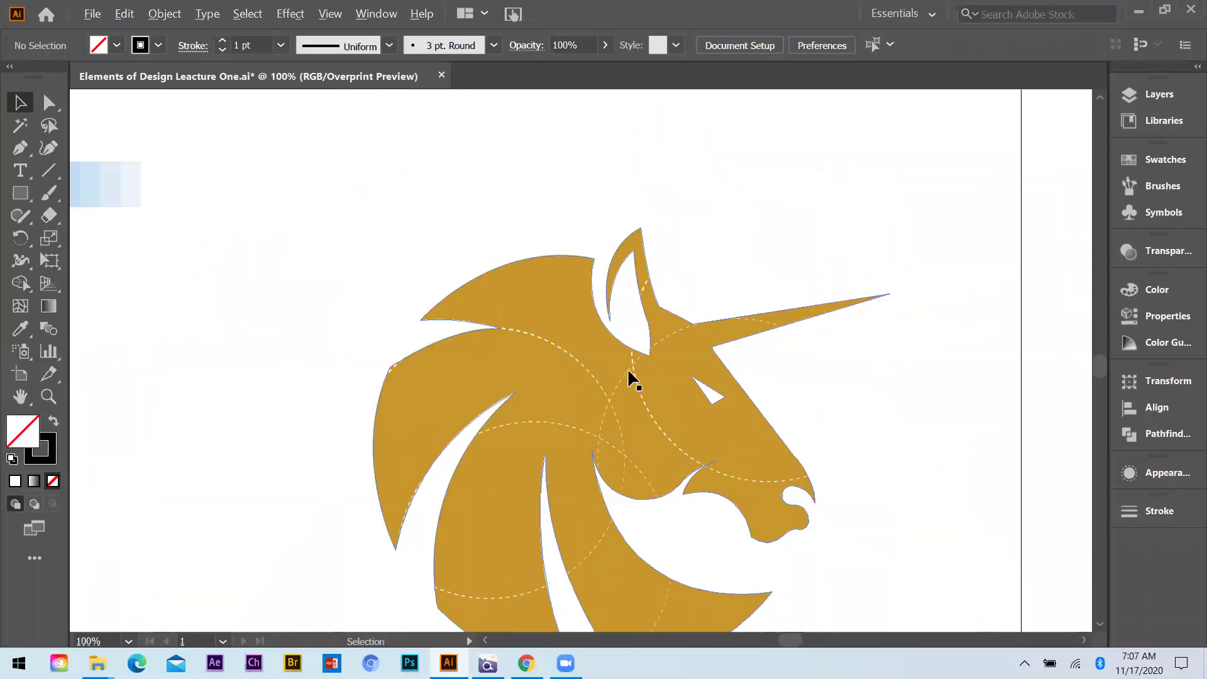
scroll(627, 368, down, 2)
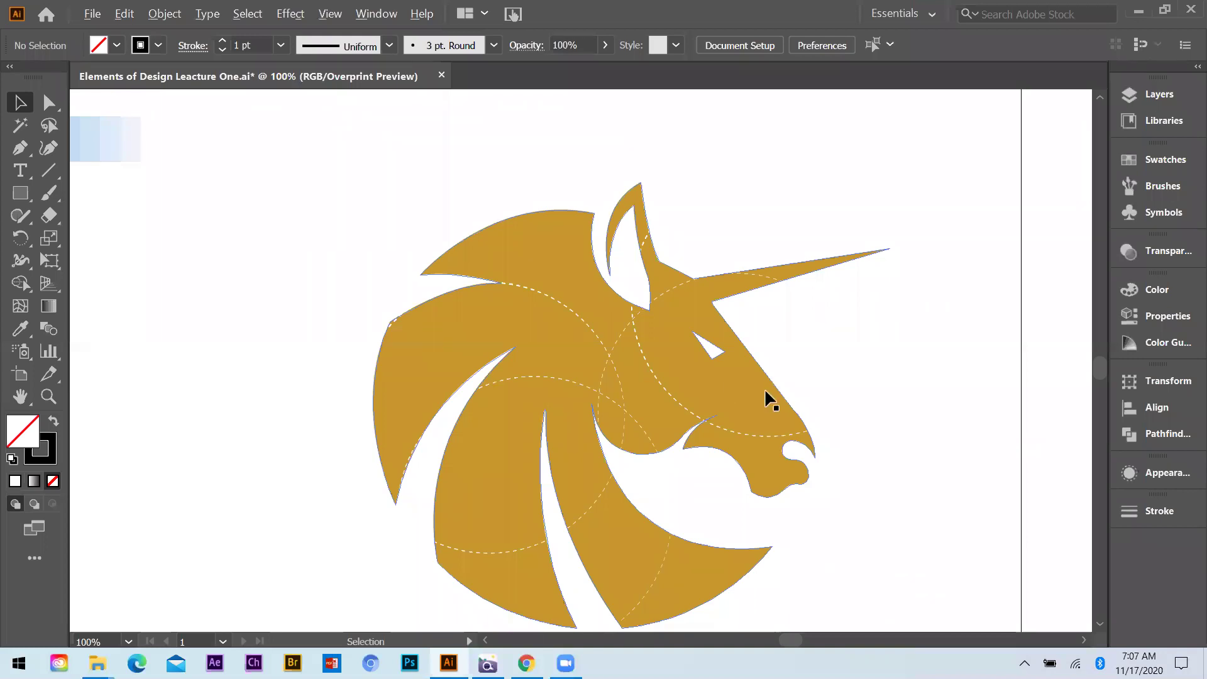
scroll(729, 427, down, 2)
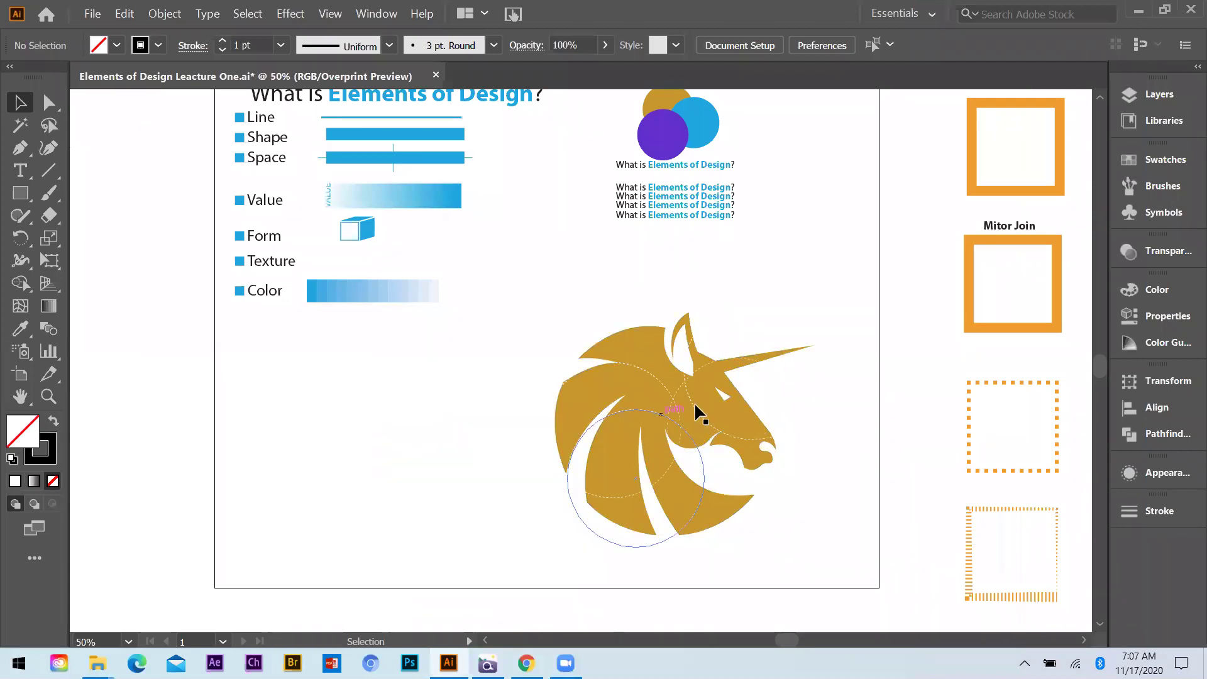
scroll(697, 406, up, 1)
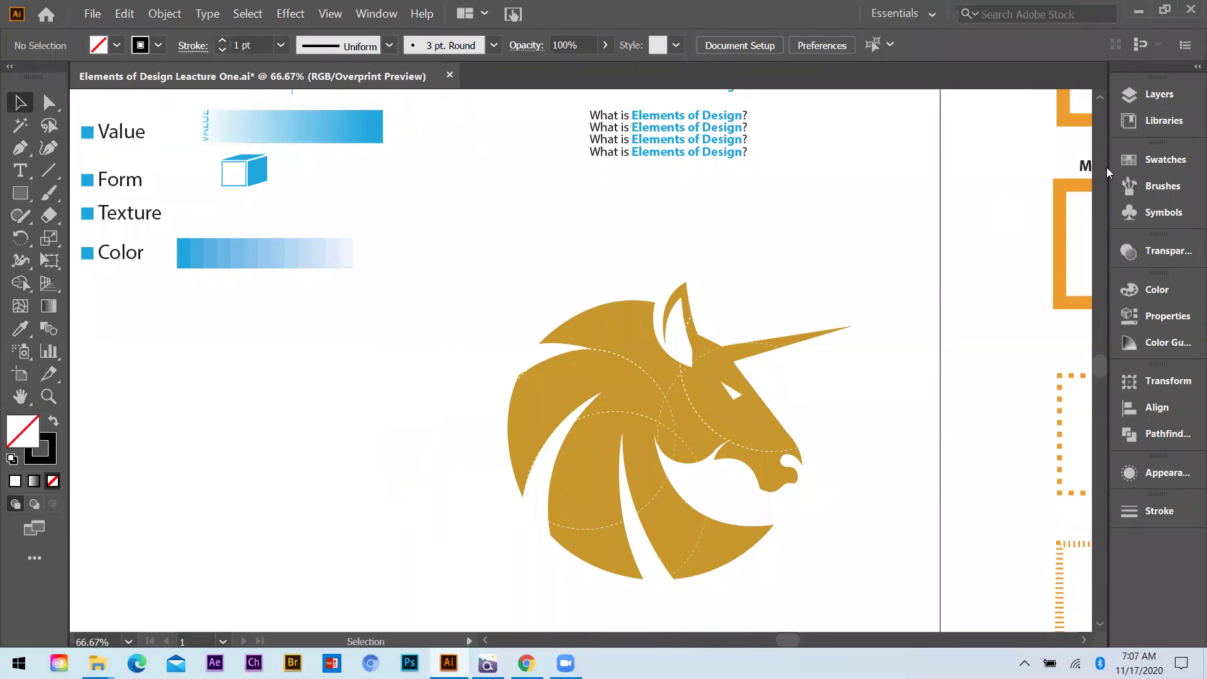
click(1135, 164)
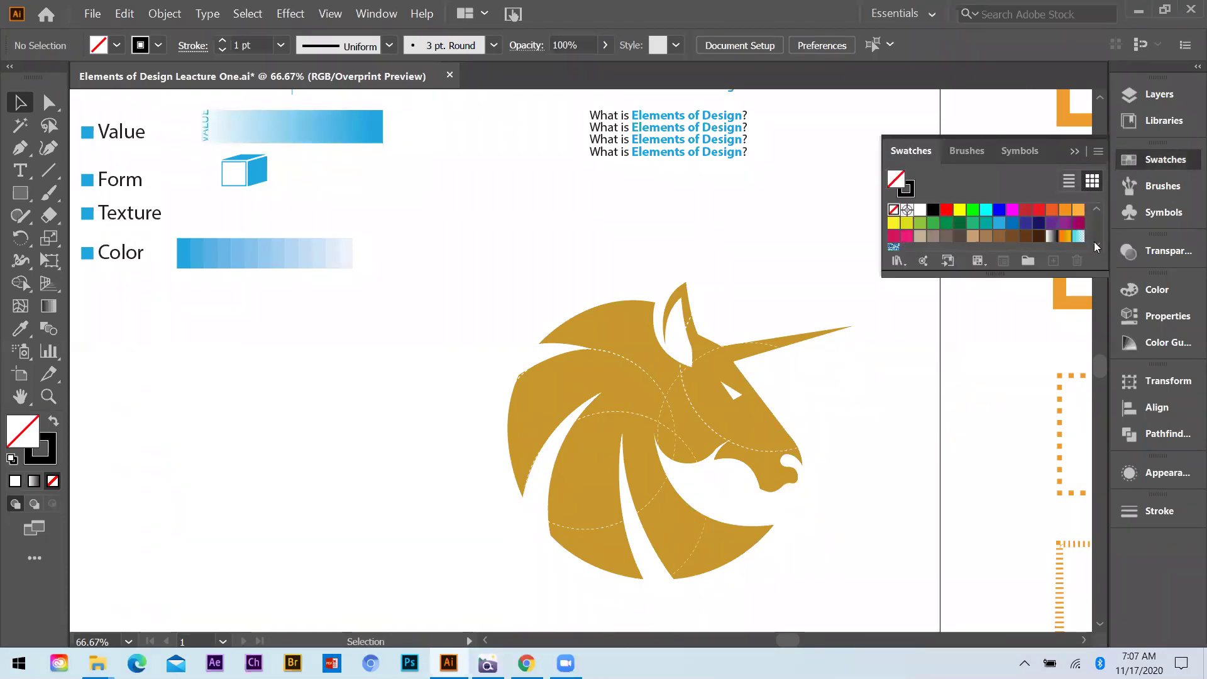
click(1076, 147)
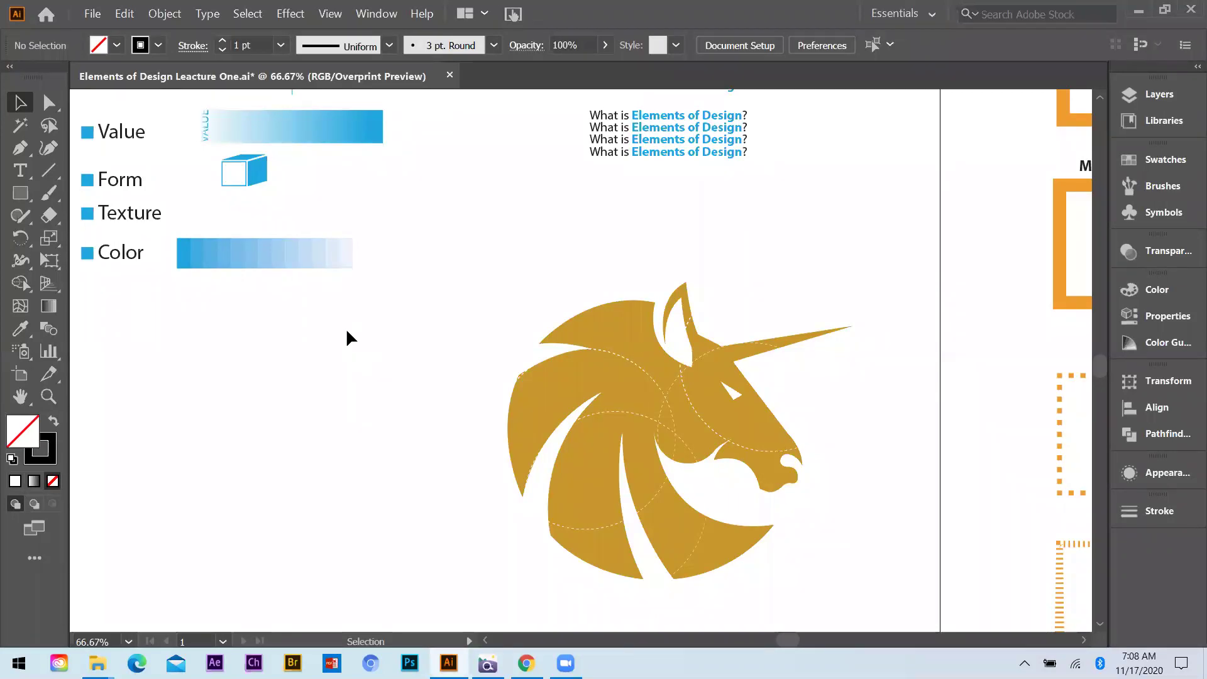
Move the grey circle with the red outline above the artboard to the left and slightly down.
scroll(314, 346, down, 1)
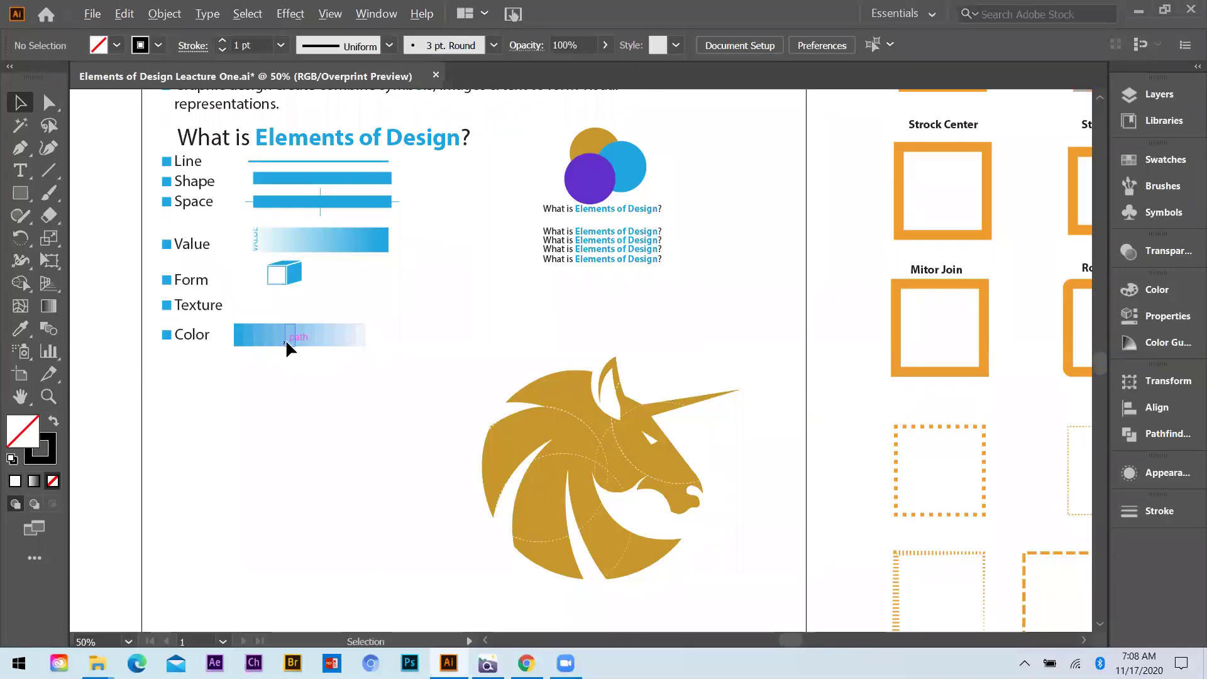
scroll(252, 355, down, 2)
scroll(545, 236, up, 1)
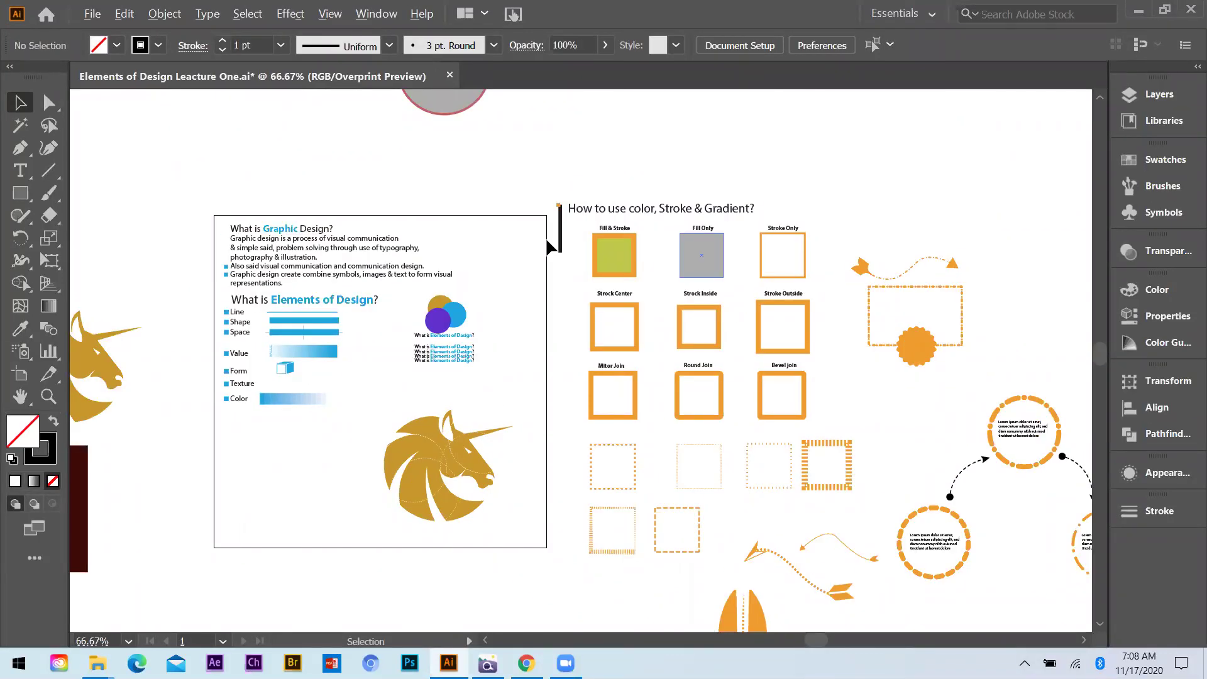
scroll(791, 386, up, 2)
scroll(498, 306, up, 2)
scroll(617, 220, down, 2)
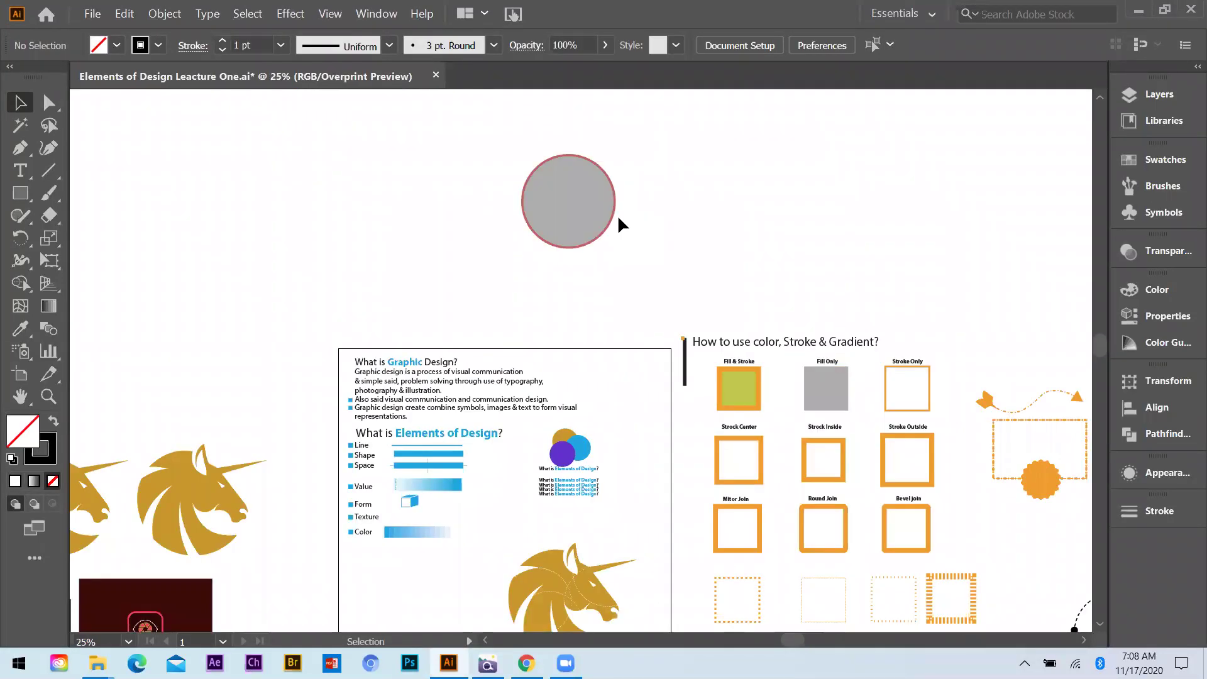
scroll(509, 274, up, 2)
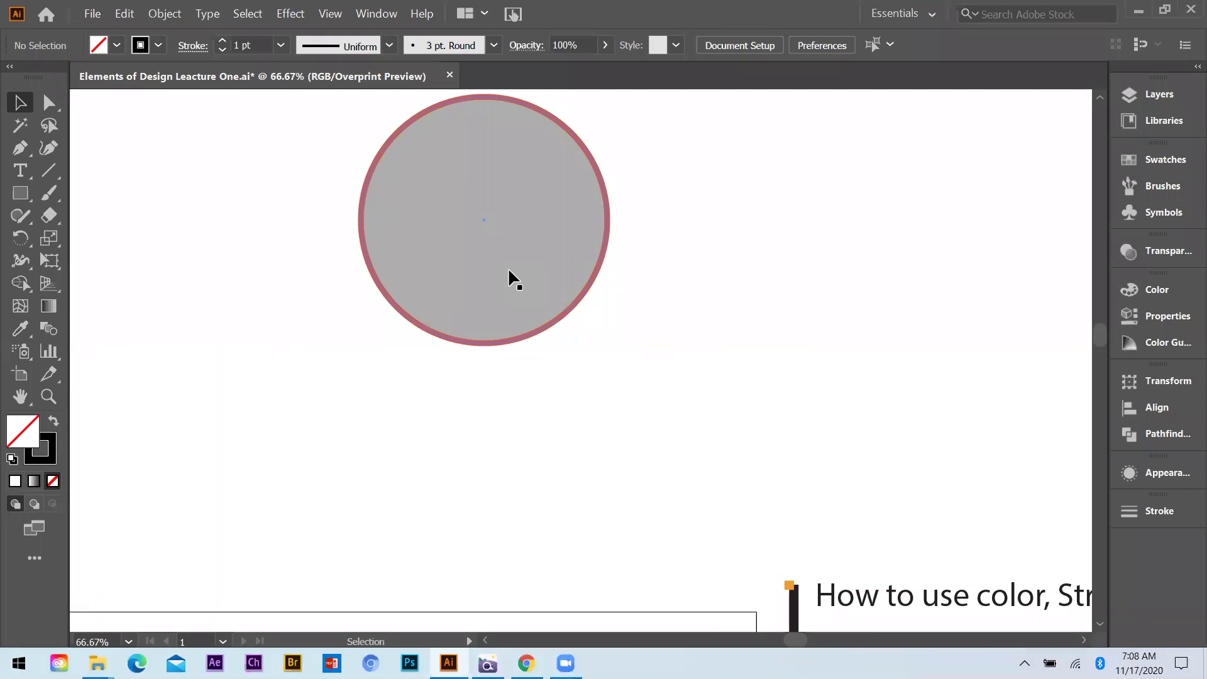
drag(508, 267, 367, 311)
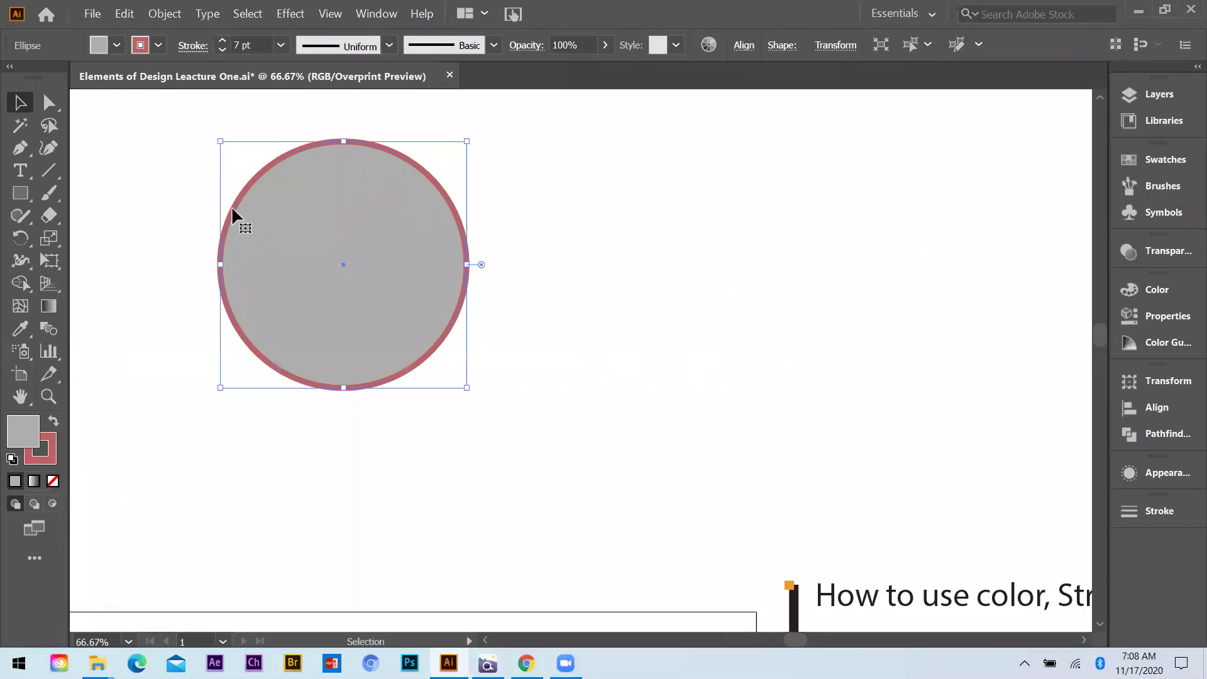
Open the circle's fill color for editing and pick the light pink E8A6A6.
double_click(24, 432)
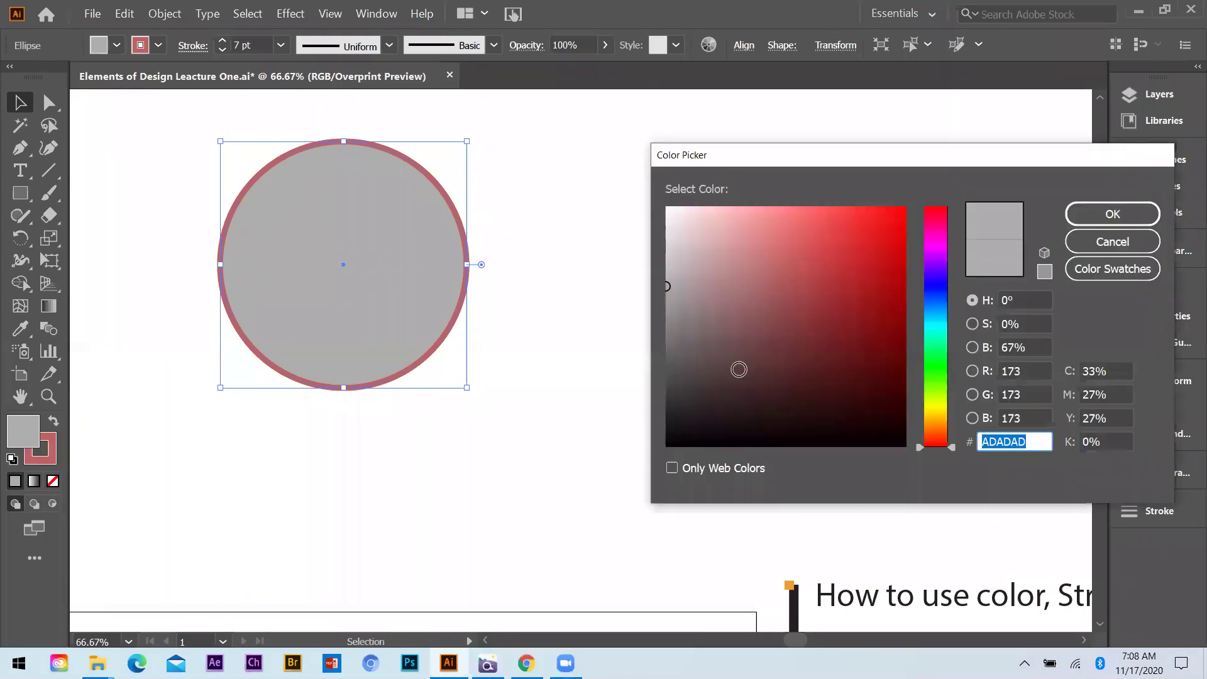
click(736, 247)
click(749, 220)
click(737, 218)
click(714, 263)
click(712, 242)
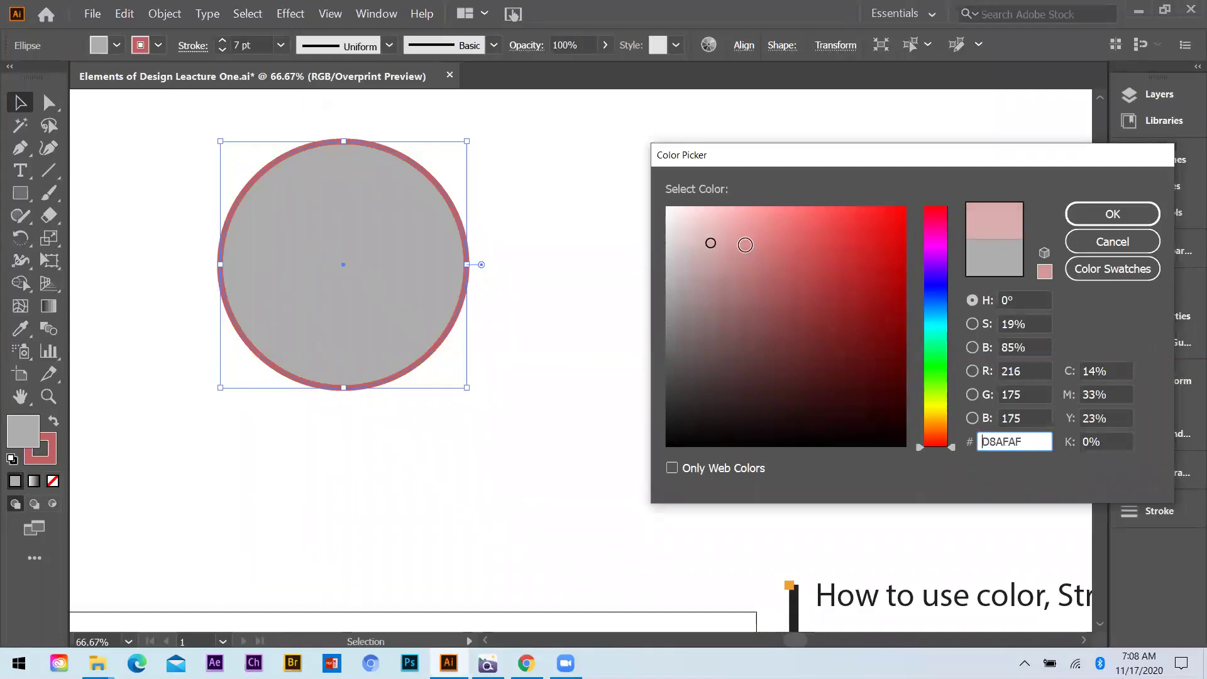
click(734, 227)
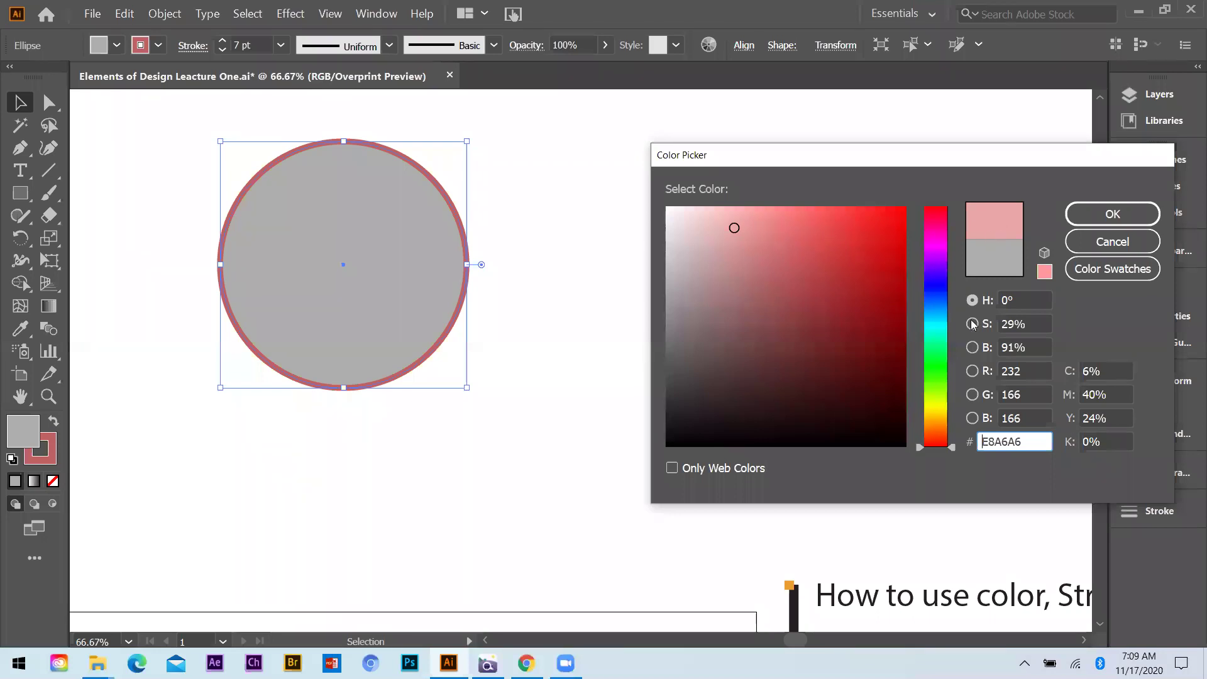
Set the circle's fill hue to 28° and its saturation to 56%, giving the orange E8A167.
drag(943, 411, 945, 311)
drag(954, 267, 953, 228)
mouse_move(966, 421)
mouse_down()
mouse_move(966, 374)
mouse_move(969, 428)
mouse_up()
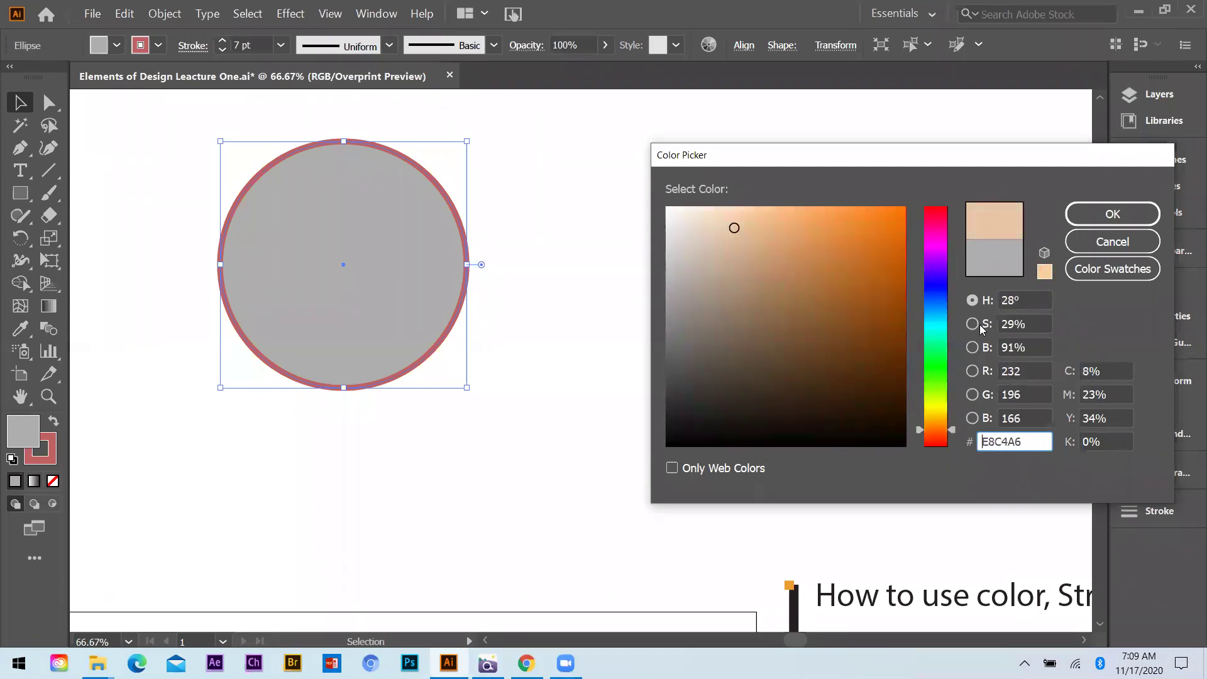
click(973, 327)
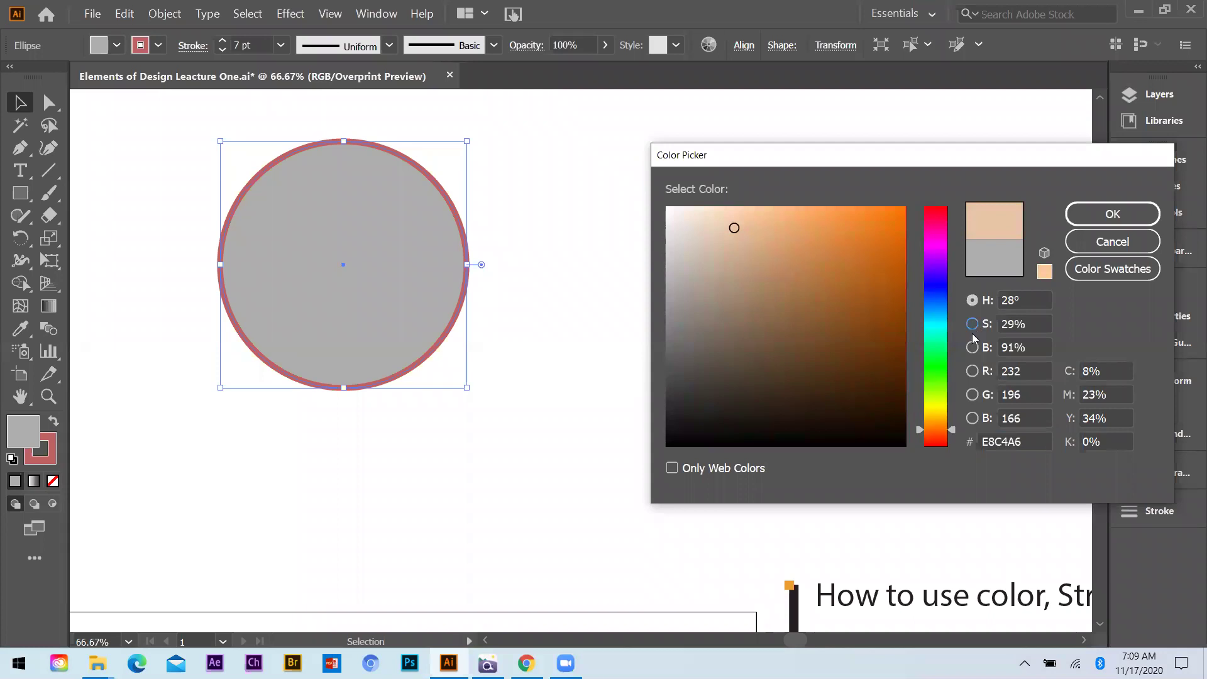
click(966, 353)
click(973, 324)
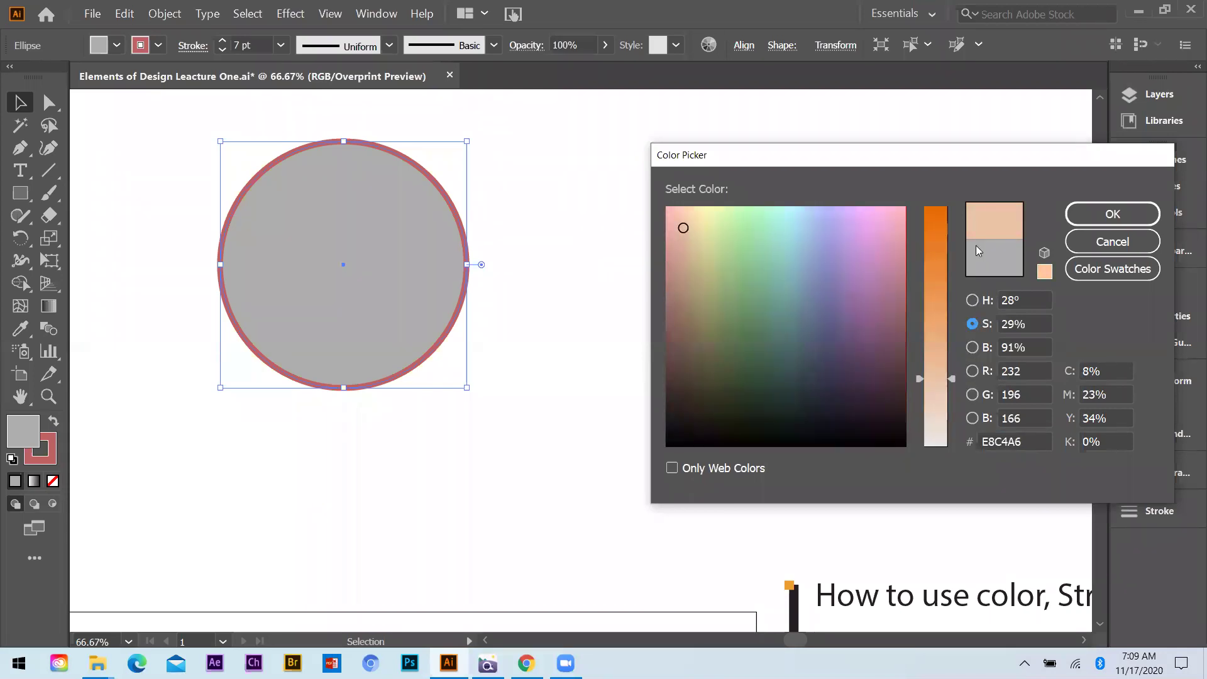
drag(942, 374, 943, 313)
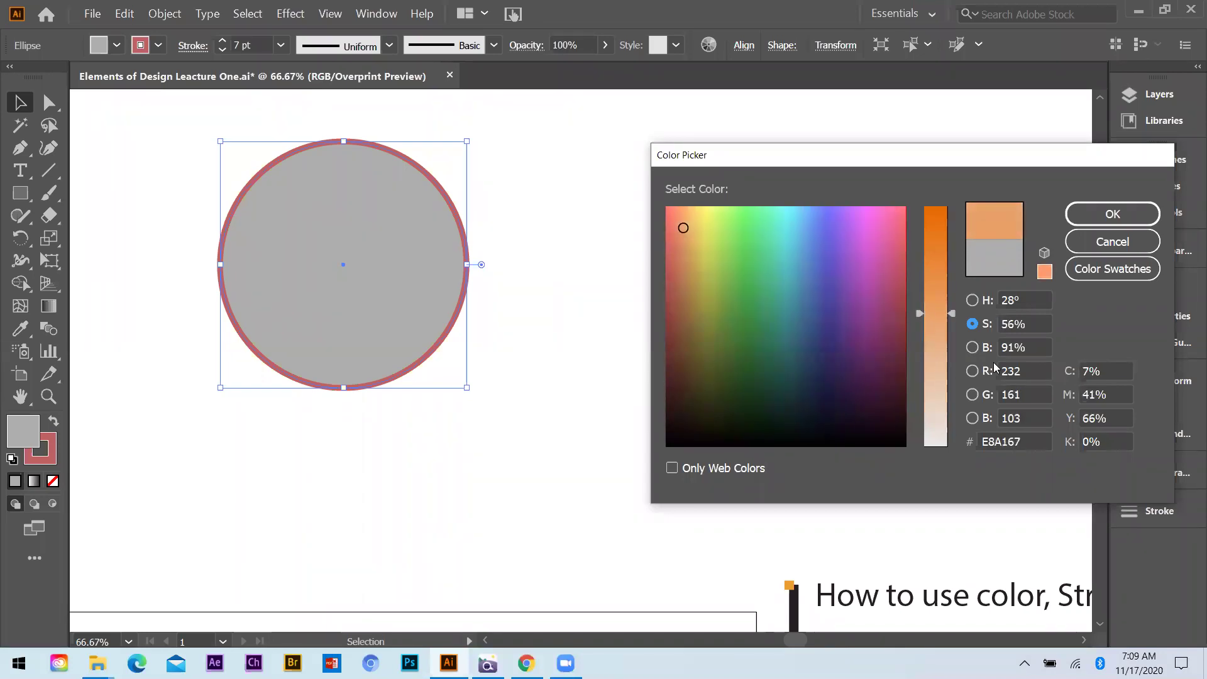
Try a brown circle fill with 66% brightness, inspecting its red, green and blue channels, and undo the fill change.
click(973, 348)
drag(947, 239, 947, 288)
click(975, 383)
click(974, 394)
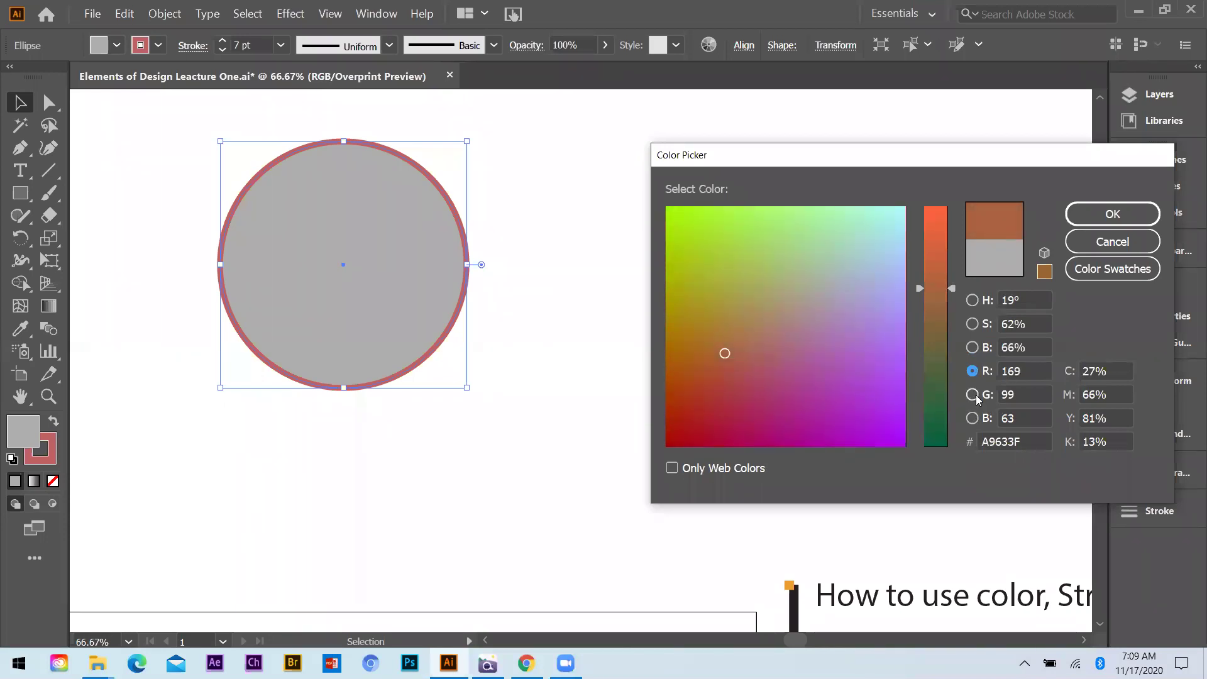
click(974, 418)
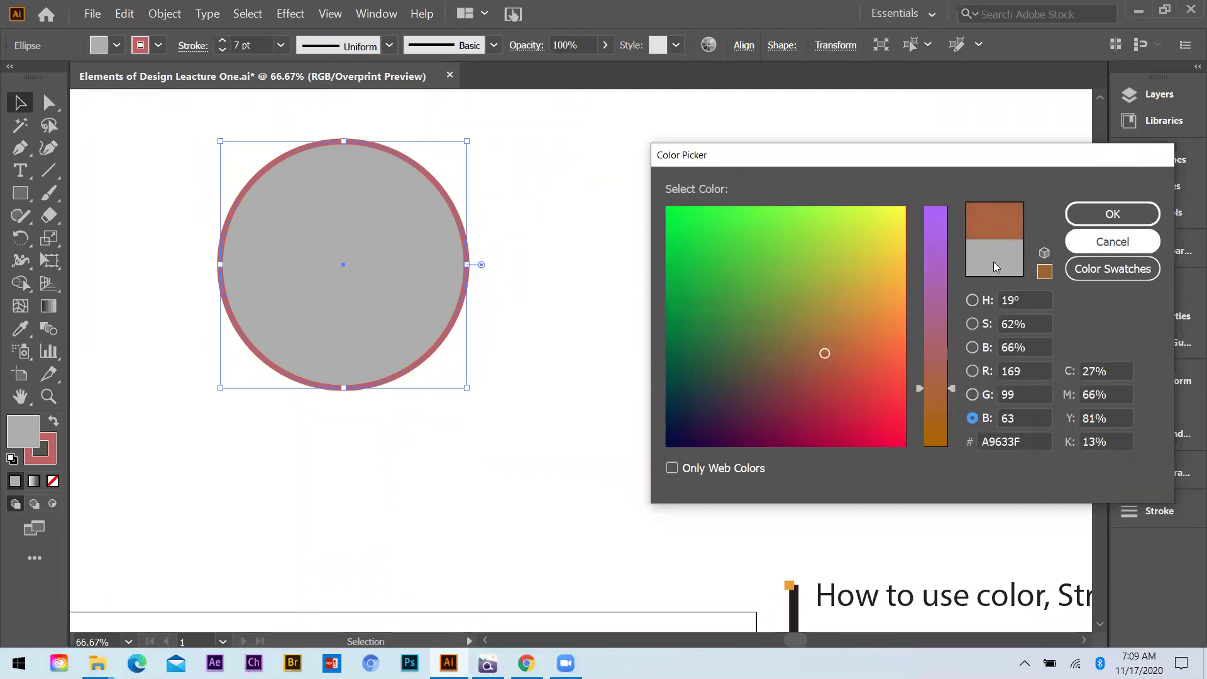
click(972, 324)
click(1111, 217)
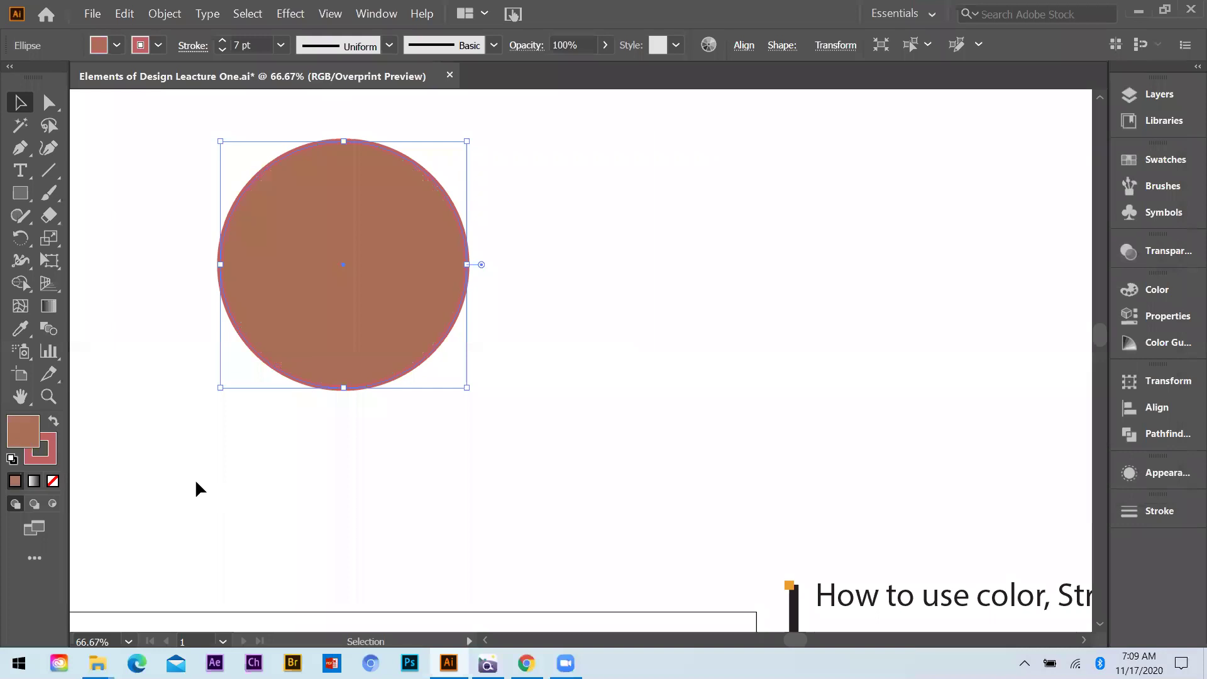
key(ctrl+z)
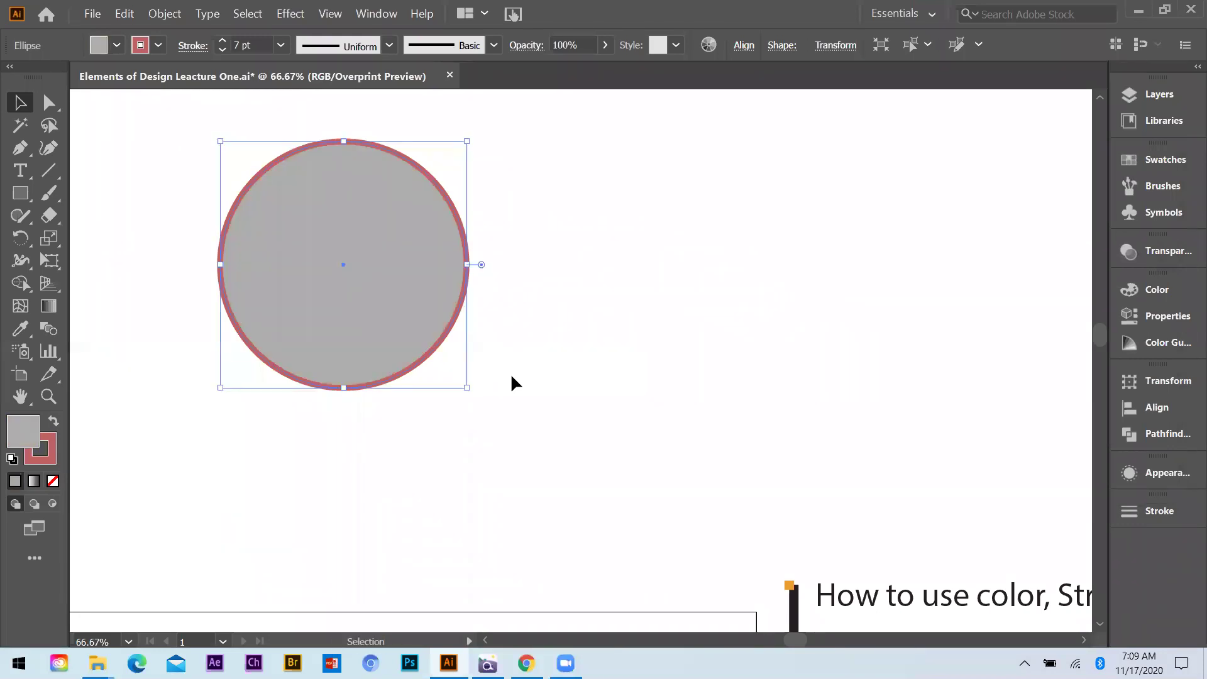
key(ctrl+shift+a)
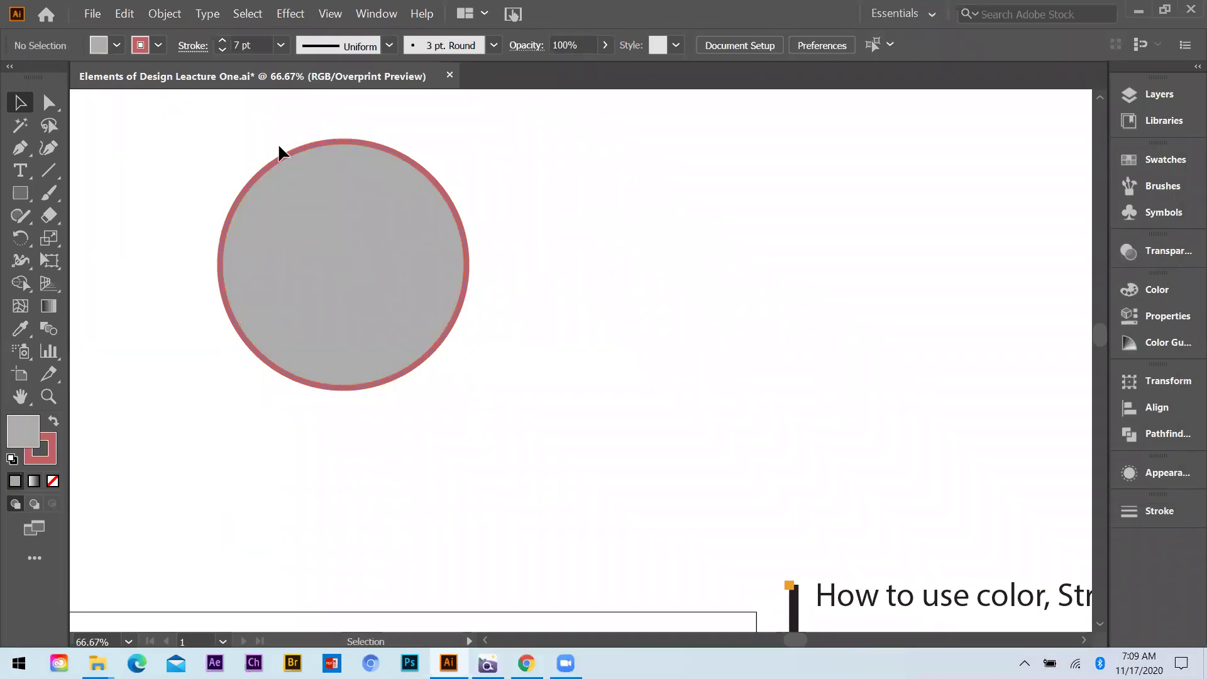
Set the circle's stroke weight to 16 pt and deselect it.
click(271, 179)
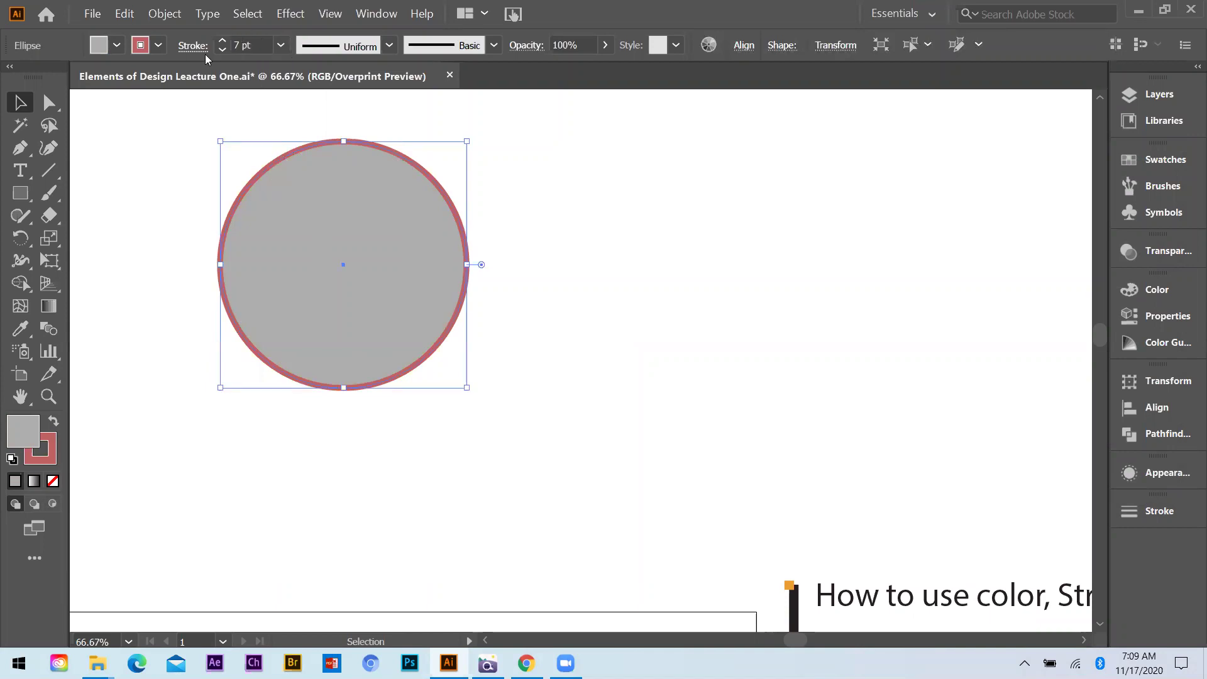
click(281, 48)
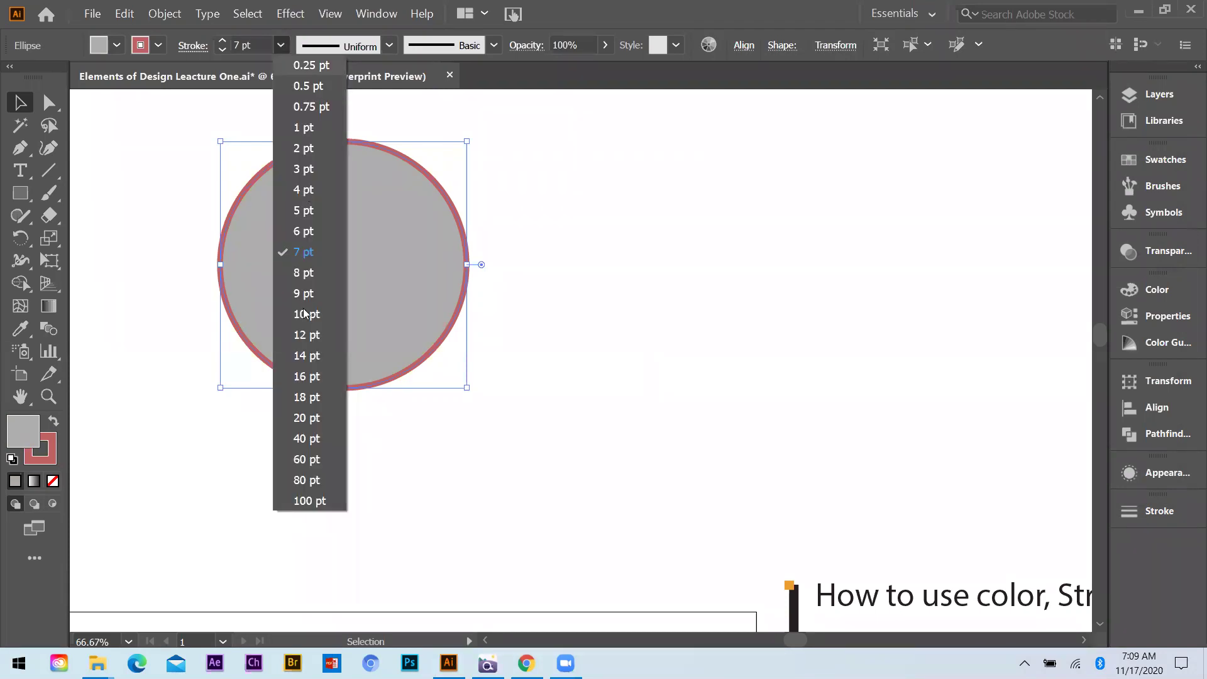
click(305, 376)
click(580, 213)
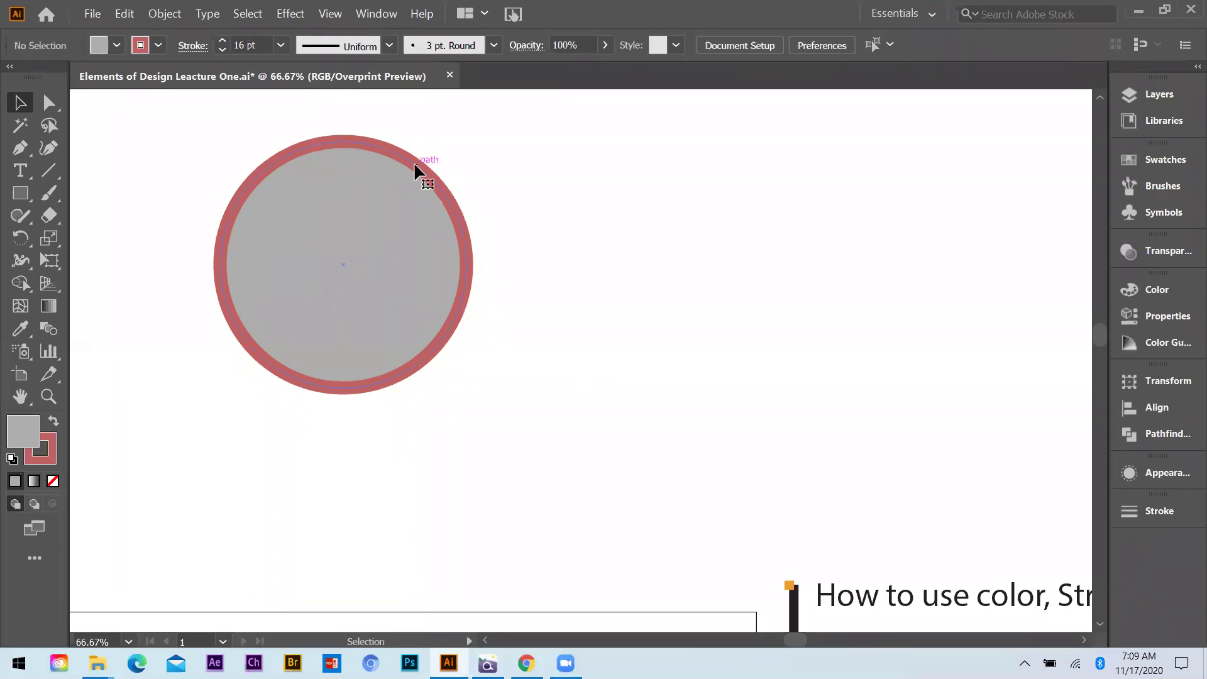
Swap the circle's fill and stroke colors back and forth, ending with the grey fill and red stroke.
click(415, 171)
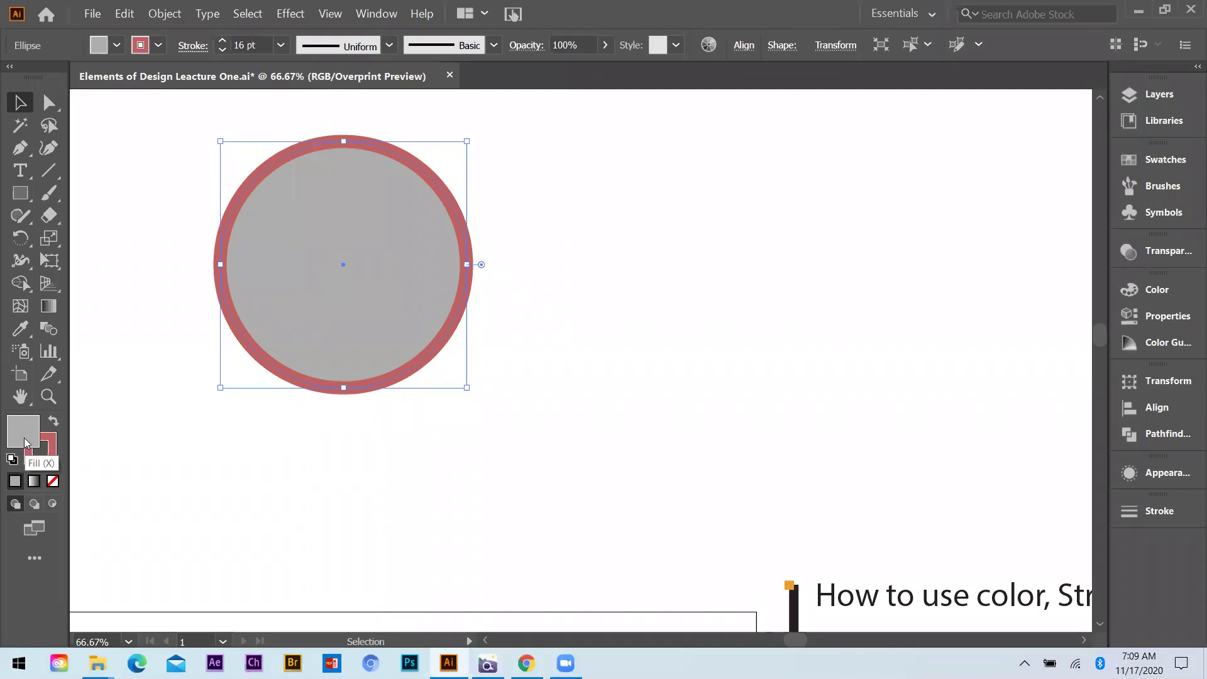
click(54, 426)
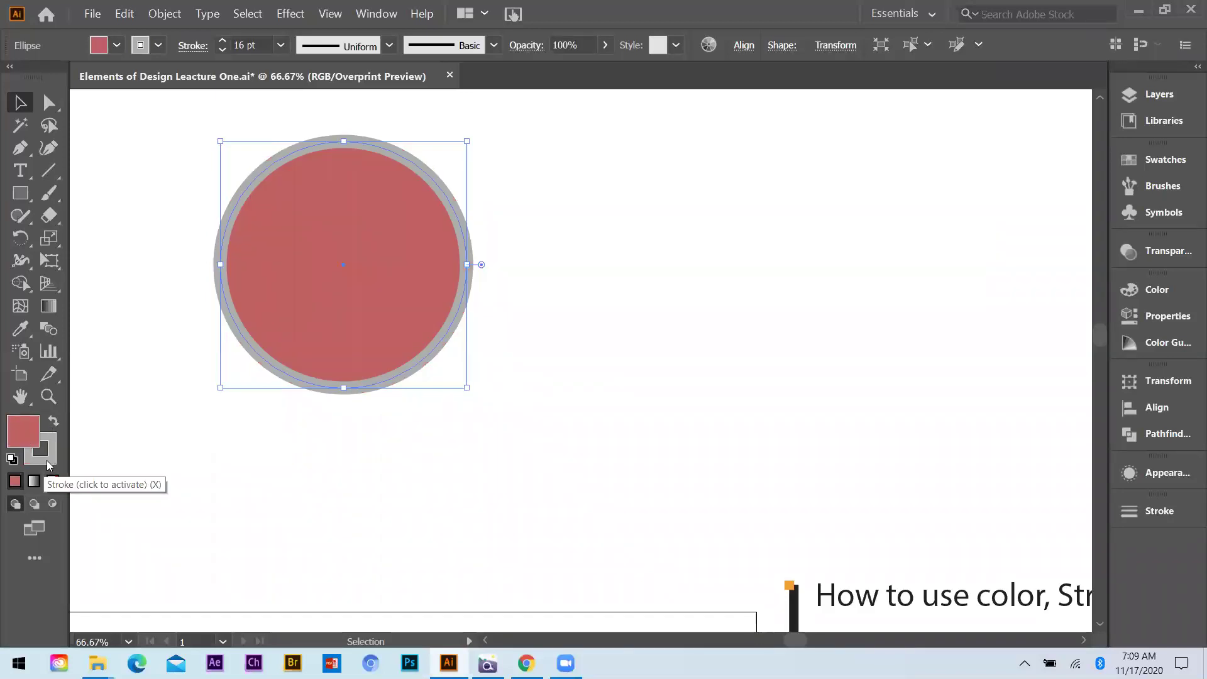
click(51, 424)
click(50, 424)
click(50, 424)
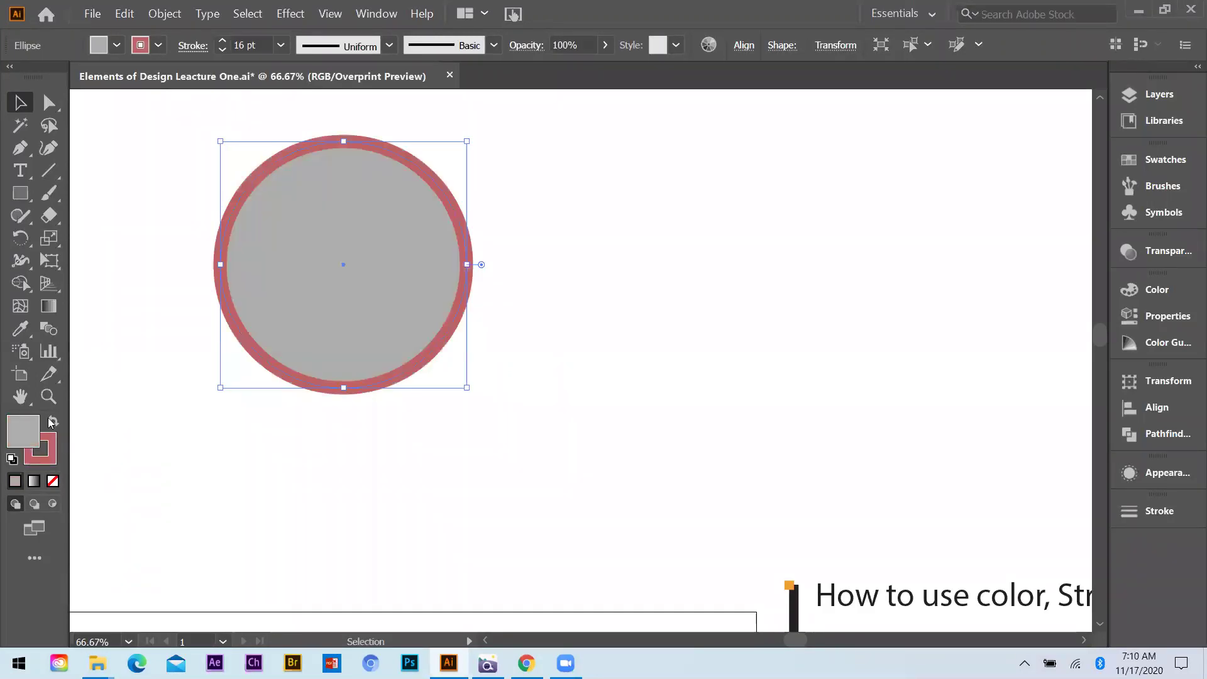
Reset the circle to the default white fill and black stroke, undo the reset and reselect the circle.
click(12, 462)
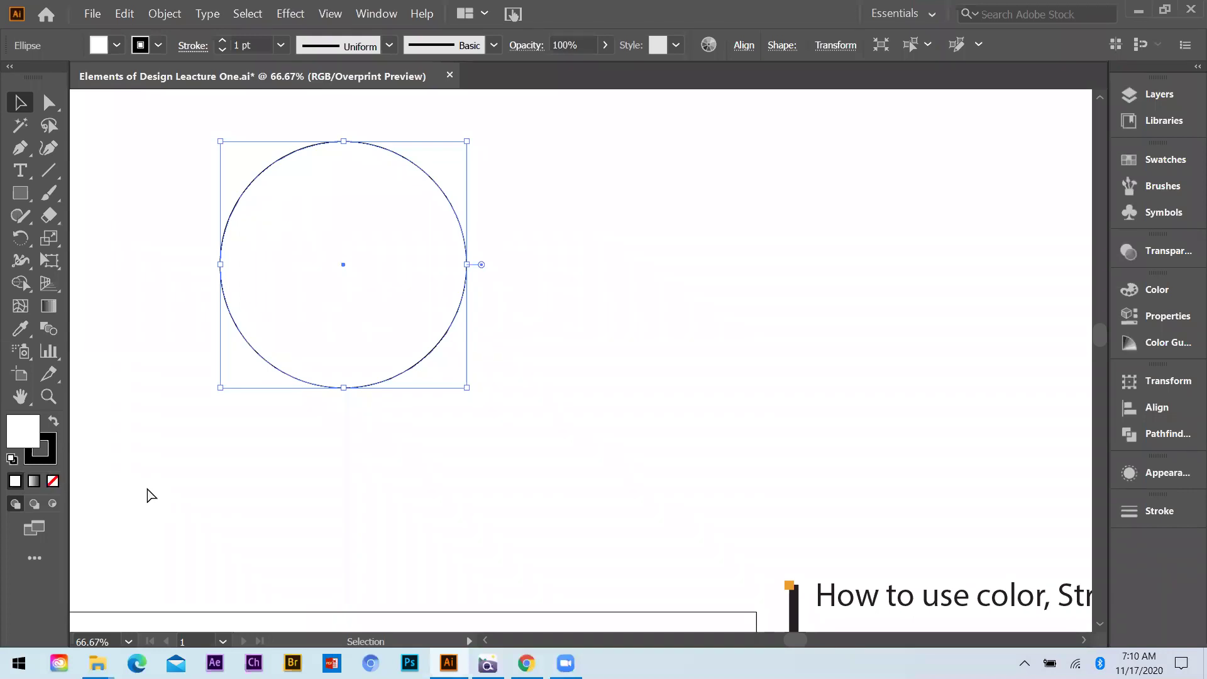
key(ctrl+z)
click(442, 445)
drag(215, 166, 308, 307)
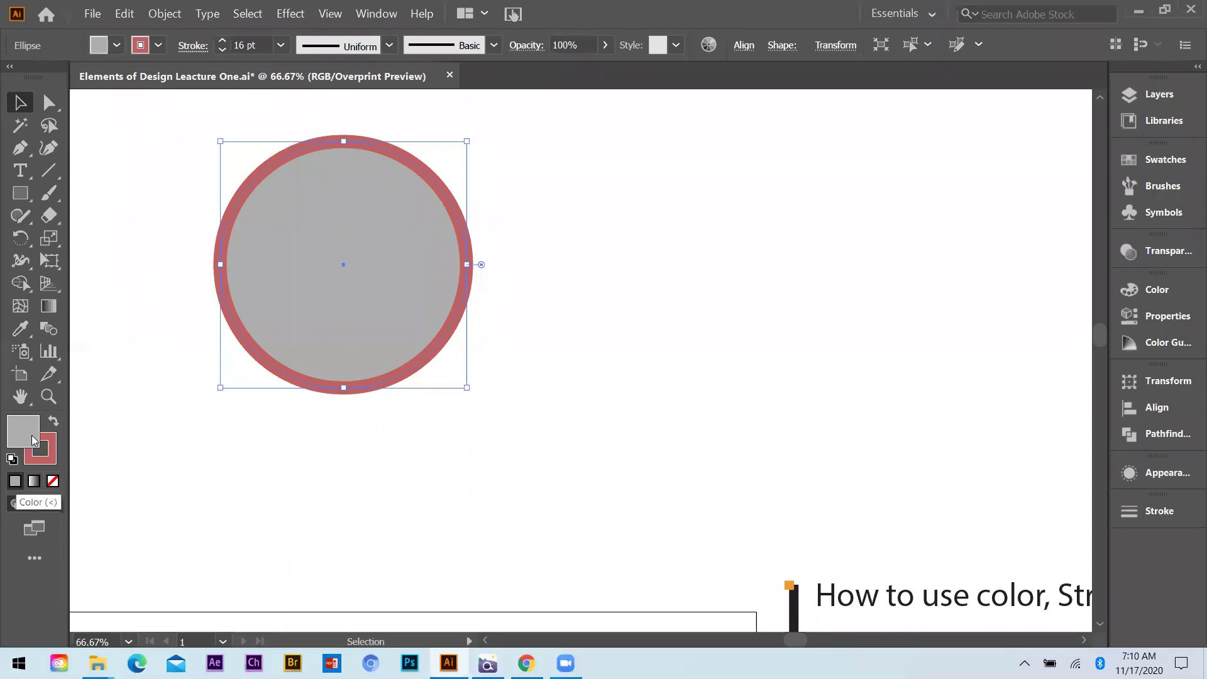
Fill the circle with a linear gradient and set its starting color stop to the medium blue swatch.
click(35, 482)
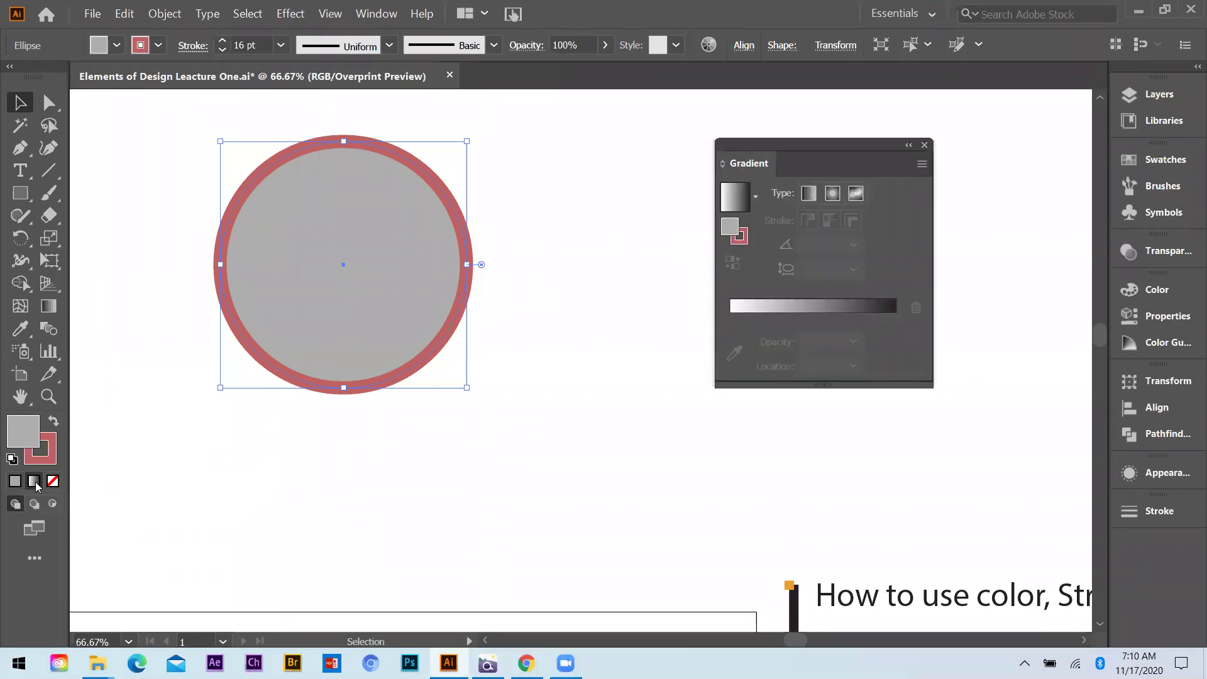
click(35, 481)
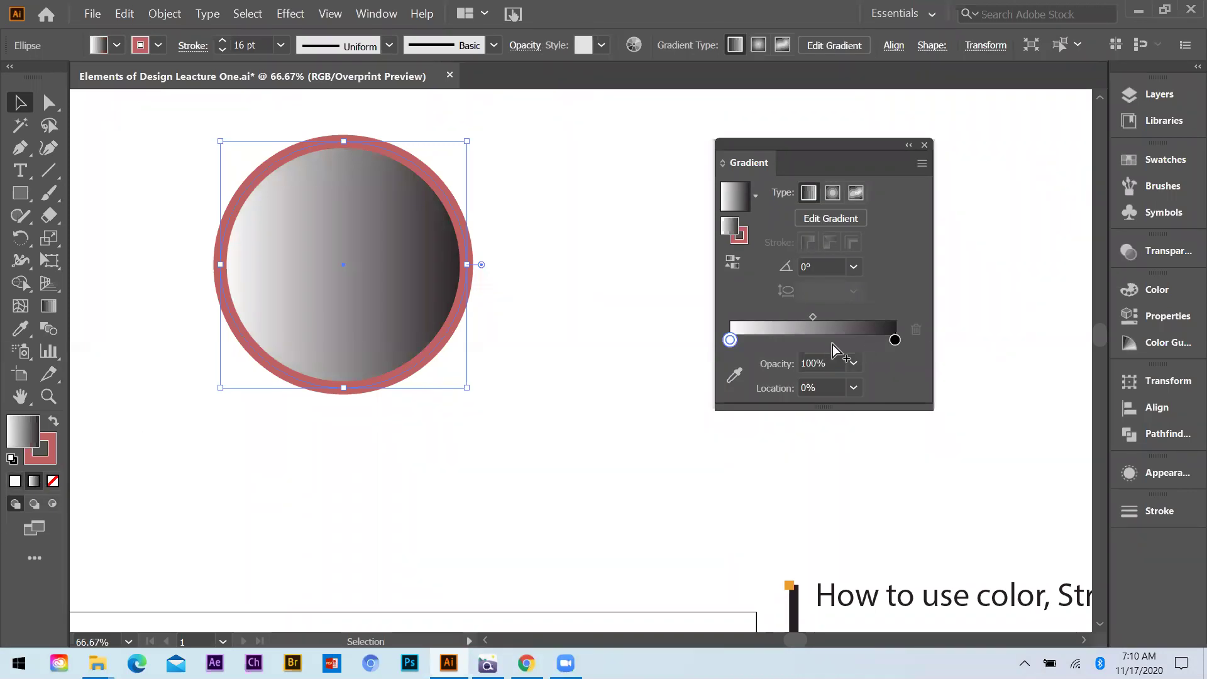
double_click(730, 340)
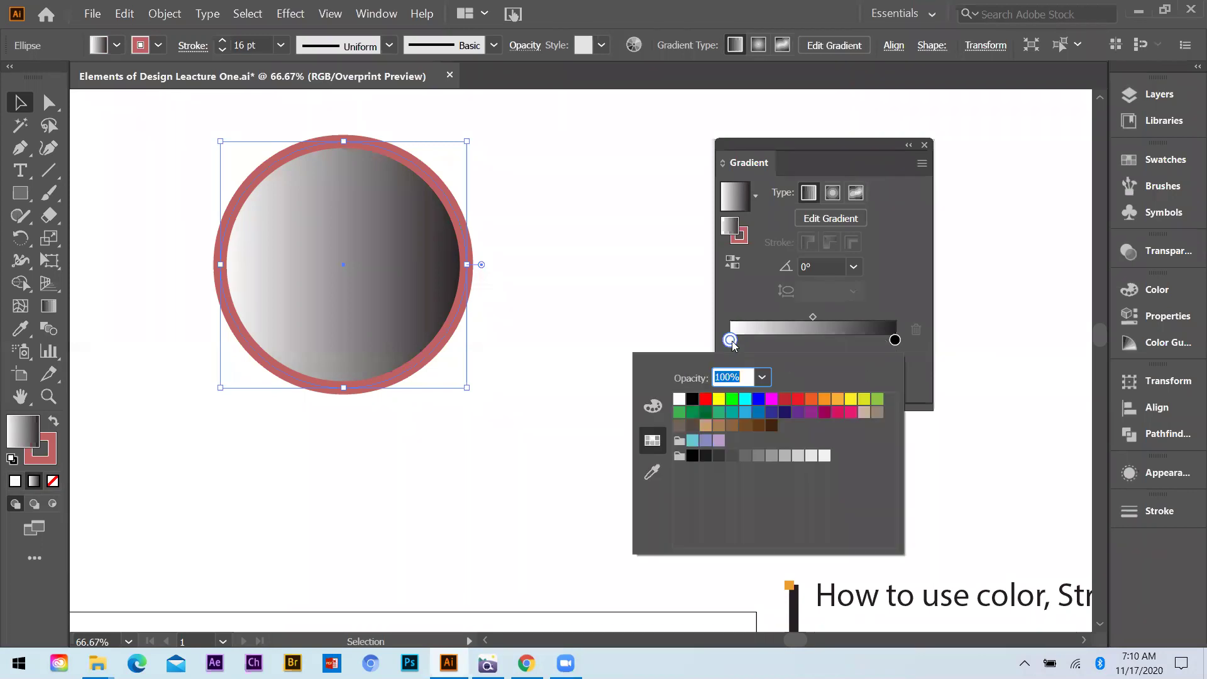
click(758, 412)
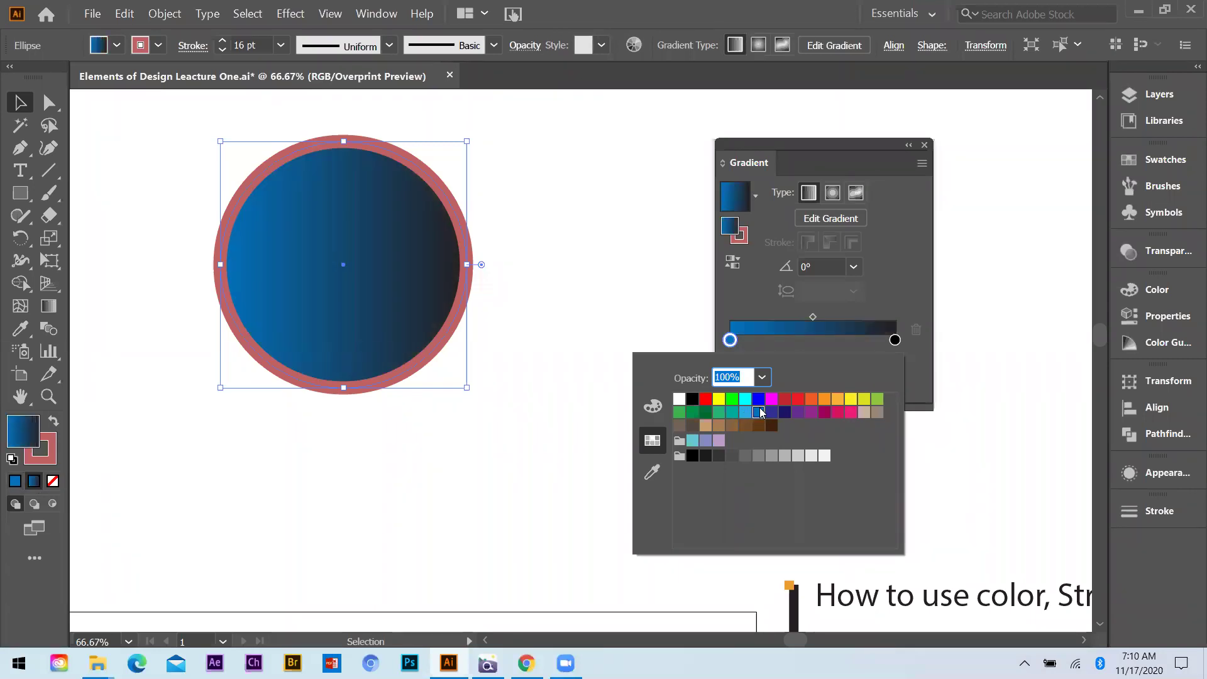
key(Escape)
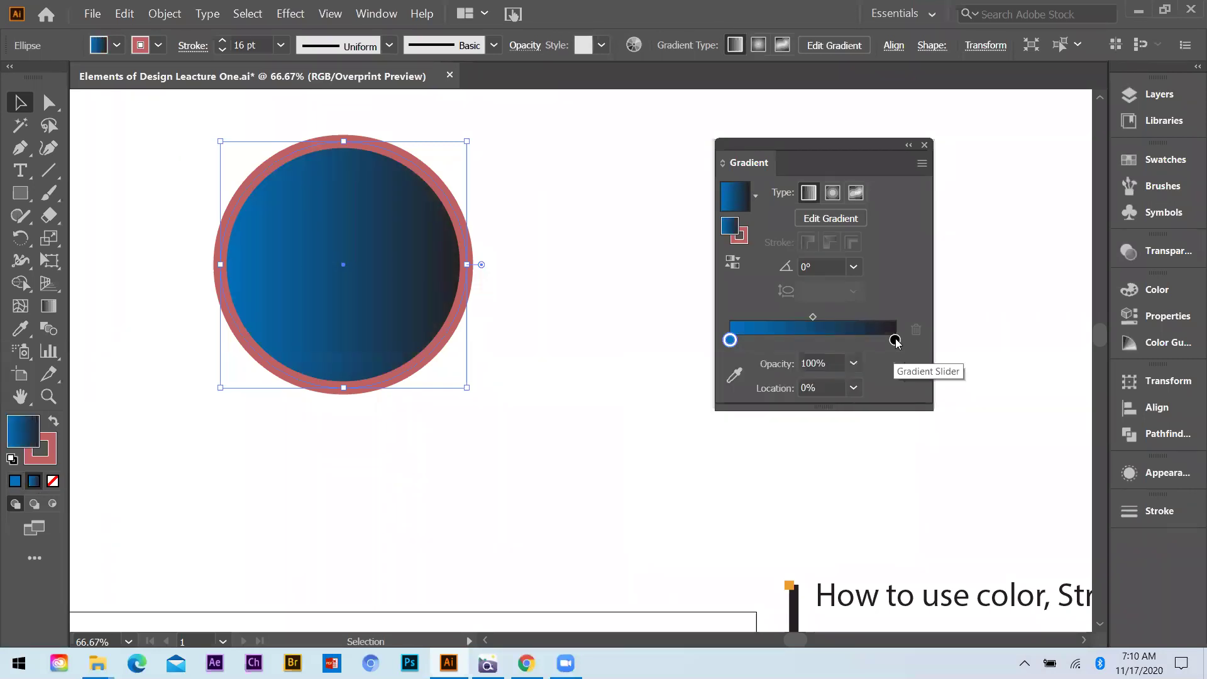
Set the gradient's ending color stop to the dark magenta swatch.
double_click(895, 340)
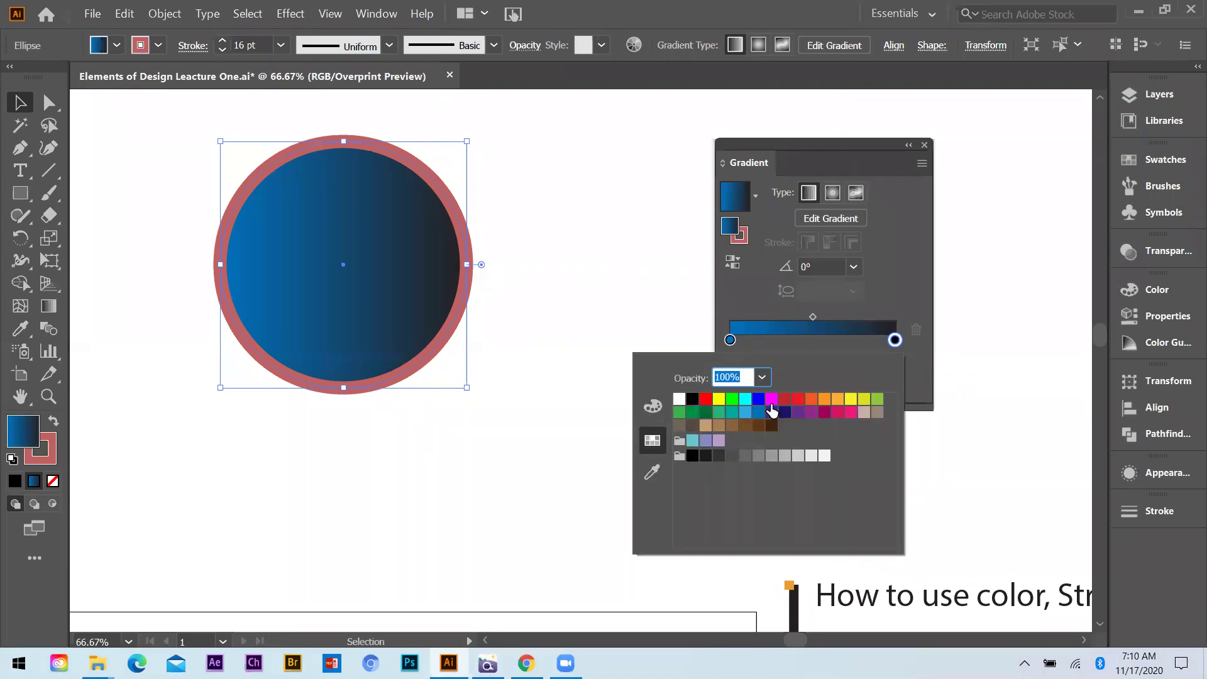
click(825, 412)
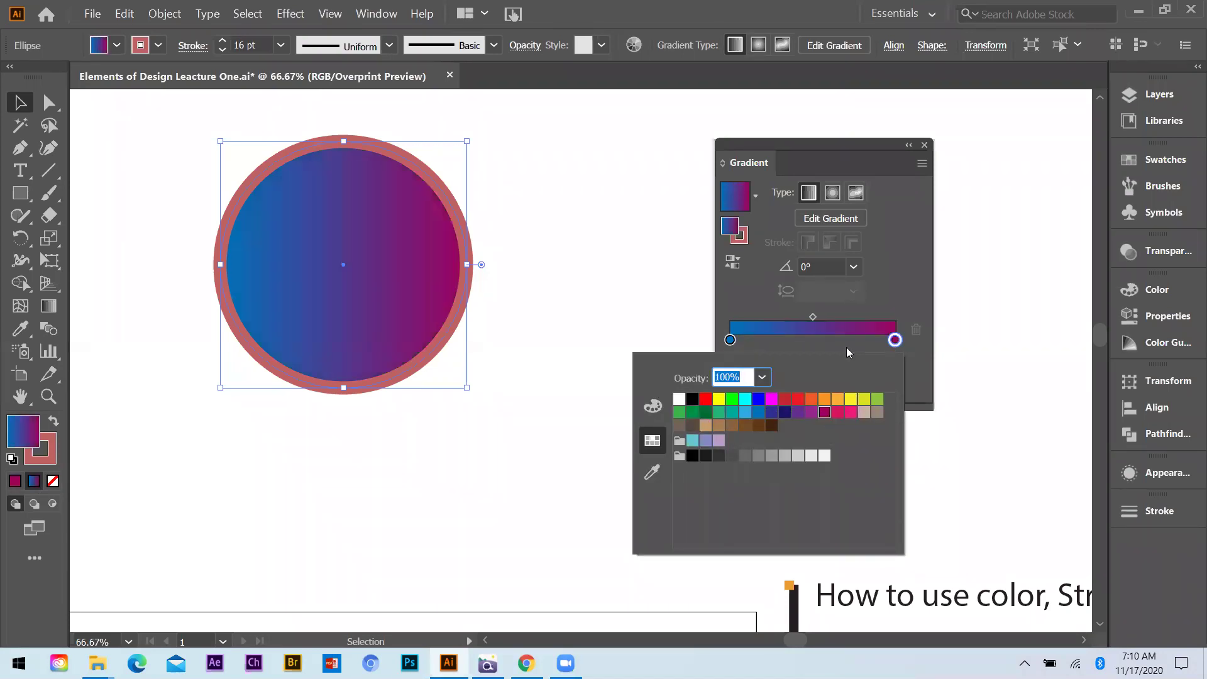
key(Escape)
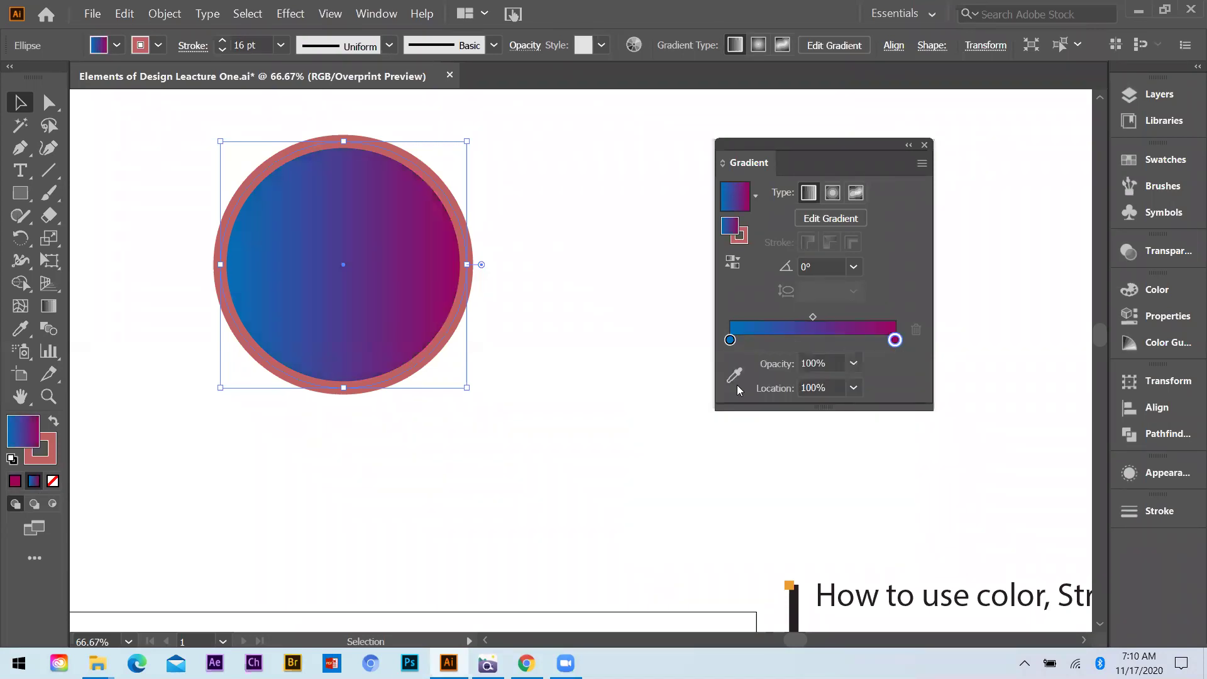
Swap the circle's gradient fill with its red stroke and swap them back.
click(524, 296)
click(364, 318)
click(54, 422)
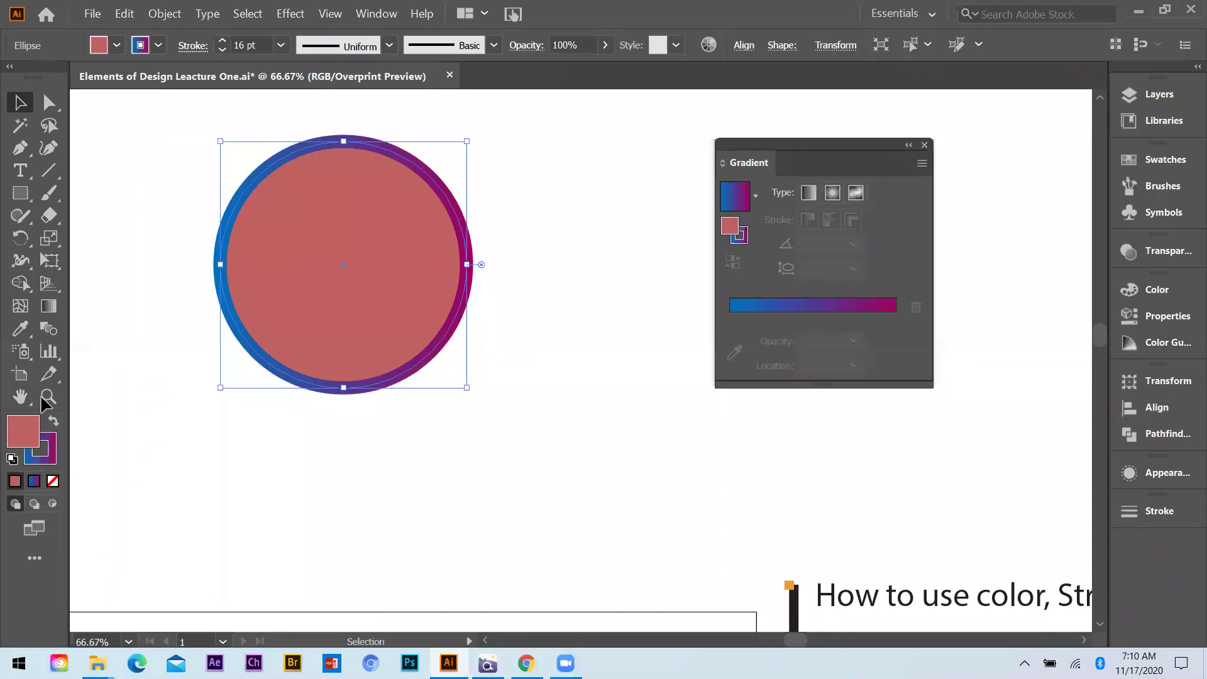
click(53, 422)
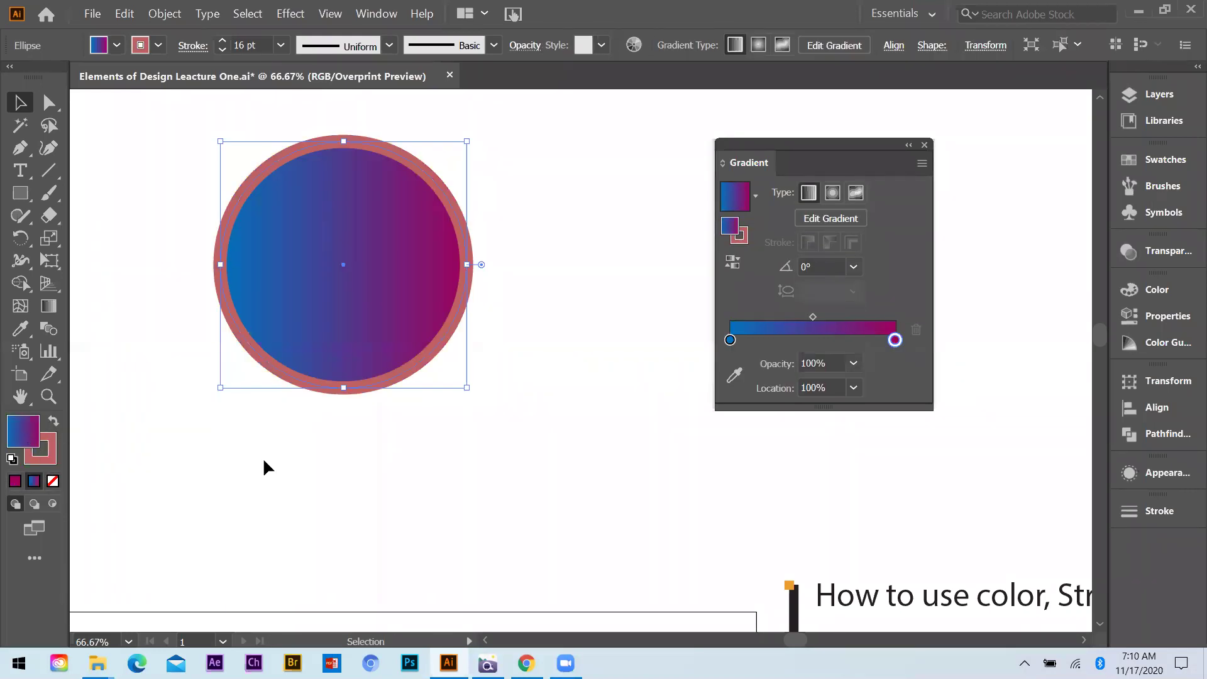
Remove the circle's fill, undo the removal and close the gradient settings.
click(53, 481)
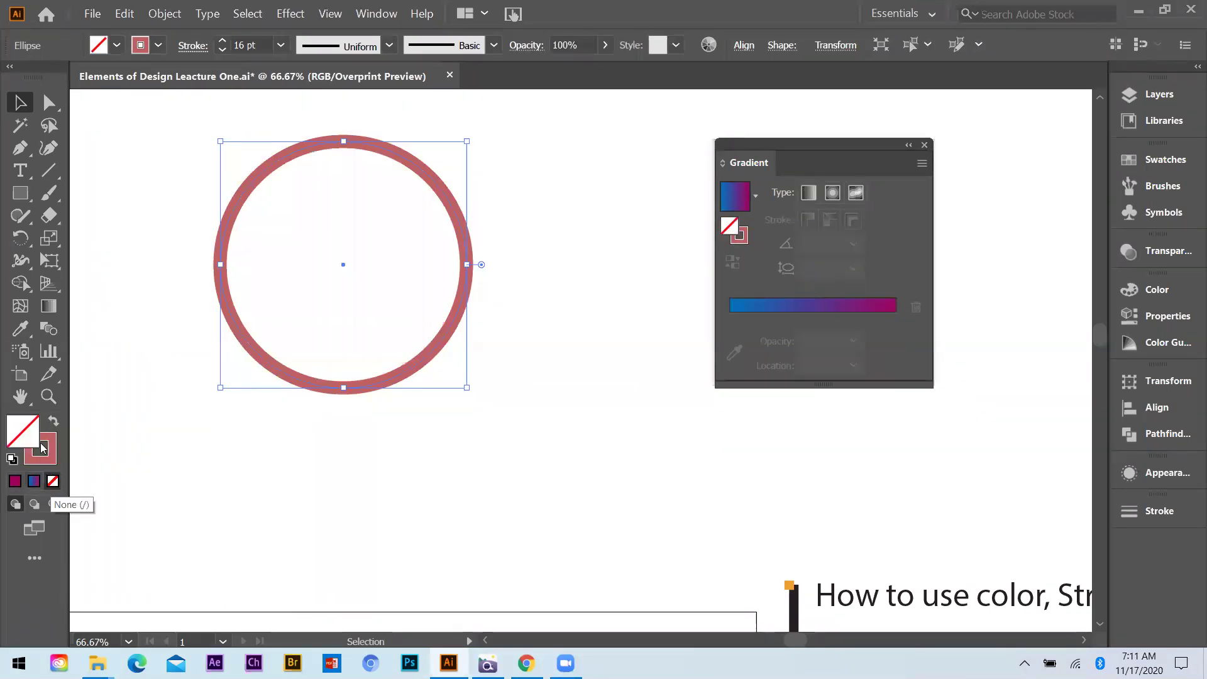
key(ctrl+z)
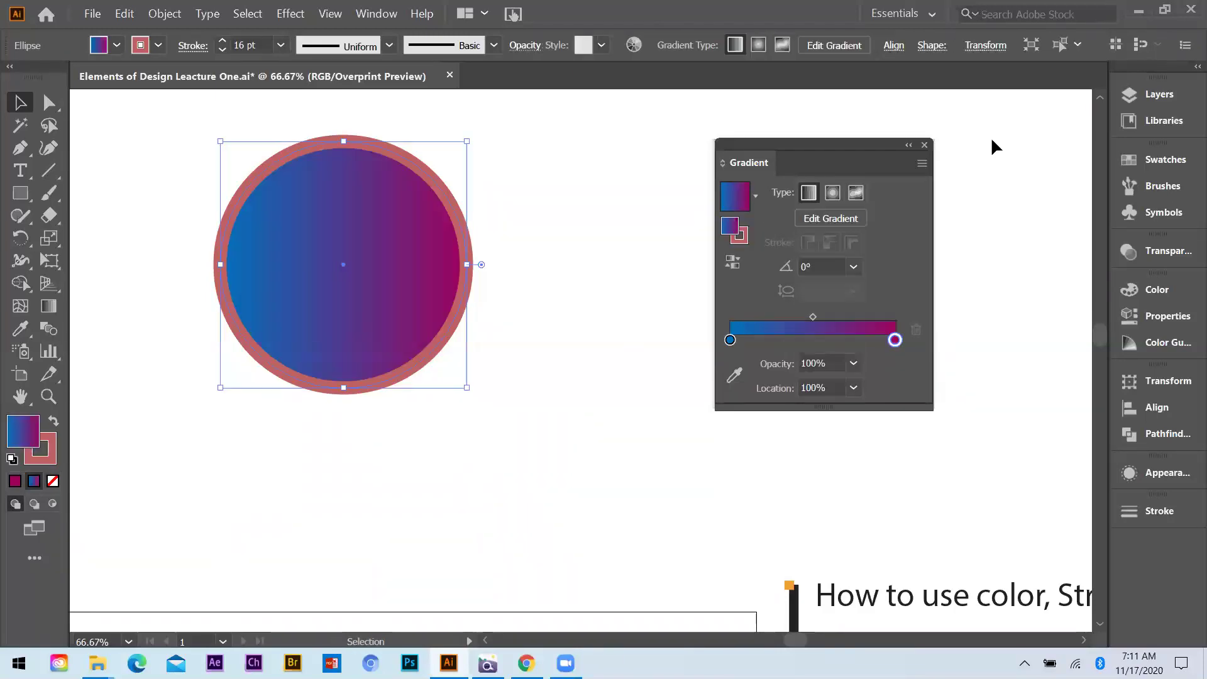
click(924, 145)
Examine the fill and stroke colors of the Fill & Stroke square under "How to use color, Stroke & Gradient?".
scroll(470, 317, down, 3)
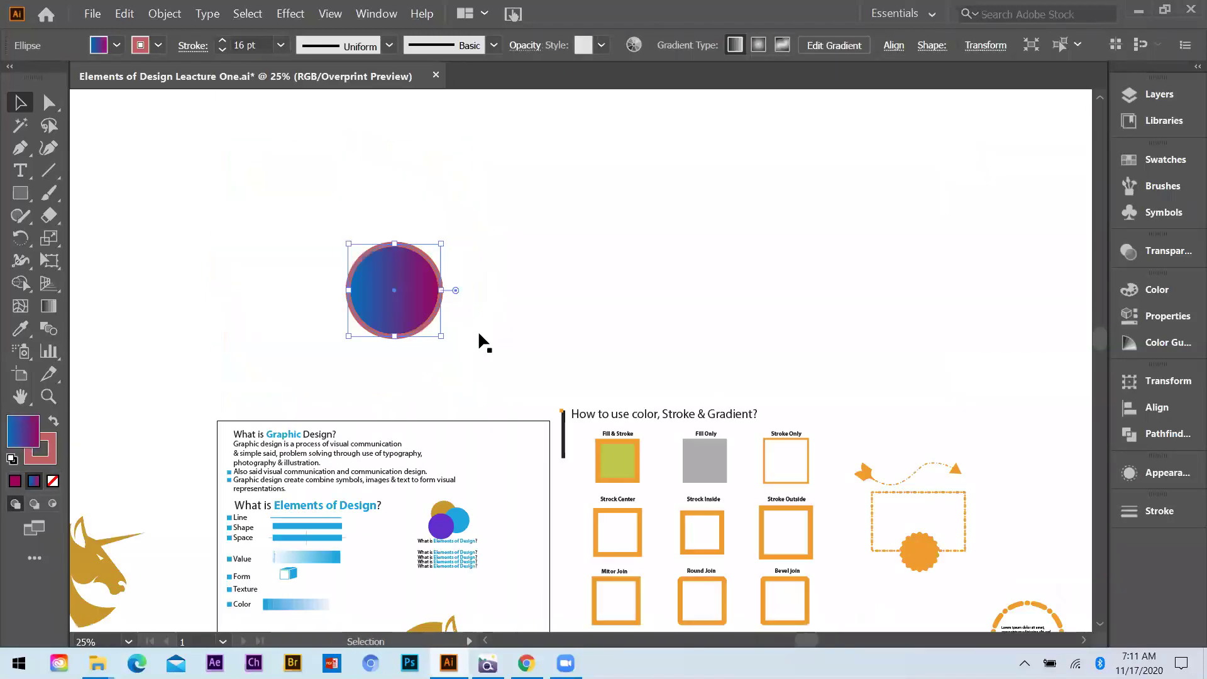
scroll(827, 428, down, 1)
scroll(771, 424, down, 1)
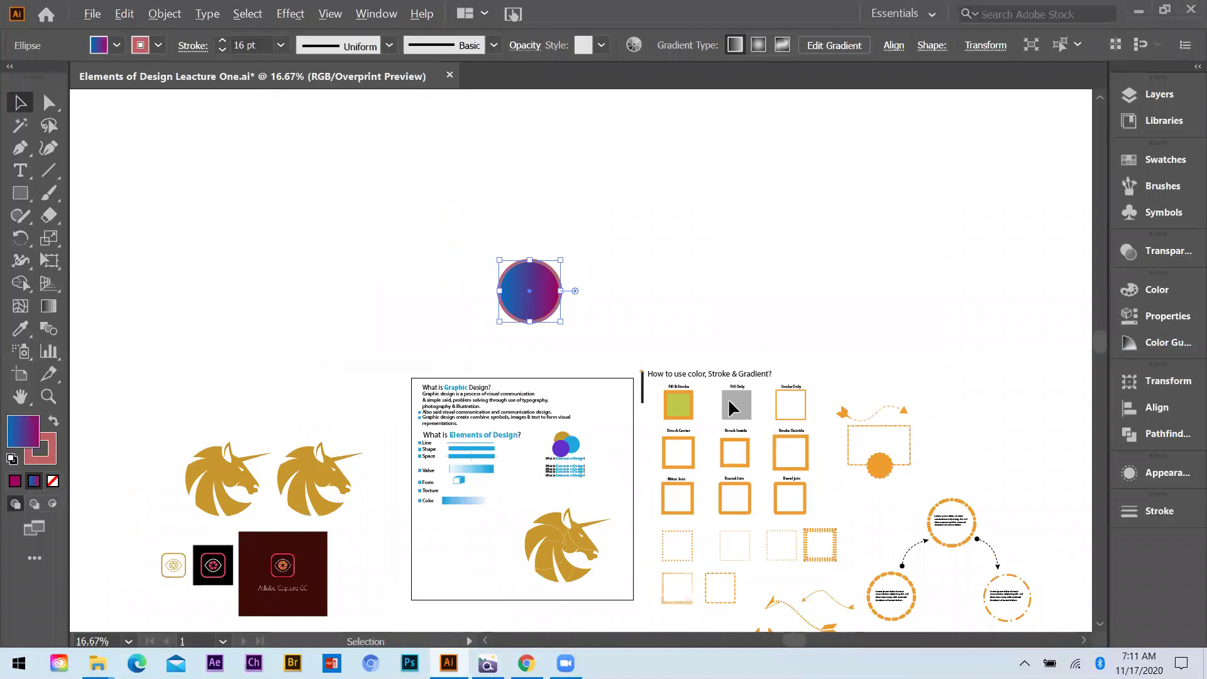
scroll(728, 398, up, 4)
scroll(136, 338, down, 2)
scroll(191, 330, up, 1)
scroll(290, 337, up, 1)
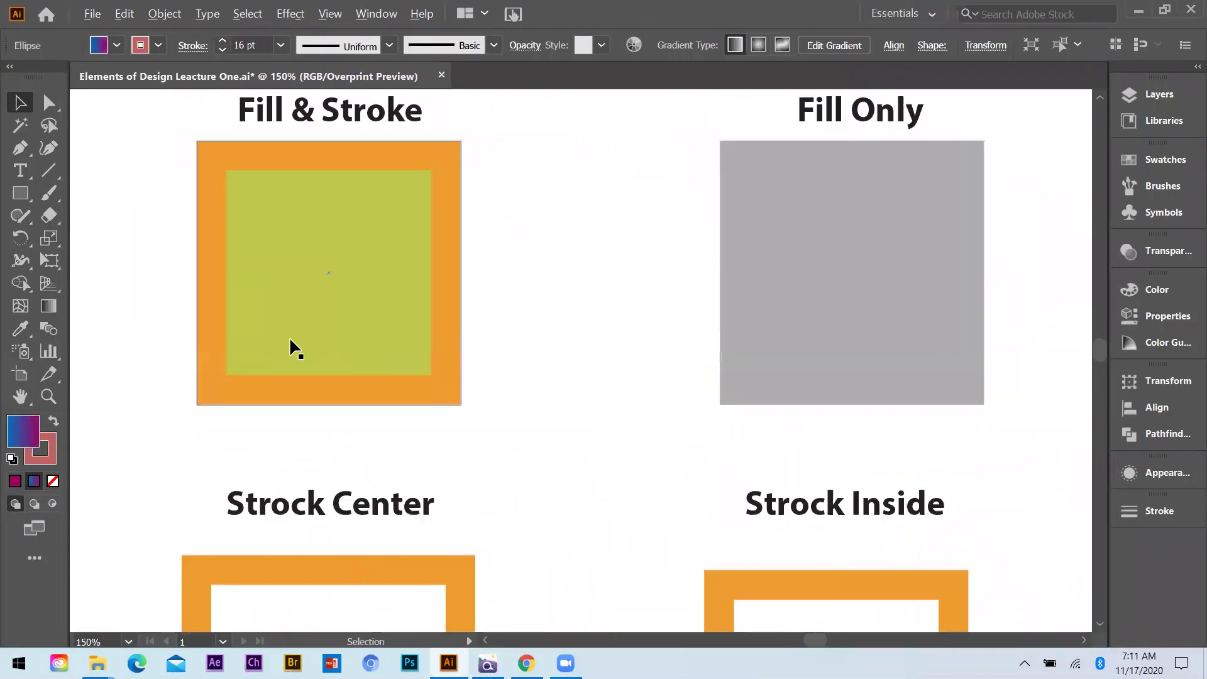
scroll(188, 289, down, 1)
drag(189, 289, 327, 329)
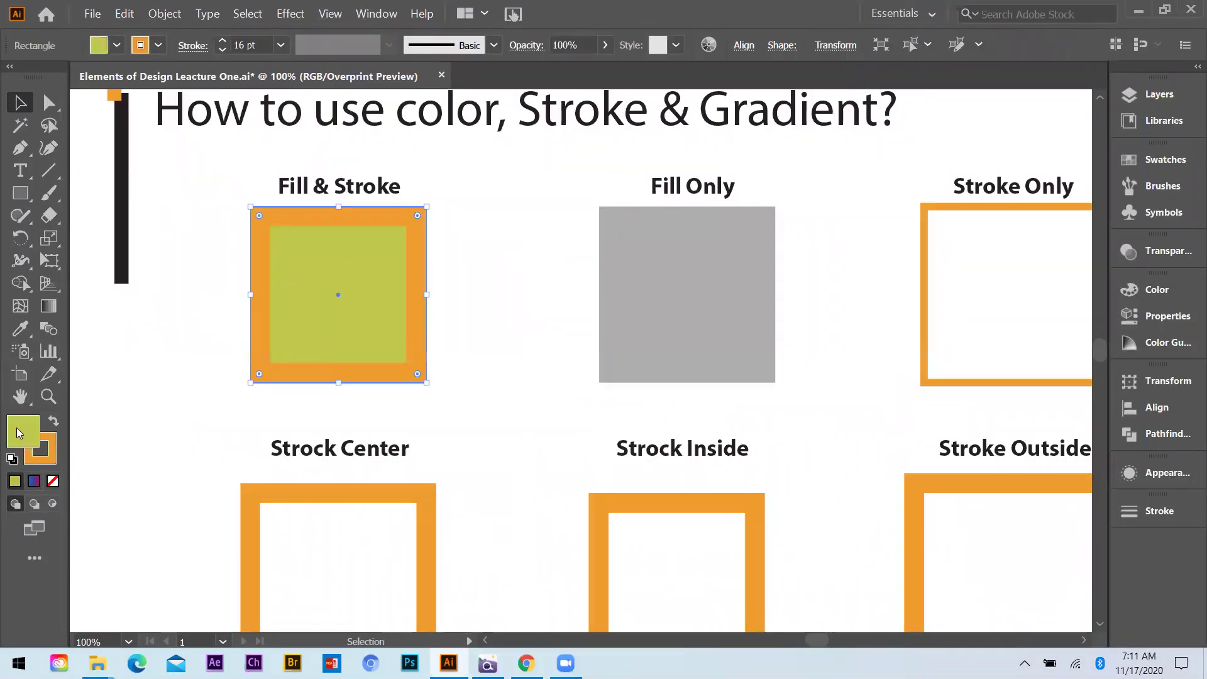
Select the Fill Only and Stroke Only squares in turn to compare their fill and stroke colors.
click(677, 372)
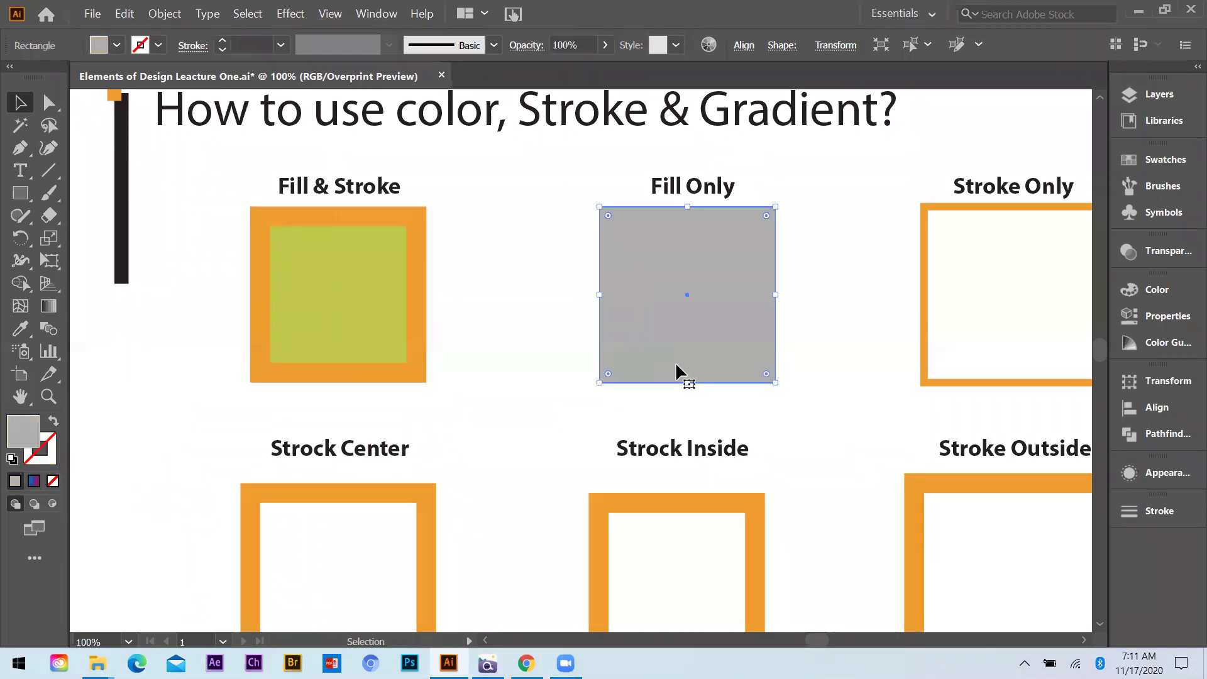
click(49, 458)
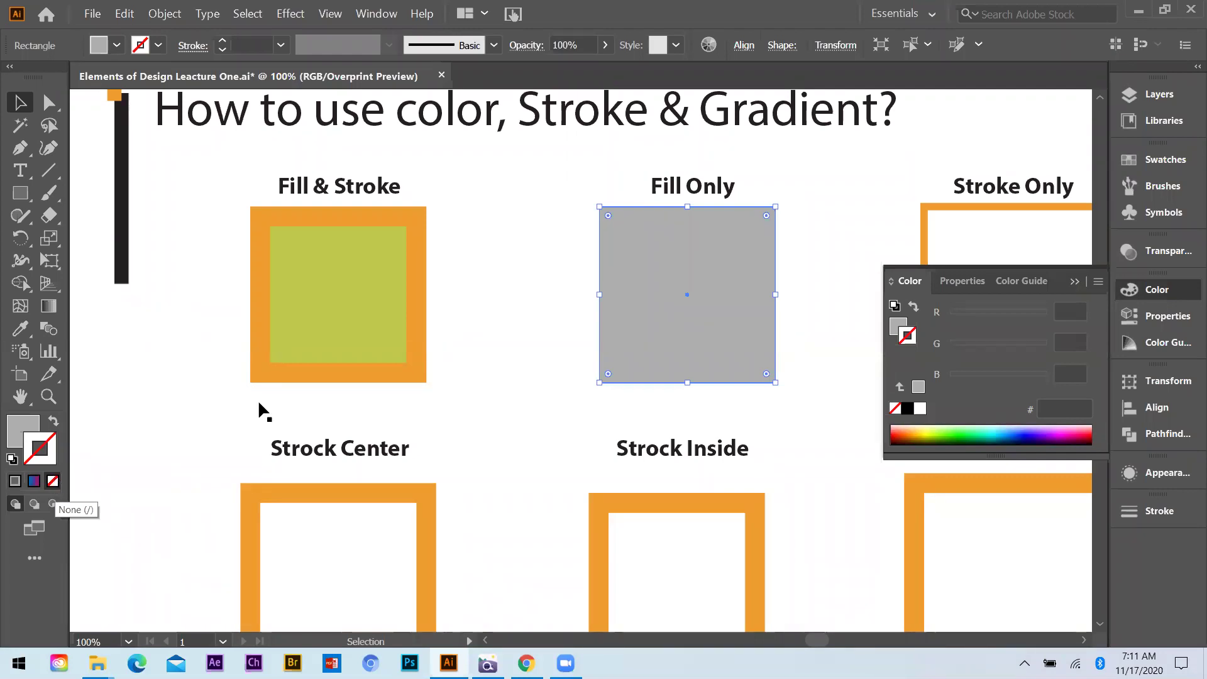
click(844, 250)
click(953, 229)
drag(894, 223, 948, 254)
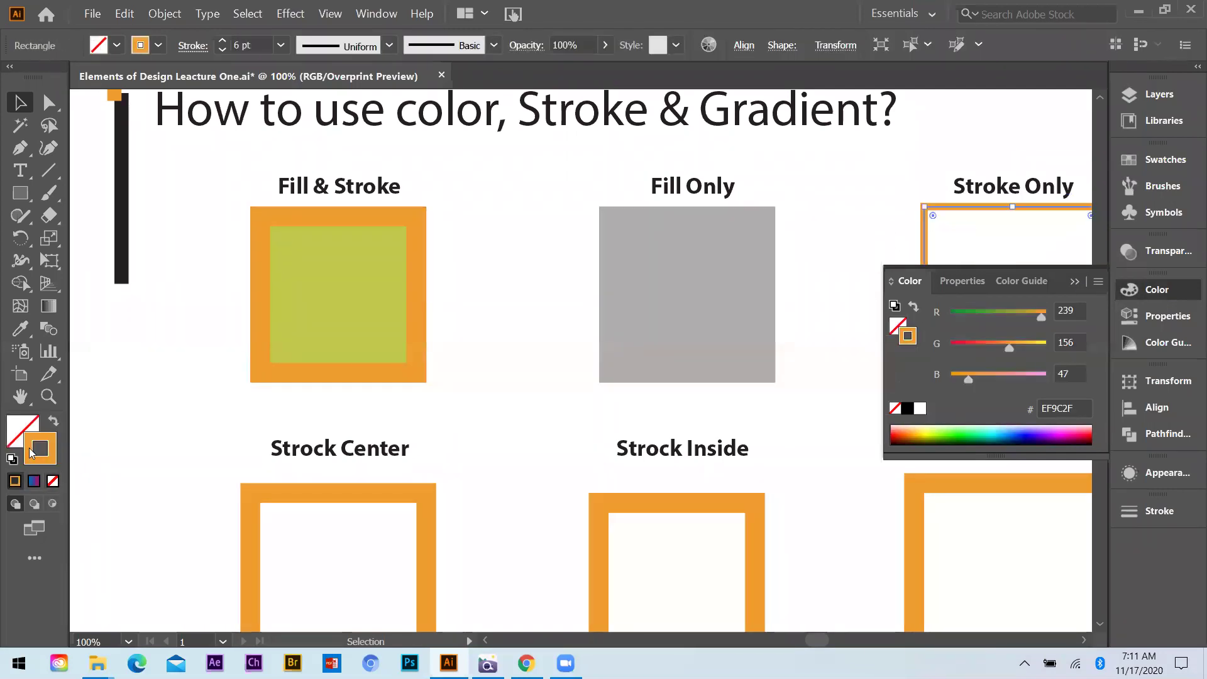
Select the Strock Center square, bring up the Stroke settings and place them above the square.
scroll(475, 388, down, 3)
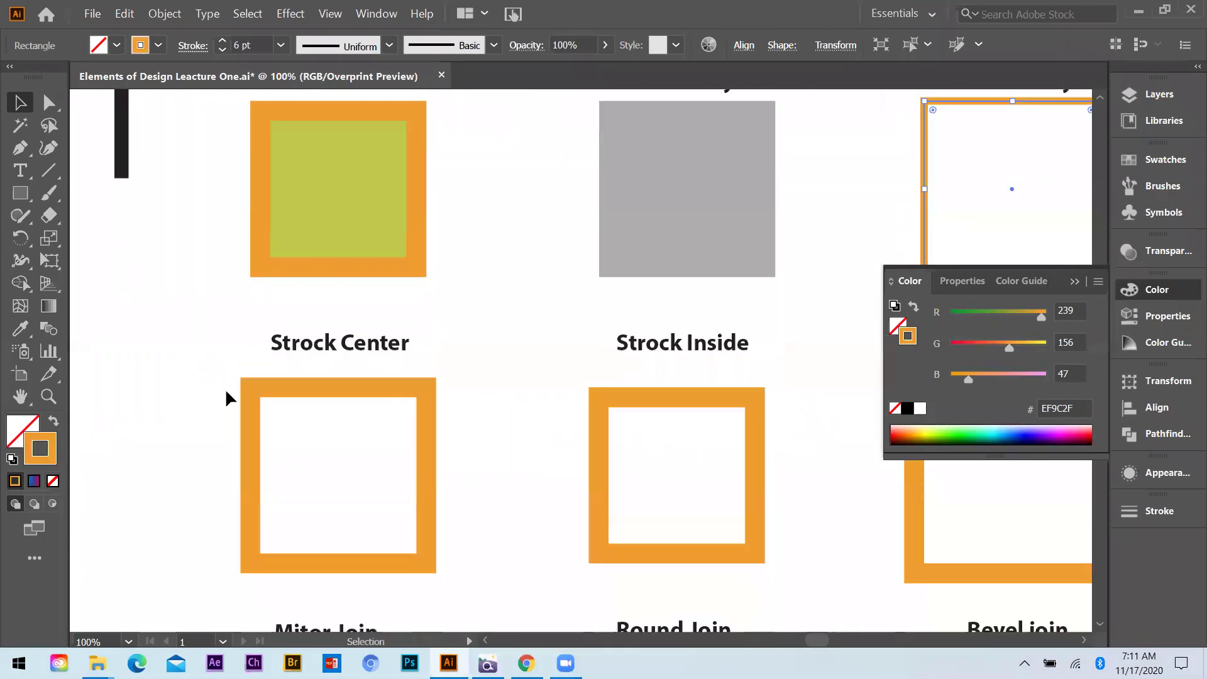
click(309, 420)
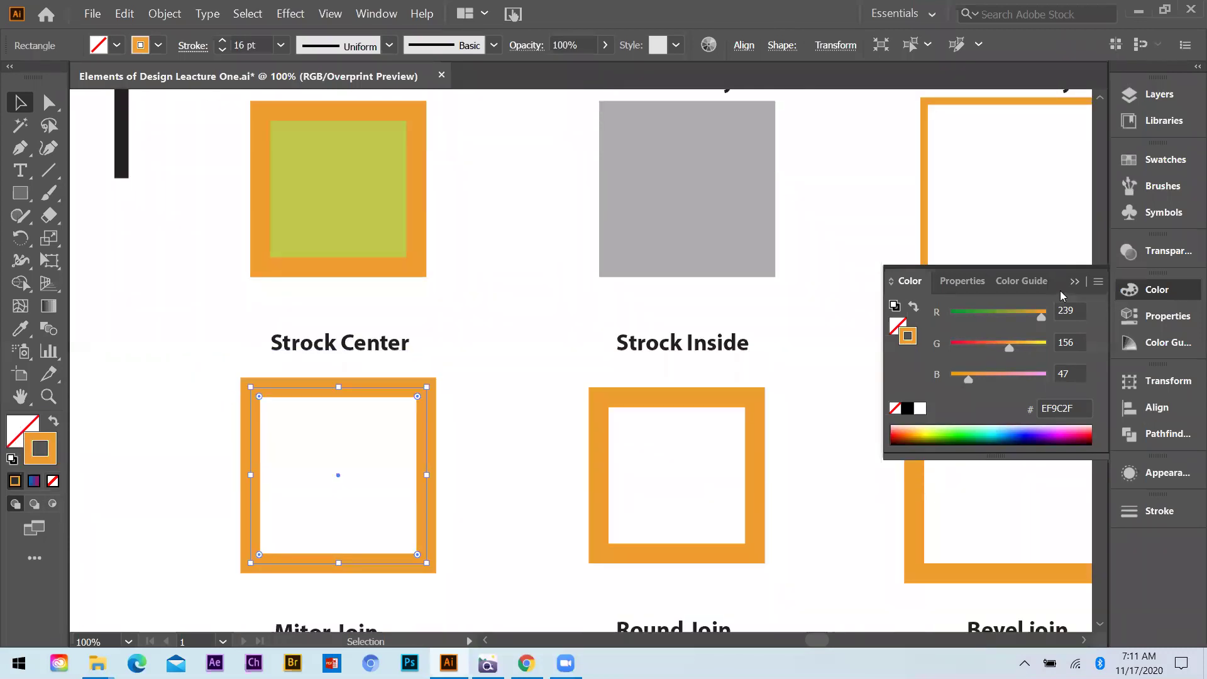
click(376, 13)
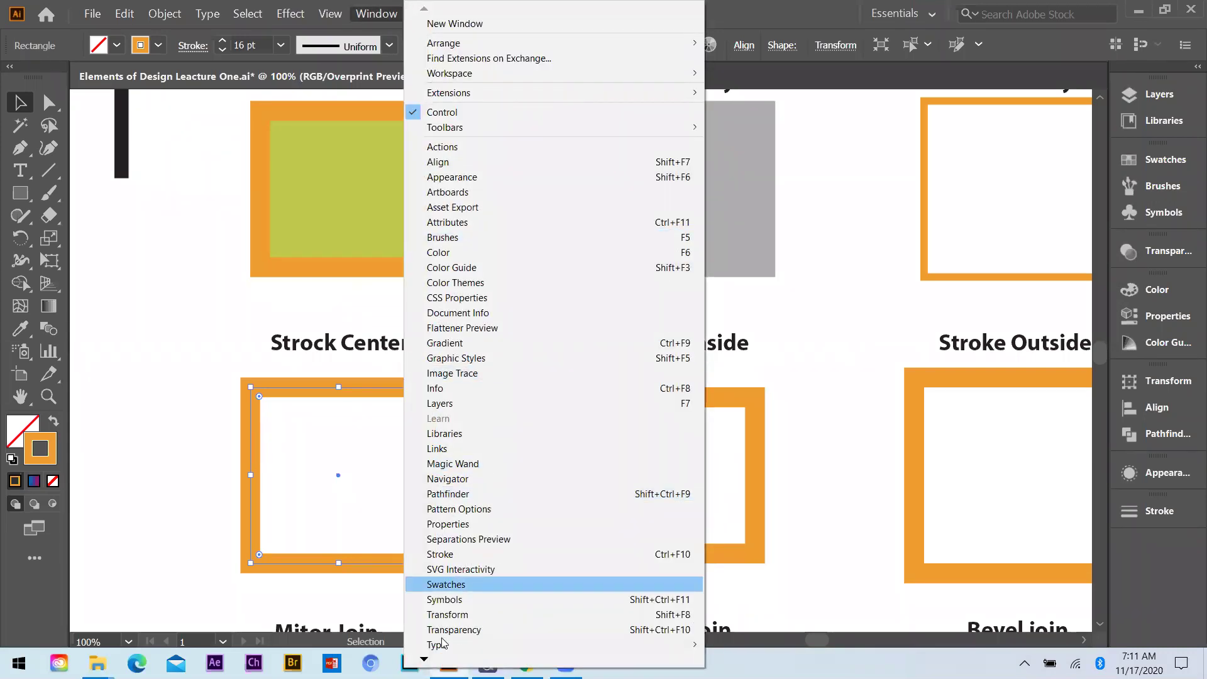
click(447, 555)
mouse_move(560, 185)
mouse_down()
mouse_move(590, 116)
mouse_move(525, 101)
mouse_up()
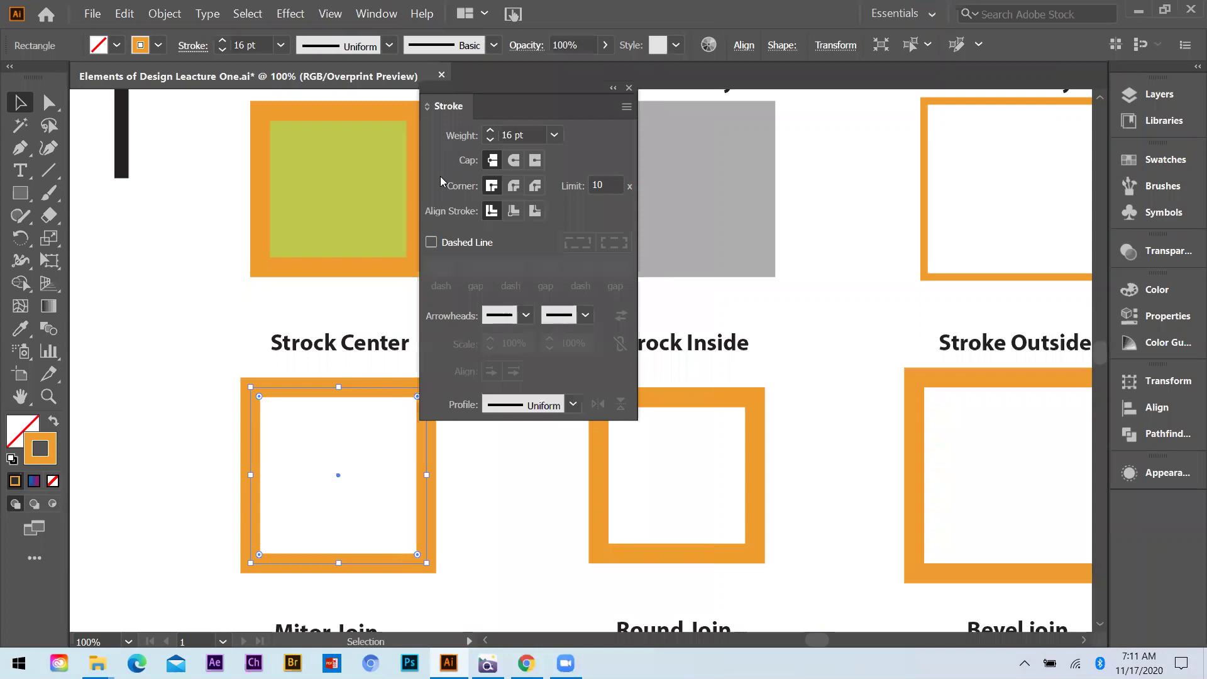
Hide the additional stroke options and show them again.
click(626, 107)
click(678, 110)
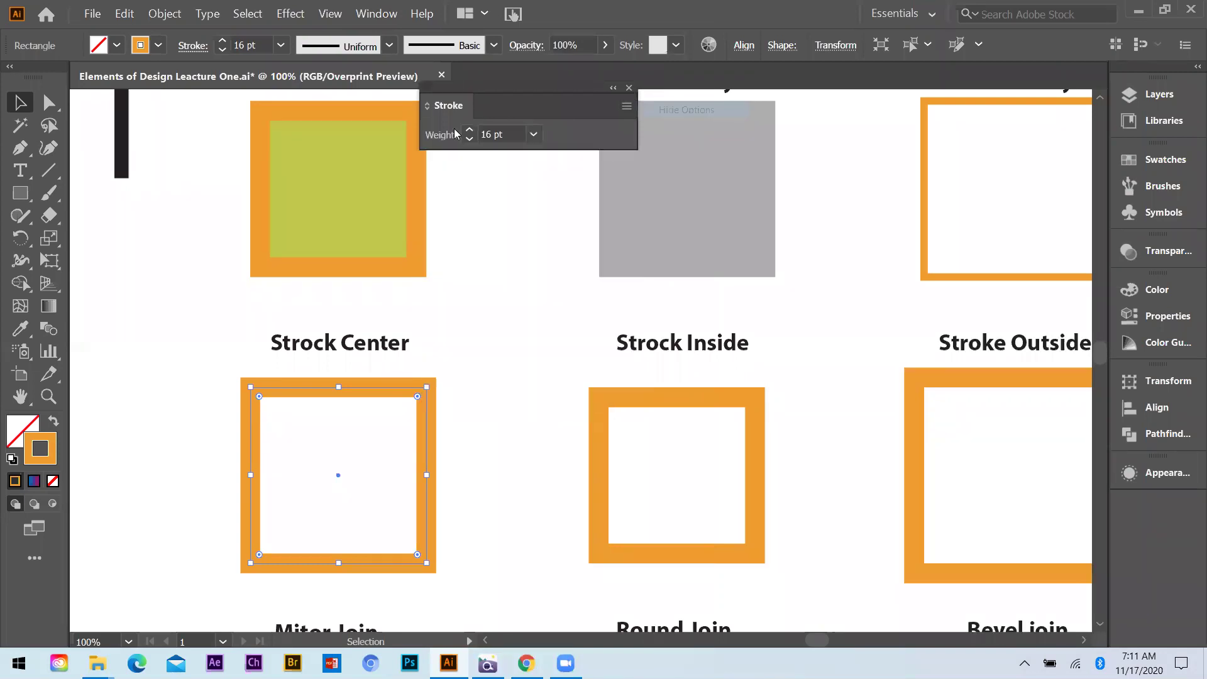
click(627, 107)
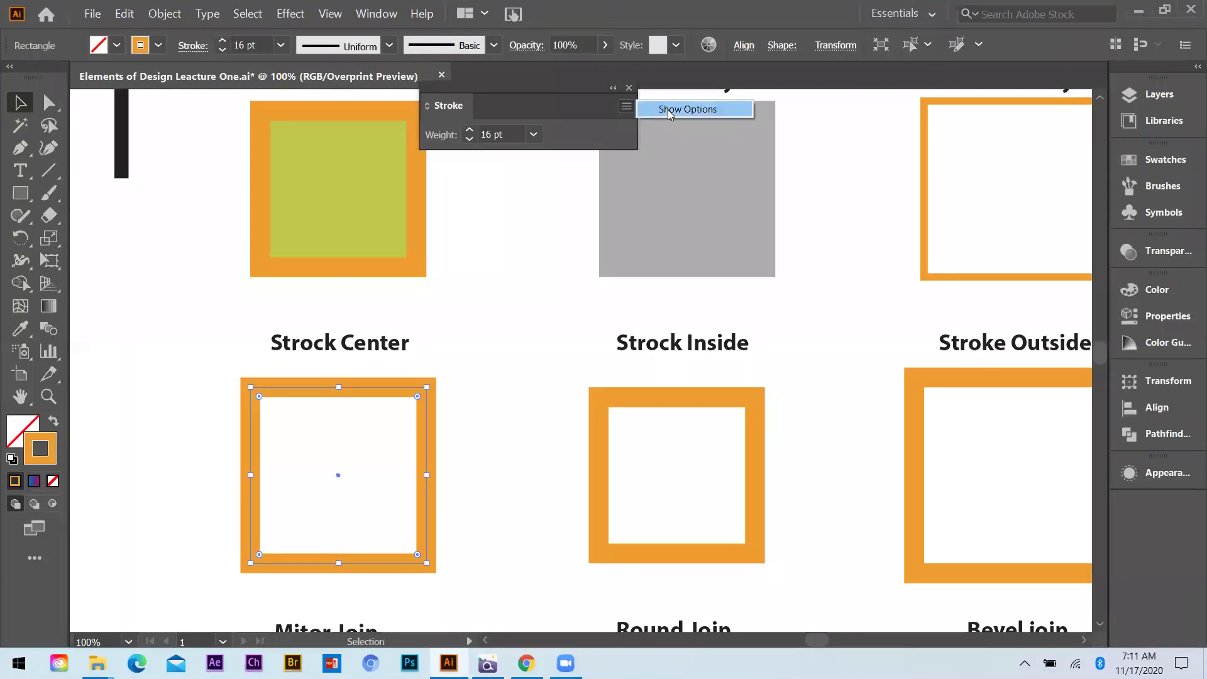
click(668, 112)
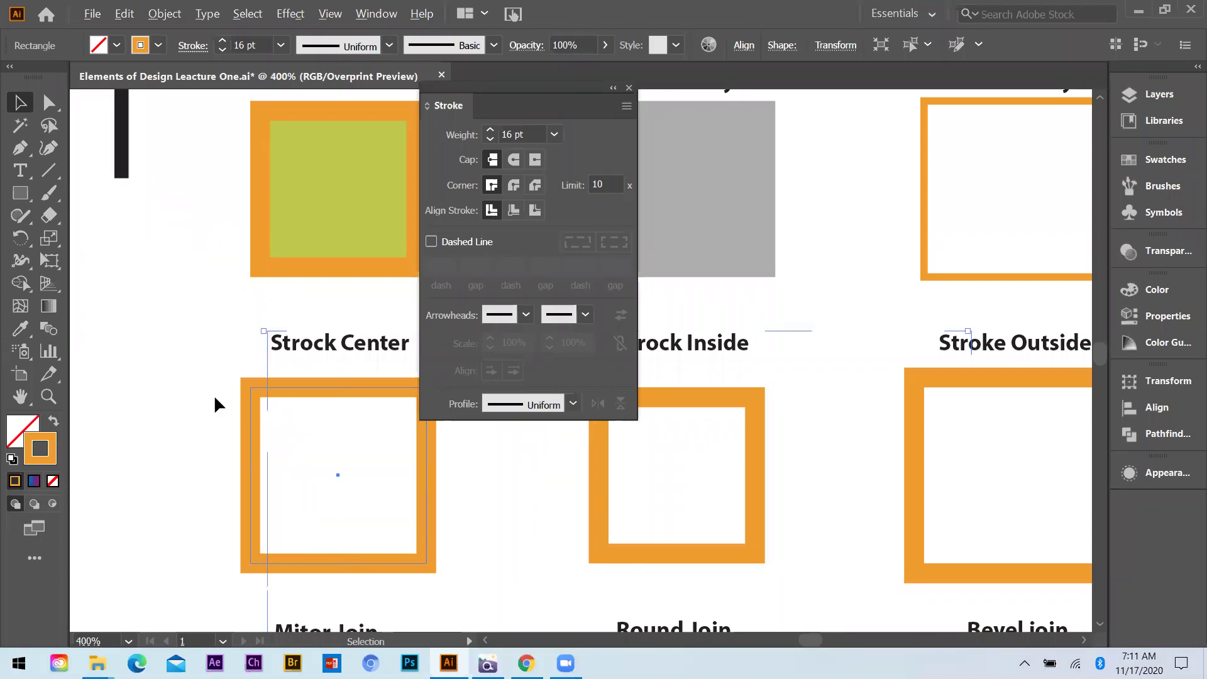
Compare where the stroke sits relative to the path on the Strock Center, Strock Inside and Stroke Outside squares.
scroll(250, 396, up, 6)
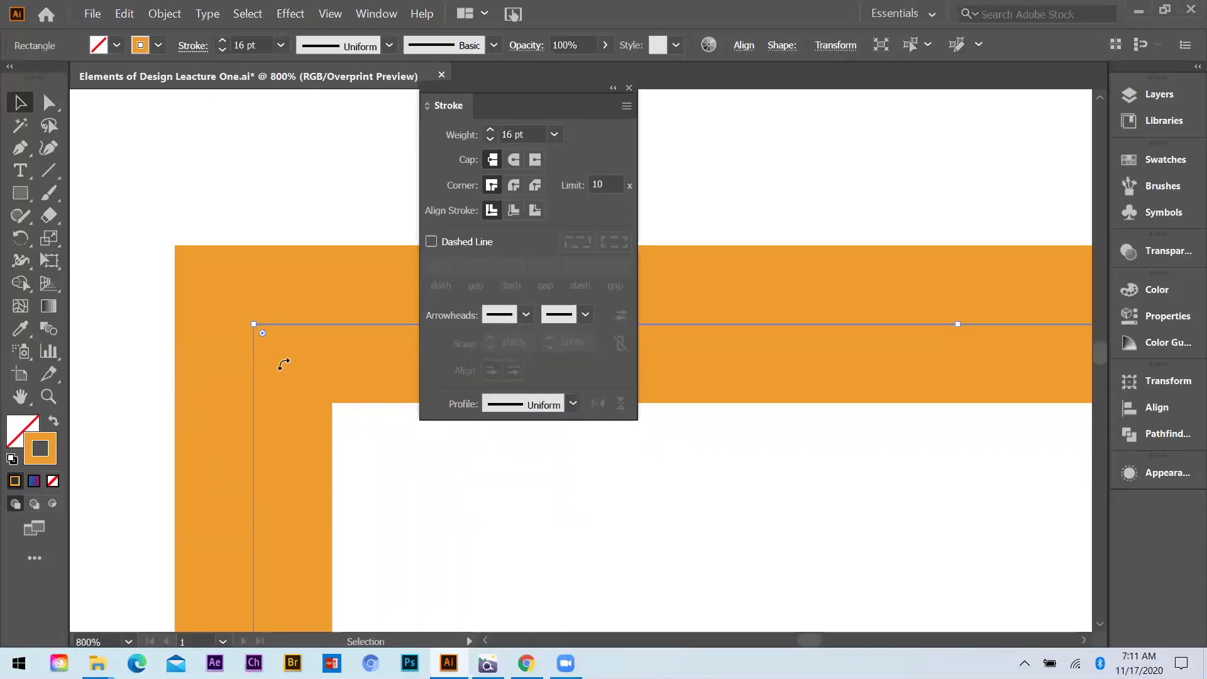
scroll(117, 310, down, 4)
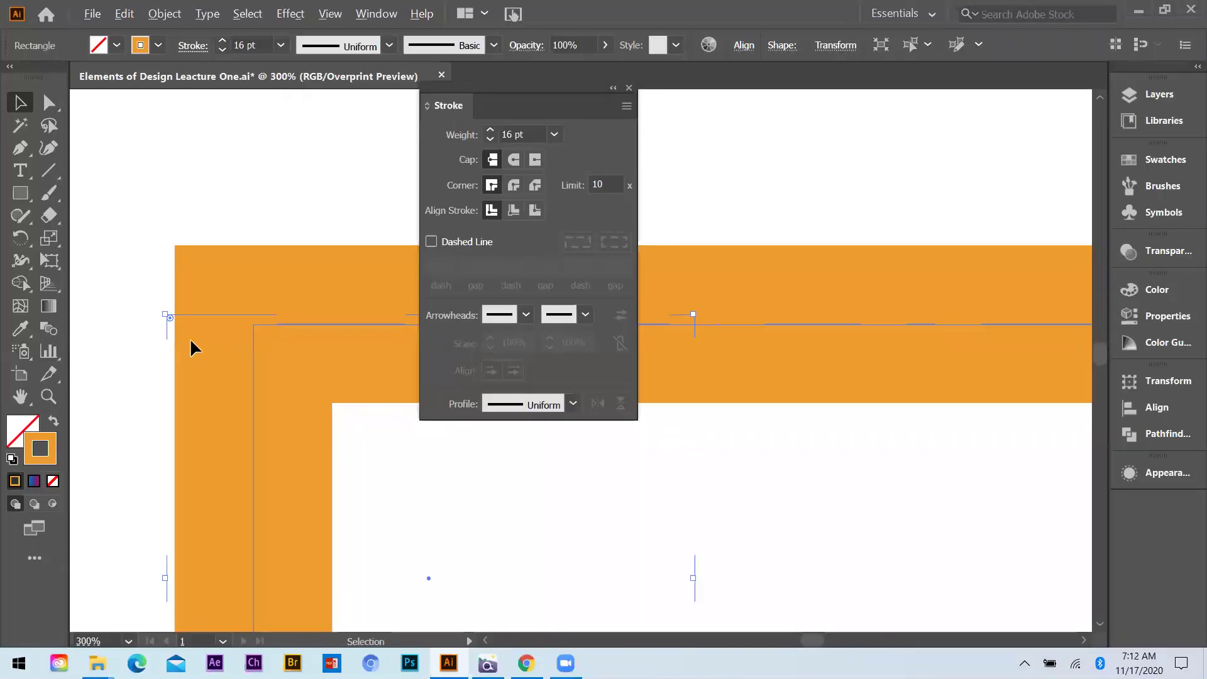
drag(897, 376, 894, 364)
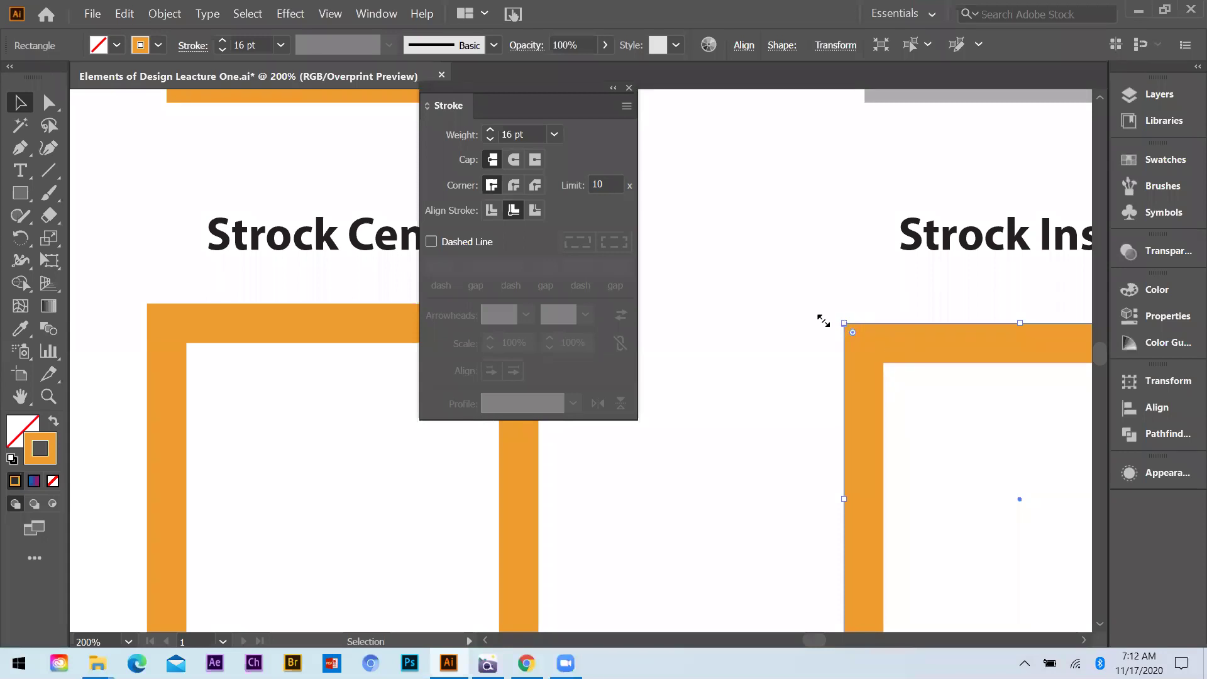
key(ctrl+minus)
key(ctrl+minus)
key(ctrl+minus)
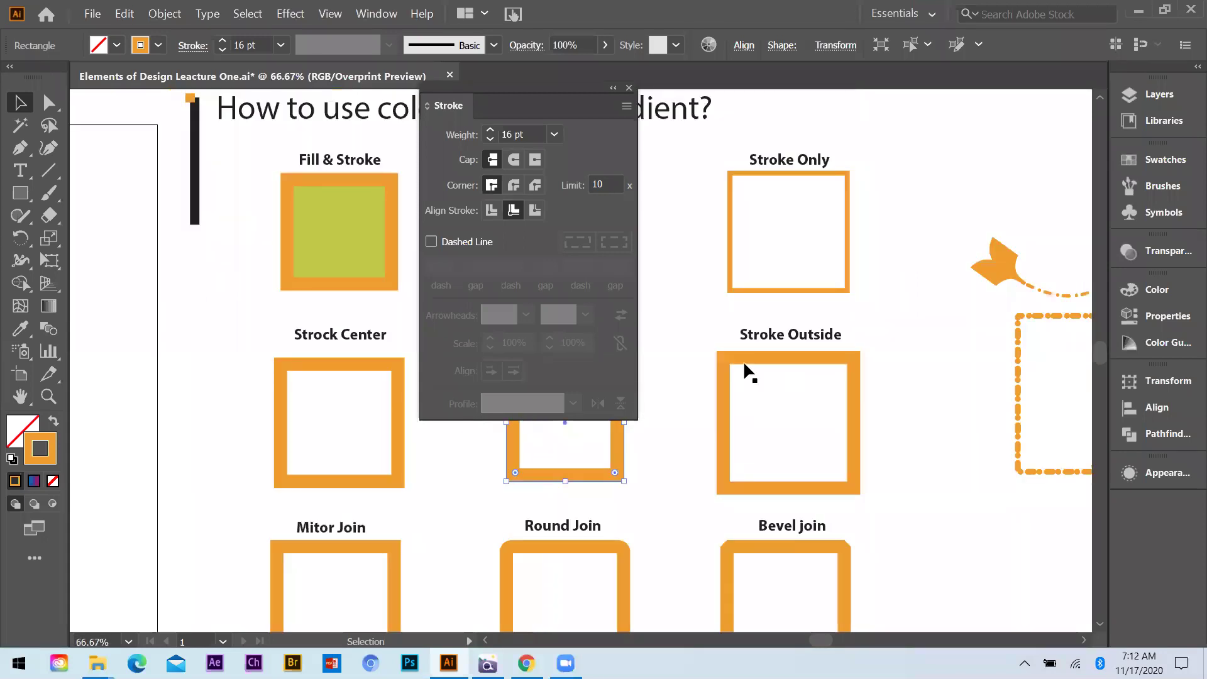
click(723, 381)
scroll(723, 381, up, 1)
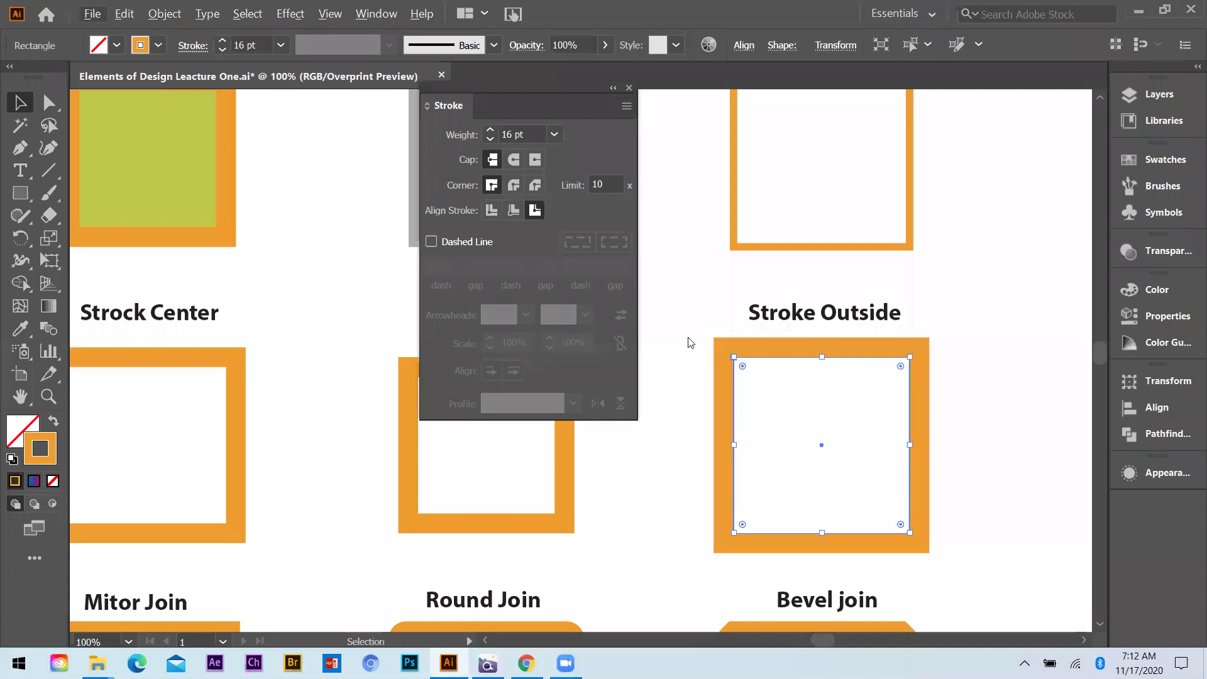
Select the Mitor Join, Round Join and Bevel join squares in turn to compare their corner settings.
scroll(762, 356, down, 2)
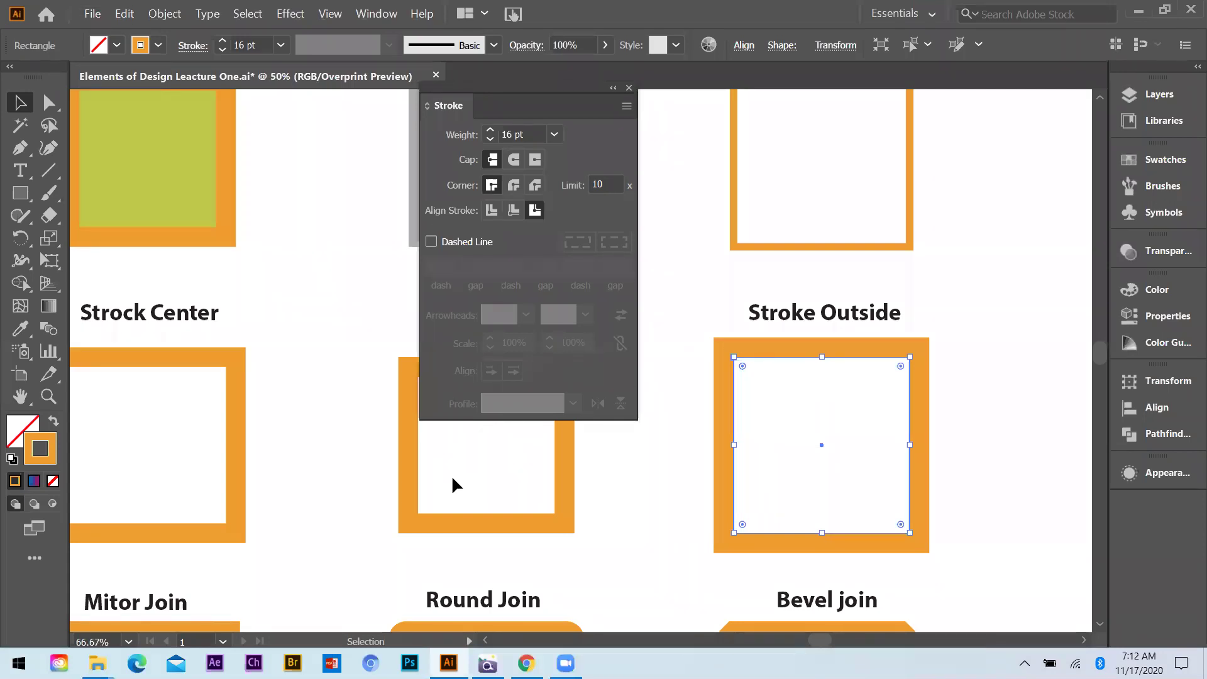
scroll(400, 454, up, 2)
click(383, 500)
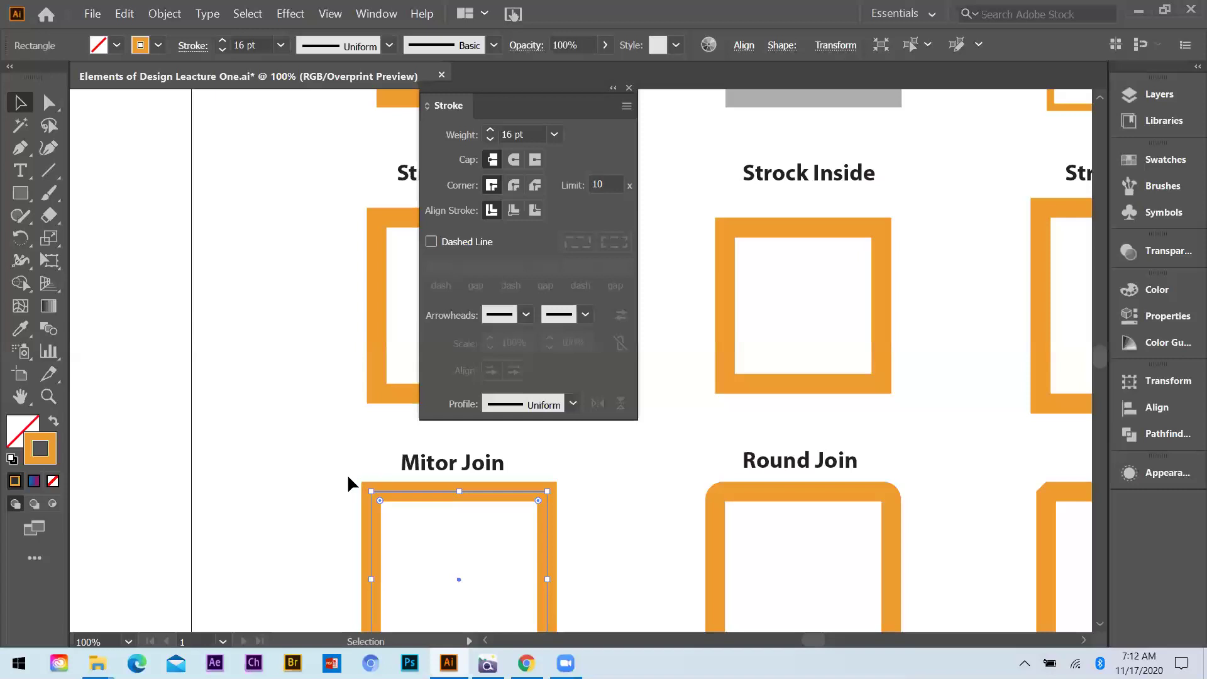
click(784, 574)
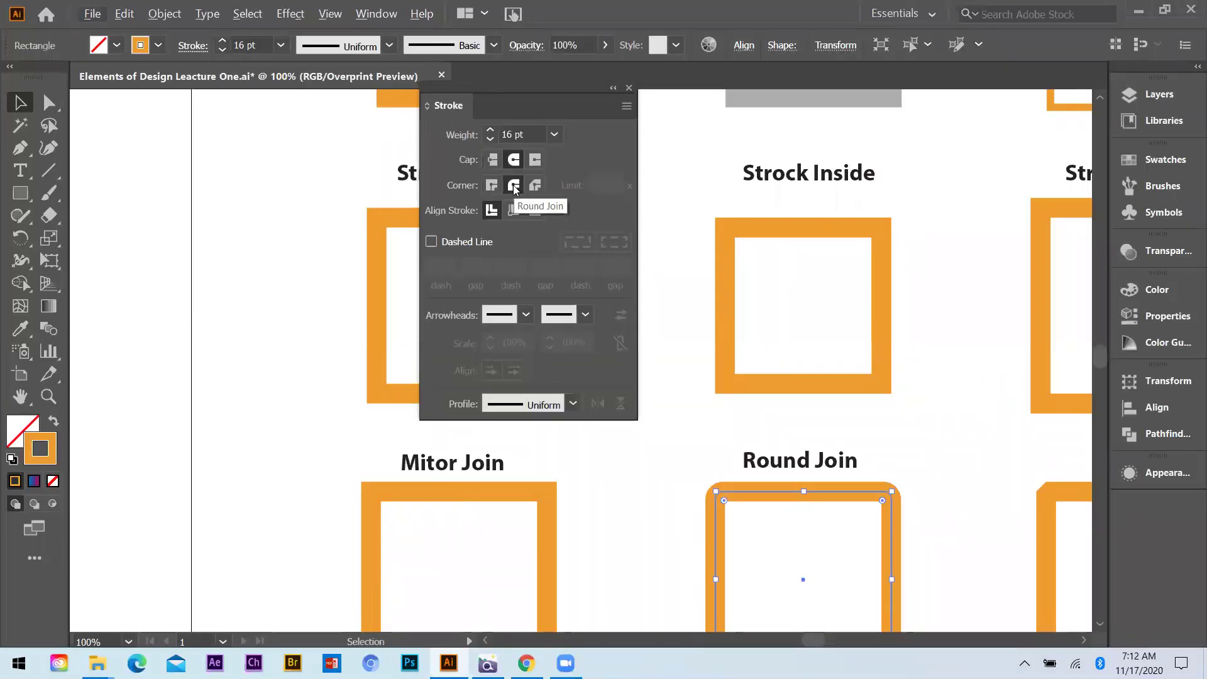
scroll(907, 542, up, 2)
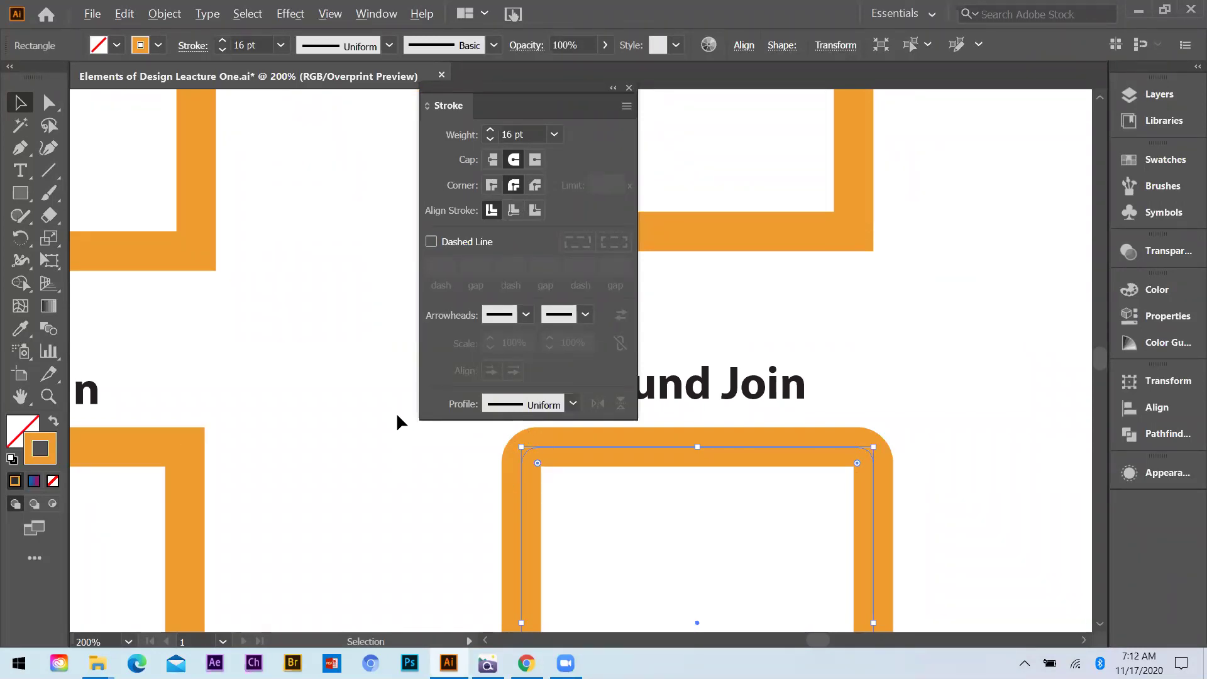
scroll(396, 412, down, 2)
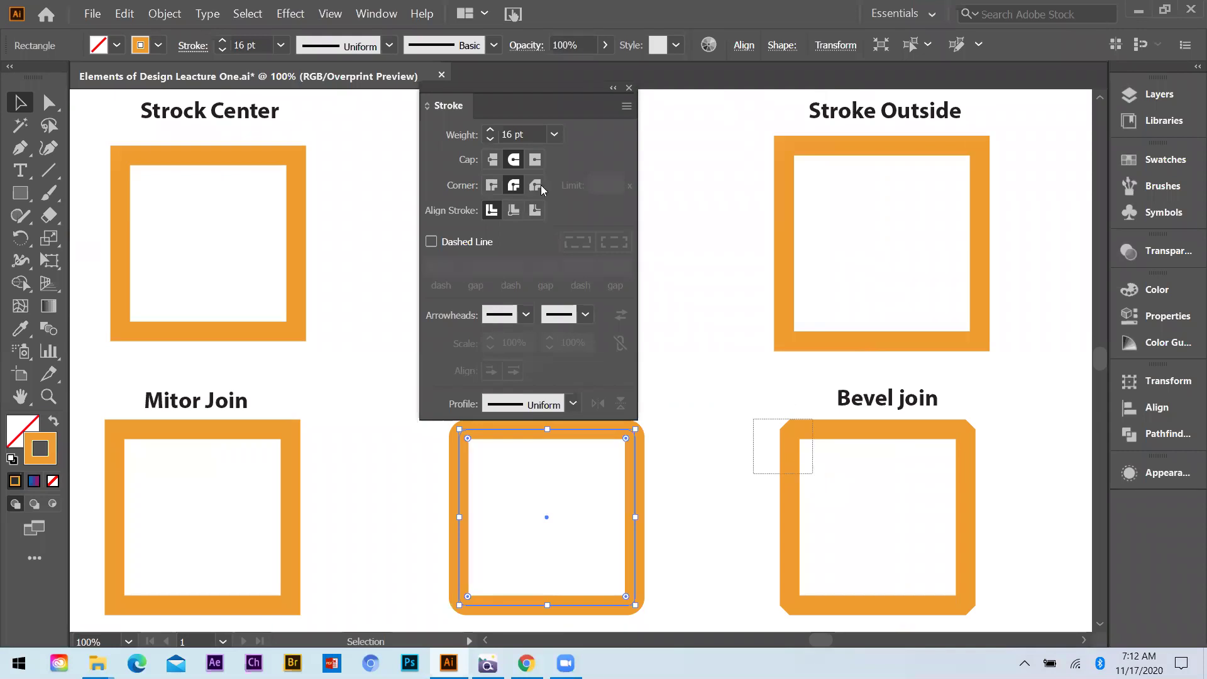
click(845, 421)
scroll(868, 443, up, 1)
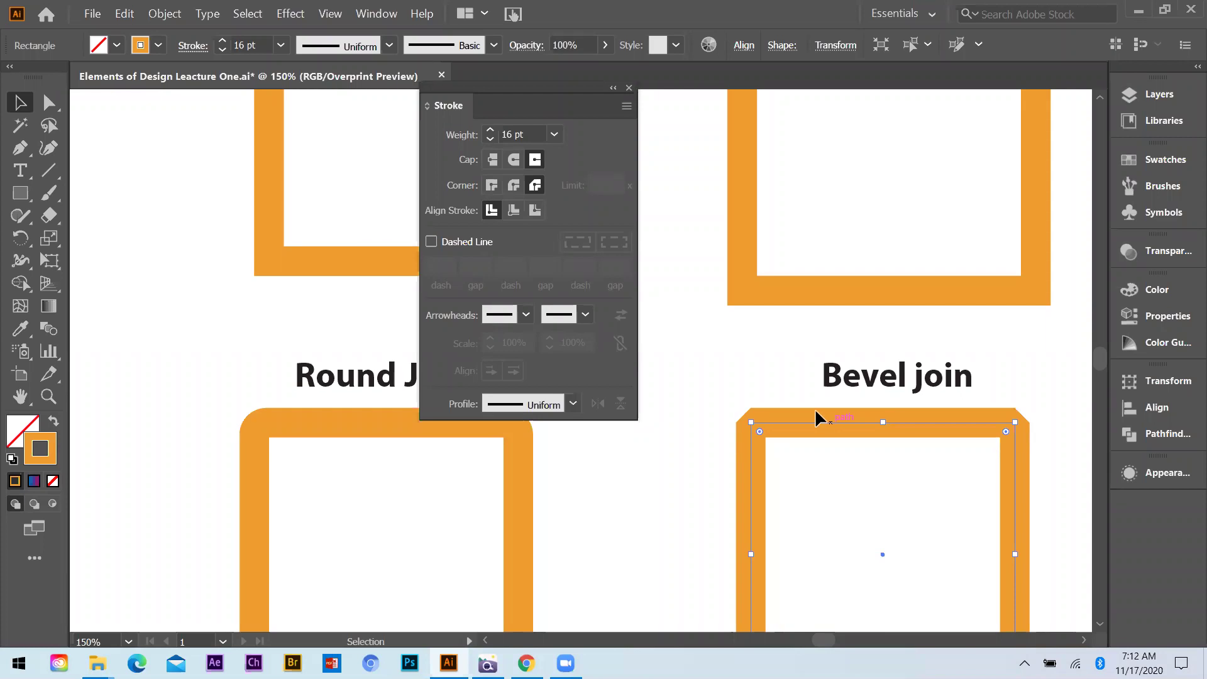
scroll(789, 422, down, 1)
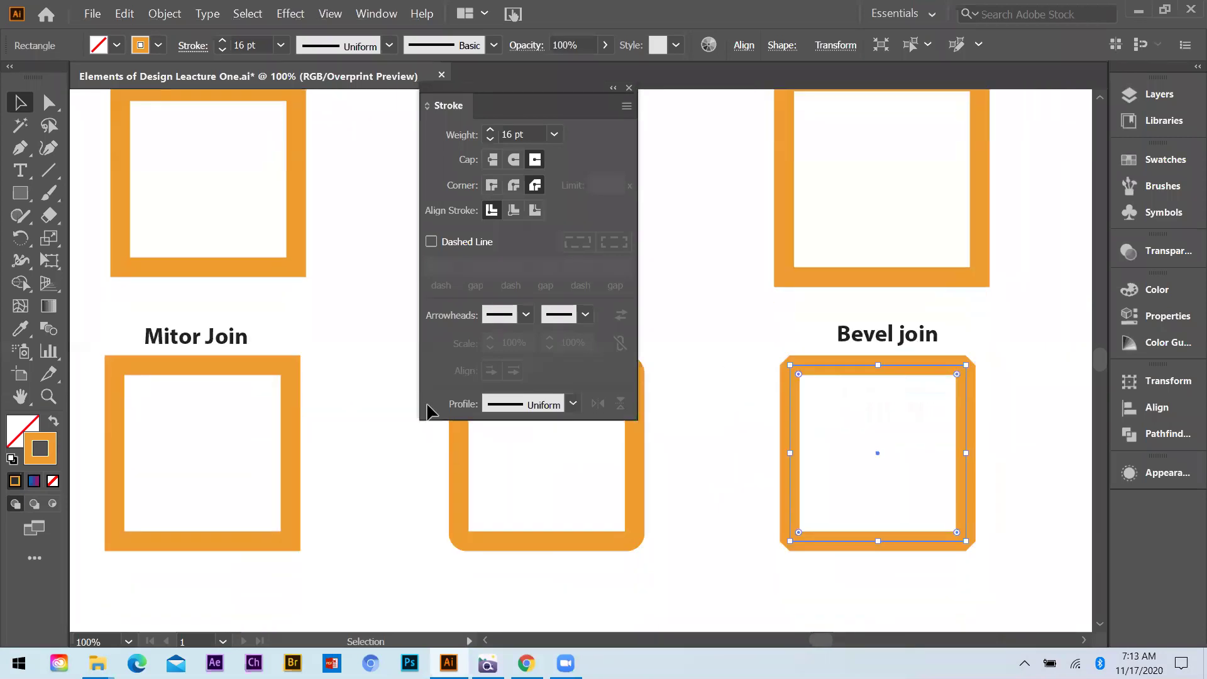
Draw a circle with the Ellipse tool in the empty area above and to the right of the square samples.
scroll(868, 415, down, 2)
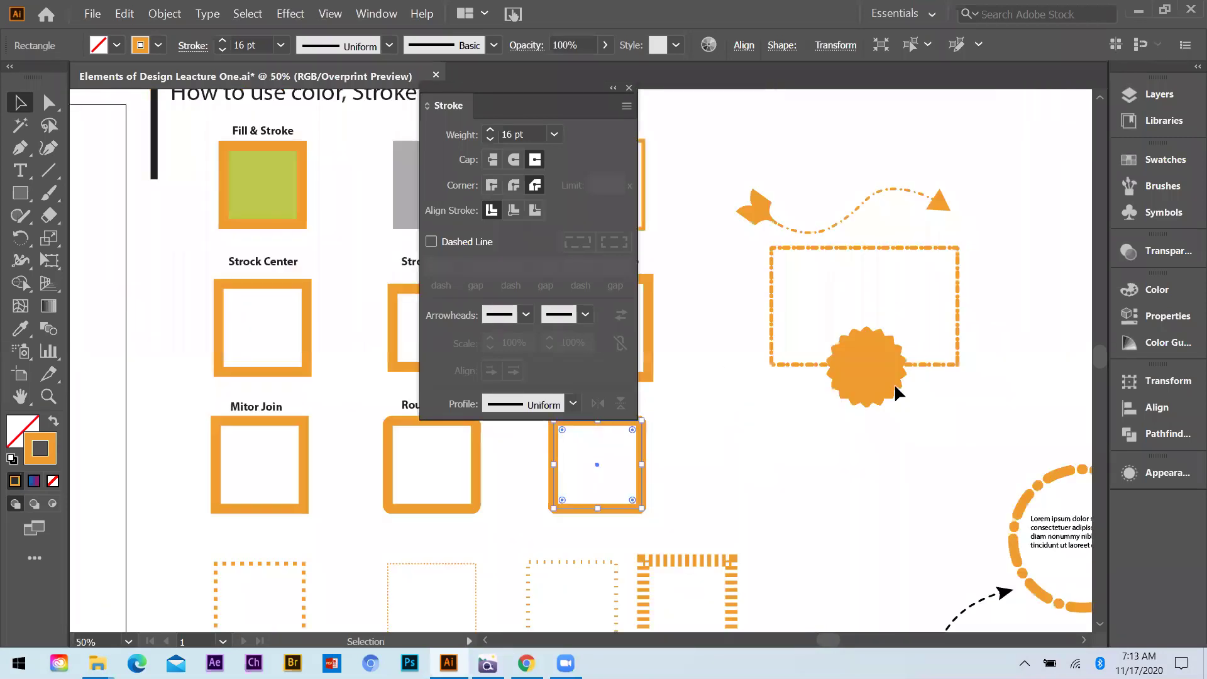
scroll(752, 342, up, 5)
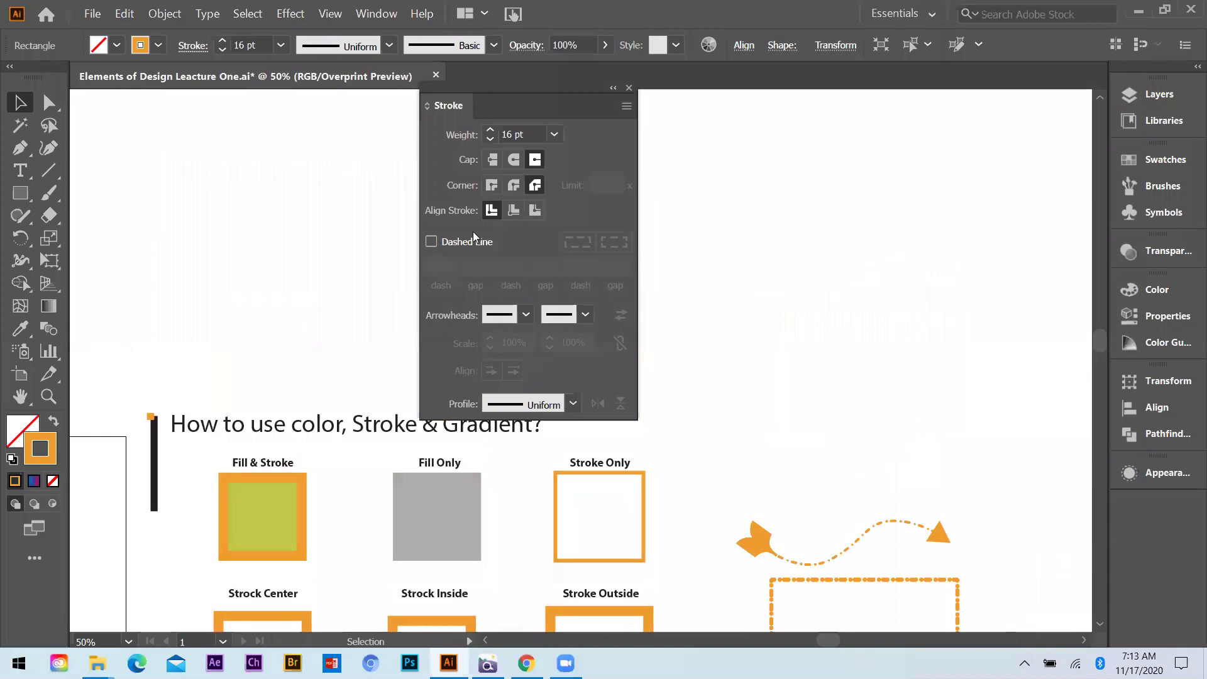
mouse_move(732, 211)
mouse_down()
mouse_move(905, 318)
mouse_move(947, 318)
mouse_up()
key(ctrl+z)
mouse_move(24, 192)
mouse_down()
mouse_move(85, 212)
mouse_move(91, 239)
mouse_up()
scroll(326, 334, up, 1)
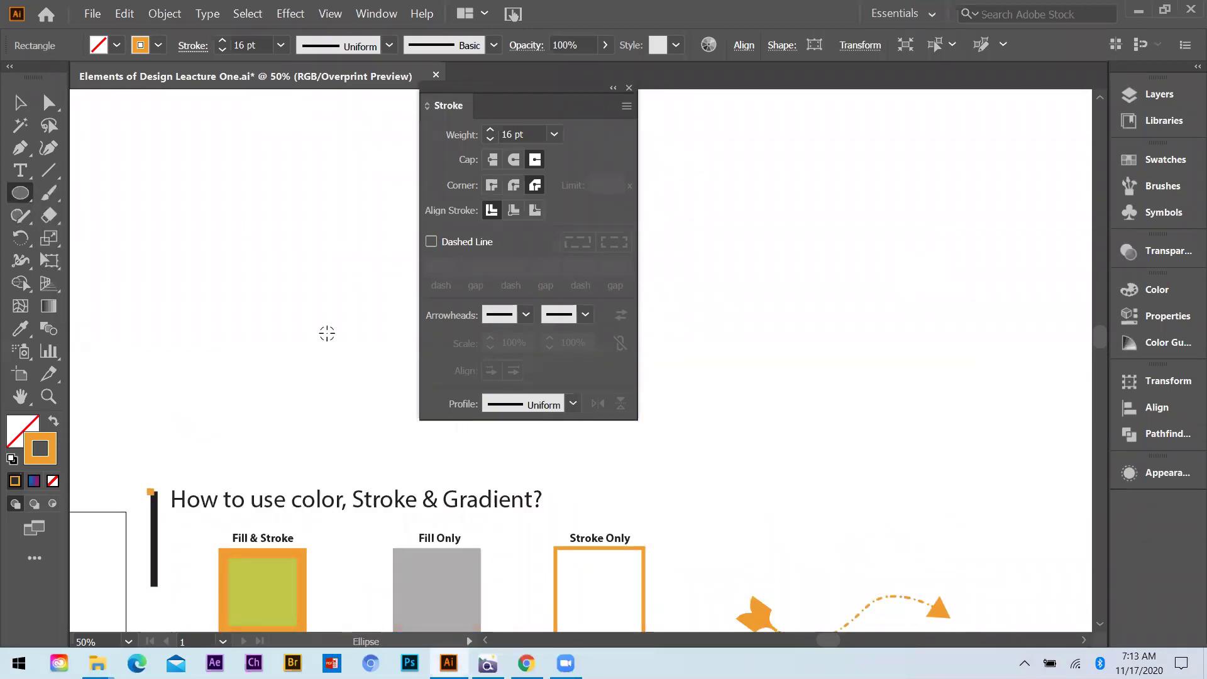
scroll(878, 318, down, 2)
scroll(879, 318, right, 6)
drag(806, 253, 886, 332)
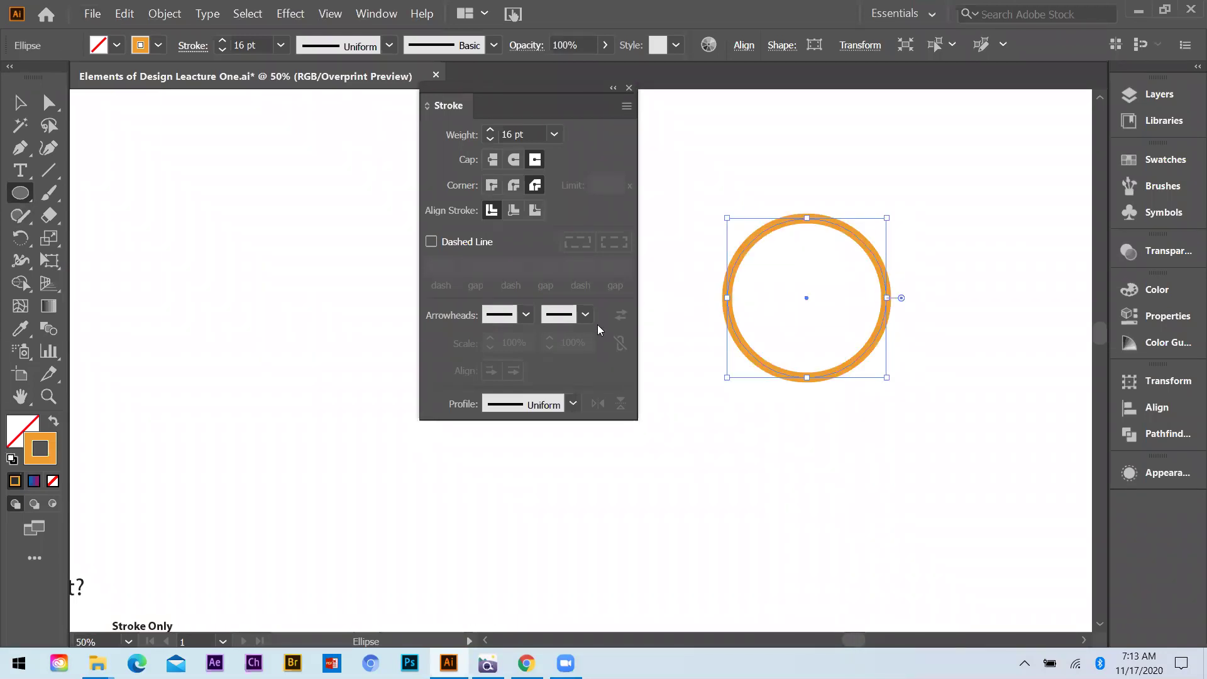
key(ctrl+equal)
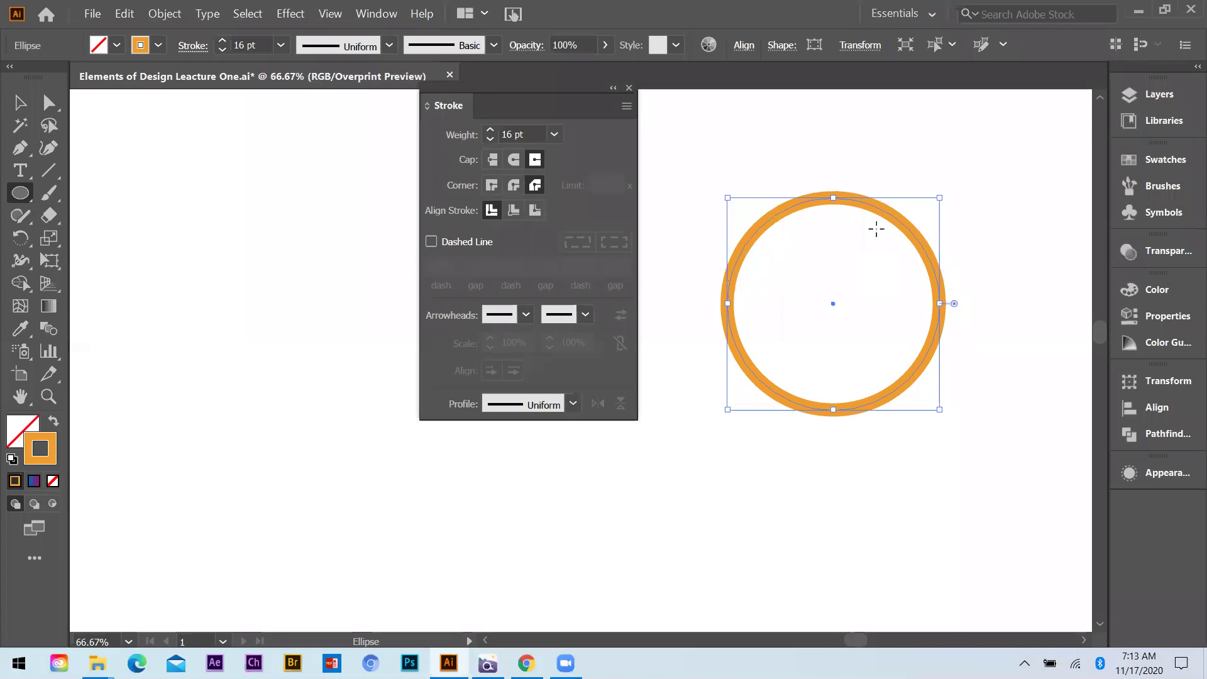
Set the circle's stroke weight to 7 pt and turn on Dashed Line, keeping the whole circle in view.
click(553, 135)
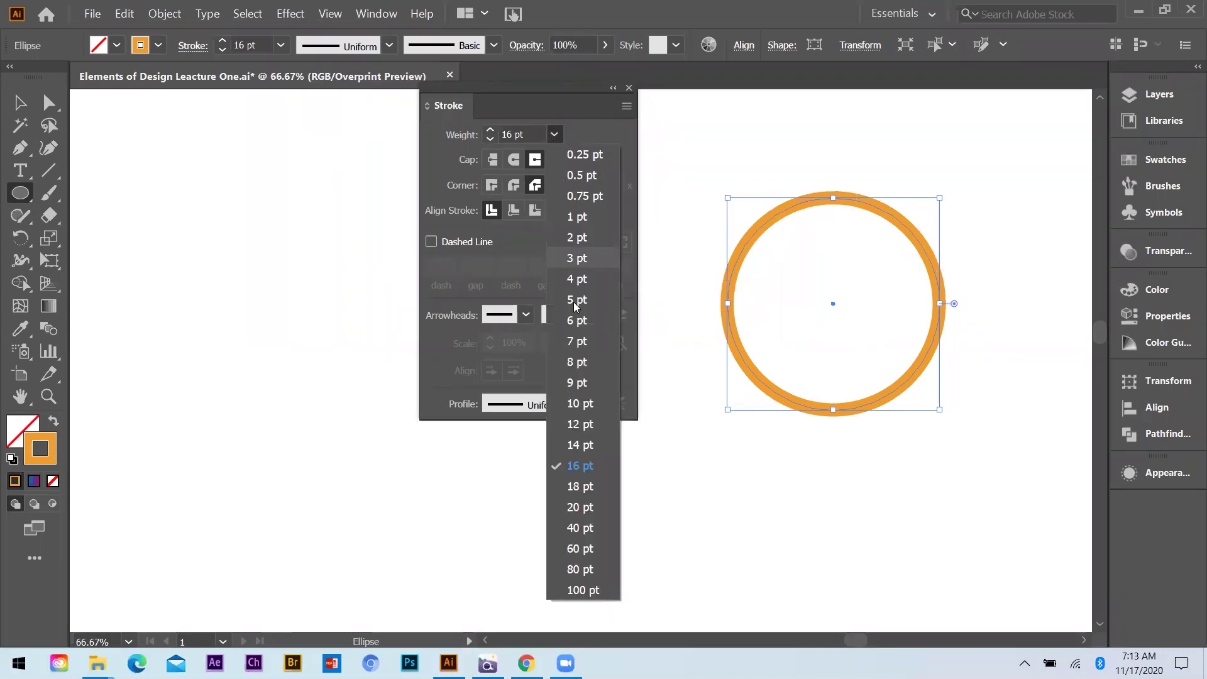
click(574, 342)
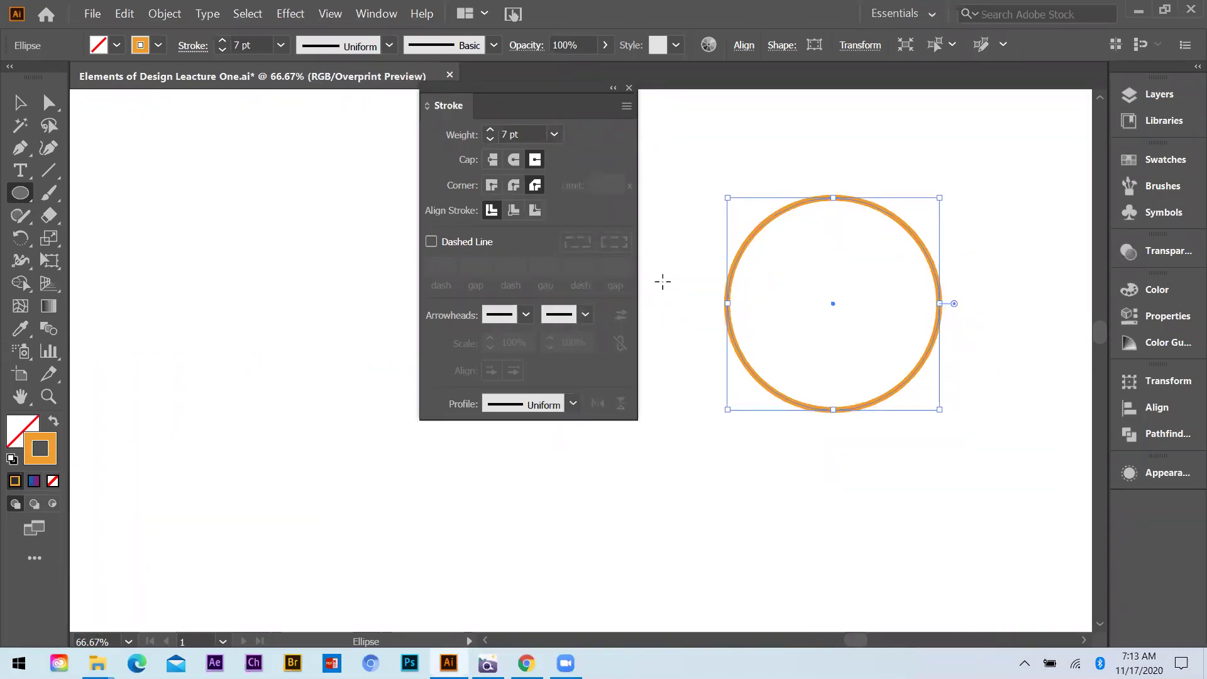
click(430, 244)
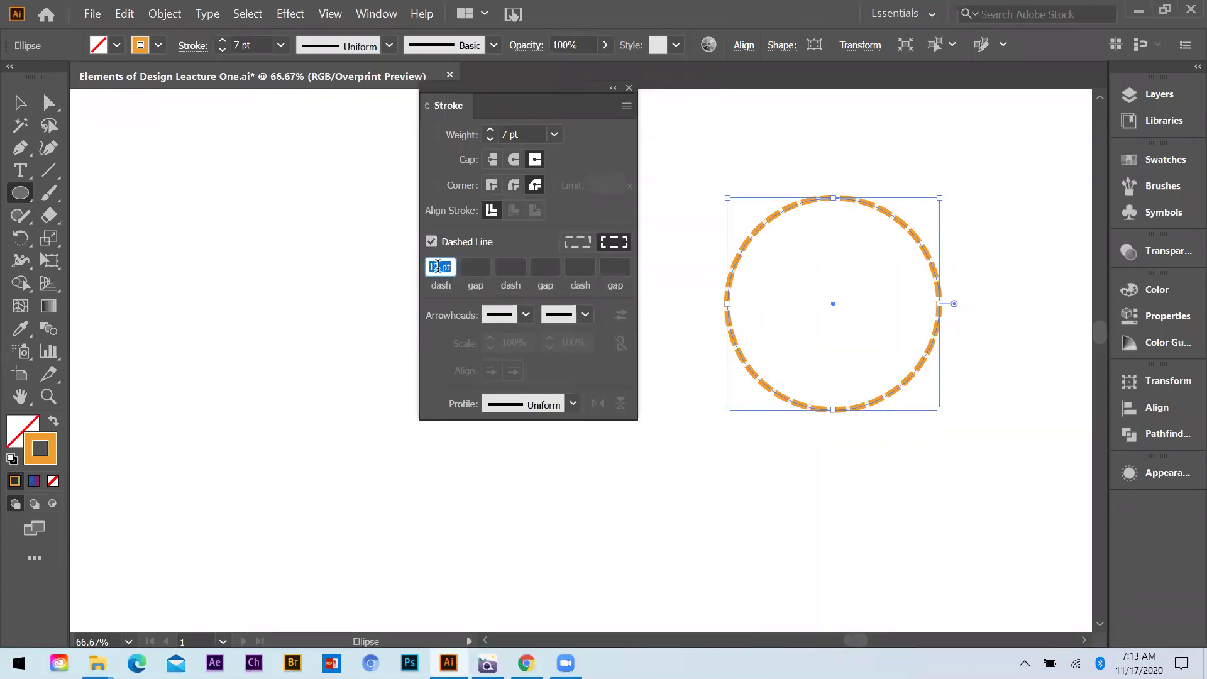
scroll(247, 340, down, 1)
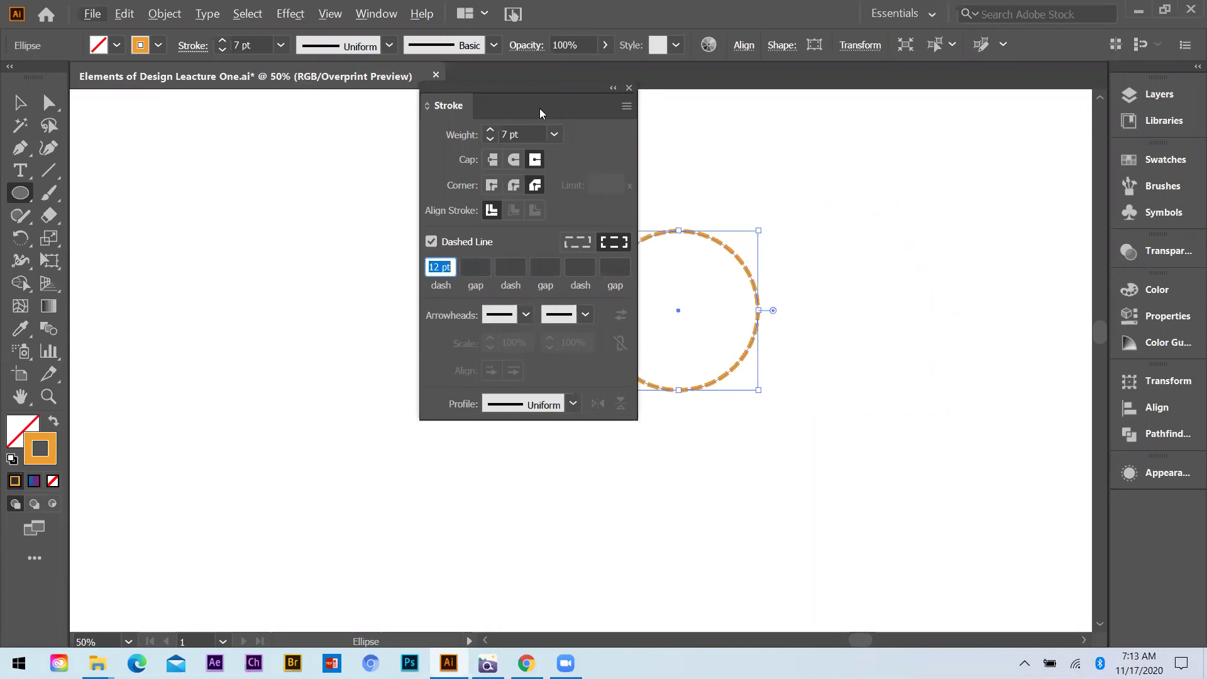
drag(538, 95, 398, 94)
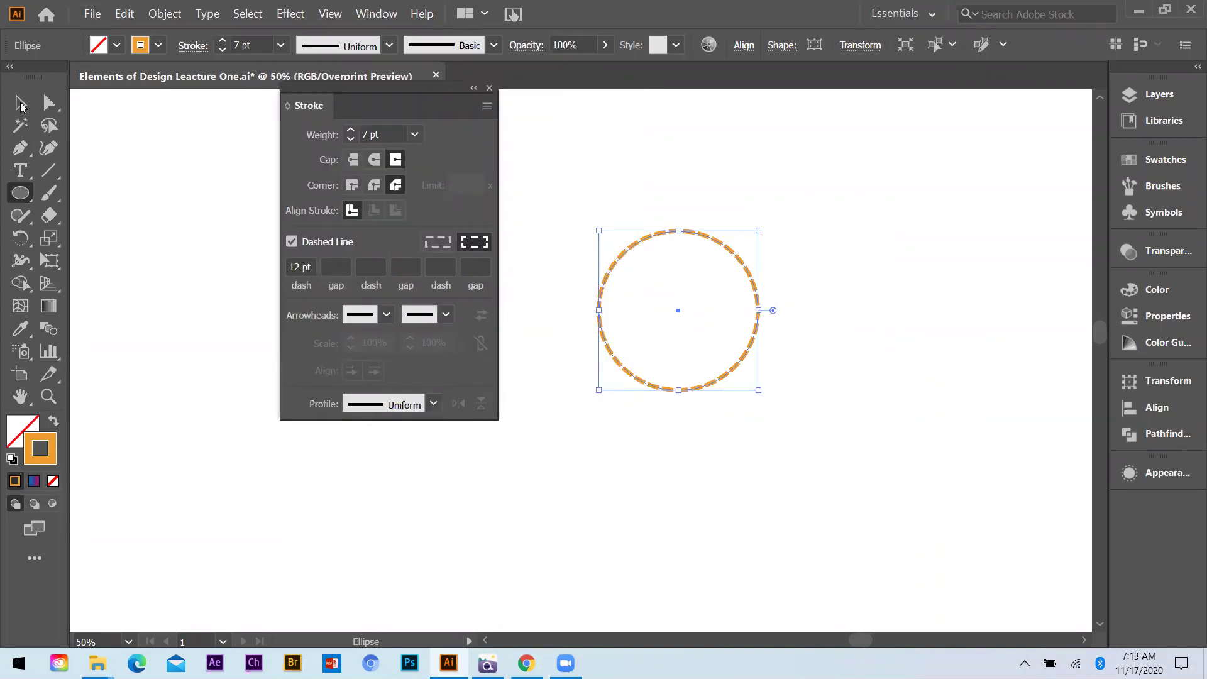
Duplicate the dashed circle, placing the copy above and to the right of the original.
key(v)
click(709, 330)
alt+scroll(731, 327, down, 1)
scroll(725, 330, up, 2)
drag(718, 313, 740, 256)
Try a 1 pt gap with an 11 pt dash on the copied circle, and clear the gap.
click(320, 267)
text(1)
key(Return)
double_click(292, 267)
text(8)
key(Return)
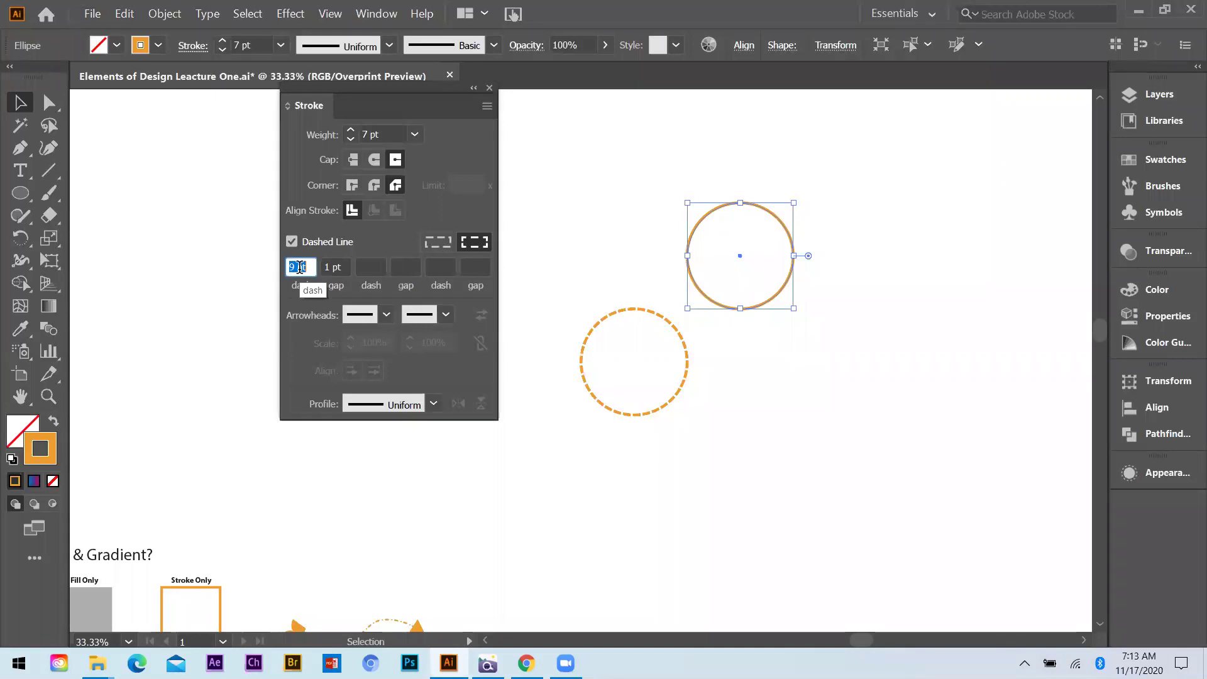
text(11)
key(Tab)
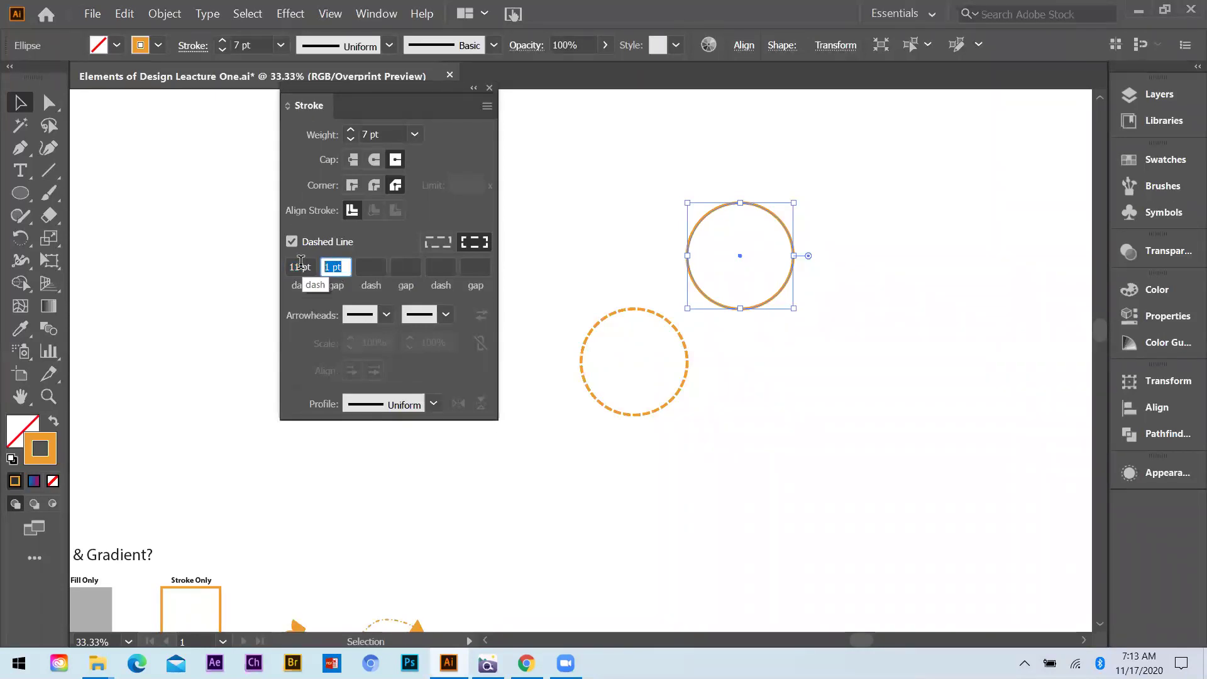
key(BackSpace)
Set the copied circle's dash length to 28 pt with no separate gap value.
click(300, 267)
key(Up)
key(Up)
text(2)
key(Return)
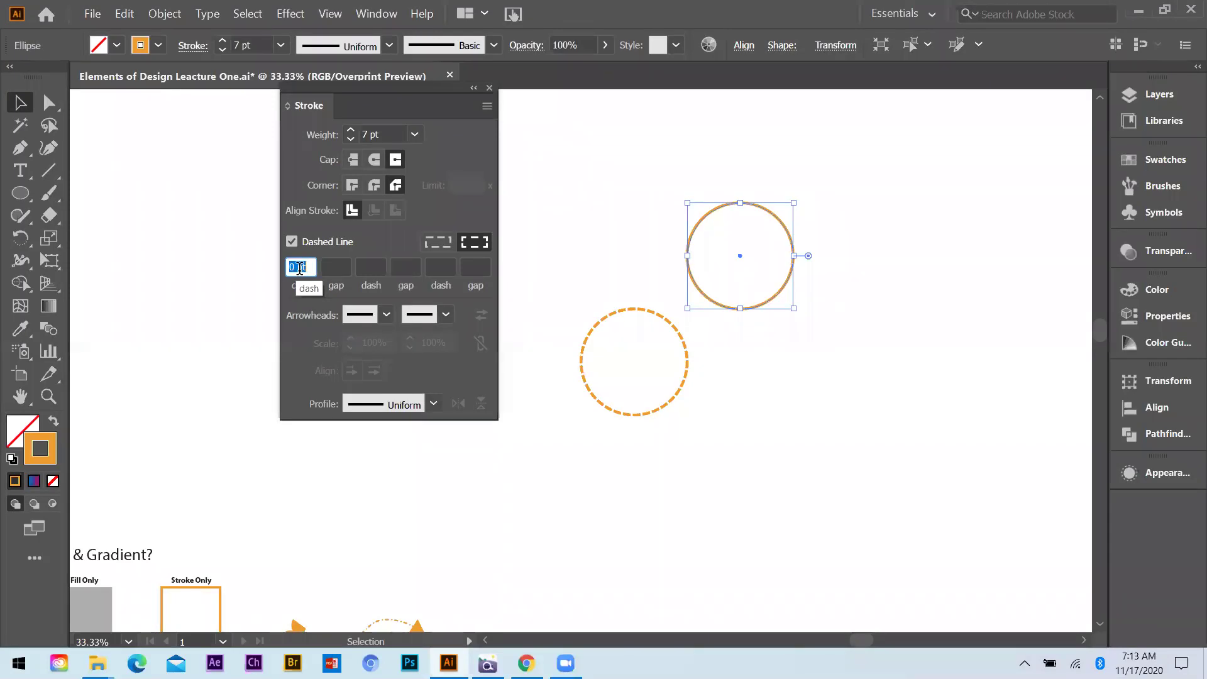
text(21)
key(Return)
key(Up)
key(Up)
key(Up)
key(Up)
key(Up)
Try the Round Cap on the copied circle's dashes and switch back to the Projecting Cap.
scroll(726, 219, up, 5)
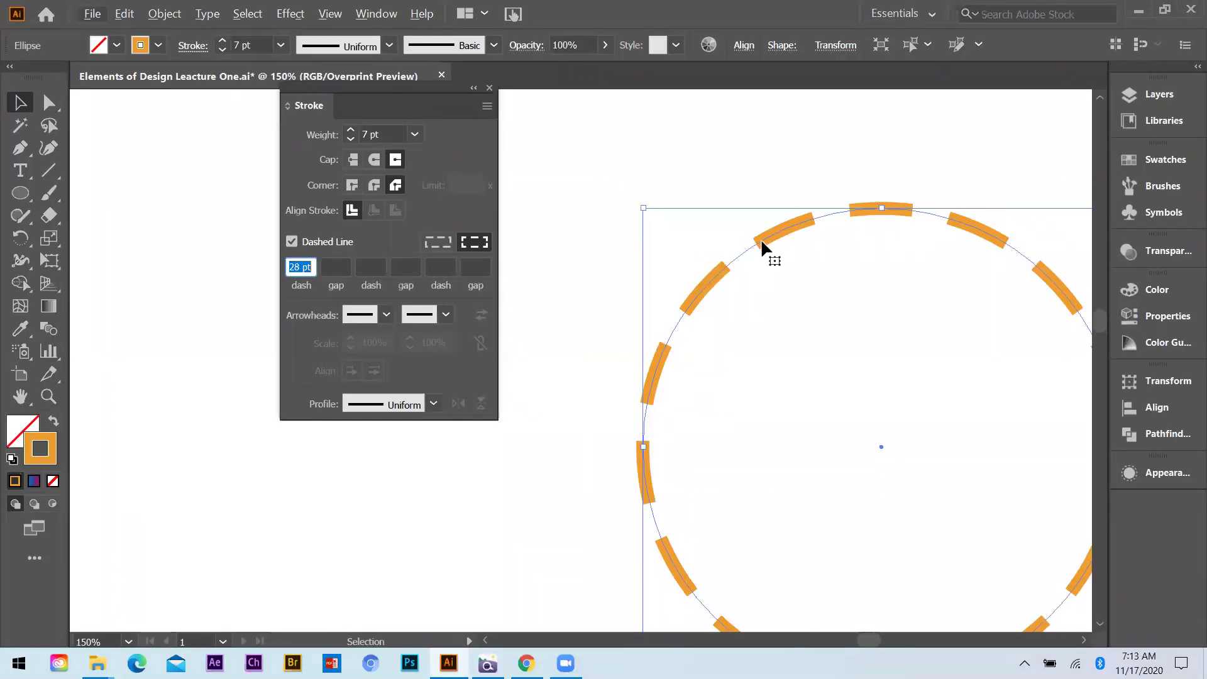
click(376, 164)
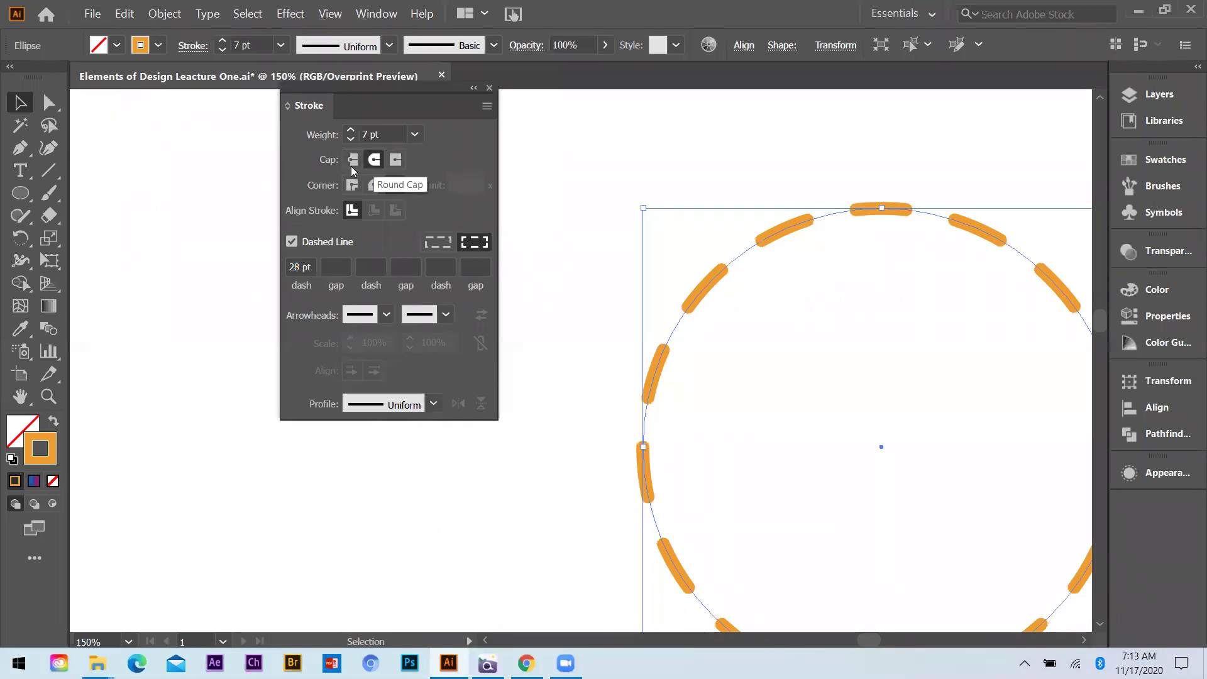
click(396, 162)
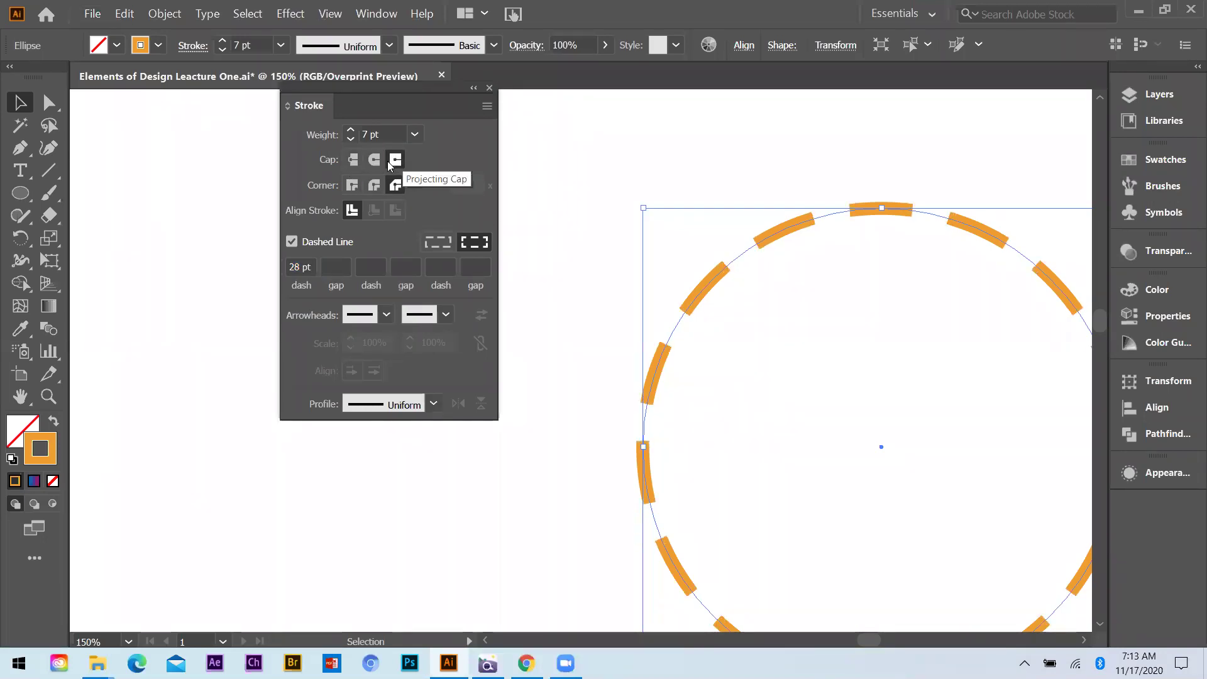
Undo the last cap change on the copied circle's dashes.
key(ctrl+z)
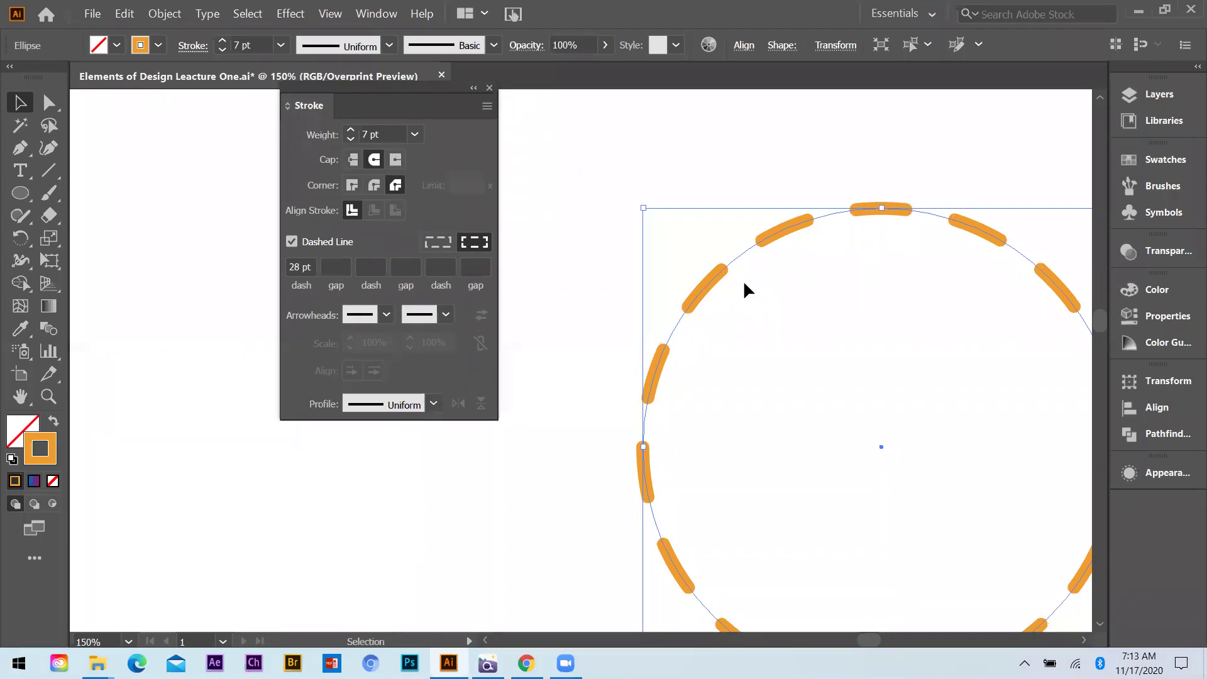
key(ctrl+minus)
key(ctrl+minus)
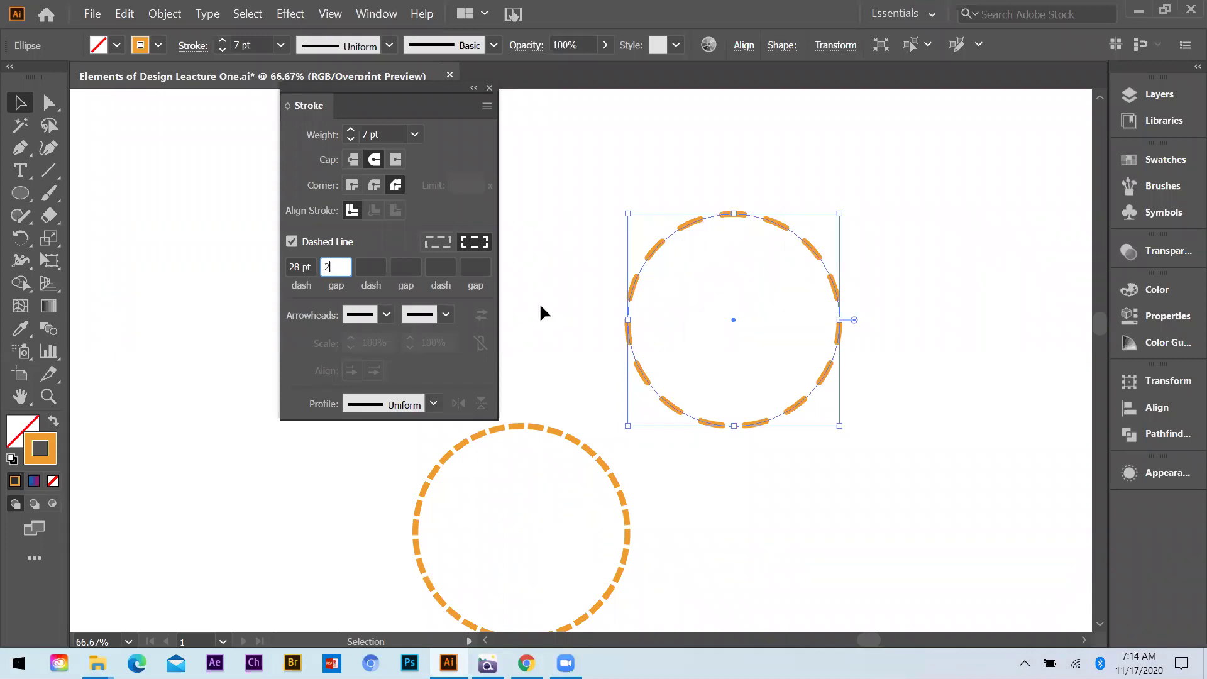
Extend the copied circle's dash pattern with a 2 pt gap, a 3 pt dash and another 2 pt gap.
click(363, 267)
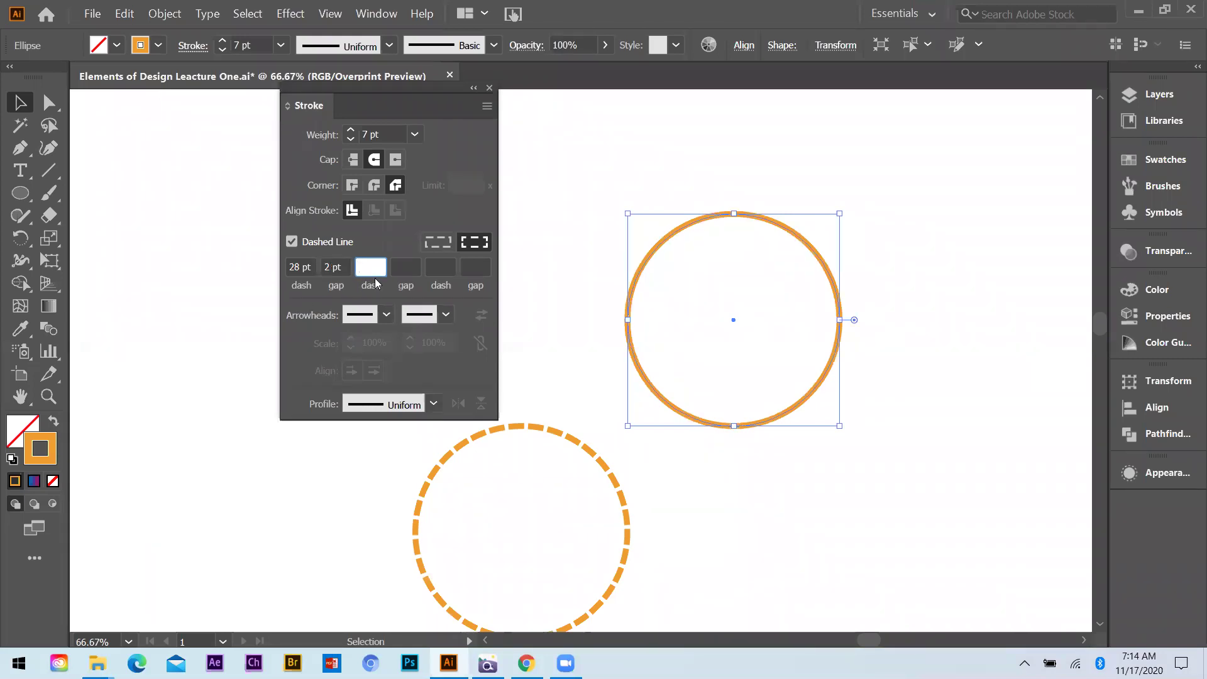
text(3)
click(410, 260)
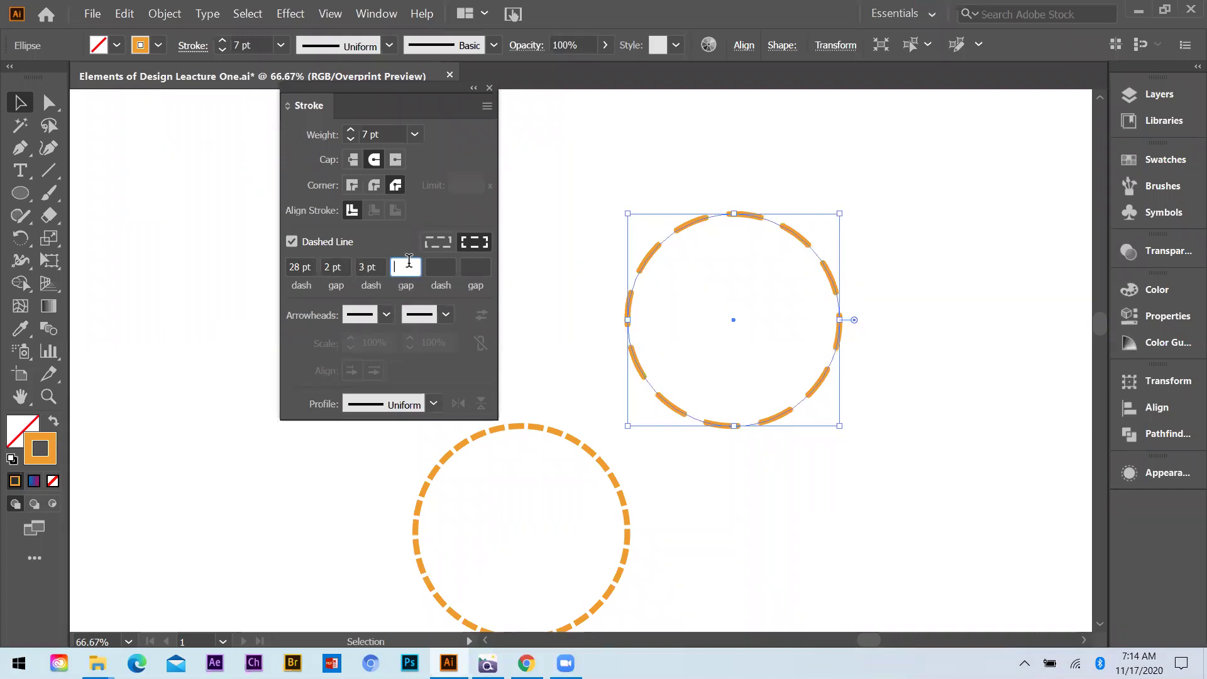
text(2)
click(449, 268)
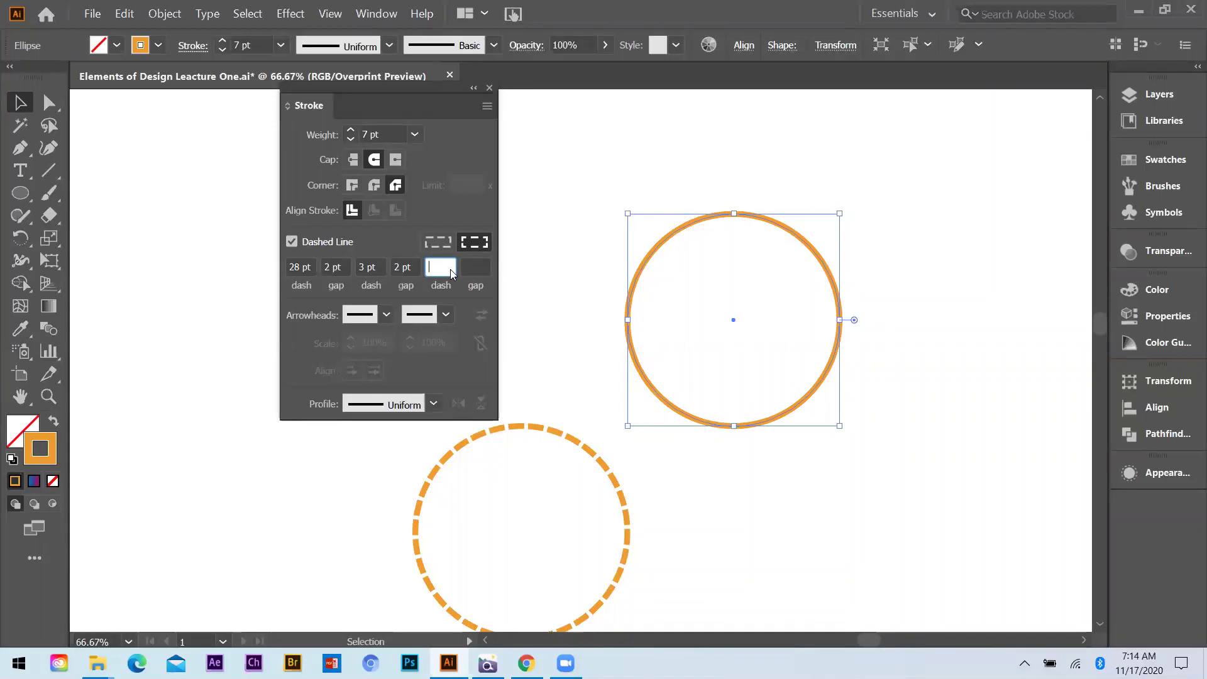
text(3)
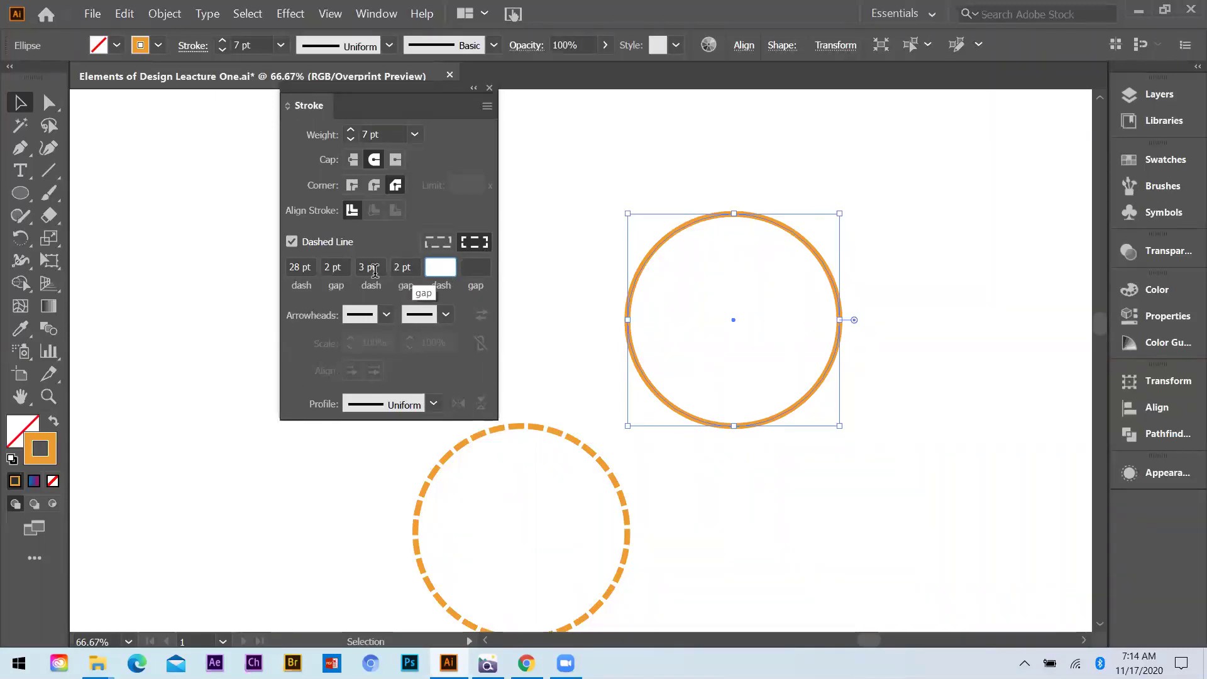
Clear the copied circle's second gap and set its second dash to 28 pt.
key(shift+Tab)
key(BackSpace)
key(shift+Tab)
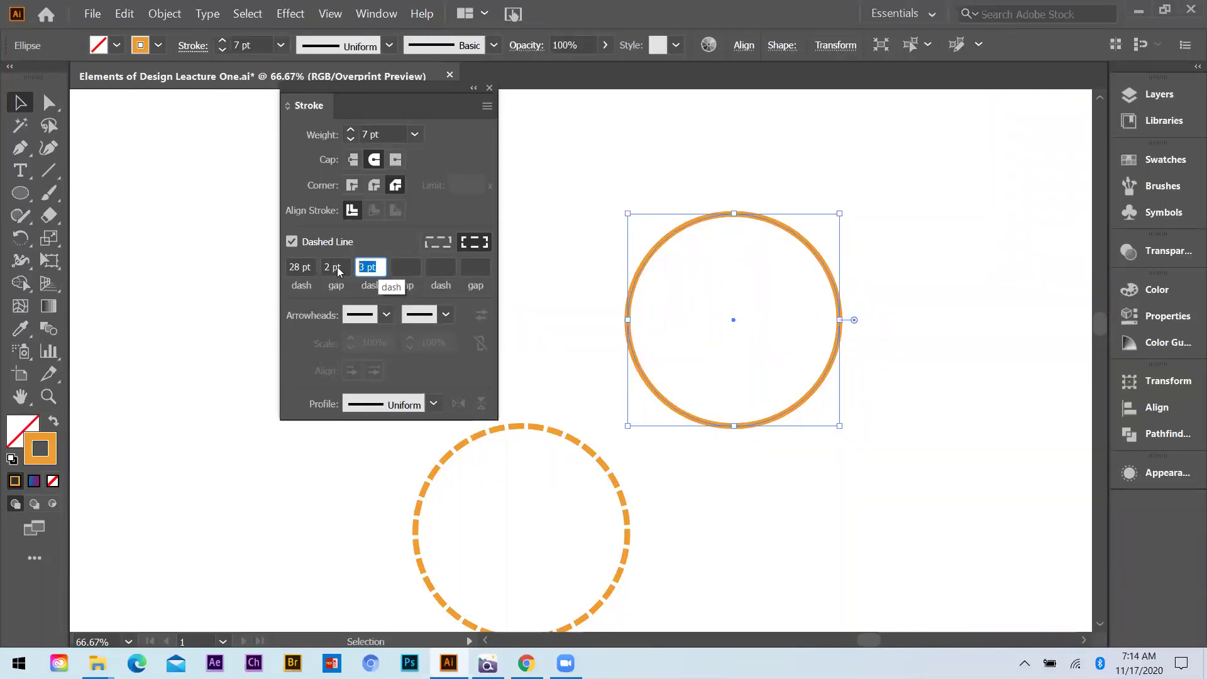
key(BackSpace)
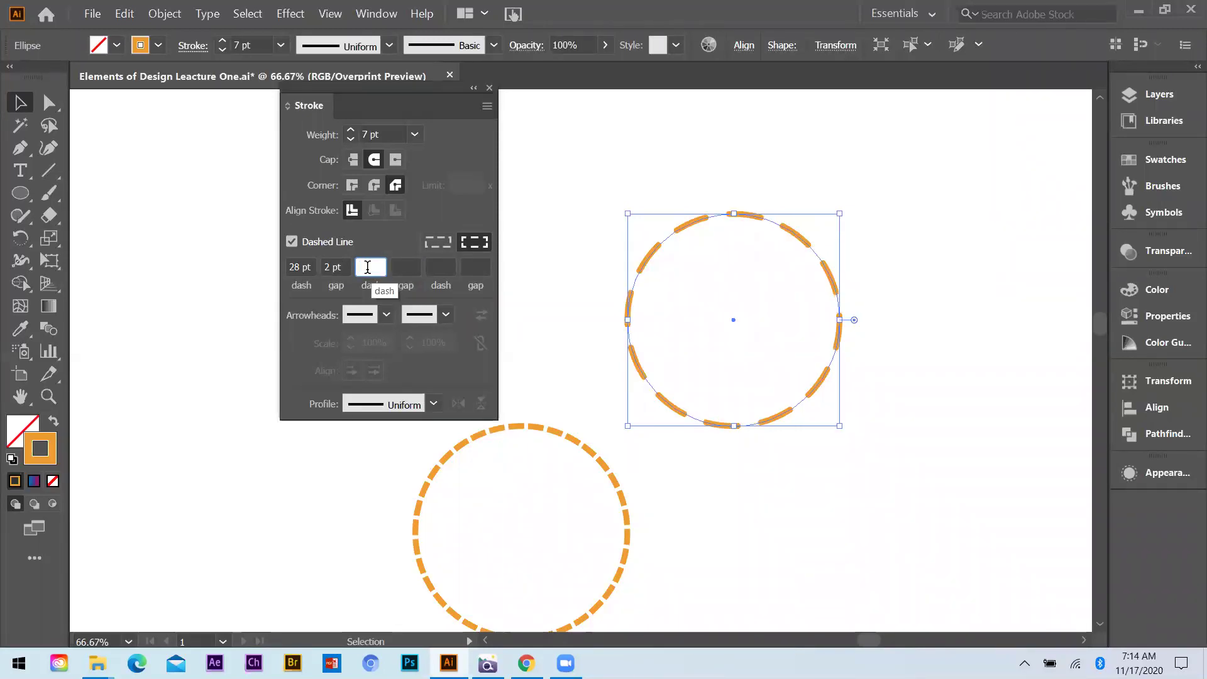
text(28)
click(399, 268)
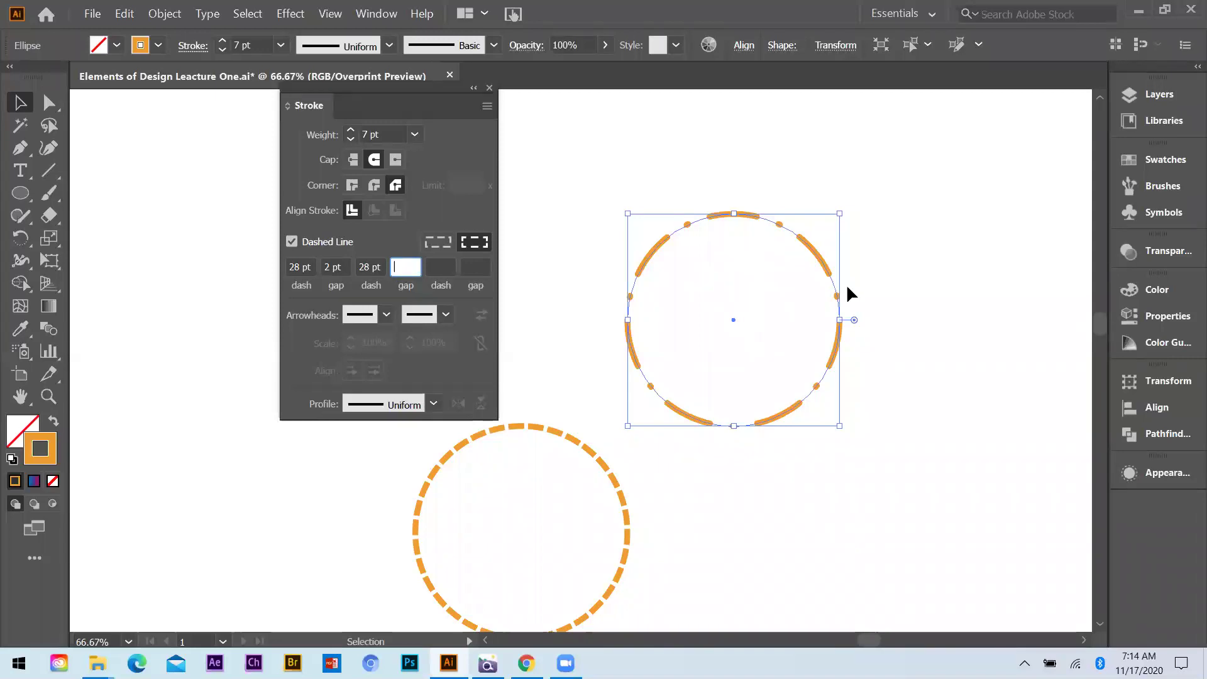
click(797, 360)
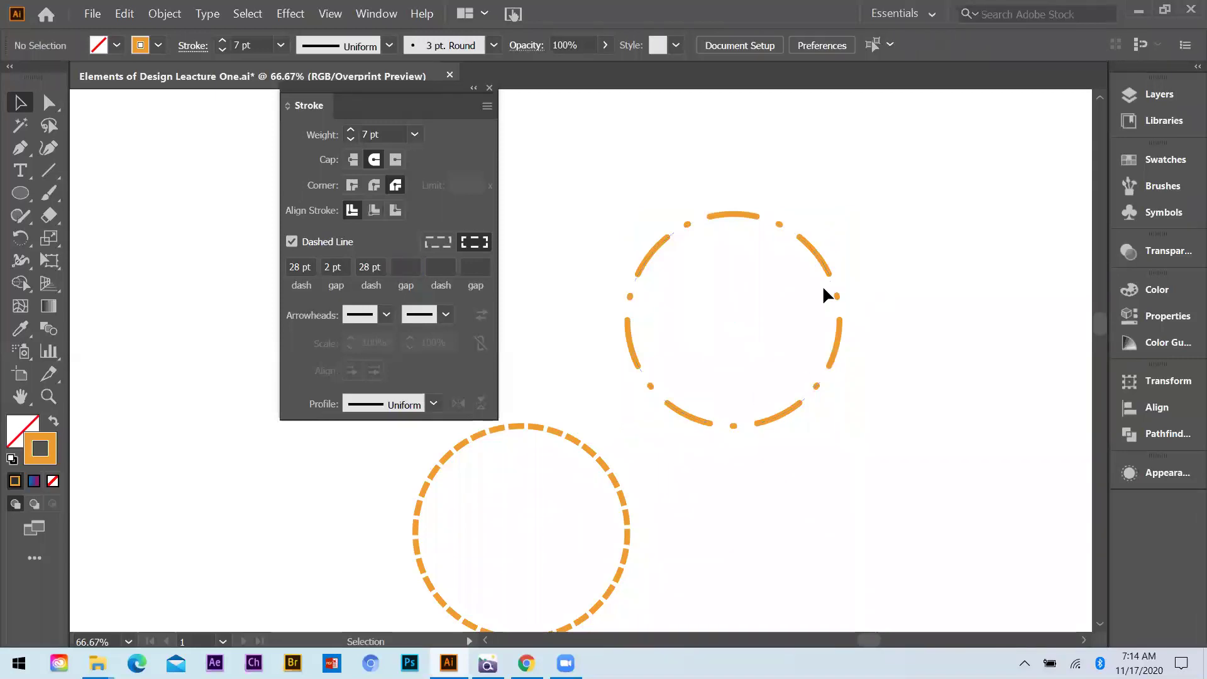
Reduce the first dash of the upper circle to 12 pt.
click(629, 298)
click(300, 265)
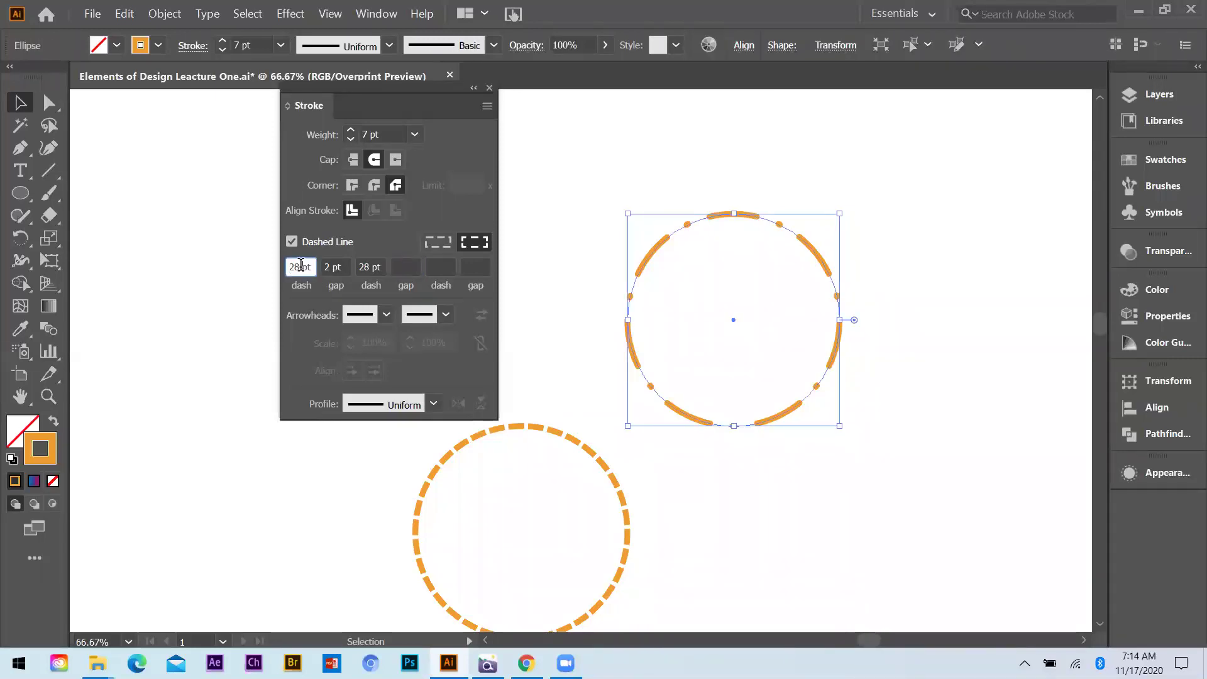
text(20)
key(Return)
key(Down)
key(Down)
key(Down)
key(Down)
key(Down)
key(Down)
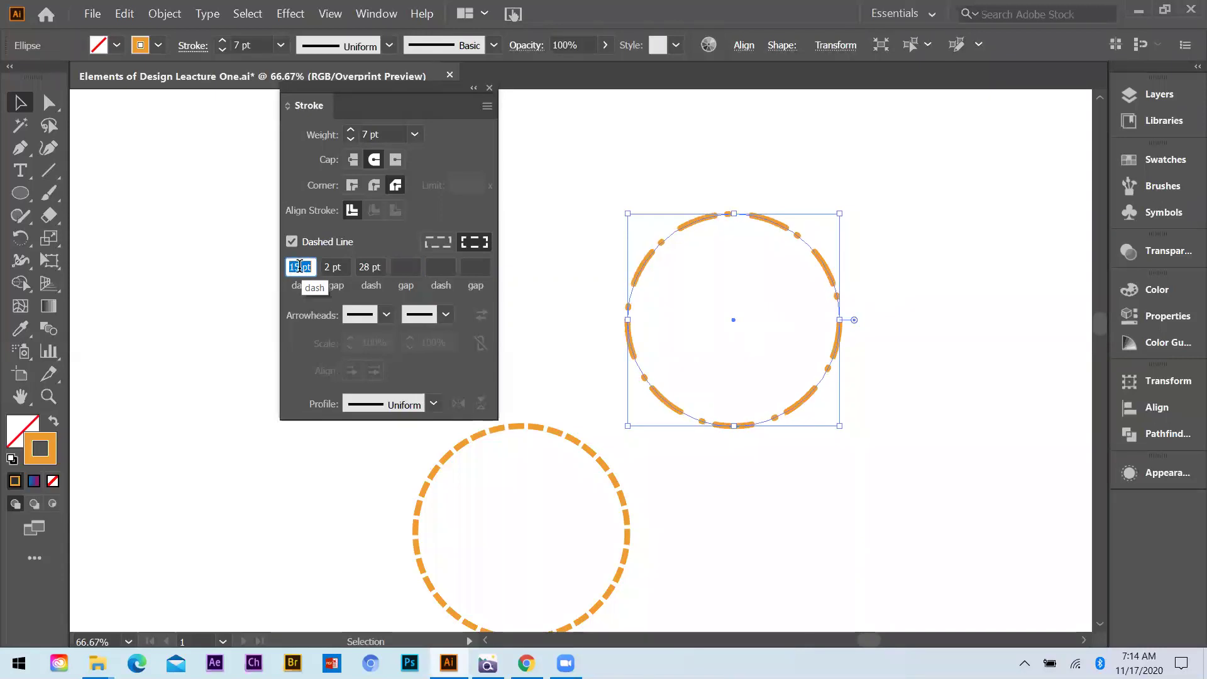
Reduce the second dash of the upper circle to 19 pt and deselect the circle.
click(388, 265)
key(Down)
key(Down)
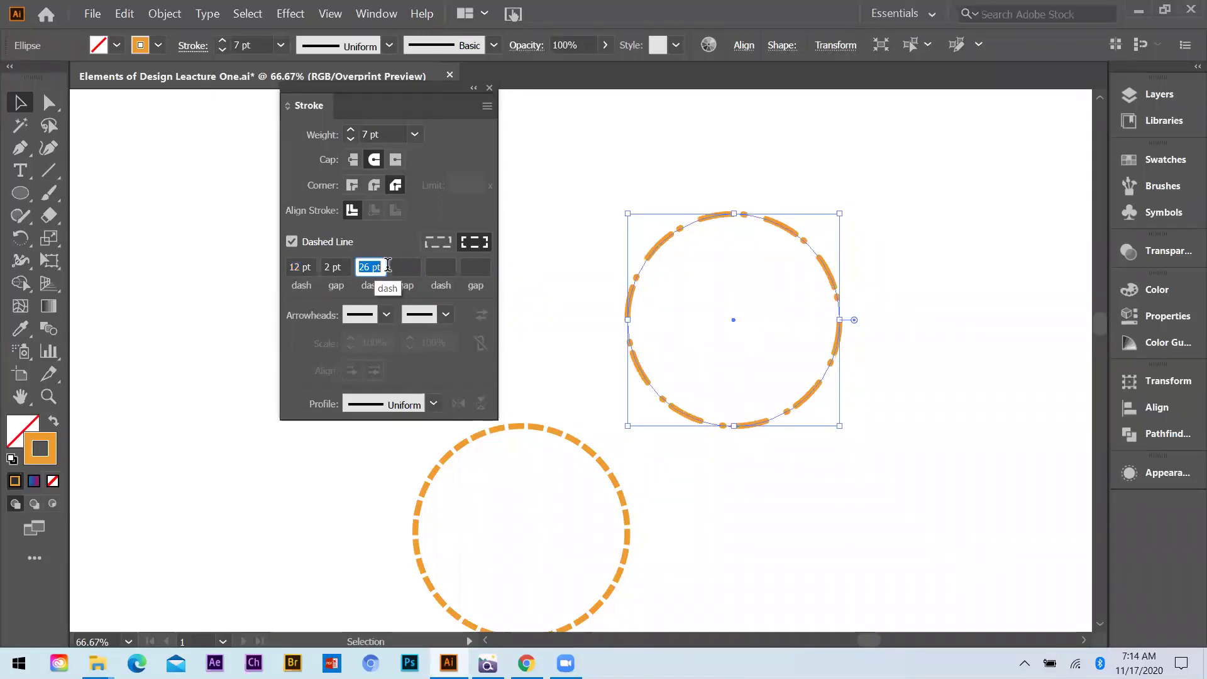
key(Down)
key(Down)
key(Down)
key(Down)
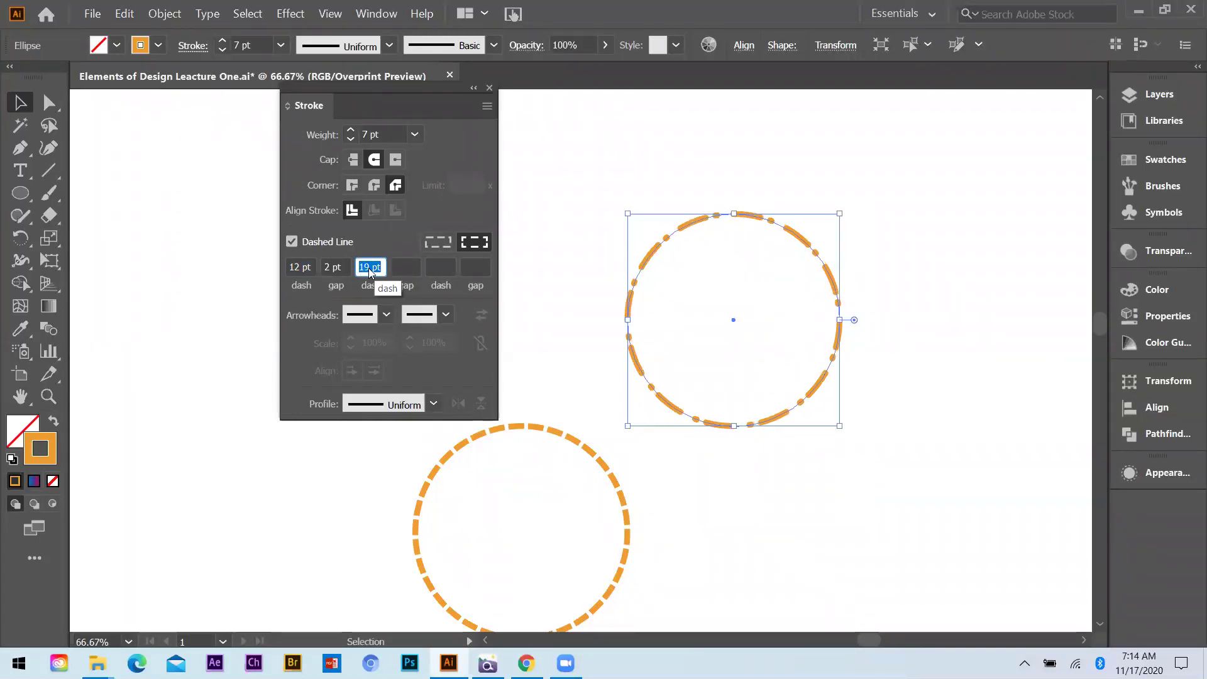
click(836, 404)
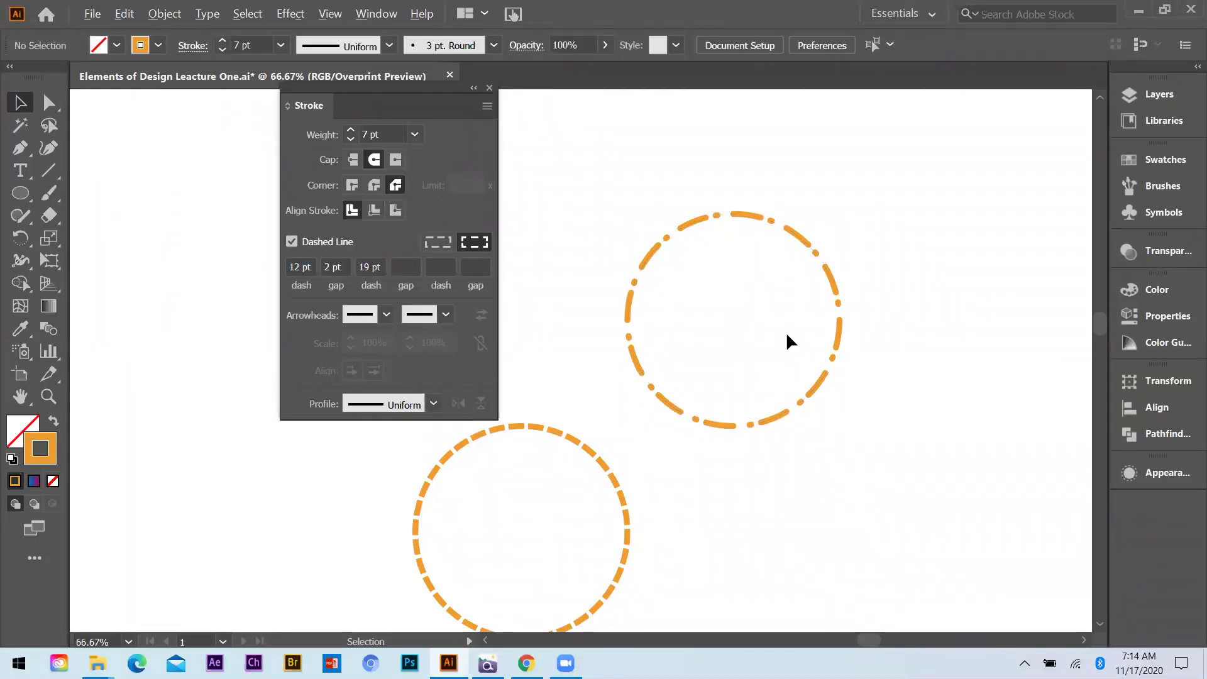
Duplicate the upper circle to its lower right and clear the copy's second dash and gap values.
scroll(655, 327, down, 1)
drag(792, 303, 941, 470)
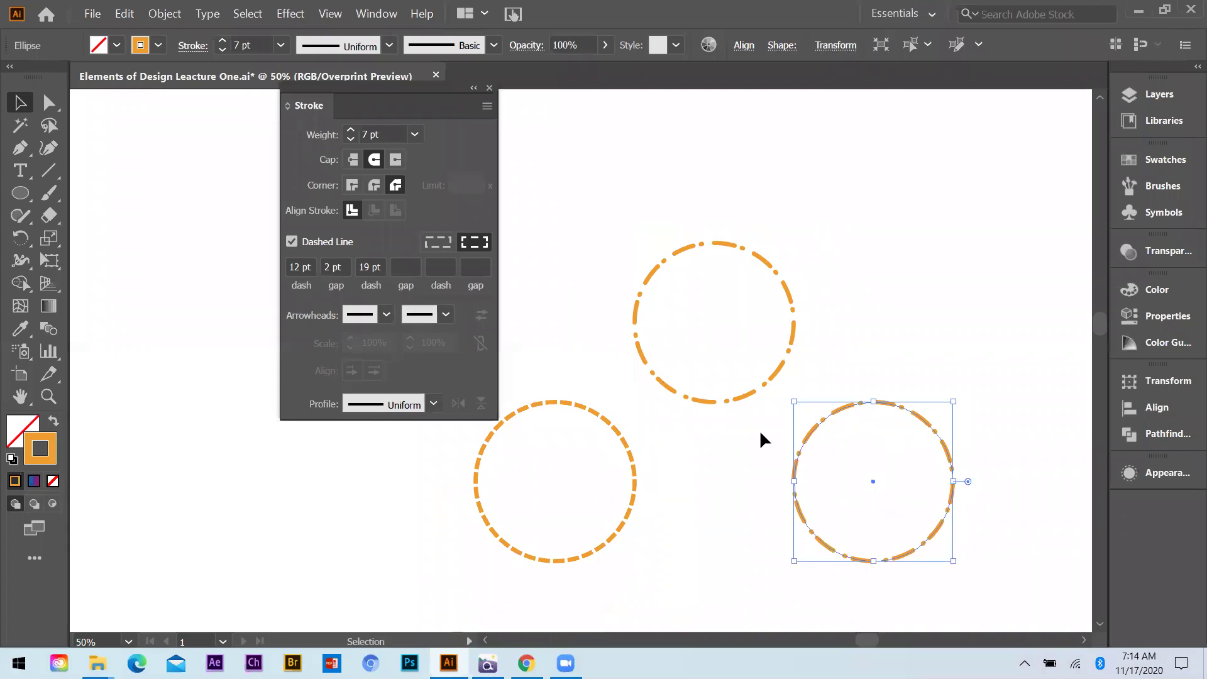
click(370, 268)
key(BackSpace)
key(shift+Tab)
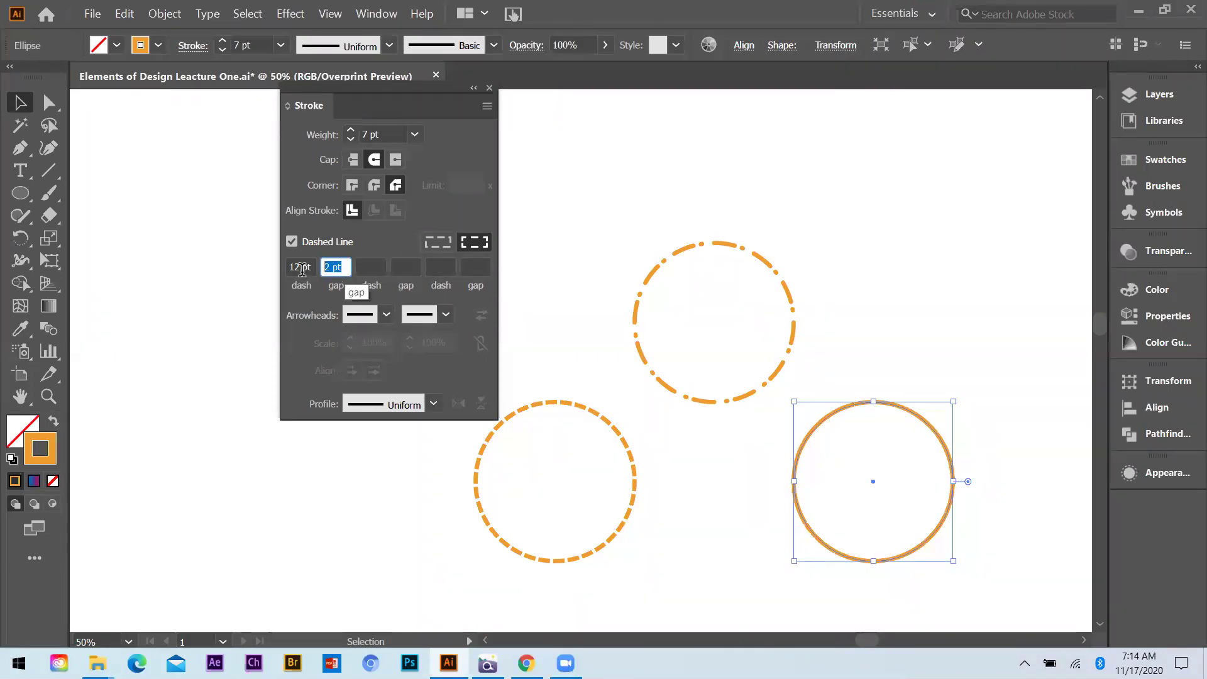
key(BackSpace)
key(shift+Tab)
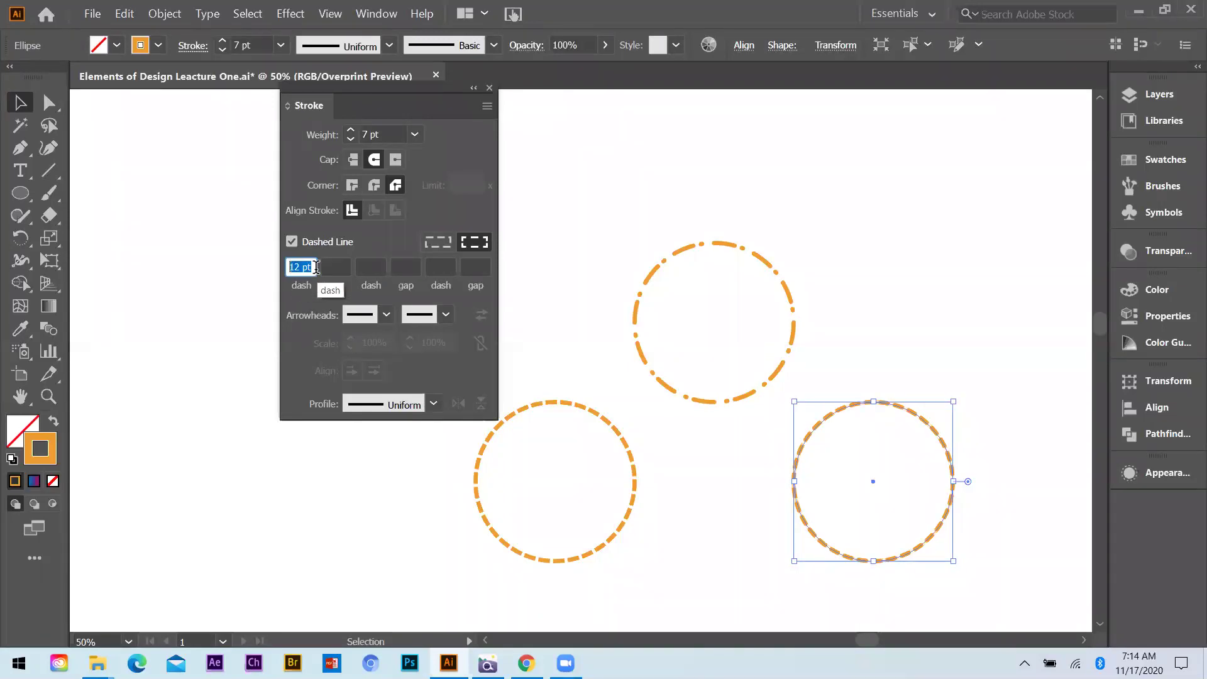
Try dash lengths of 11 pt and 24 pt on the lower-right circle, and set the dash to 43 pt.
text(1)
key(Return)
text(11)
key(Return)
text(24)
key(Return)
text(43)
key(Return)
click(1048, 501)
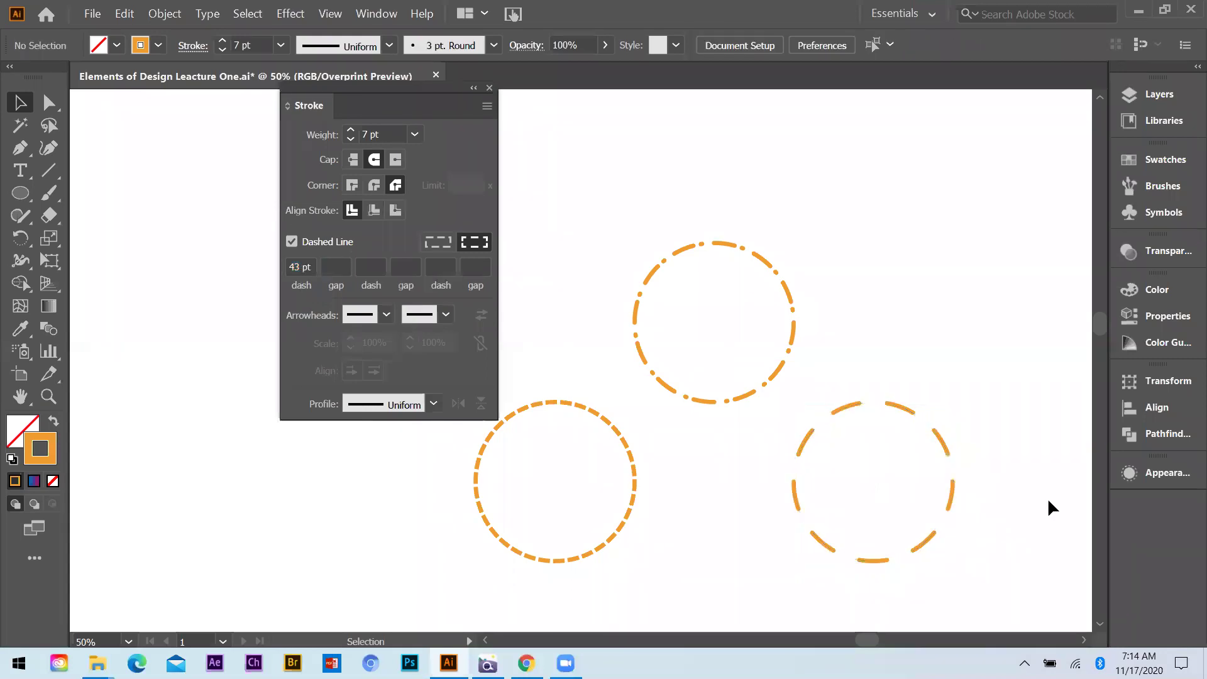
Nudge the long-dashed circle slightly to the left and close the stroke settings.
scroll(629, 415, down, 2)
scroll(737, 361, up, 2)
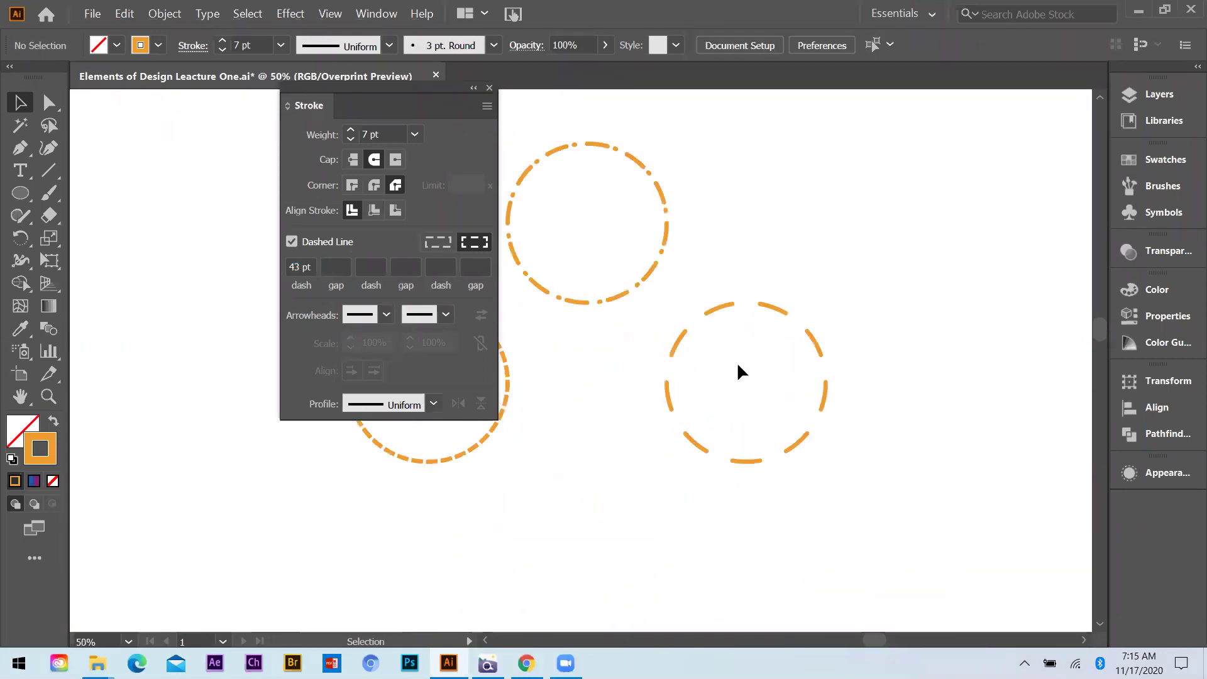
drag(744, 382, 741, 381)
click(629, 327)
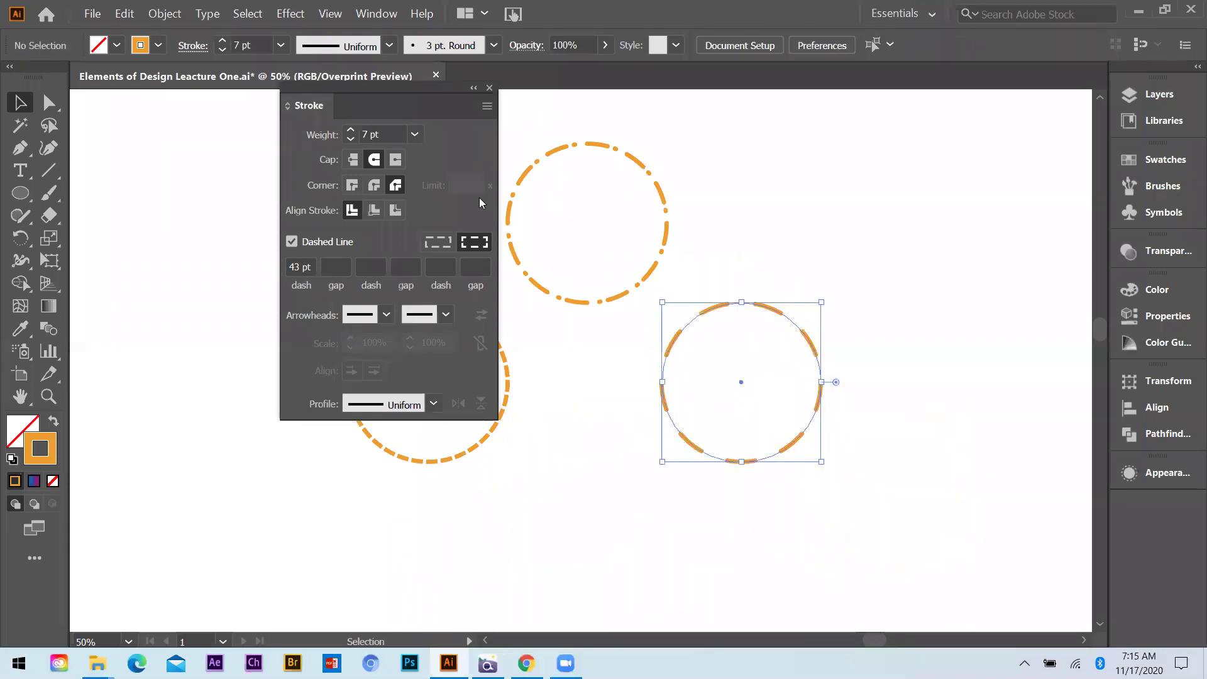
click(489, 88)
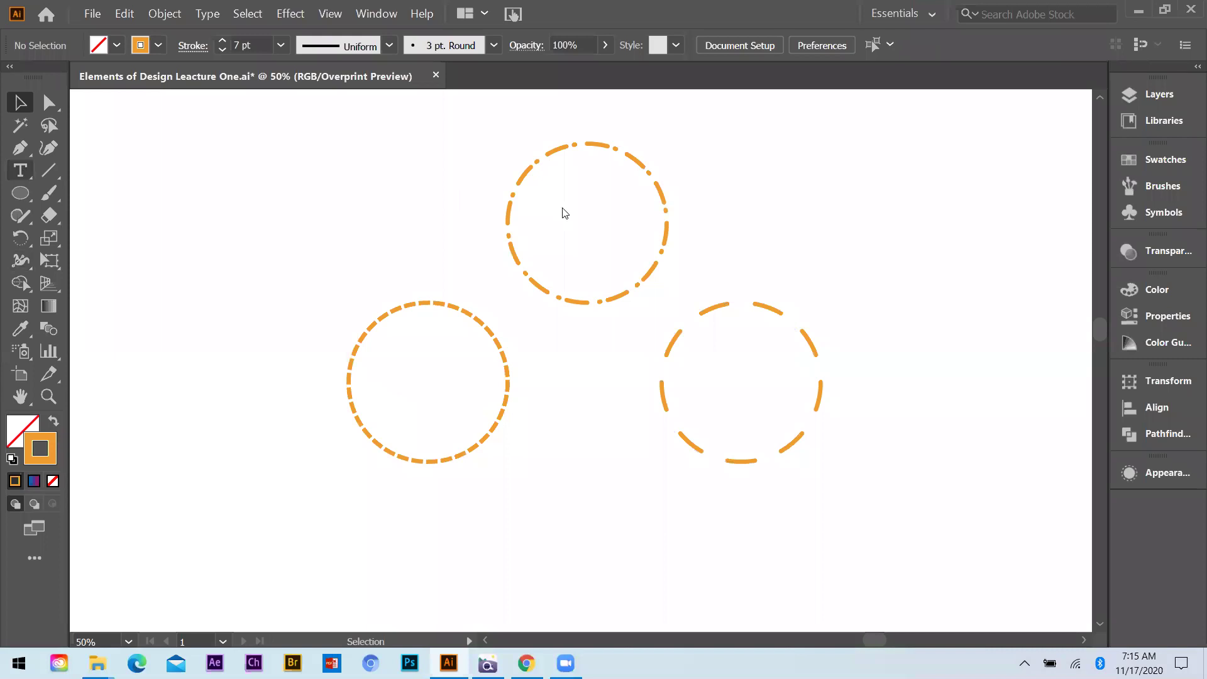
Add the text "InfoGraphics" inside the top circle and set its font size to 24 pt.
click(575, 217)
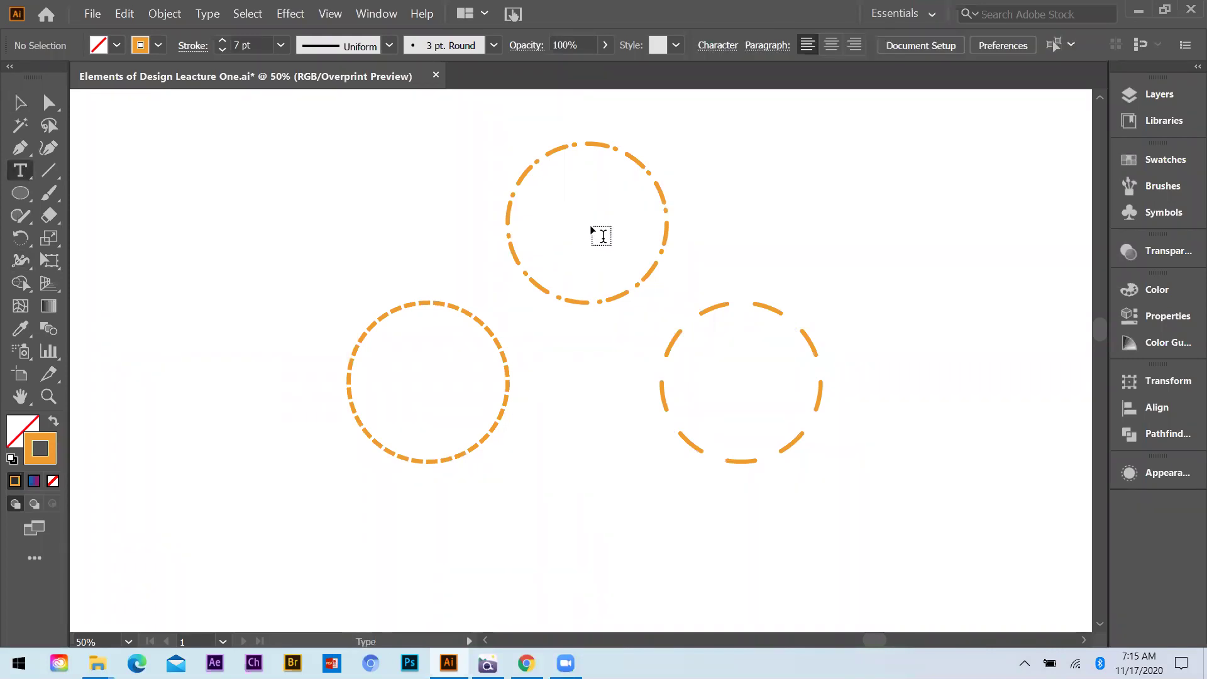
key(BackSpace)
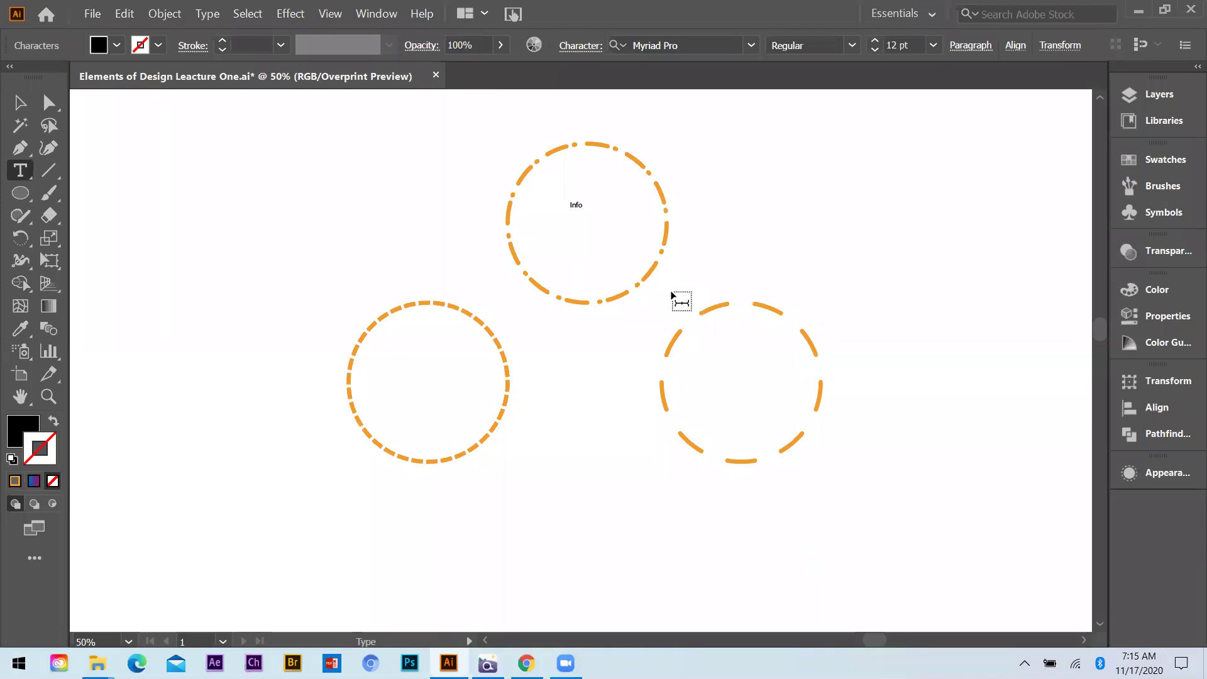
text(InfoGraphics)
key(ctrl+a)
click(933, 45)
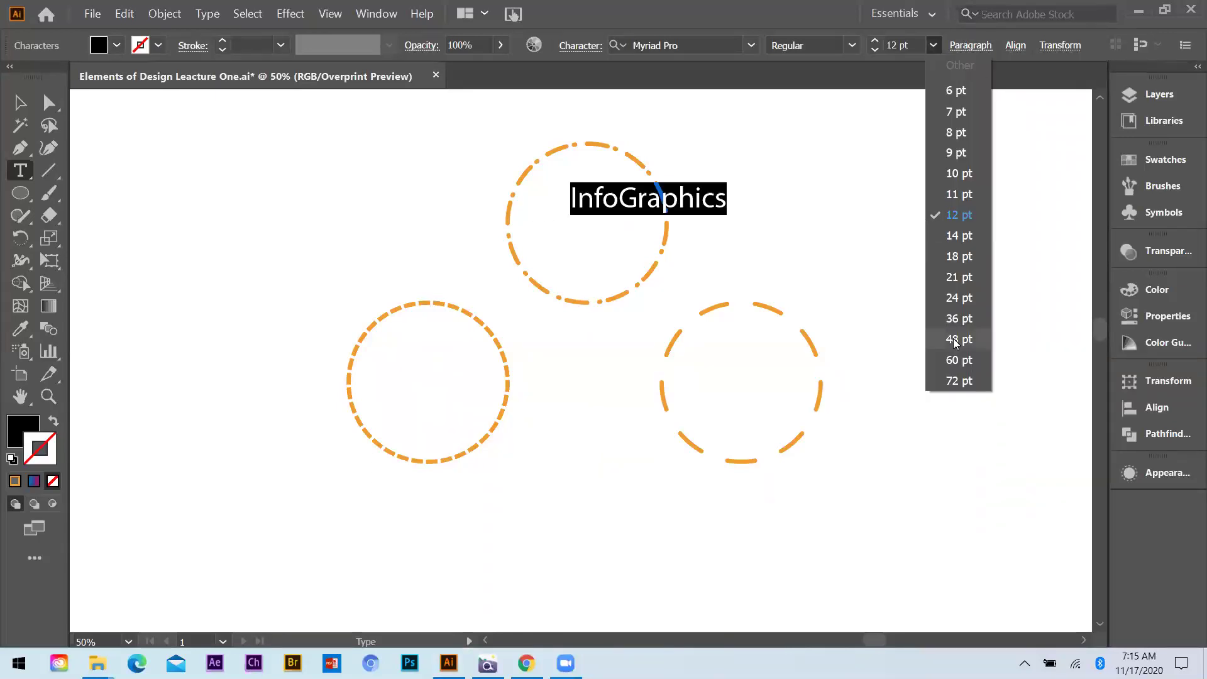
click(953, 339)
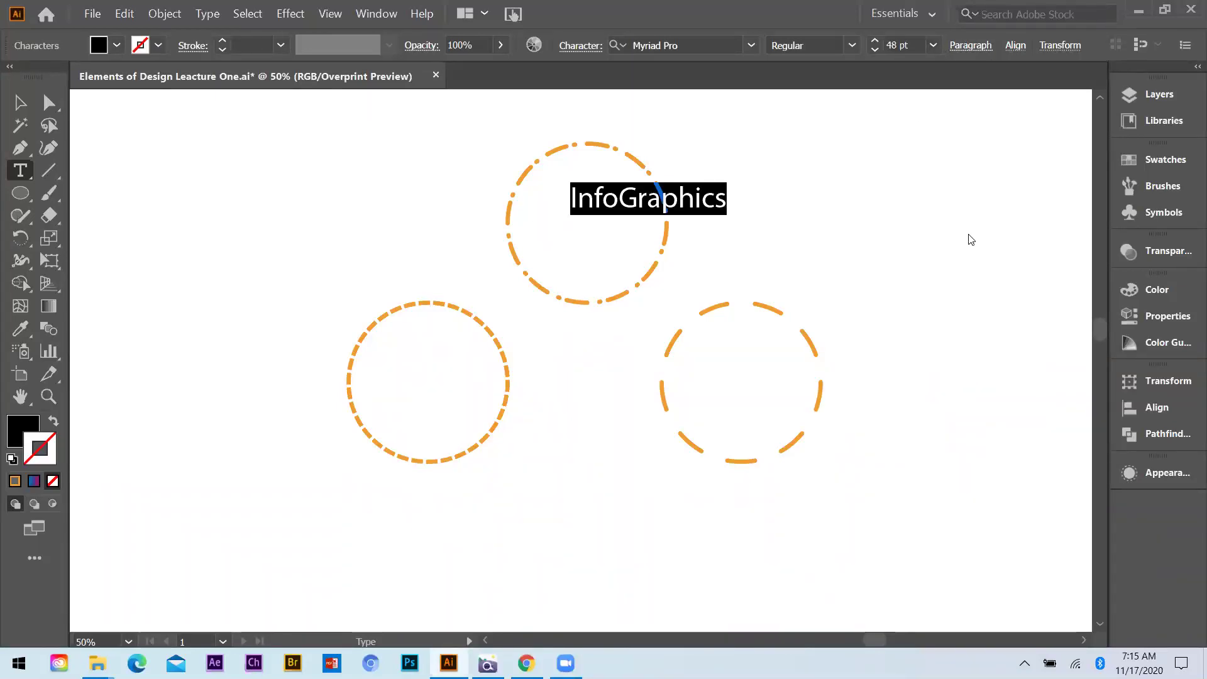
click(933, 45)
click(958, 297)
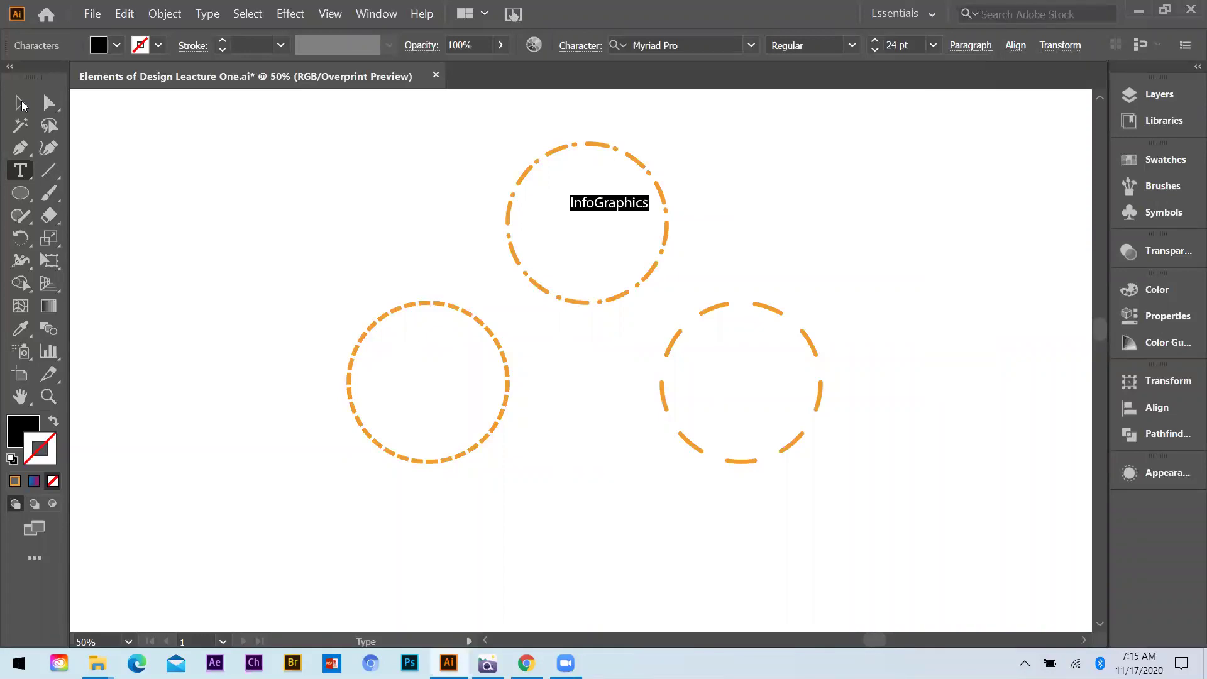
Scale the InfoGraphics text up to about 34.76 pt and center it in the upper half of the top circle.
click(22, 104)
click(527, 240)
drag(607, 202, 643, 220)
click(643, 221)
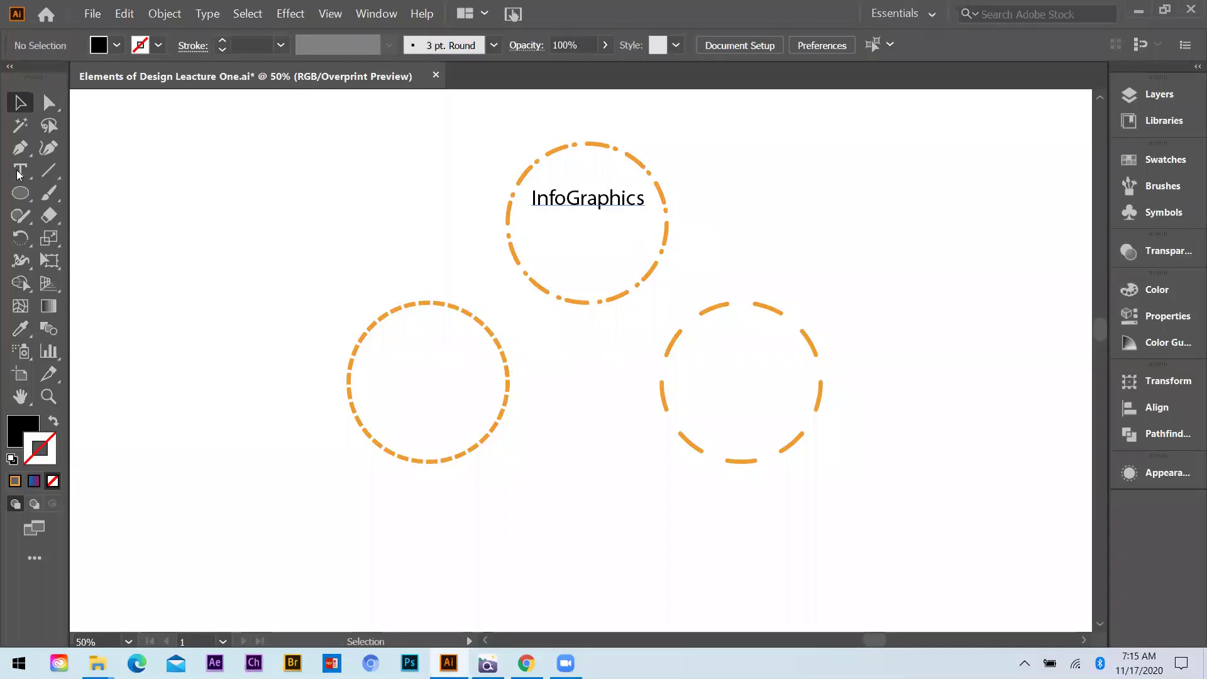
Make the "Info" part of the InfoGraphics text bold.
click(19, 172)
drag(566, 199, 532, 198)
click(852, 44)
click(814, 231)
Copy the InfoGraphics text into the lower-left and lower-right circles.
click(14, 105)
drag(629, 205, 652, 362)
click(729, 360)
Replace the lower-right circle's text with "GRAPHIC" and center it in the circle.
key(t)
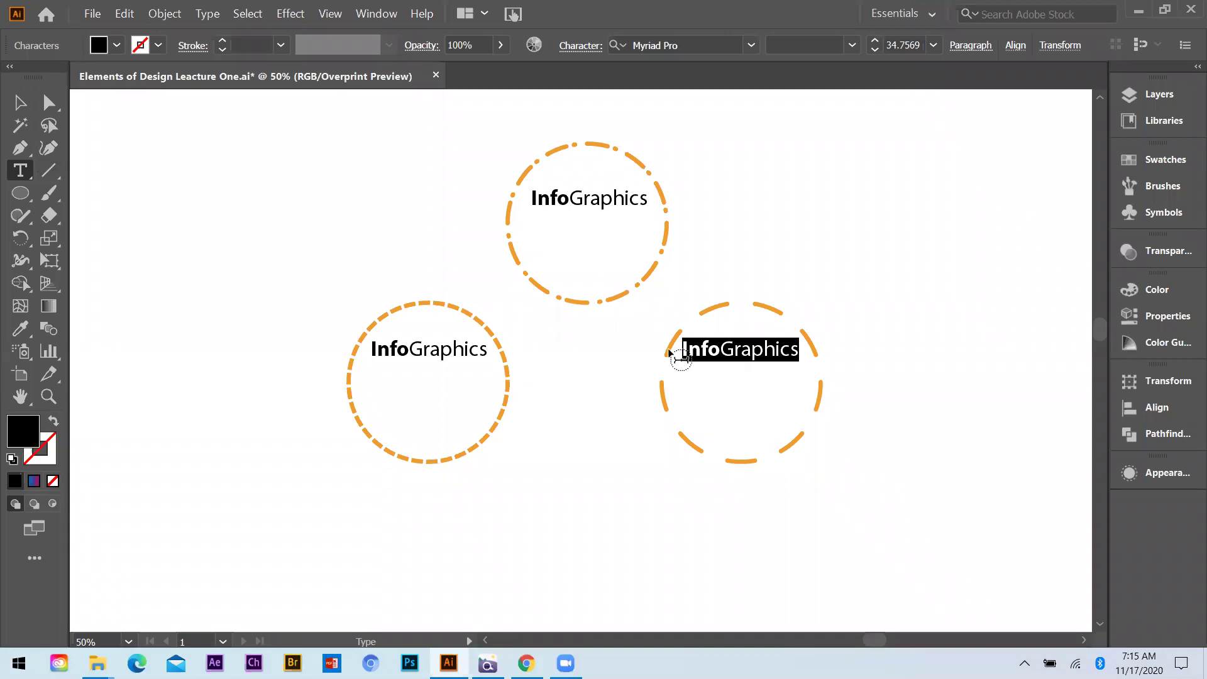
text(GRAPHIC)
click(15, 106)
drag(756, 353, 700, 354)
Replace the lower-left circle's text with "DESIGN" and center it in the circle.
key(t)
drag(489, 349, 335, 343)
text(DESIGN)
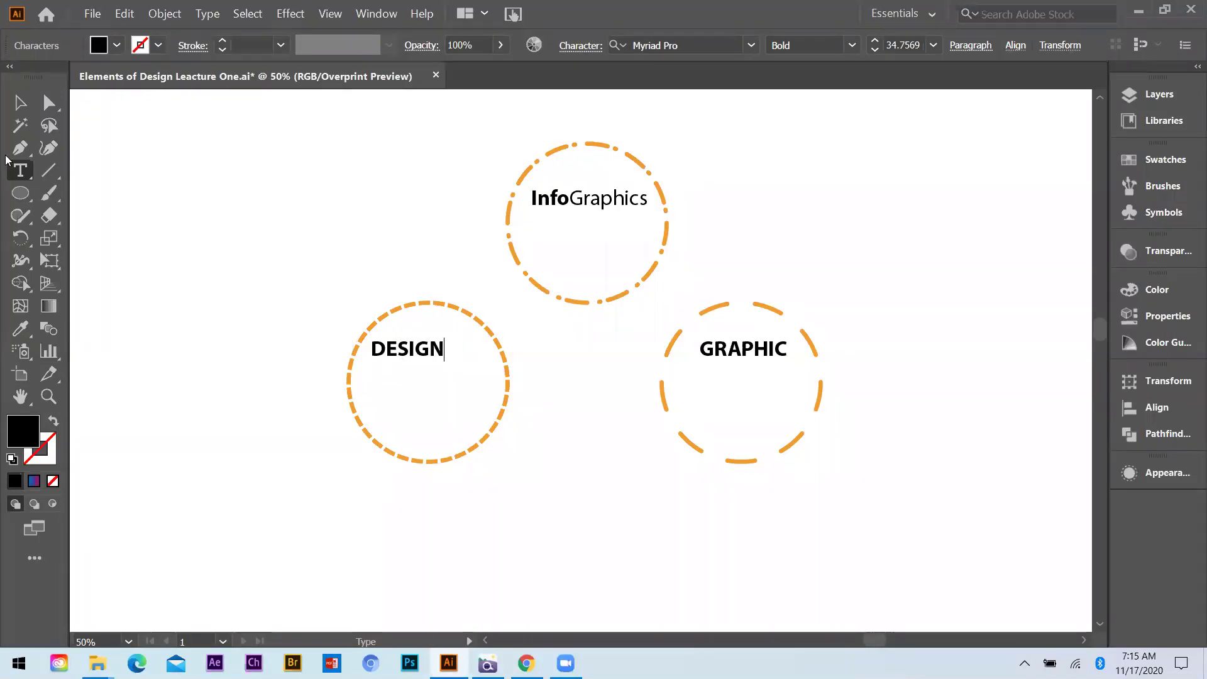
click(20, 102)
drag(442, 352, 459, 352)
Fill the three circle titles with the dark orange color C9871C and deselect them.
key(ctrl+a)
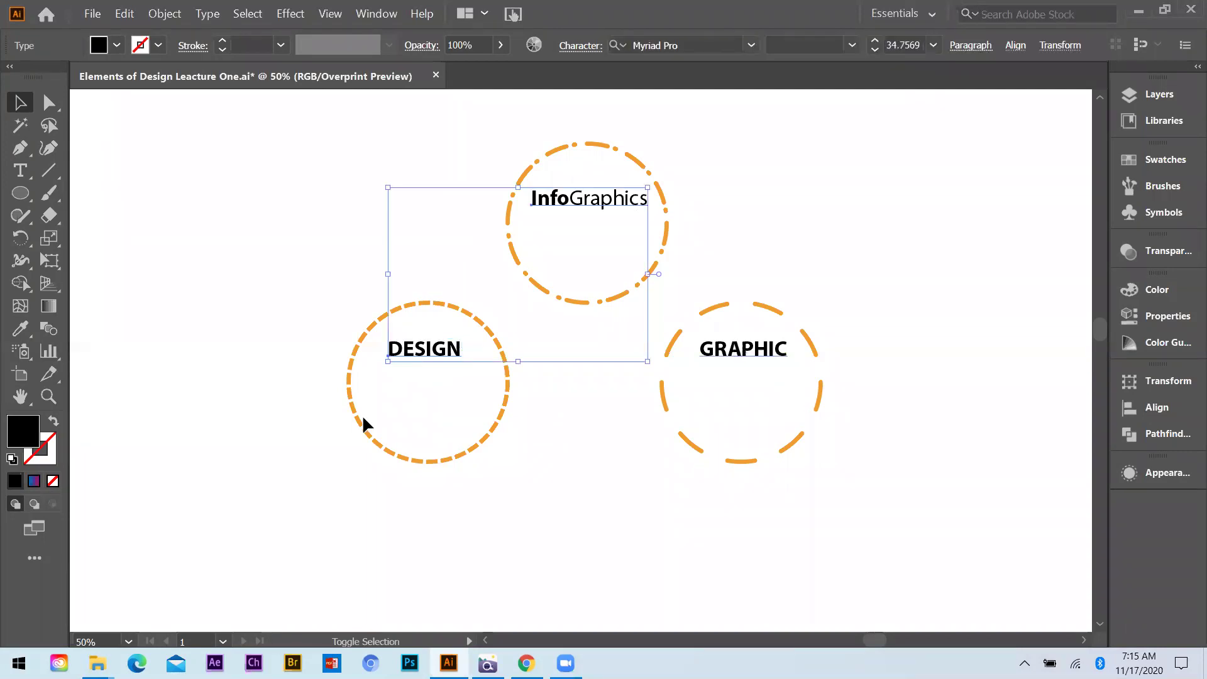
double_click(26, 435)
click(695, 251)
drag(694, 252, 677, 233)
mouse_move(688, 288)
mouse_down()
mouse_move(682, 314)
mouse_move(690, 256)
mouse_up()
click(1112, 213)
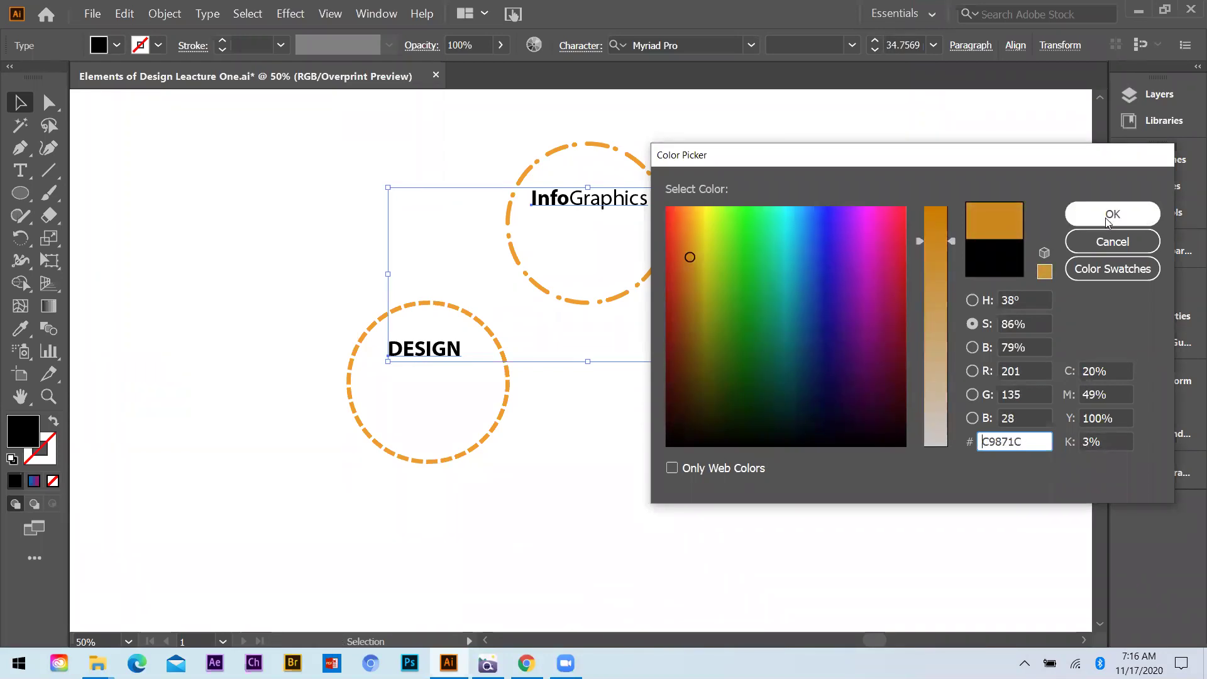
click(195, 300)
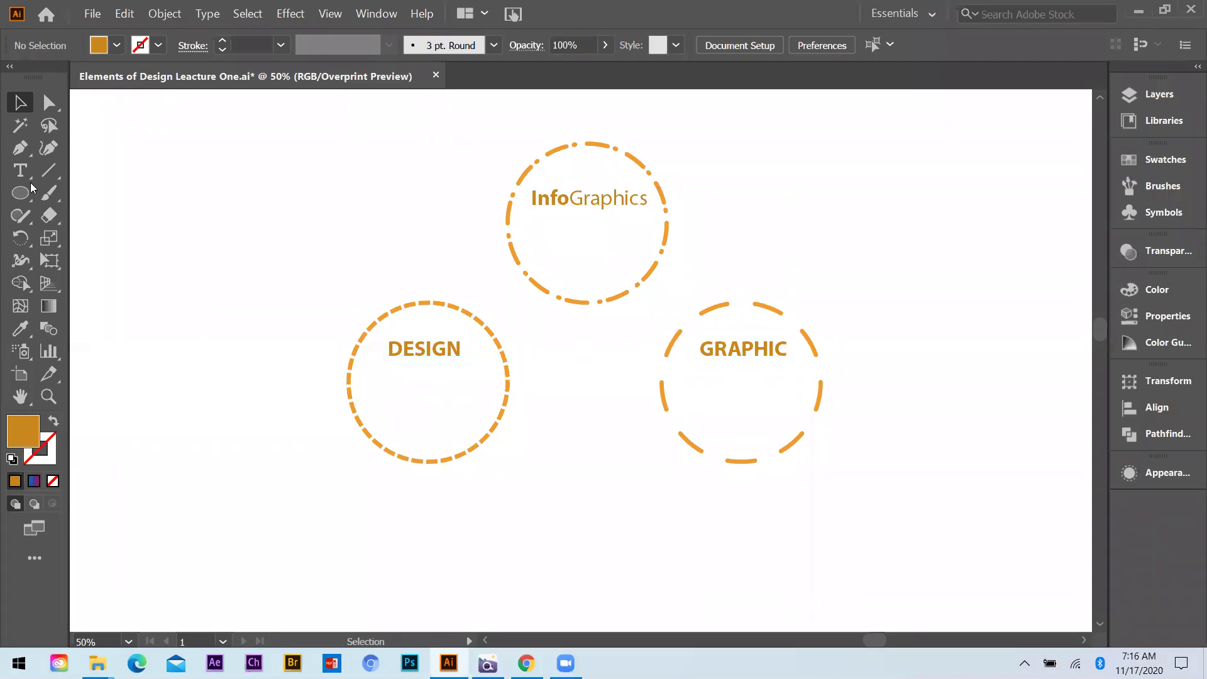
Add a placeholder text box below the DESIGN title inside its circle, set to 12 pt Myriad Pro Regular.
key(t)
drag(384, 377, 496, 427)
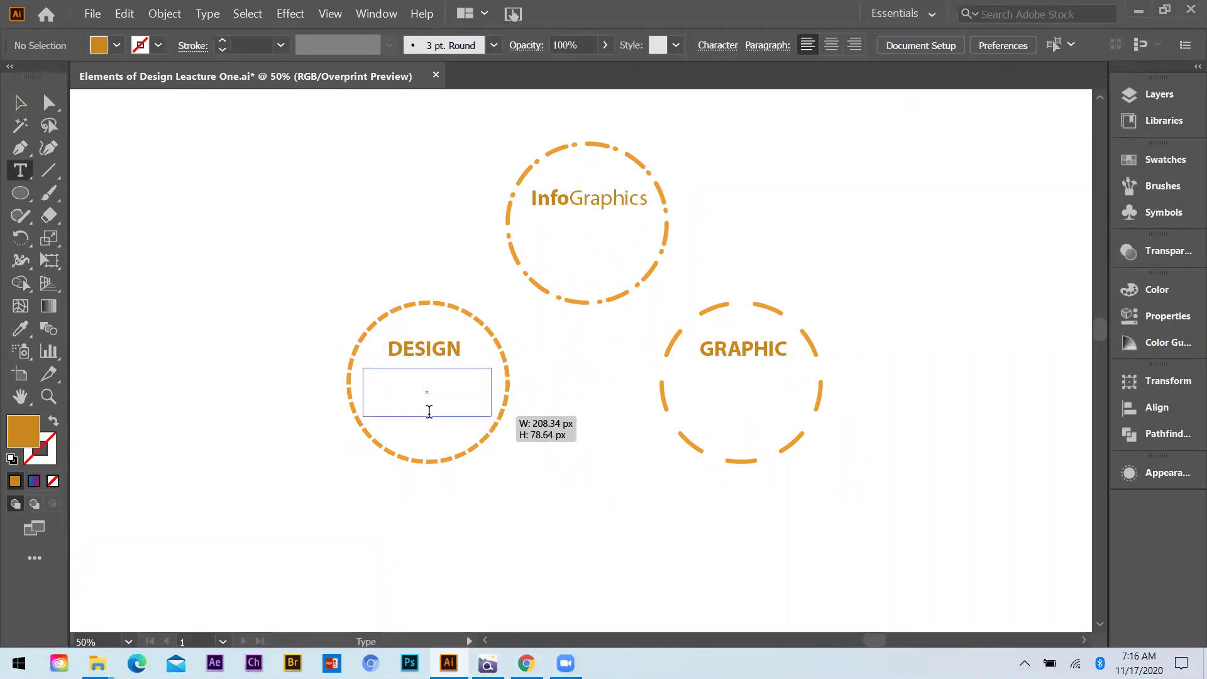
click(933, 46)
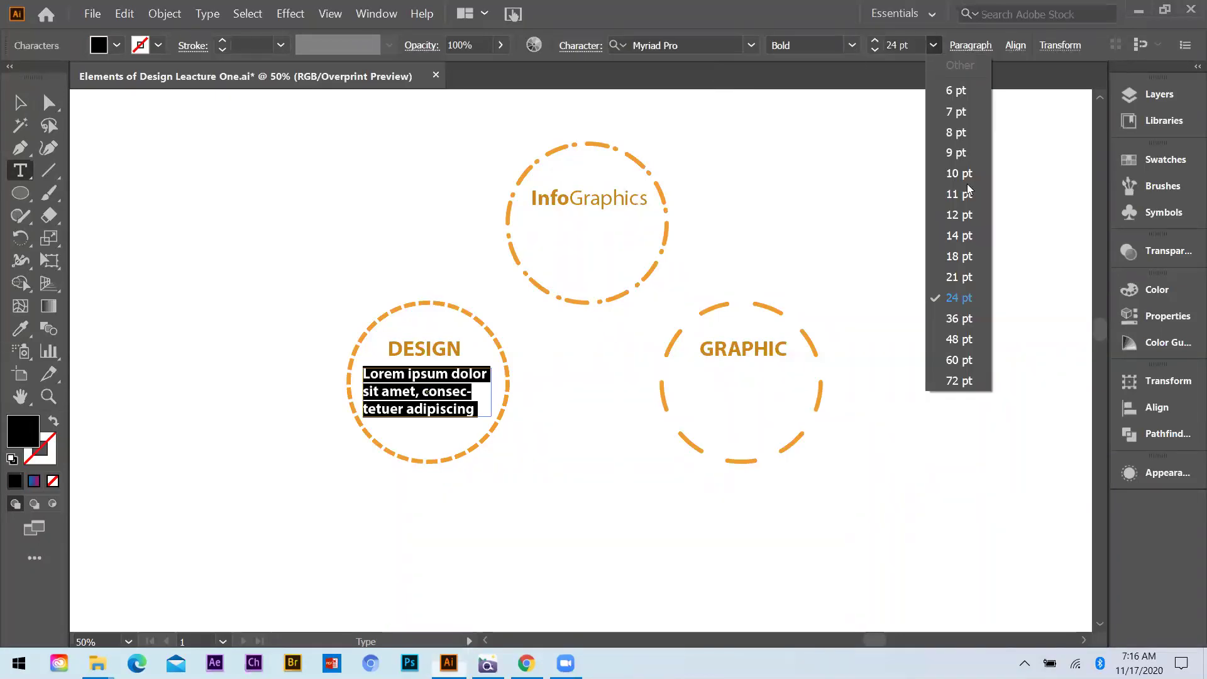
click(958, 208)
click(853, 45)
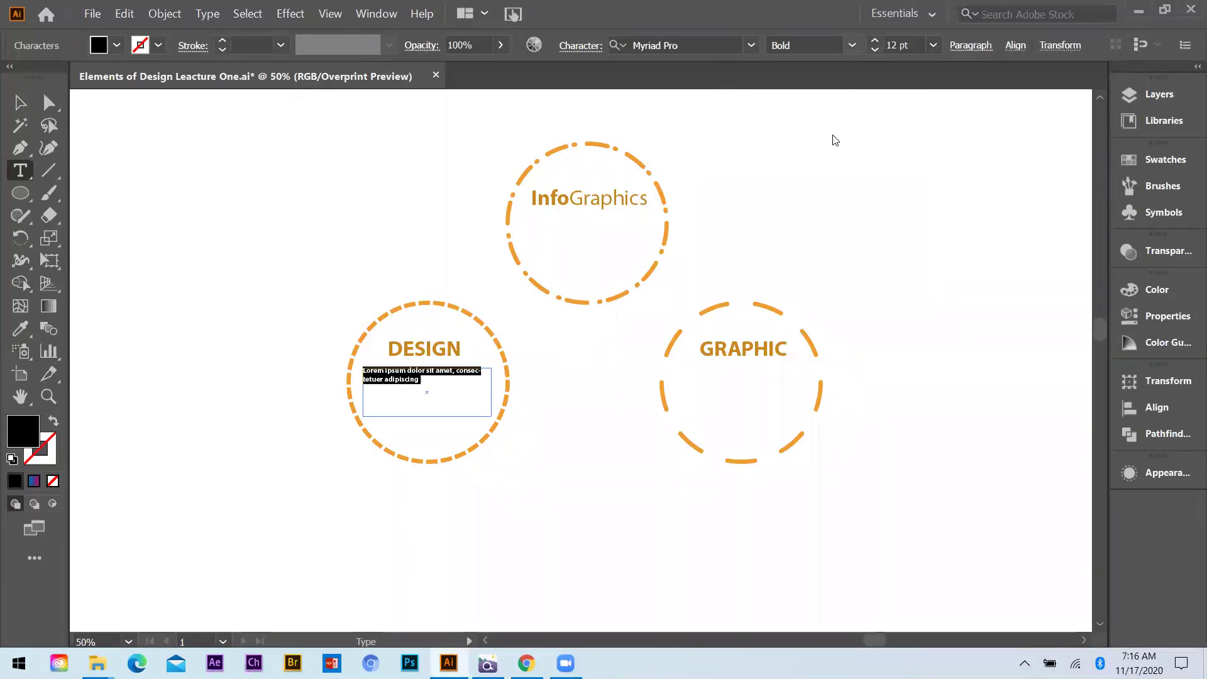
click(806, 152)
click(20, 102)
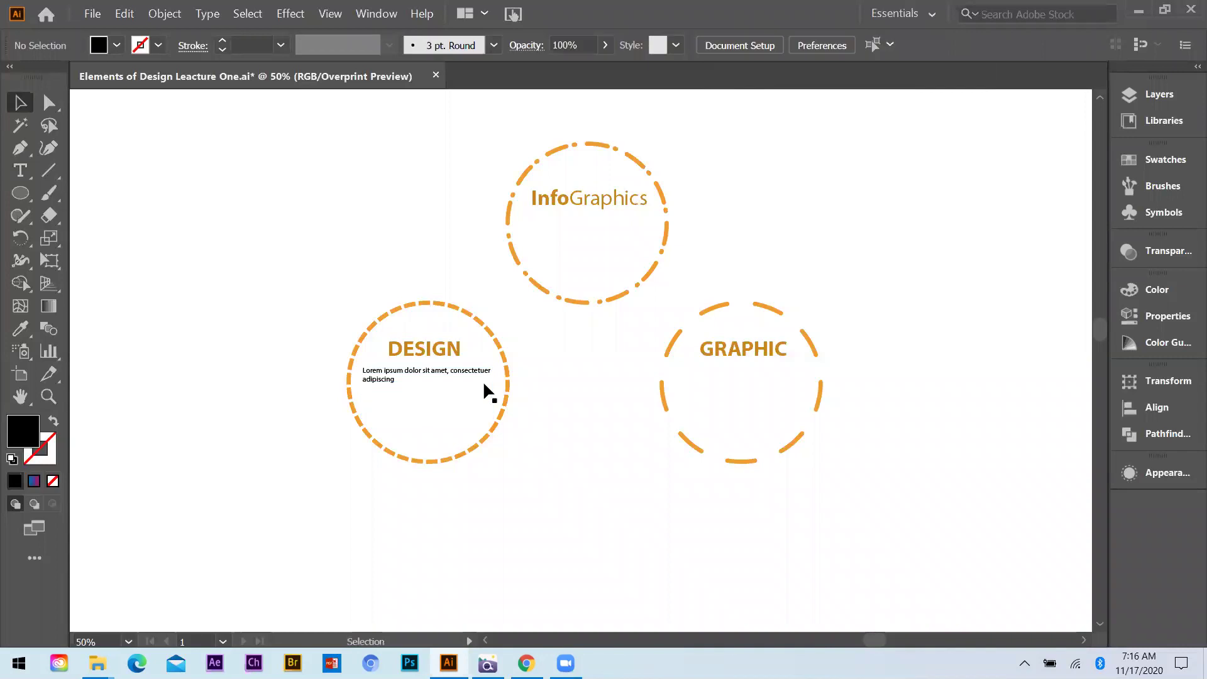
drag(439, 379, 621, 262)
key(ctrl+z)
key(Delete)
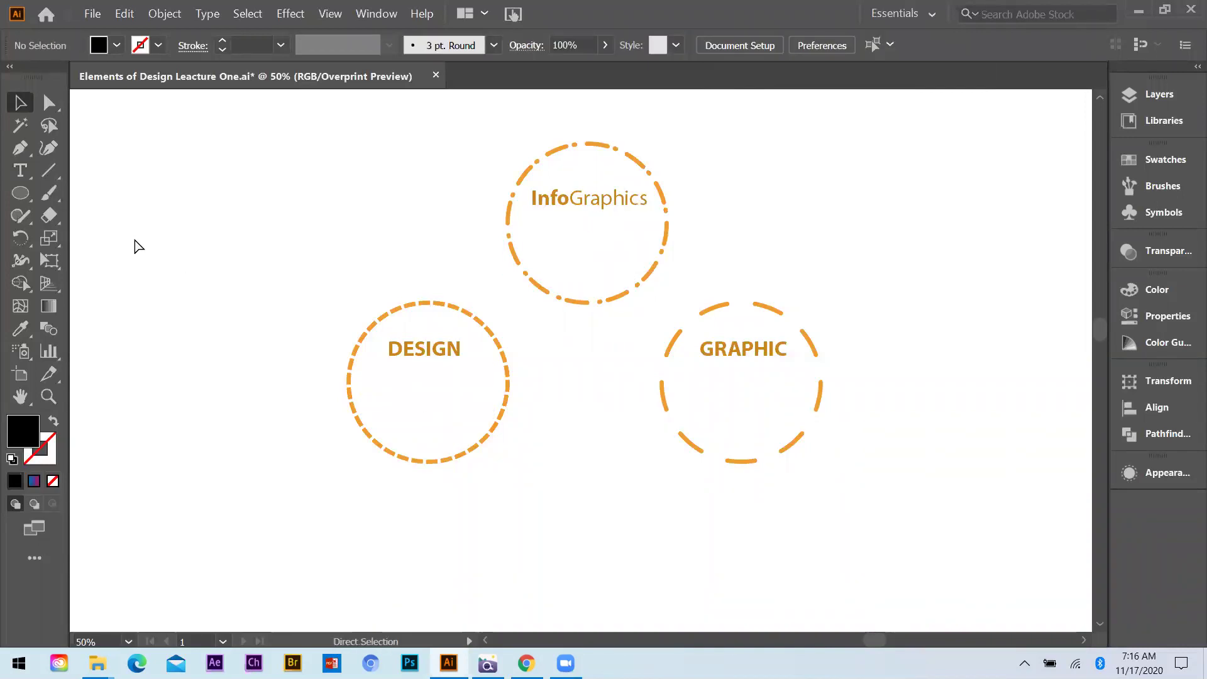
key(ctrl+z)
Add a placeholder paragraph below the InfoGraphics title in the upper circle and copy it below the GRAPHIC title.
click(24, 175)
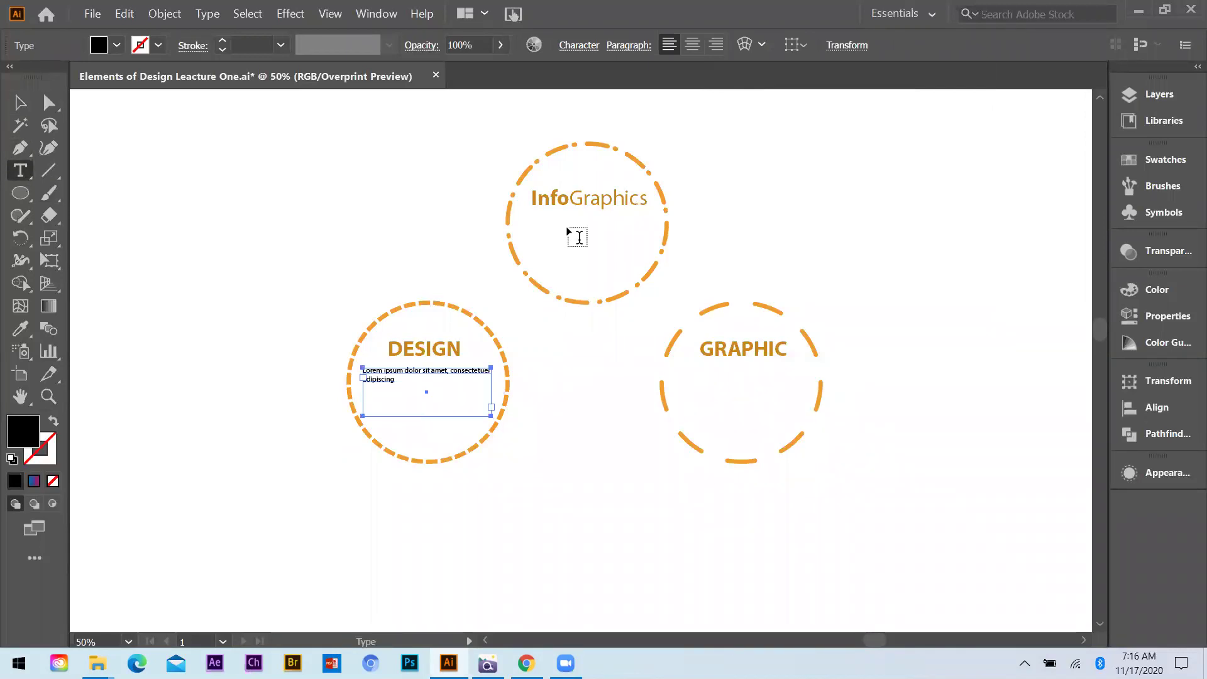
drag(521, 213, 655, 259)
key(Escape)
click(195, 206)
drag(559, 240, 723, 392)
click(849, 371)
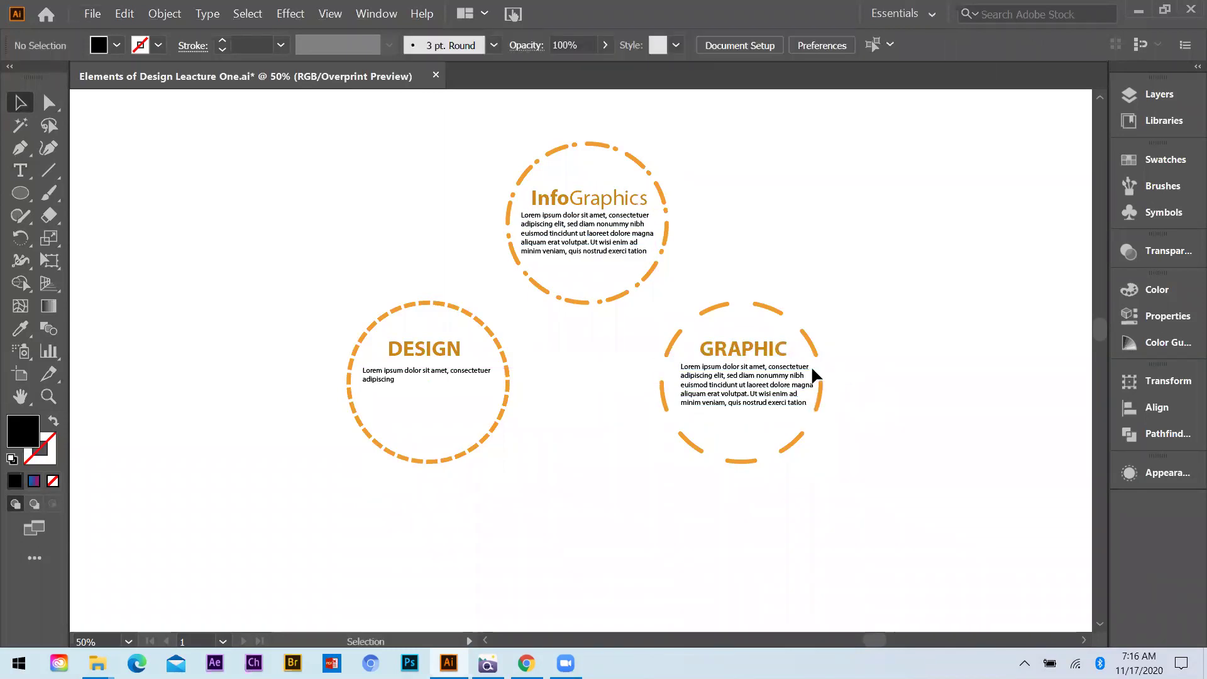
Move the GRAPHIC title down slightly and center-align the placeholder paragraph in the InfoGraphics circle.
key(ctrl+plus)
drag(726, 345, 586, 271)
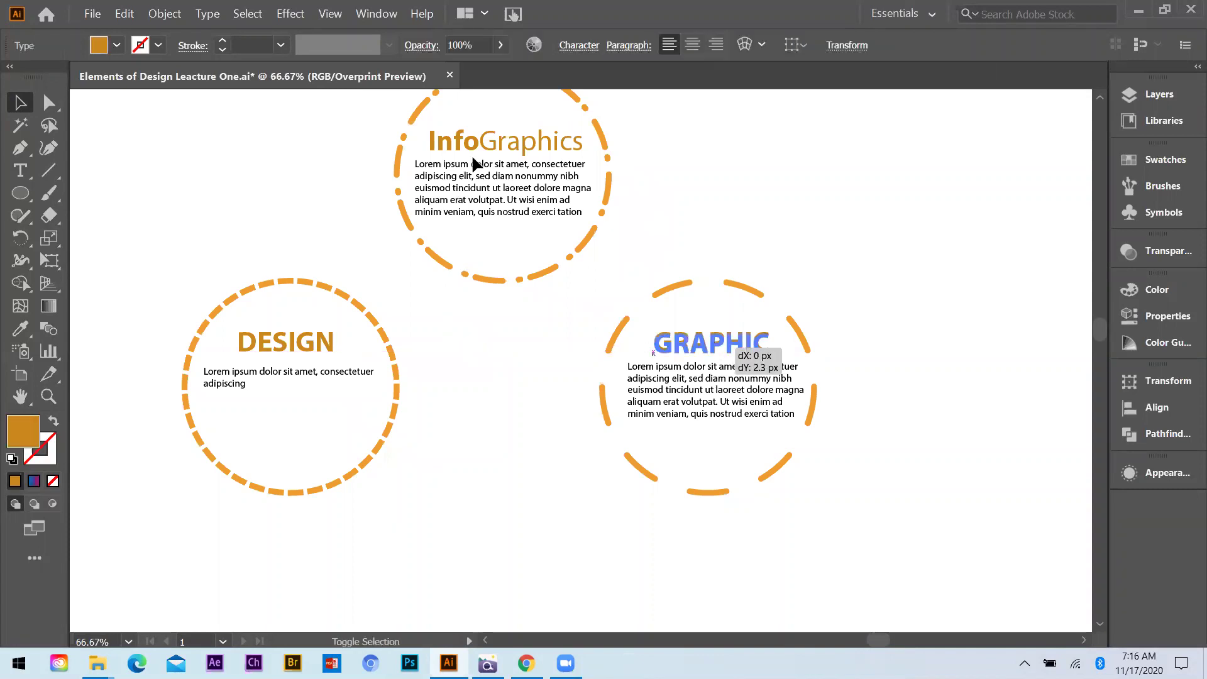
key(t)
drag(415, 162, 665, 229)
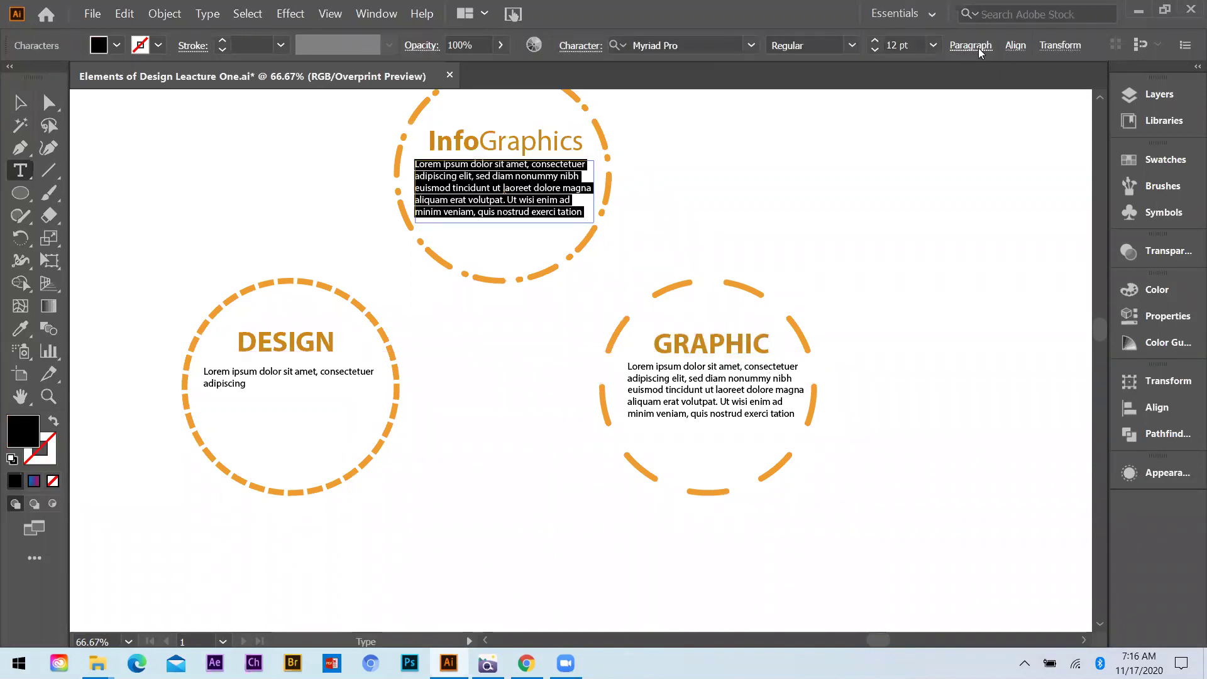
click(970, 46)
click(820, 78)
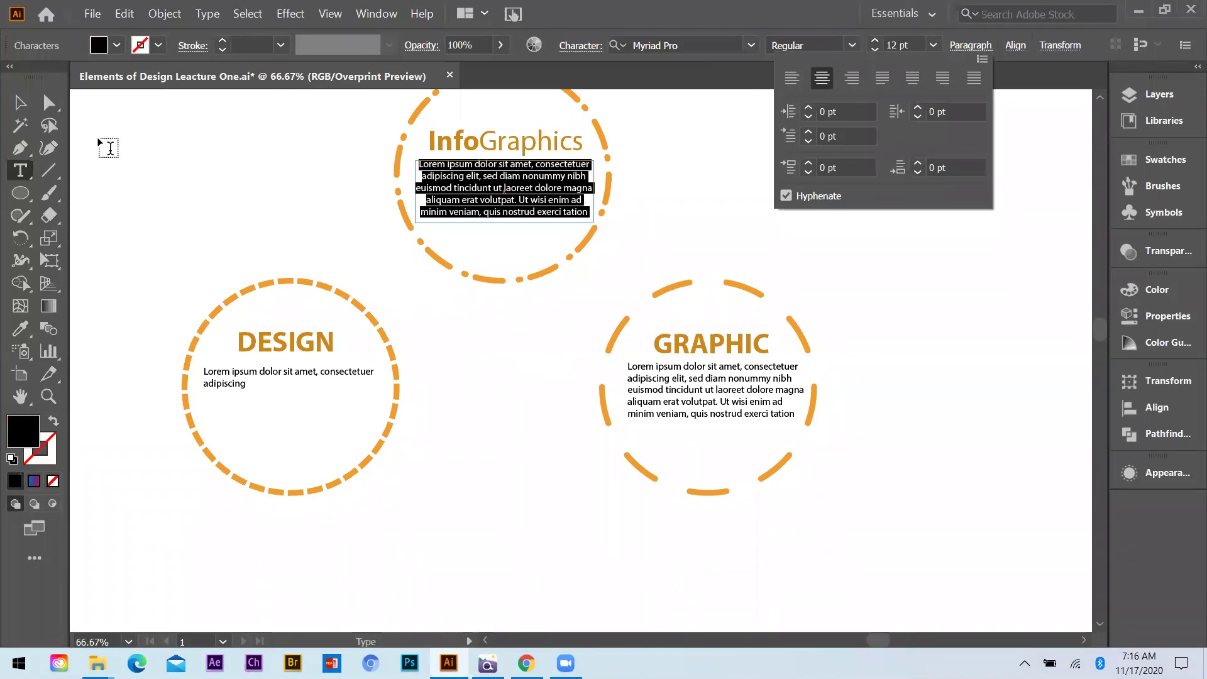
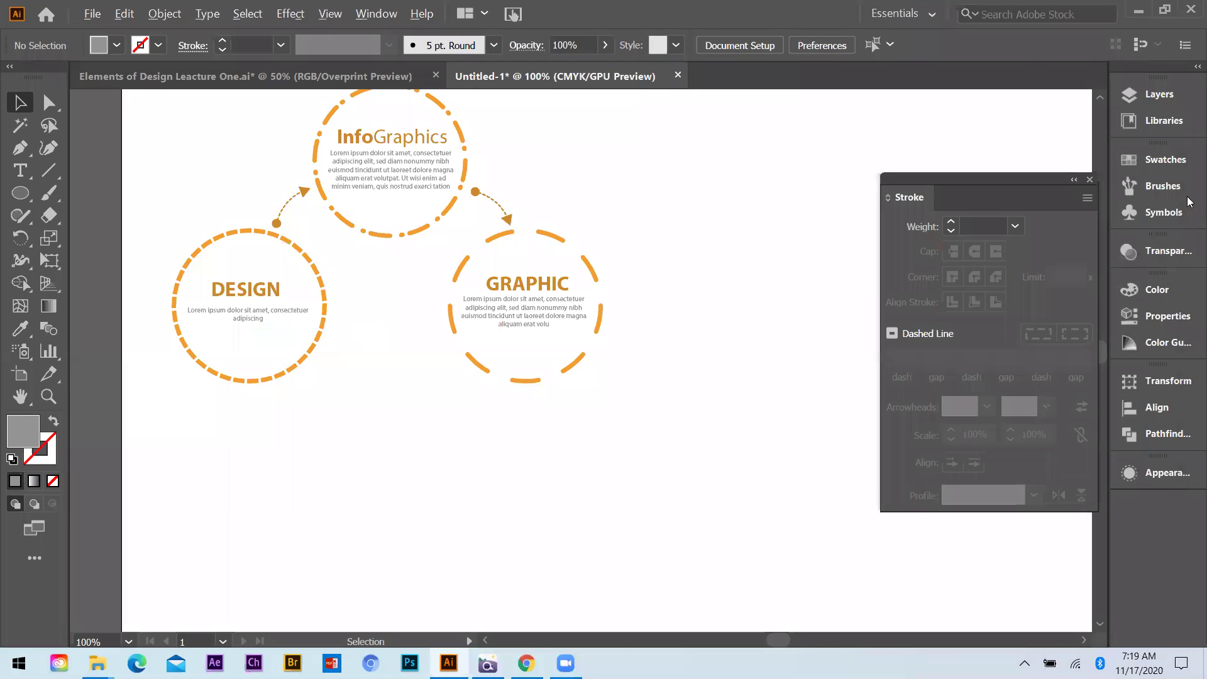
Collapse and dock the Stroke panel, and draw a vertical line beside the infographic with a gray stroke and no fill.
click(1074, 181)
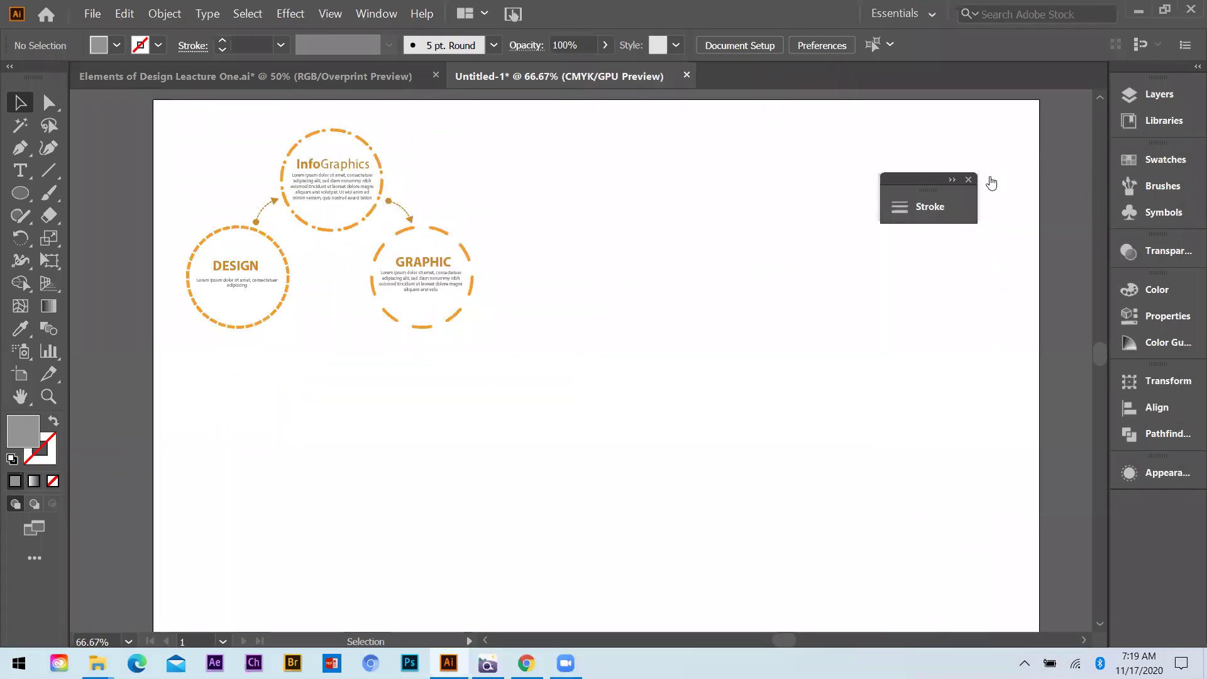
drag(1174, 587, 1170, 531)
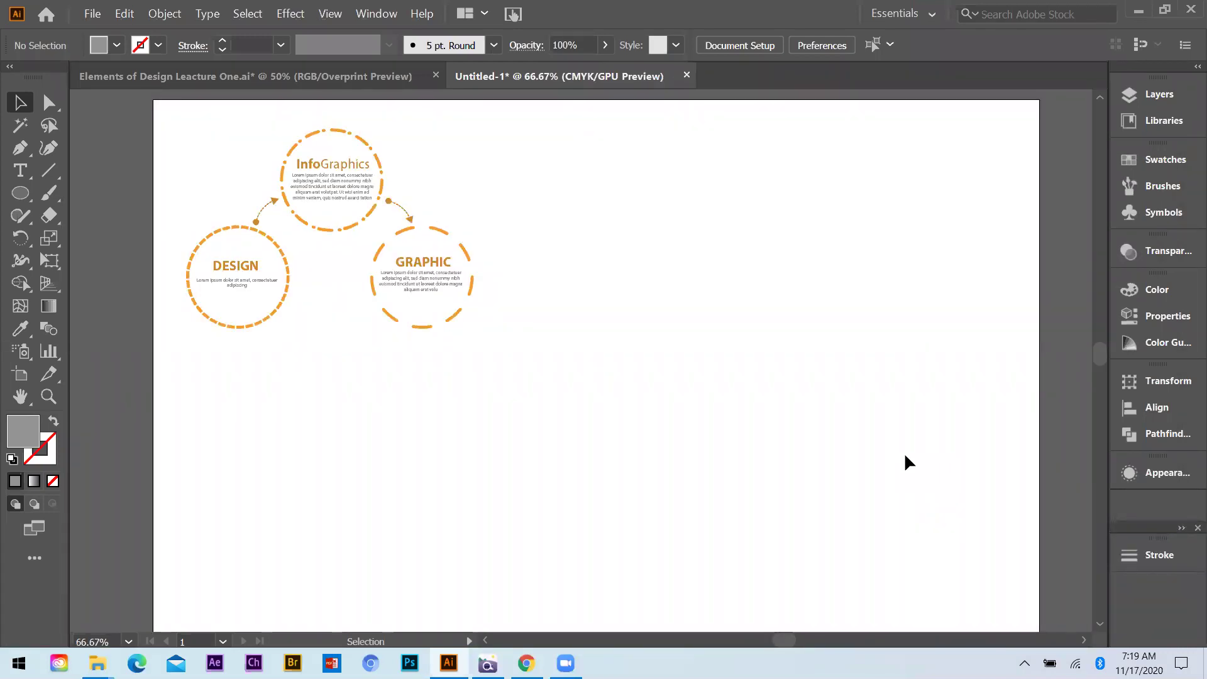
click(19, 148)
click(607, 162)
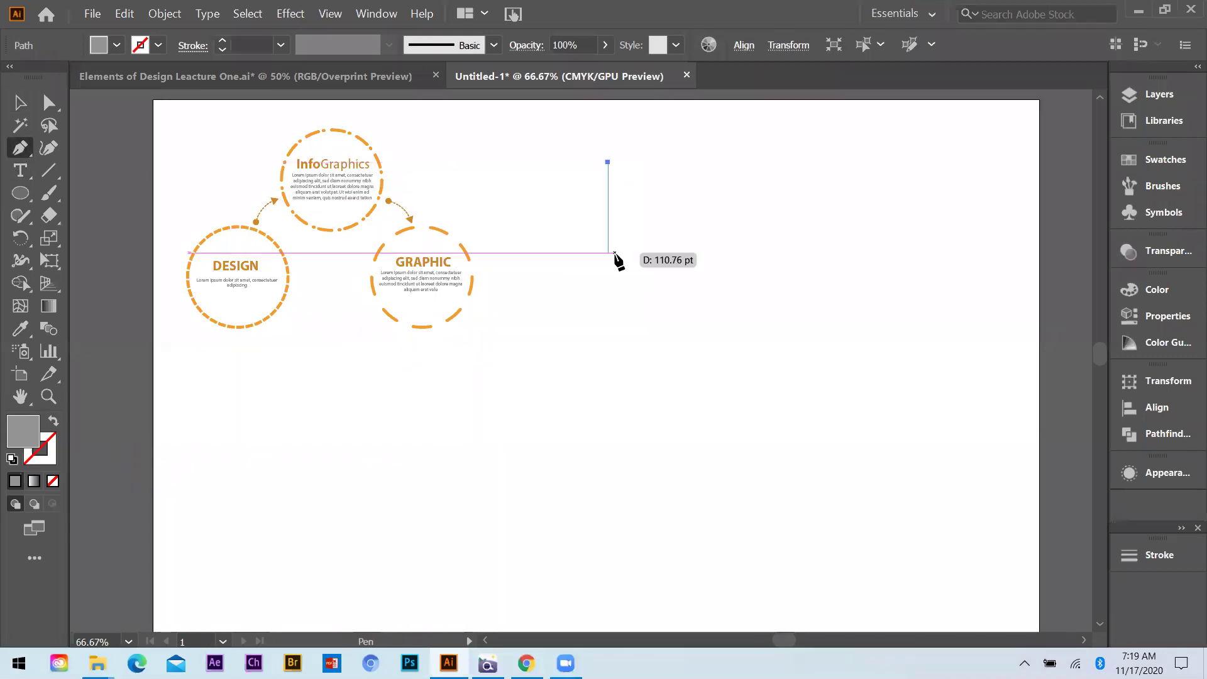
click(607, 266)
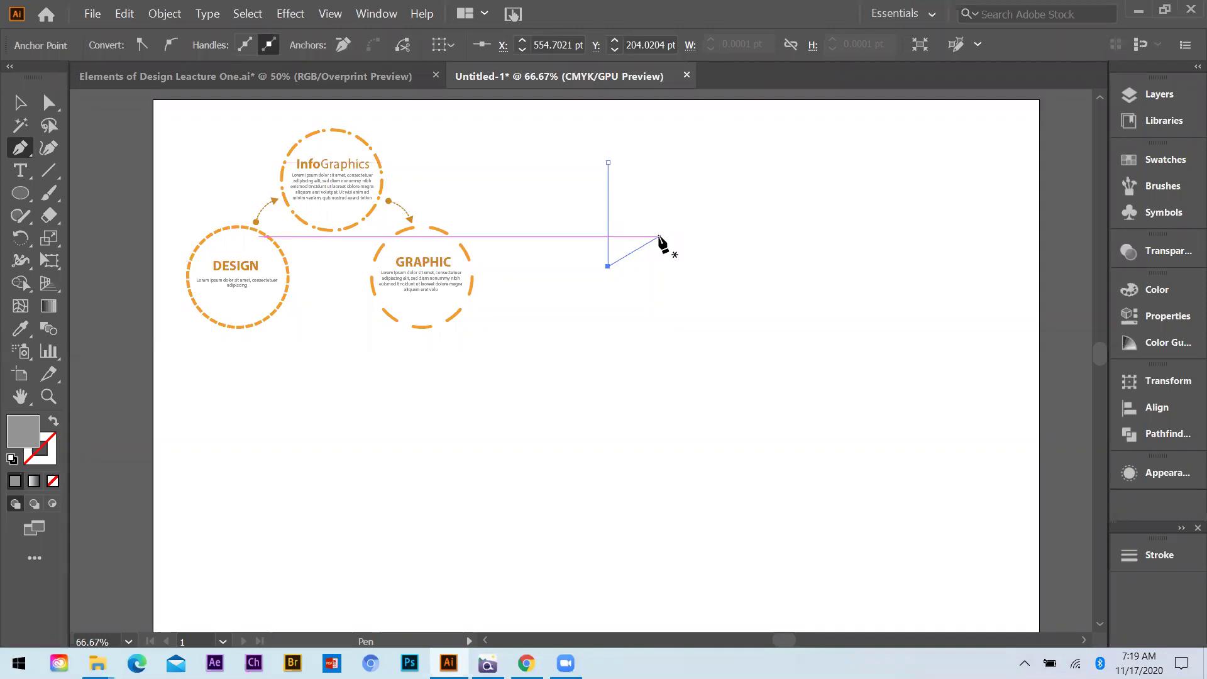
click(53, 424)
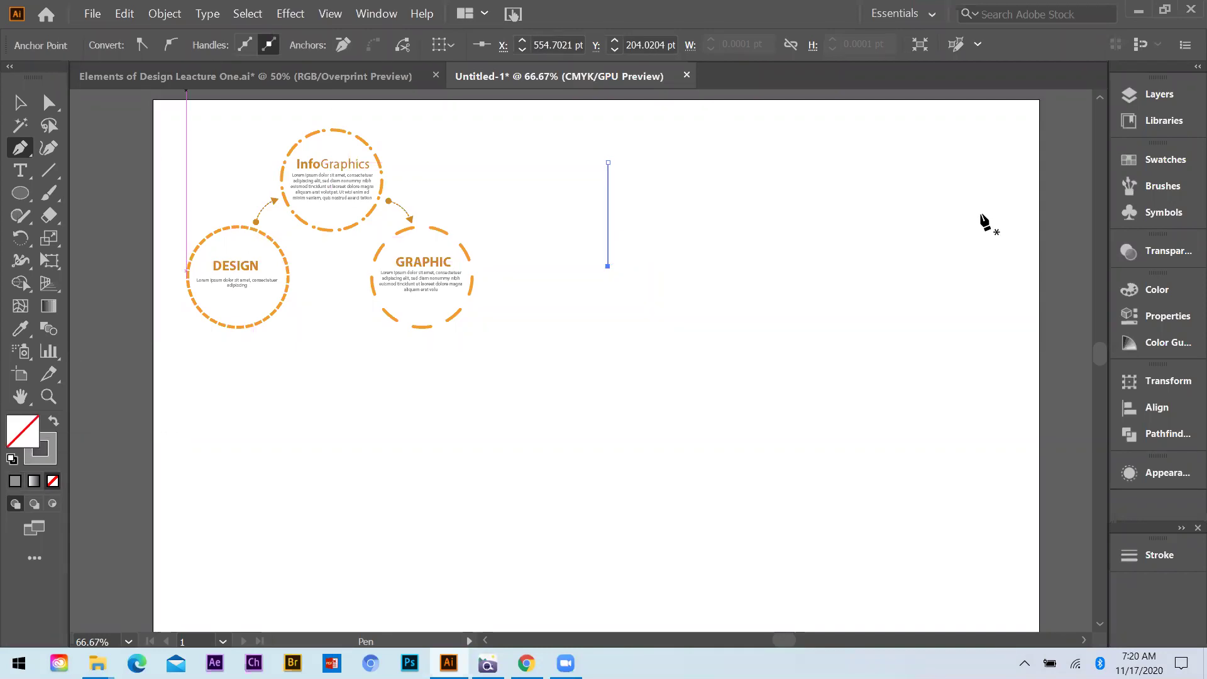
Set the vertical line's stroke weight to 18 pt.
click(1168, 562)
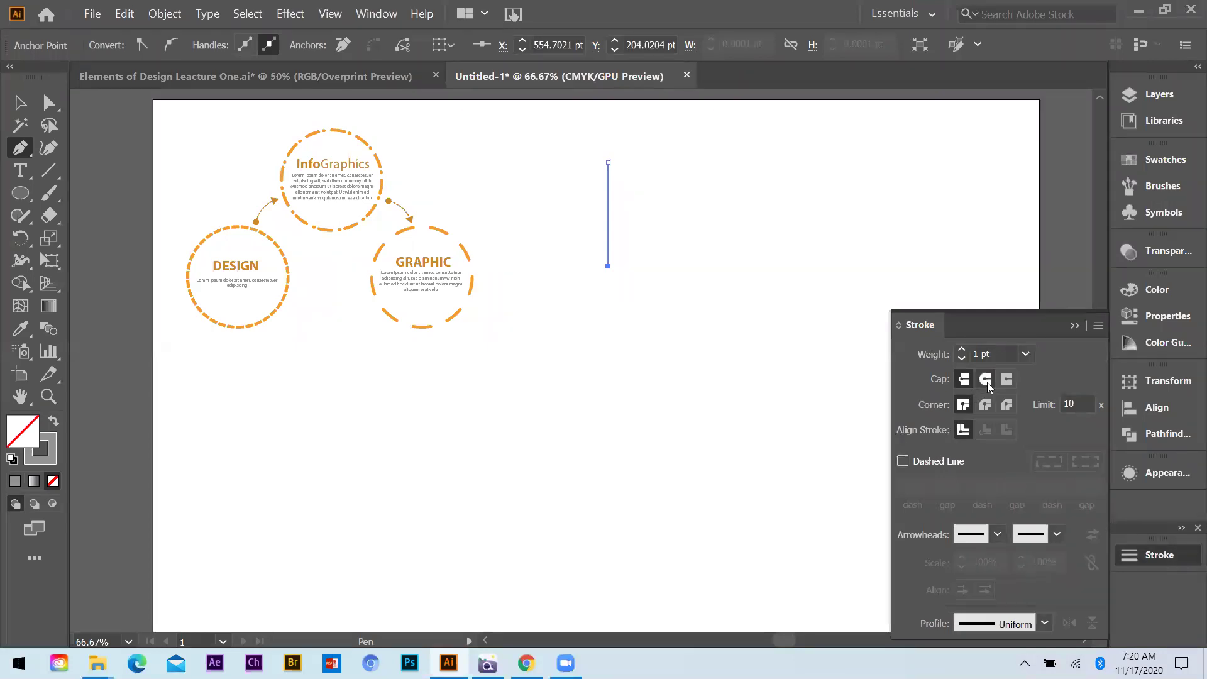
click(1026, 355)
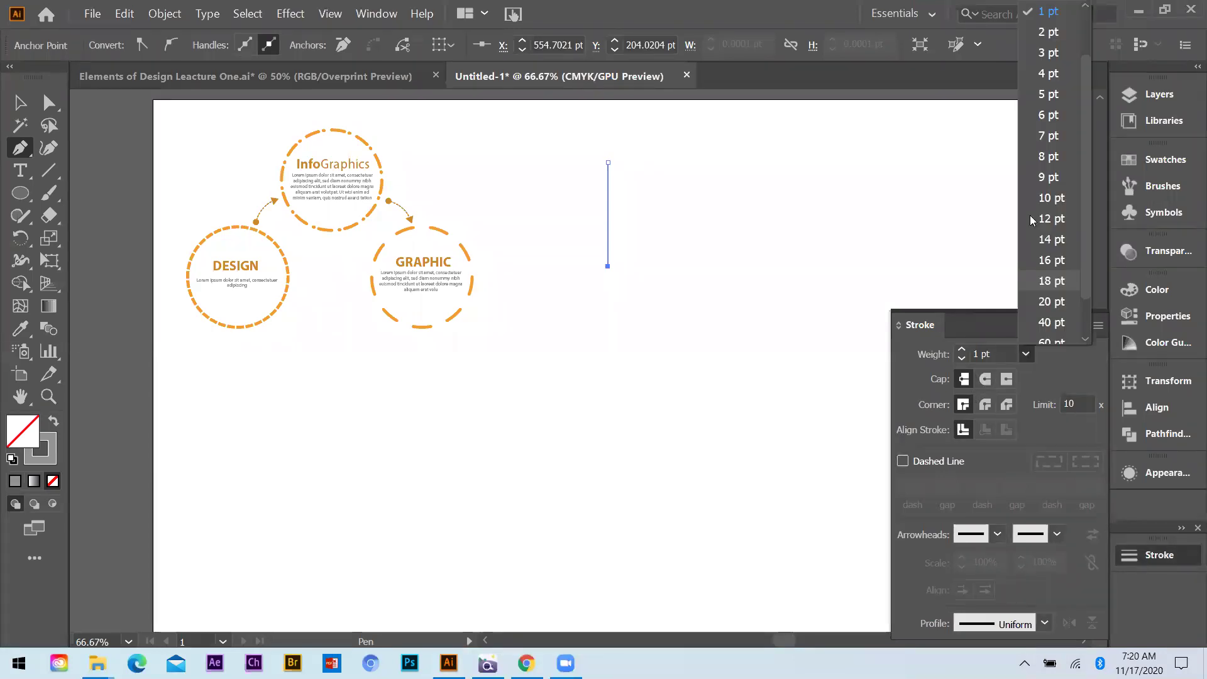
click(1050, 280)
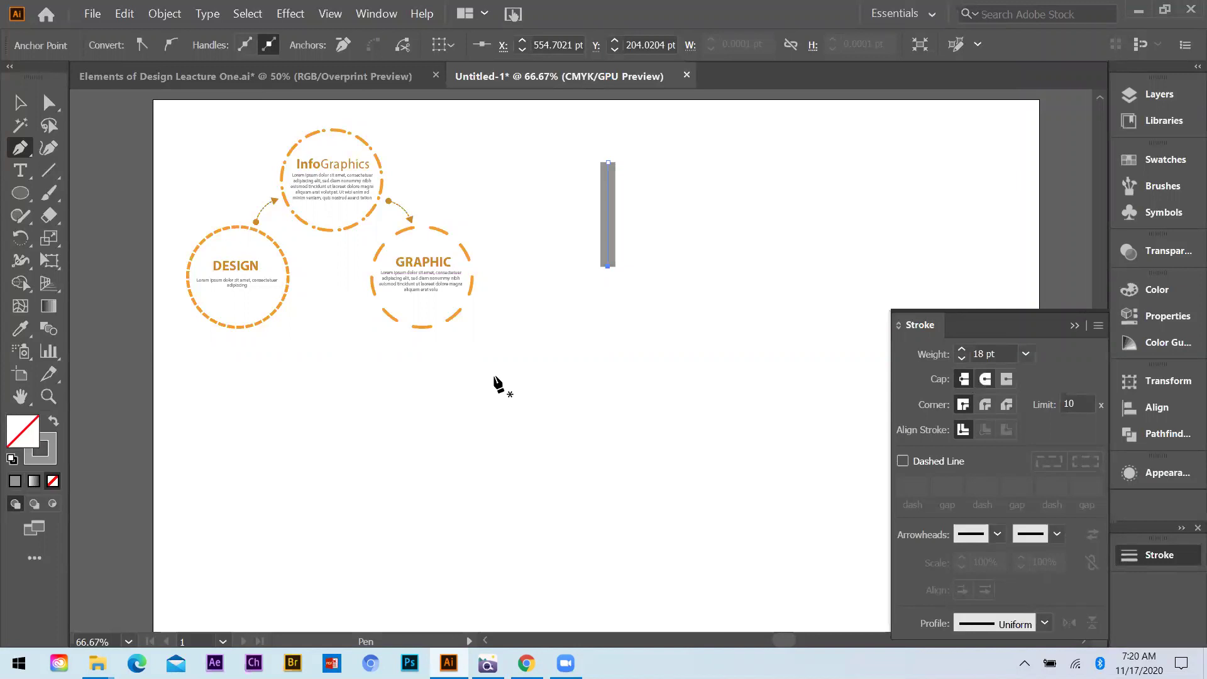
Sample the GRAPHIC circle's orange and apply it to the vertical line as a 9 pt stroke with no fill.
key(i)
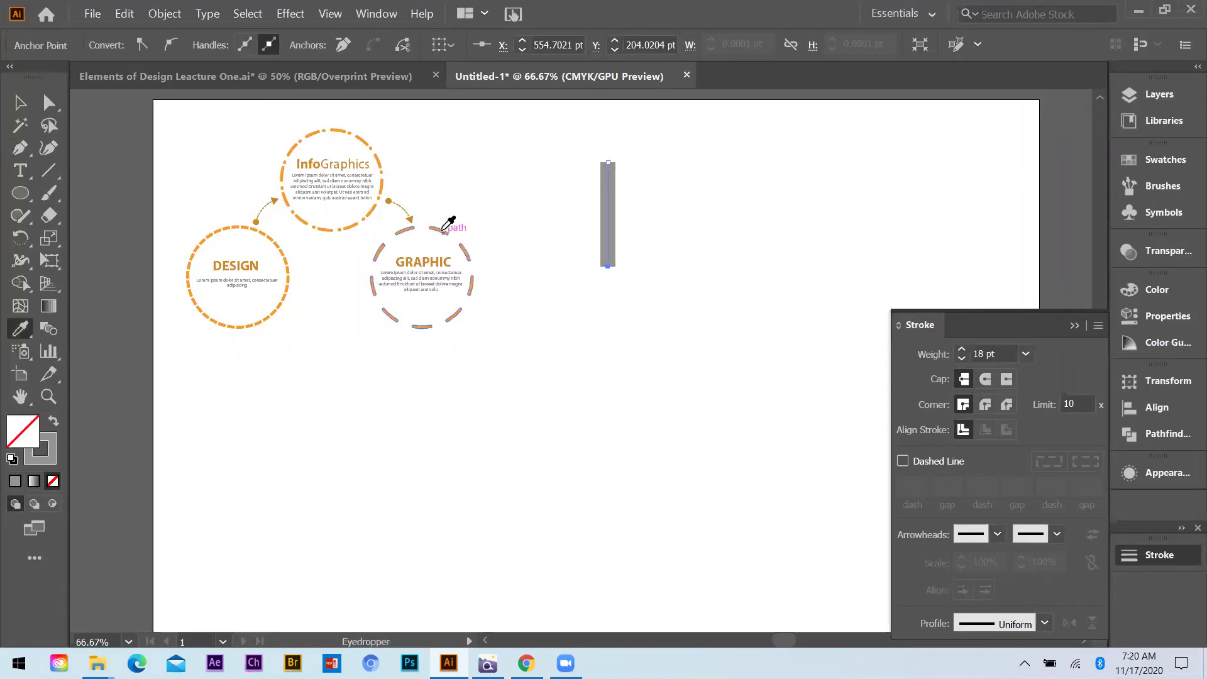
click(444, 229)
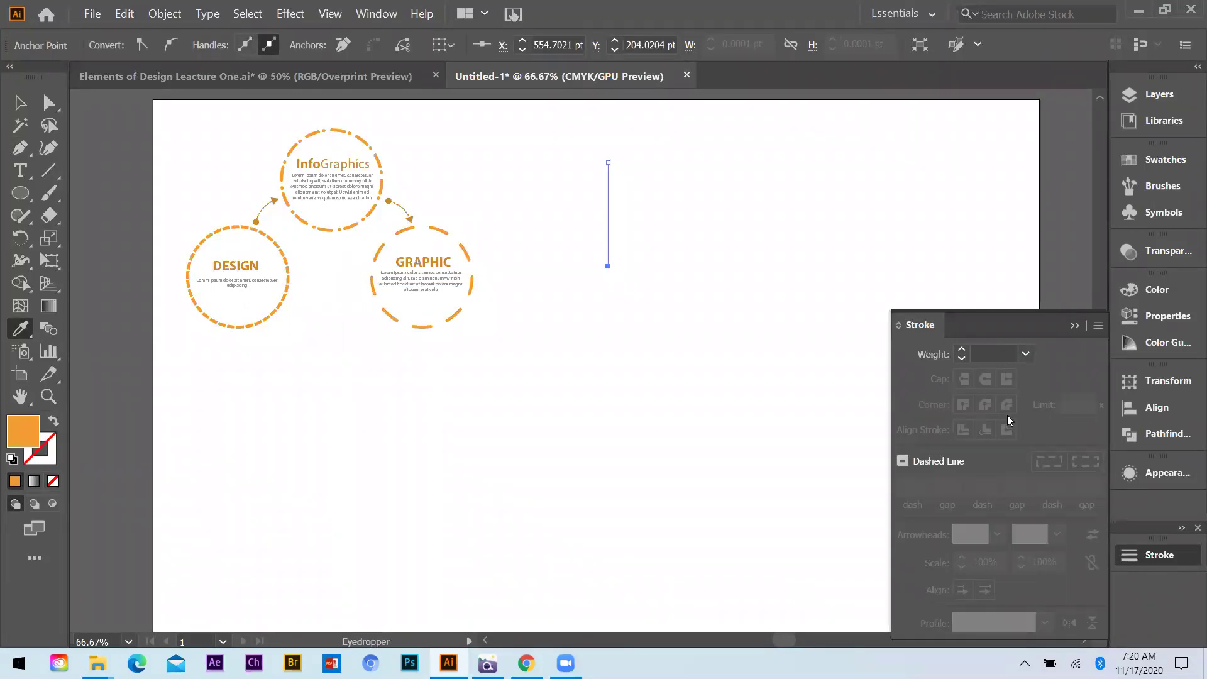
click(1026, 356)
click(1048, 234)
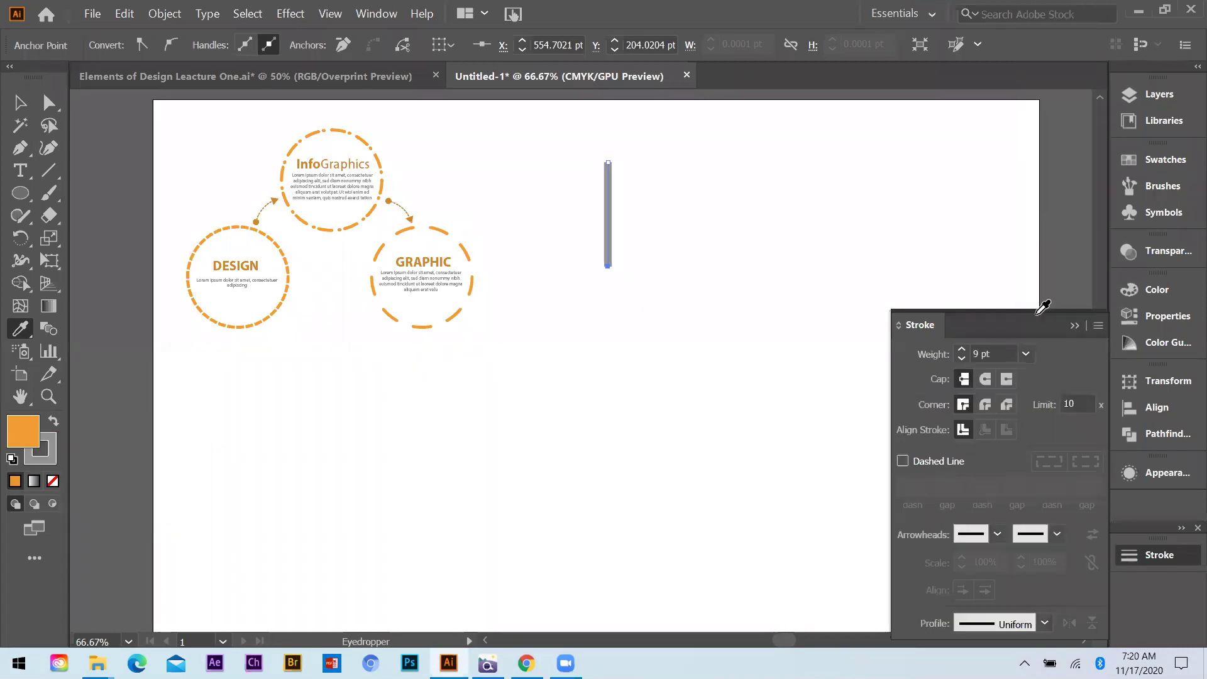
click(54, 421)
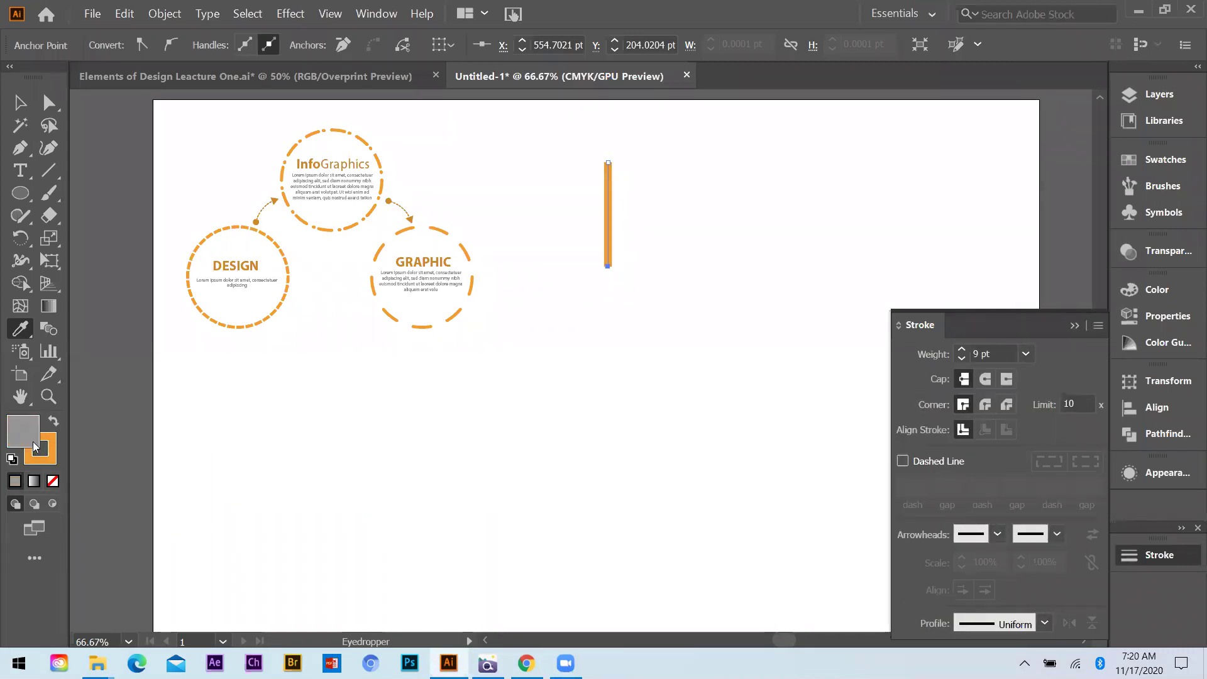
click(53, 481)
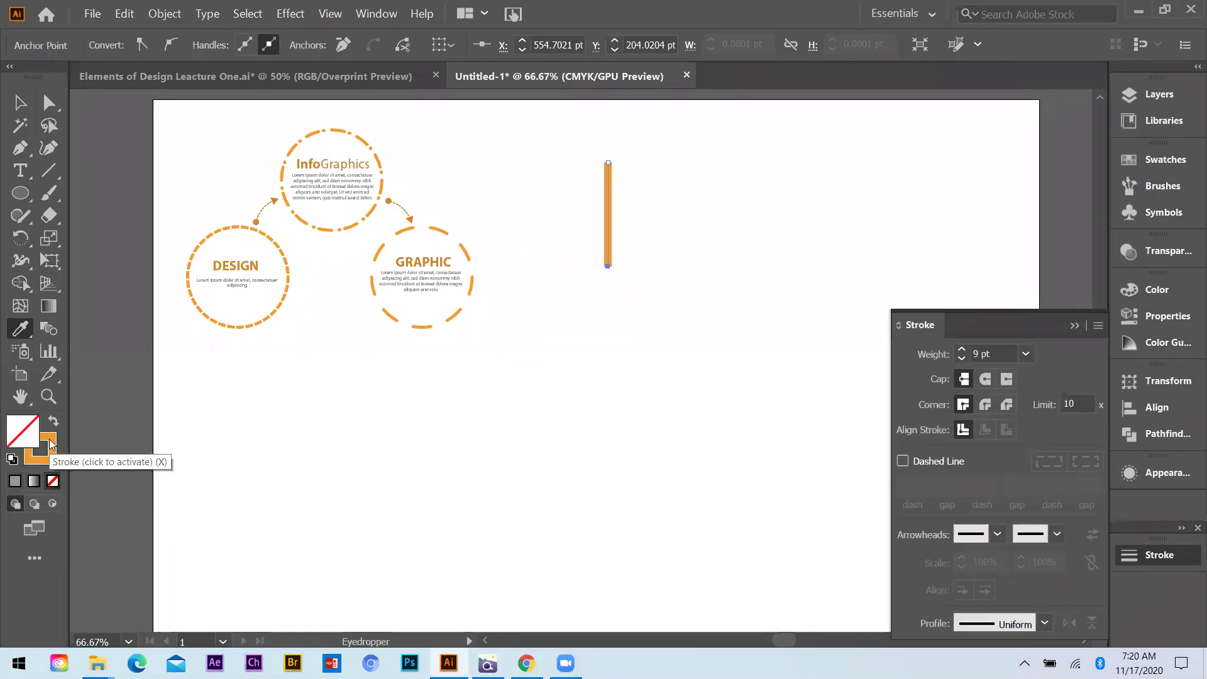
Set the orange line's stroke weight to 20 pt.
click(1156, 290)
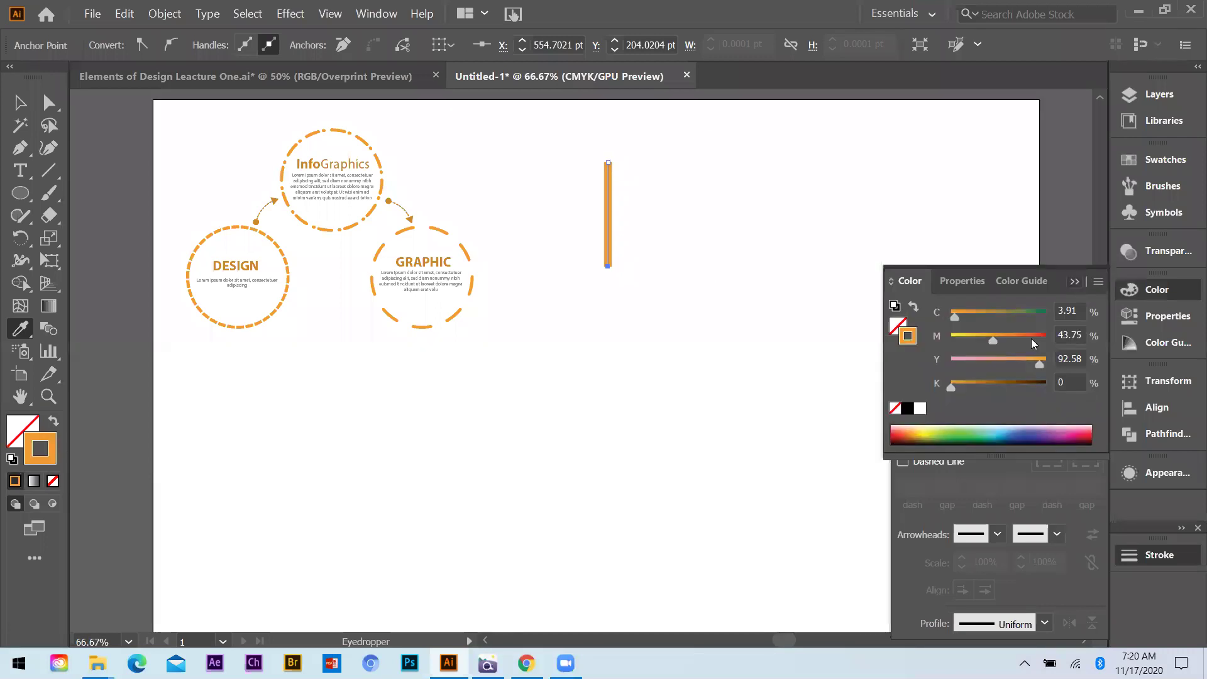
click(1026, 354)
click(1050, 253)
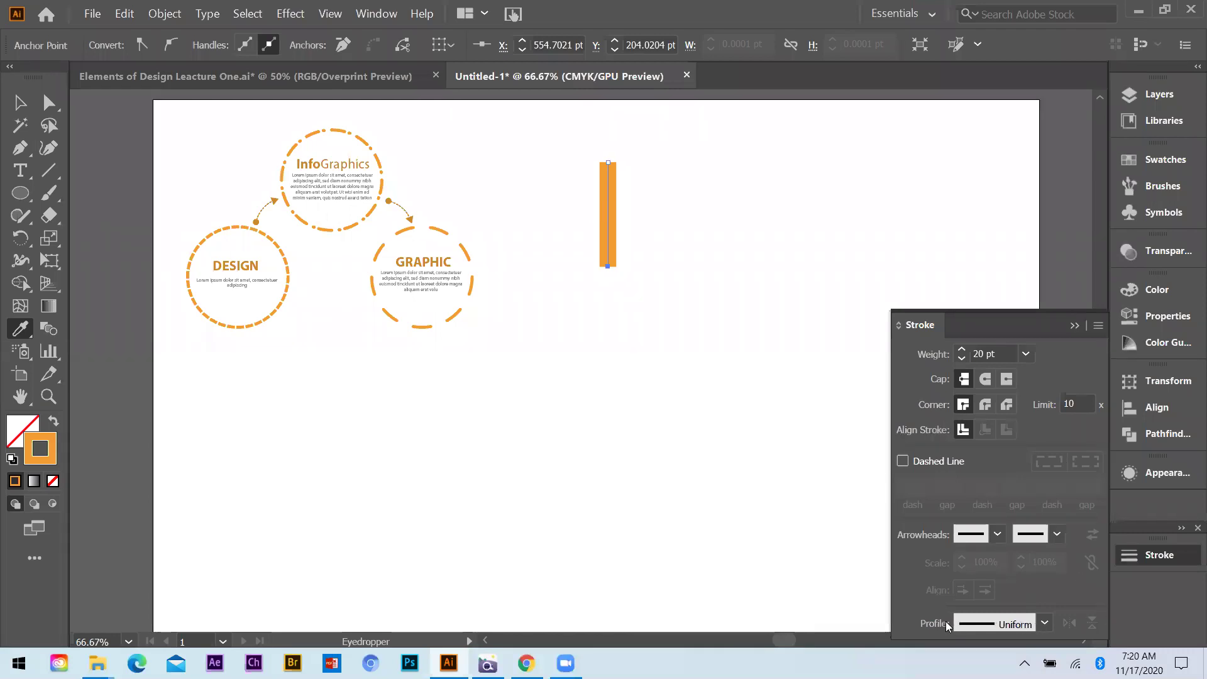
Try several width profiles on the orange line and apply the straight-sided one with angular pointed ends.
click(1044, 623)
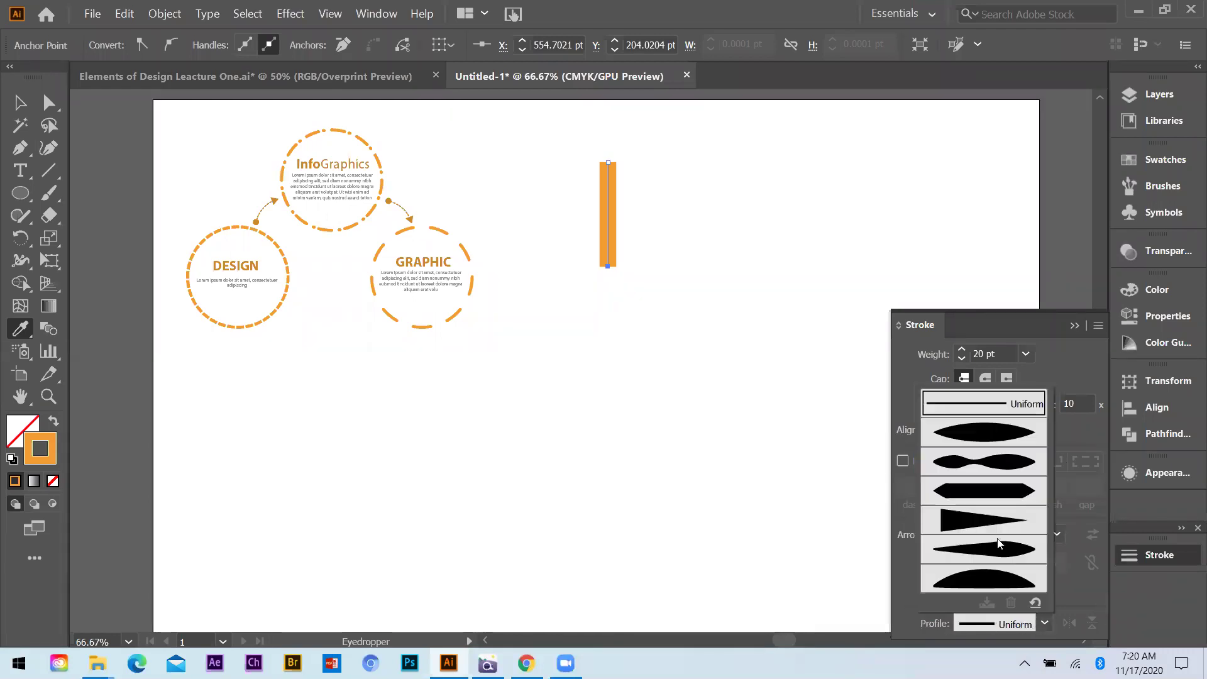
click(985, 466)
click(1044, 624)
click(993, 380)
click(1046, 622)
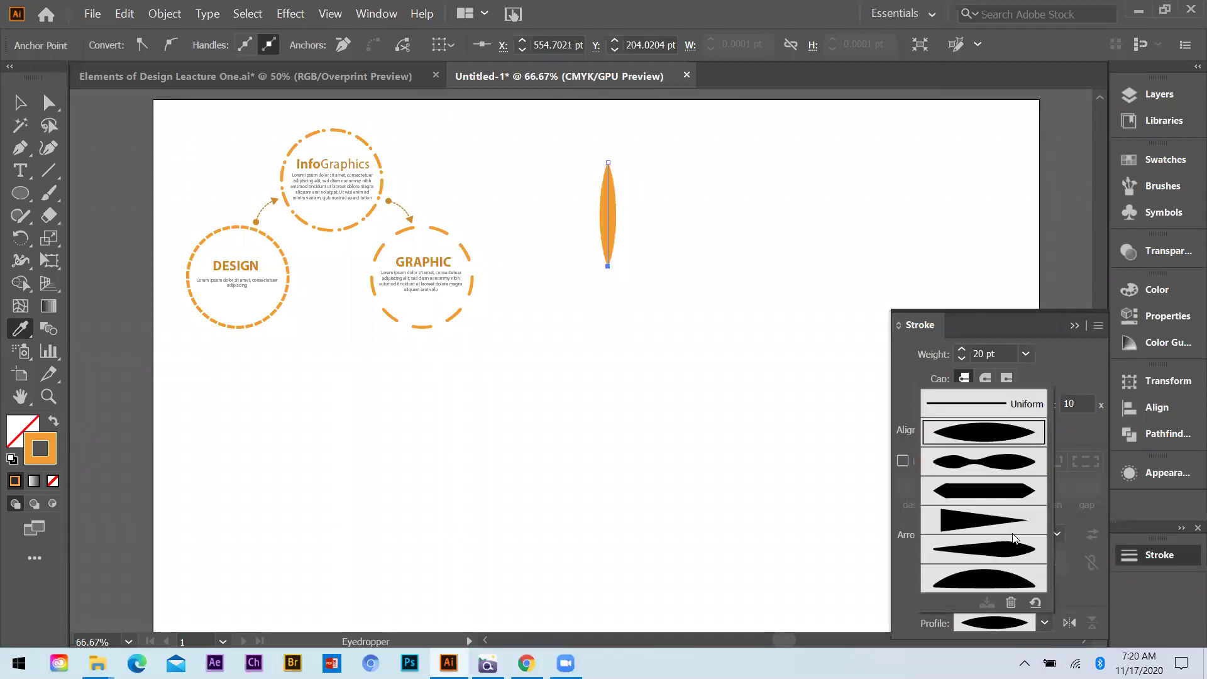
click(1004, 562)
click(1044, 623)
click(996, 488)
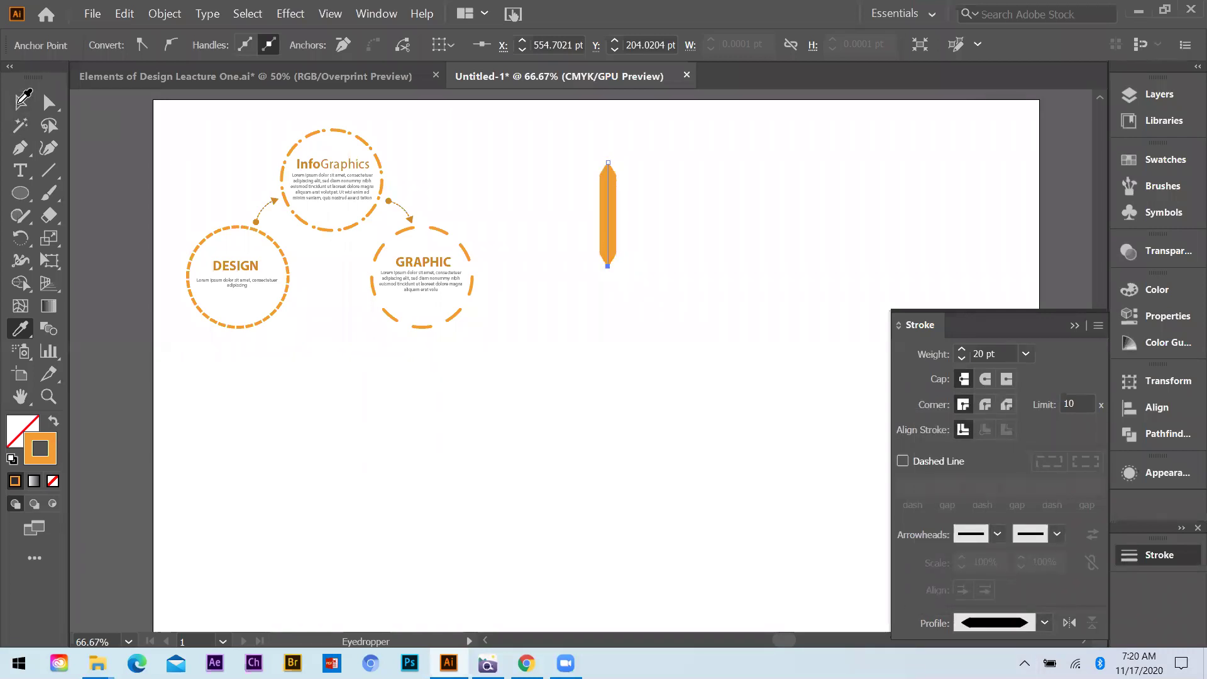
Lengthen the orange pointed bar downward by about a third and deselect it.
key(v)
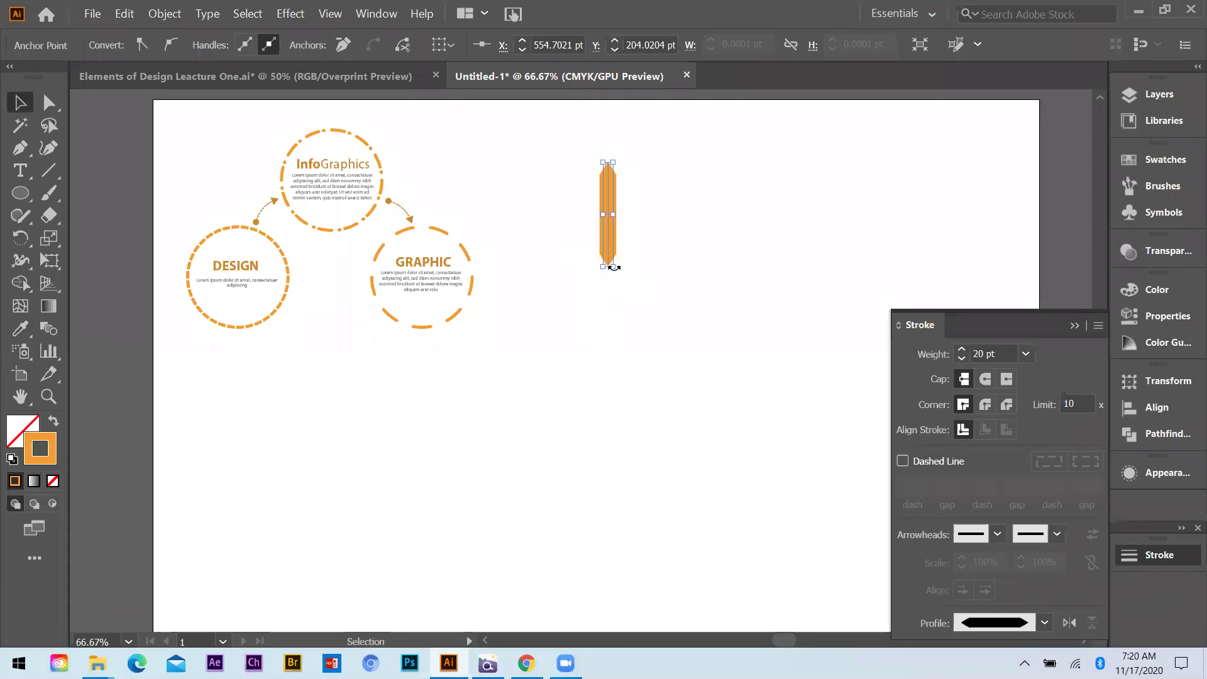
drag(609, 266, 608, 297)
click(643, 214)
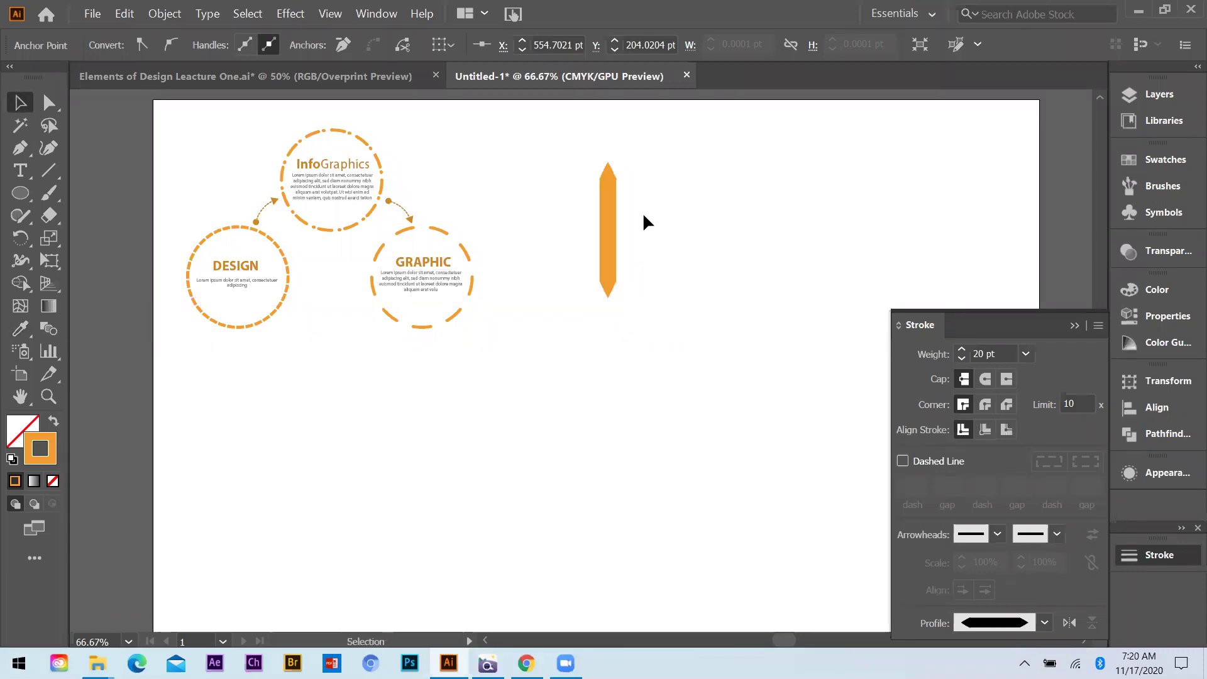
Create a copy of the orange pointed bar rotated by 8° about its centre.
key(ctrl+plus)
mouse_move(595, 224)
mouse_down()
mouse_move(622, 205)
mouse_move(684, 231)
mouse_move(620, 189)
mouse_move(621, 169)
mouse_up()
mouse_move(540, 234)
mouse_down()
mouse_move(666, 324)
mouse_move(622, 284)
mouse_up()
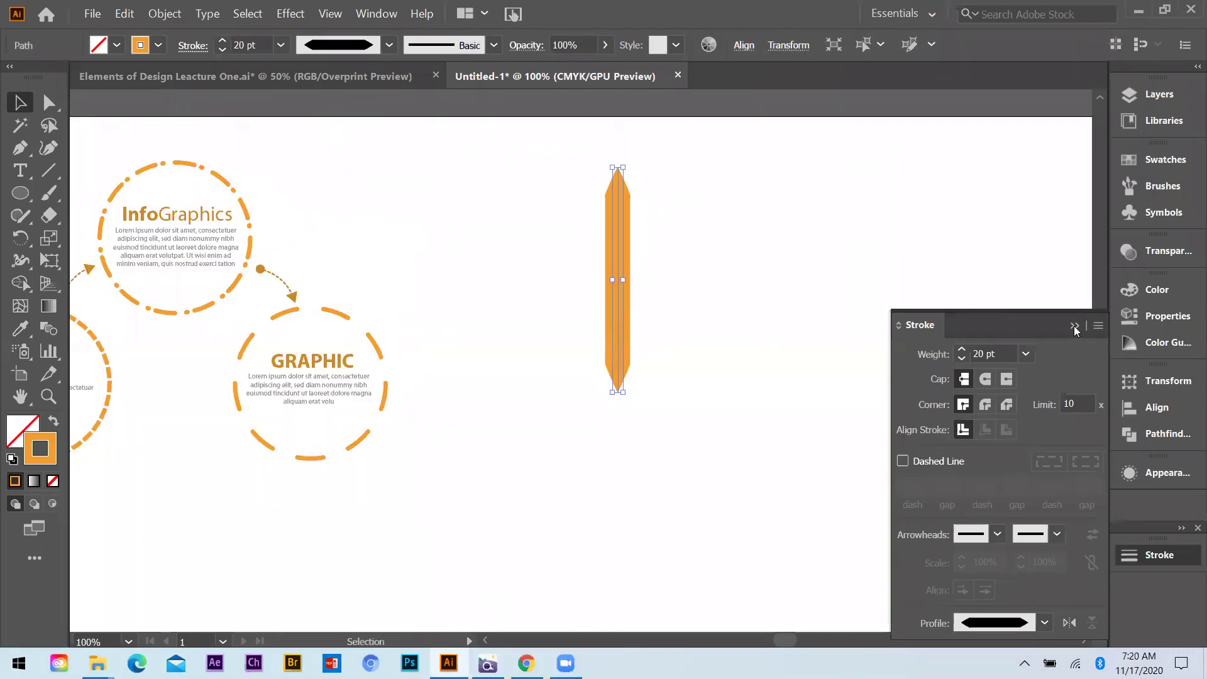
right_click(616, 242)
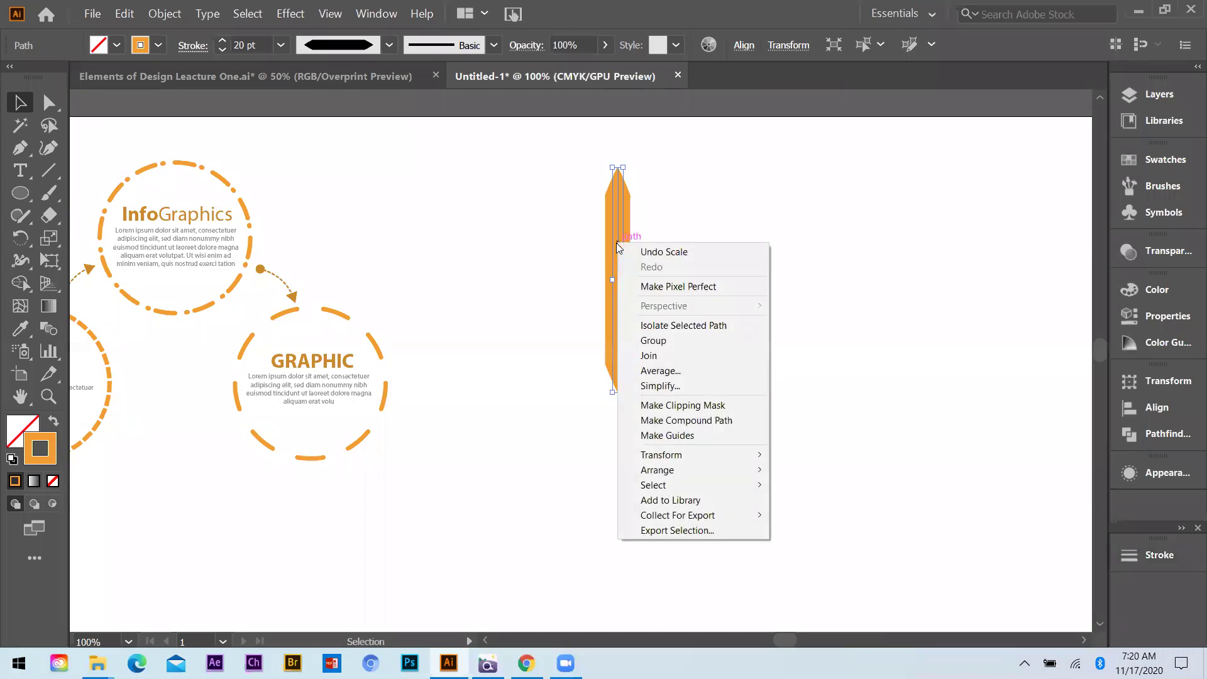
mouse_move(679, 456)
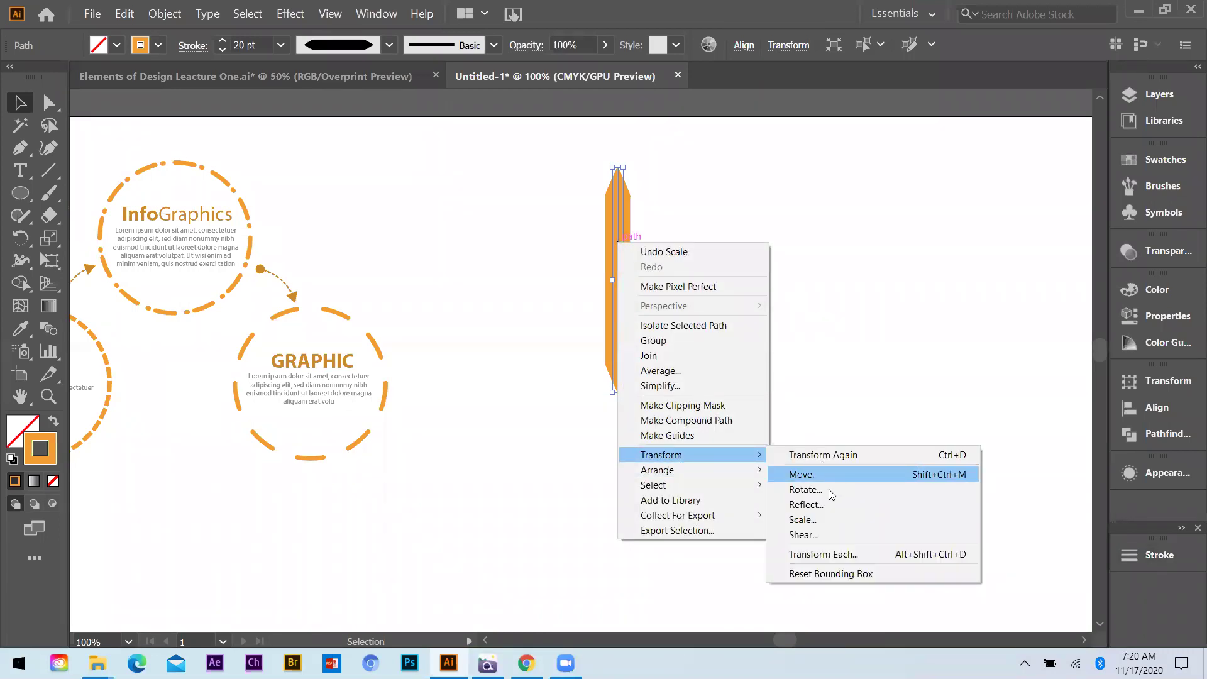
click(822, 489)
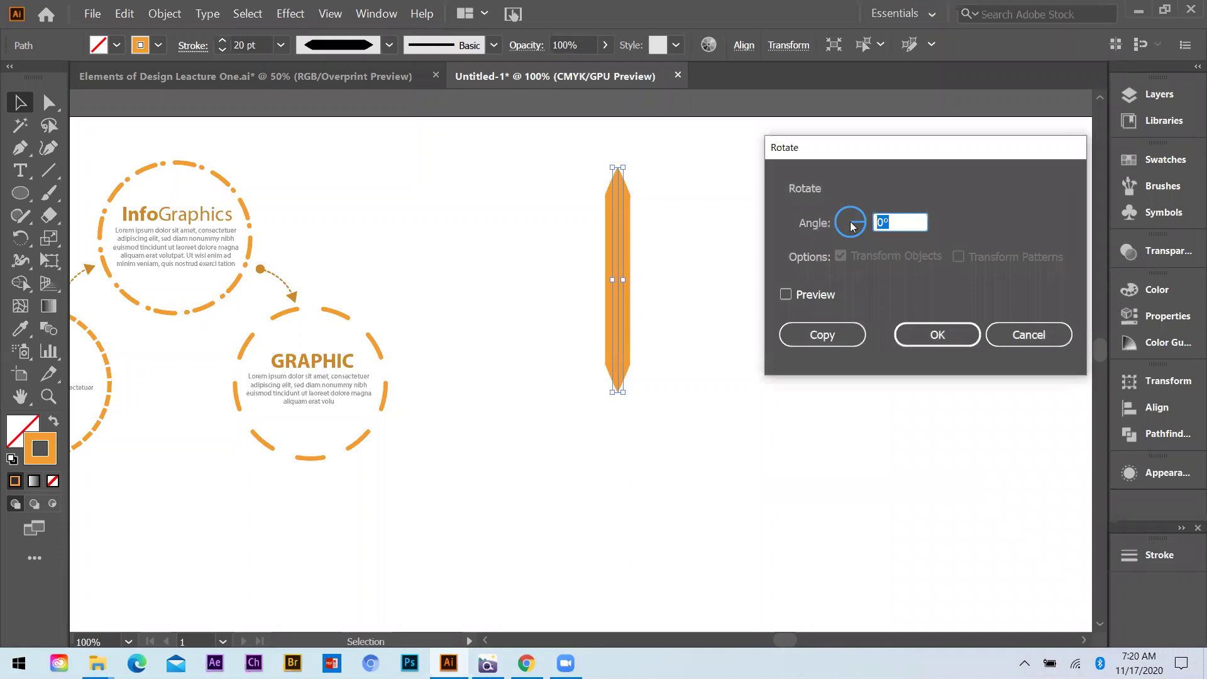
text(8)
click(786, 294)
click(801, 340)
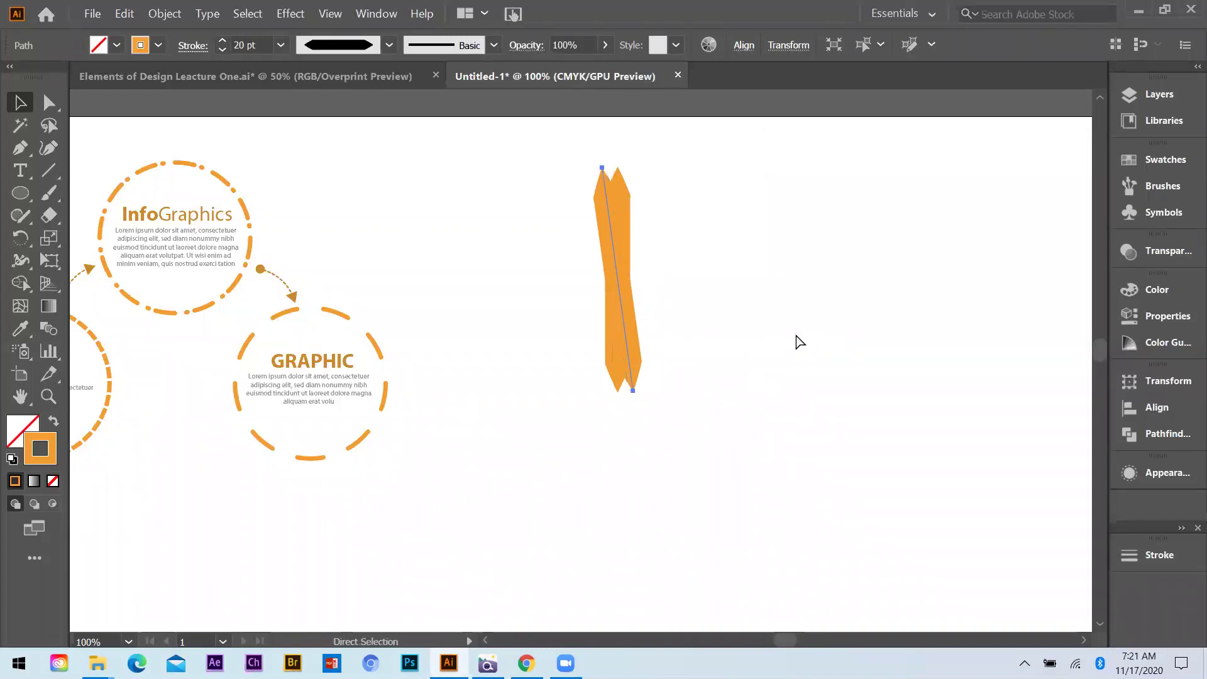
Repeat the rotated copy until the orange bars form a complete round starburst.
key(ctrl+d)
key(ctrl+d)
key(ctrl+d)
key(ctrl+d)
key(ctrl+d)
key(ctrl+d)
key(ctrl+d)
key(ctrl+d)
key(ctrl+d)
key(ctrl+d)
key(ctrl+d)
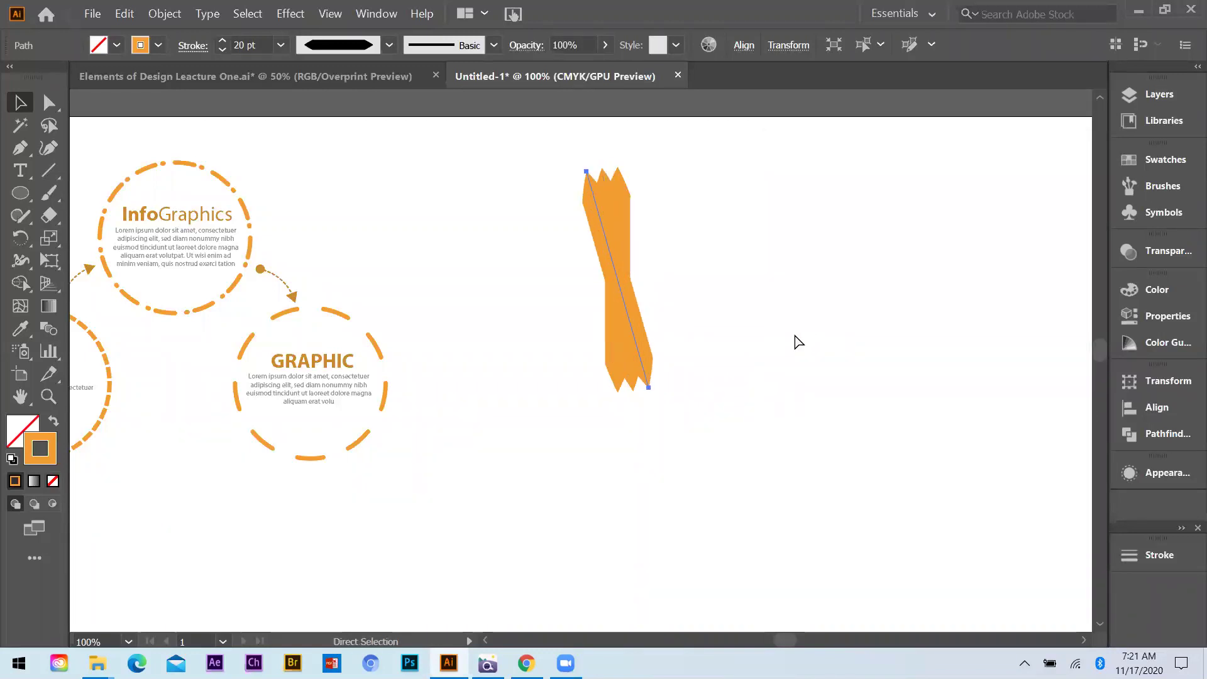
key(ctrl+d)
key(ctrl+d)
key(ctrl+d)
key(ctrl+d)
key(ctrl+d)
key(ctrl+d)
key(ctrl+d)
key(ctrl+d)
key(ctrl+d)
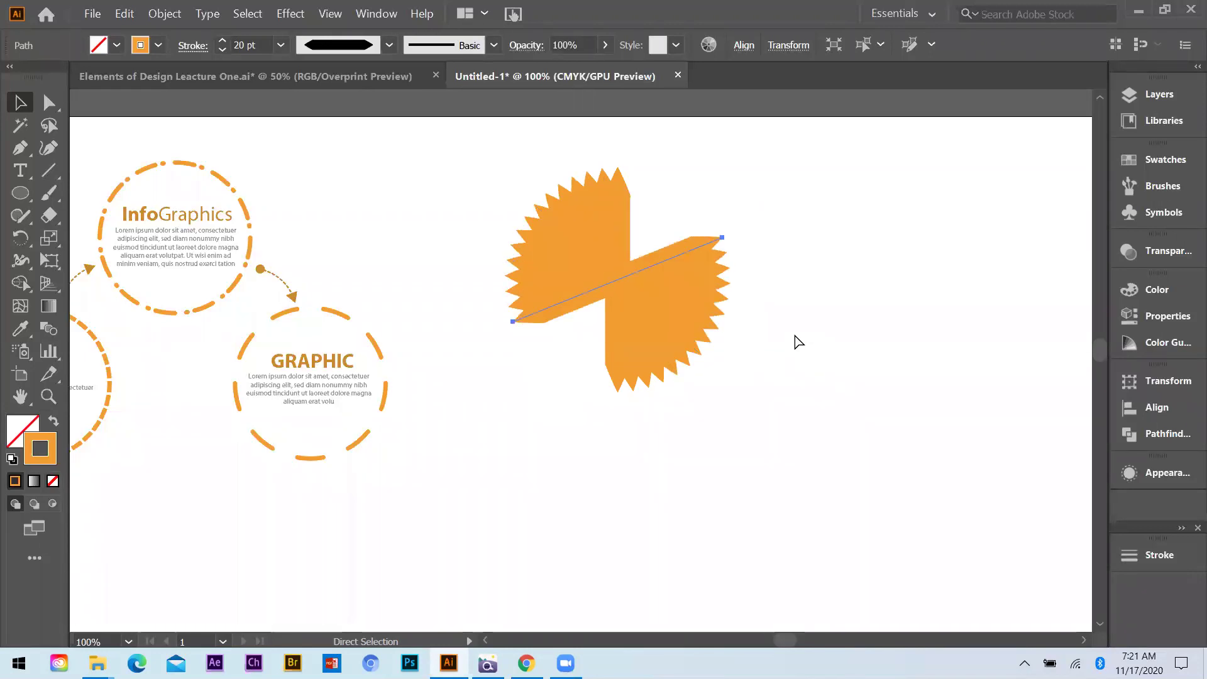
key(ctrl+d)
key(ctrl+d)
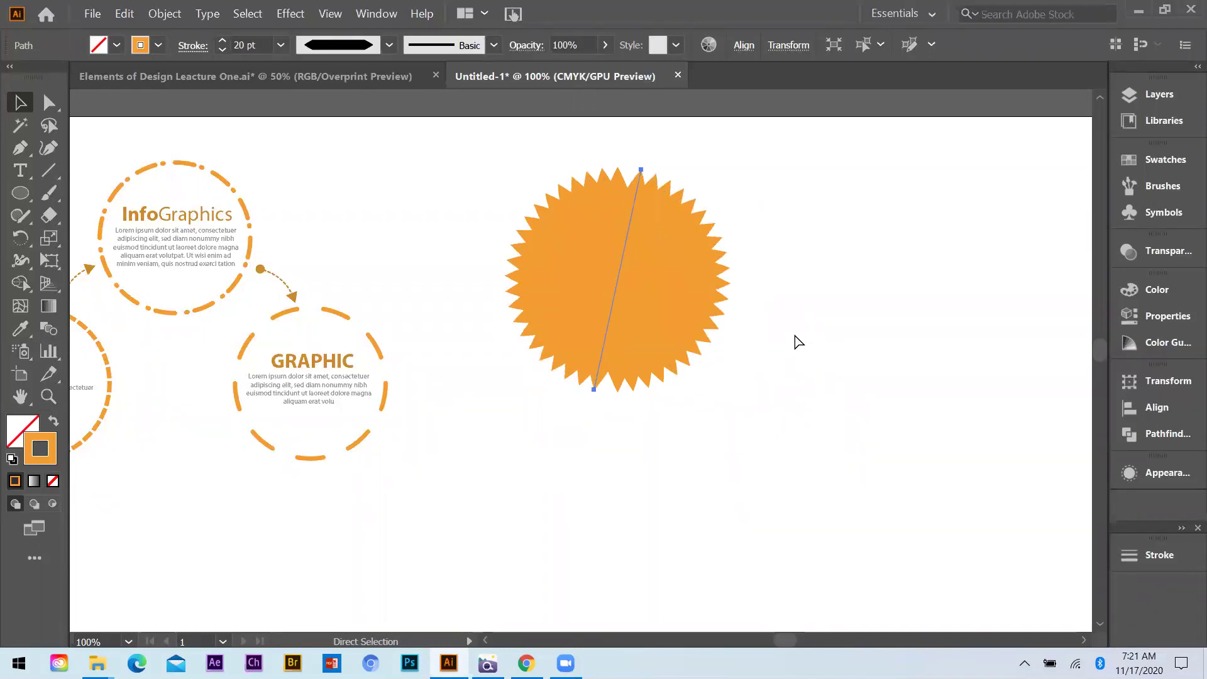
Select every second bar around the orange starburst and group the selected bars.
click(755, 214)
click(639, 179)
shift+click(667, 185)
shift+click(691, 202)
shift+click(701, 214)
shift+click(709, 234)
shift+click(715, 258)
shift+click(719, 292)
shift+click(711, 318)
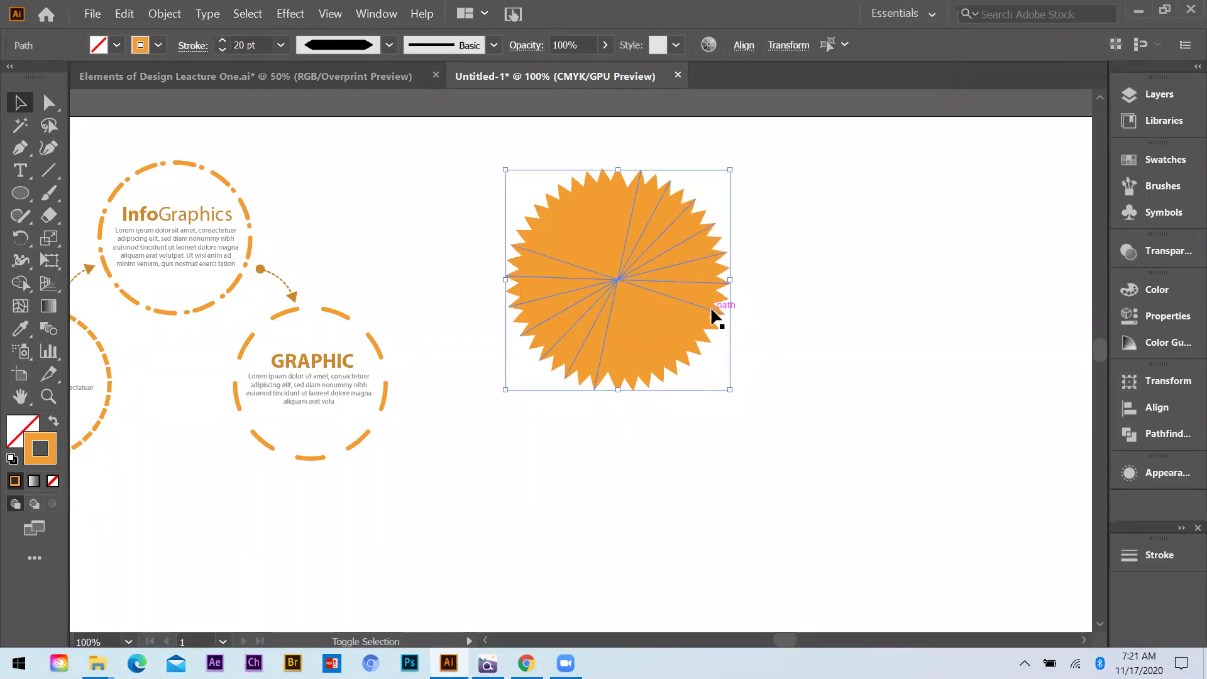
shift+click(700, 342)
shift+click(687, 361)
shift+click(671, 372)
shift+click(657, 377)
shift+click(655, 379)
shift+click(633, 380)
shift+click(633, 379)
key(a)
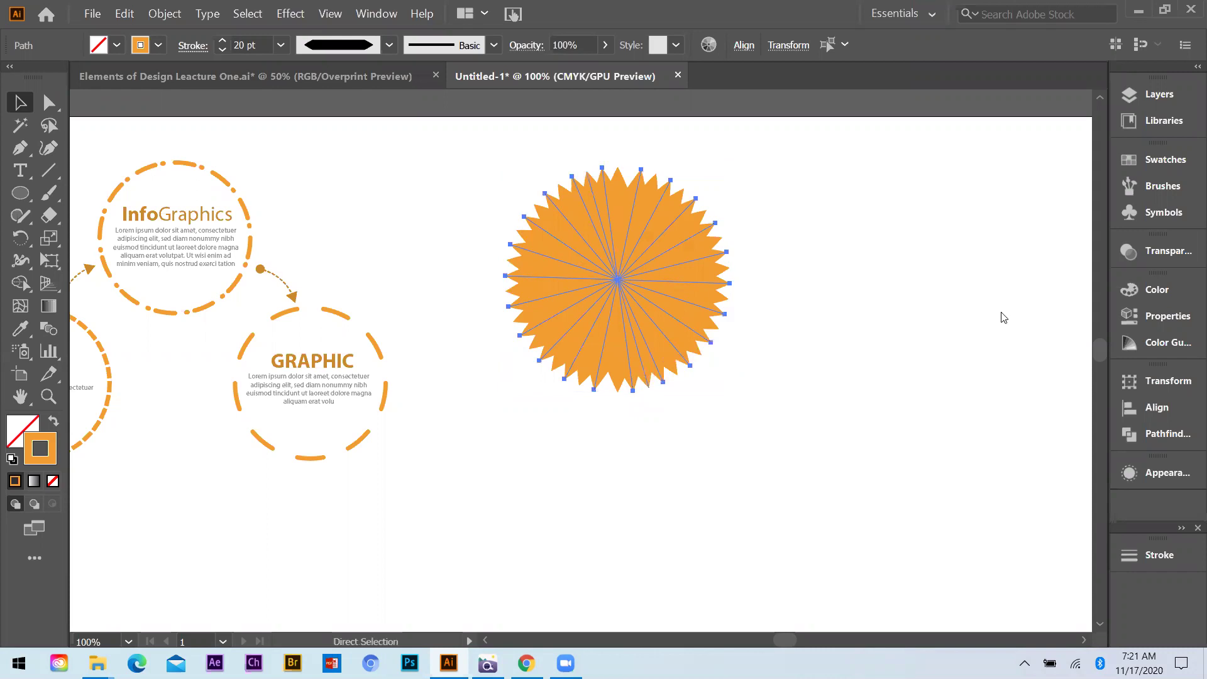
key(v)
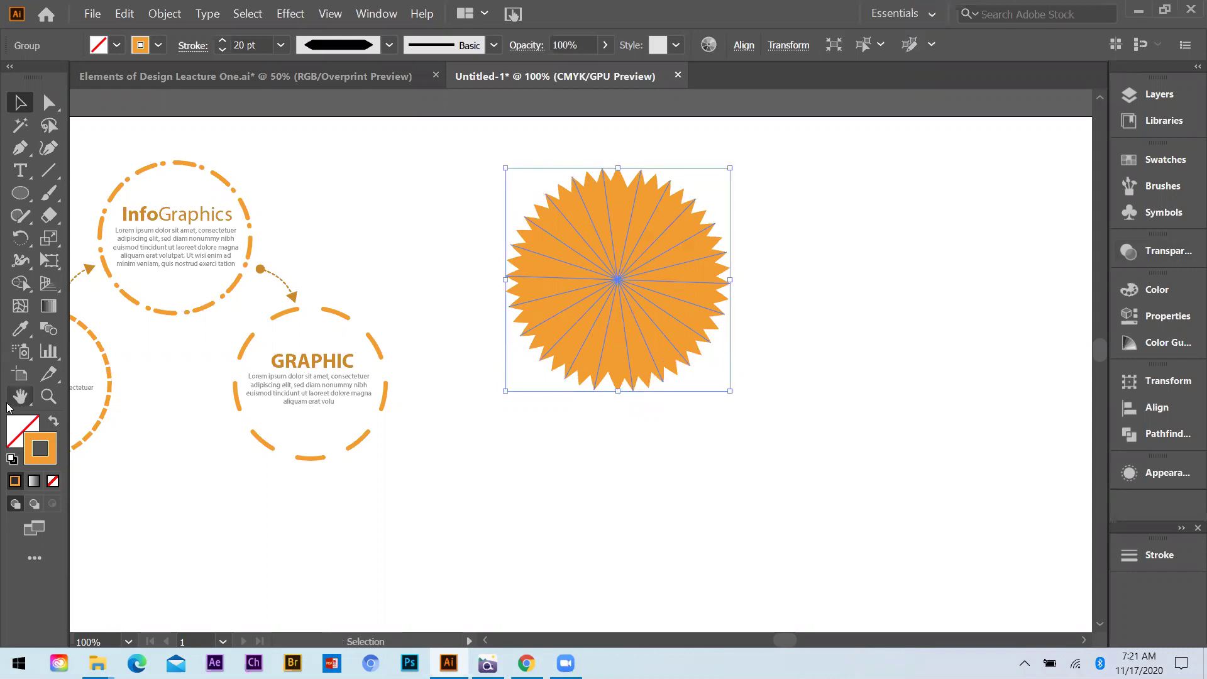
Change the grouped bars' stroke colour to a darker red-orange and deselect them.
double_click(41, 440)
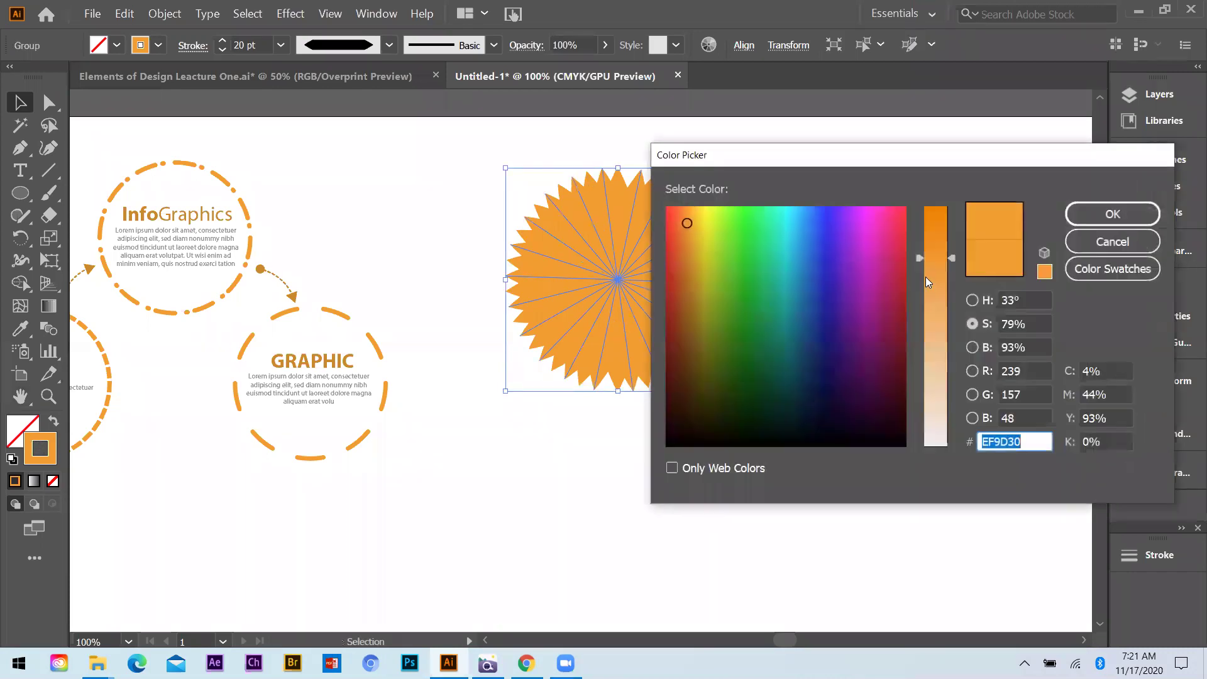
drag(688, 226, 679, 250)
click(1131, 223)
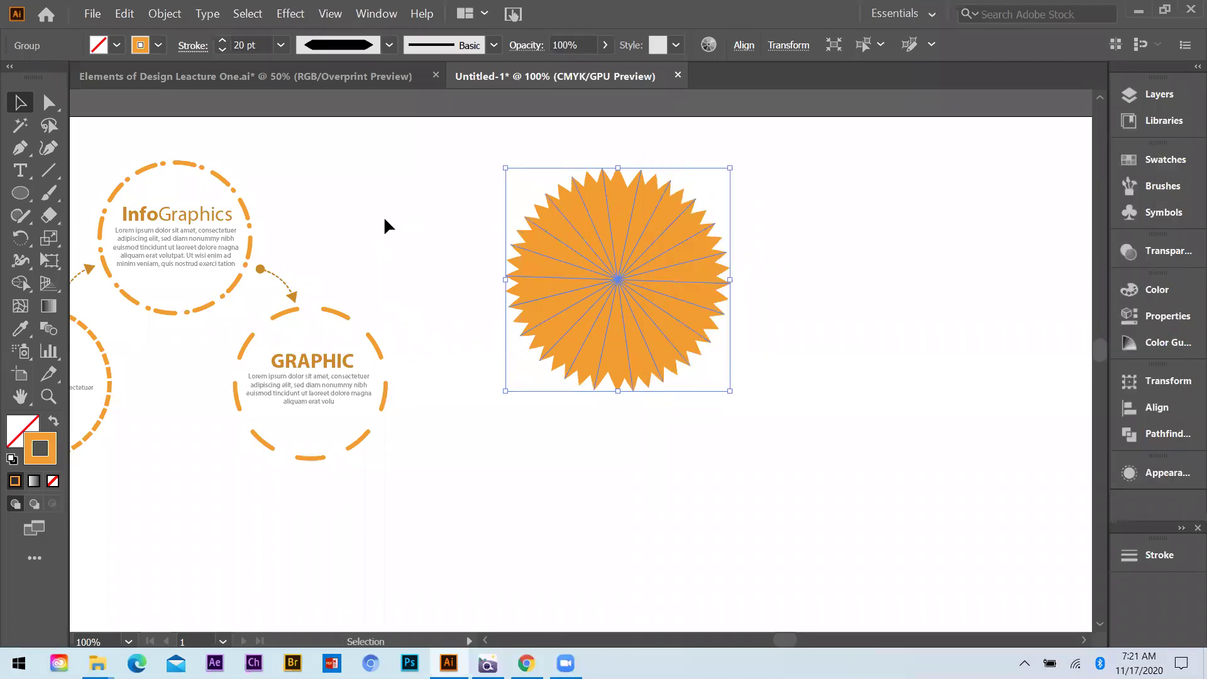
click(416, 221)
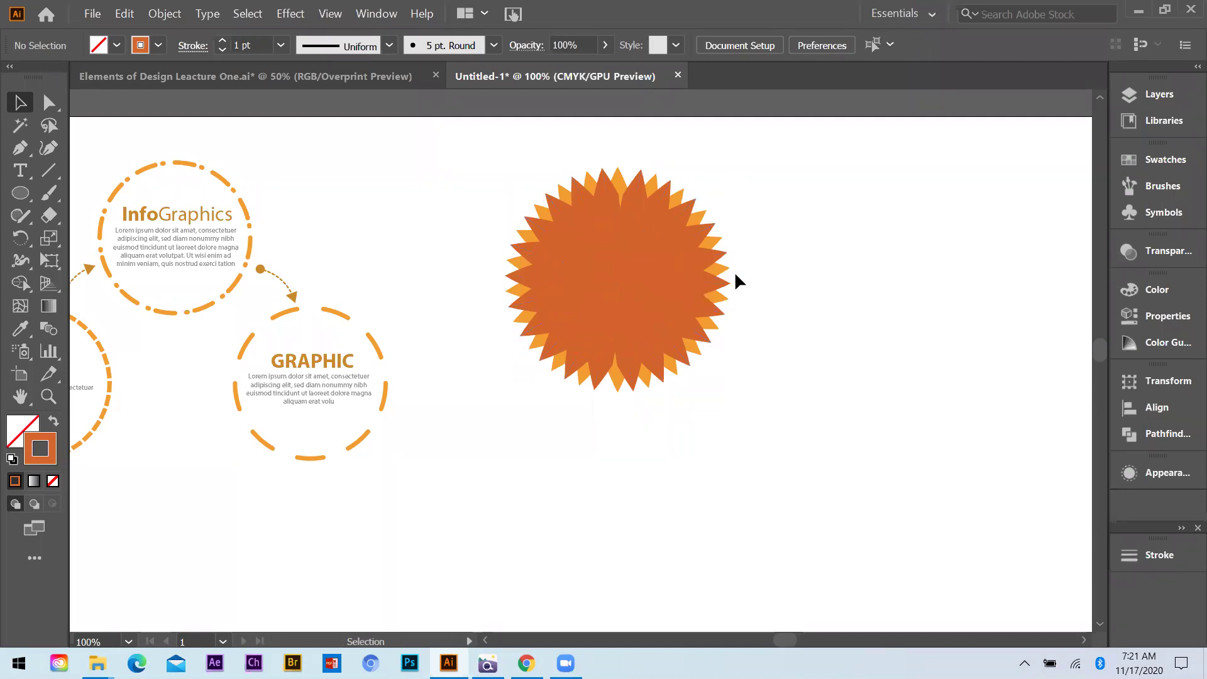
Try moving the red-orange group away from the starburst, and undo the moves and the group's colour change.
drag(700, 238, 836, 280)
key(ctrl+z)
drag(622, 258, 800, 283)
key(ctrl+z)
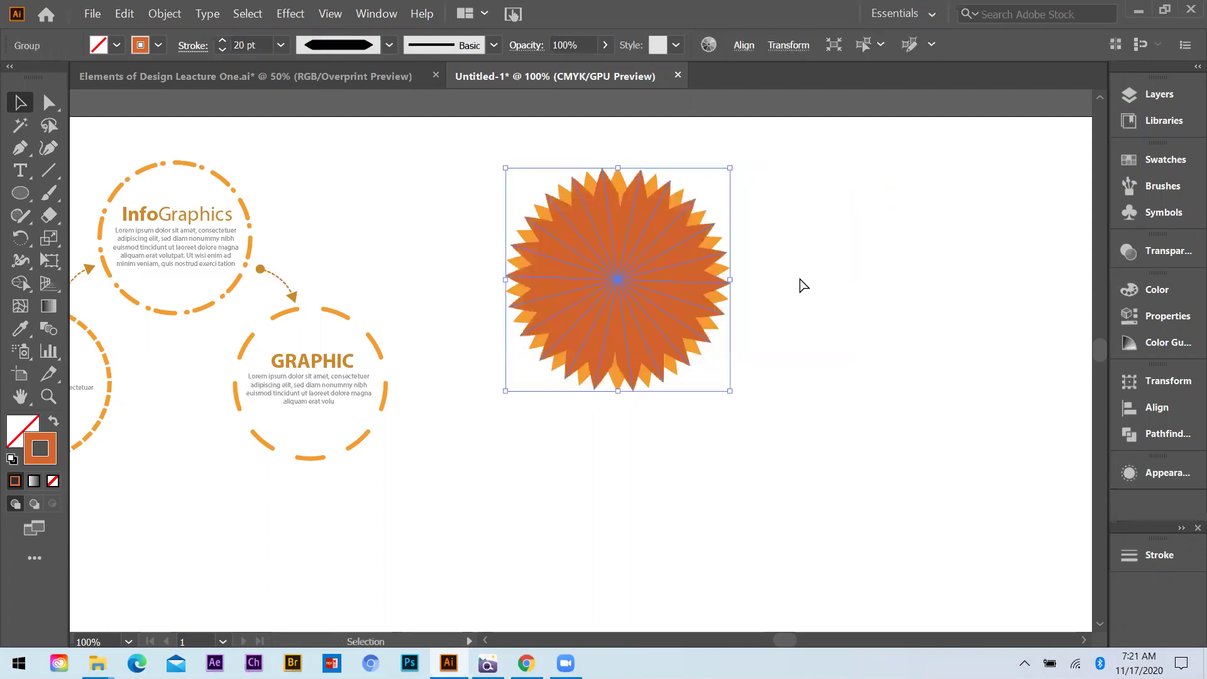
click(800, 279)
click(607, 185)
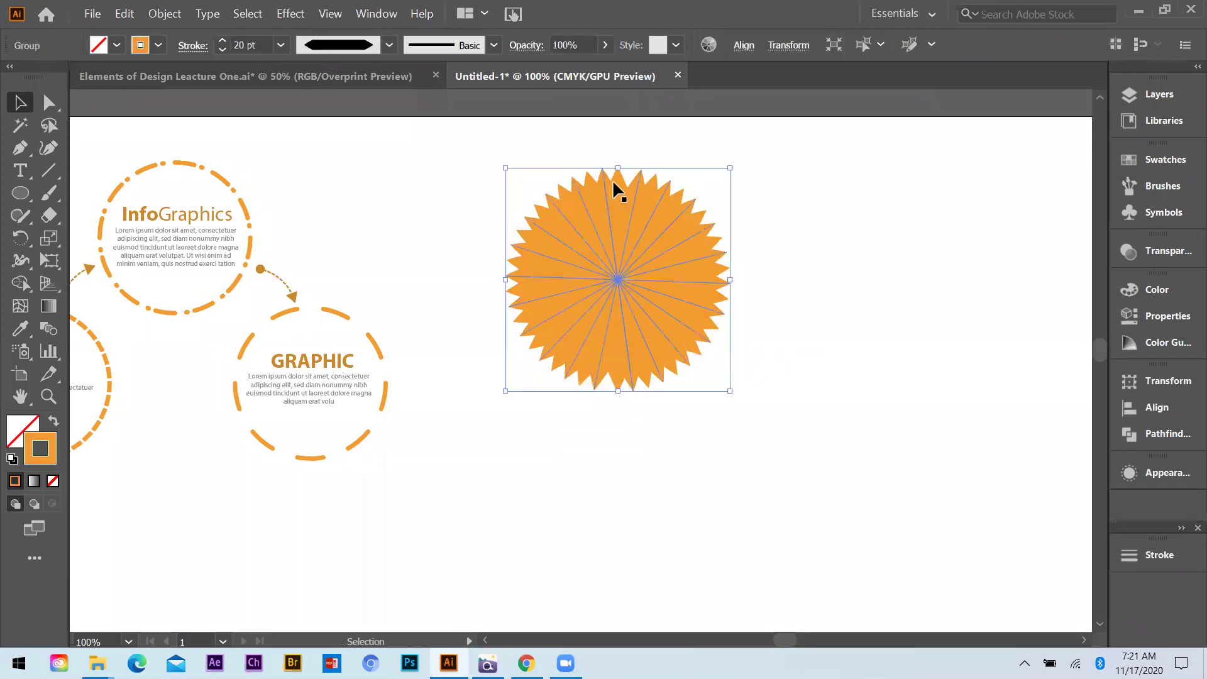
Set the stroke colour of the remaining ungrouped alternate bars to red-orange DB5B2E and group them.
click(780, 179)
drag(620, 184, 646, 377)
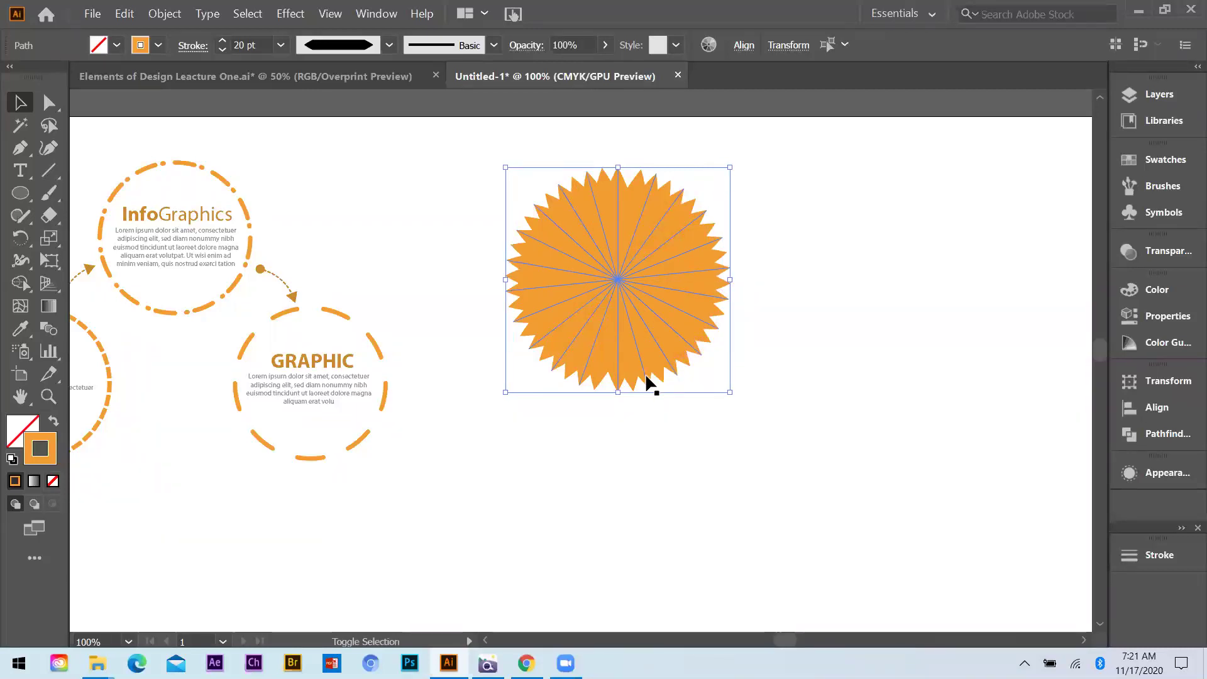
double_click(44, 442)
click(676, 239)
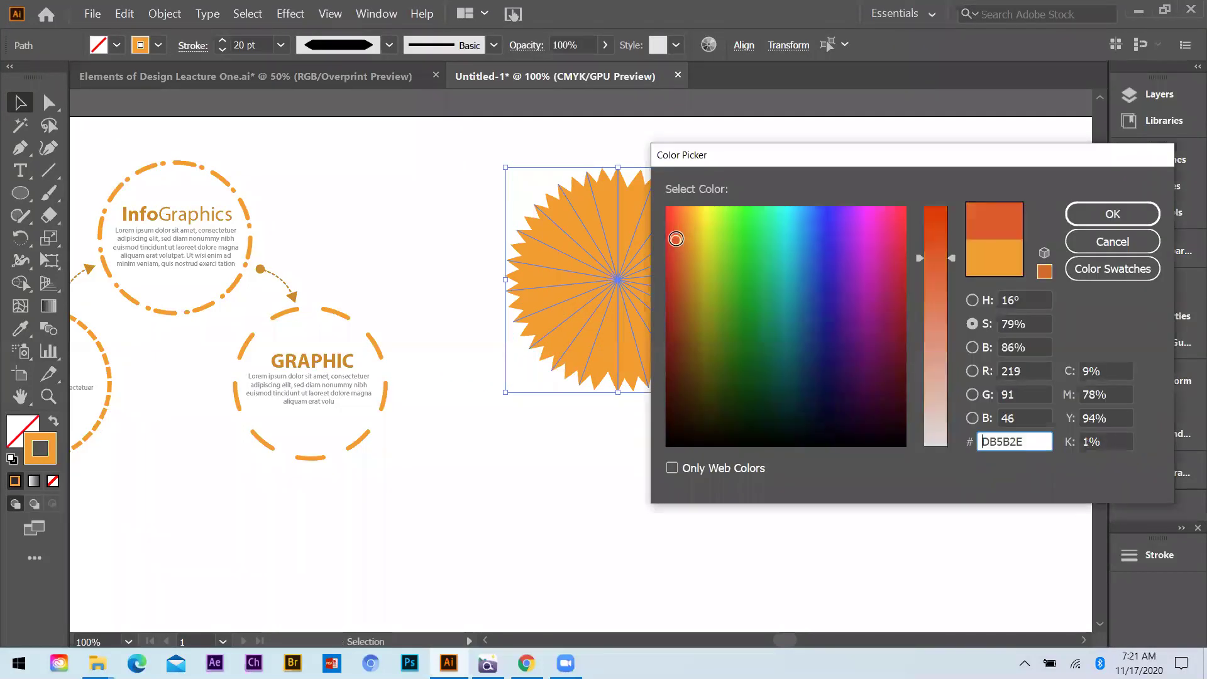
click(1111, 216)
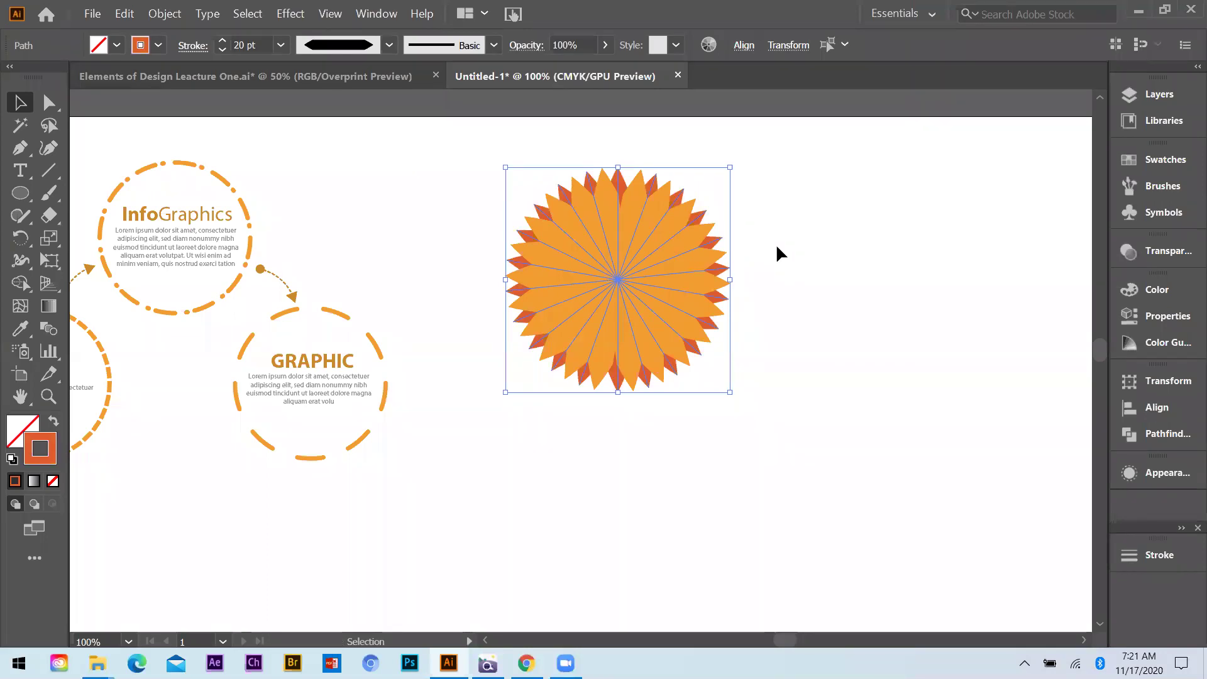
key(a)
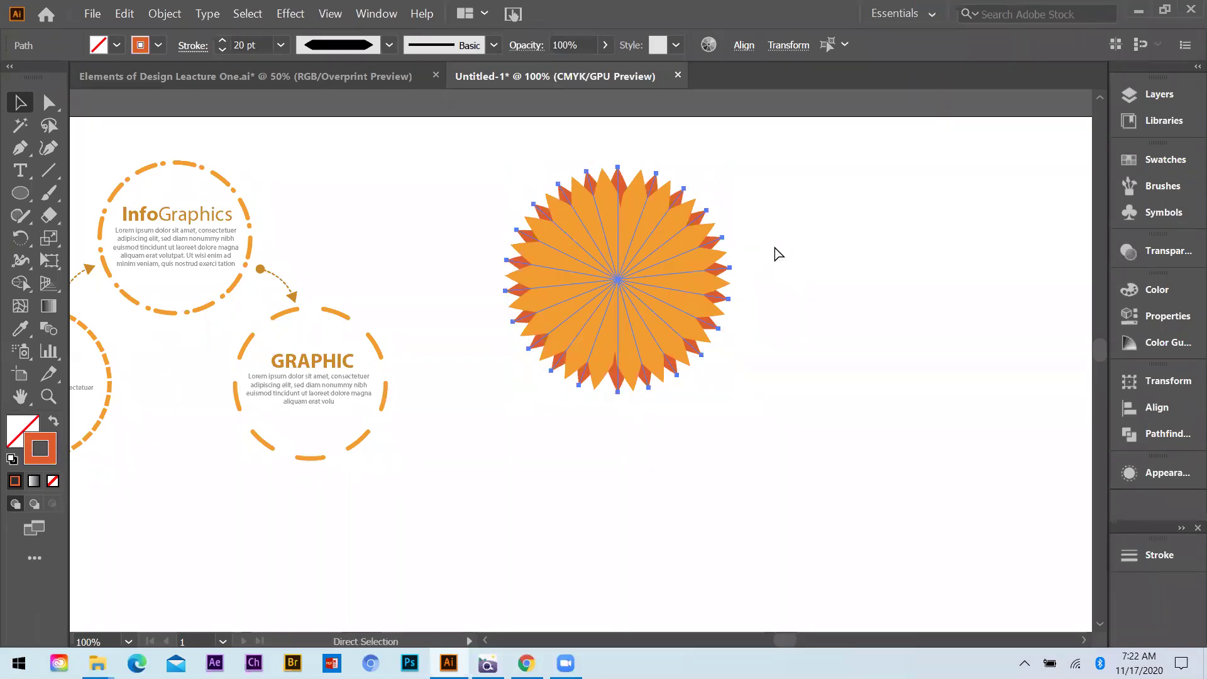
key(v)
click(754, 251)
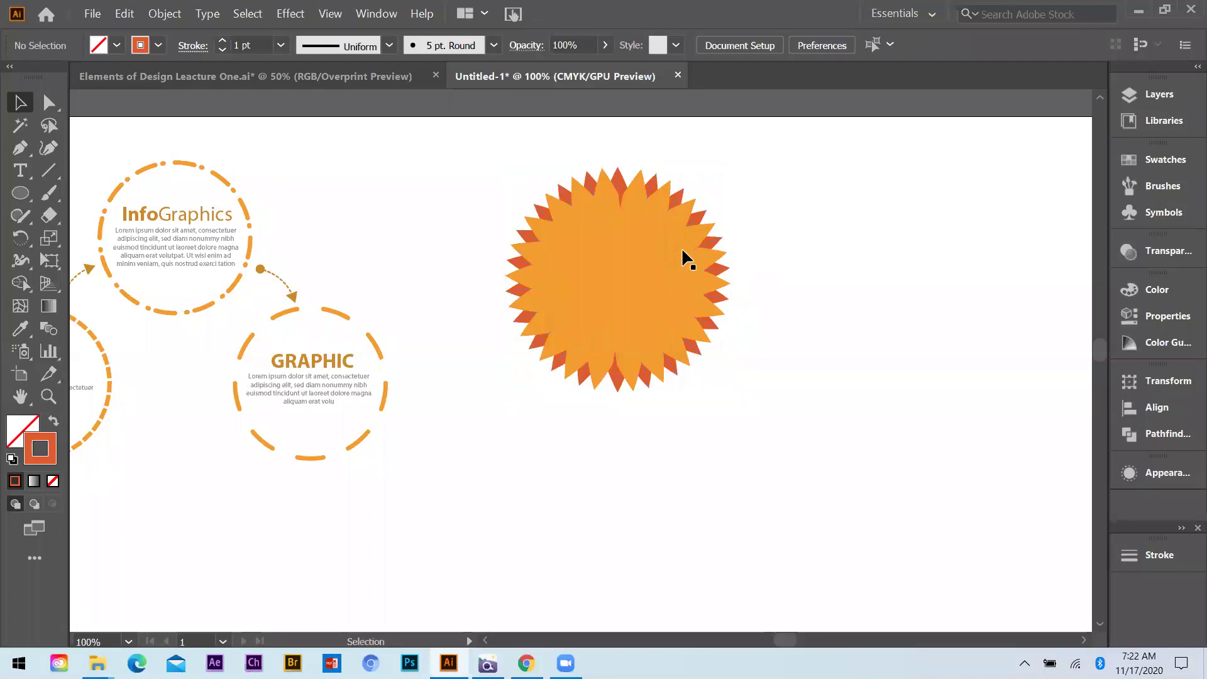
Try moving the front orange group aside from the starburst and undo each move.
drag(667, 241, 747, 247)
key(ctrl+z)
click(608, 255)
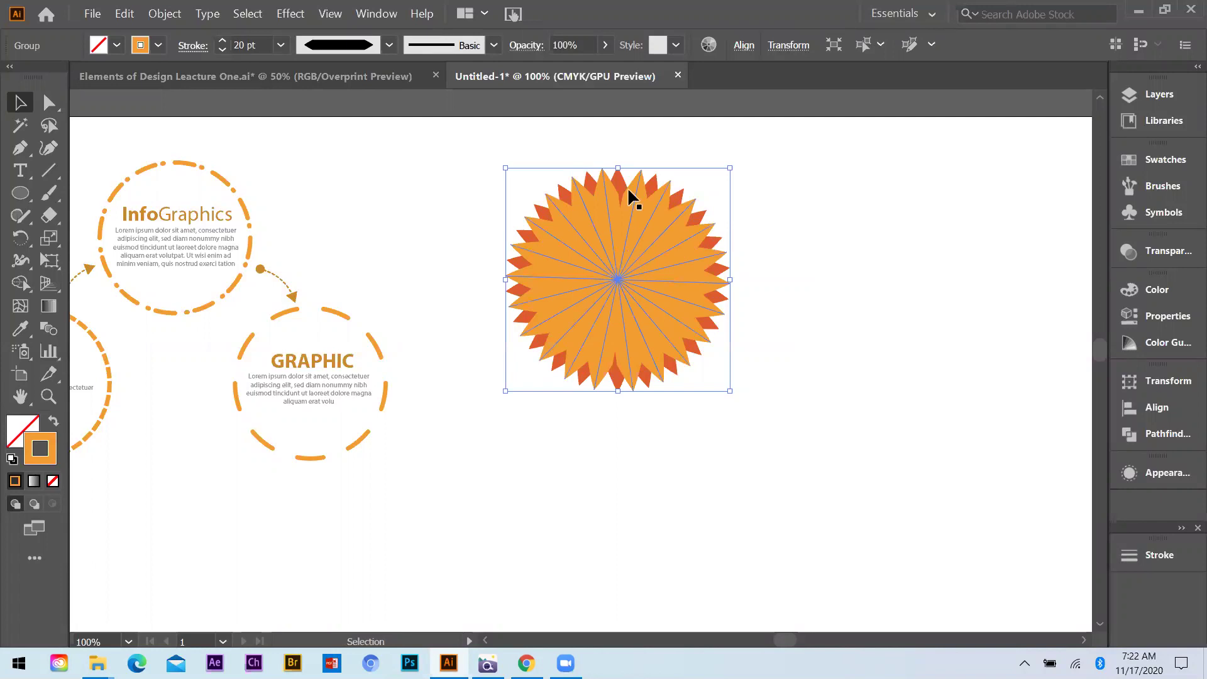
click(821, 202)
click(631, 228)
drag(651, 240, 809, 230)
key(ctrl+z)
click(833, 242)
Ungroup the red-orange bars behind the orange ones and deselect them.
drag(619, 177, 740, 221)
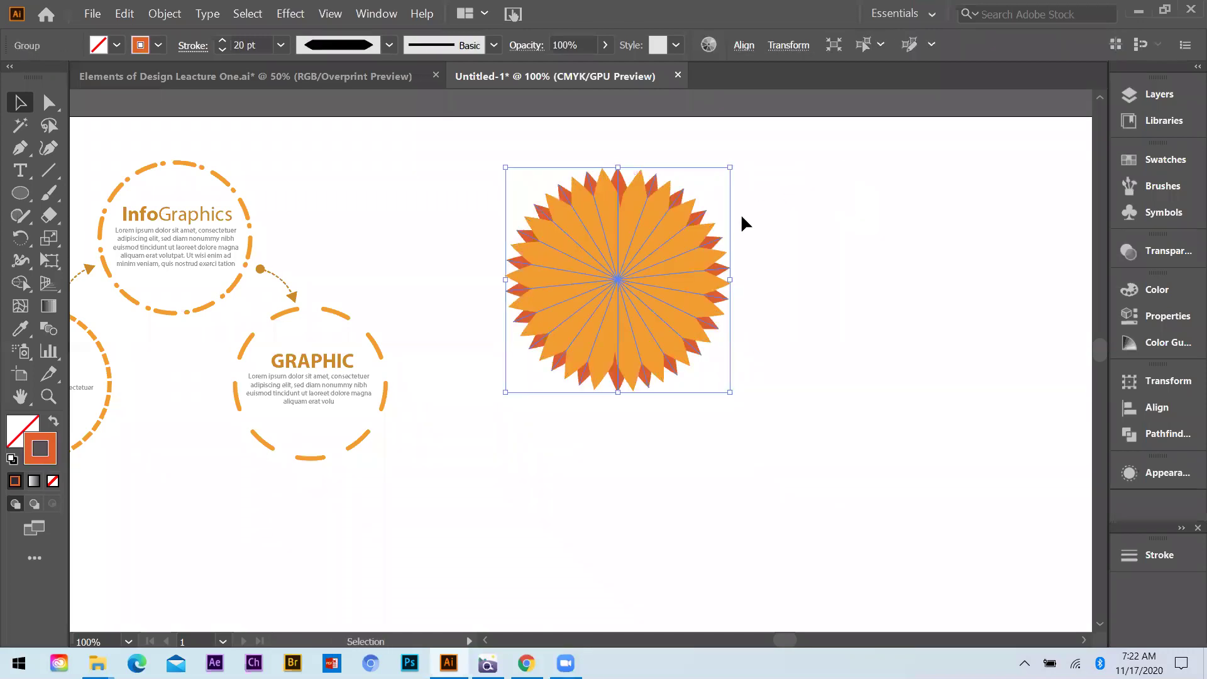
right_click(621, 183)
click(674, 300)
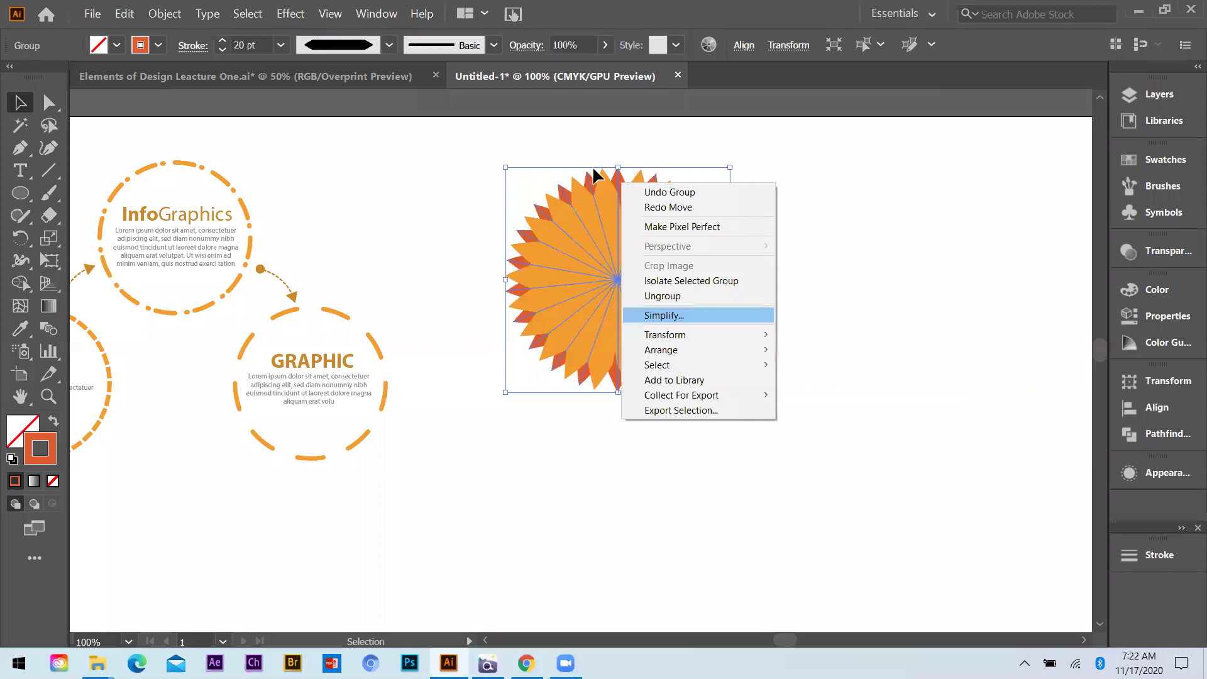
click(598, 171)
Select every second red-orange bar around the starburst and change the stroke colour to dark reddish brown.
click(617, 177)
shift+click(692, 210)
shift+click(710, 244)
shift+click(724, 268)
shift+click(719, 305)
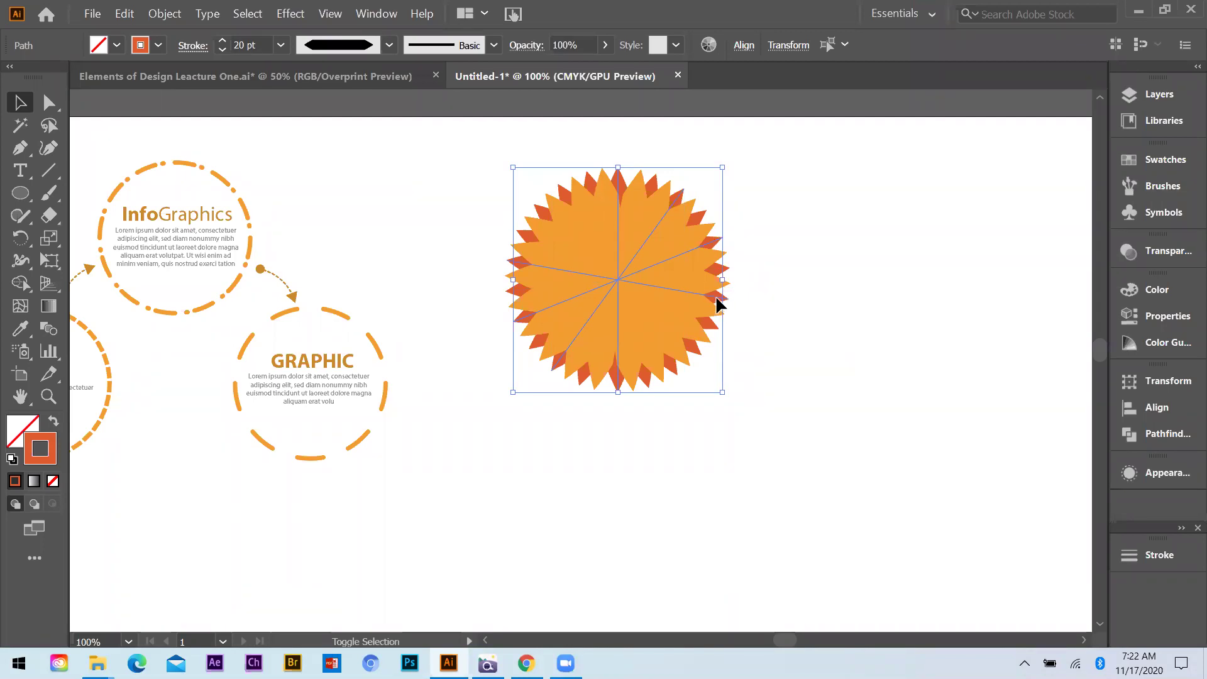
shift+click(696, 343)
shift+click(656, 372)
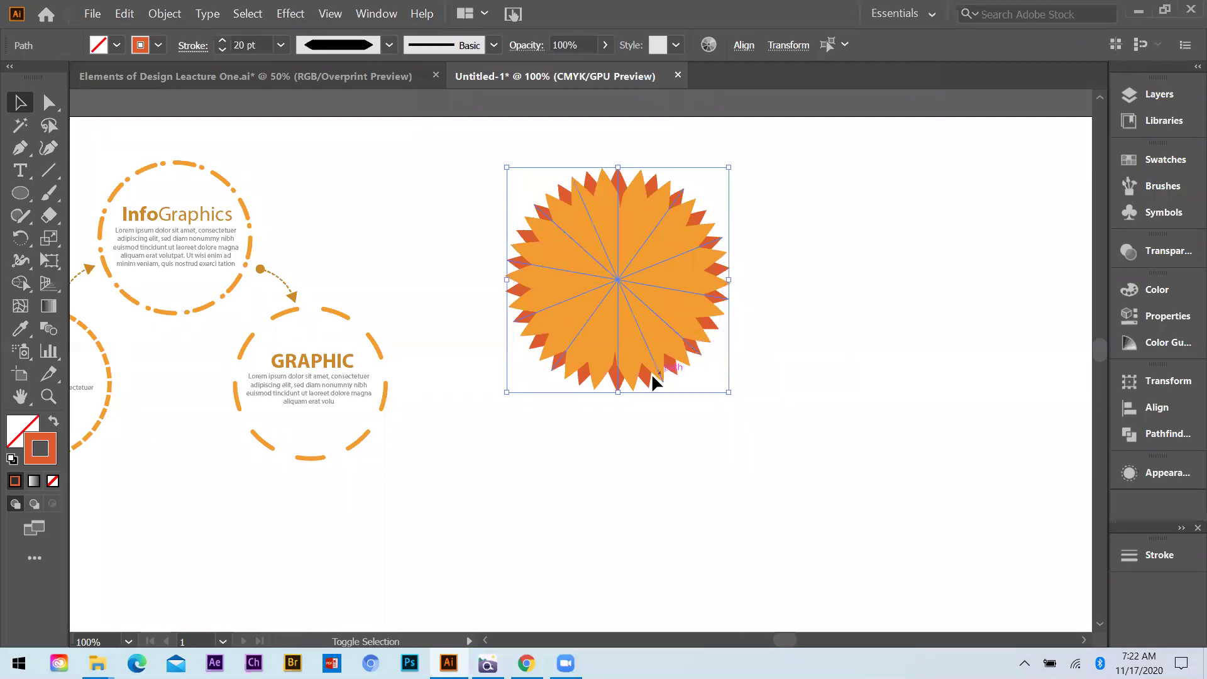
shift+click(649, 379)
drag(890, 271, 899, 231)
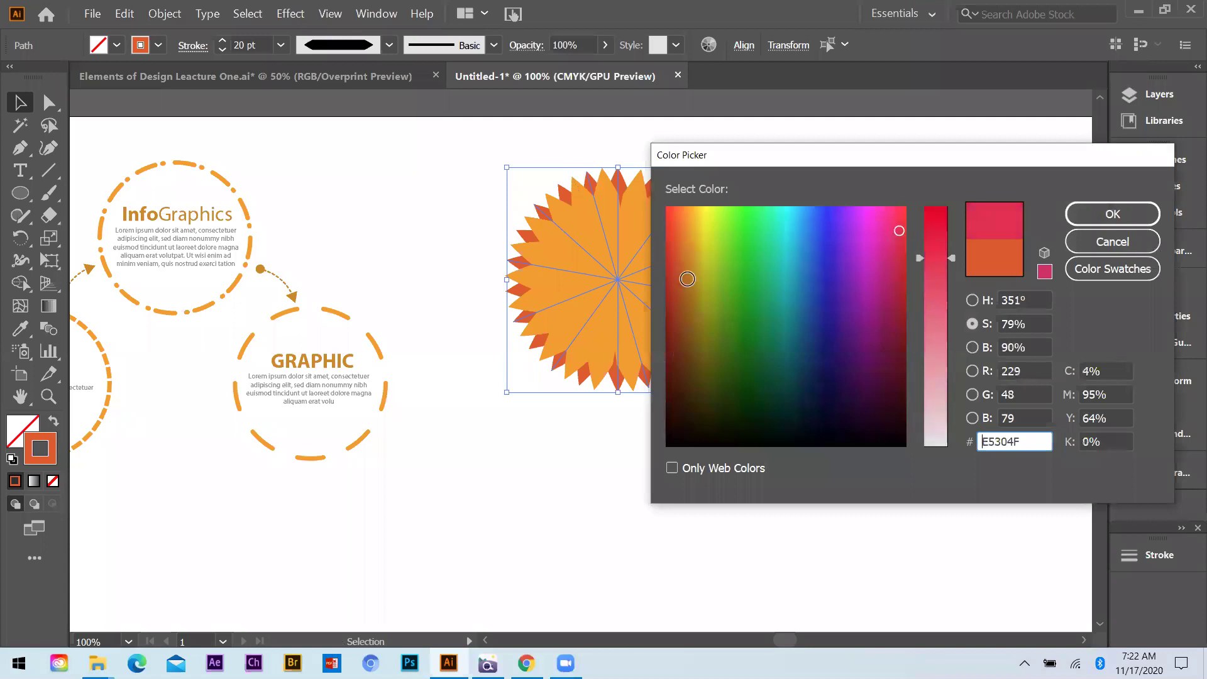
mouse_move(670, 219)
mouse_down()
mouse_move(687, 287)
mouse_move(671, 327)
mouse_up()
click(1112, 213)
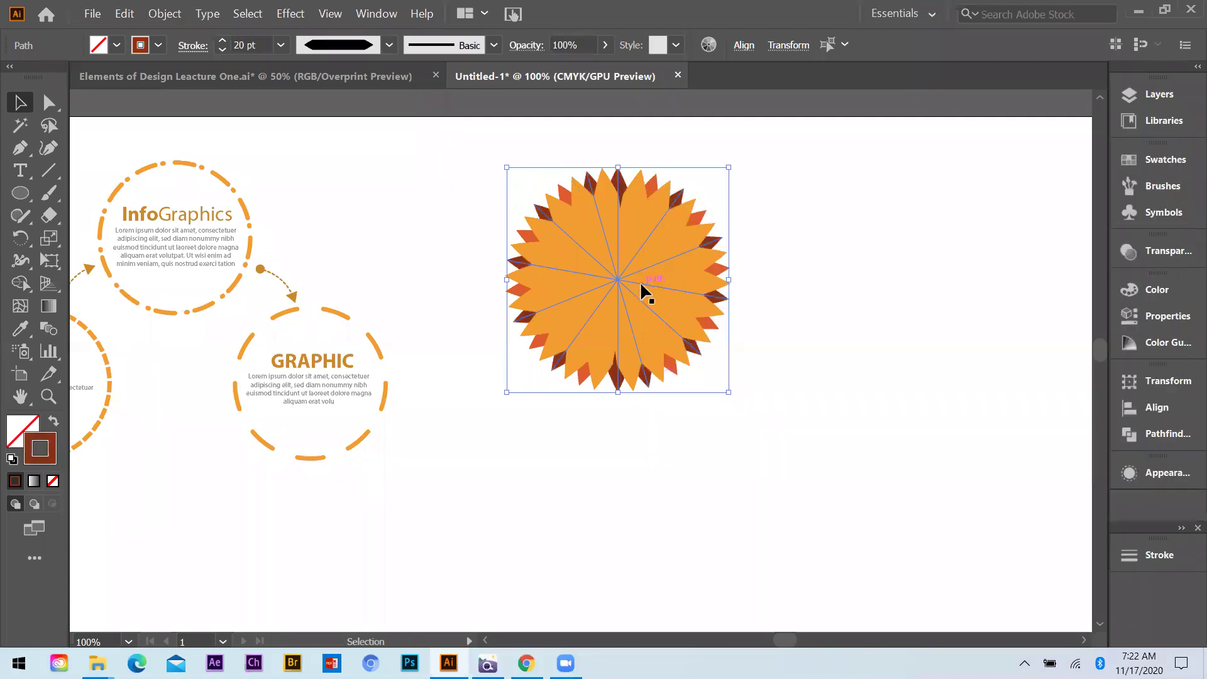
click(875, 339)
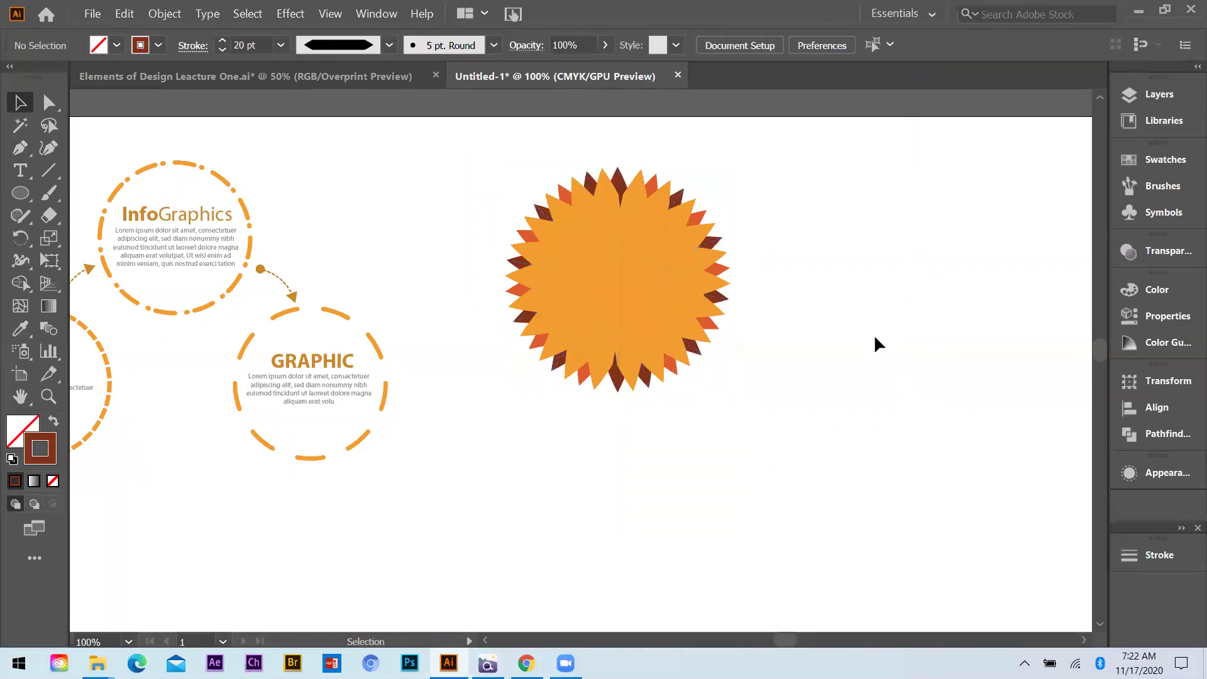
Select the dark brown bars around the starburst and bring them to the front, above the orange bars.
scroll(787, 315, down, 1)
scroll(723, 265, up, 1)
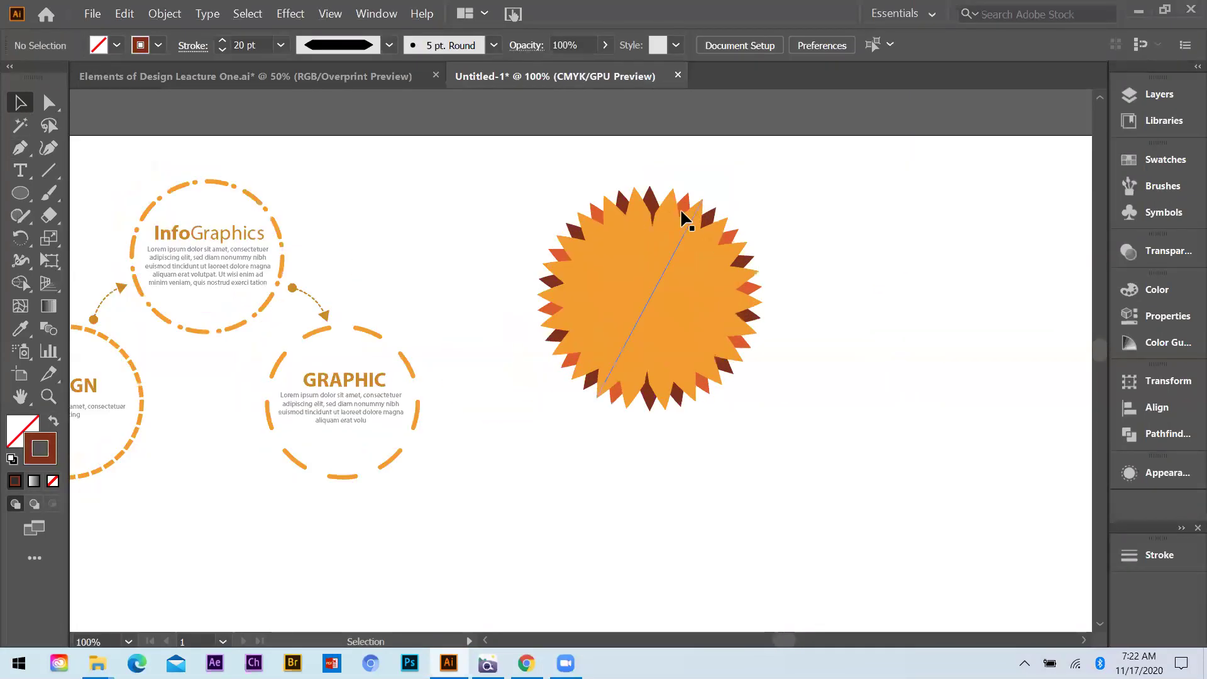
click(650, 200)
shift+click(574, 230)
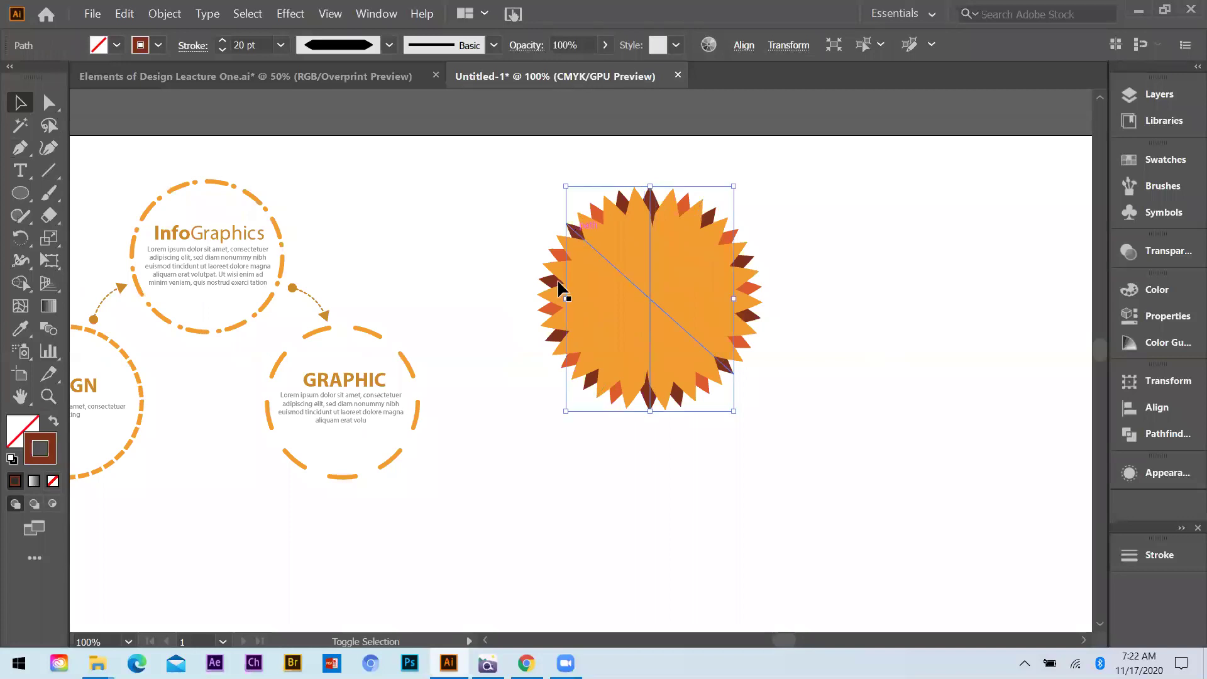
shift+click(546, 281)
shift+click(552, 337)
shift+click(589, 375)
shift+click(607, 384)
shift+click(667, 400)
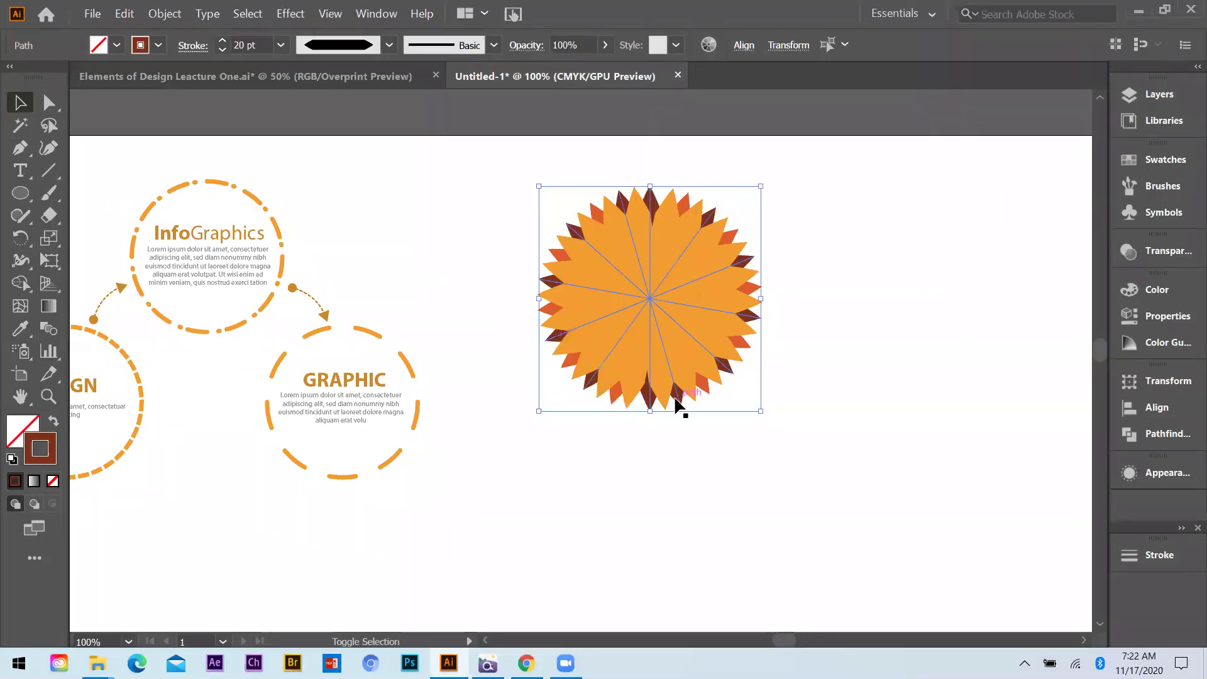
shift+click(676, 403)
key(a)
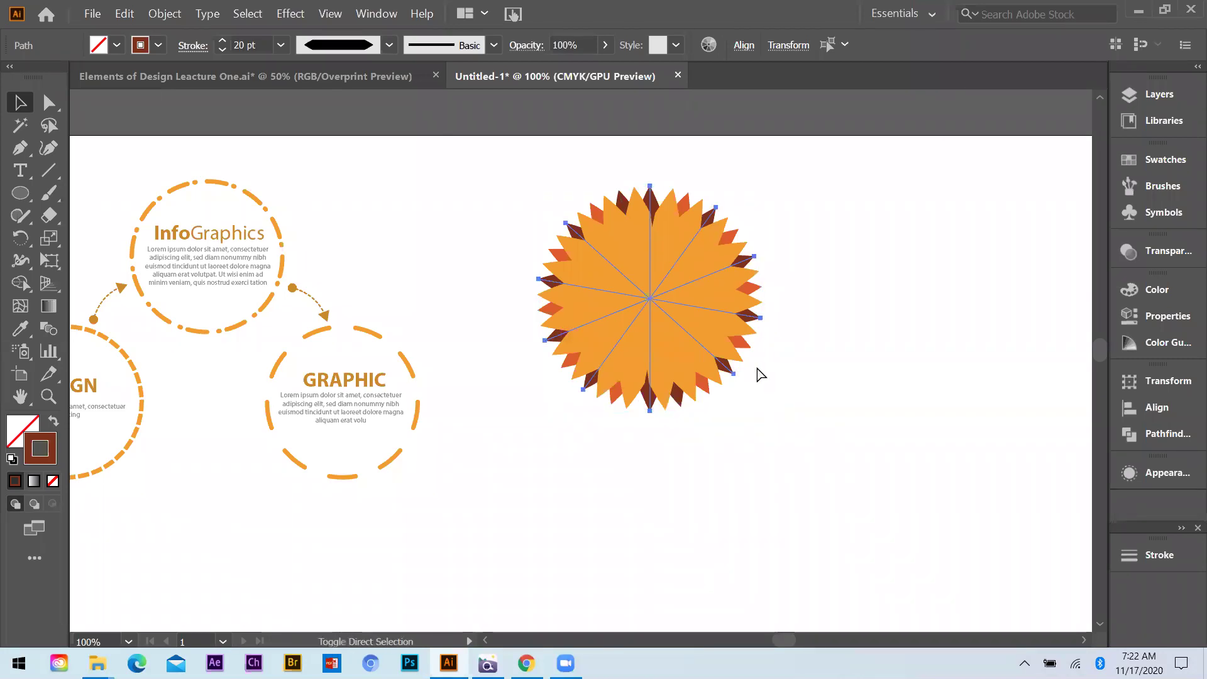
key(ctrl+shift+])
key(v)
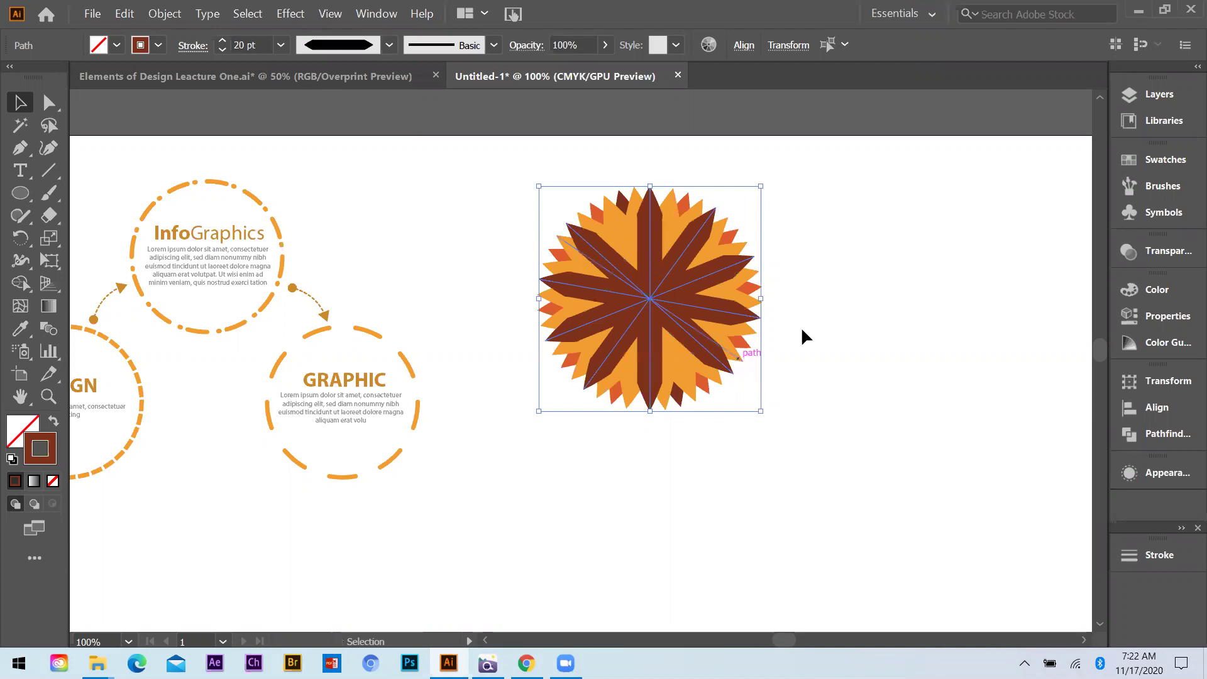
click(786, 375)
Select the whole starburst, enlarge it slightly in proportion about its centre, and deselect it.
scroll(800, 367, down, 2)
scroll(830, 378, up, 2)
drag(499, 170, 733, 433)
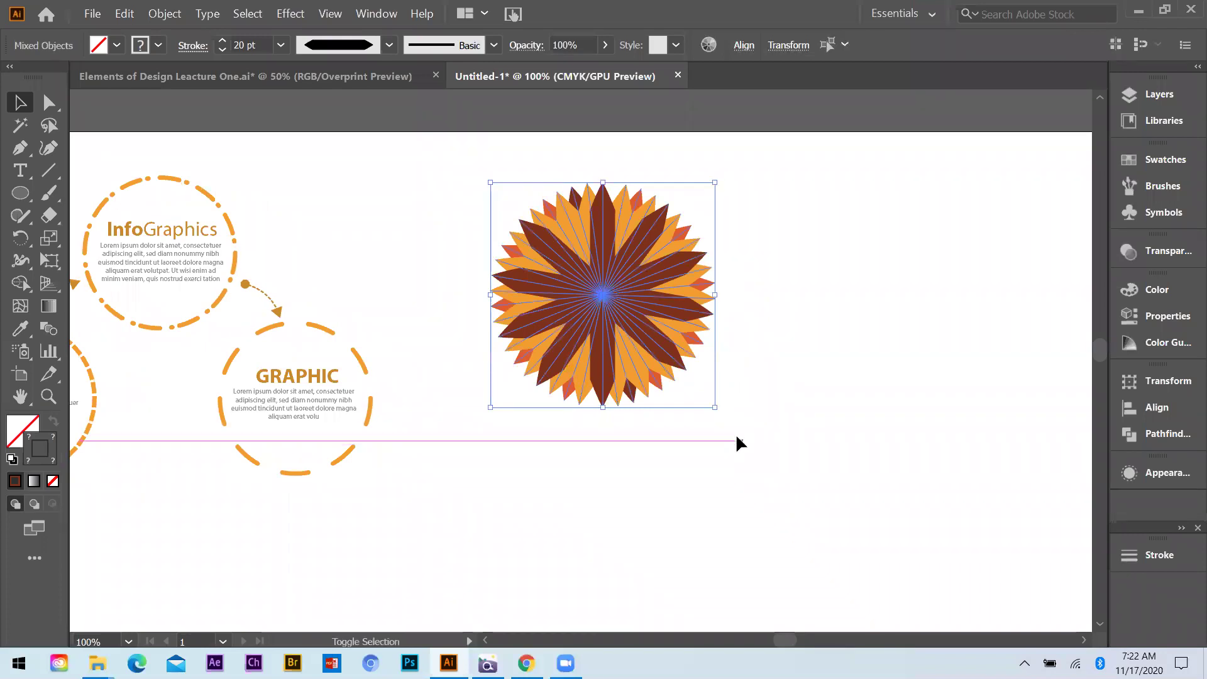
drag(715, 407, 723, 416)
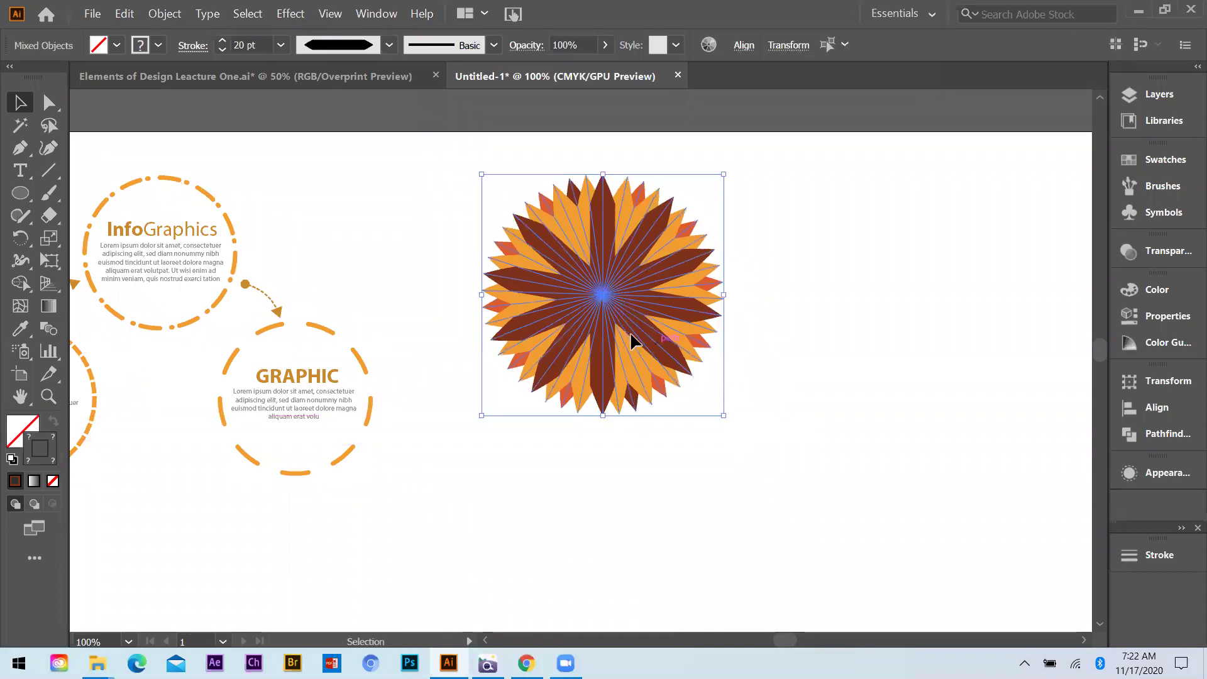
click(747, 337)
scroll(739, 289, down, 1)
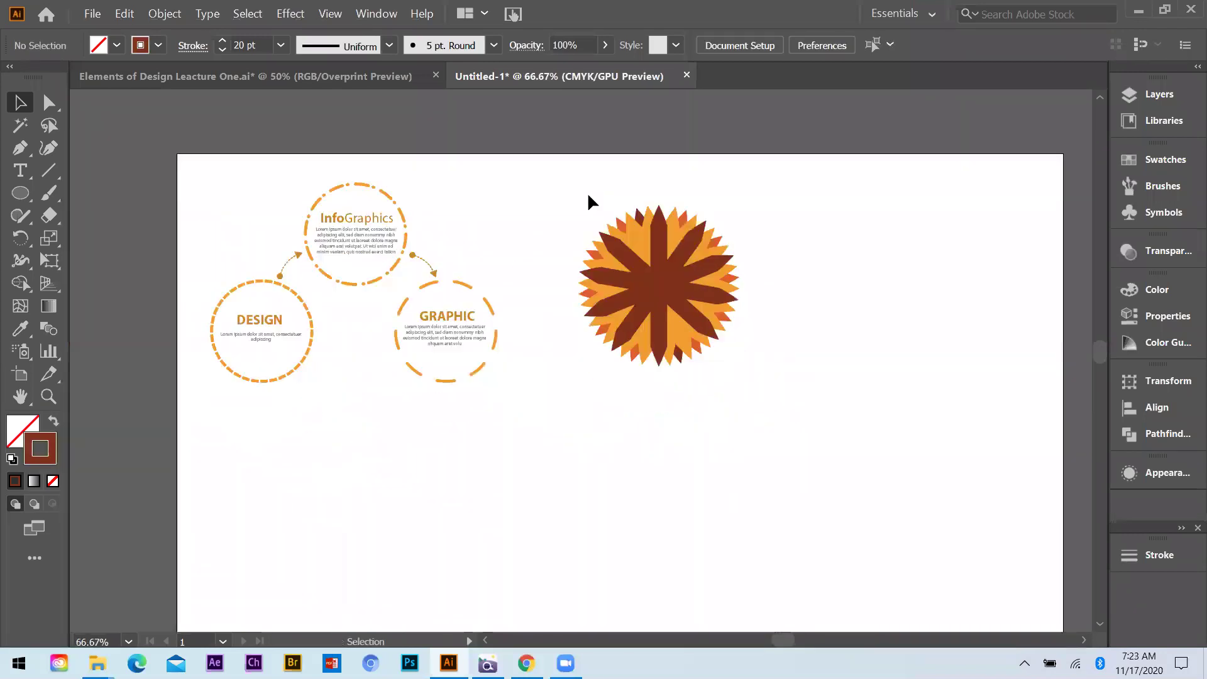
Select all the starburst's bars and move them closer to the circle infographic, then deselect them.
scroll(616, 334, down, 1)
scroll(710, 348, up, 1)
drag(542, 188, 721, 368)
drag(621, 291, 568, 308)
drag(569, 312, 565, 315)
scroll(497, 351, down, 1)
click(496, 351)
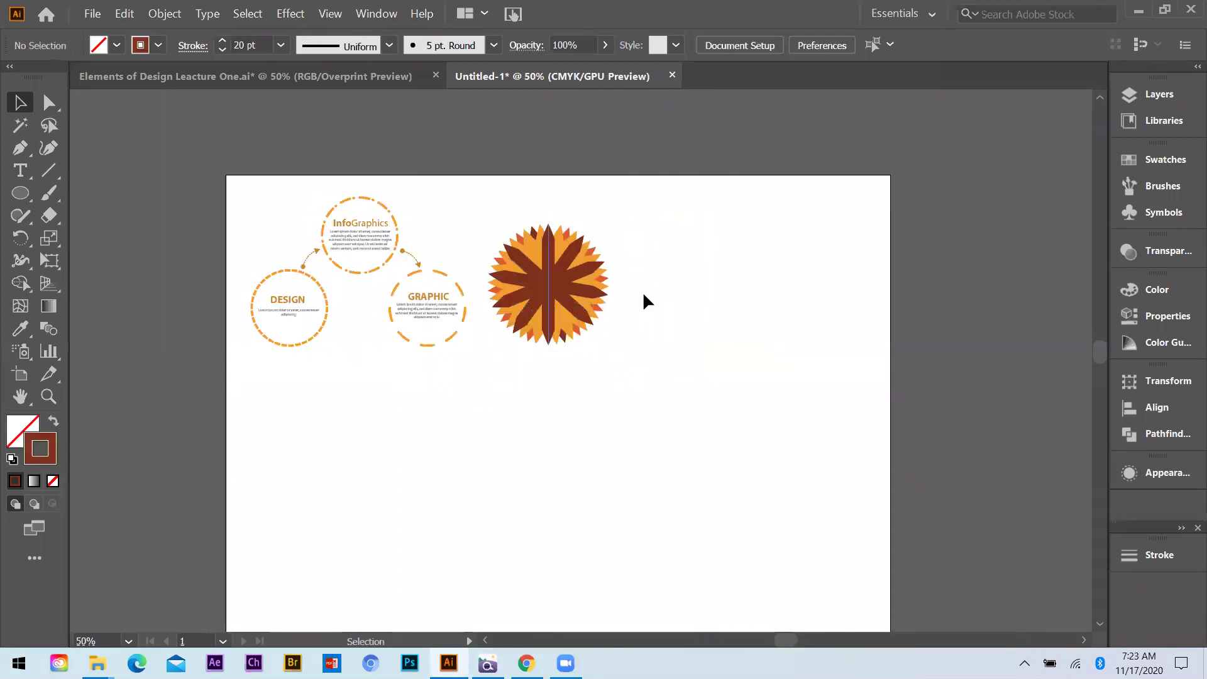
Draw a straight horizontal line with the Pen tool across the full artboard width, just below the infographic and starburst.
key(ctrl+equal)
click(22, 147)
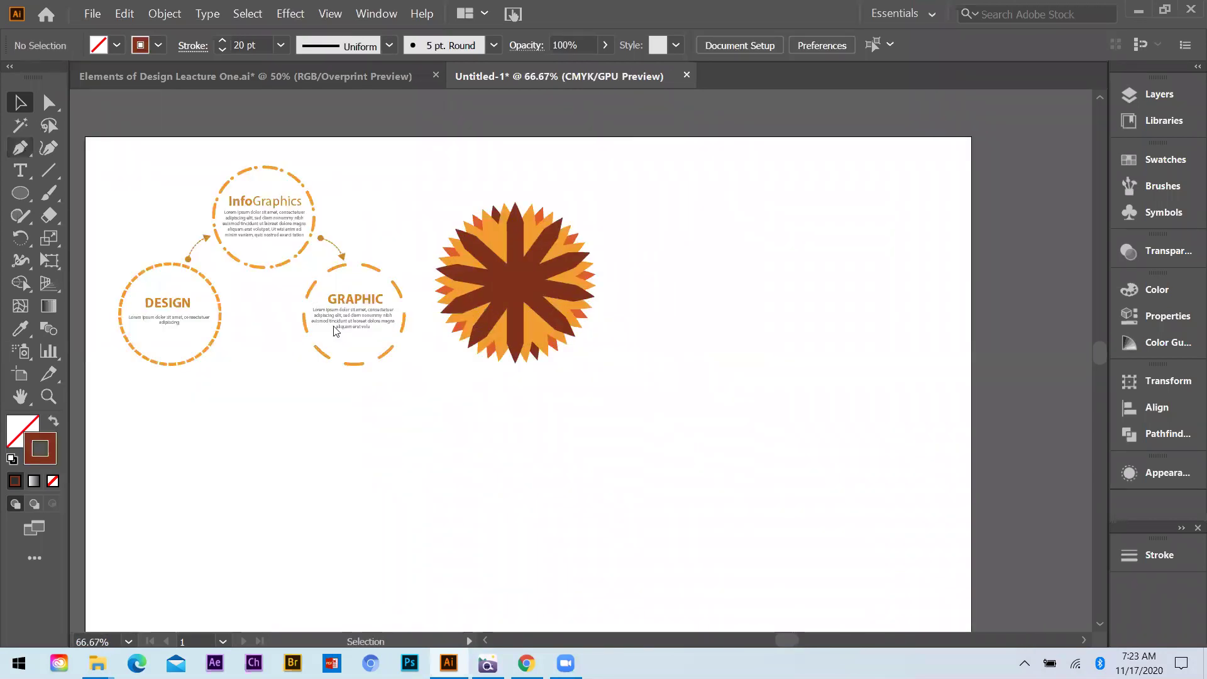
scroll(477, 356, down, 1)
click(183, 364)
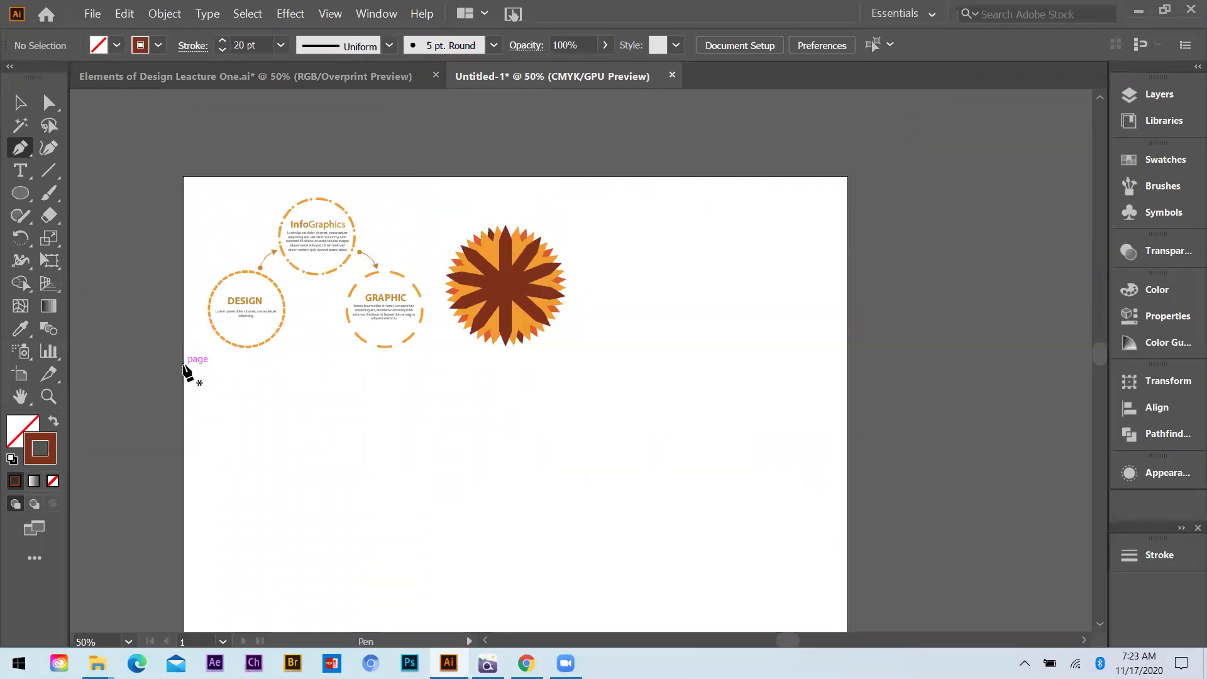
click(845, 365)
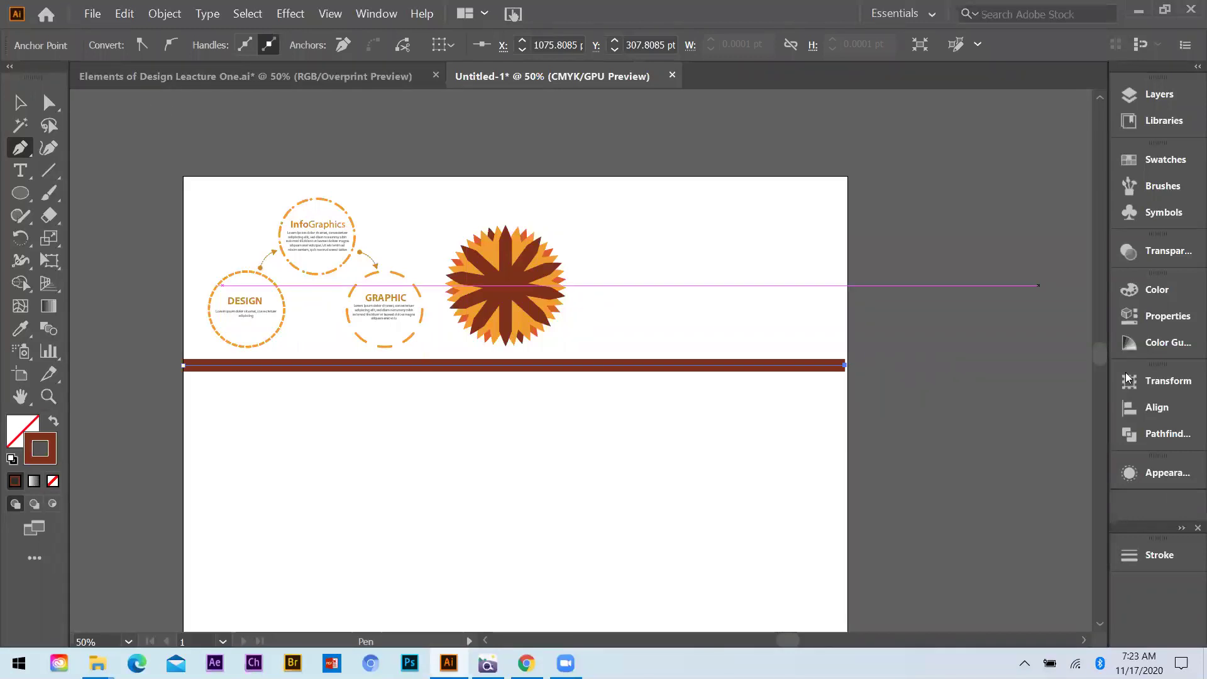
Make the horizontal divider a dashed line with a stroke weight of 1 pt.
click(1129, 555)
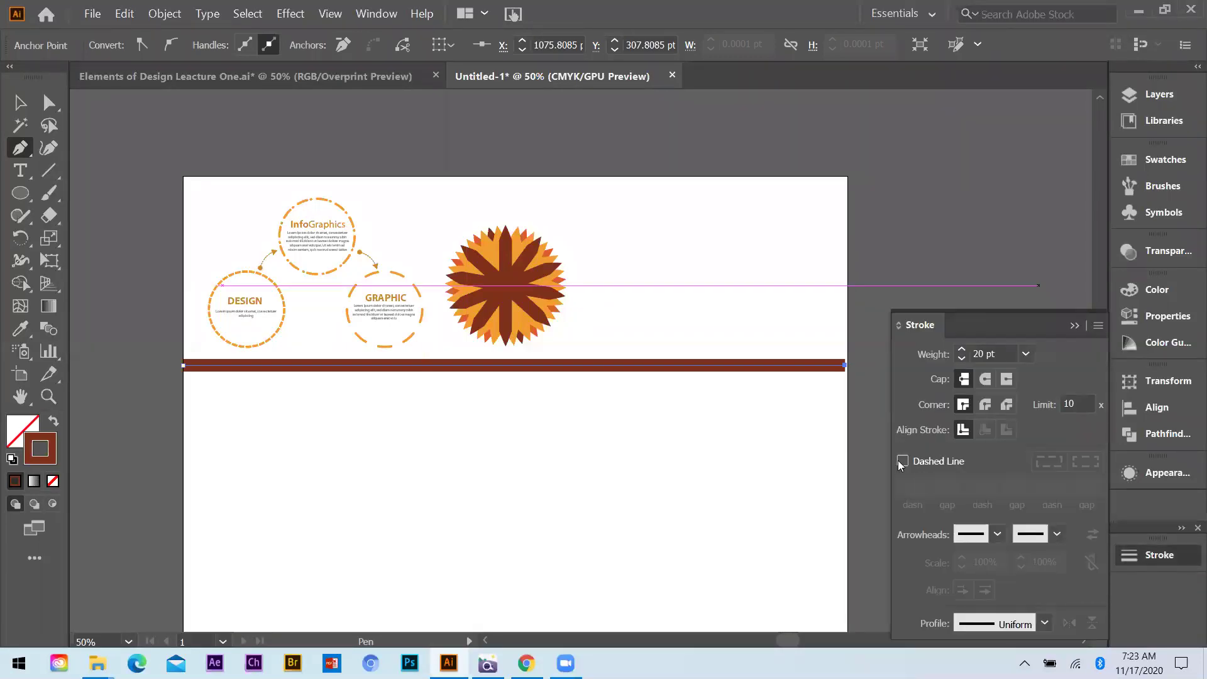
click(903, 461)
click(1025, 354)
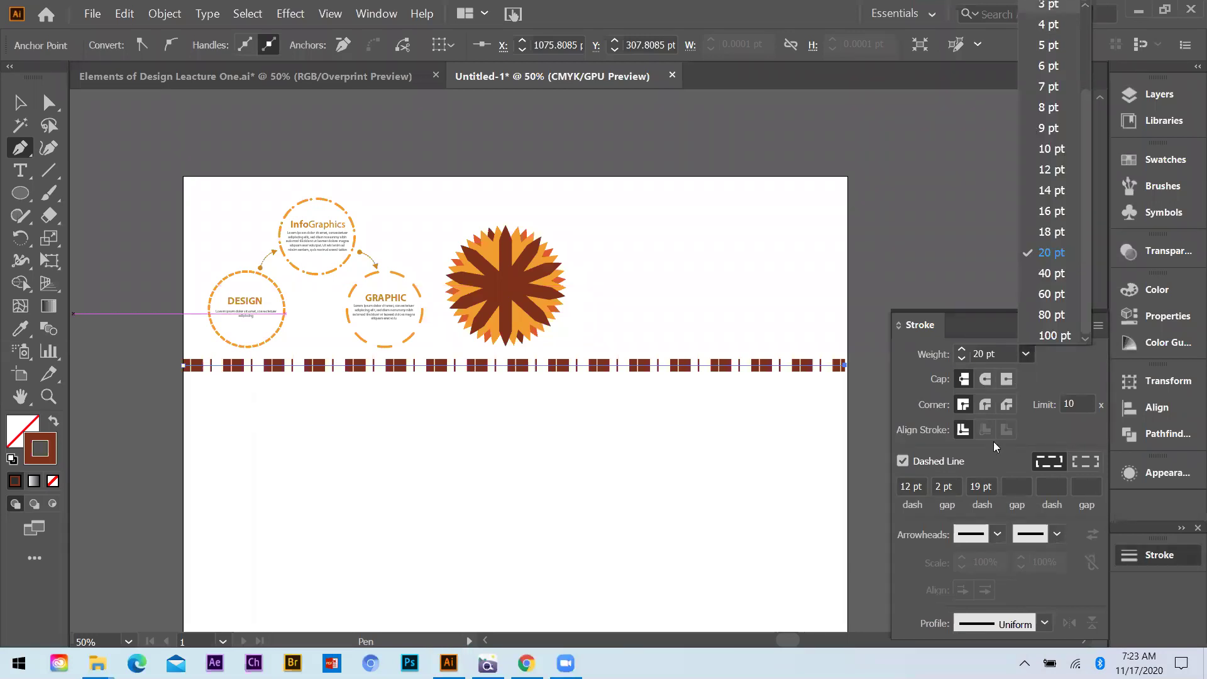
scroll(1071, 164, up, 5)
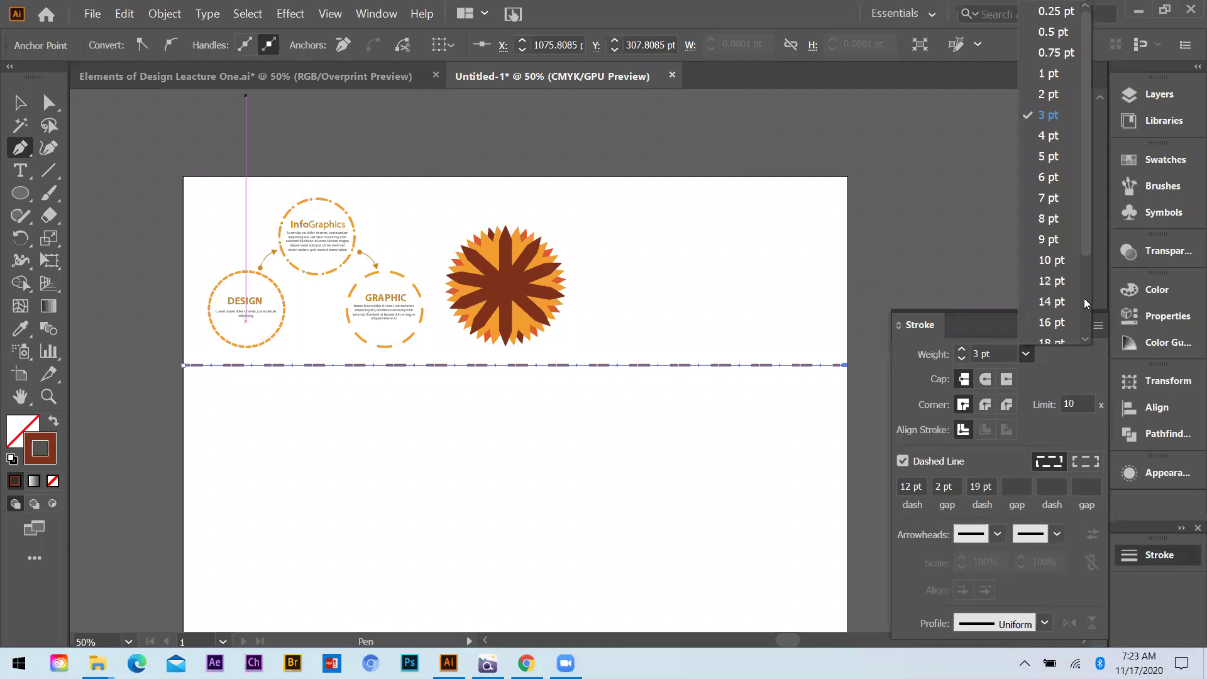
click(1053, 74)
Set the divider's first dash to 4 pt and its first gap and second dash to 0 pt.
double_click(976, 486)
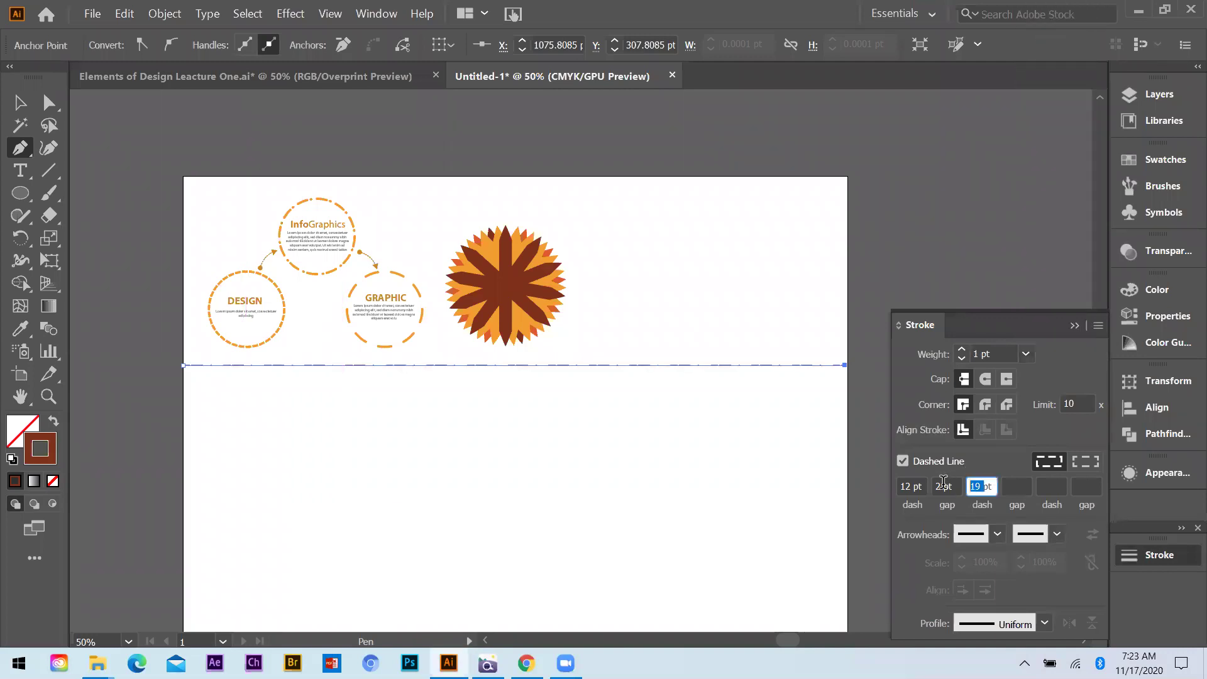
text(0)
double_click(943, 486)
text(0)
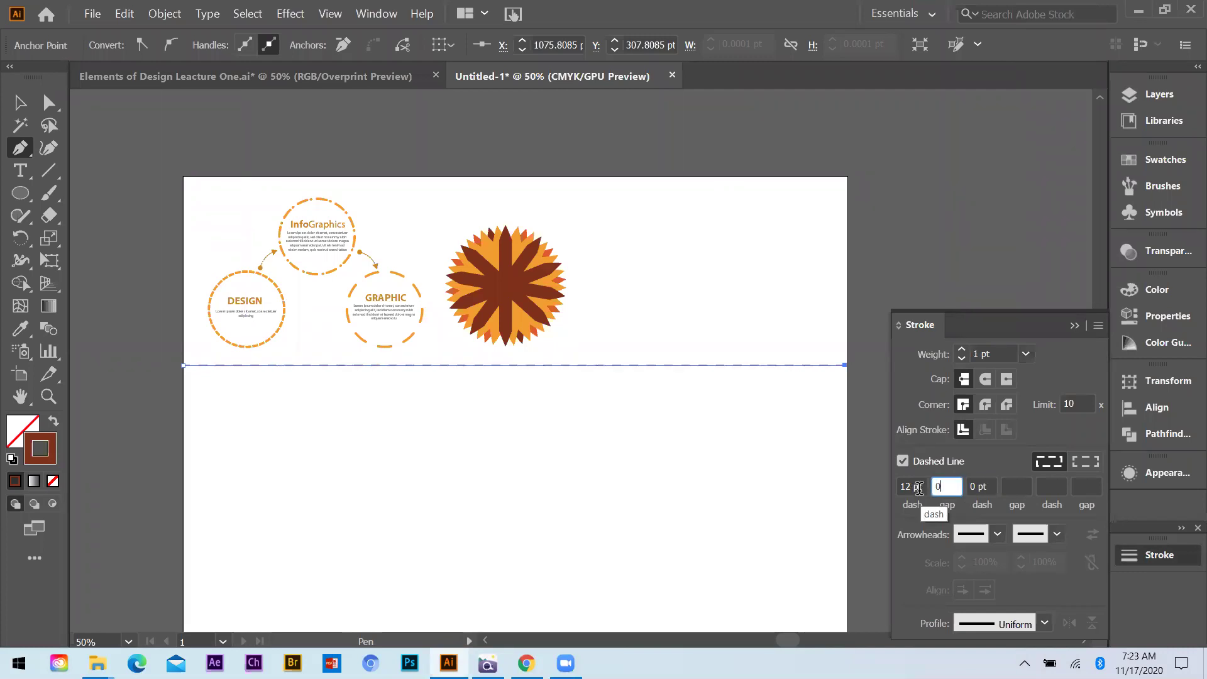
double_click(911, 486)
text(6)
key(Return)
text(4)
key(Return)
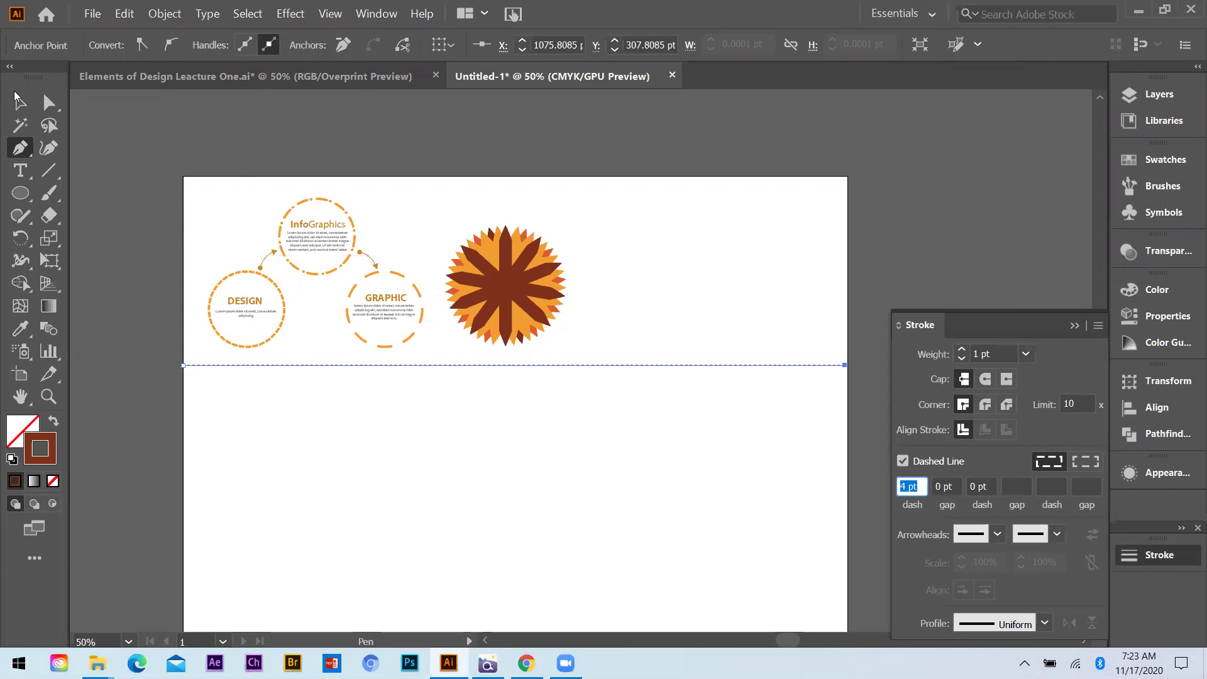
Move the dashed divider slightly lower to leave room beneath the infographic and starburst.
click(19, 101)
click(549, 395)
drag(559, 365, 513, 397)
Place copies of the InfoGraphics title below the circle infographic and below the starburst, above the dashed divider.
key(ctrl+plus)
key(t)
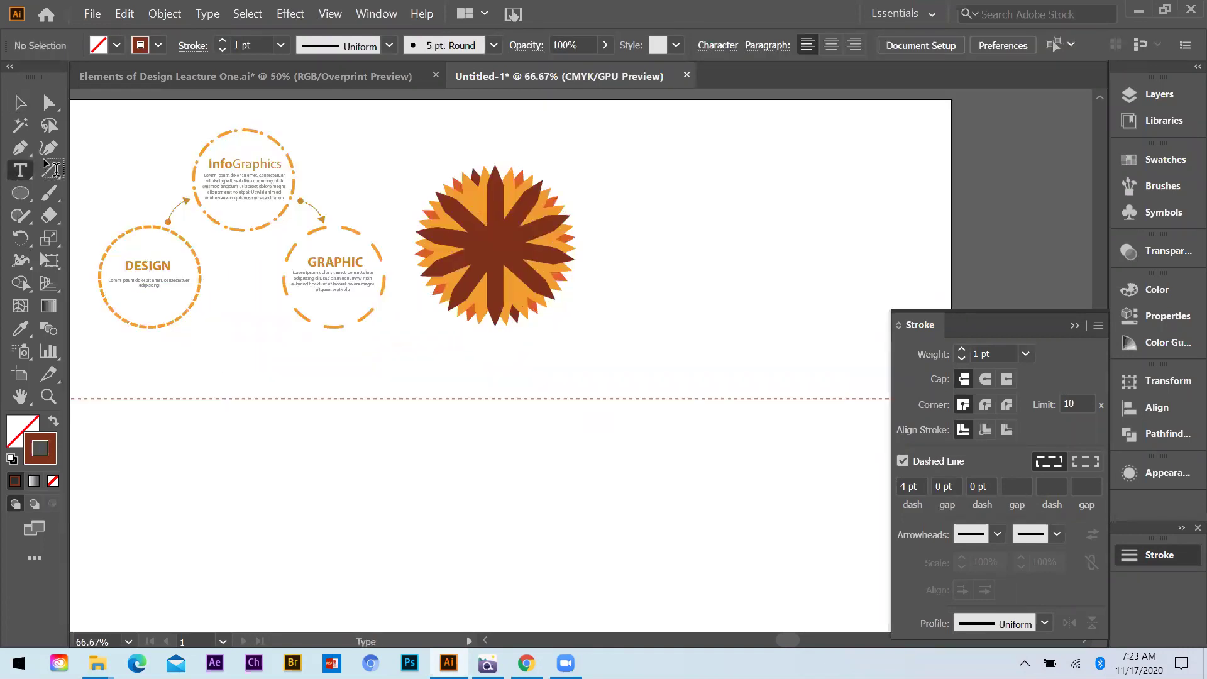
click(19, 104)
drag(337, 269, 252, 352)
key(Escape)
drag(247, 161, 504, 386)
click(309, 414)
Replace the text of the title copy below the starburst with "MOTIVE".
key(t)
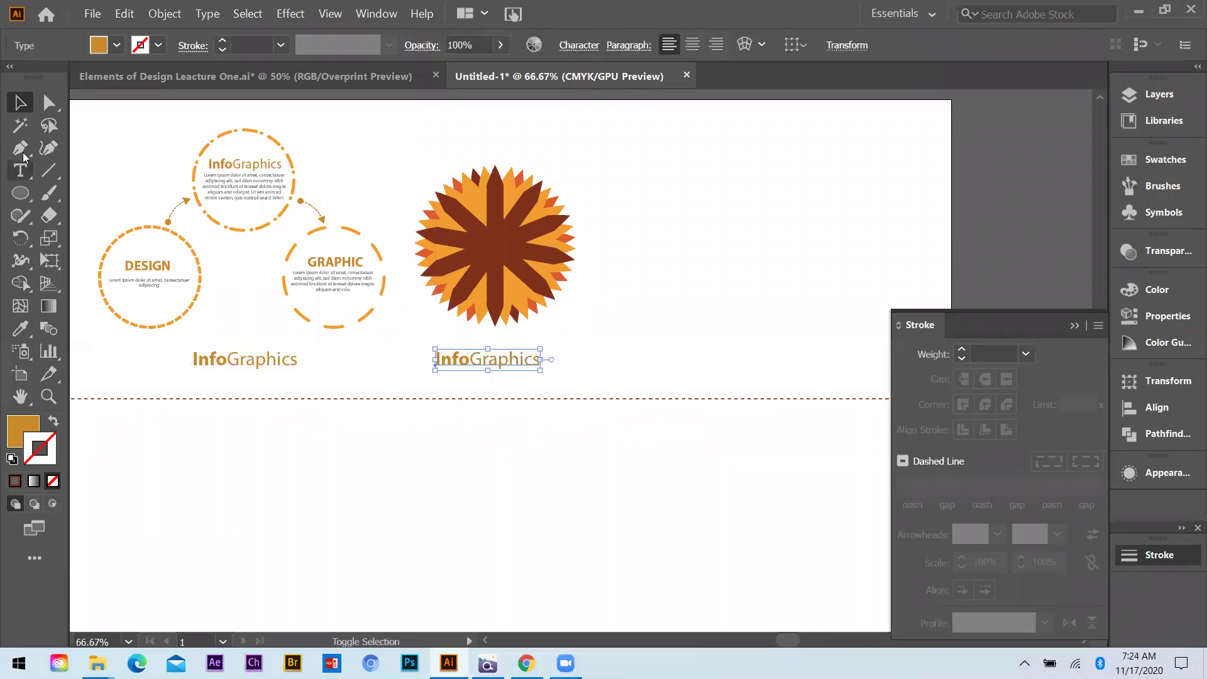
click(447, 359)
key(ctrl+a)
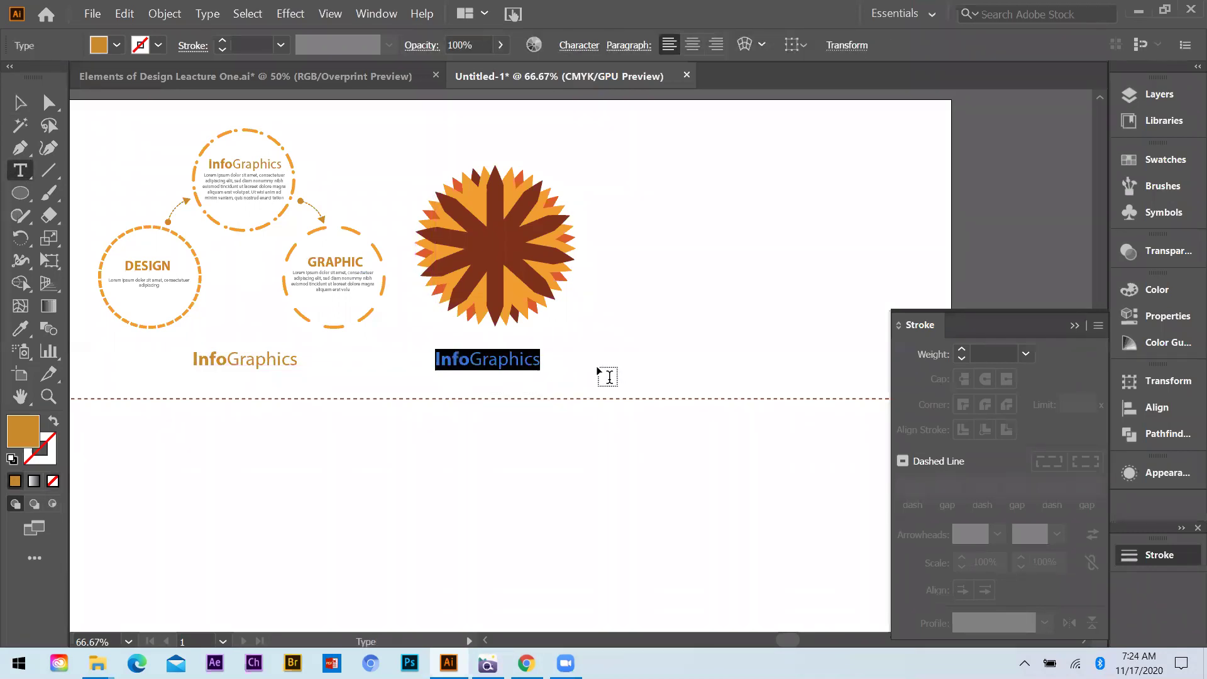
text(MOTIVE)
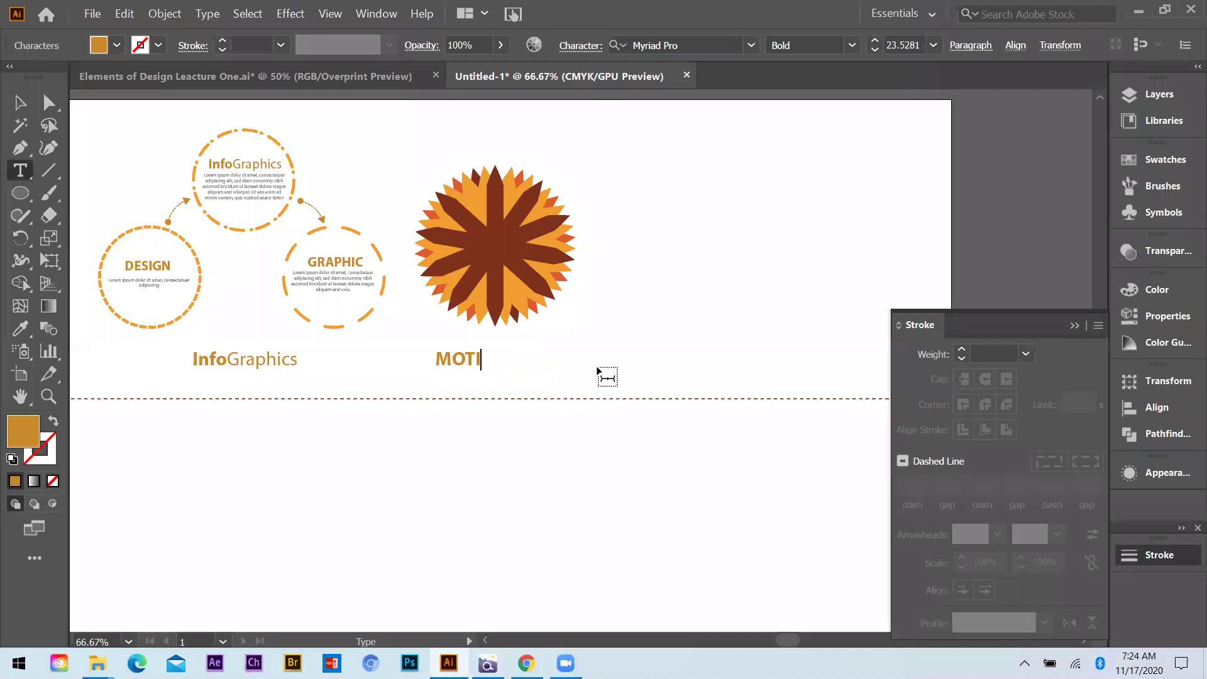
Centre the MOTIVE label beneath the starburst and deselect it.
click(16, 103)
drag(509, 374, 541, 374)
key(ctrl+minus)
key(ctrl+minus)
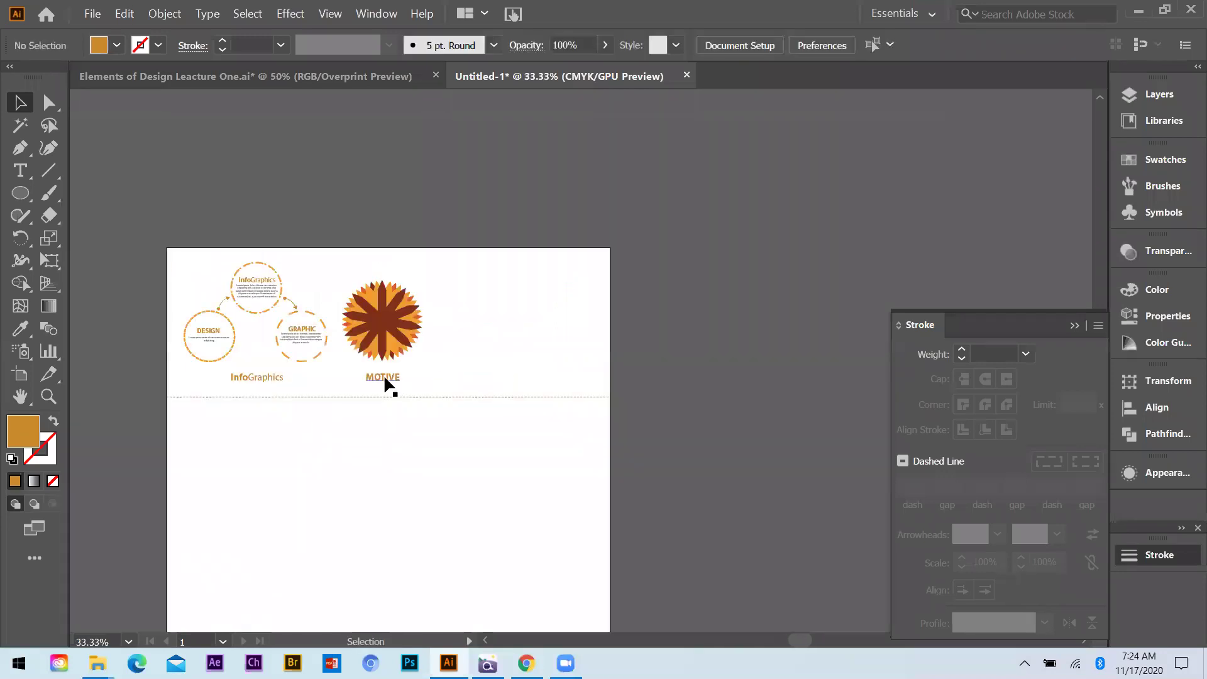
scroll(384, 378, up, 1)
click(380, 372)
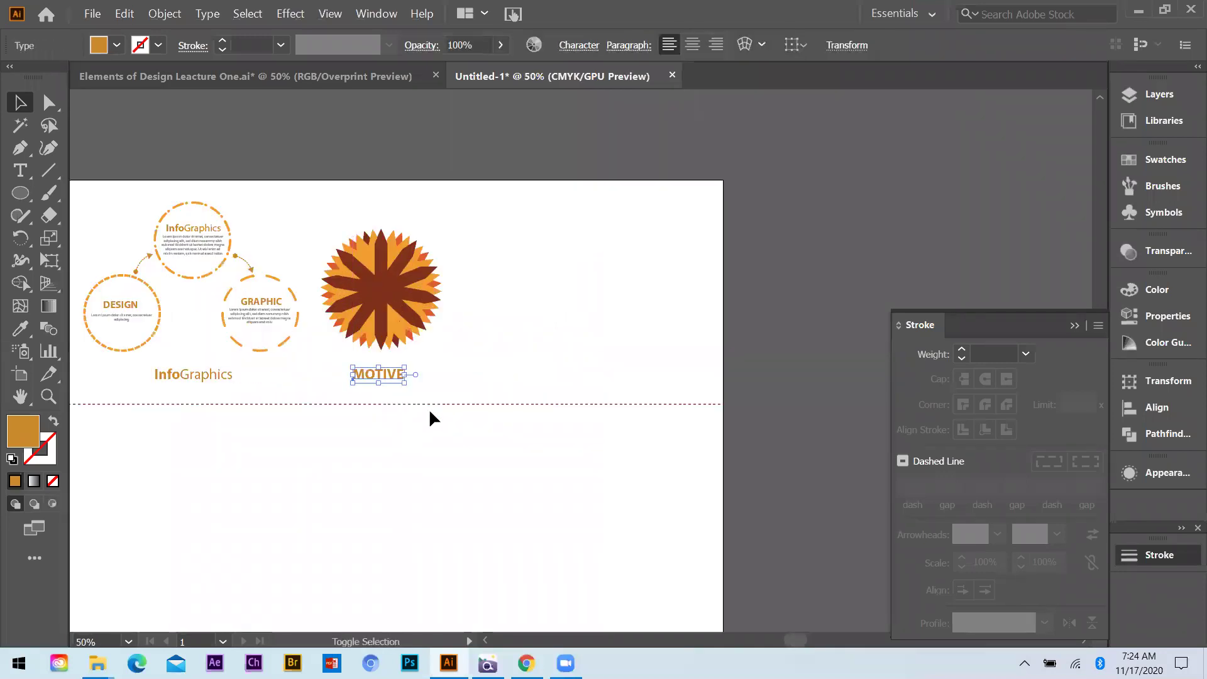
click(522, 368)
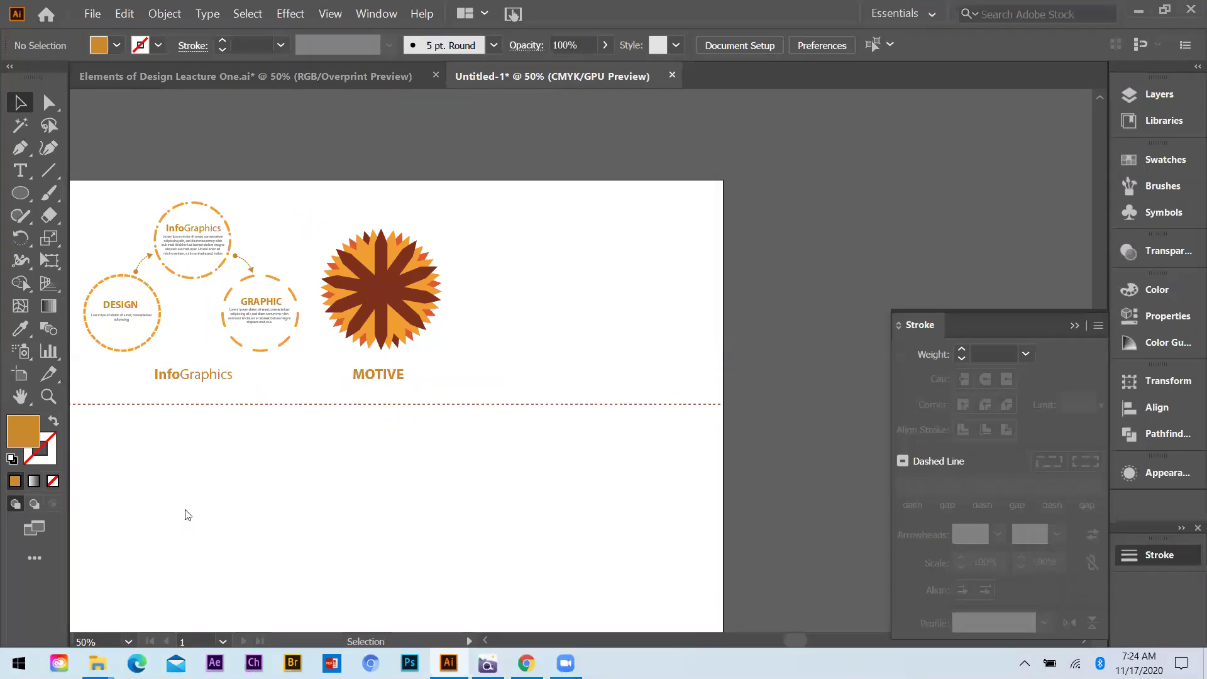
Open the Class references folder on the desktop and place the image CLASS 1 [Recovered].jpg into the Illustrator document.
key(super+d)
key(Down)
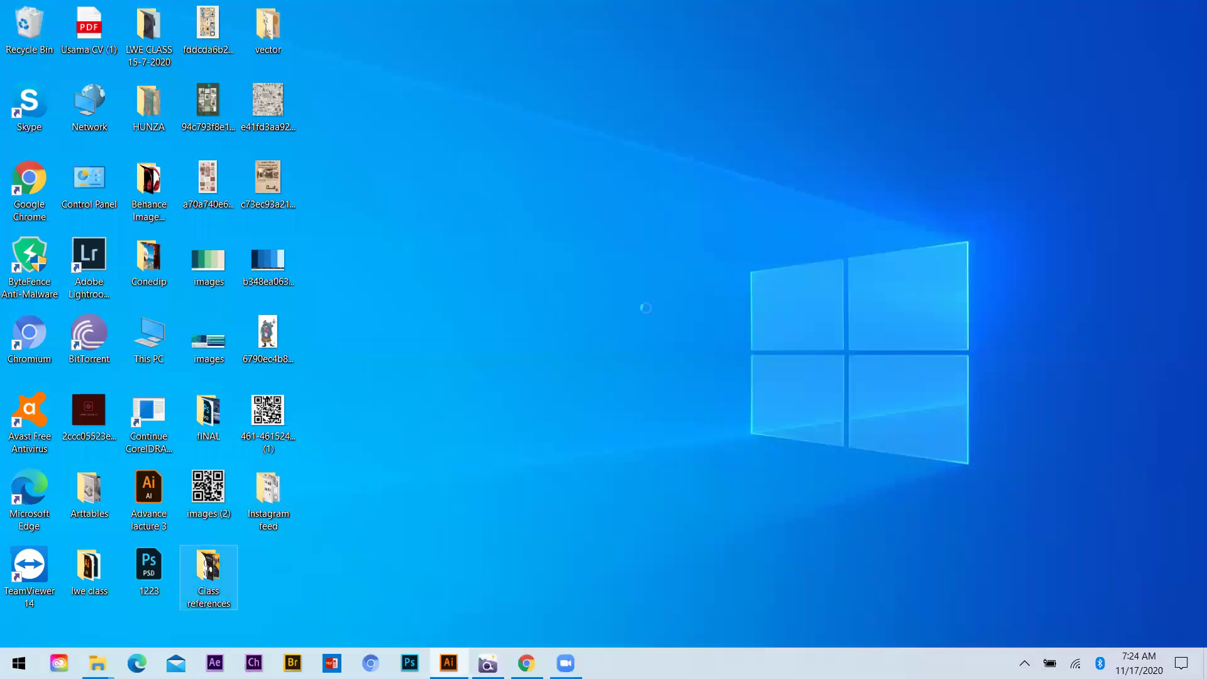
key(Return)
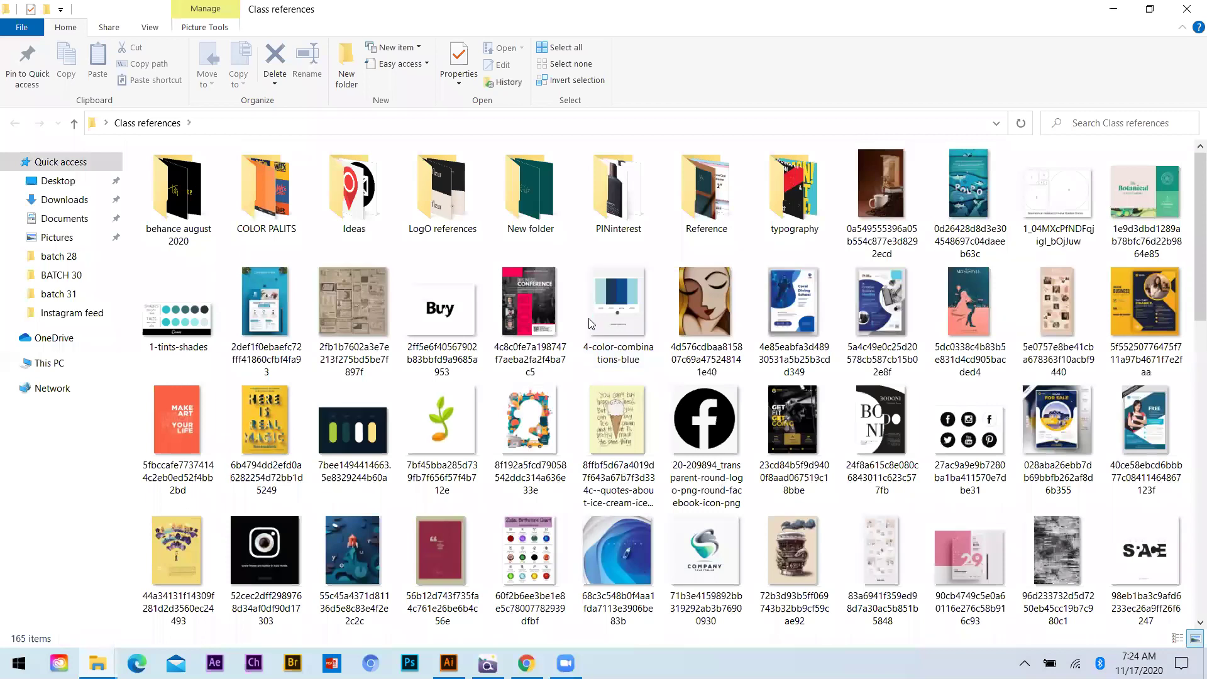
text(cl)
drag(601, 317, 611, 349)
scroll(873, 296, down, 1)
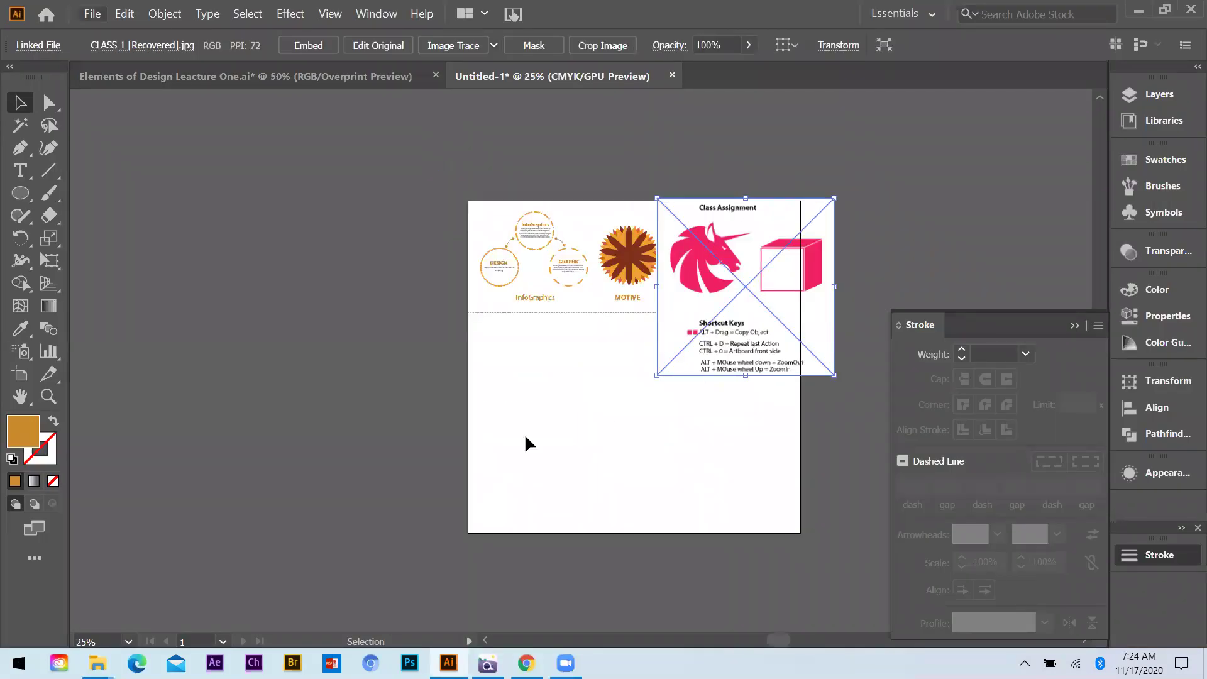
Move the placed Class Assignment image below the dashed divider, within the artboard.
key(ctrl+0)
drag(728, 240, 531, 396)
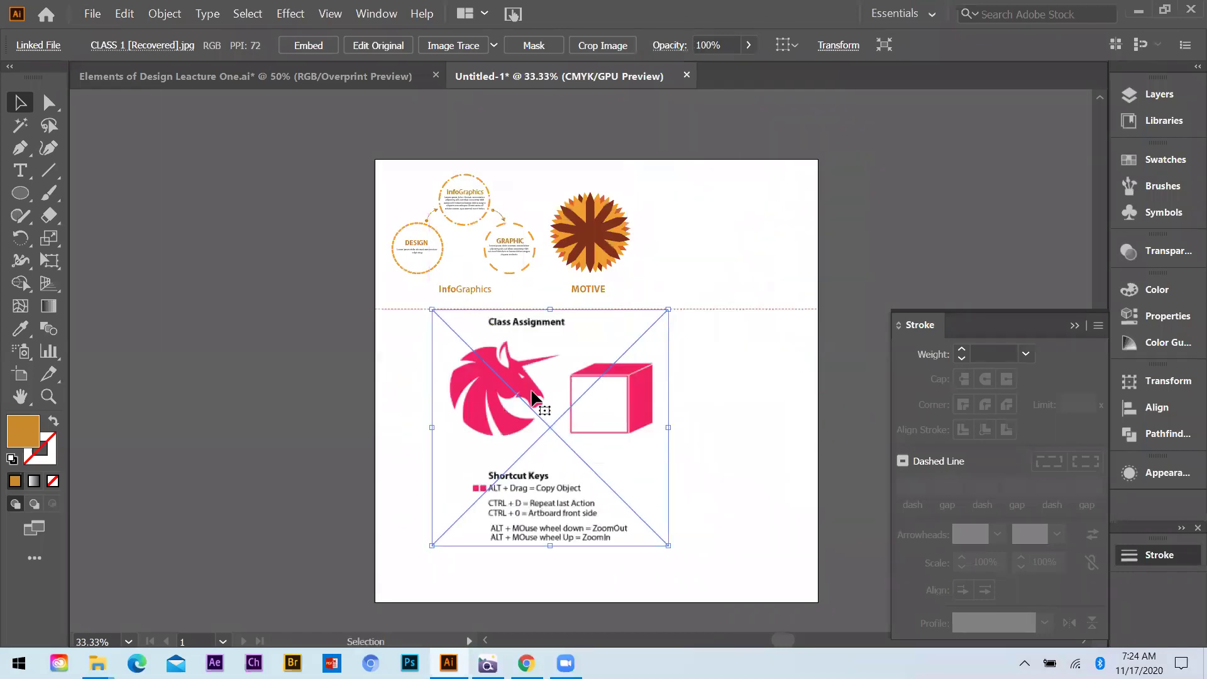
scroll(526, 352, up, 1)
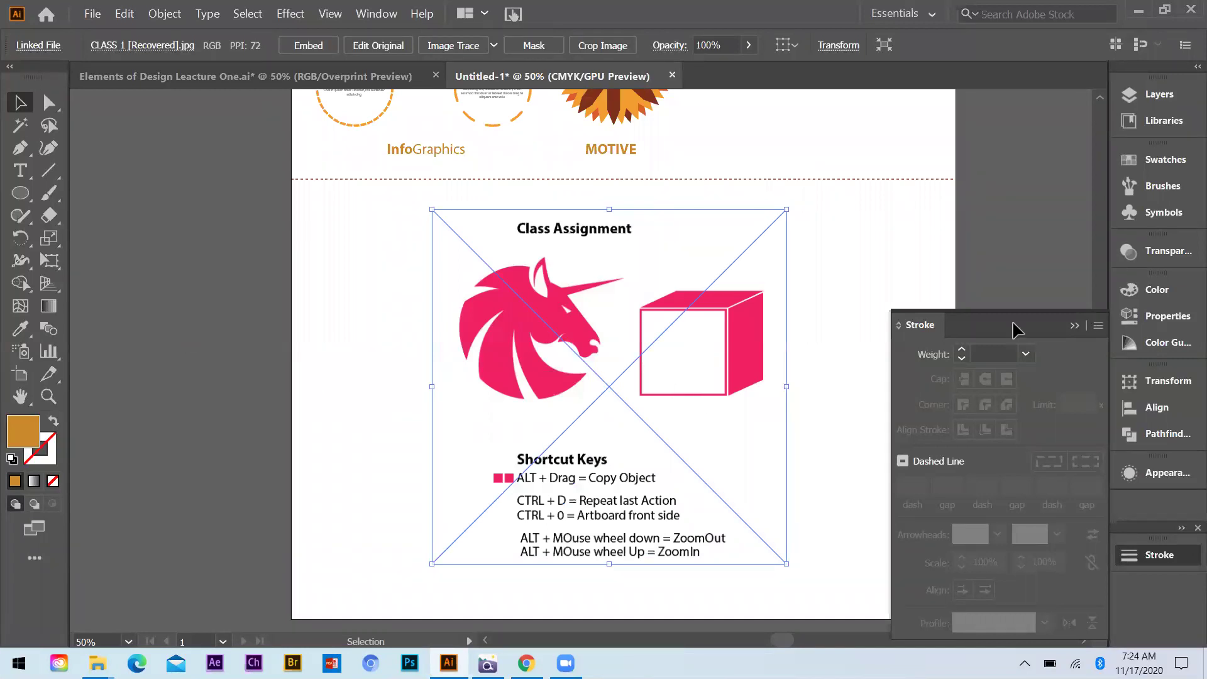
Reposition the Class Assignment image slightly lower beneath the dashed divider and deselect it.
click(586, 343)
key(a)
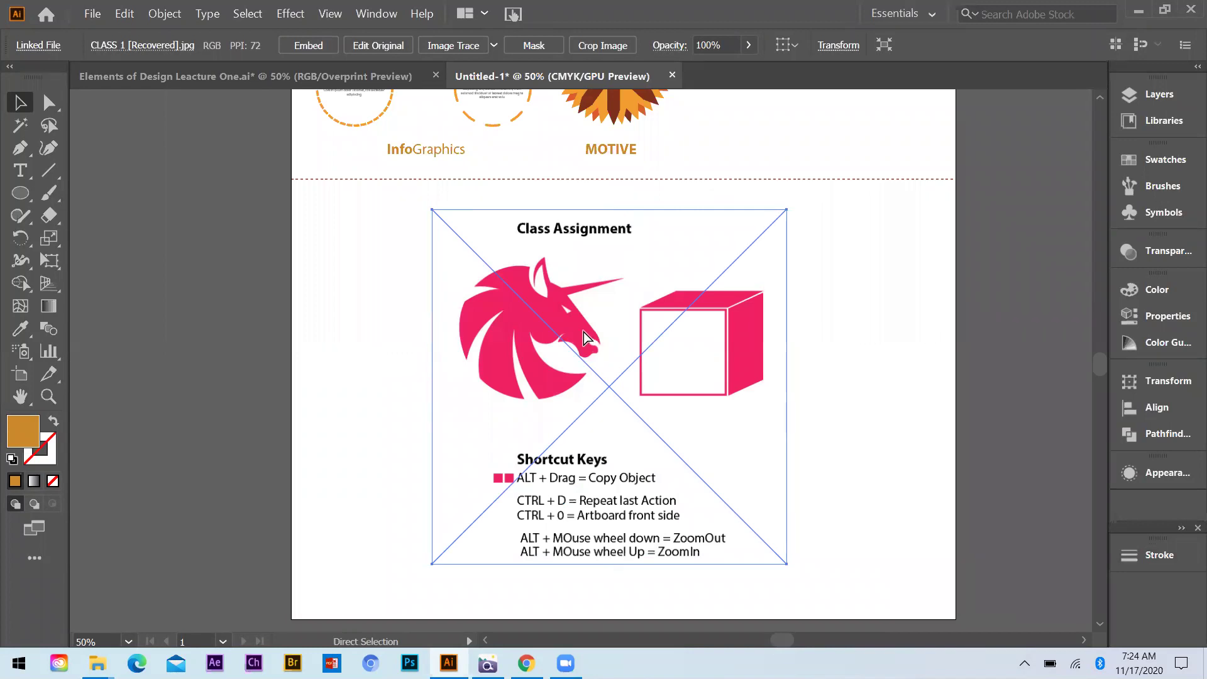
key(v)
key(ctrl+shift+a)
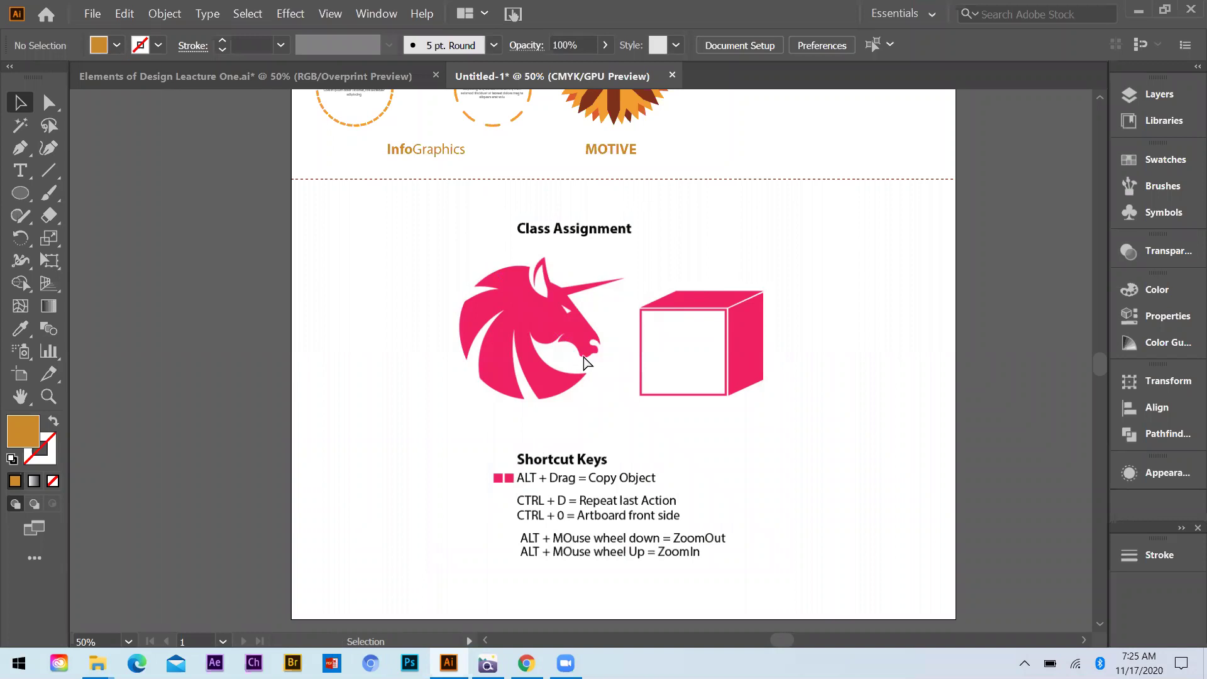
drag(594, 400, 626, 349)
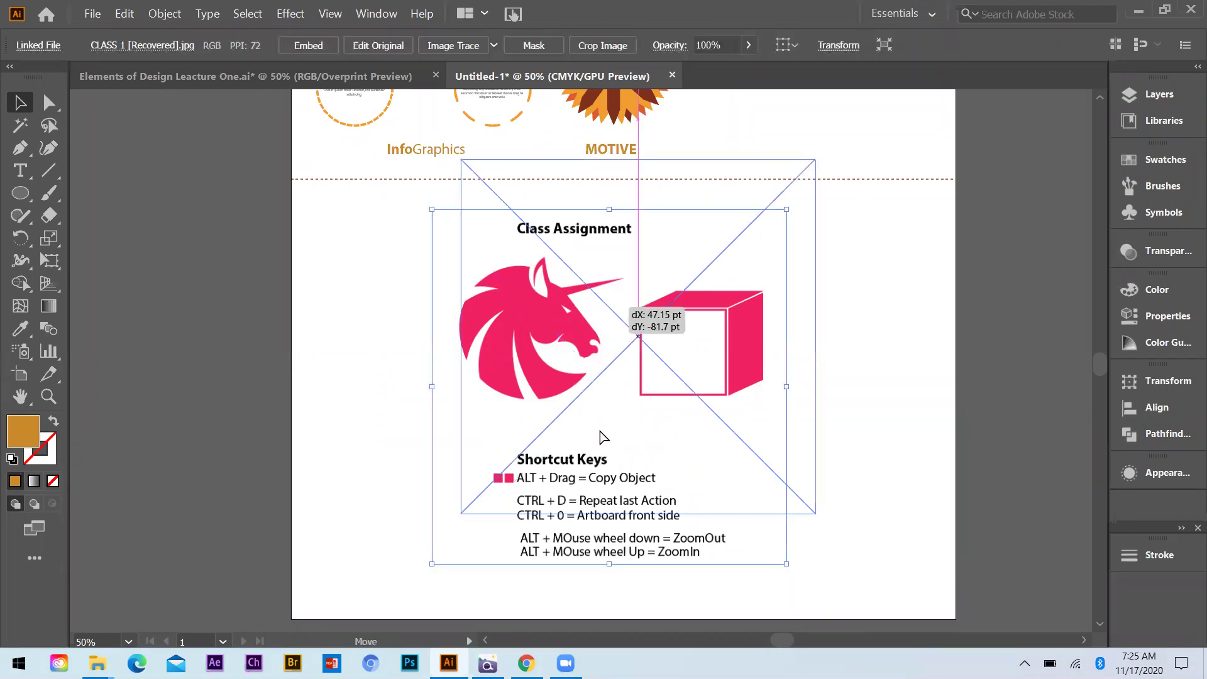
key(ctrl+shift+a)
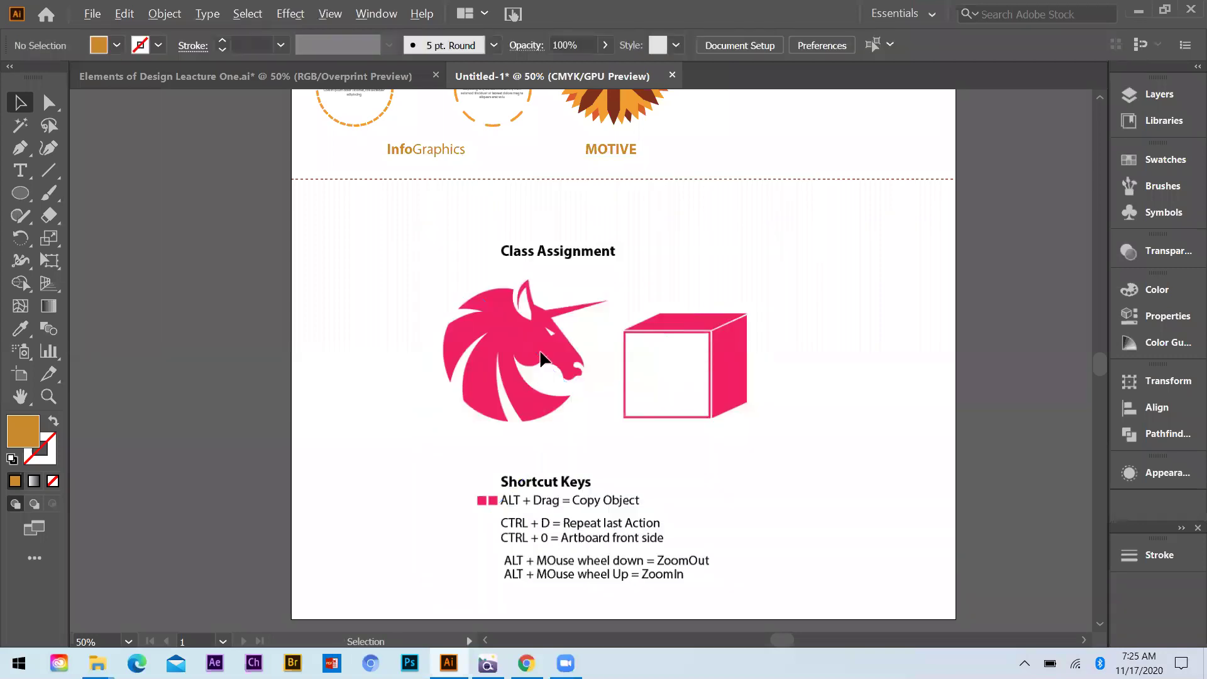
Get the Pen tool ready to trace the unicorn head with no fill and an orange-brown stroke.
scroll(546, 352, up, 3)
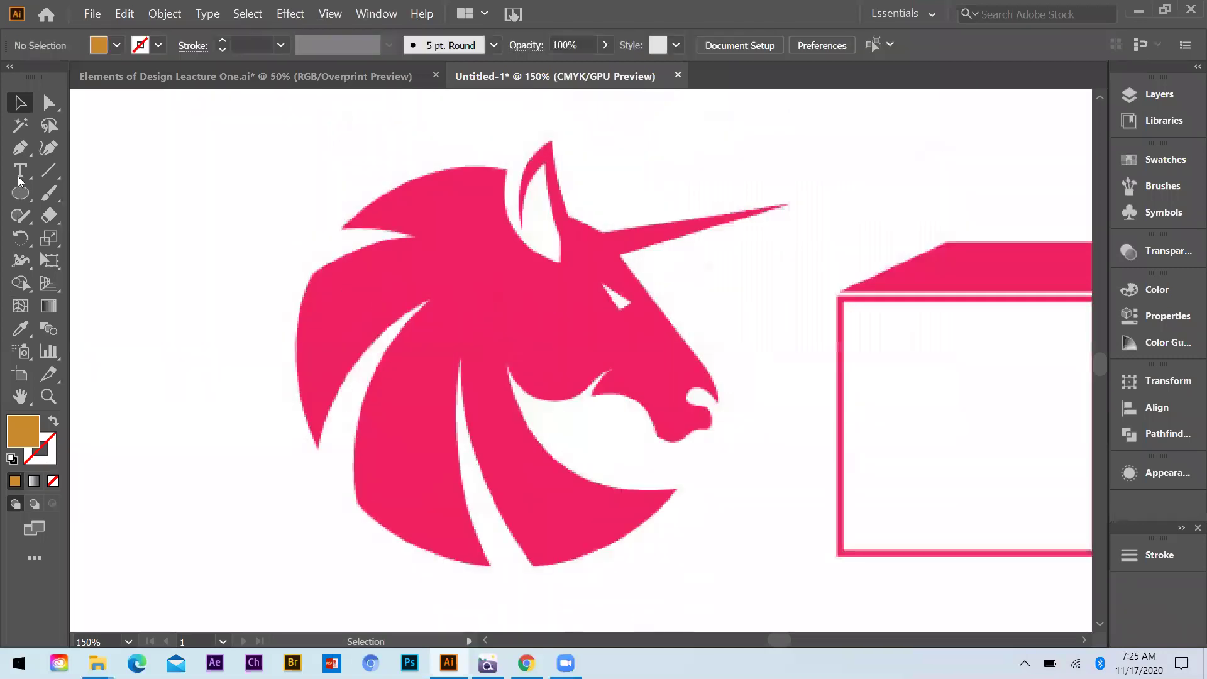
key(p)
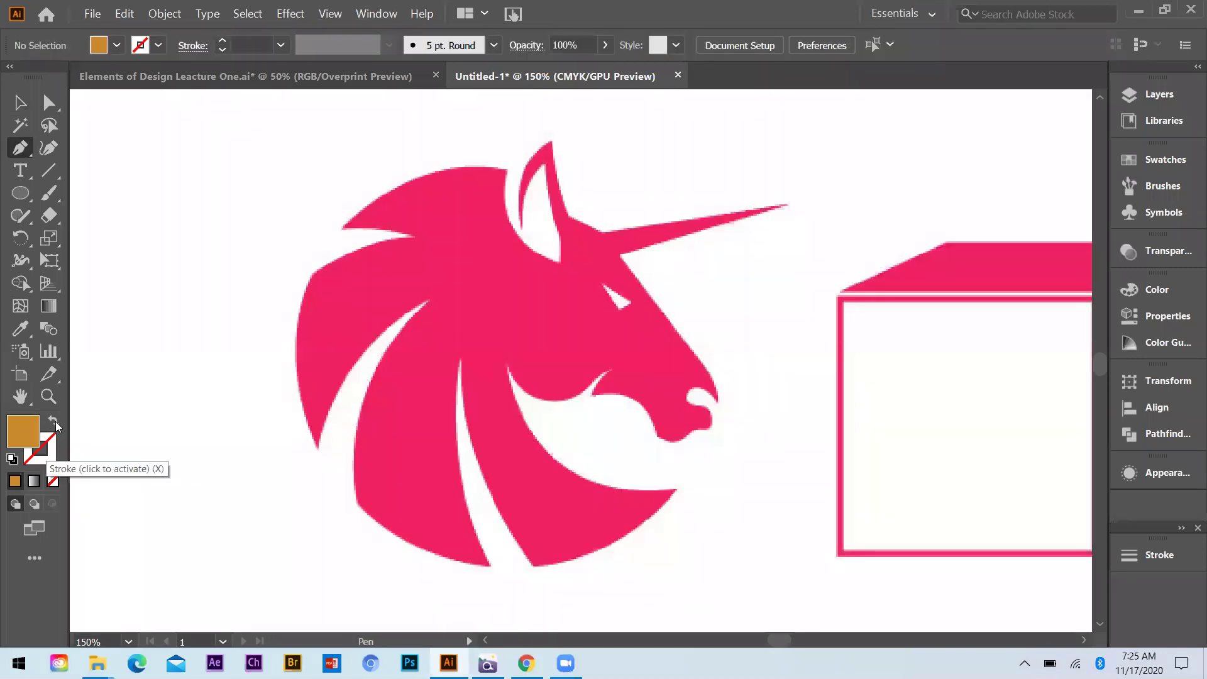
click(55, 422)
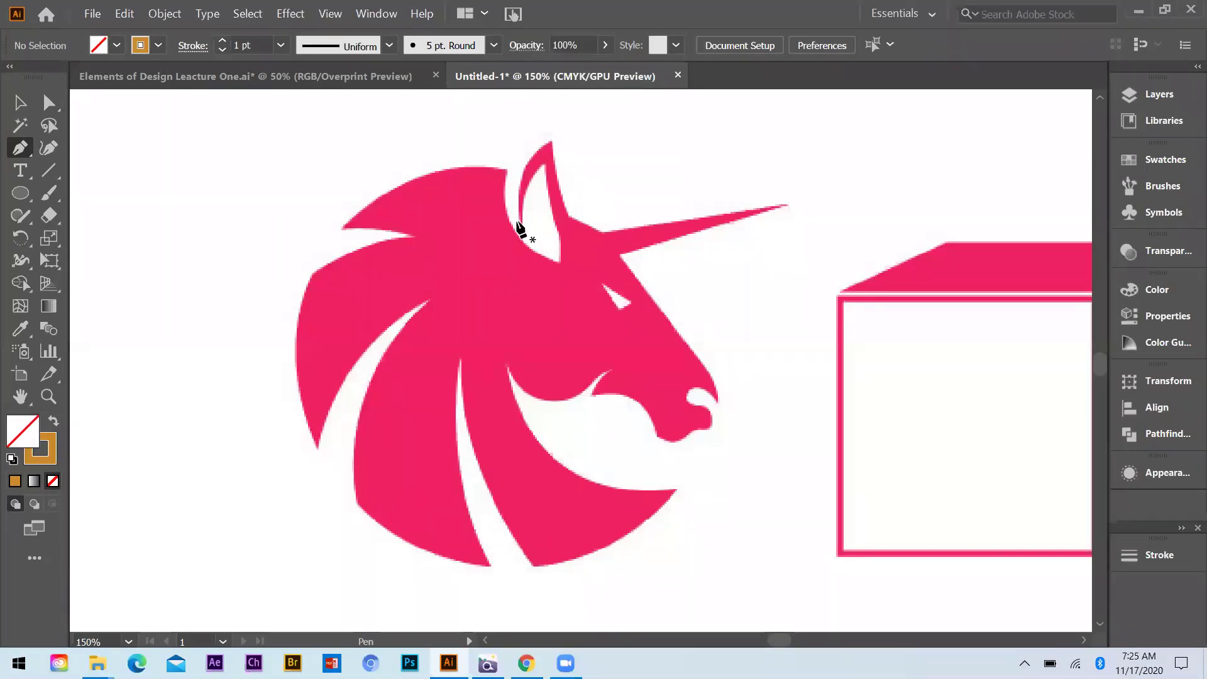
Start a Pen tool path at the upper mane's left tip and curve it along the top edge to the corner beside the ear.
scroll(526, 235, up, 2)
scroll(119, 300, up, 1)
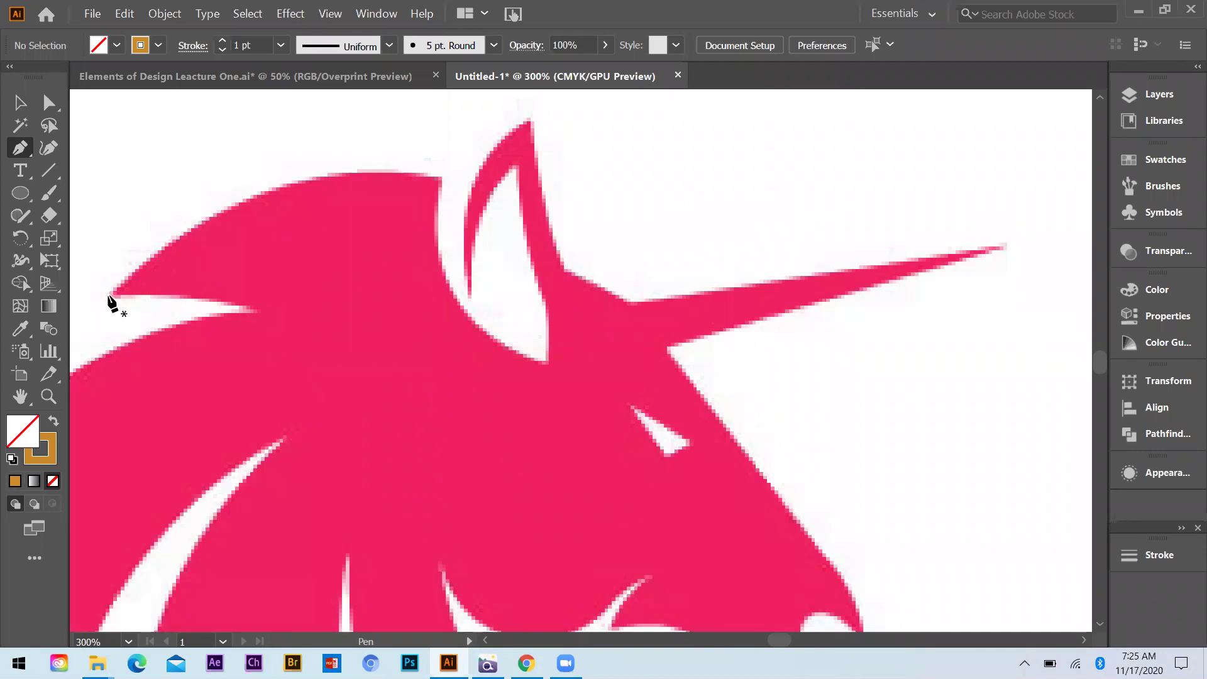
click(109, 296)
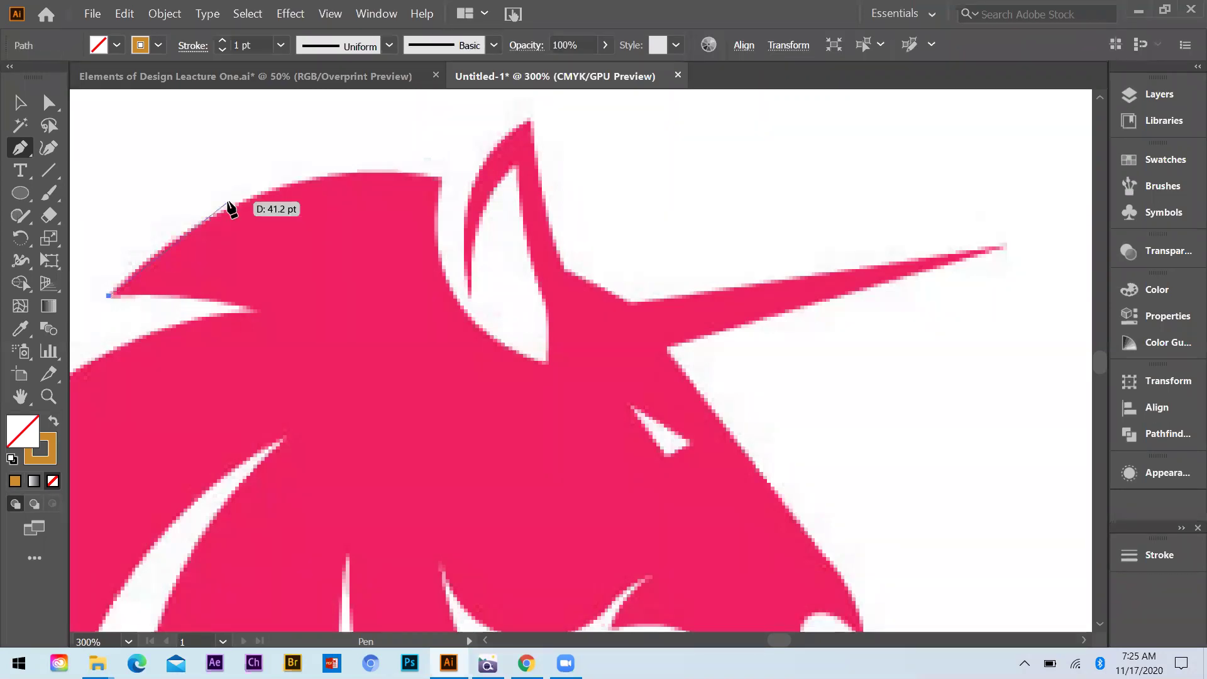
click(229, 202)
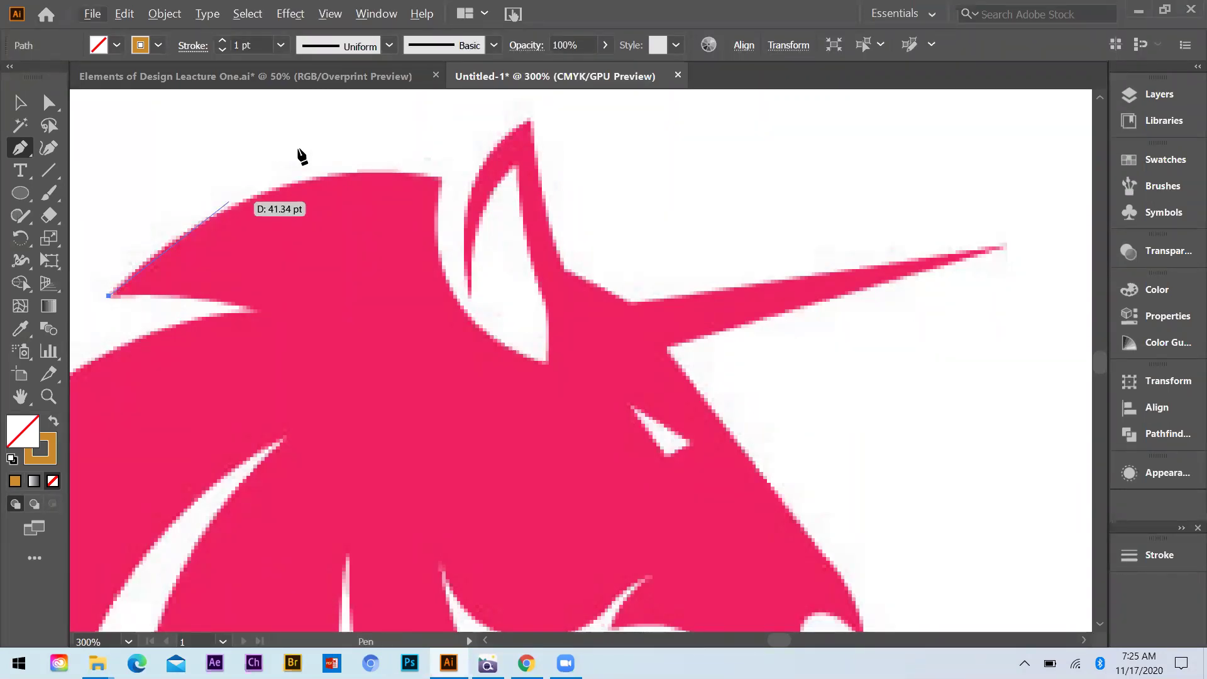
key(ctrl+z)
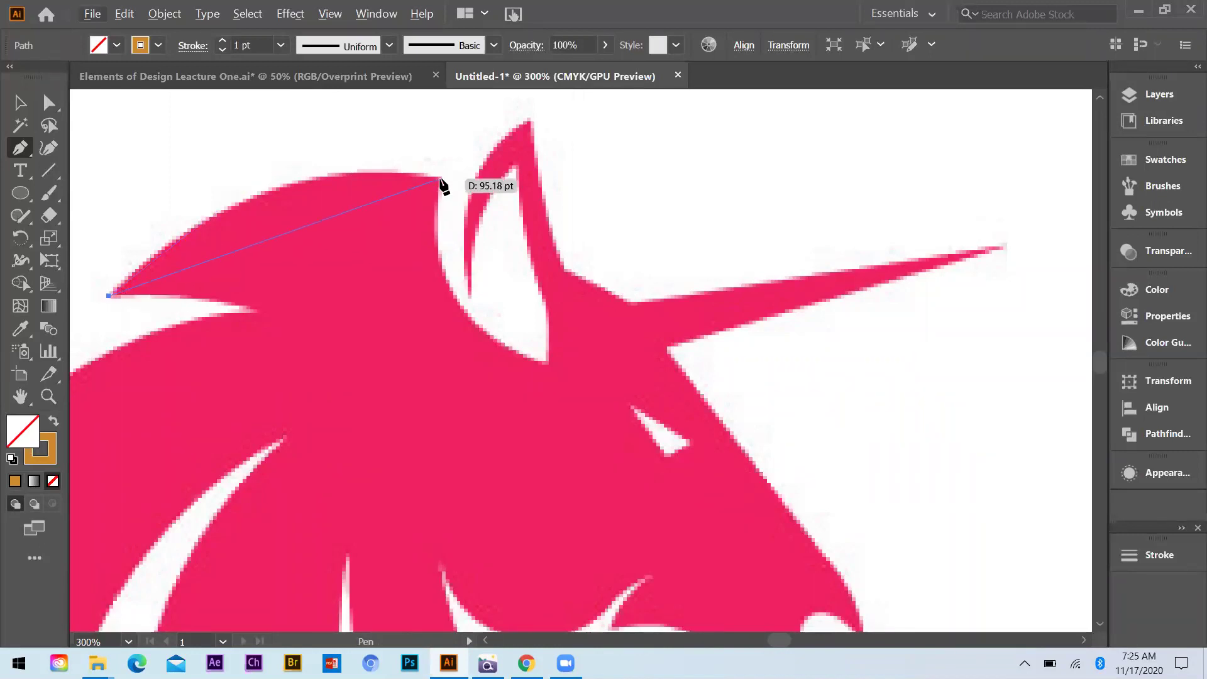
drag(439, 179, 547, 225)
drag(634, 269, 628, 308)
scroll(730, 399, up, 3)
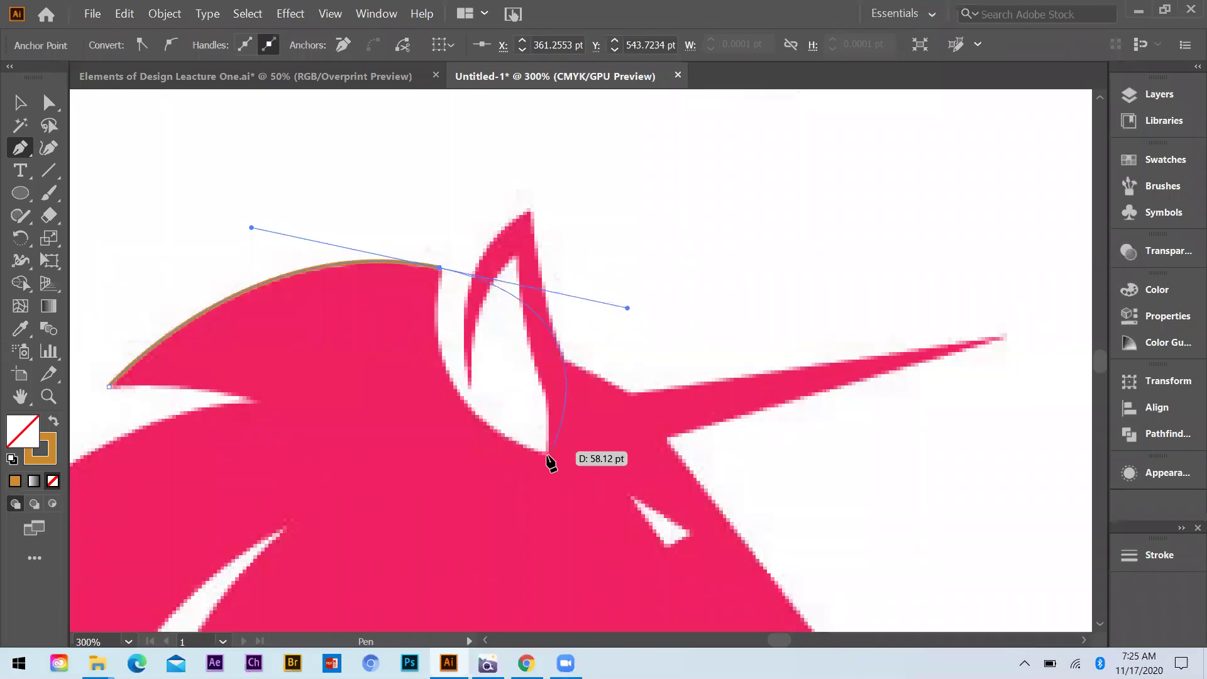
Continue the path with a curve from the mane's corner down to the lowest point of the white ear opening.
click(439, 267)
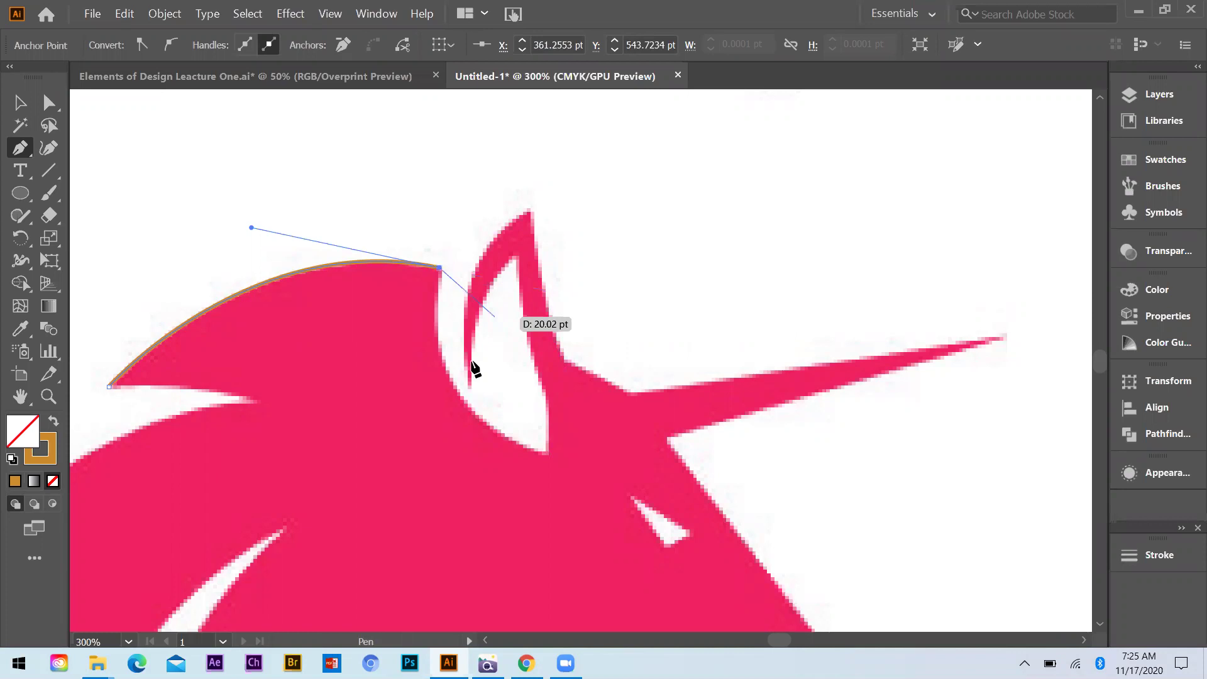
click(547, 451)
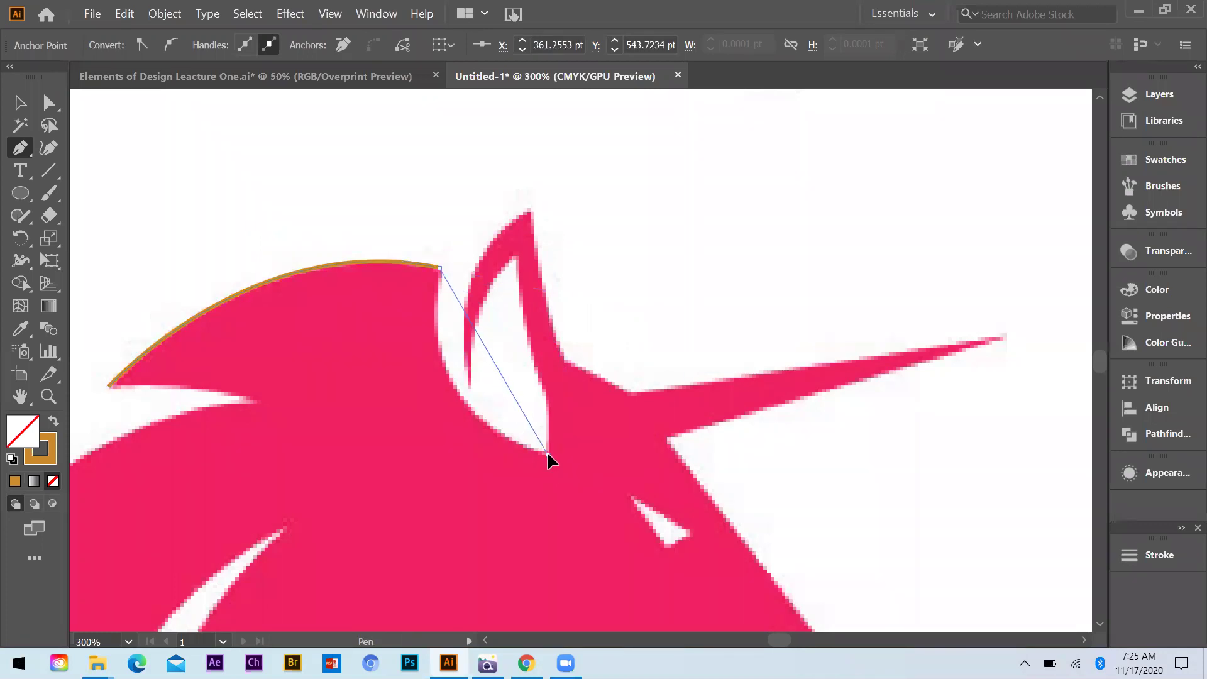
drag(547, 451, 691, 496)
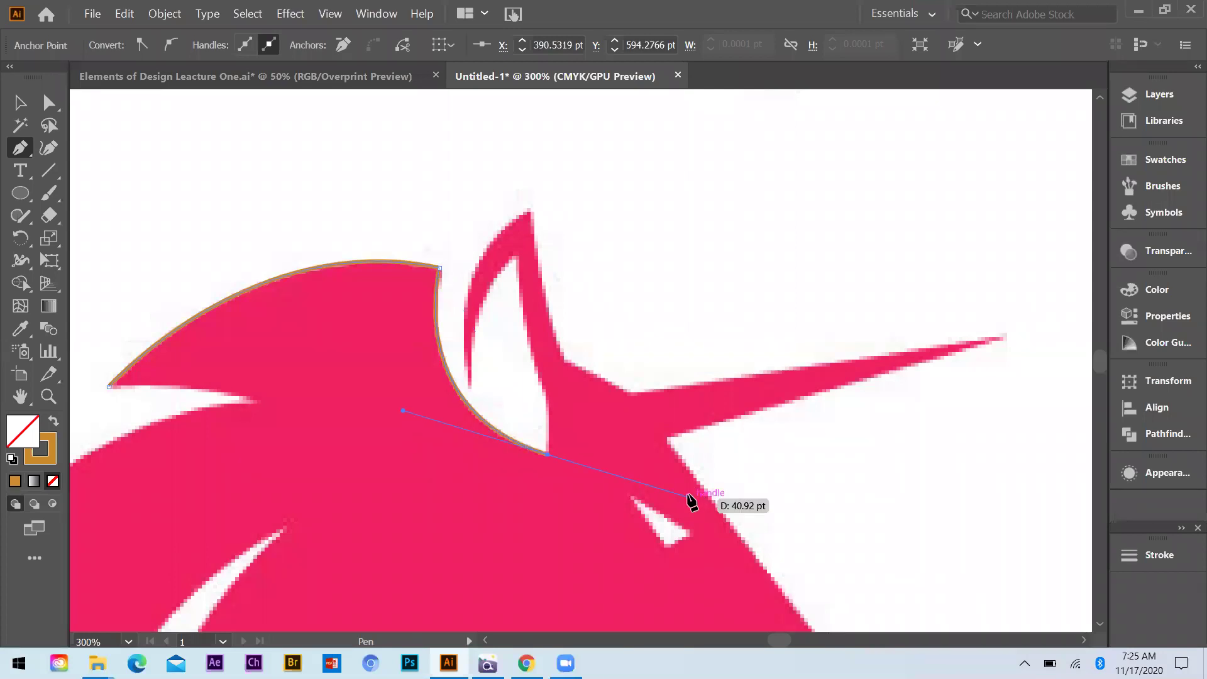
click(548, 452)
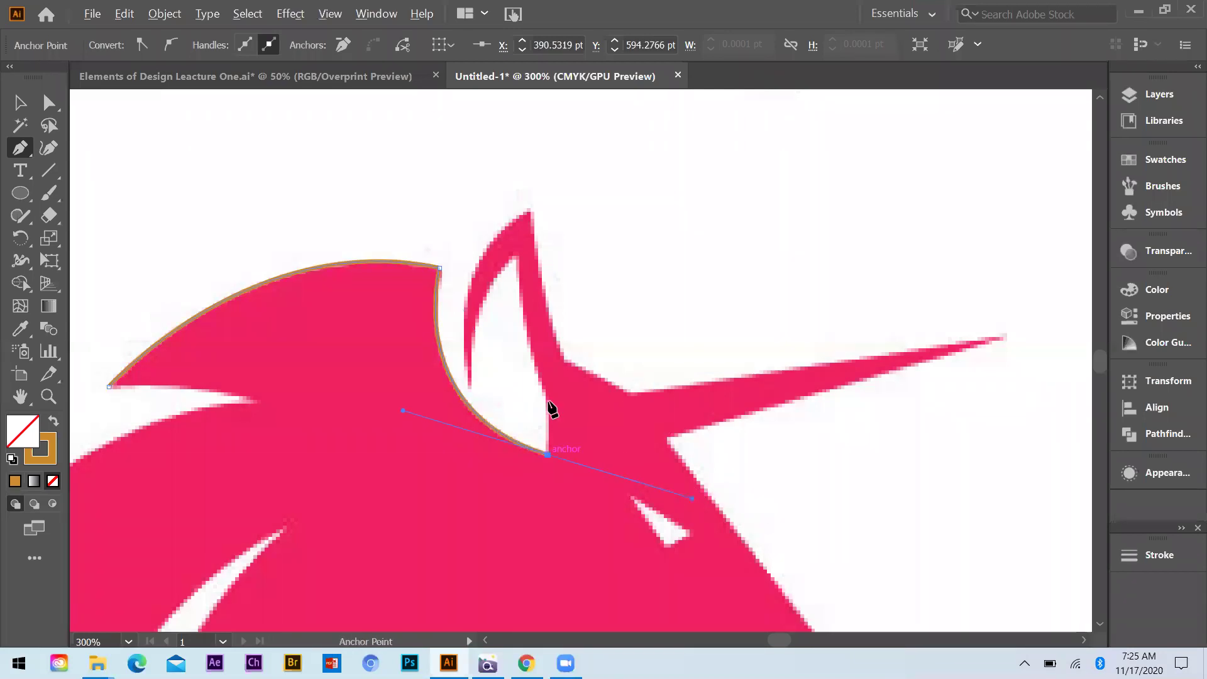
Trace the right edge of the white ear opening up to its inner peak, using two curved segments.
key(ctrl+plus)
key(ctrl+plus)
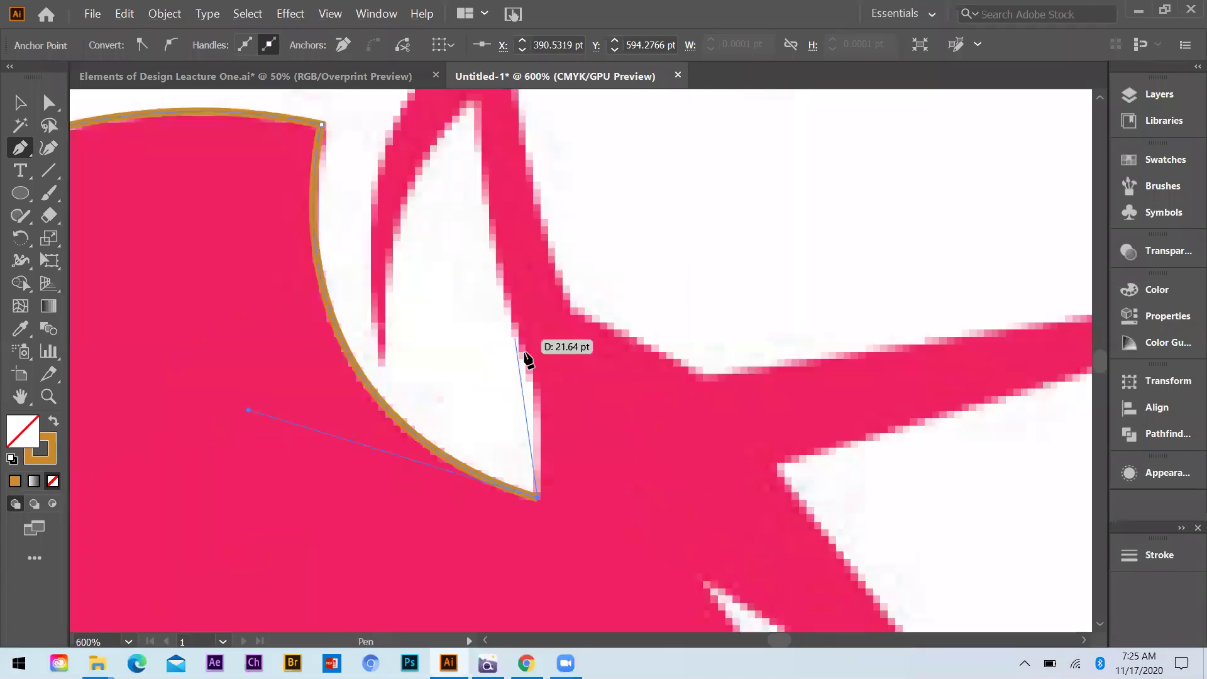
drag(525, 353, 503, 283)
click(525, 352)
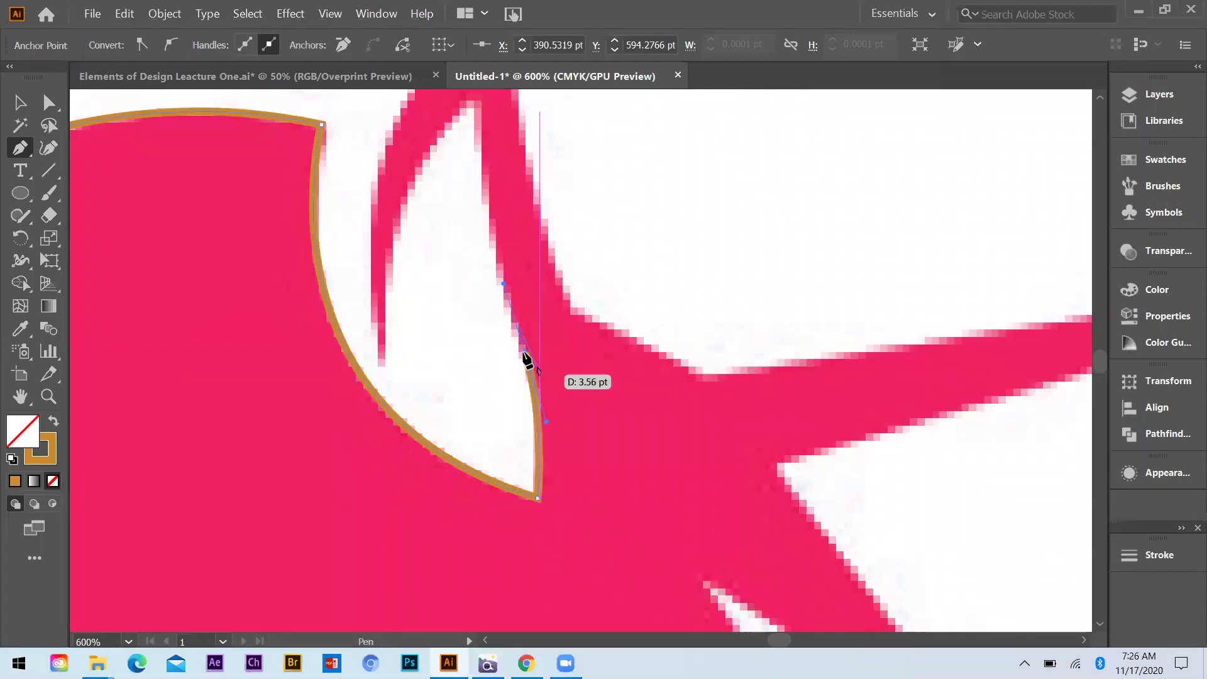
scroll(480, 170, up, 2)
click(478, 155)
scroll(500, 133, up, 3)
drag(478, 325, 466, 167)
click(477, 326)
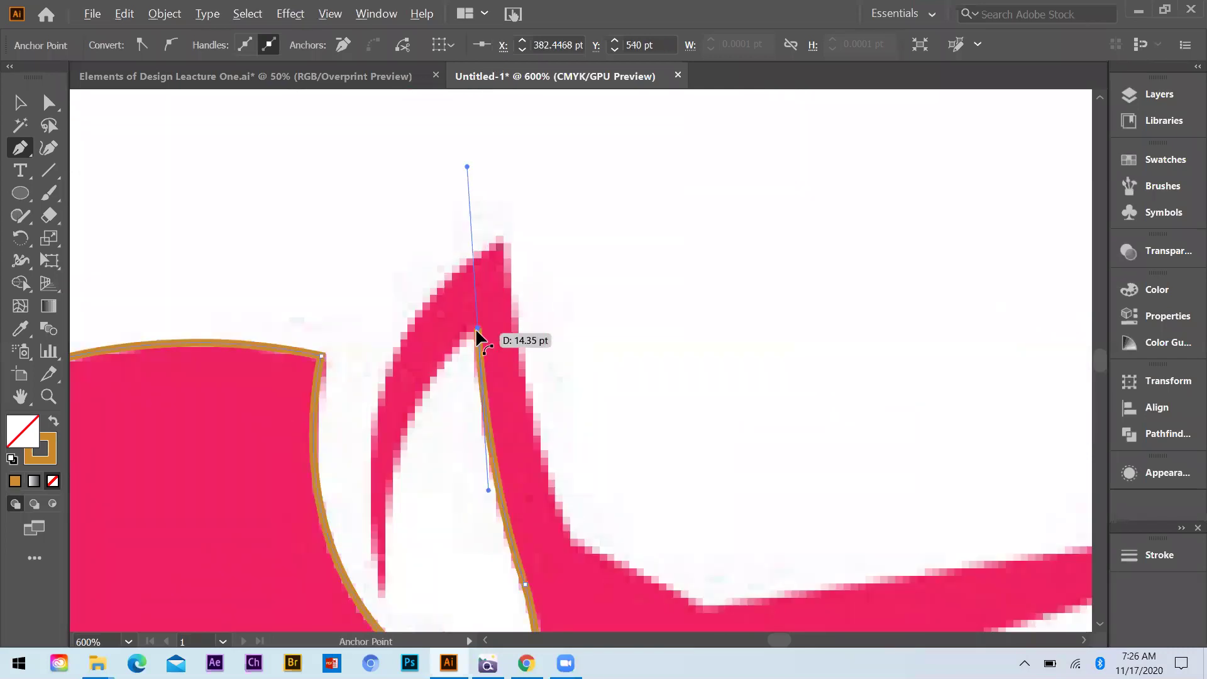
scroll(385, 518, down, 2)
drag(384, 516, 417, 601)
drag(339, 534, 387, 512)
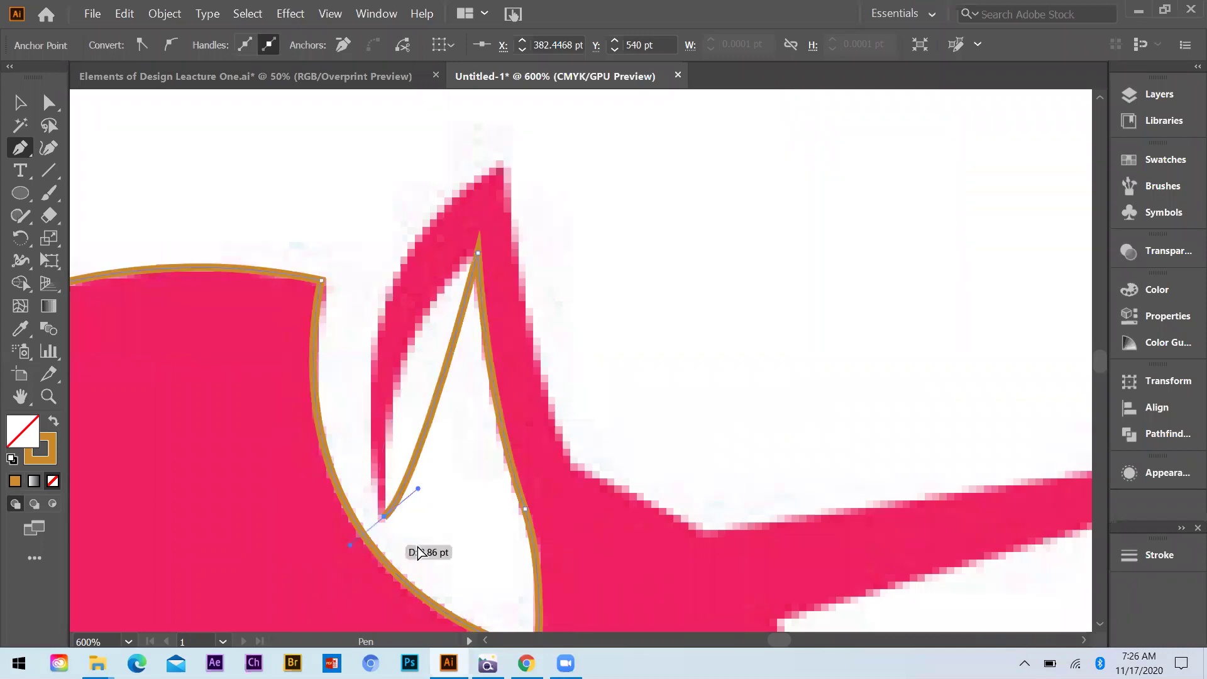
scroll(428, 453, down, 1)
drag(384, 470, 418, 602)
drag(373, 569, 411, 556)
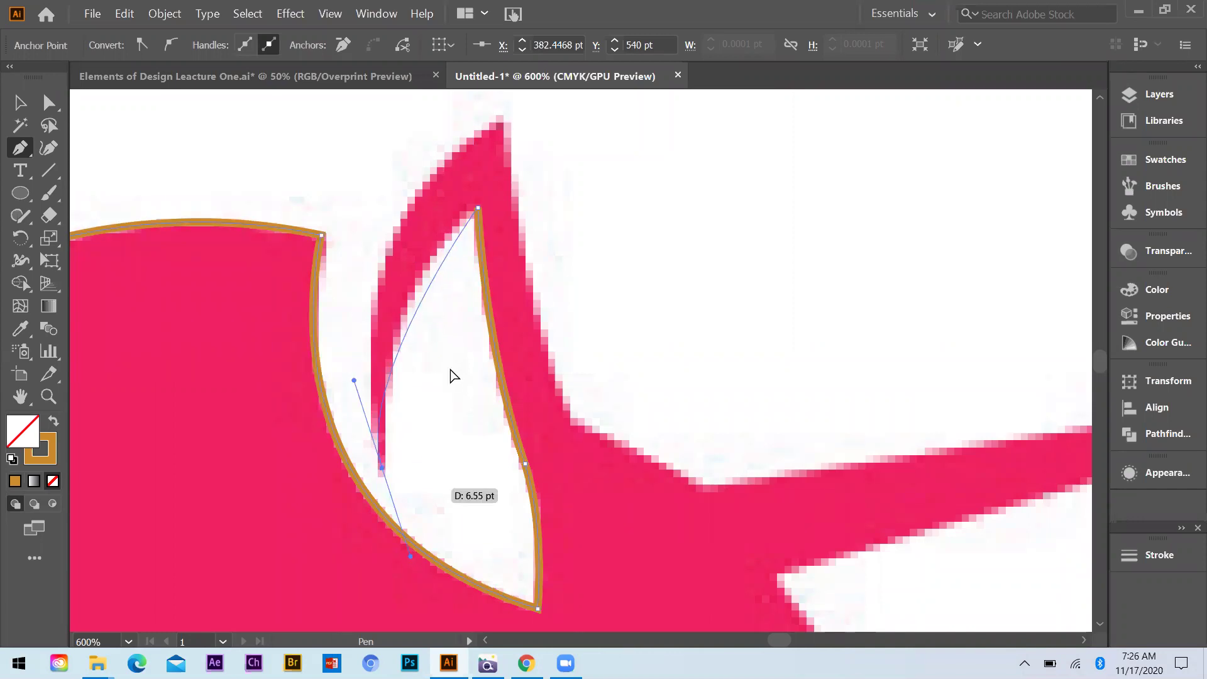
scroll(440, 378, down, 1)
key(ctrl+z)
scroll(385, 453, up, 1)
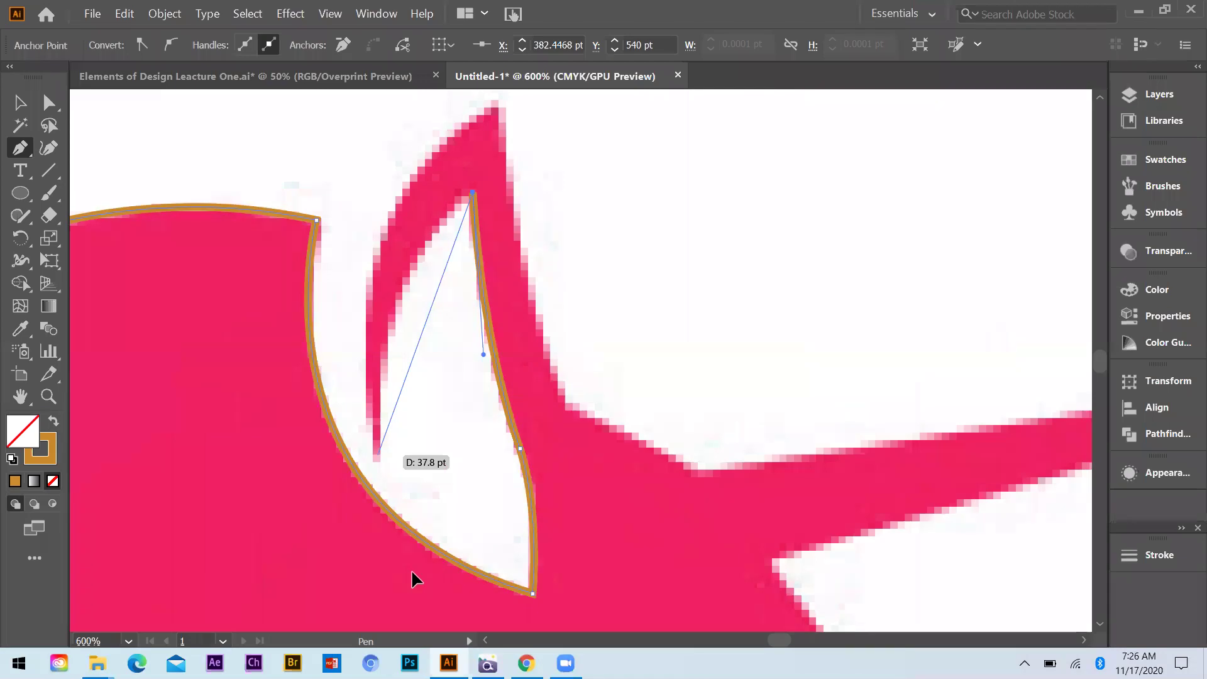
drag(377, 454, 354, 506)
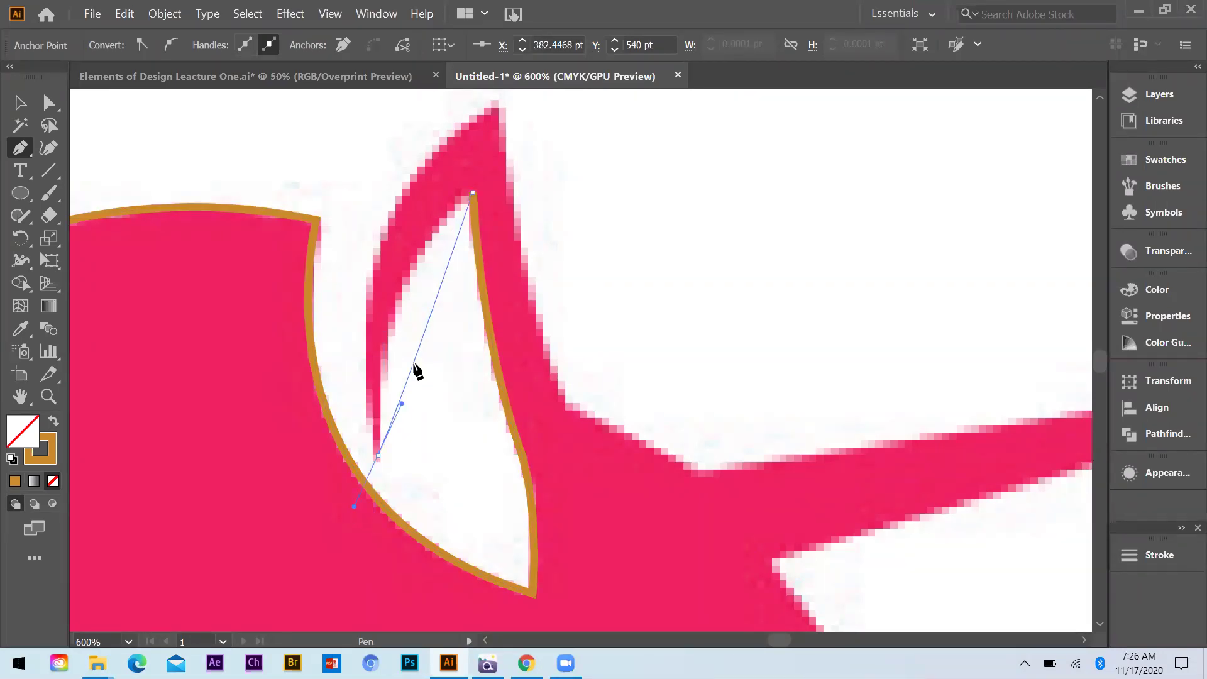
key(ctrl+z)
scroll(406, 300, down, 1)
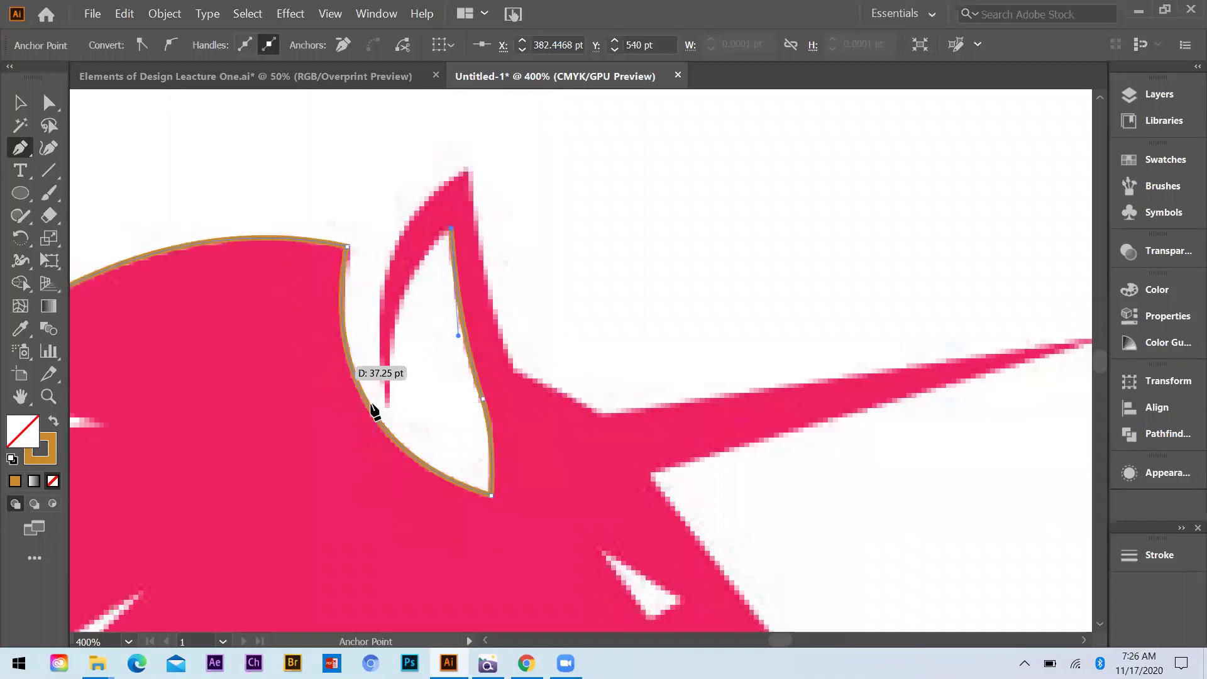
Trace the inner curve of the ear down to its thin lower point and its outer curve up to the ear tip.
drag(370, 401, 382, 502)
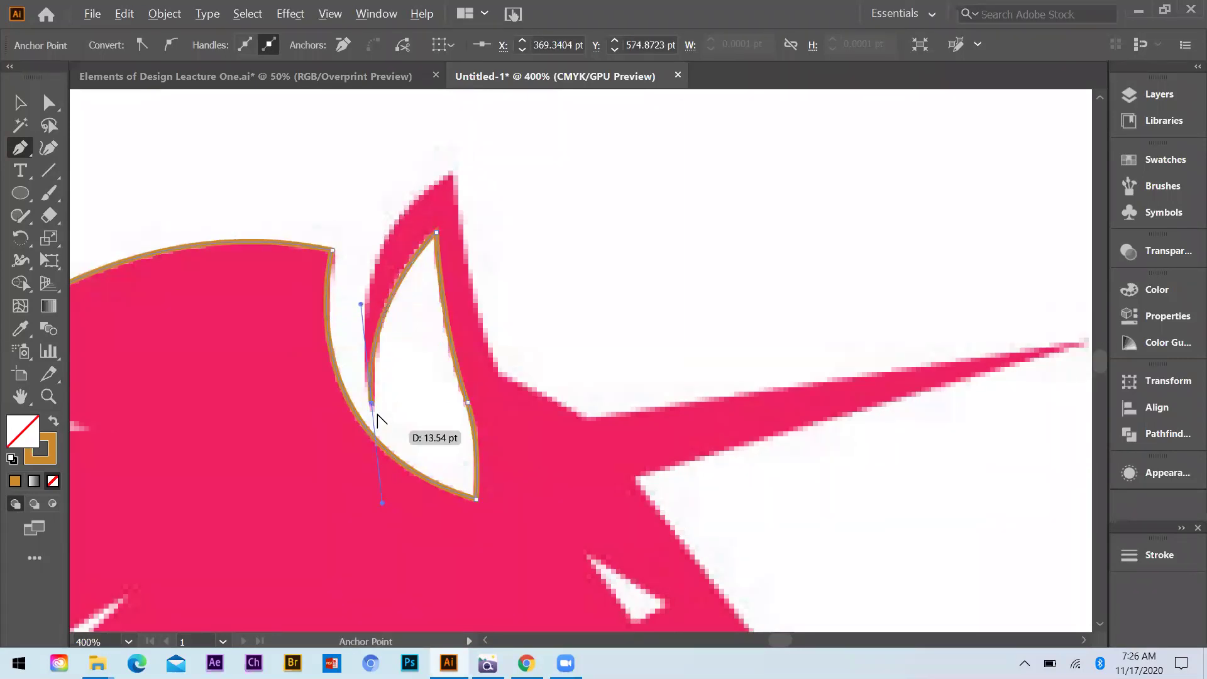
click(371, 403)
drag(451, 173, 581, 102)
Trace the ear's right edge down to the forehead and add a straight segment to the base of the horn.
drag(451, 175, 519, 396)
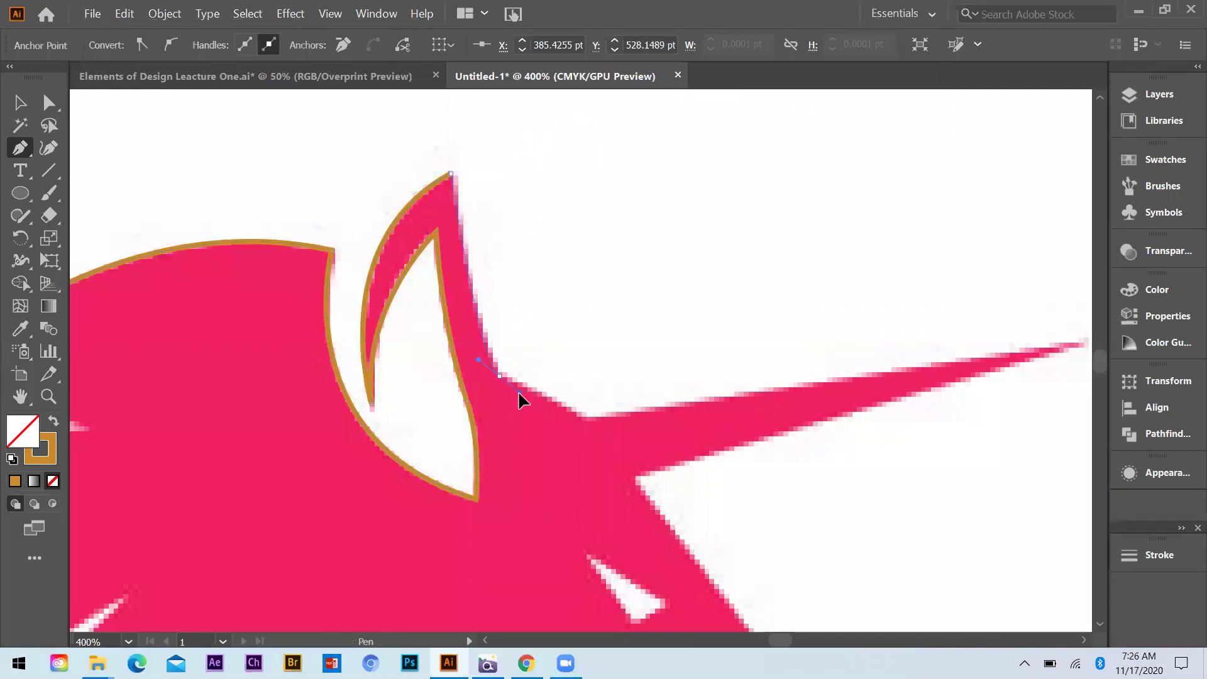
click(498, 376)
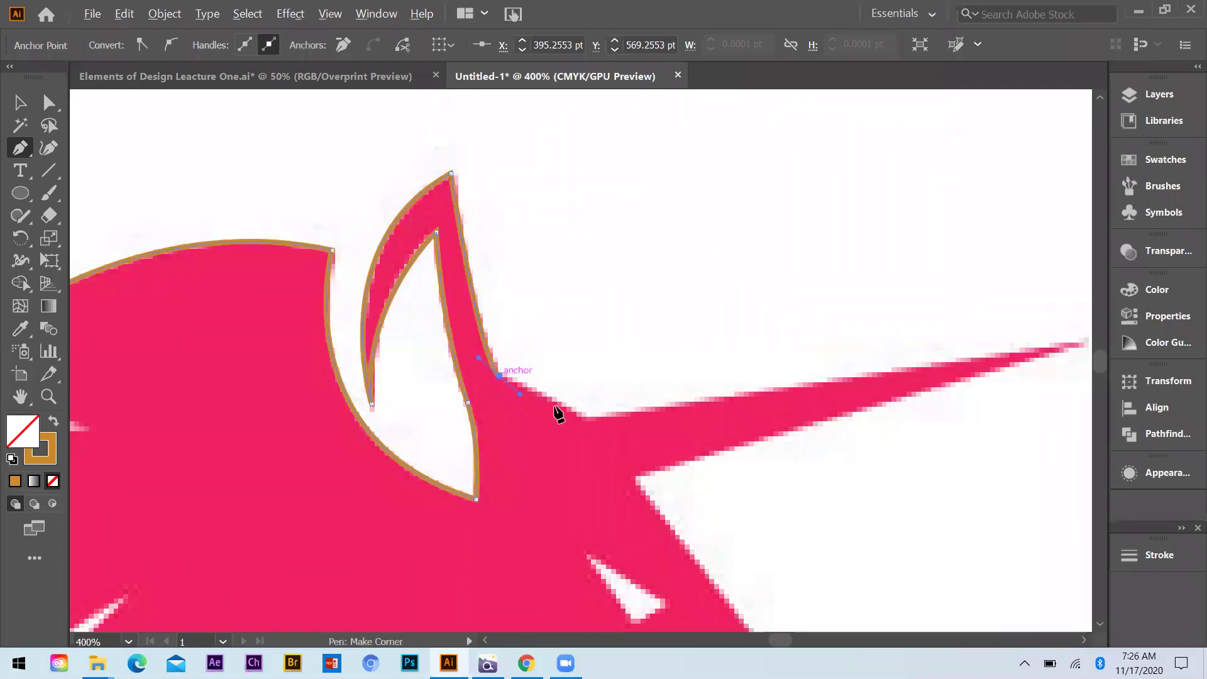
click(586, 419)
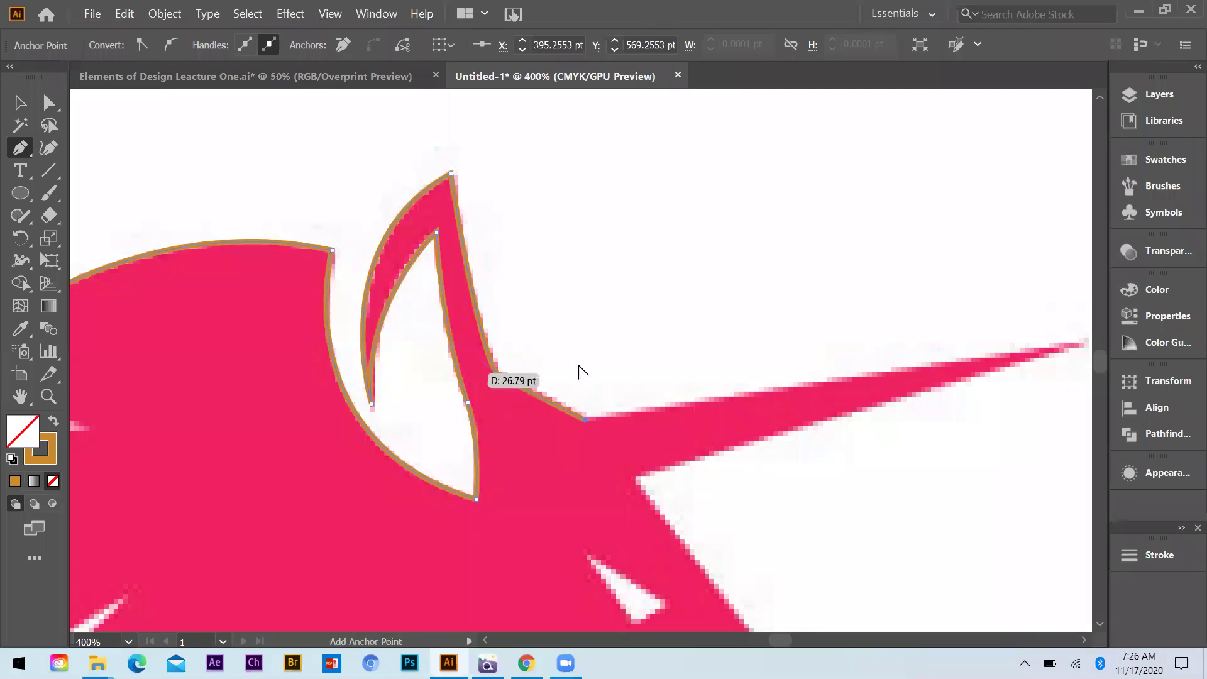
Outline the horn with straight segments out to its tip and back to its lower base corner.
key(ctrl+minus)
key(ctrl+plus)
click(1004, 332)
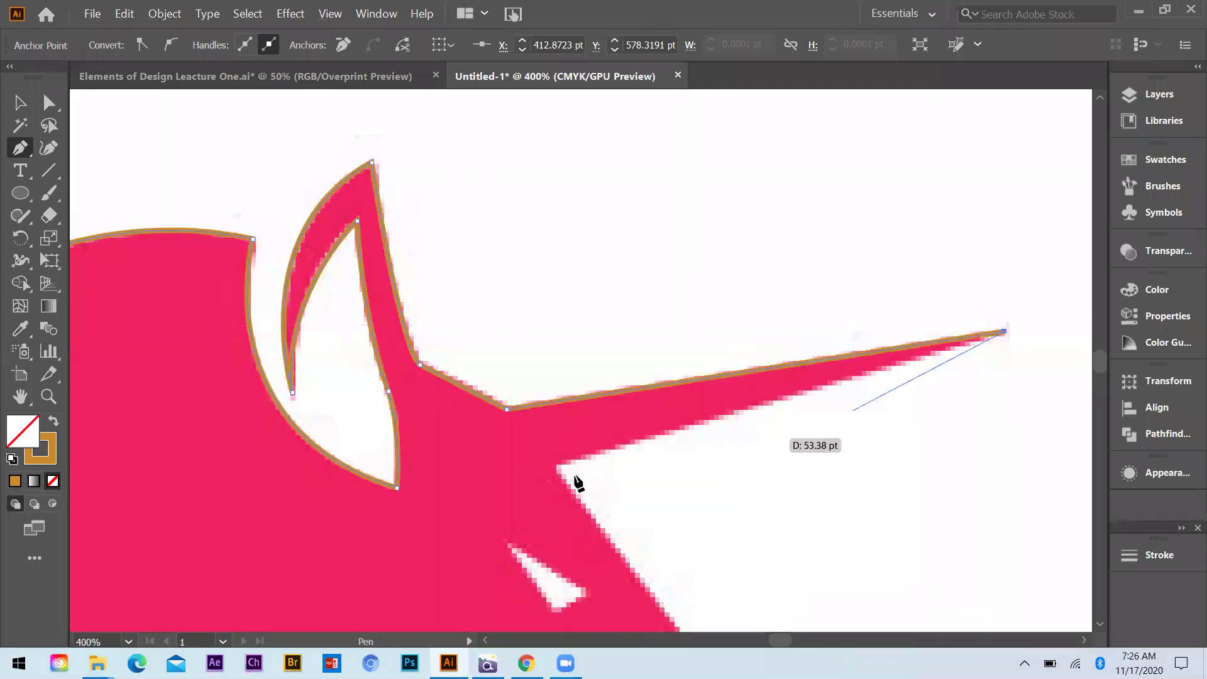
click(555, 468)
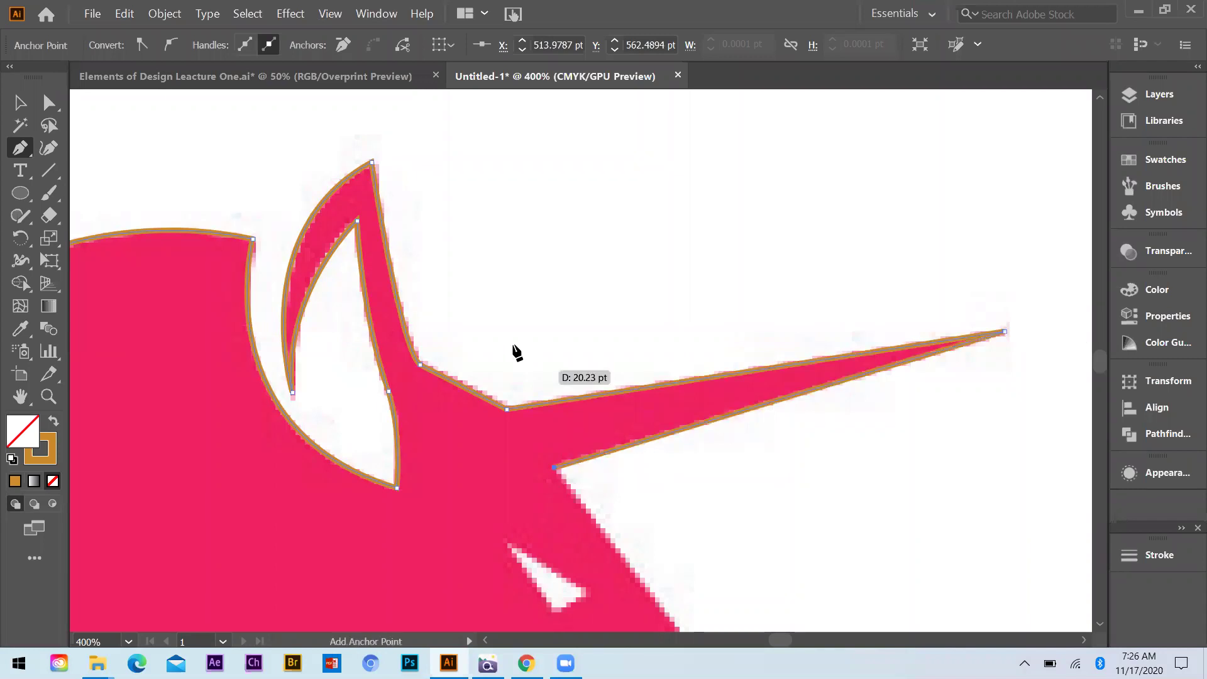
Trace the face with a straight segment from the horn base to the nose and a curve to the pointed nostril tip.
scroll(364, 292, down, 3)
key(ctrl+minus)
key(ctrl+minus)
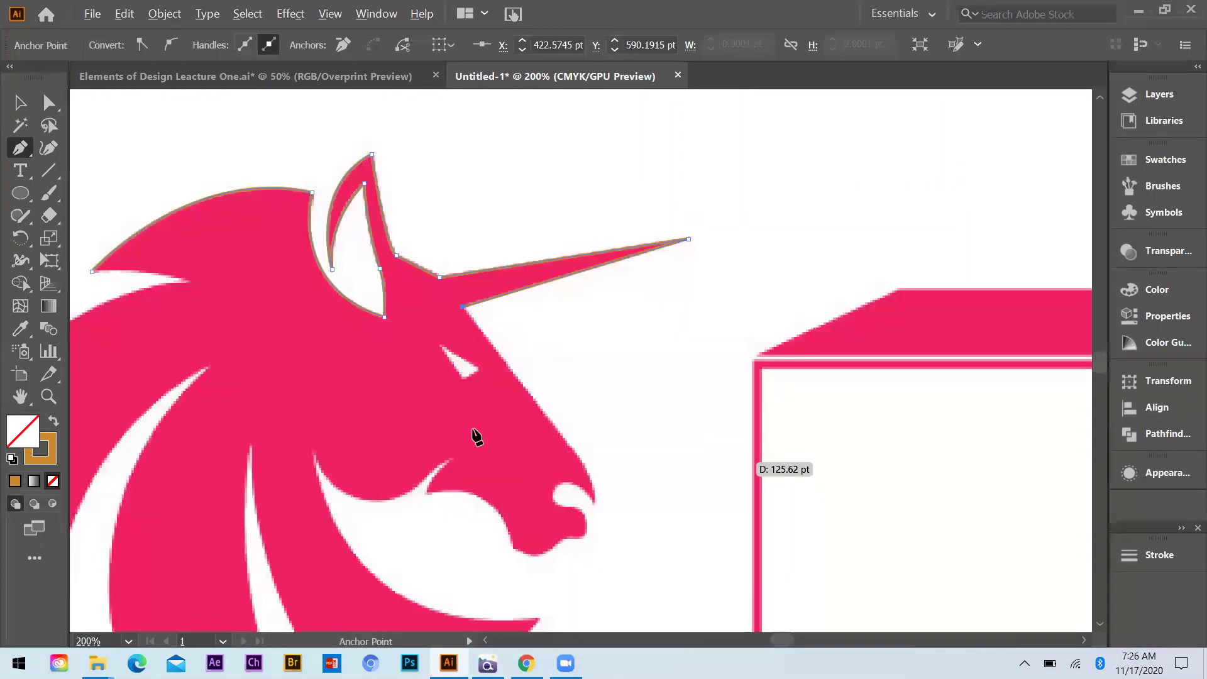
key(ctrl+plus)
key(ctrl+plus)
click(498, 442)
drag(530, 533, 524, 582)
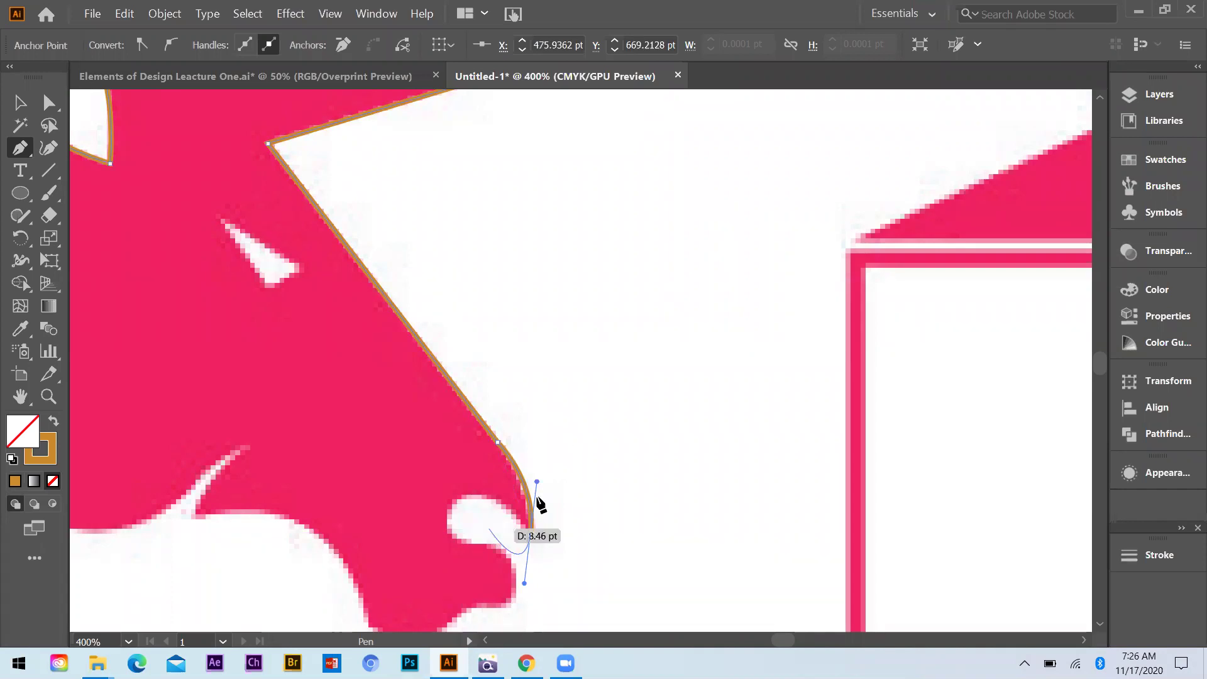
click(530, 533)
key(ctrl+equal)
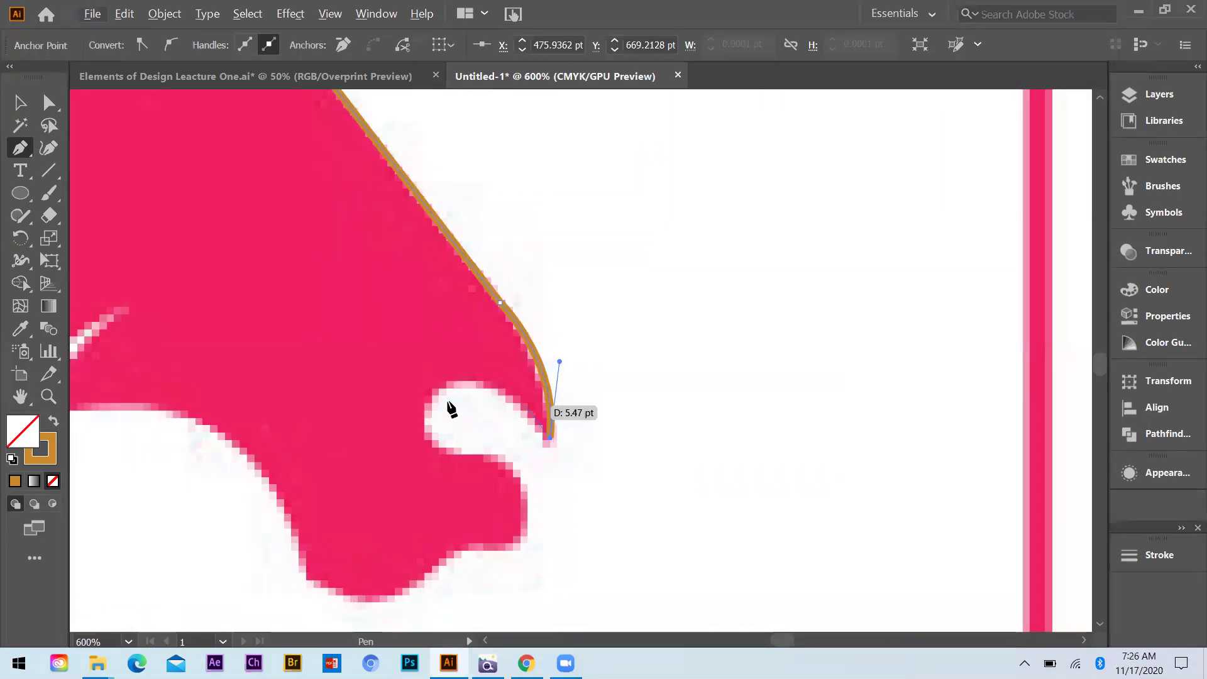
Trace the rounded nostril notch from the nose tip around to its lower edge.
drag(431, 398, 386, 453)
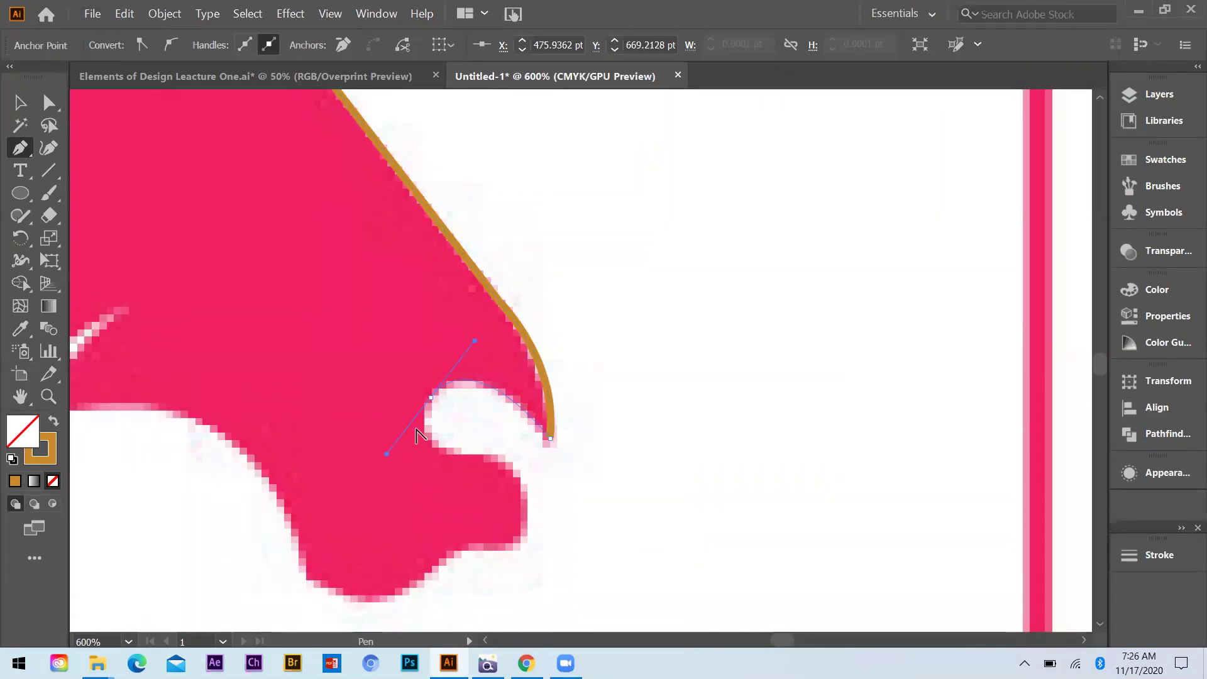
click(432, 399)
drag(466, 451, 520, 447)
click(466, 453)
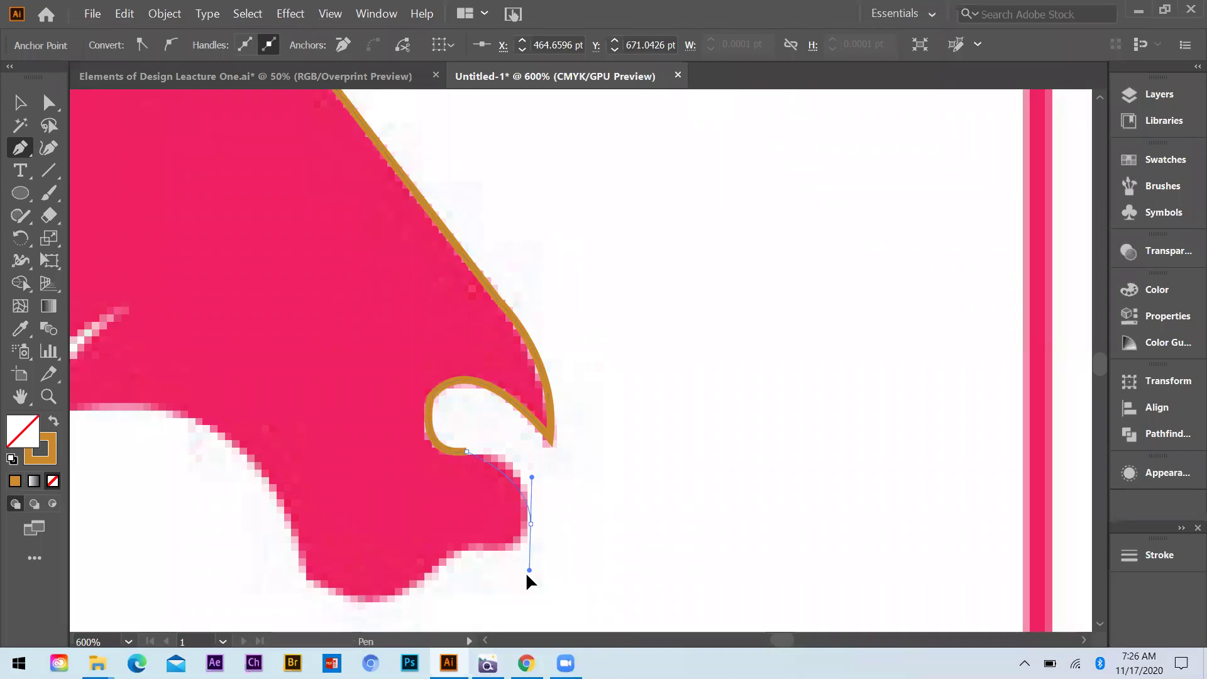
Trace the muzzle from below the nostril around the lips and along the bottom curve of the chin.
drag(532, 523, 415, 470)
scroll(472, 485, down, 1)
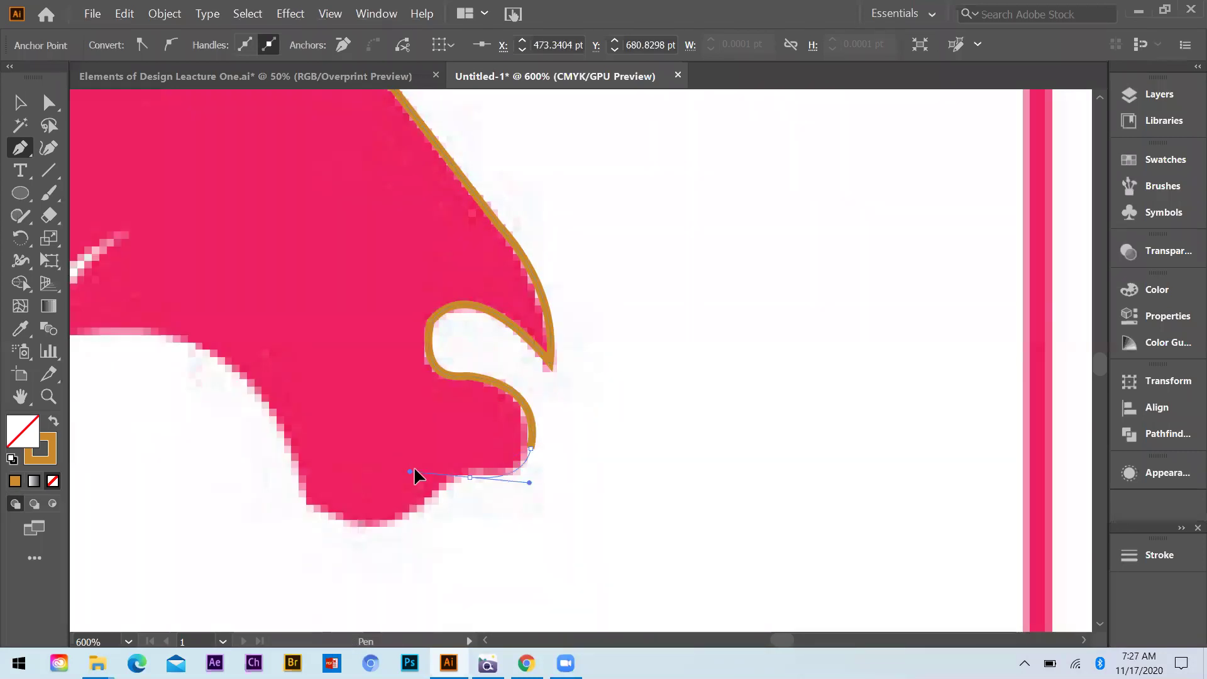
click(471, 477)
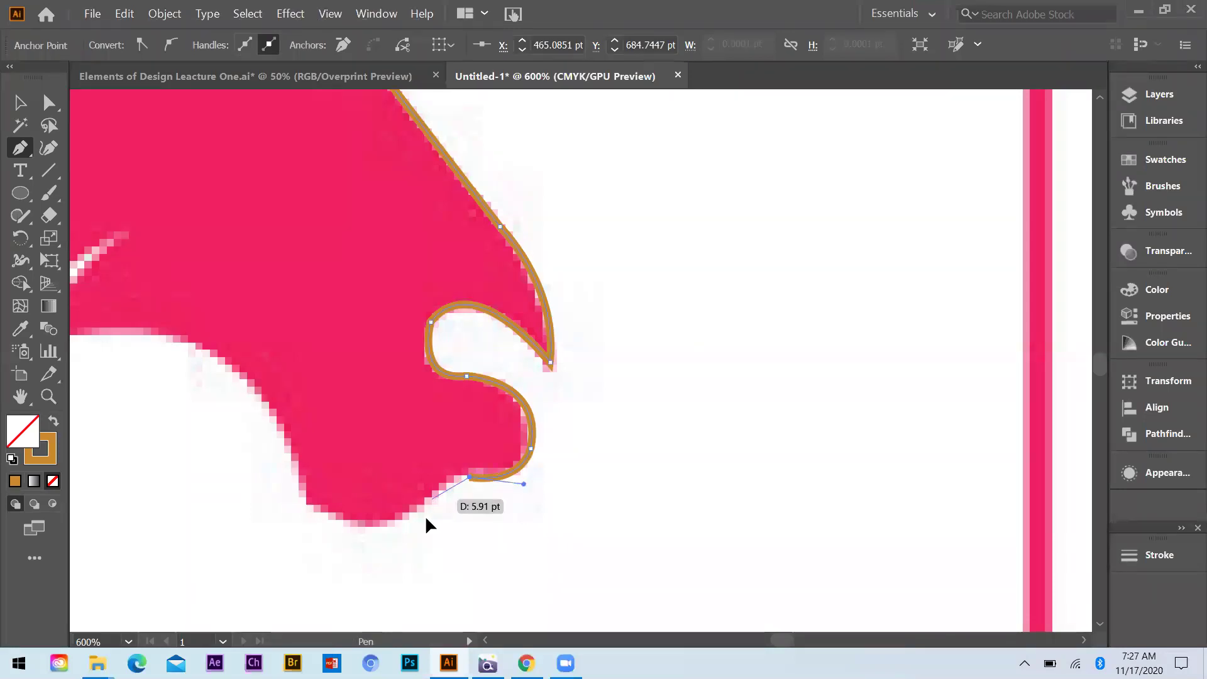
drag(431, 498, 421, 530)
drag(309, 504, 249, 450)
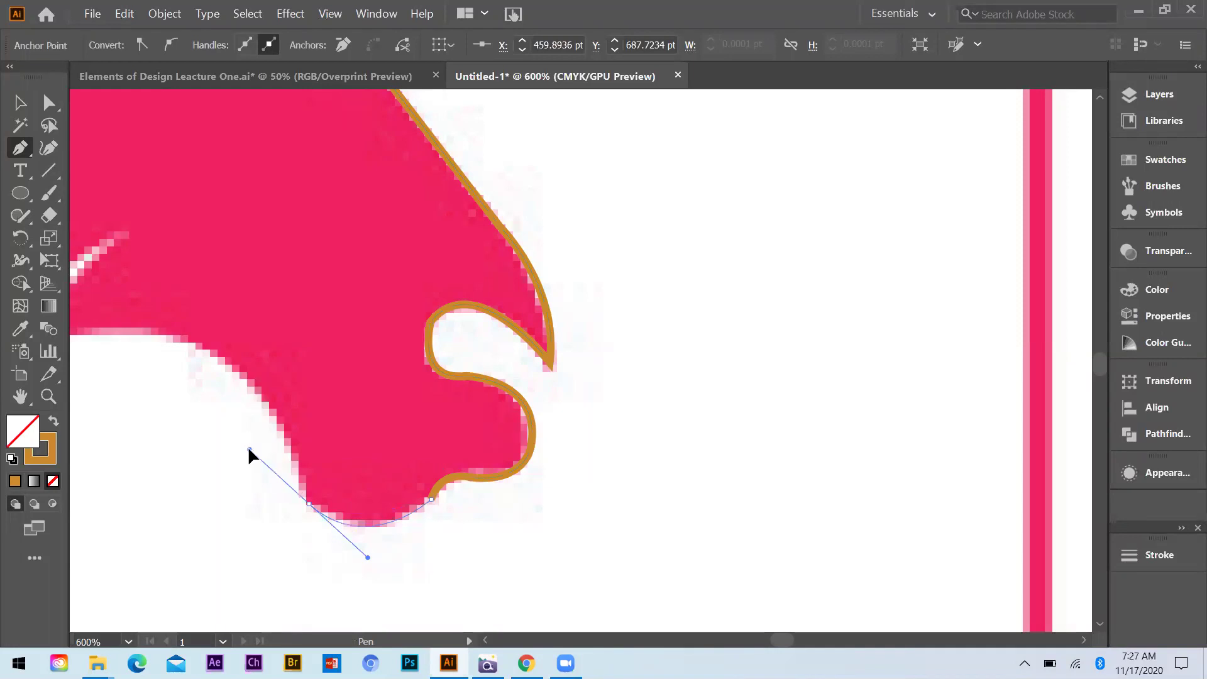
Trace the underside of the jaw from the chin back to the lower corner of the cheek notch.
scroll(751, 497, down, 2)
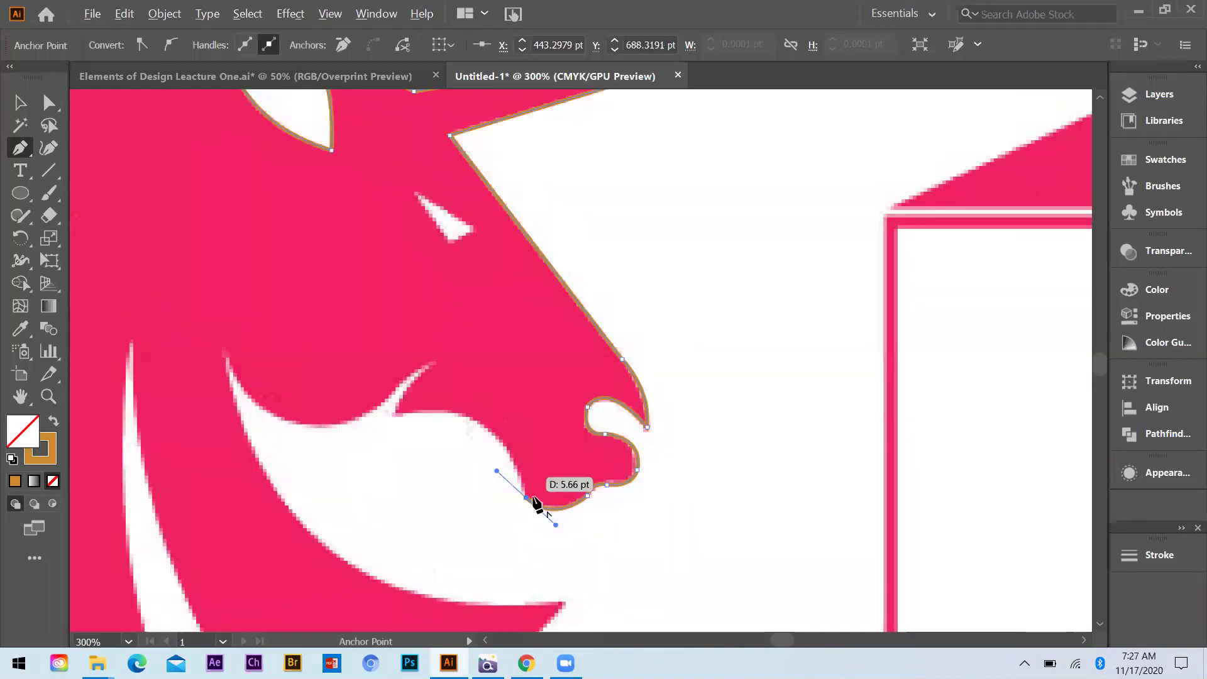
scroll(517, 495, up, 2)
drag(526, 497, 375, 441)
drag(270, 337, 131, 393)
drag(223, 401, 238, 408)
Trace the pointed cheek notch and the rounded cheek curve to the upper tip of the white neck opening.
mouse_move(477, 336)
mouse_down()
mouse_move(562, 229)
mouse_move(607, 208)
mouse_move(423, 345)
mouse_move(431, 340)
mouse_move(420, 362)
mouse_up()
mouse_move(336, 446)
mouse_down()
mouse_move(310, 444)
mouse_move(329, 443)
mouse_up()
drag(427, 329, 189, 256)
drag(229, 216, 157, 173)
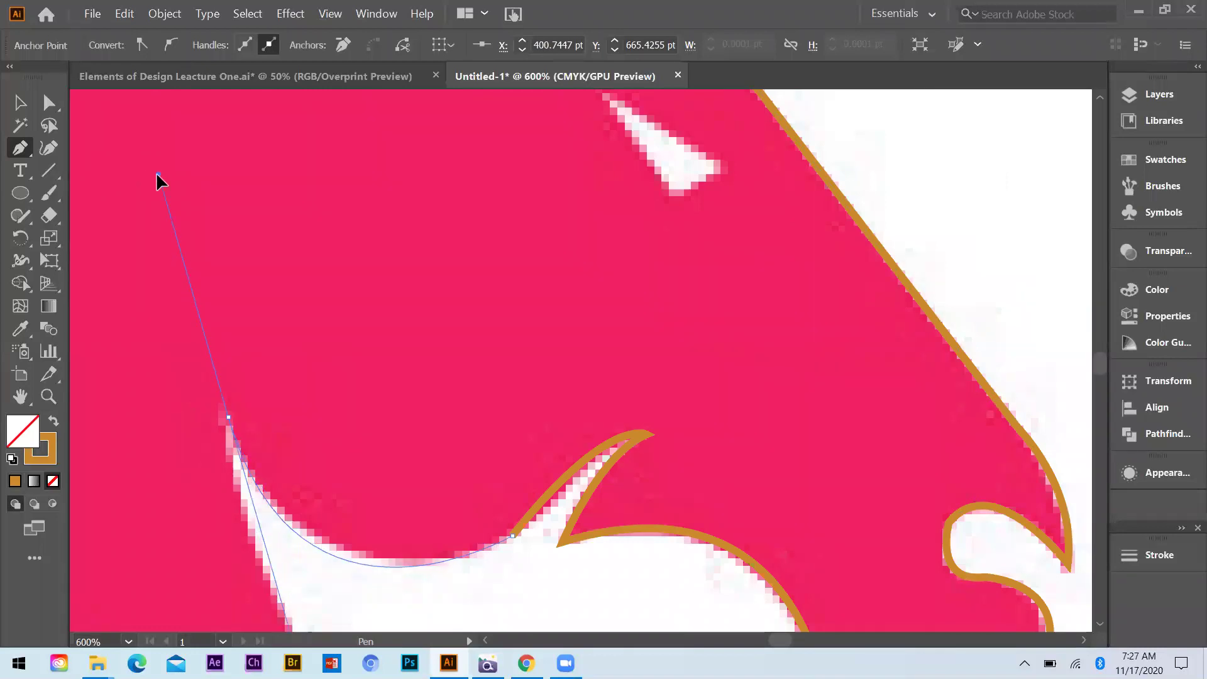
scroll(496, 316, down, 2)
scroll(497, 316, down, 3)
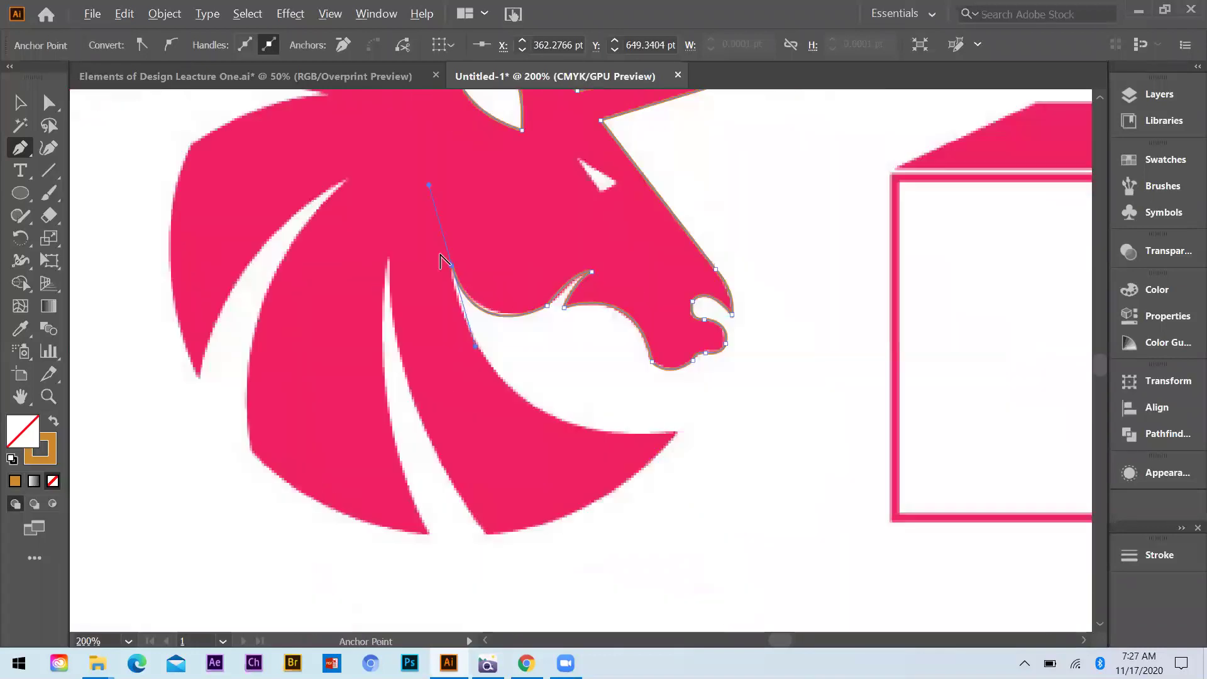
scroll(433, 250, up, 1)
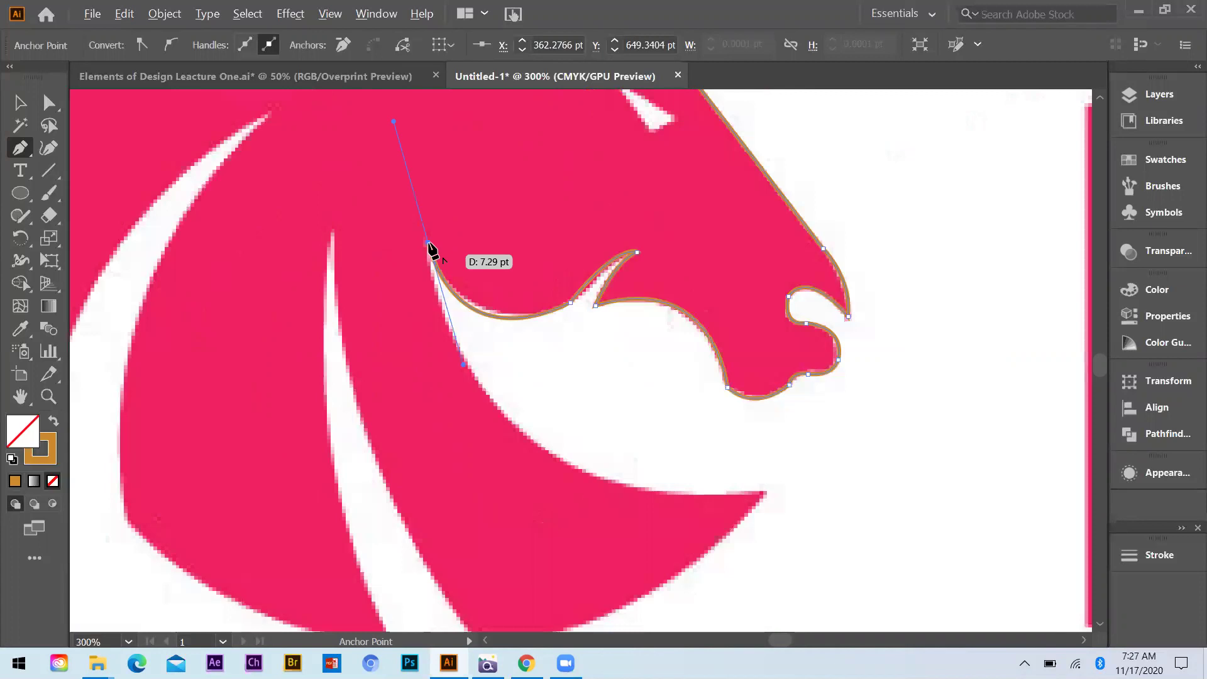
Trace the long white neck opening down to the pointed chest tip and the curved lower edge back to the narrow mane slit.
click(429, 244)
drag(767, 491, 1092, 480)
drag(978, 445, 973, 449)
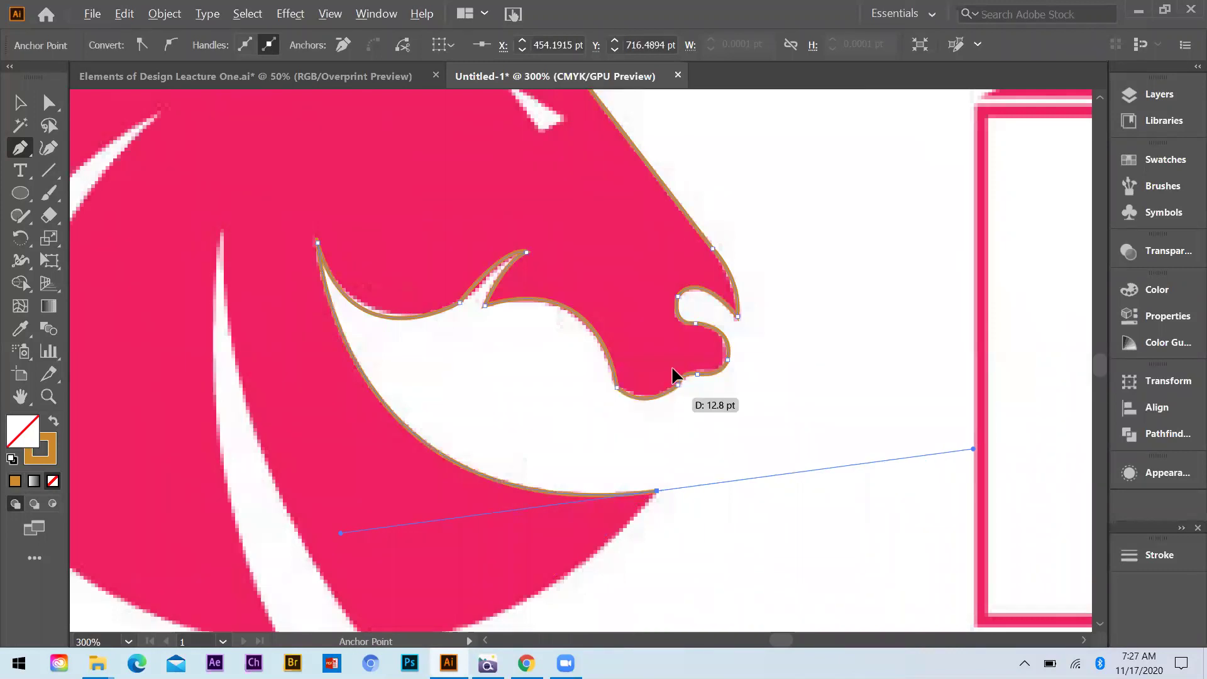
scroll(667, 385, down, 1)
drag(480, 470, 359, 476)
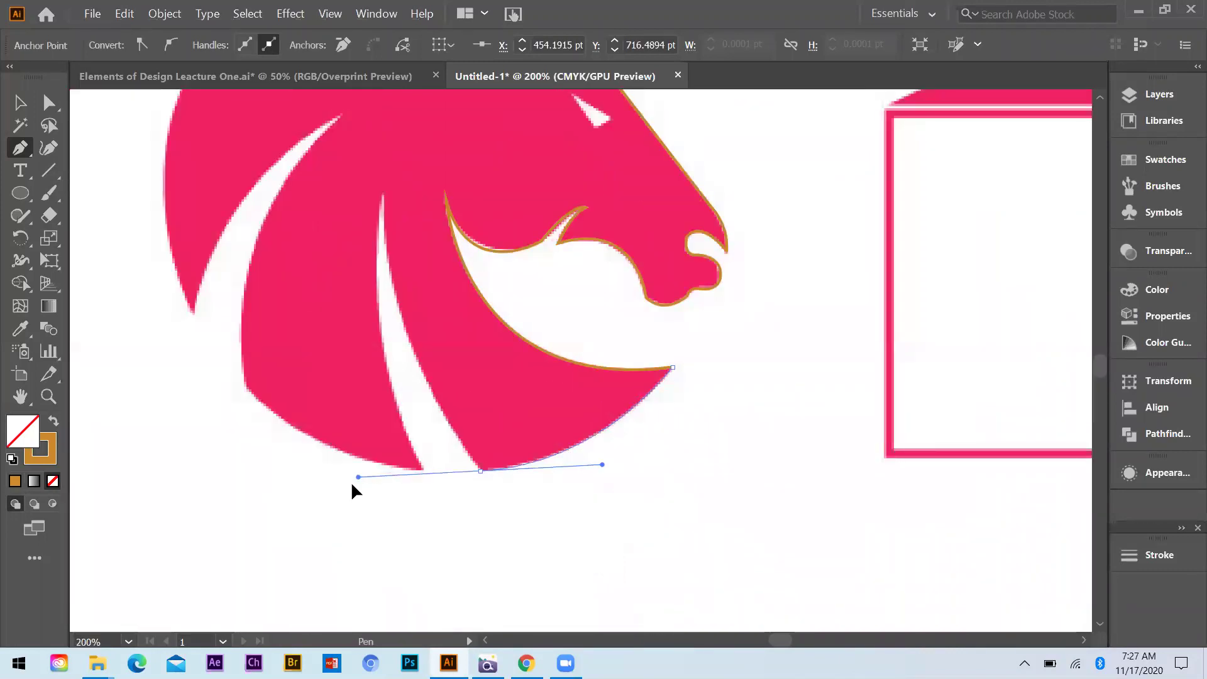
click(481, 471)
Trace the front edge of the narrow mane slit from its base up to its pointed tip.
scroll(474, 369, down, 2)
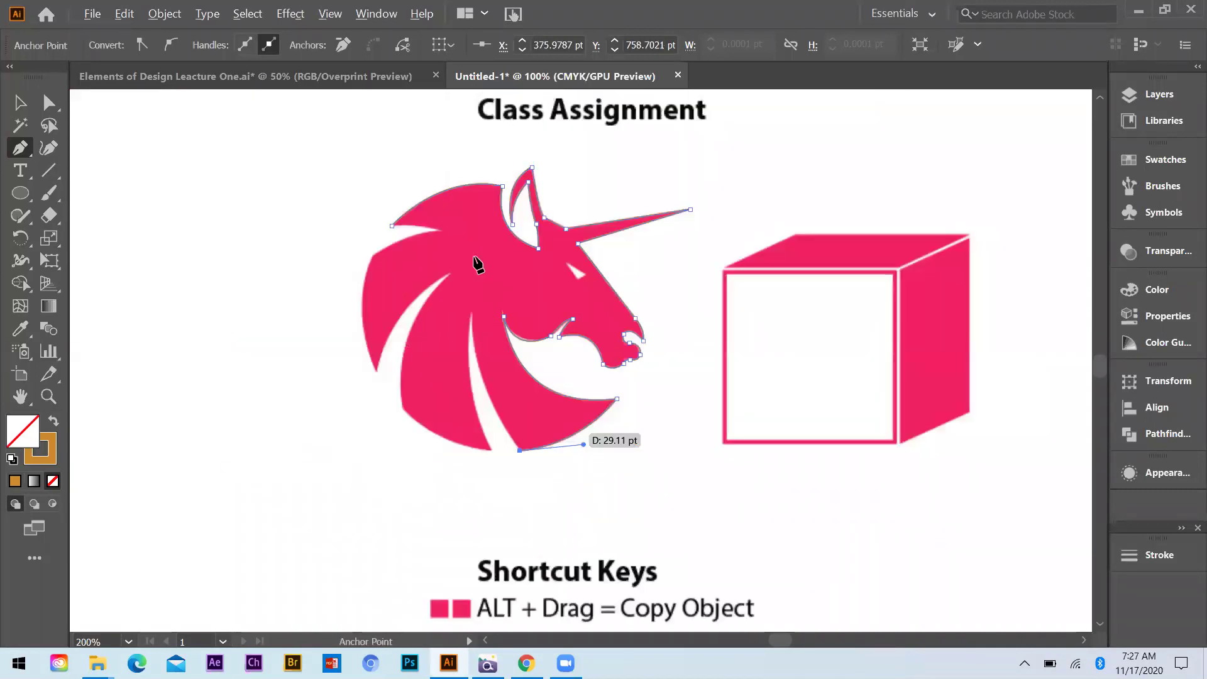
scroll(485, 248, up, 1)
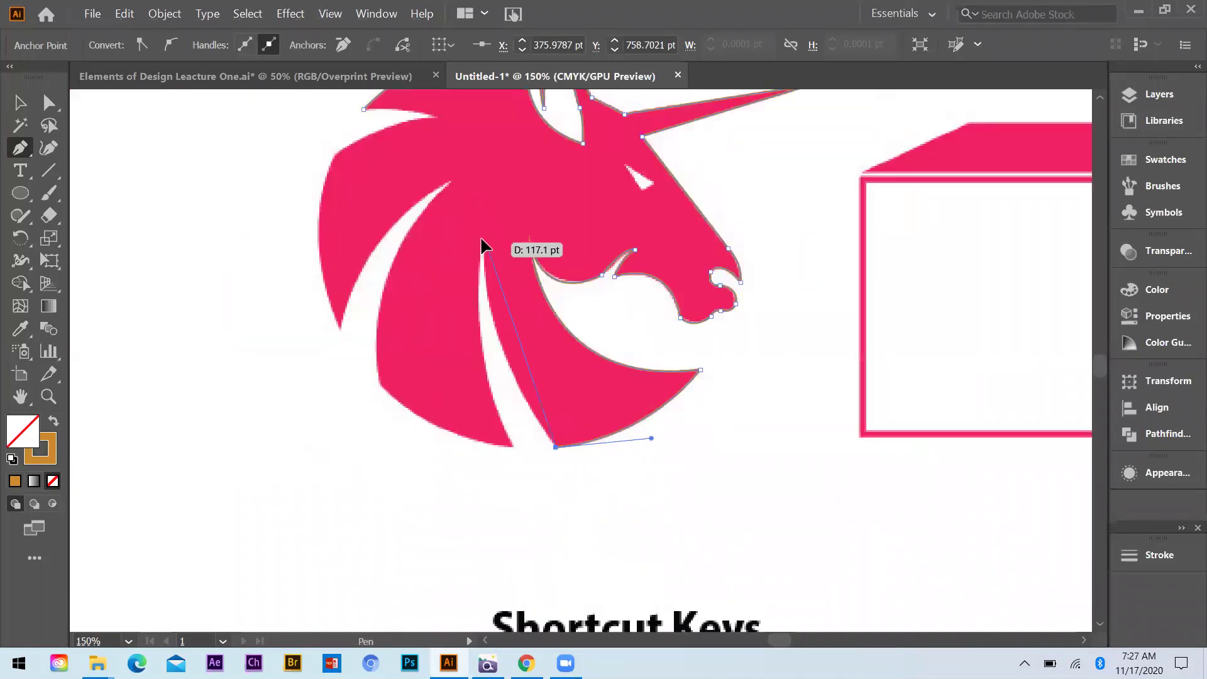
scroll(456, 192, up, 1)
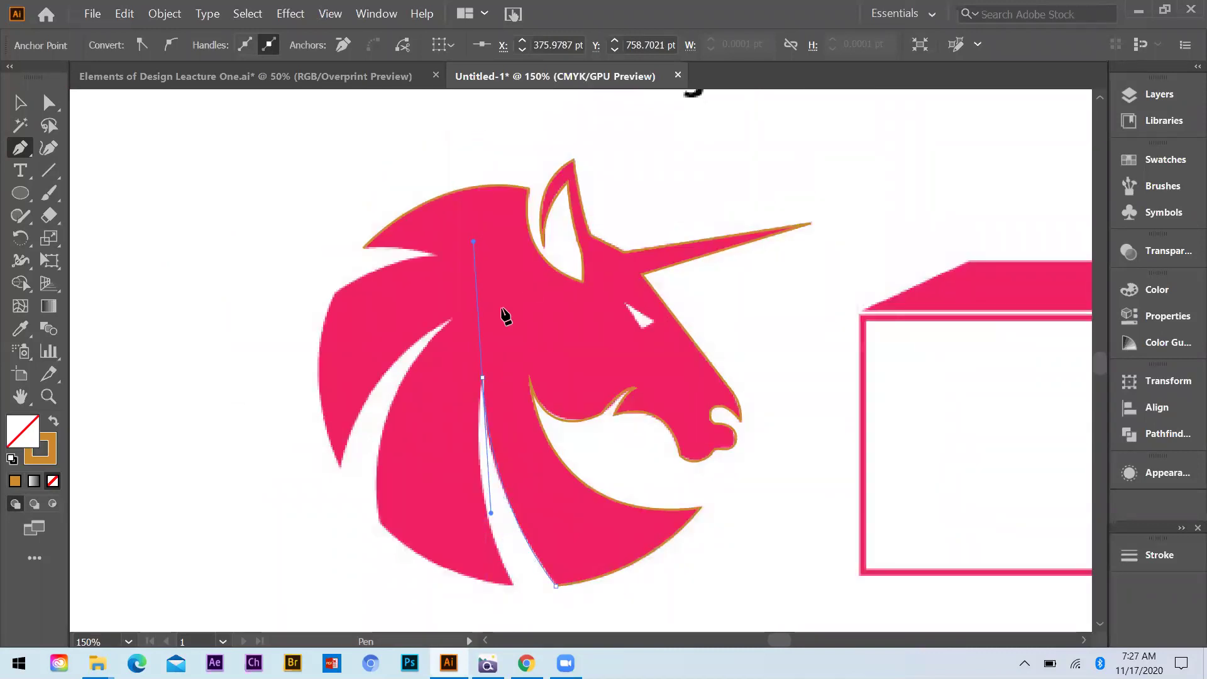
scroll(496, 314, down, 1)
scroll(496, 352, down, 1)
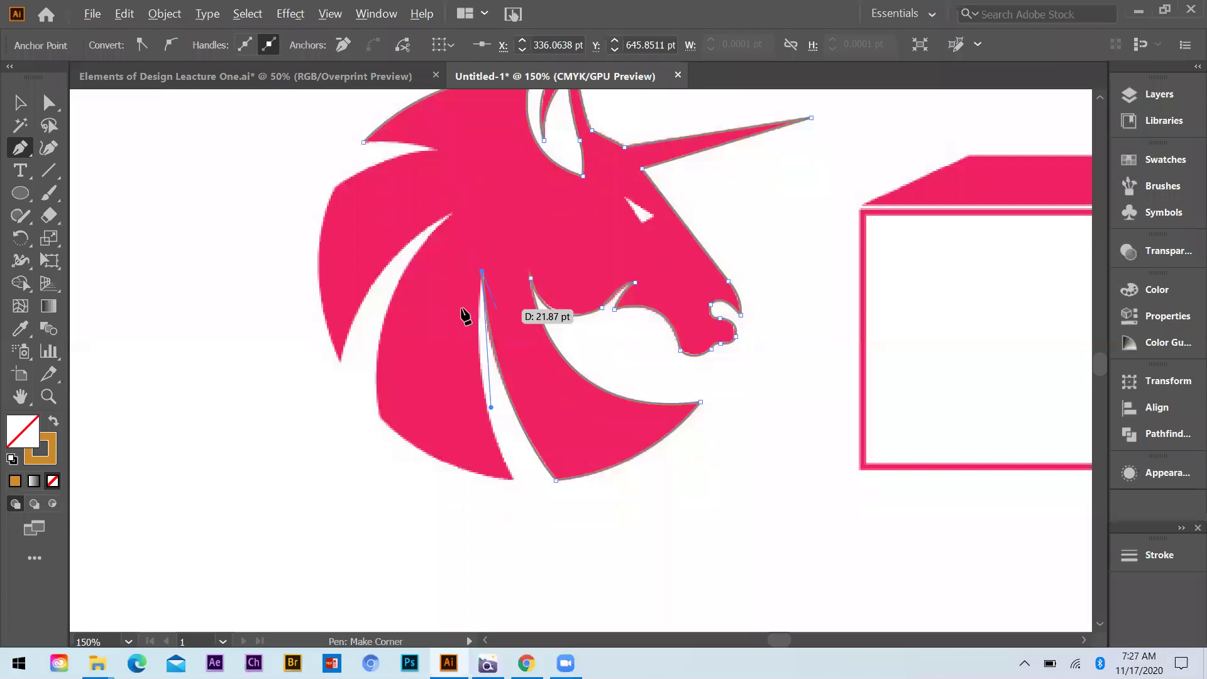
scroll(468, 314, up, 1)
drag(479, 364, 484, 415)
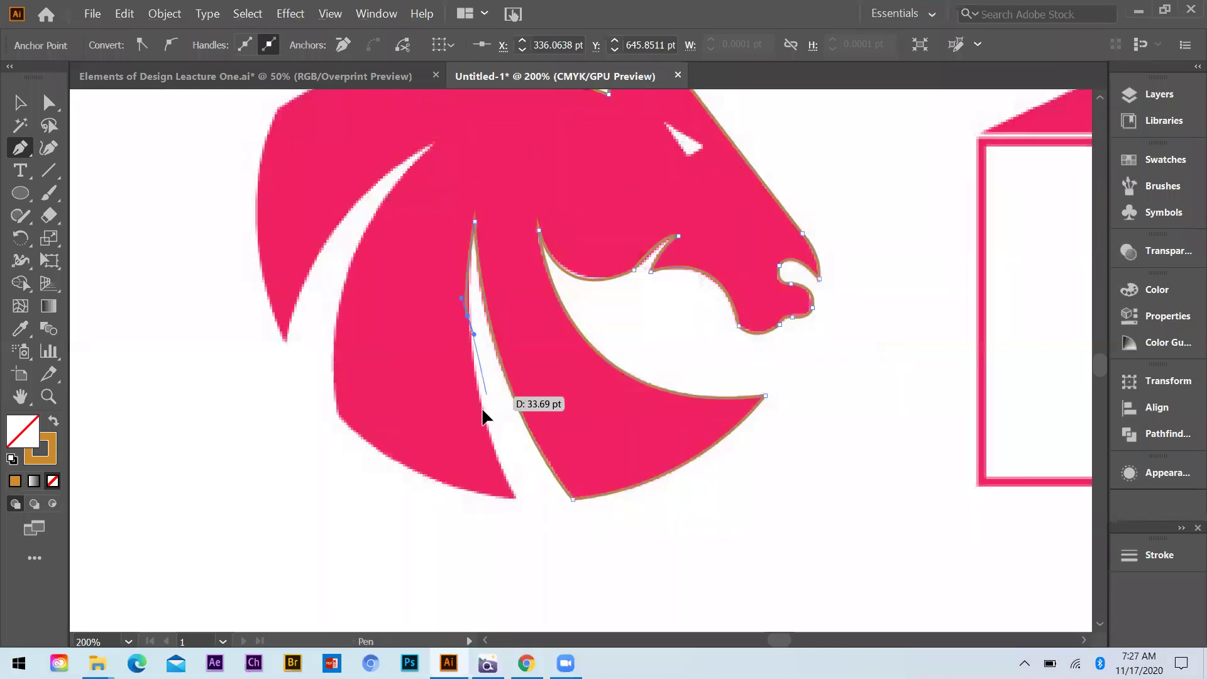
drag(513, 496, 555, 518)
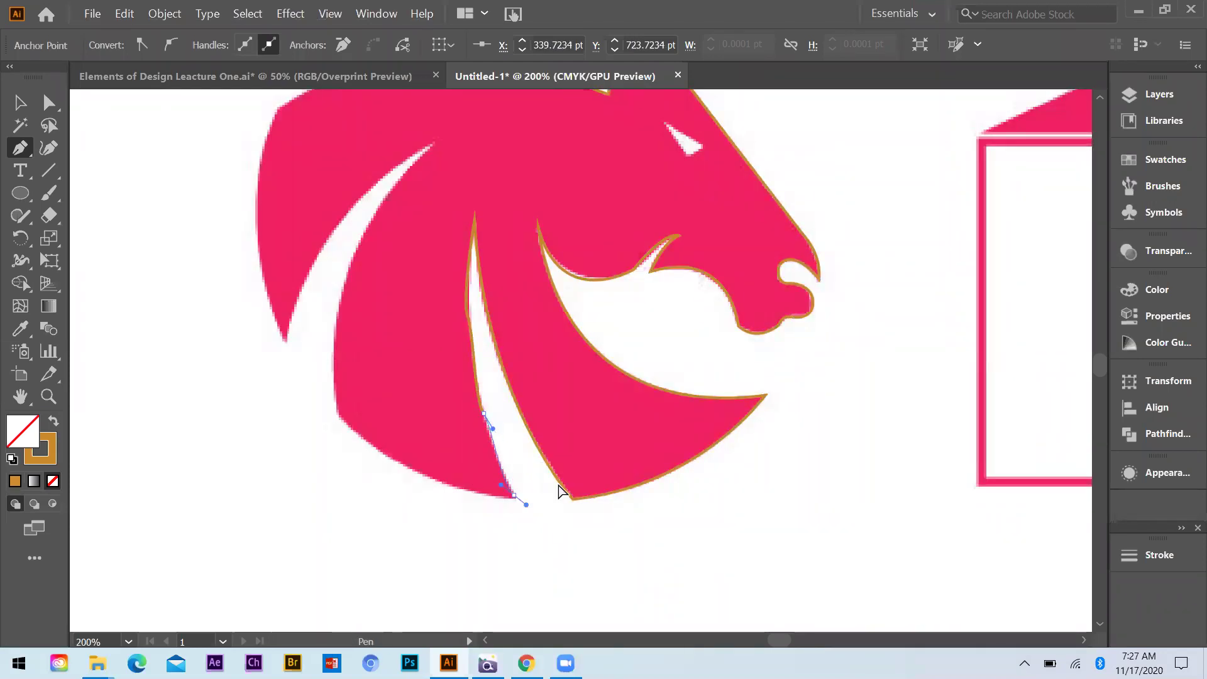
click(519, 503)
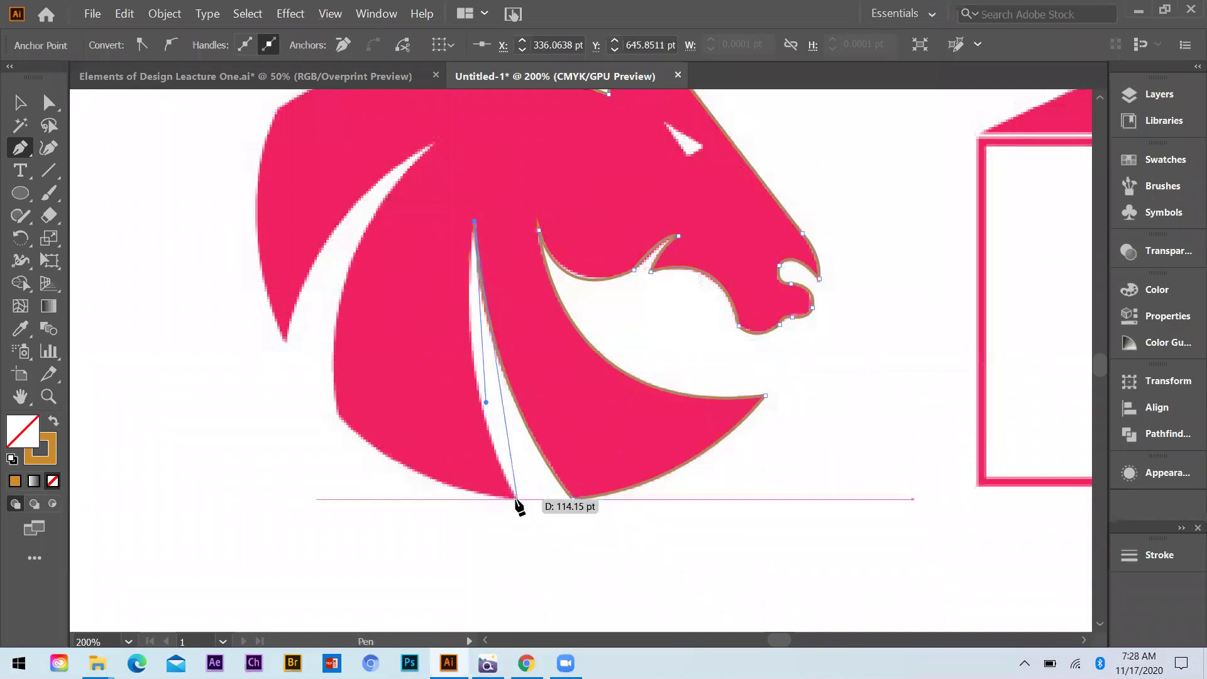
Trace the rear edge of the narrow slit down to its base and the mane's bottom edge to the middle lock's lower corner.
drag(516, 498, 575, 601)
drag(518, 502, 337, 379)
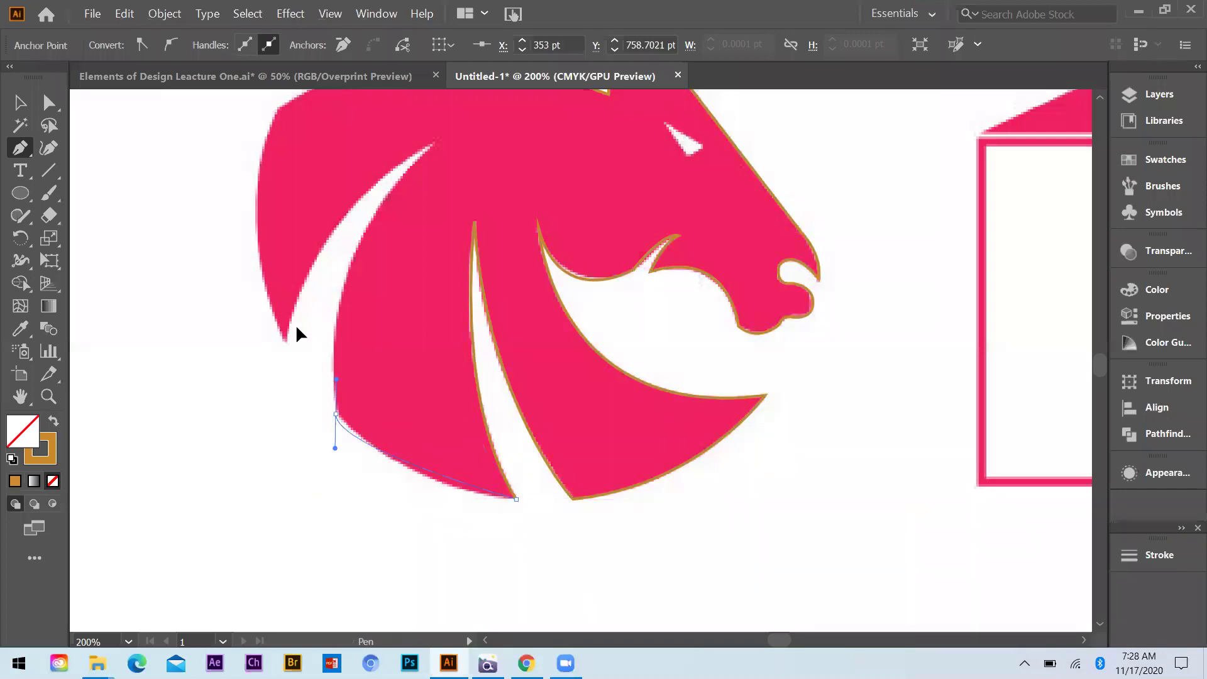
drag(288, 342, 275, 342)
drag(336, 414, 513, 505)
Trace both edges of the wide curved mane slit, from the middle lock's corner up to the tip and down to the outer lock's point.
drag(340, 445, 472, 238)
key(ctrl+minus)
scroll(478, 236, up, 2)
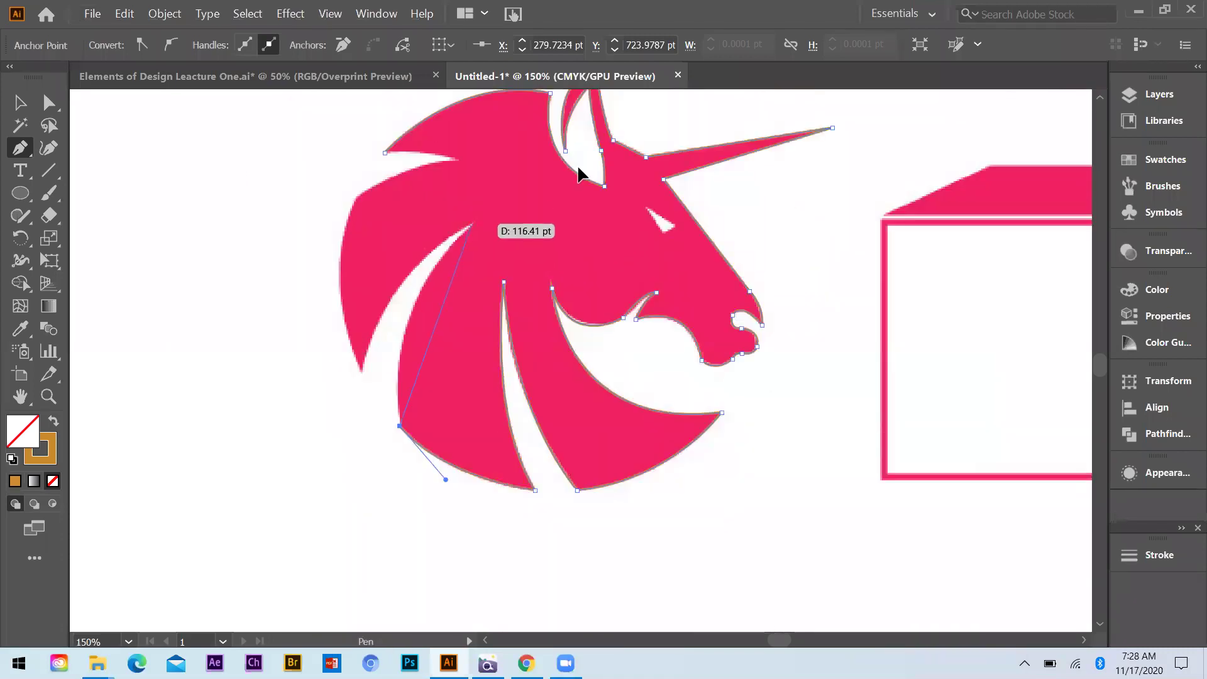
drag(563, 153, 473, 224)
drag(359, 372, 366, 392)
drag(324, 497, 320, 503)
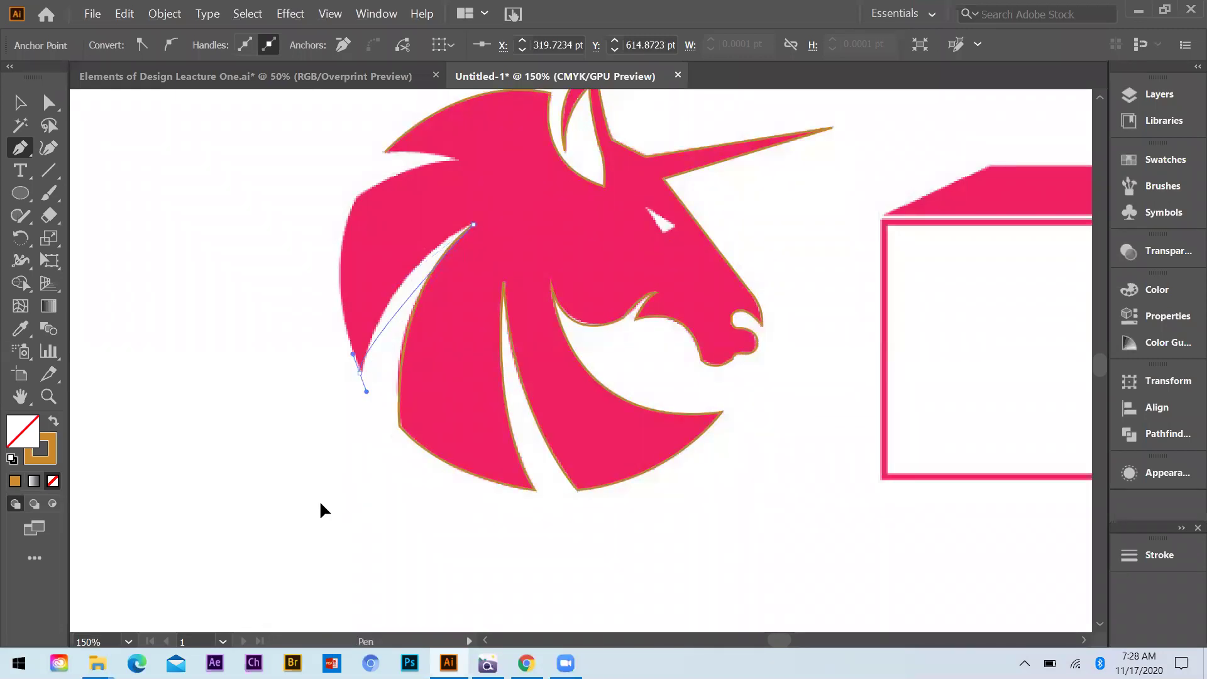
click(360, 371)
Trace the outer mane lock's back and upper edges to the short notch and close the path at its starting point.
drag(359, 197, 408, 132)
click(360, 198)
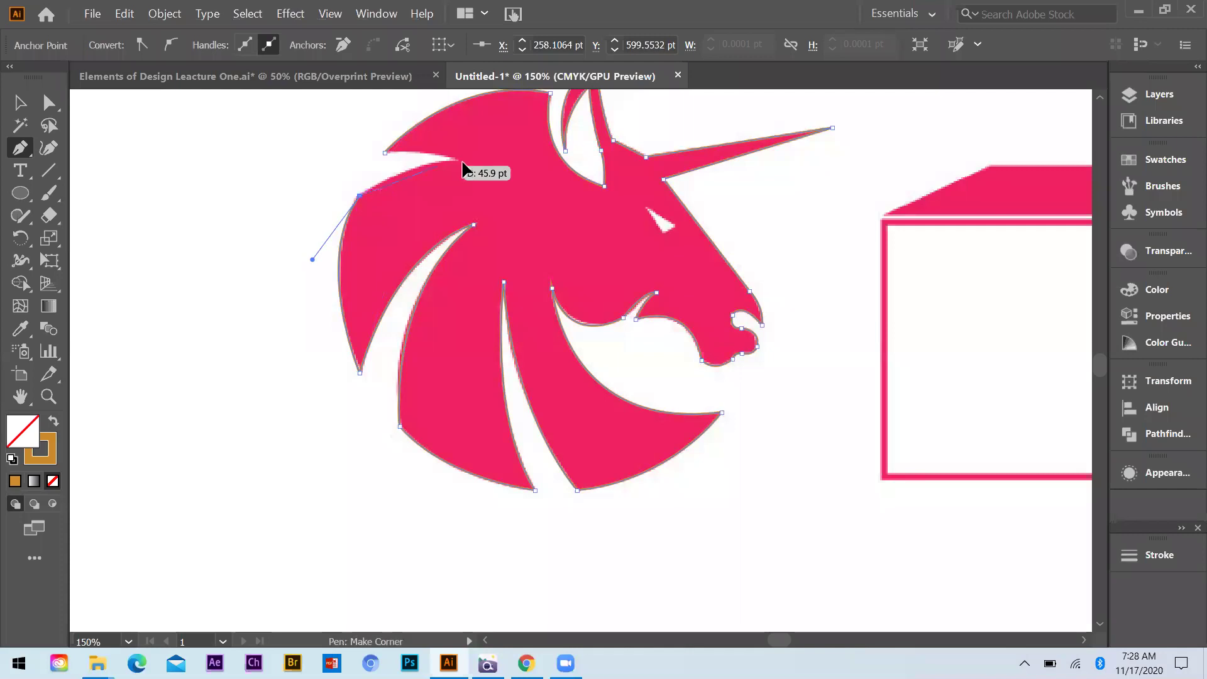
drag(456, 161, 321, 160)
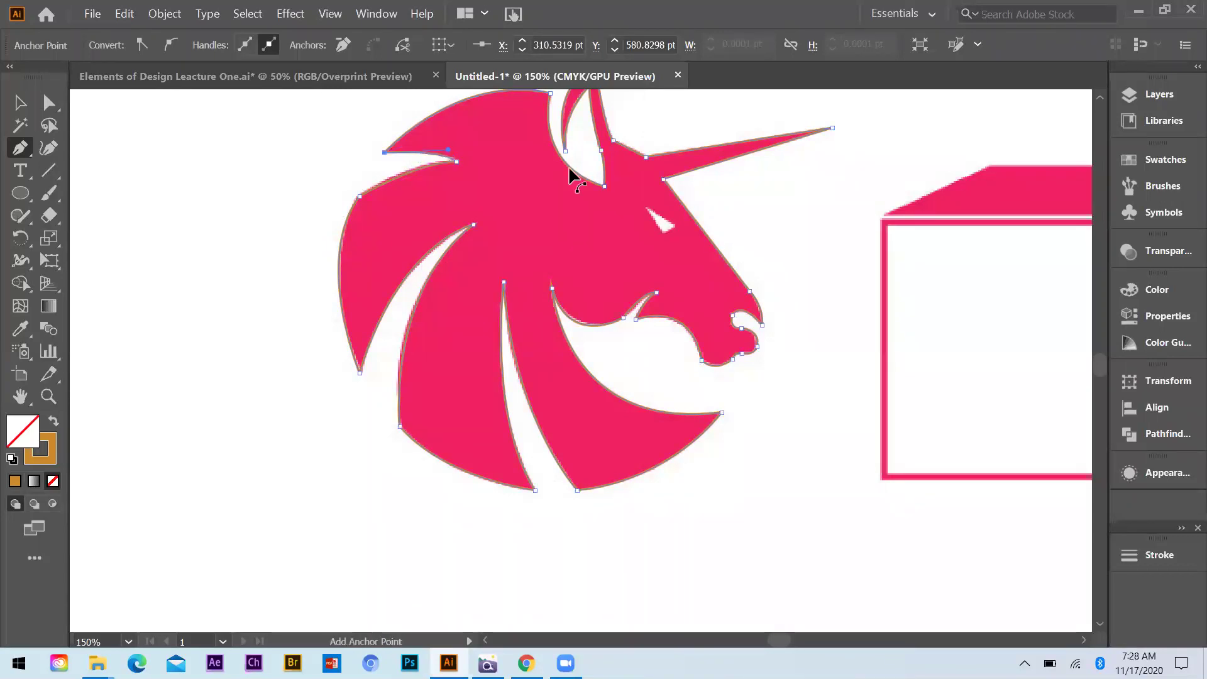
Smooth the traced path around the cheek curve, cheek notch and nostril with the Smooth tool and deselect it.
key(ctrl+plus)
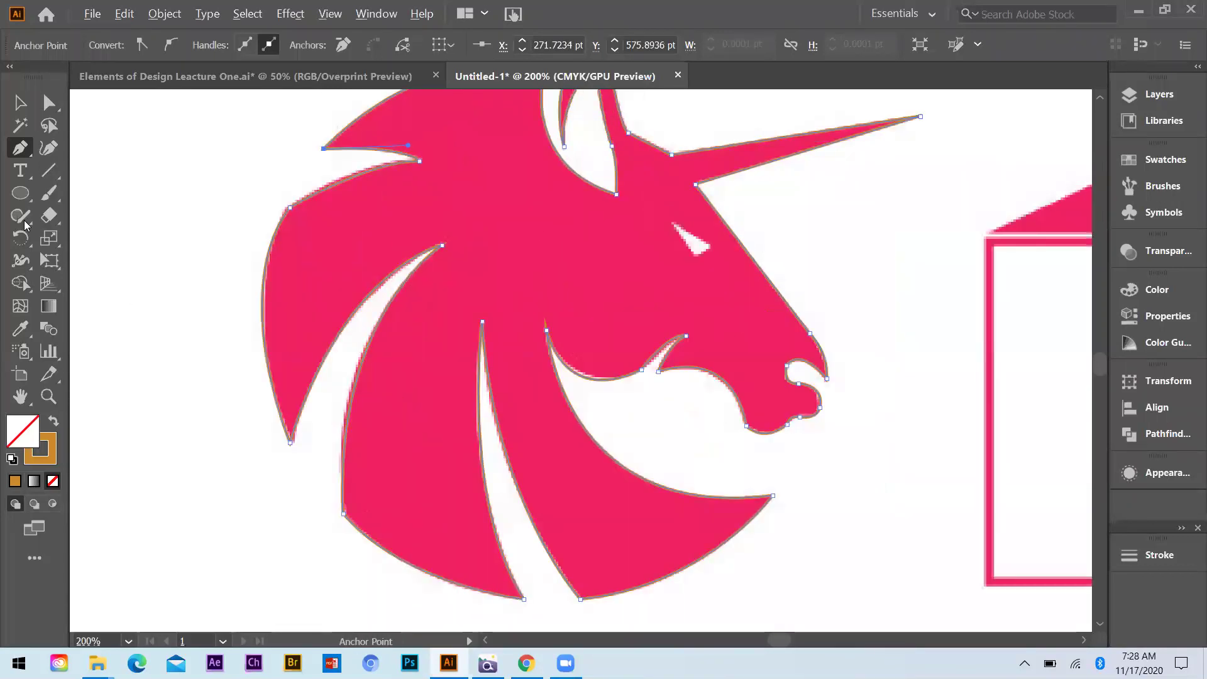
key(ctrl+minus)
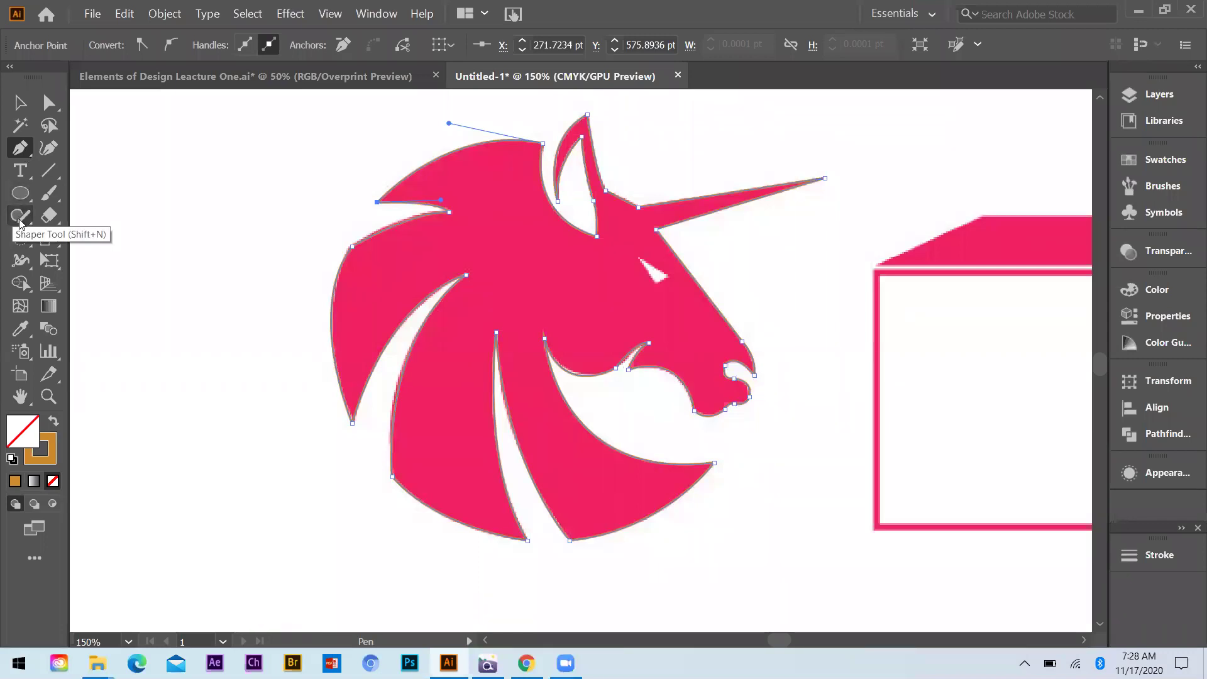
click(25, 222)
click(87, 266)
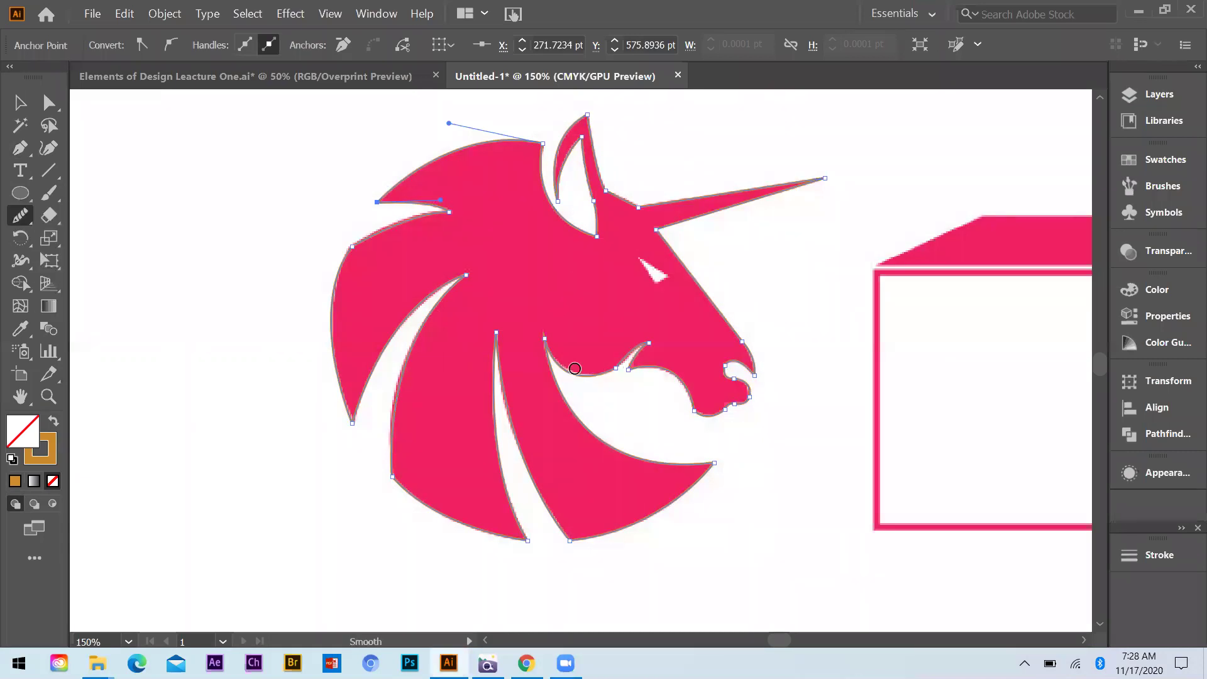
scroll(574, 368, up, 1)
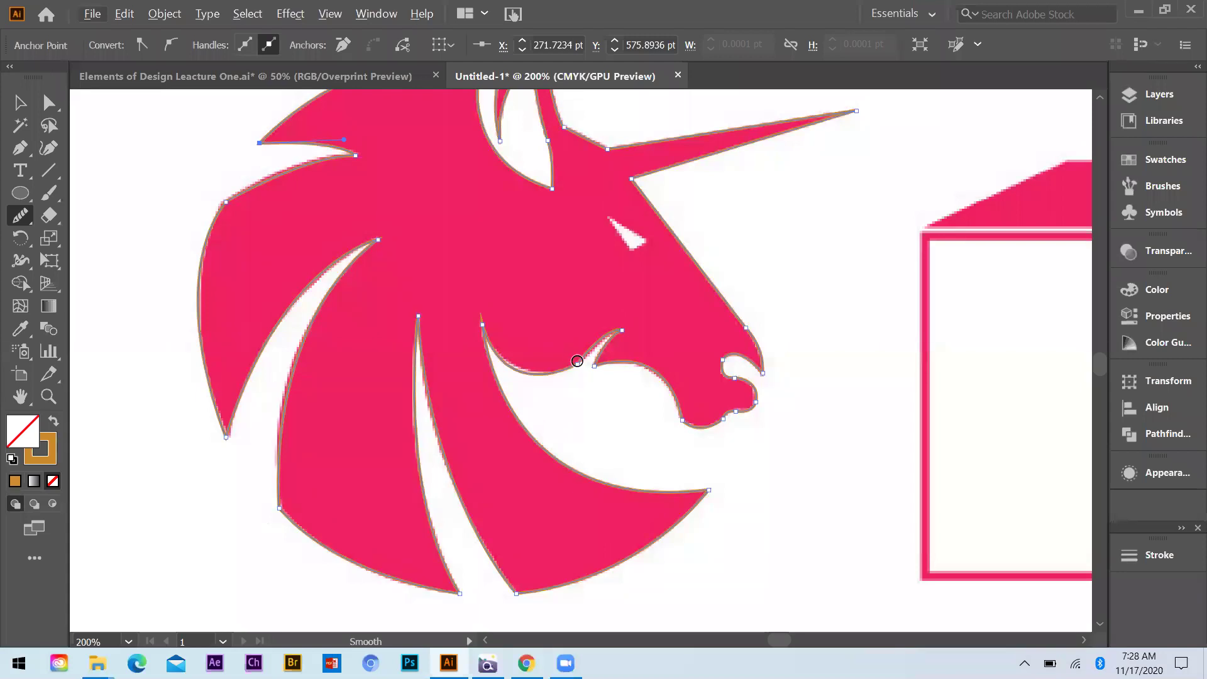
mouse_move(658, 382)
mouse_down()
mouse_move(679, 417)
mouse_move(734, 420)
mouse_move(741, 376)
mouse_up()
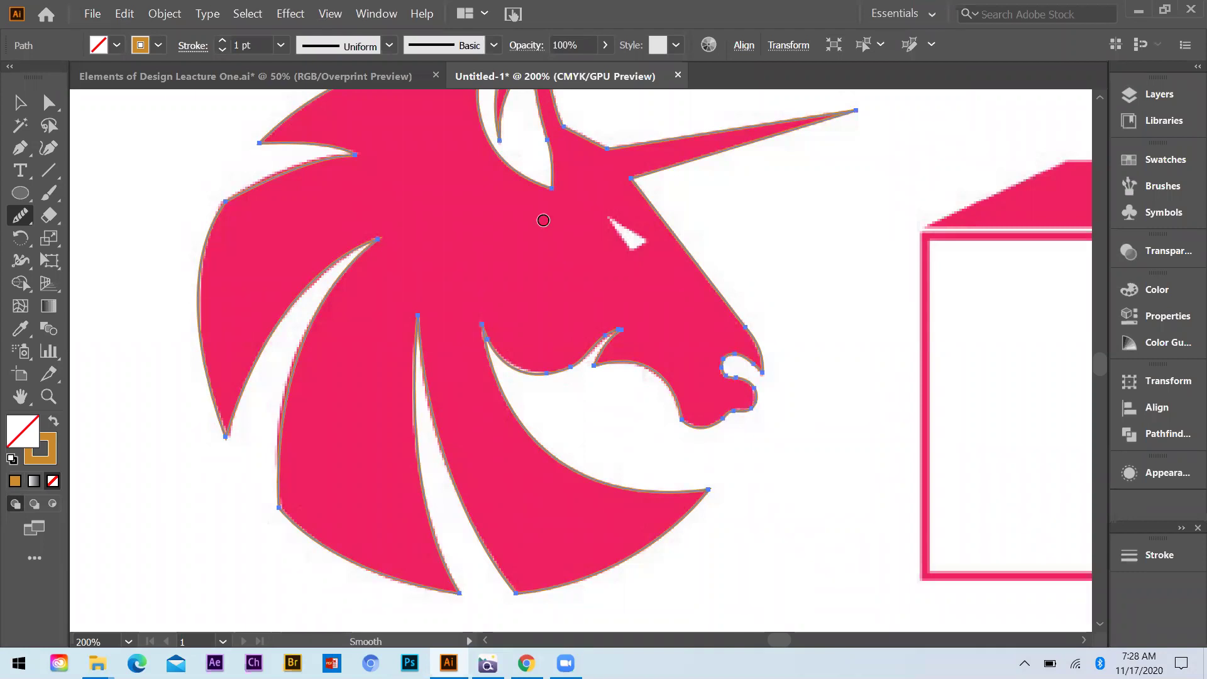
scroll(587, 283, up, 2)
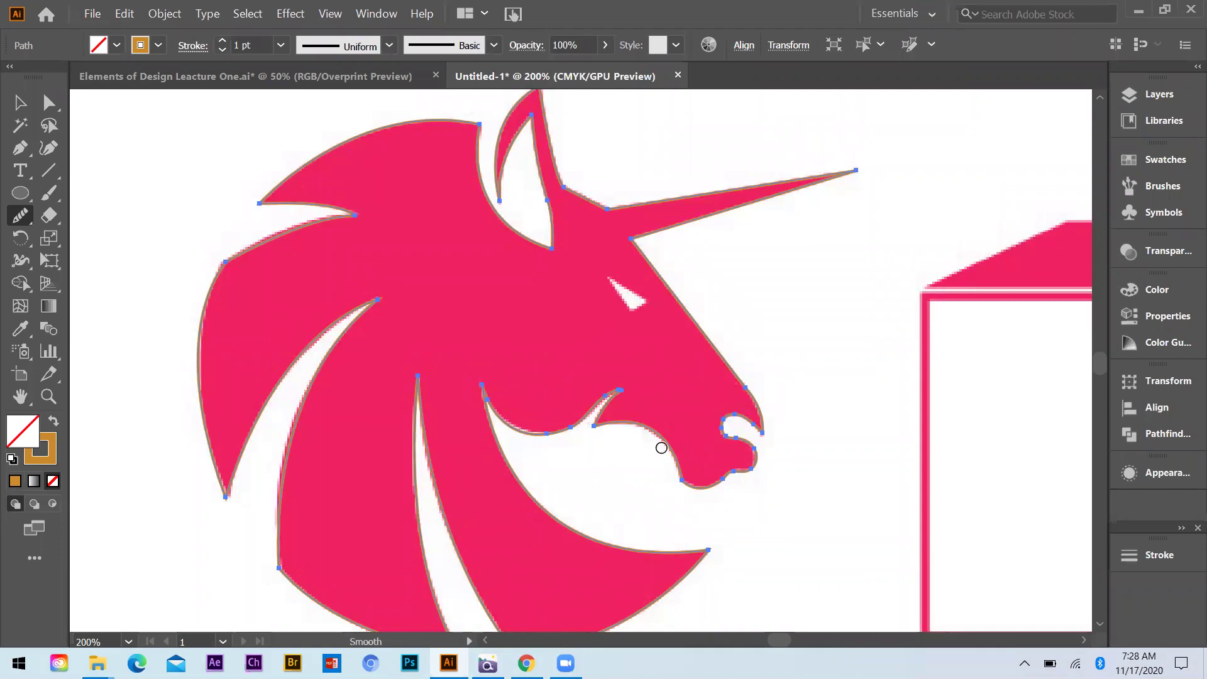
scroll(737, 404, down, 1)
scroll(768, 303, down, 1)
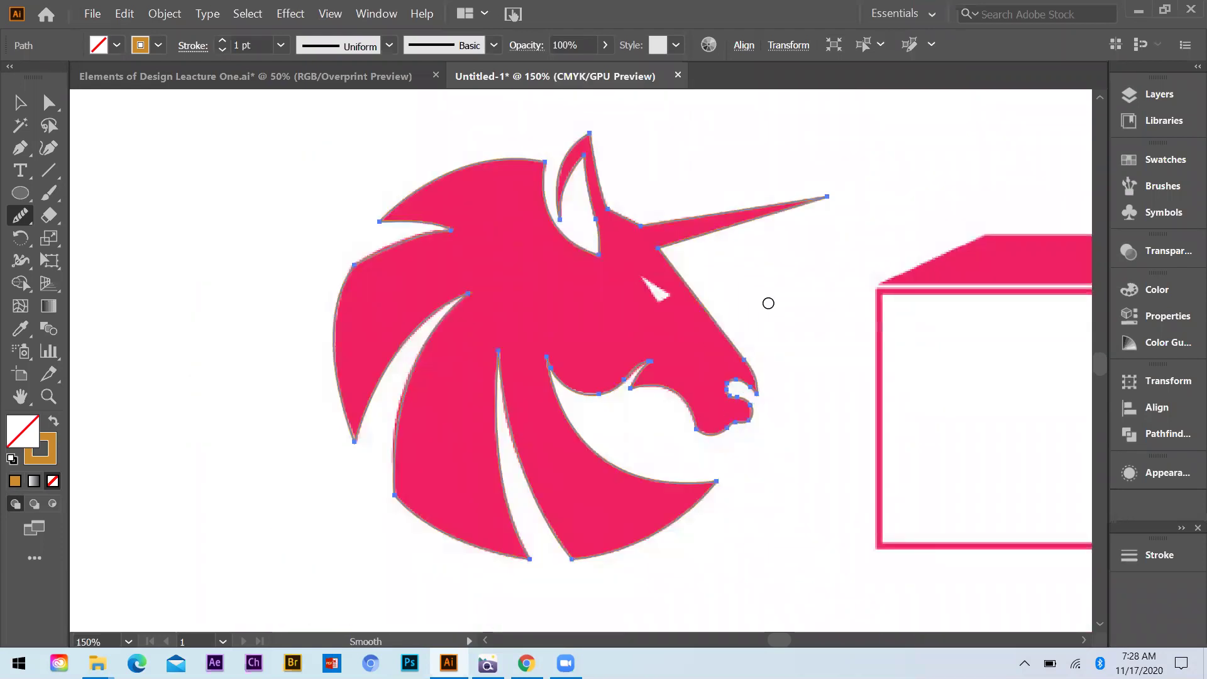
scroll(172, 193, up, 1)
key(v)
click(173, 193)
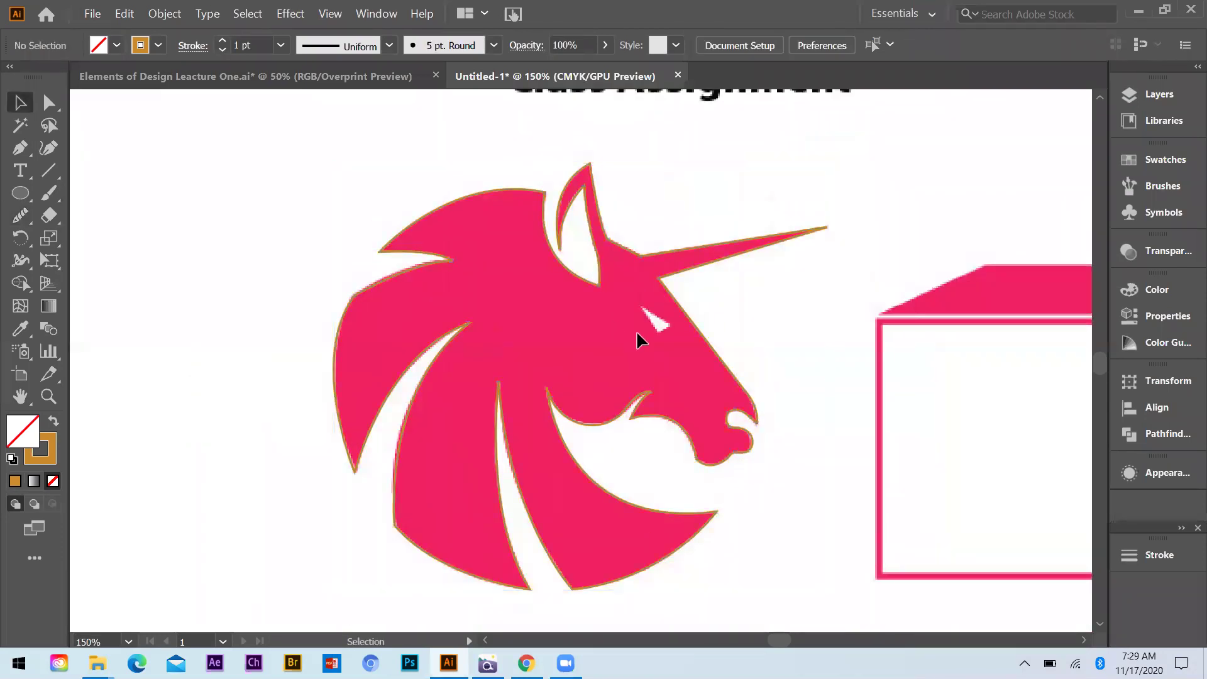
Trace the white triangular eye with the Pen tool as a three-point path and deselect it.
key(p)
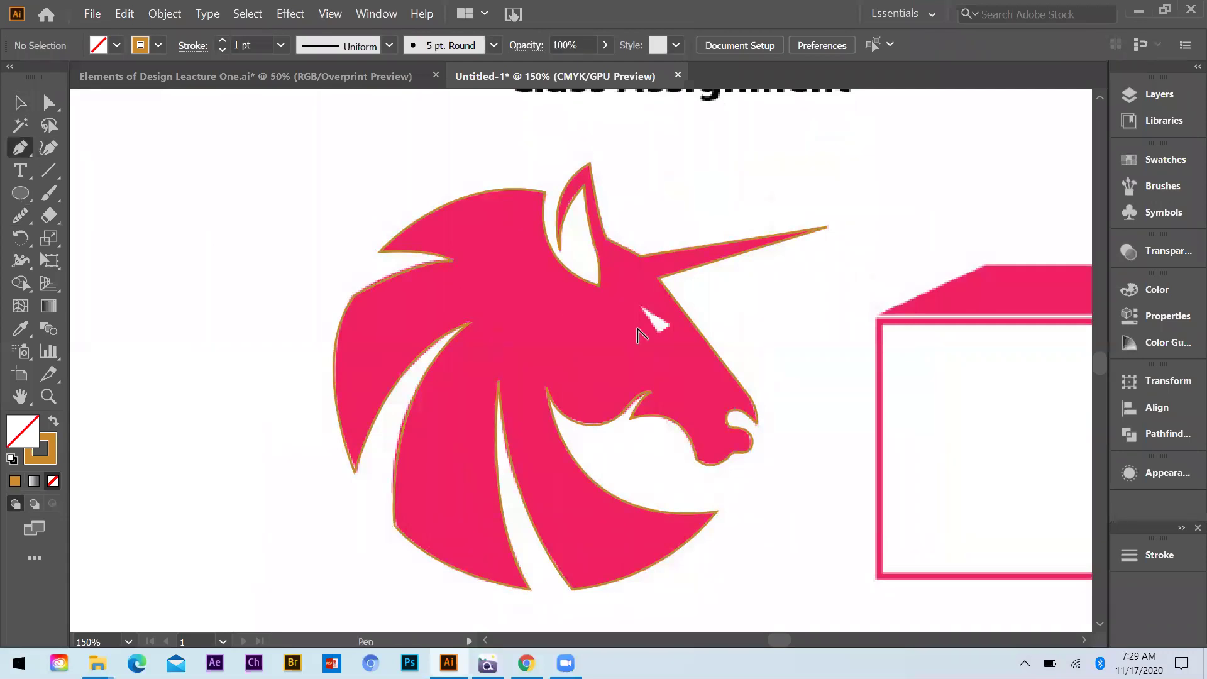
scroll(667, 343, up, 1)
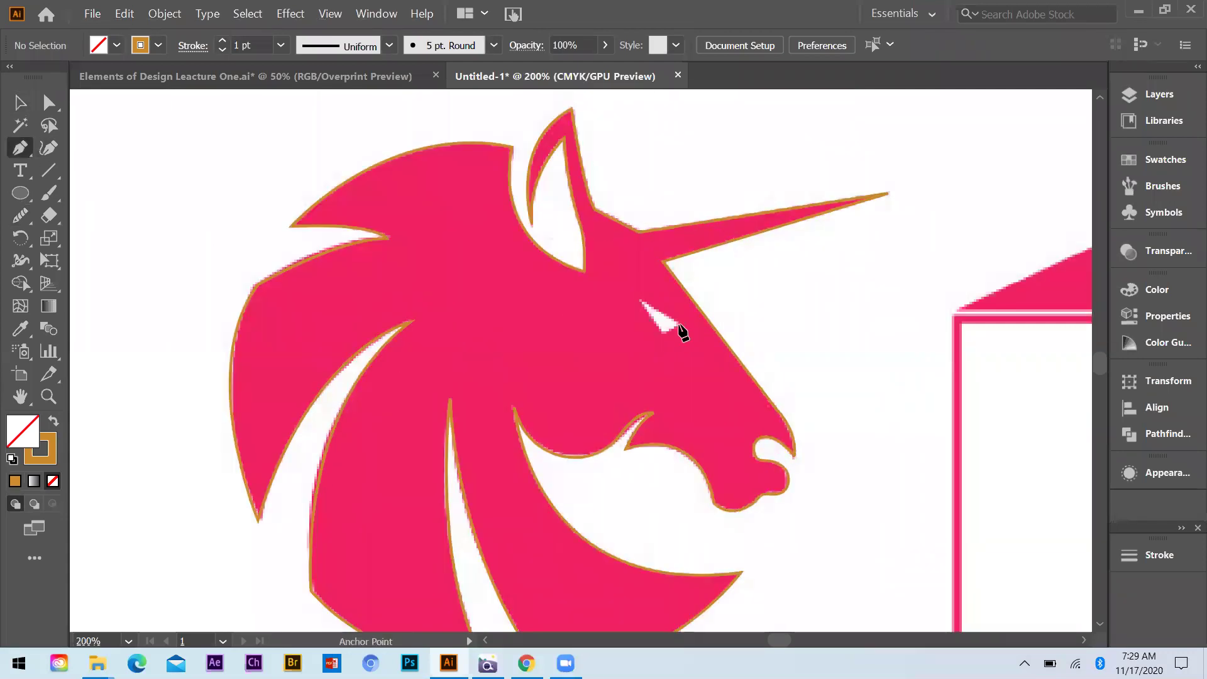
click(639, 298)
click(680, 325)
click(662, 335)
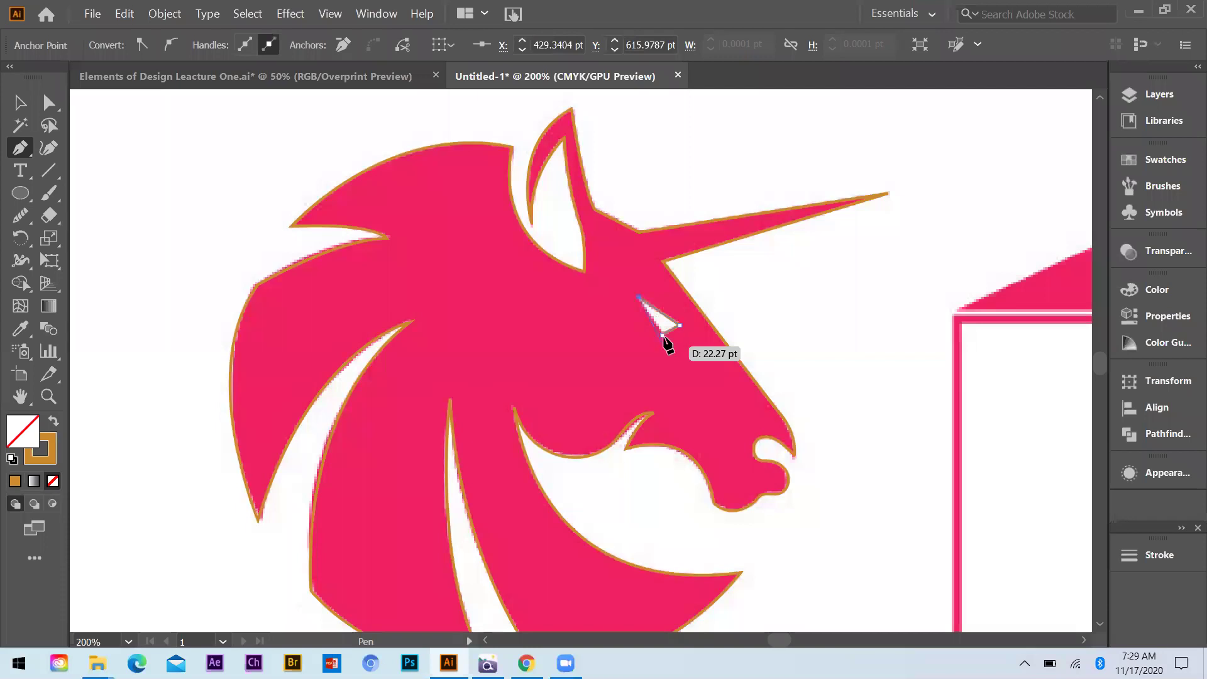
click(35, 105)
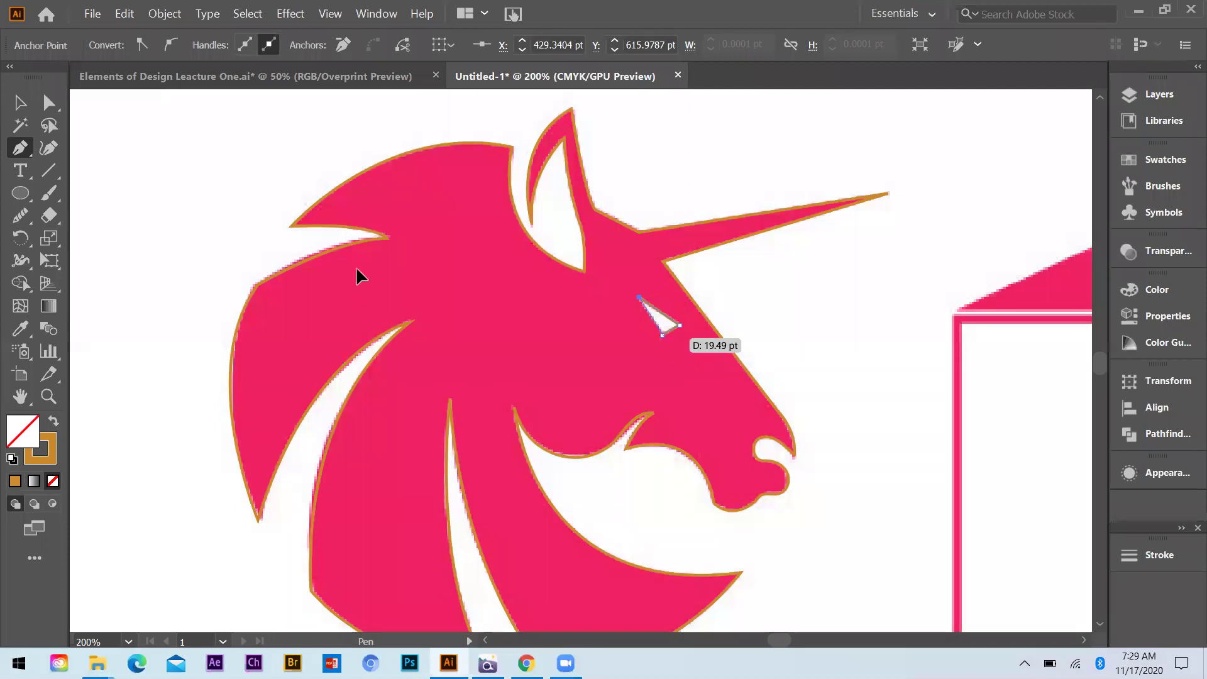
scroll(357, 269, down, 2)
click(270, 225)
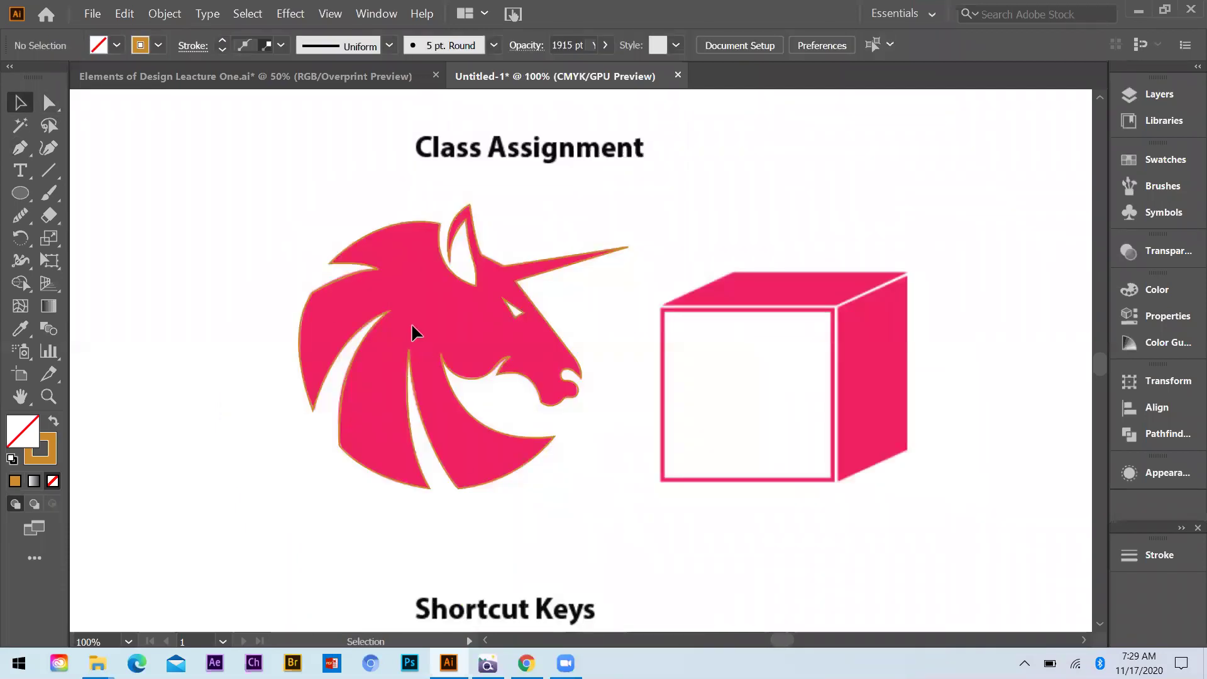
Select the traced head outline with the eye and place a copy beyond the upper corner of the pink cube.
scroll(413, 327, down, 1)
scroll(410, 351, up, 1)
drag(412, 349, 800, 326)
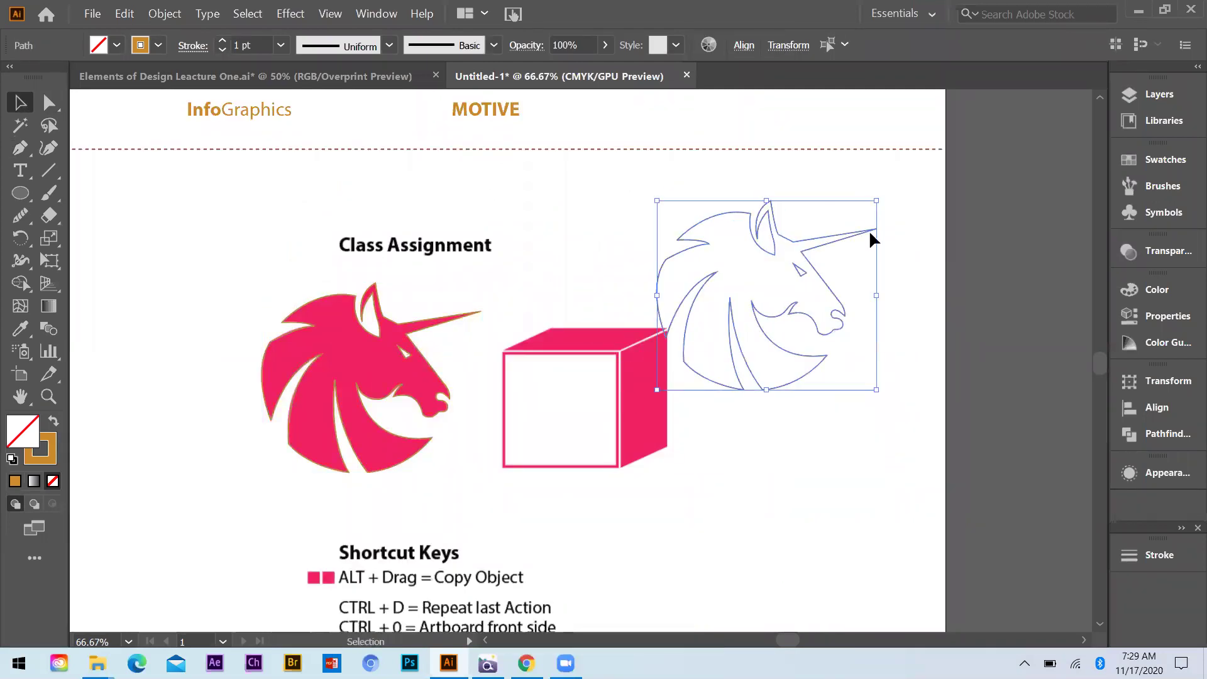
click(767, 338)
scroll(839, 345, up, 1)
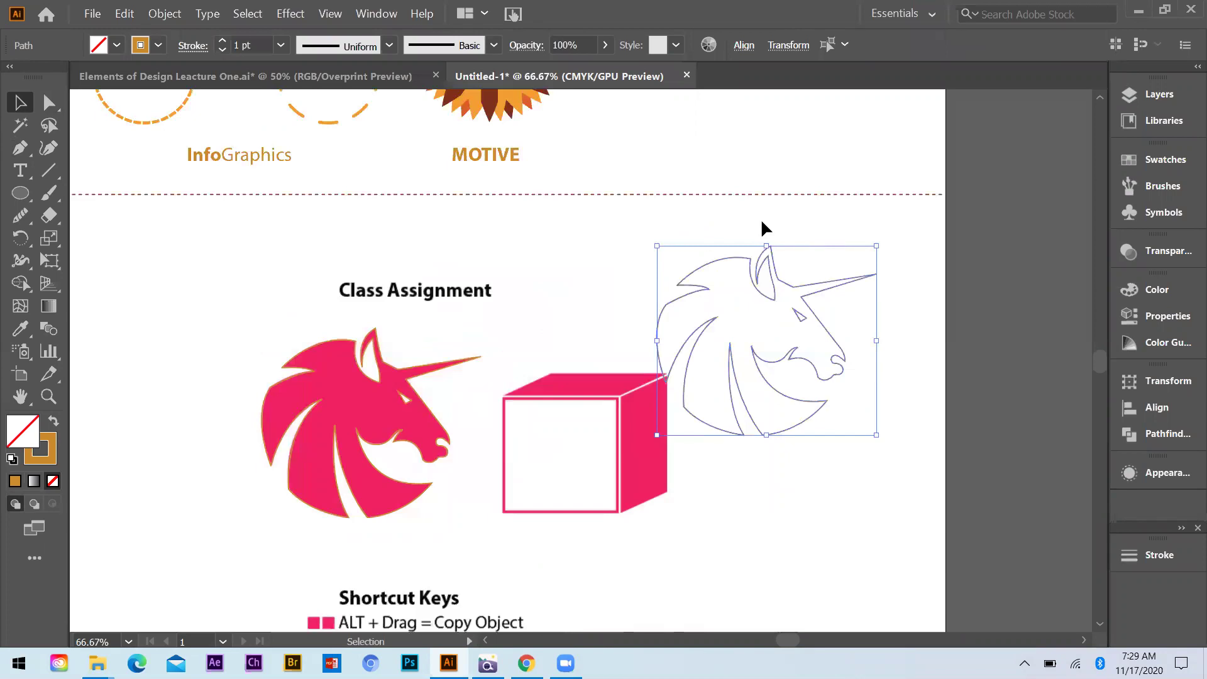
drag(718, 253, 840, 387)
key(a)
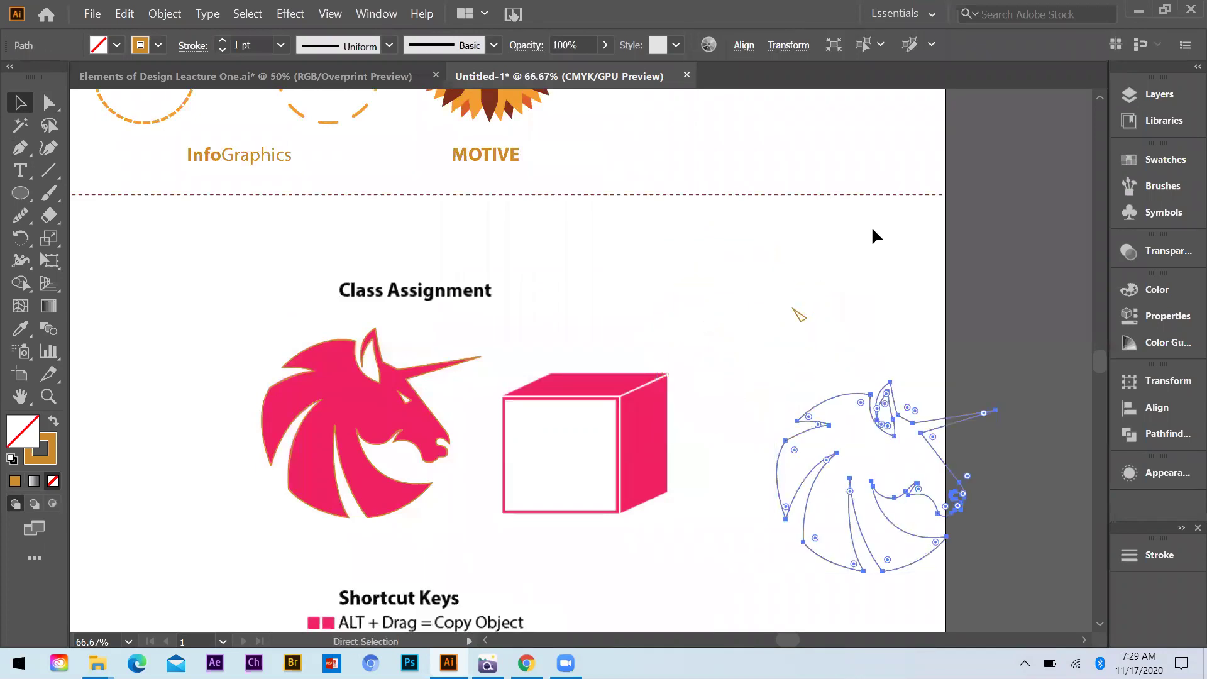
key(ctrl+z)
Group the copied head outline with its eye and move the group clear of the pink cube.
click(774, 394)
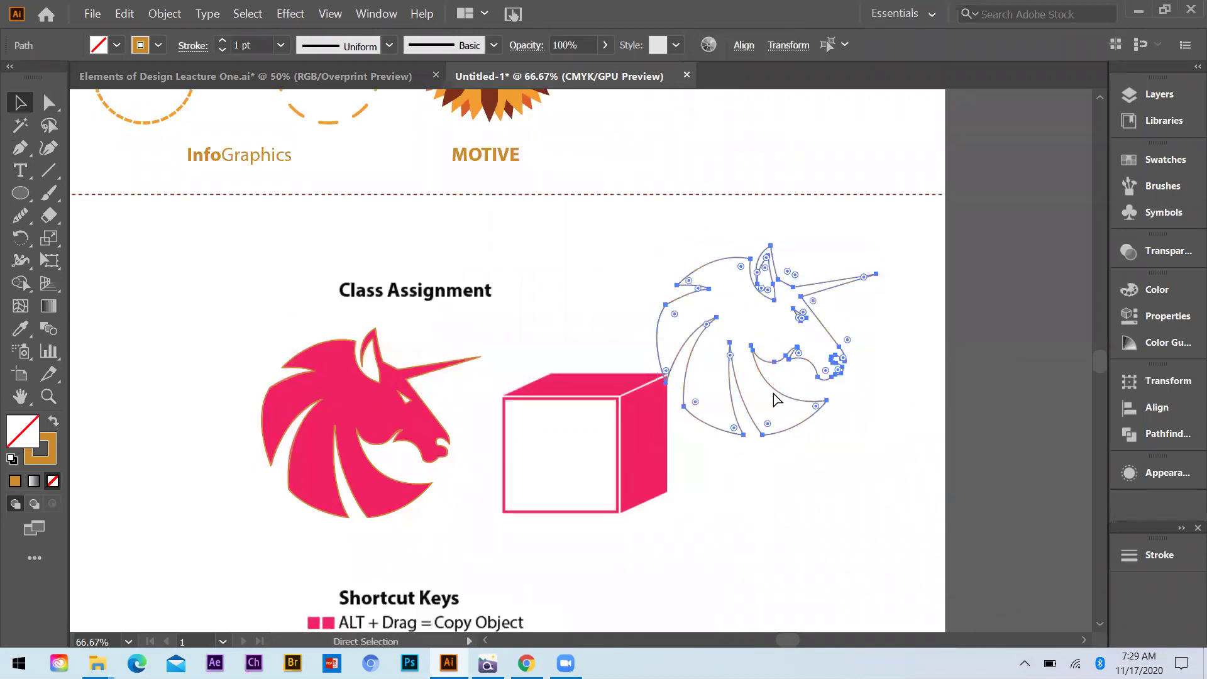
key(v)
click(820, 312)
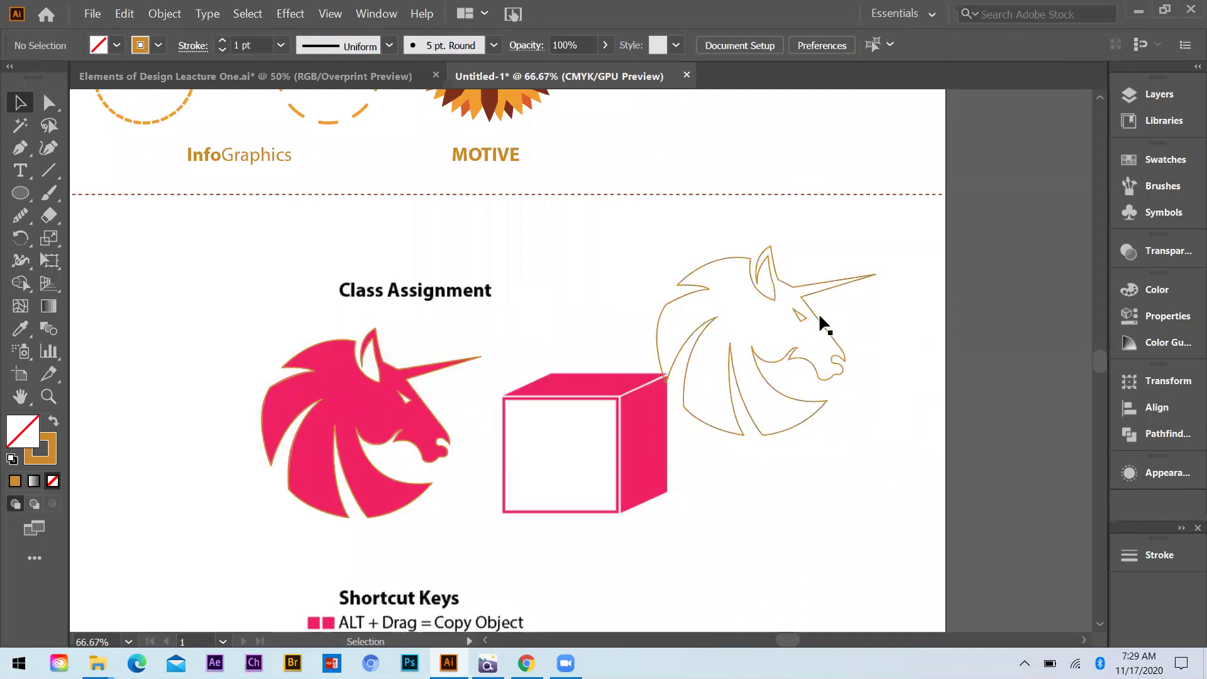
drag(810, 303, 872, 272)
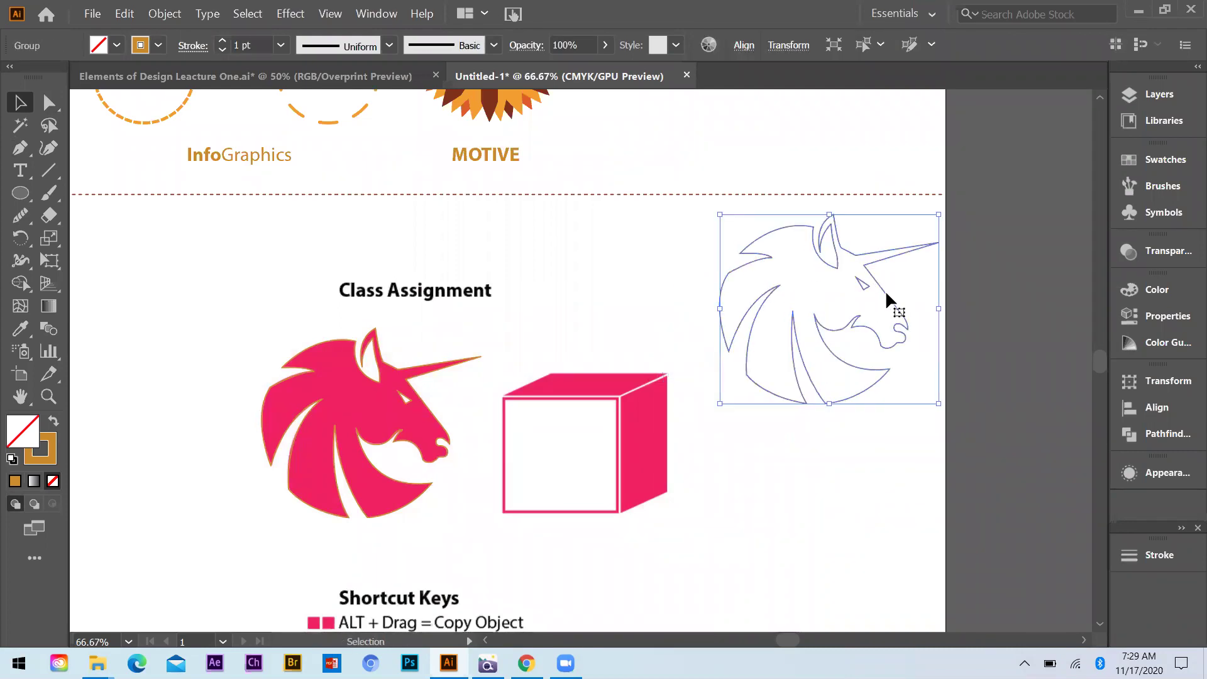
drag(863, 329, 837, 335)
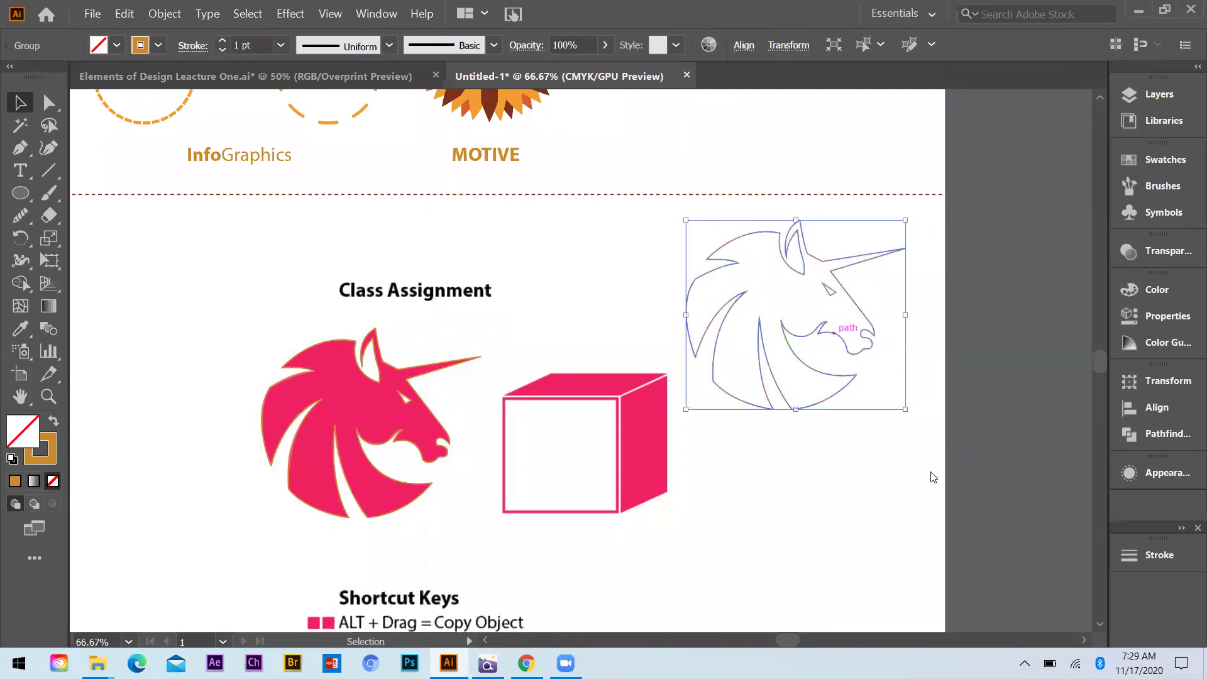
Turn on a dashed line for the stroke of the grouped unicorn copy and adjust its dash length.
key(ctrl+F10)
click(904, 462)
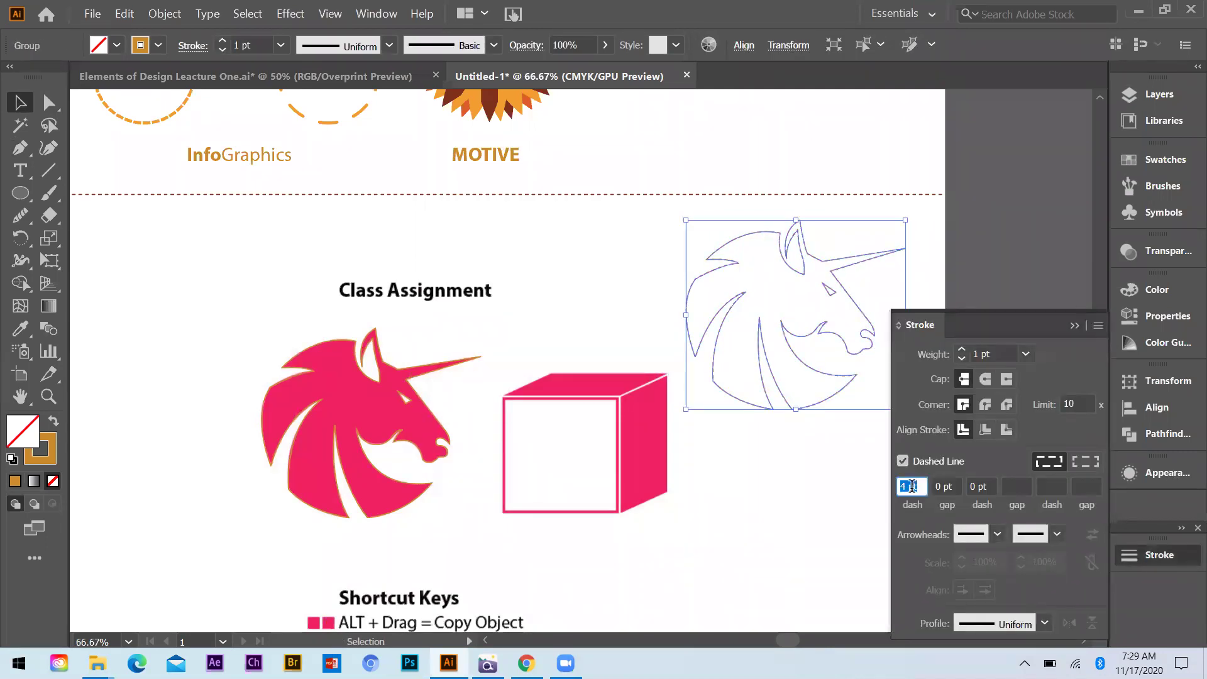
key(Down)
click(671, 310)
Scale down the dashed unicorn outline, move it beside the sunflower motif above the divider line and deselect it.
scroll(858, 466, up, 2)
drag(904, 487, 708, 175)
scroll(824, 421, up, 2)
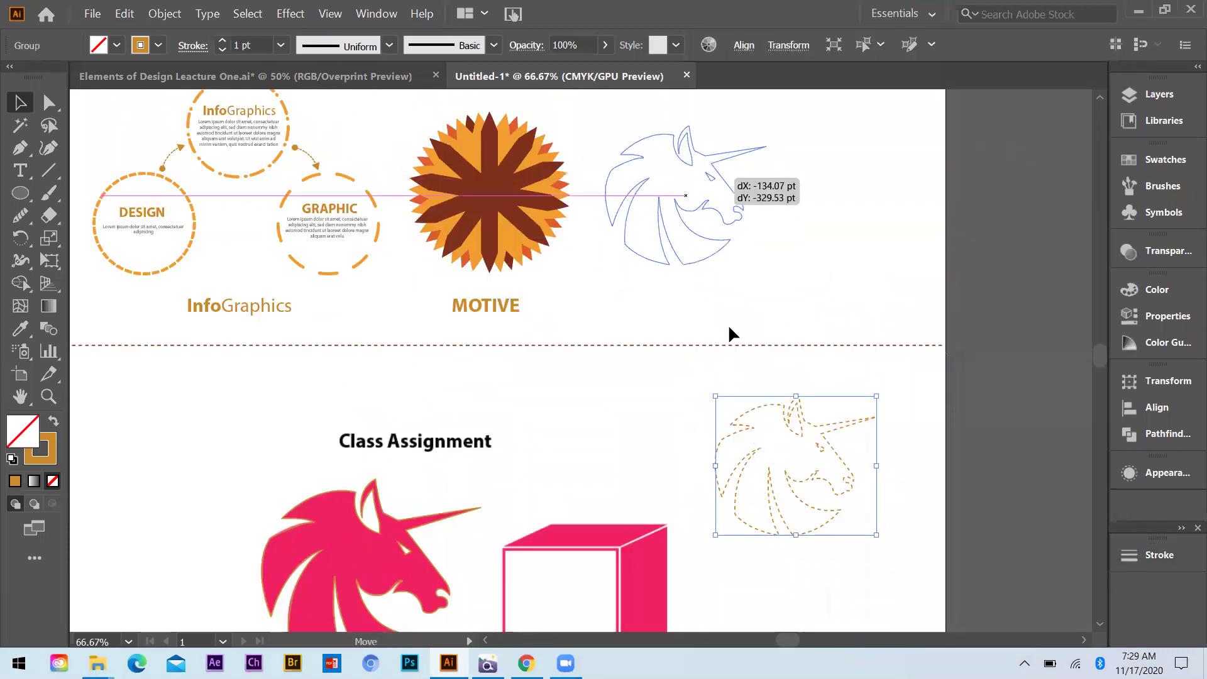
drag(574, 278, 643, 277)
click(431, 453)
key(ctrl+minus)
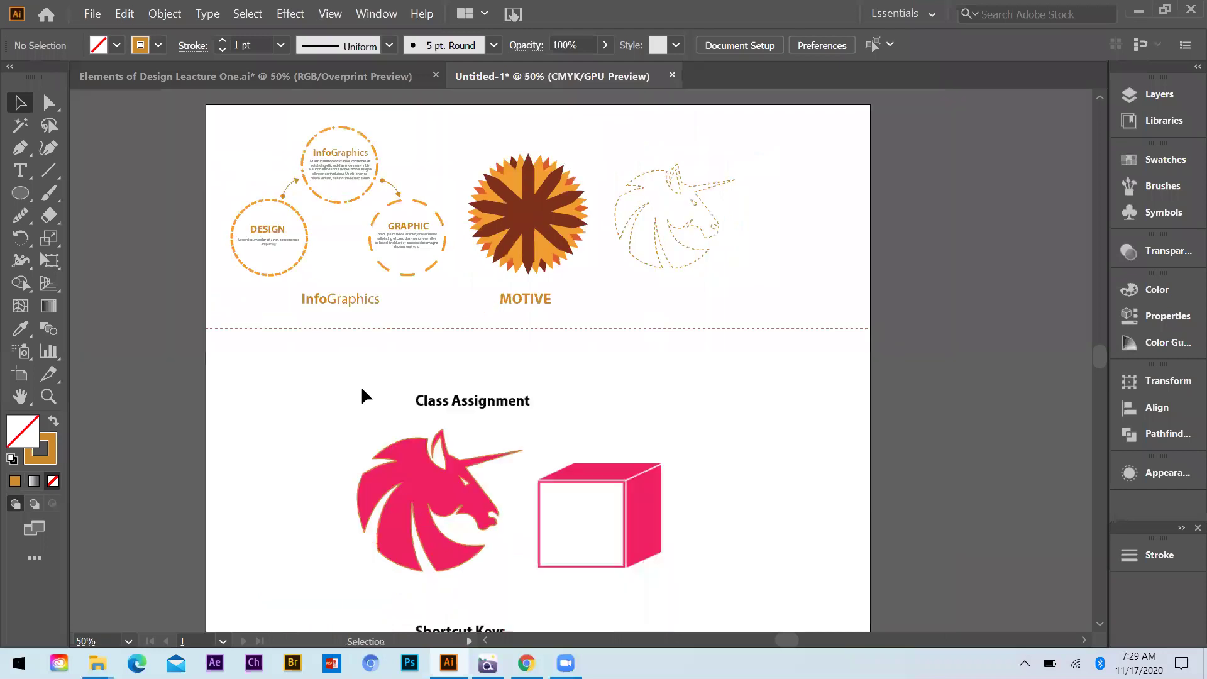
Select the traced outline with its eye over the pink unicorn and place another copy beyond the cube.
scroll(463, 487, down, 1)
click(432, 420)
click(519, 496)
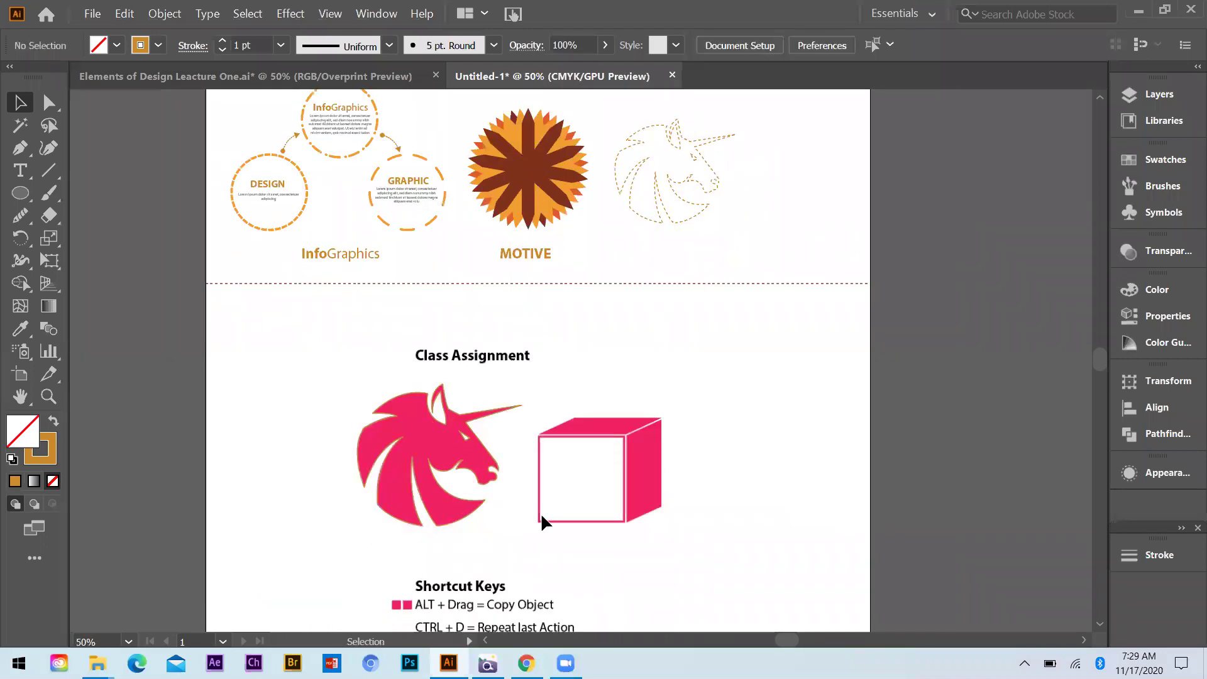
click(468, 432)
drag(465, 433, 797, 405)
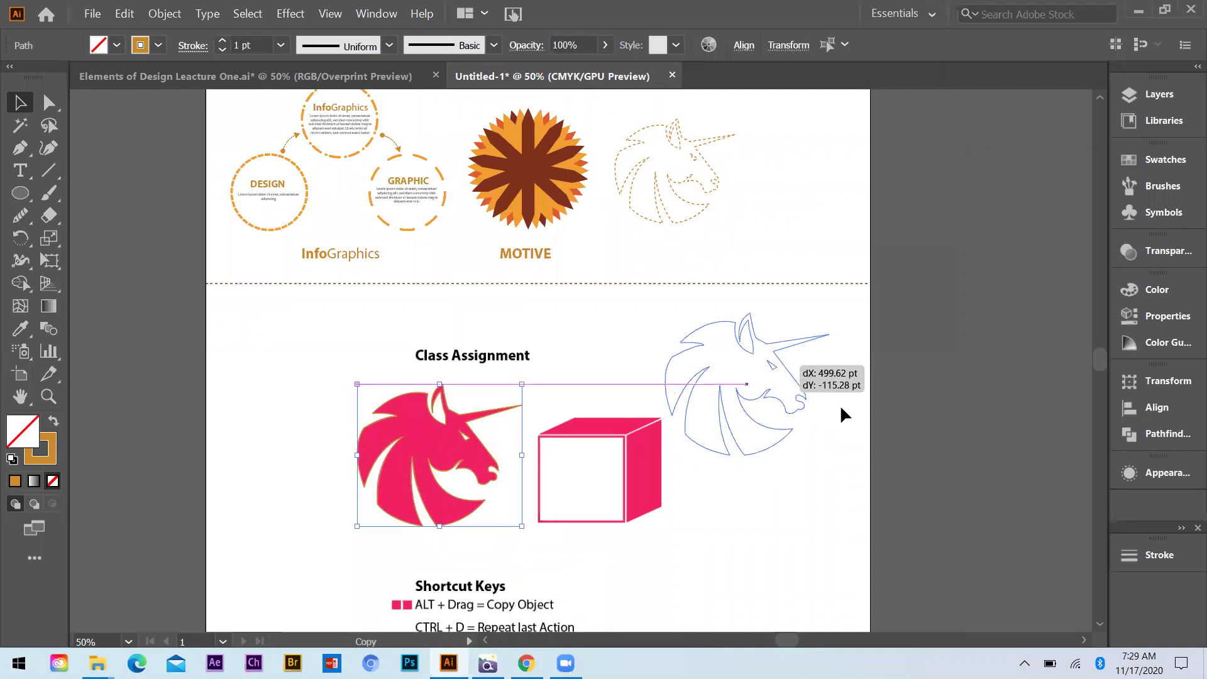
drag(842, 415, 843, 415)
Swap fill and stroke on the new head copy so it is solid gold without an outline.
click(816, 420)
scroll(816, 421, up, 1)
click(791, 403)
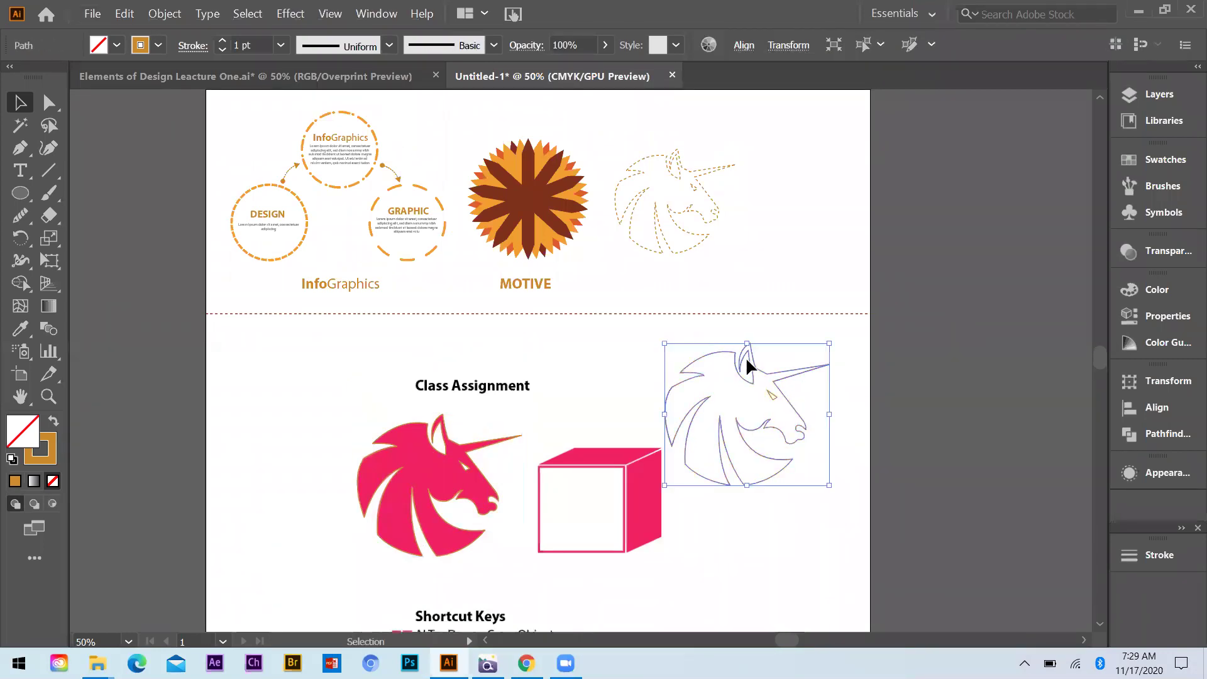
key(ctrl+1)
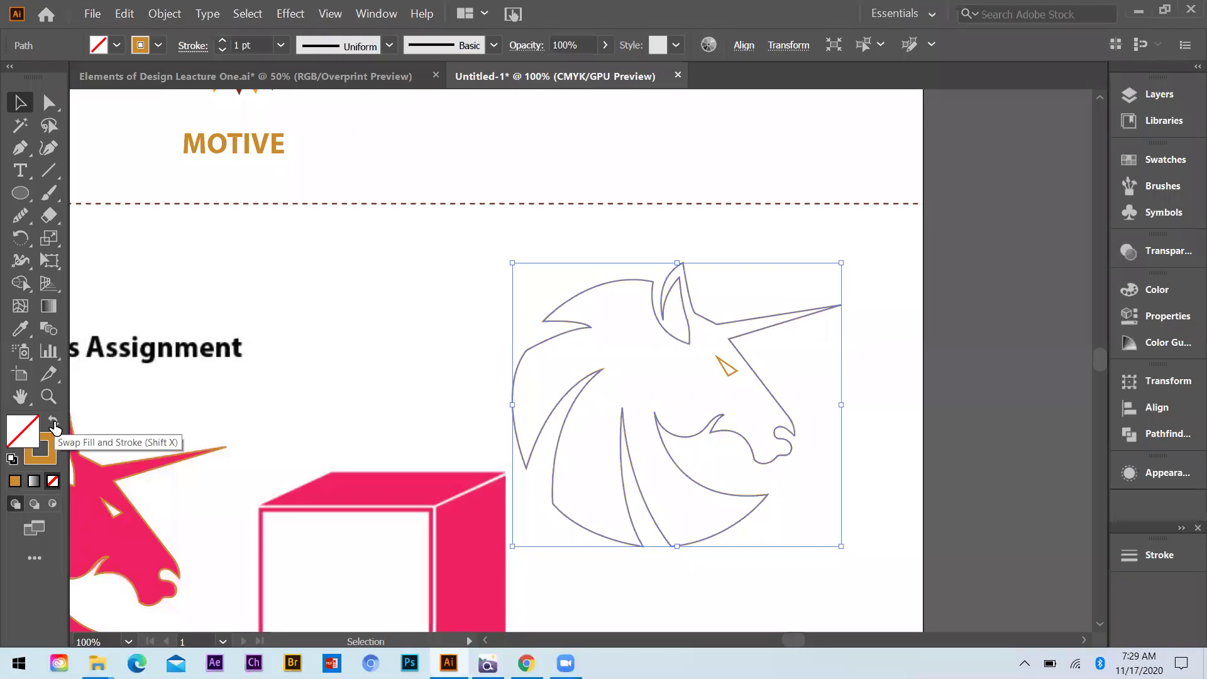
click(30, 434)
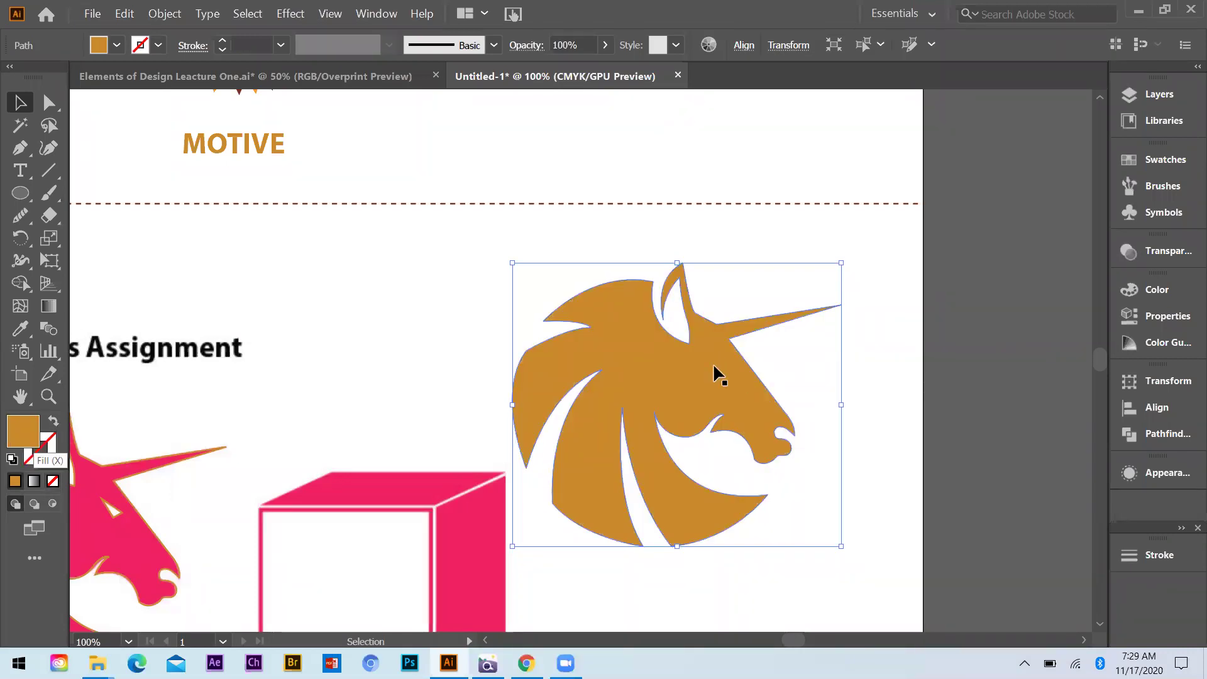
key(ctrl+z)
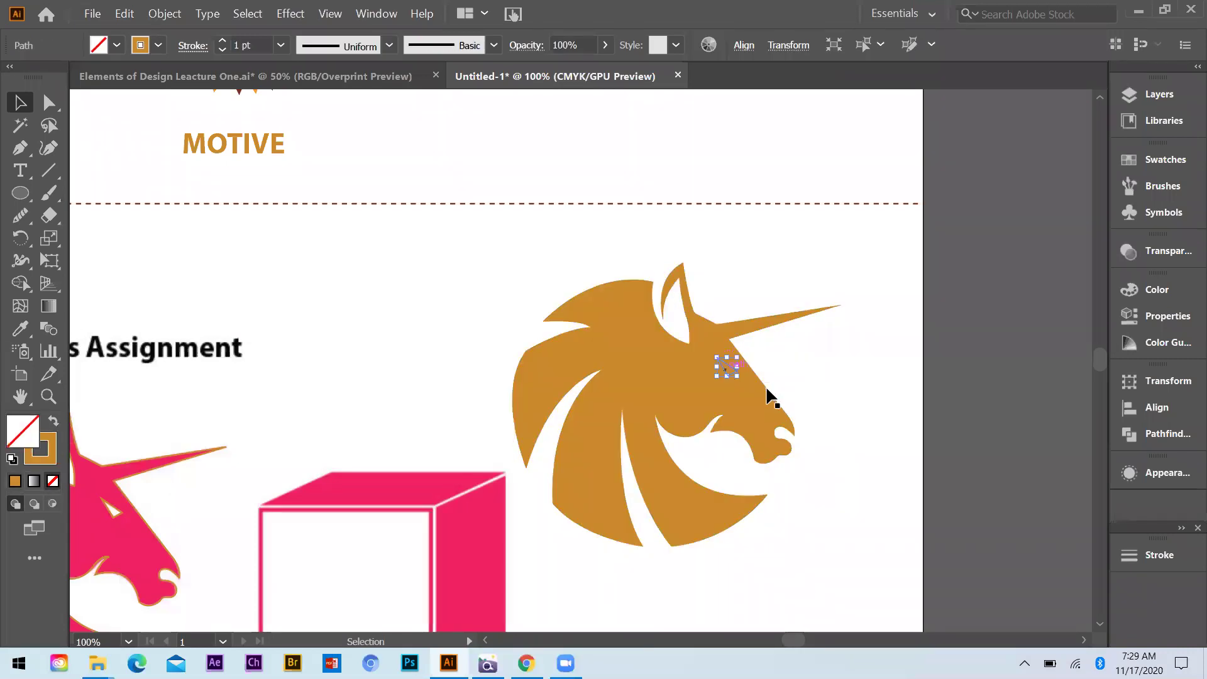
Fill the eye of the gold unicorn with white sampled from the artboard using the Eyedropper and deselect it.
click(20, 328)
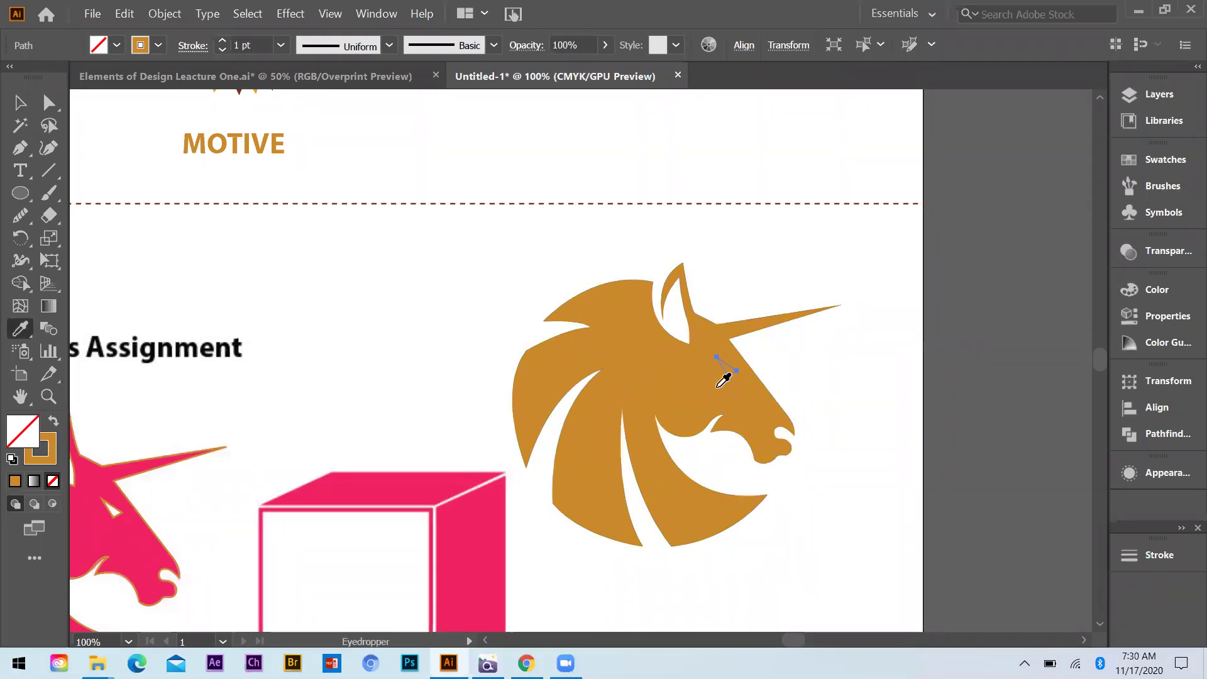
click(421, 345)
key(v)
click(821, 342)
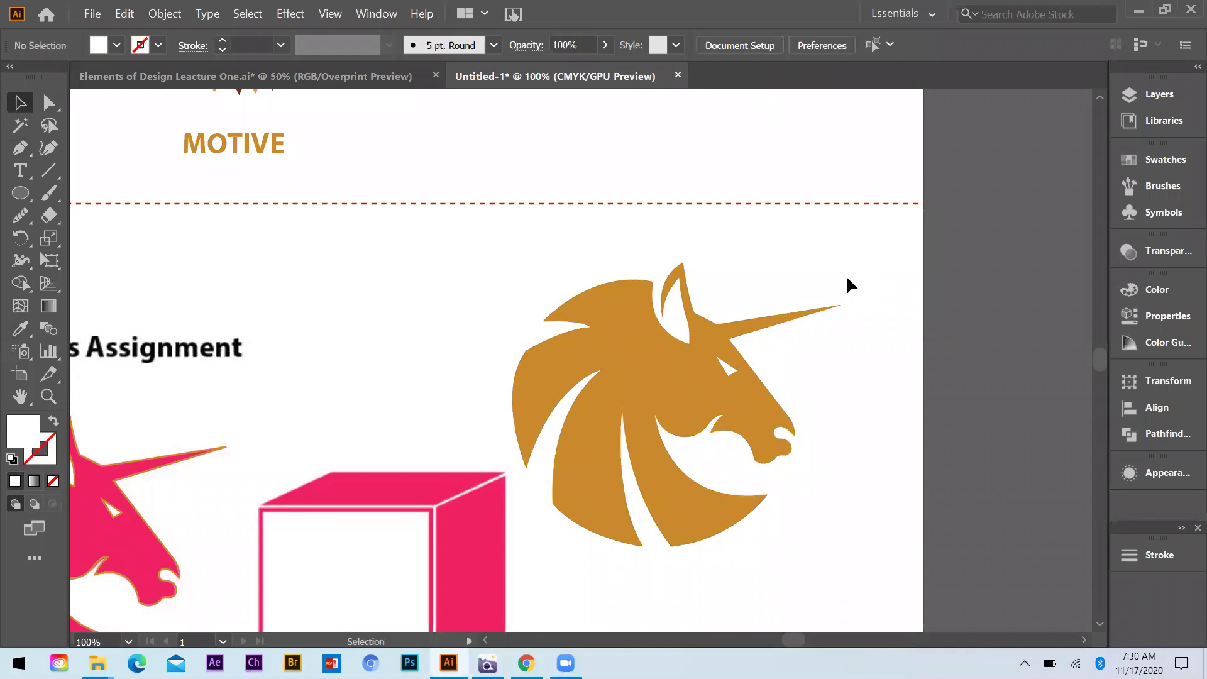
Group the gold unicorn head with its eye, scale it down and place it beside the dashed unicorn.
click(760, 444)
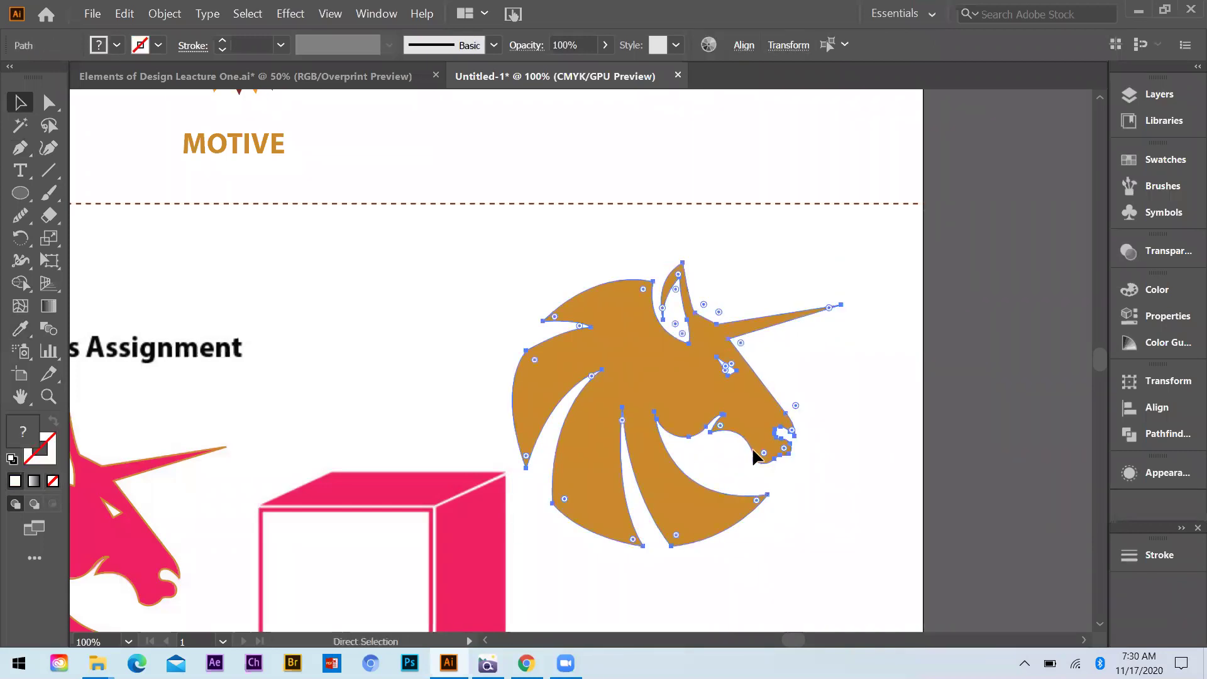
scroll(733, 453, up, 1)
scroll(722, 450, down, 1)
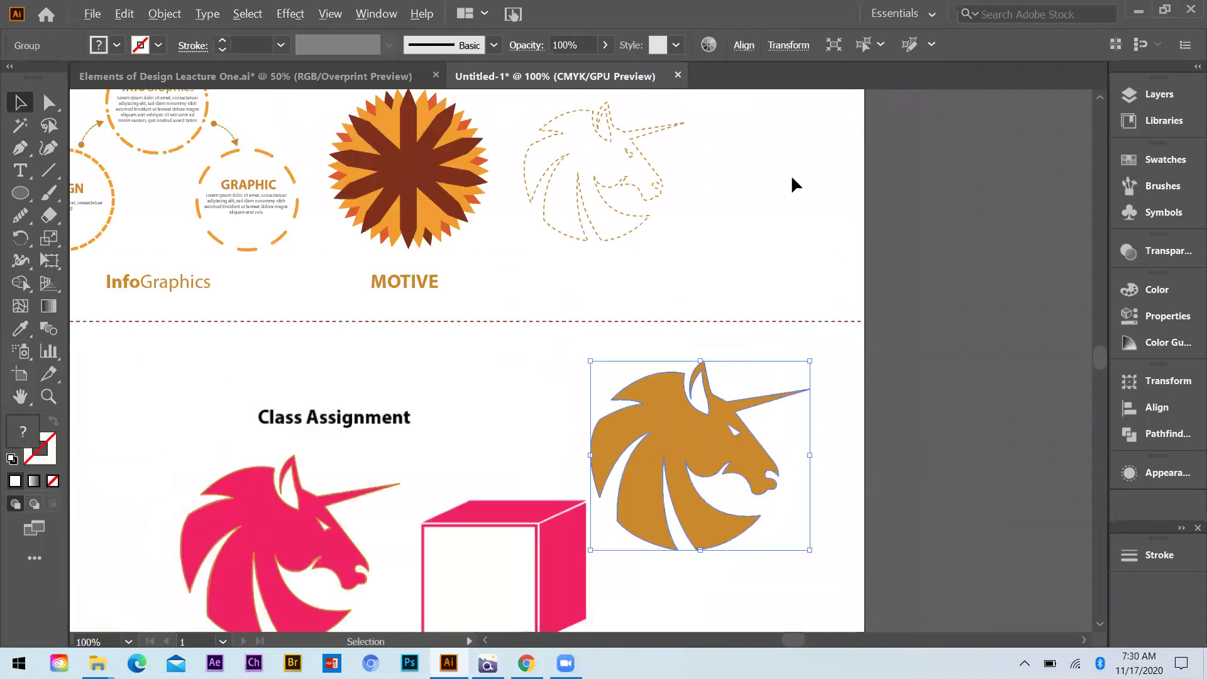
drag(894, 342, 879, 300)
drag(779, 271, 773, 278)
click(786, 289)
key(ctrl+minus)
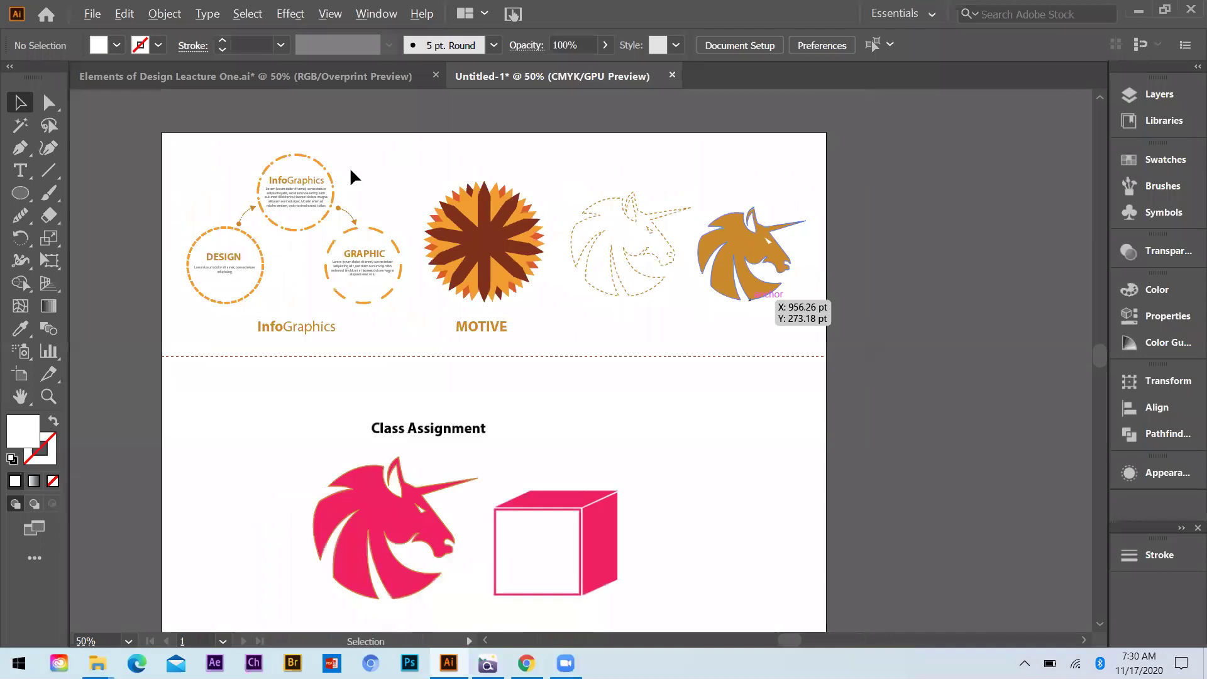
Scale down the dashed unicorn outline and position it between the sunflower motif and the gold unicorn.
key(ctrl+plus)
key(ctrl+plus)
click(677, 292)
drag(572, 384, 574, 377)
drag(478, 271, 469, 272)
Reposition the gold unicorn beside the dashed one, enlarge it slightly and deselect it.
drag(602, 290, 759, 390)
drag(709, 293, 678, 268)
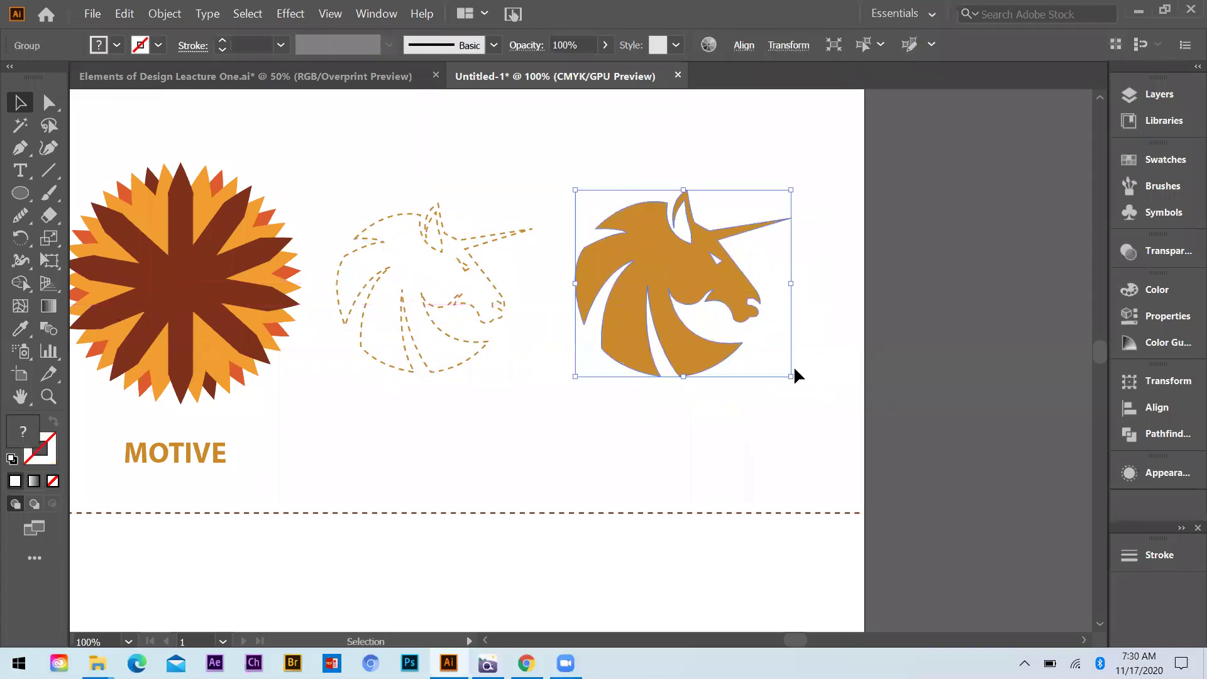
drag(793, 379, 808, 391)
drag(663, 278, 690, 295)
click(550, 272)
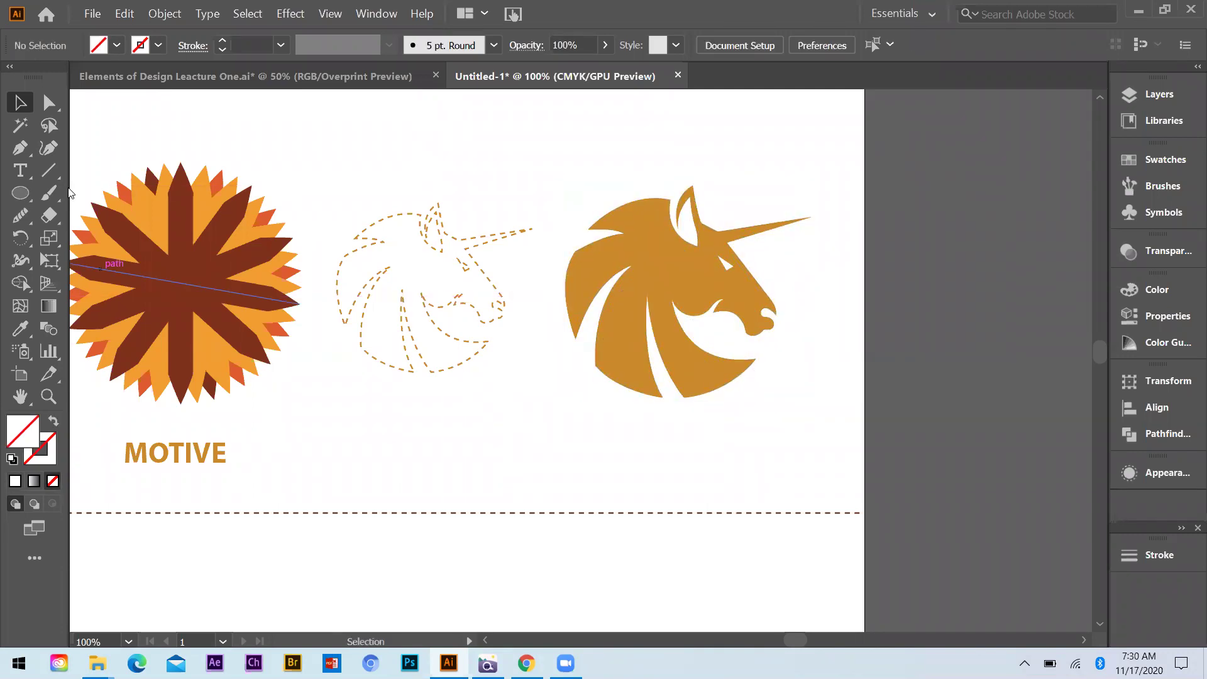
Draw a small horizontal bar with the Rounded Rectangle tool between the dashed and gold unicorns.
drag(21, 193, 80, 228)
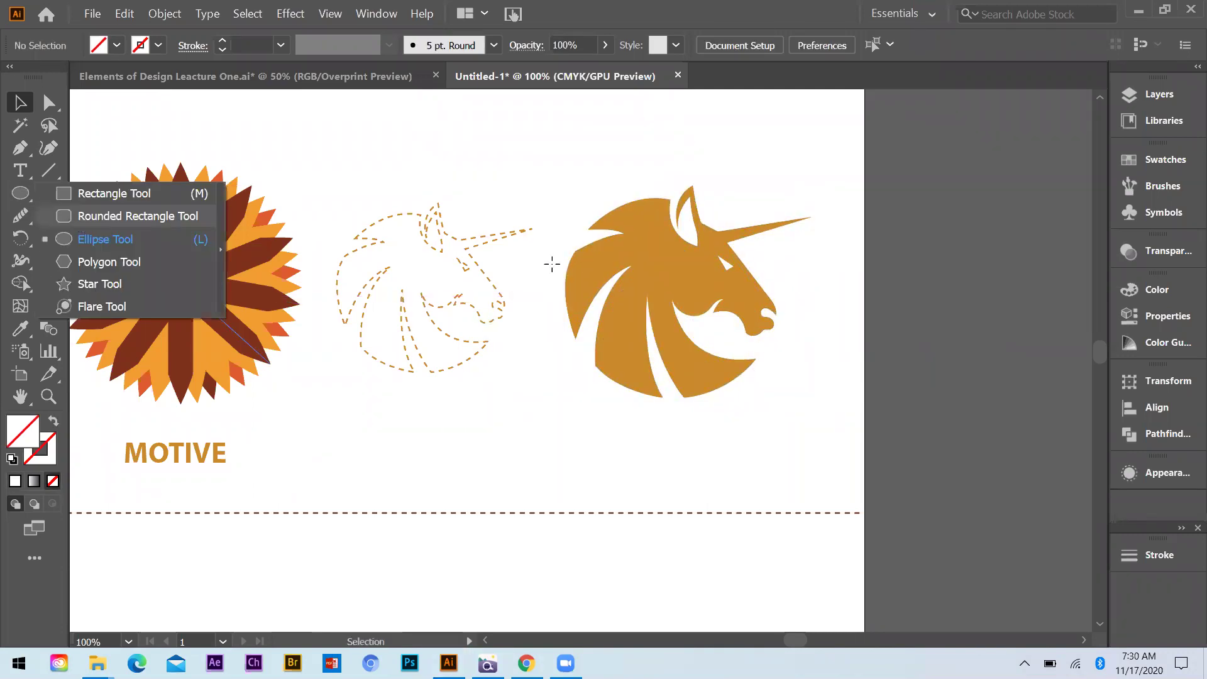
drag(523, 286, 555, 293)
key(ctrl+plus)
click(18, 102)
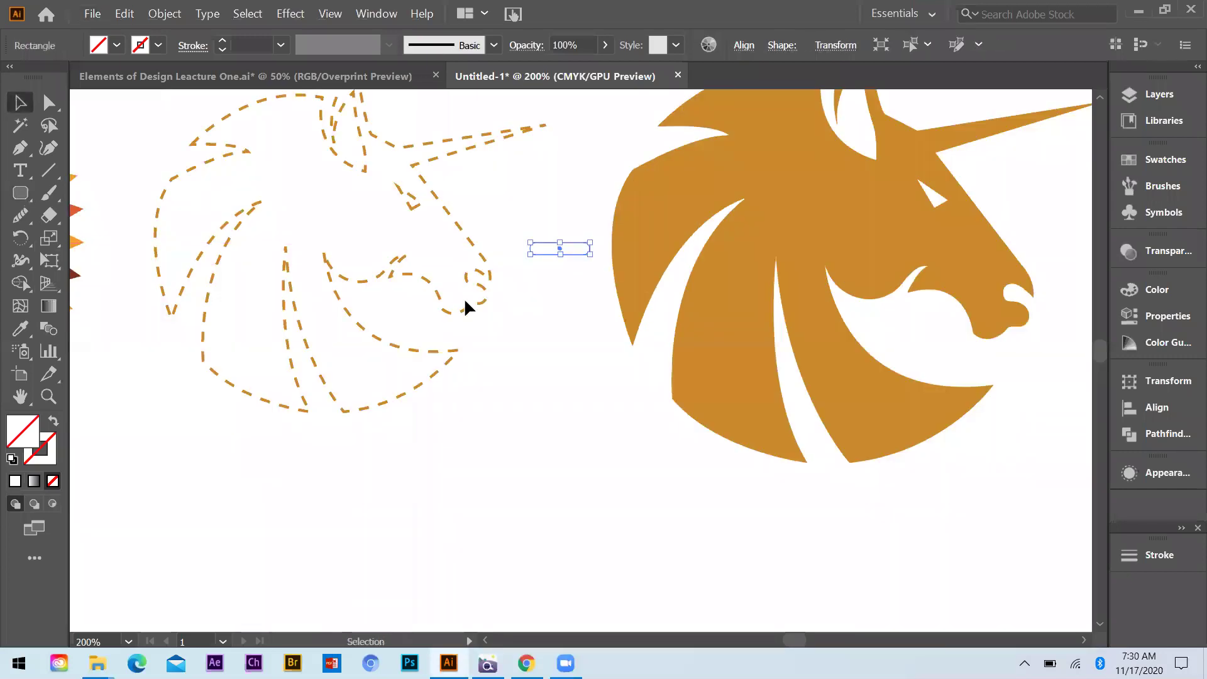
Fill the rounded bar with the unicorn's gold colour and copy it straight down to form an equals sign.
click(649, 225)
click(20, 104)
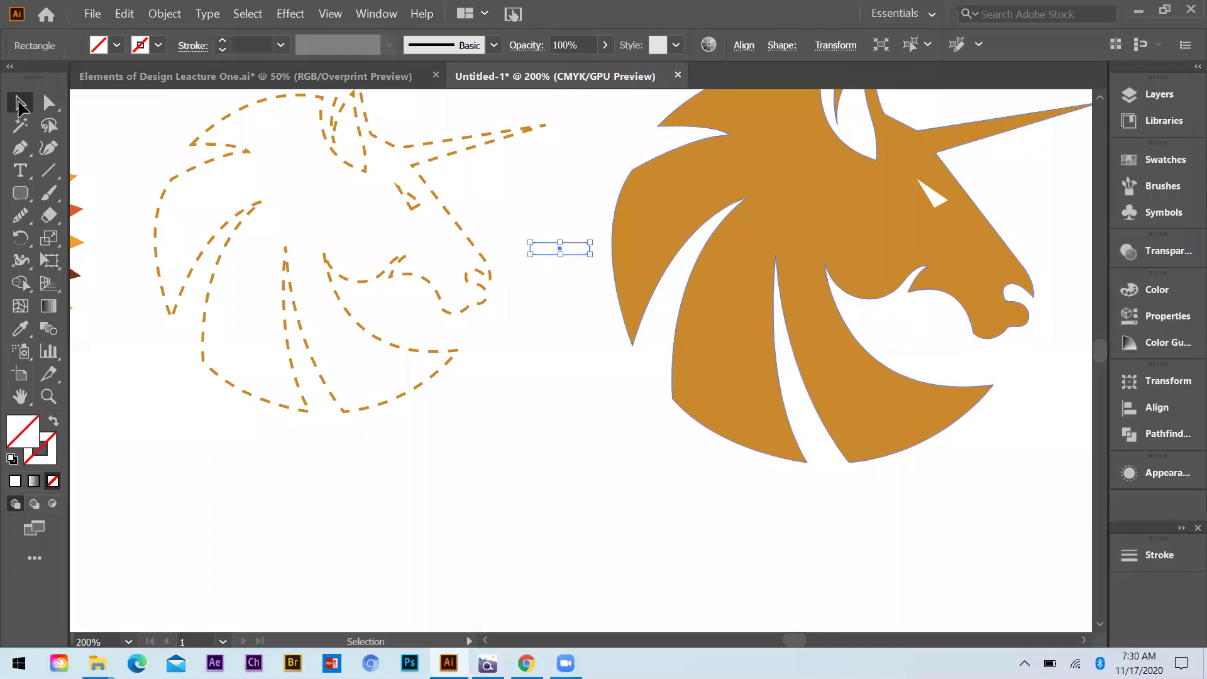
click(549, 284)
drag(561, 250, 555, 281)
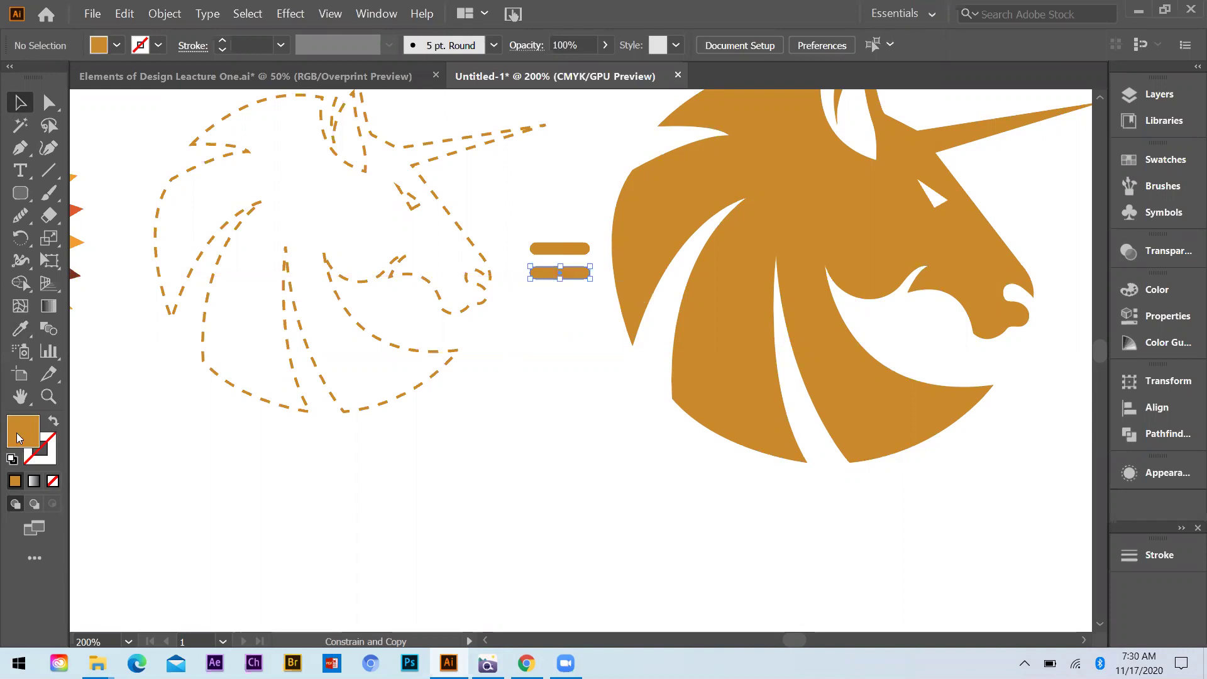
Brighten the lower bar's fill to a lighter orange in the Color Picker and deselect it.
key(super+shift+c)
click(881, 323)
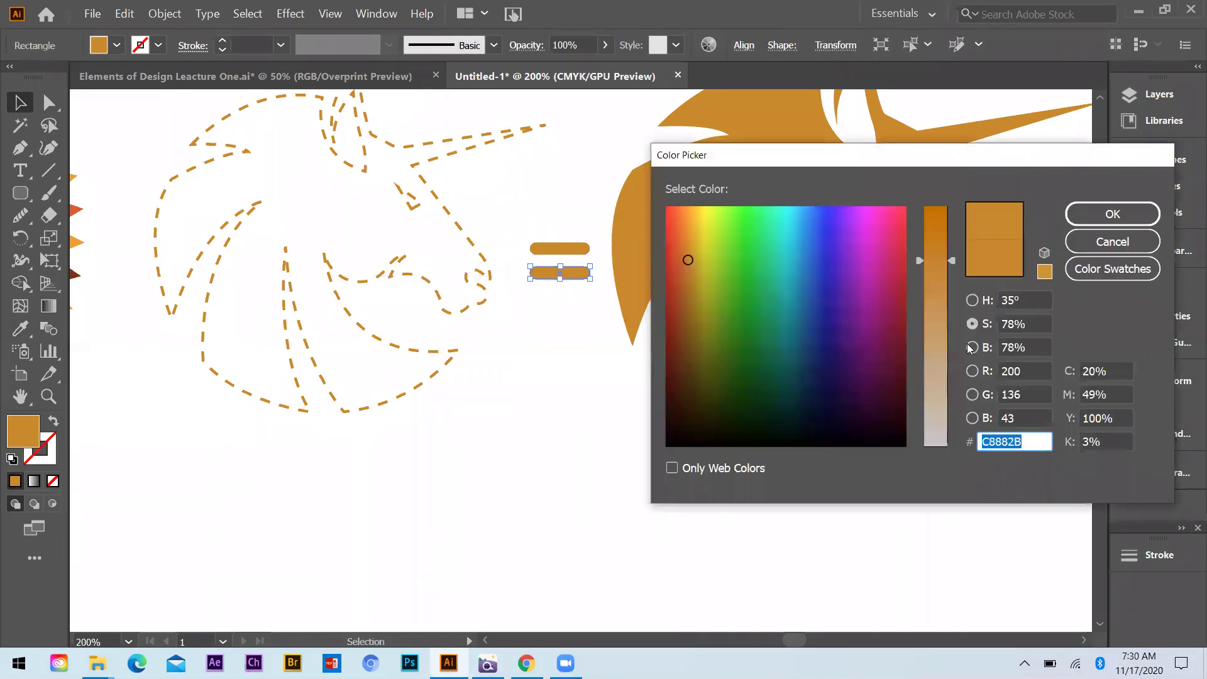
drag(939, 258, 943, 205)
click(1112, 214)
click(498, 449)
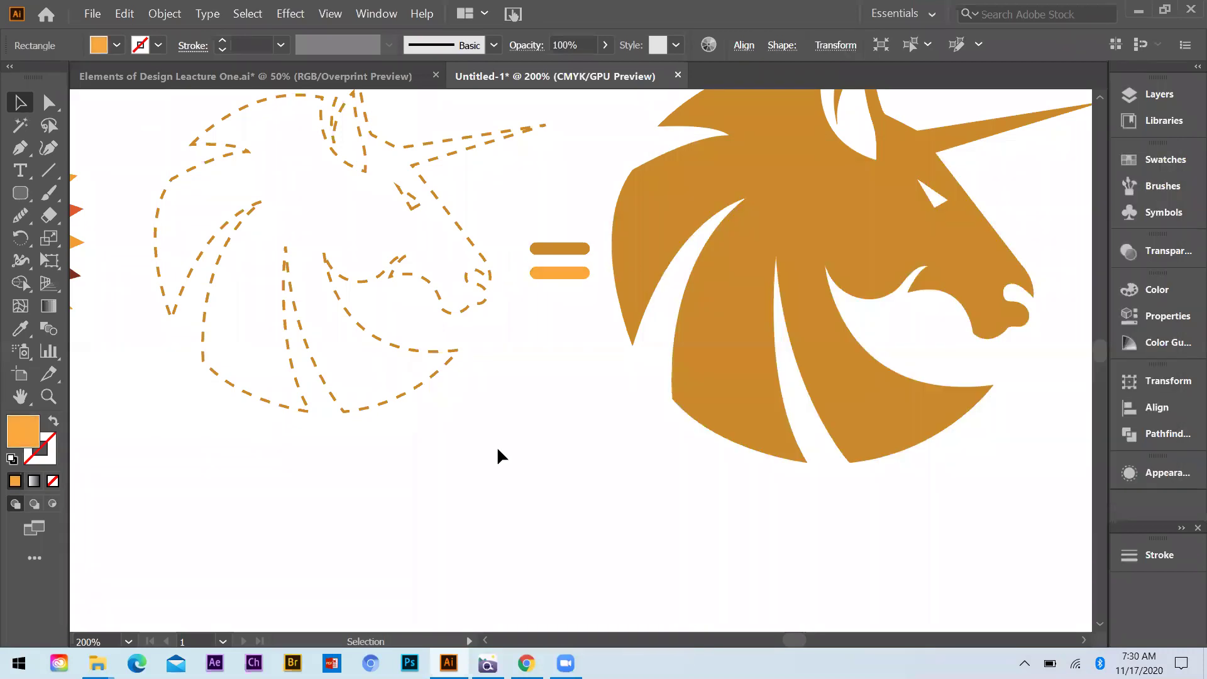
Copy the MOTIVE caption beneath the two unicorns and change its text to "HORSE VECTOR".
key(ctrl+1)
scroll(499, 432, down, 1)
drag(111, 413, 467, 413)
key(t)
drag(564, 409, 419, 408)
text(horse)
key(BackSpace)
key(BackSpace)
key(BackSpace)
key(BackSpace)
key(BackSpace)
text(HORSE VECTOR)
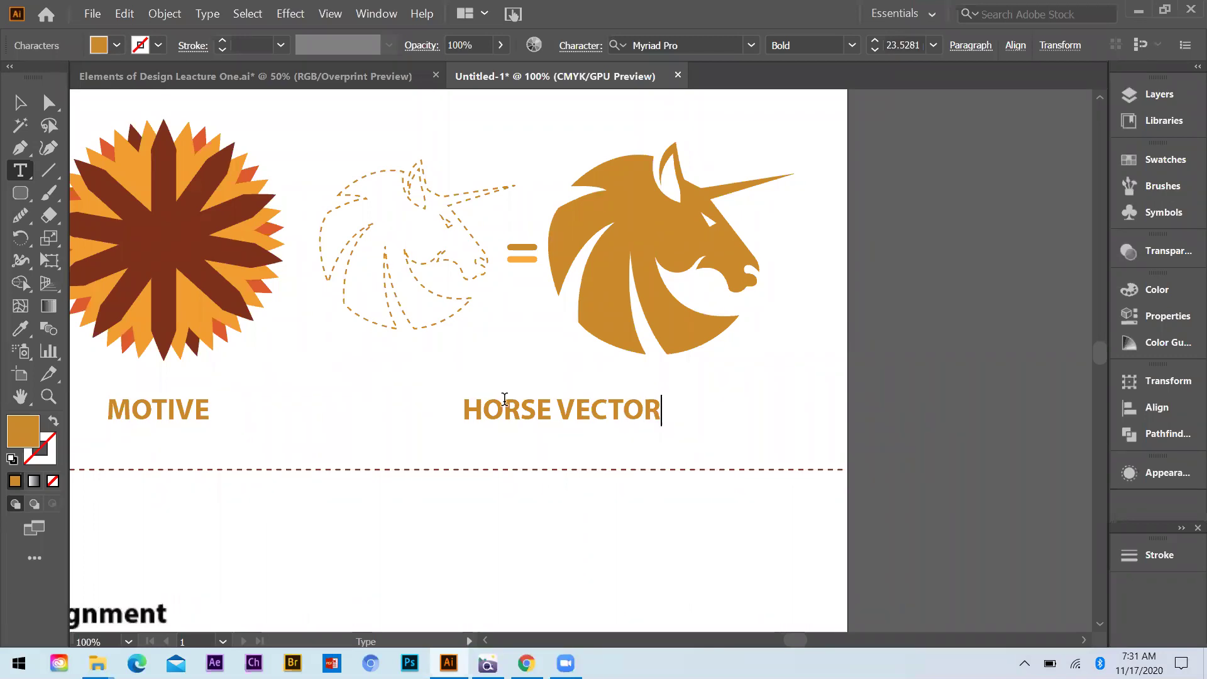
Set the word VECTOR in the unicorn caption to a lighter font style and deselect the text.
key(ctrl+shift+Left)
click(852, 46)
click(20, 102)
click(636, 428)
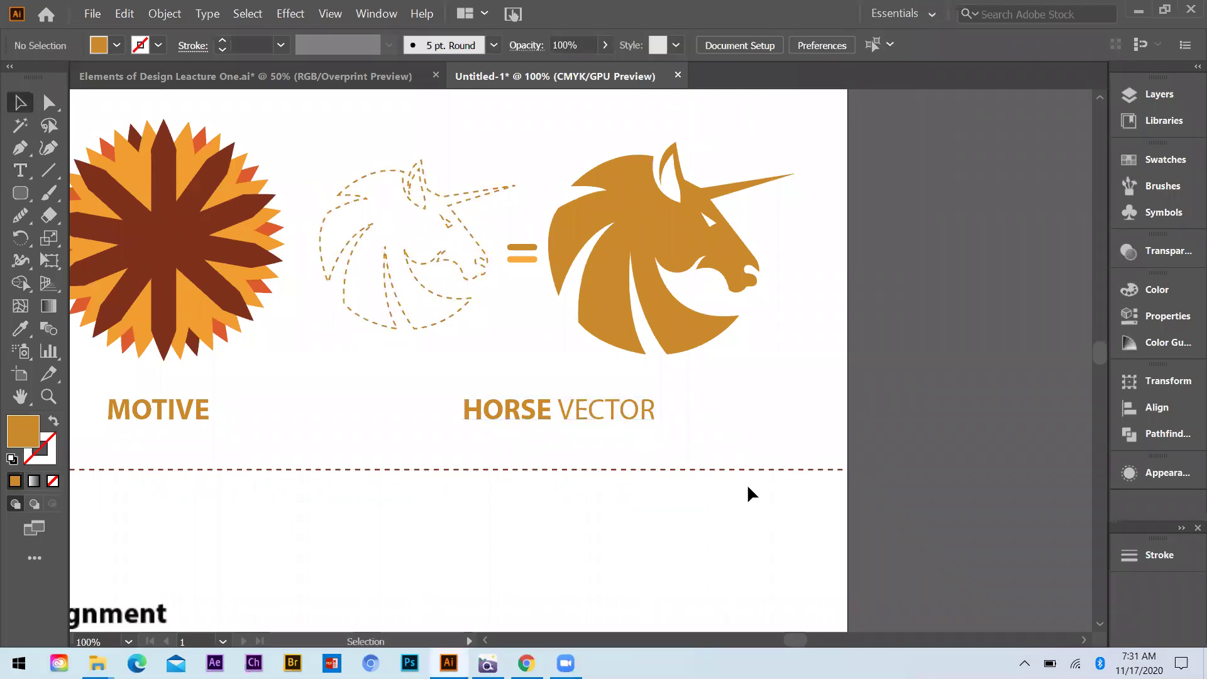
Move the dashed divider line slightly farther down from the captions, keeping it horizontally aligned.
key(ctrl+minus)
drag(576, 417, 578, 435)
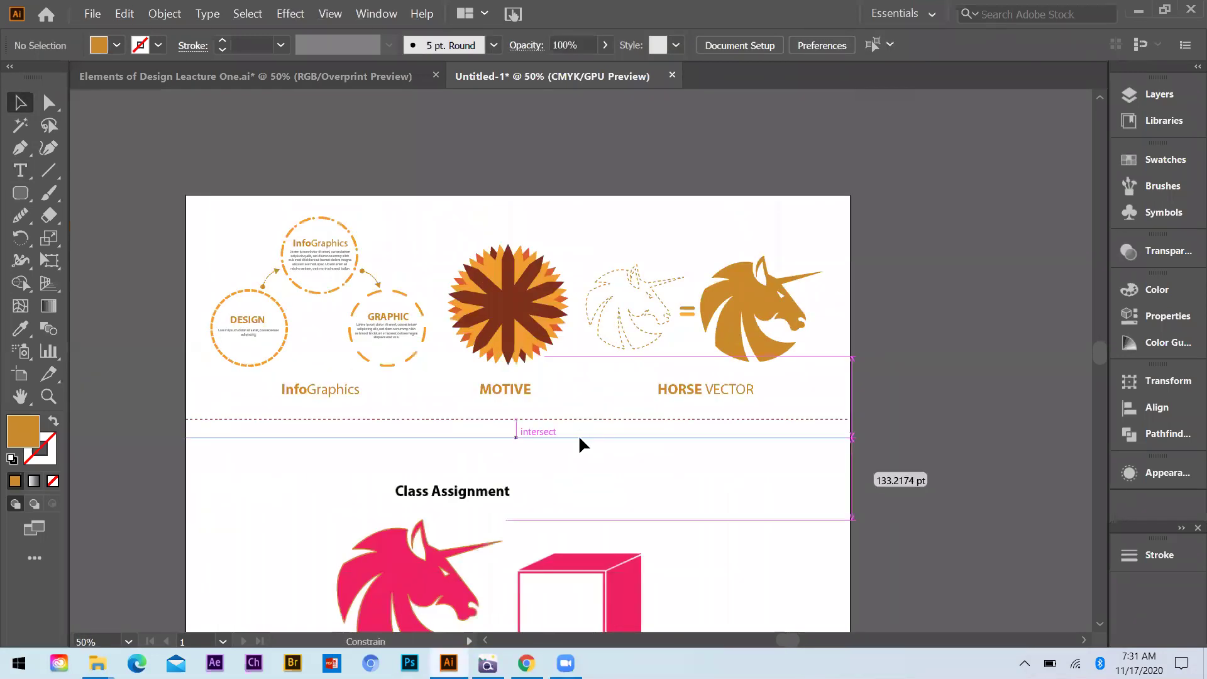
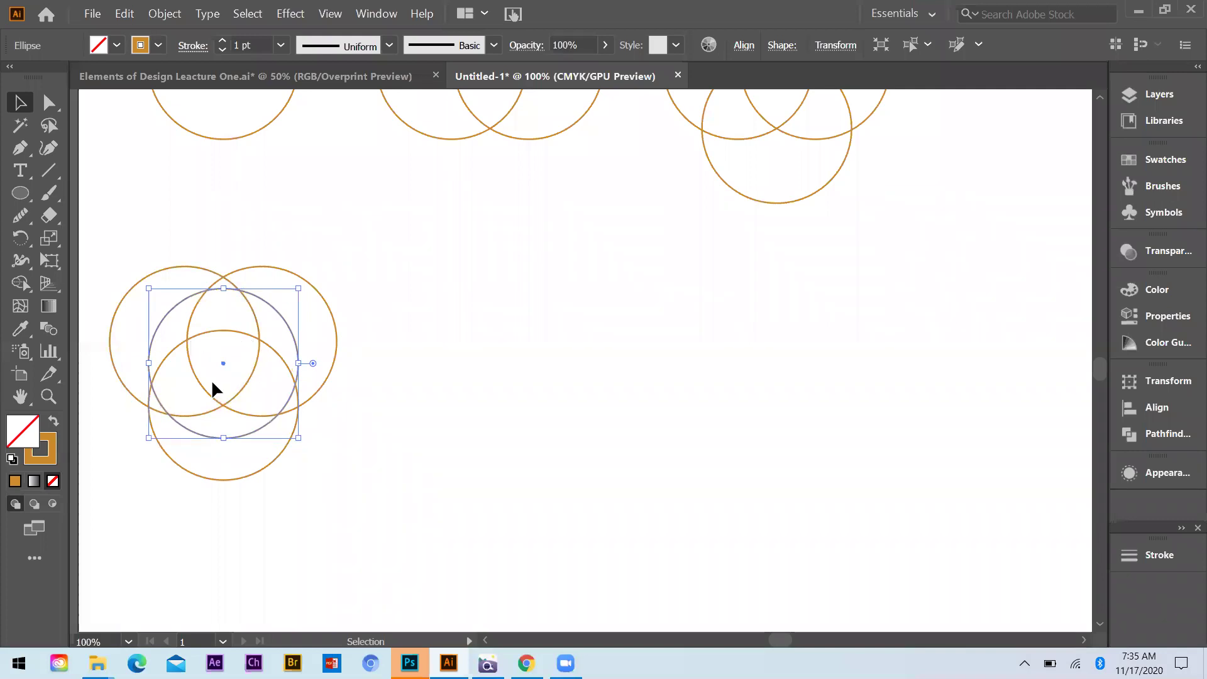
Nudge the central circle vertically to centre it over the three overlapping circles and deselect it.
key(Up)
key(Up)
key(Down)
key(Down)
key(Down)
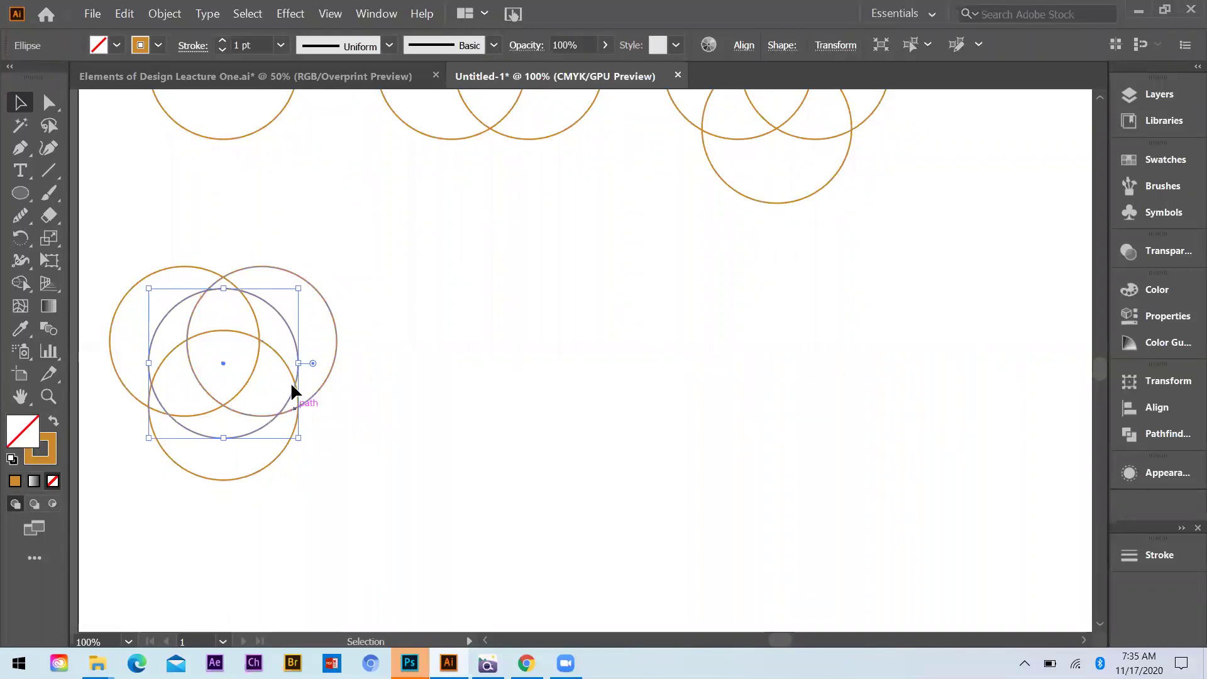
click(264, 409)
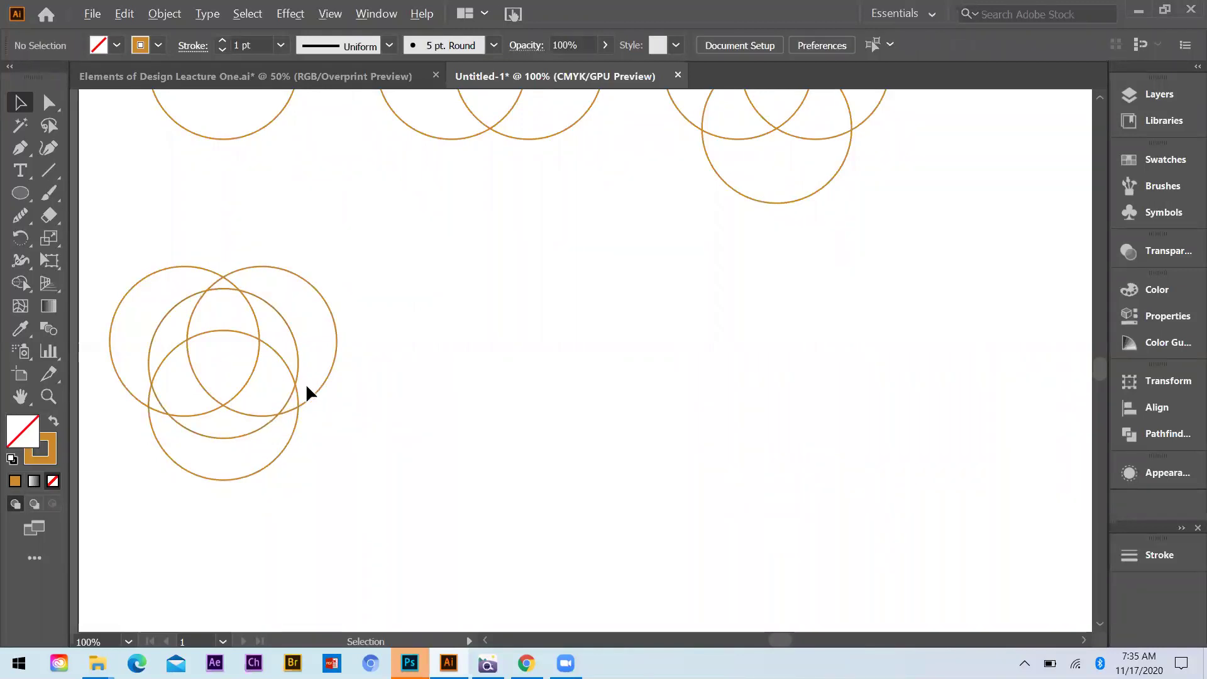
Select the four-circle figure, place a copy about 213 pt beside it at the same height and deselect it.
scroll(306, 387, down, 1)
drag(390, 465, 144, 210)
drag(222, 347, 485, 361)
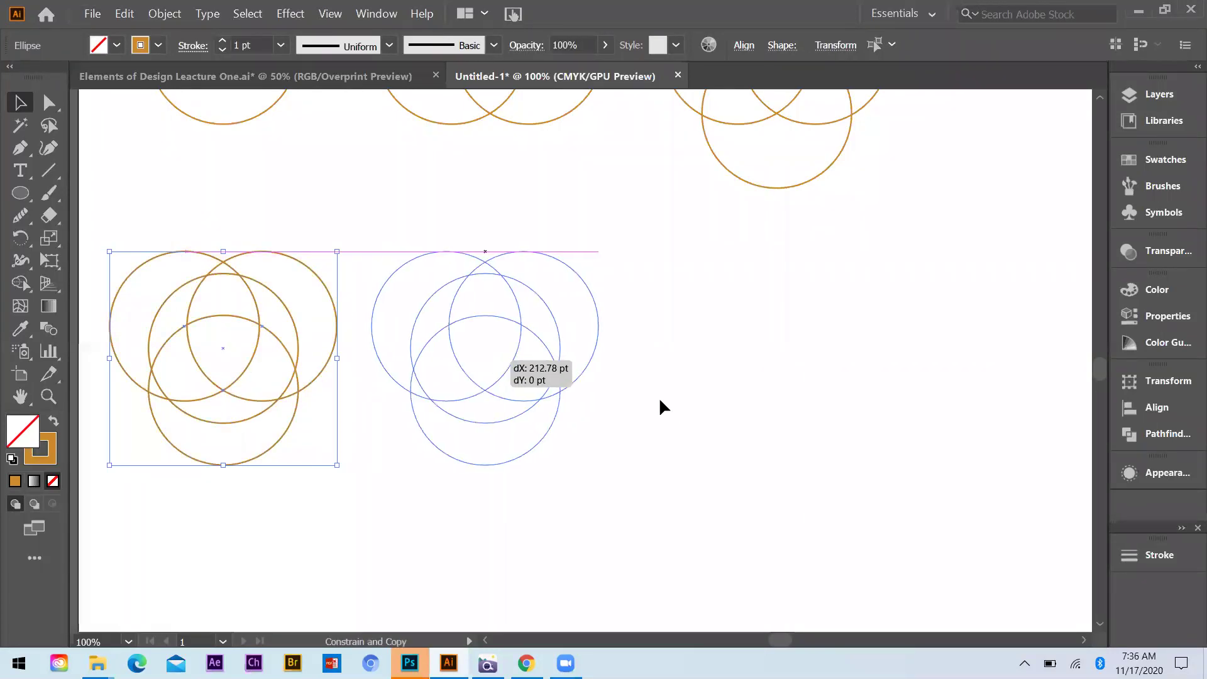
click(659, 398)
Remove the three outer crescents of the copied four-circle figure with the Shape Builder tool, keeping the central circle.
scroll(630, 387, up, 1)
scroll(333, 264, down, 1)
drag(291, 237, 539, 490)
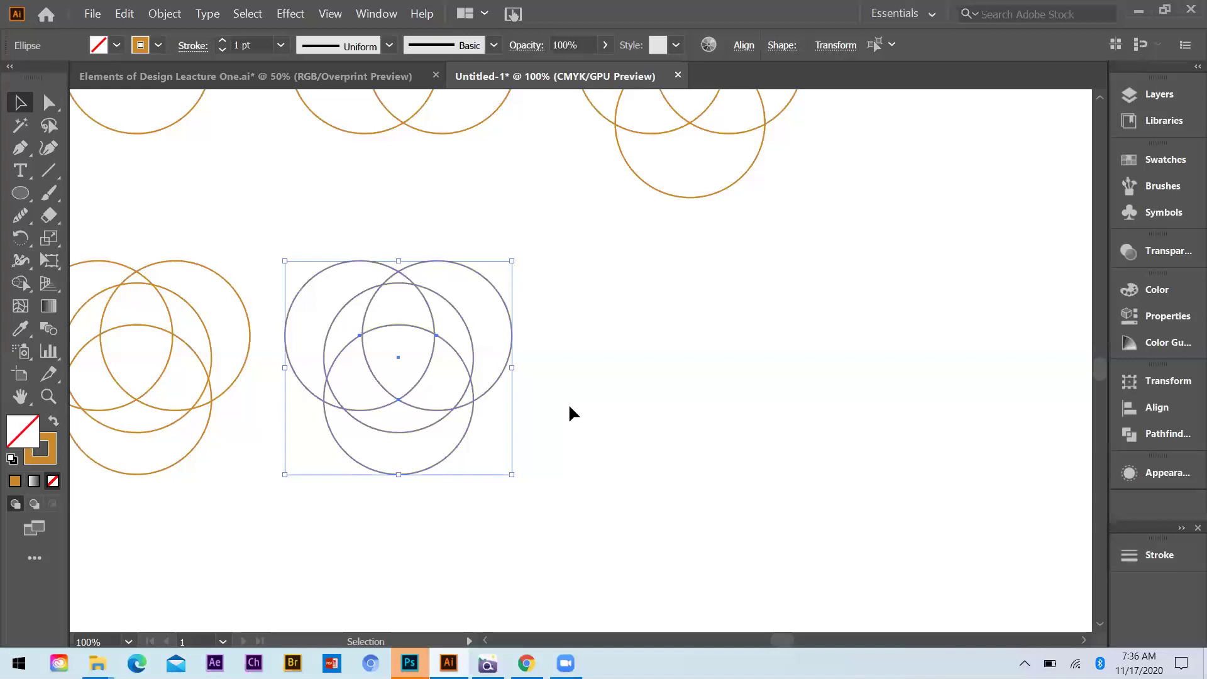
click(18, 286)
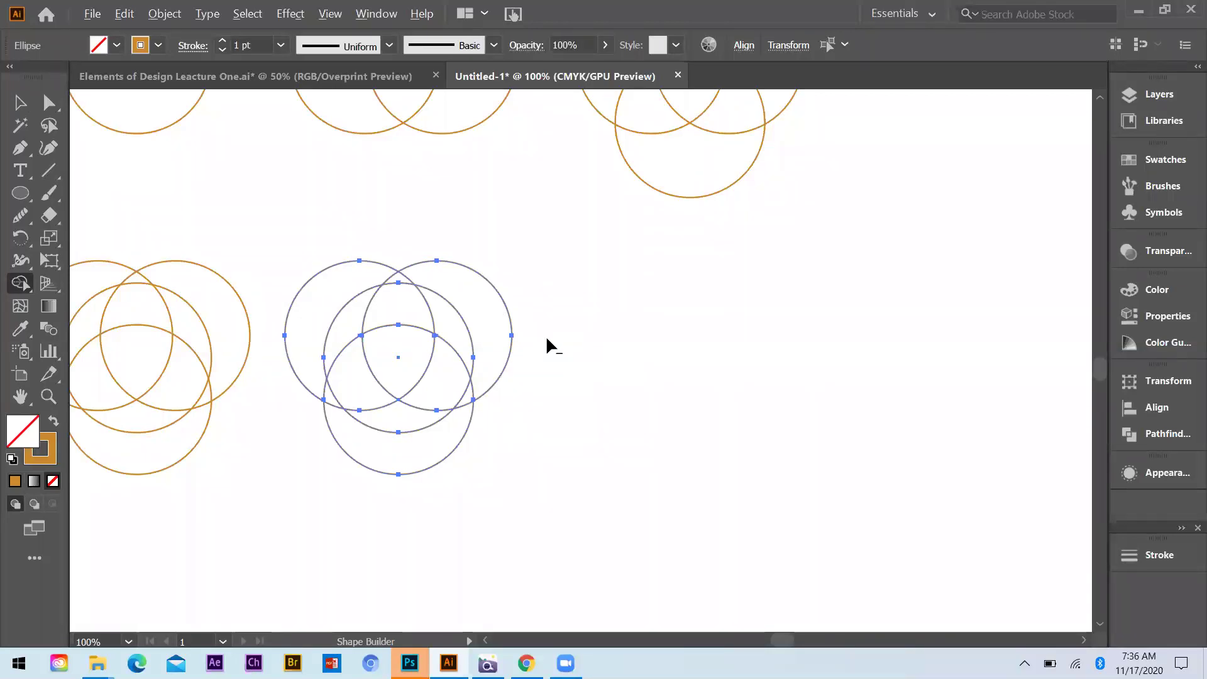
key(alt)
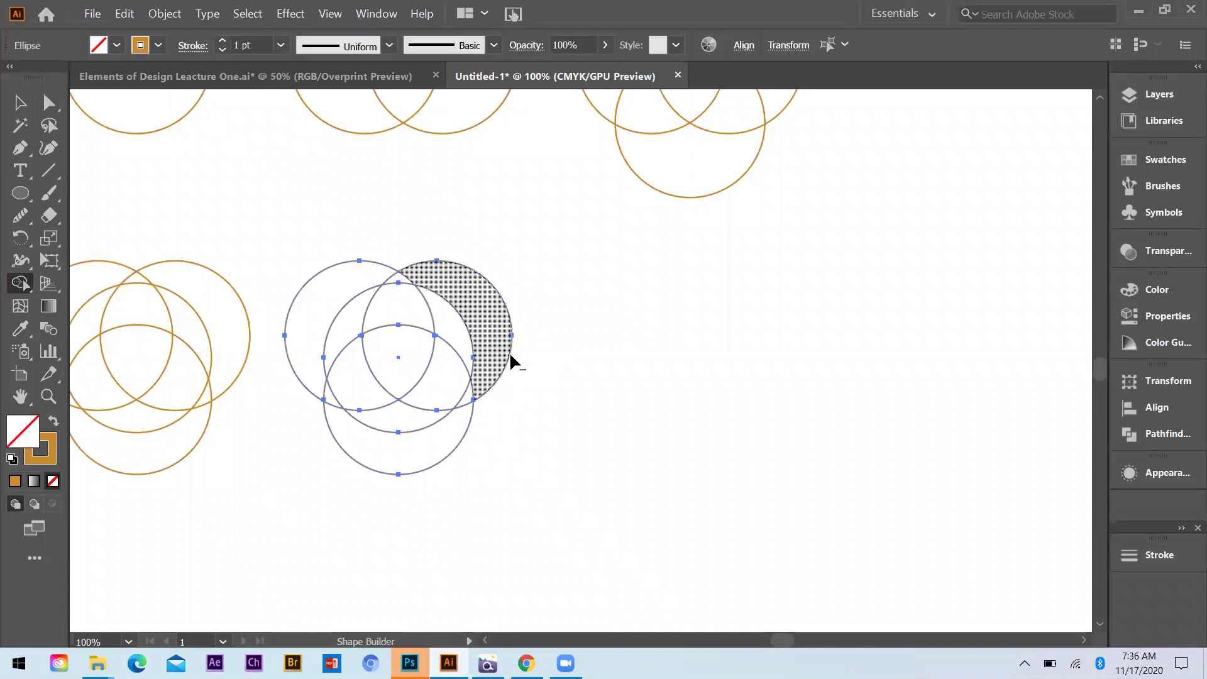
mouse_move(504, 397)
mouse_down()
mouse_move(496, 360)
mouse_move(436, 272)
mouse_move(410, 272)
mouse_up()
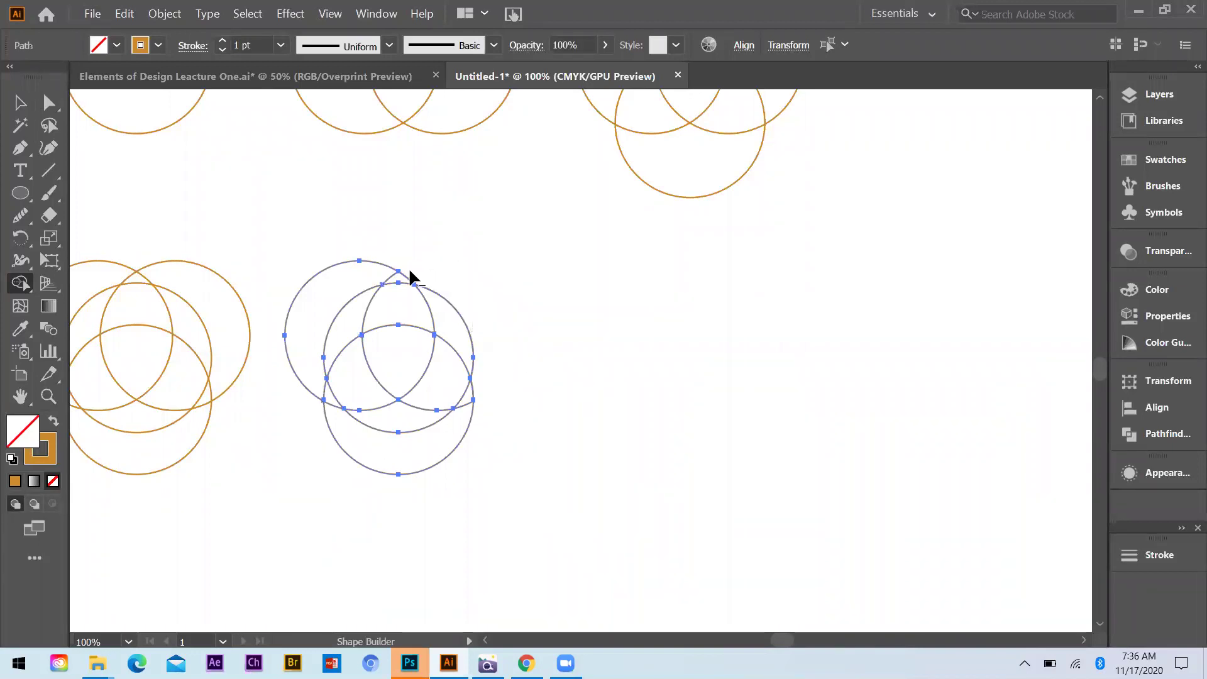
alt+click(317, 363)
alt+click(441, 416)
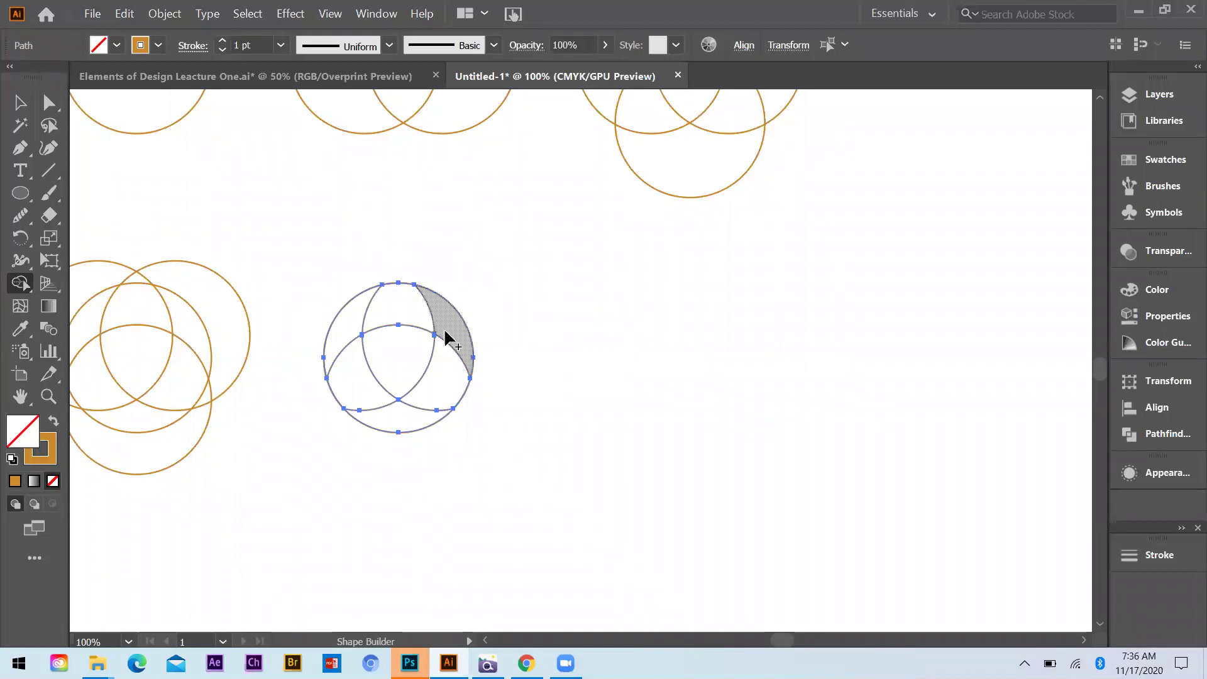
Merge the adjoining outer regions of the trimmed circle into three curved blades around the inner triangle with the Shape Builder tool and deselect.
drag(421, 308, 440, 319)
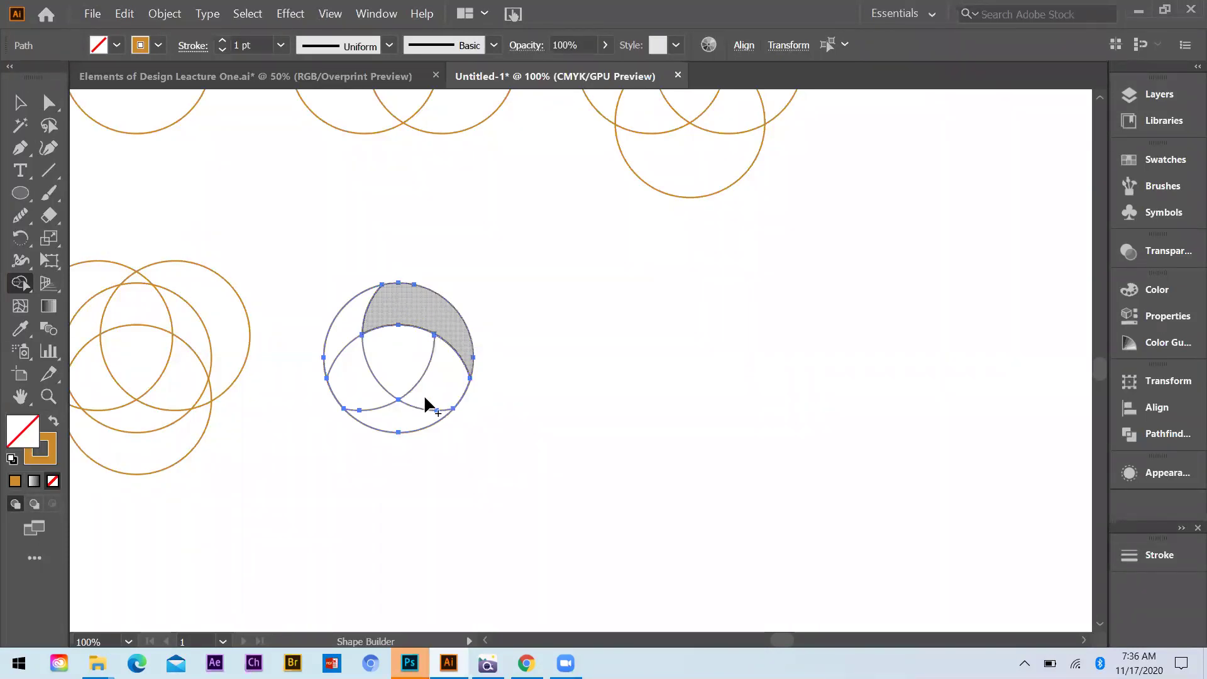
mouse_move(393, 415)
mouse_down()
mouse_move(447, 398)
mouse_move(437, 403)
mouse_up()
drag(347, 365, 343, 315)
key(v)
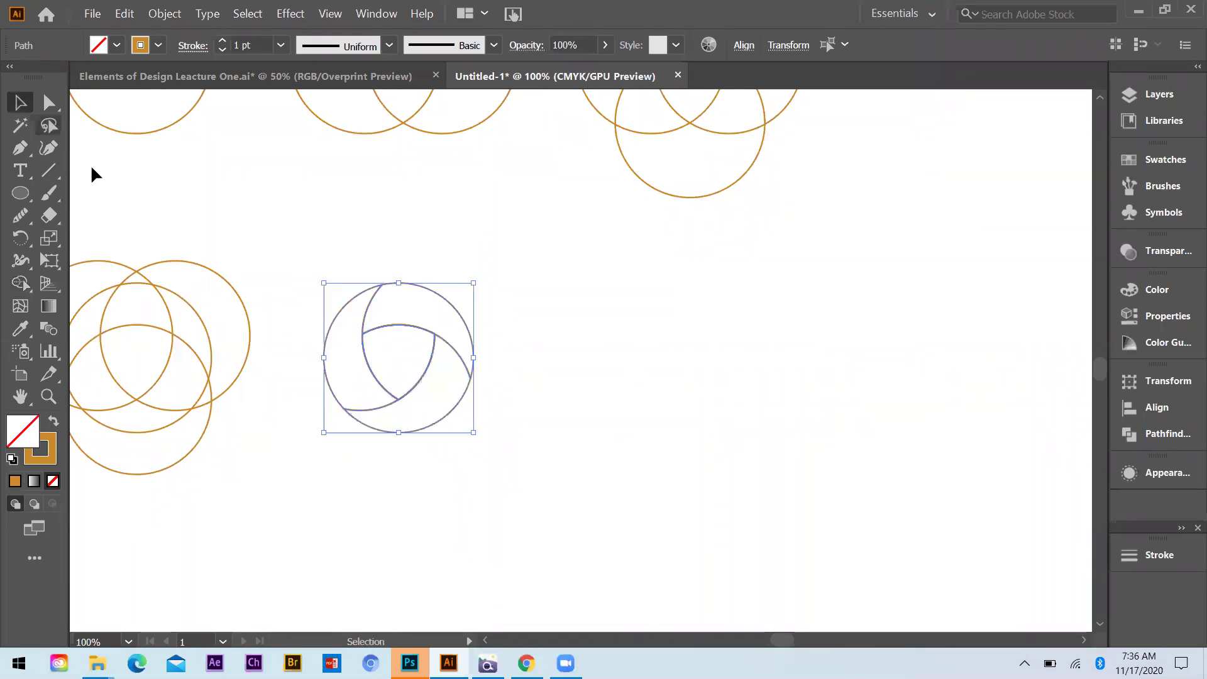
click(429, 395)
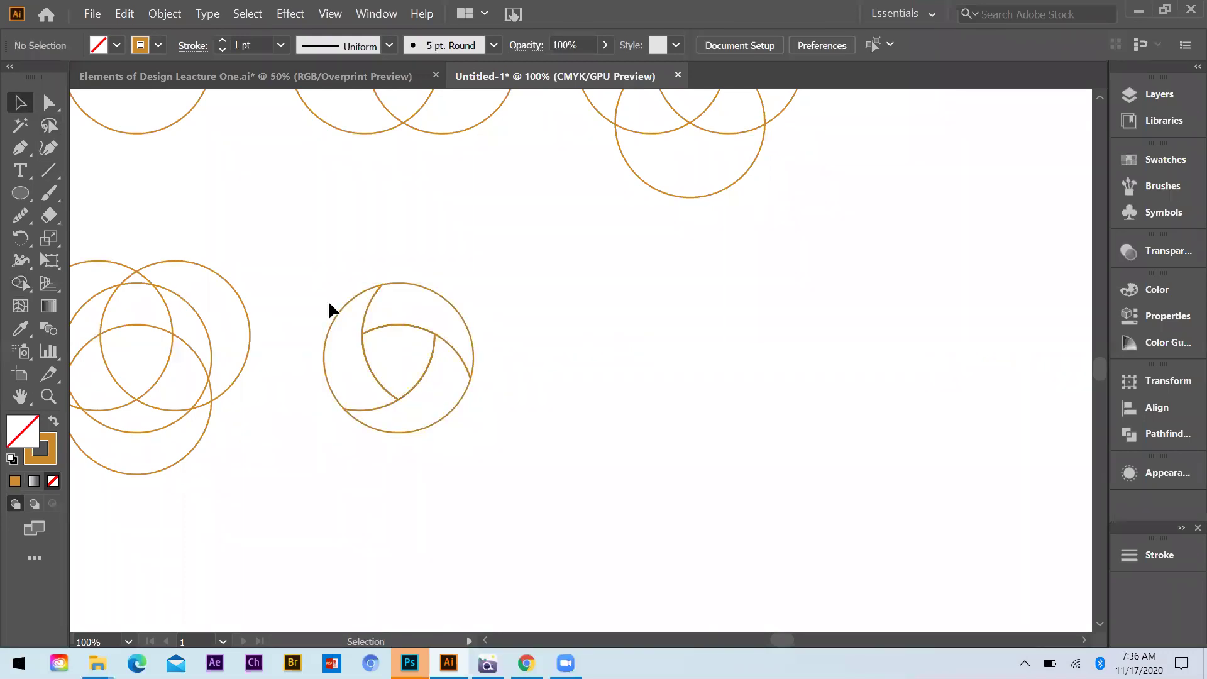
Select the three curved blades, place a copy of the figure beside the original at about the same height and deselect it.
drag(322, 331, 298, 318)
key(ctrl+z)
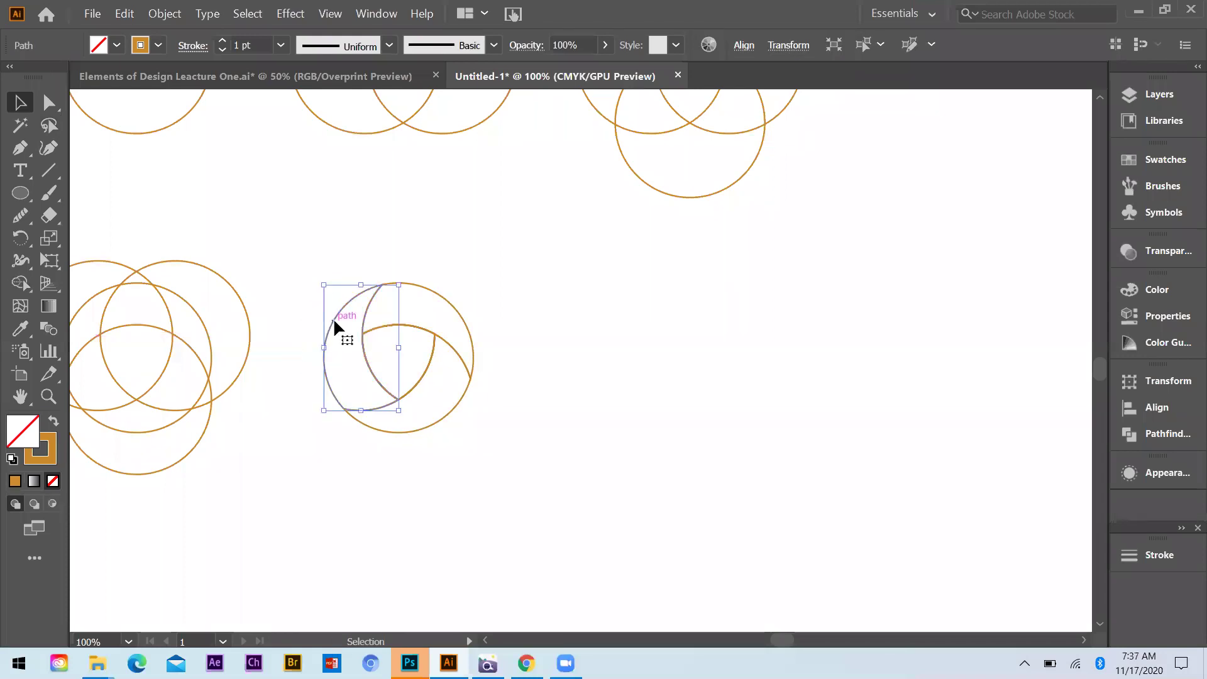
shift+click(449, 303)
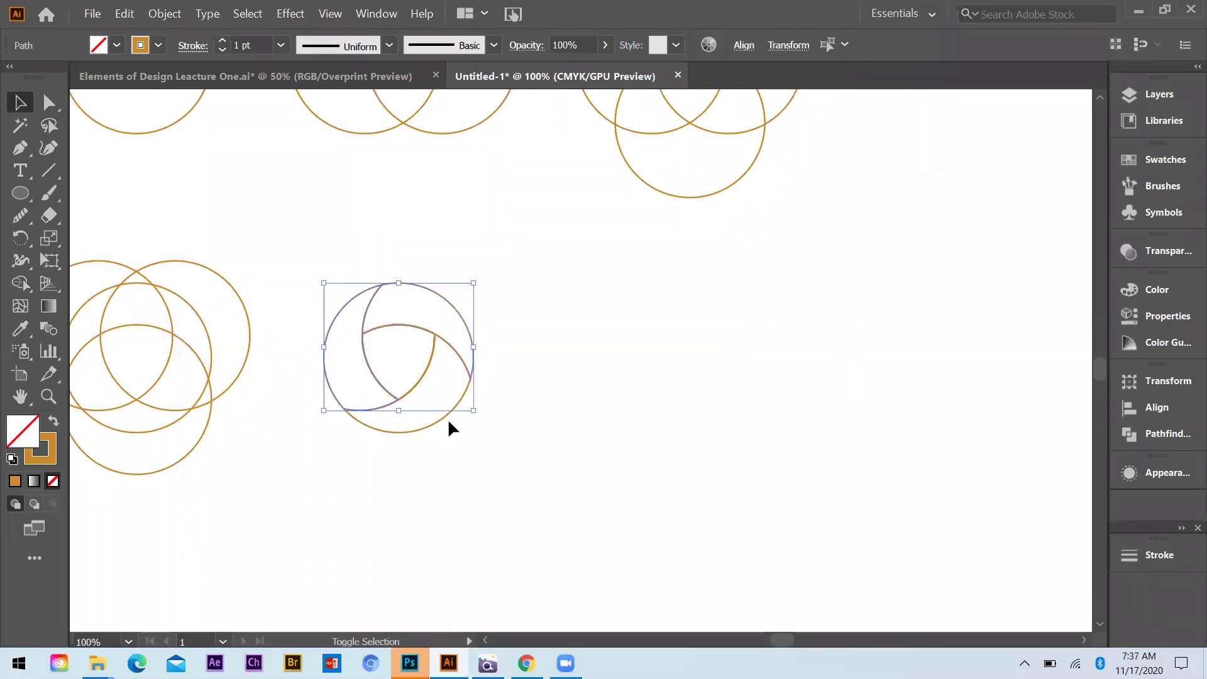
shift+click(441, 417)
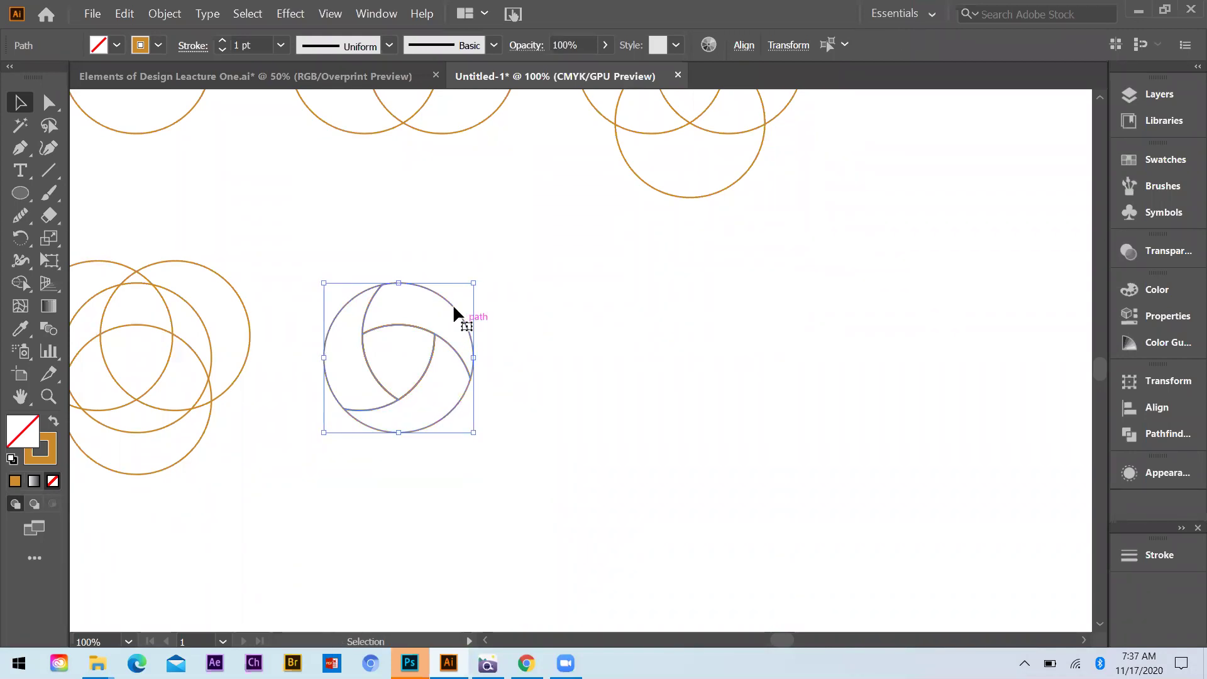
drag(453, 304, 746, 357)
key(ctrl+shift+a)
Move the three curved blades of the original figure slightly outward so gaps separate them from the inner triangle.
drag(338, 319, 320, 317)
drag(429, 292, 466, 409)
click(452, 412)
click(504, 414)
Turn on a dashed stroke for the inner triangle of the spread figure, set the dash to 16 pt and deselect it.
scroll(503, 410, down, 2)
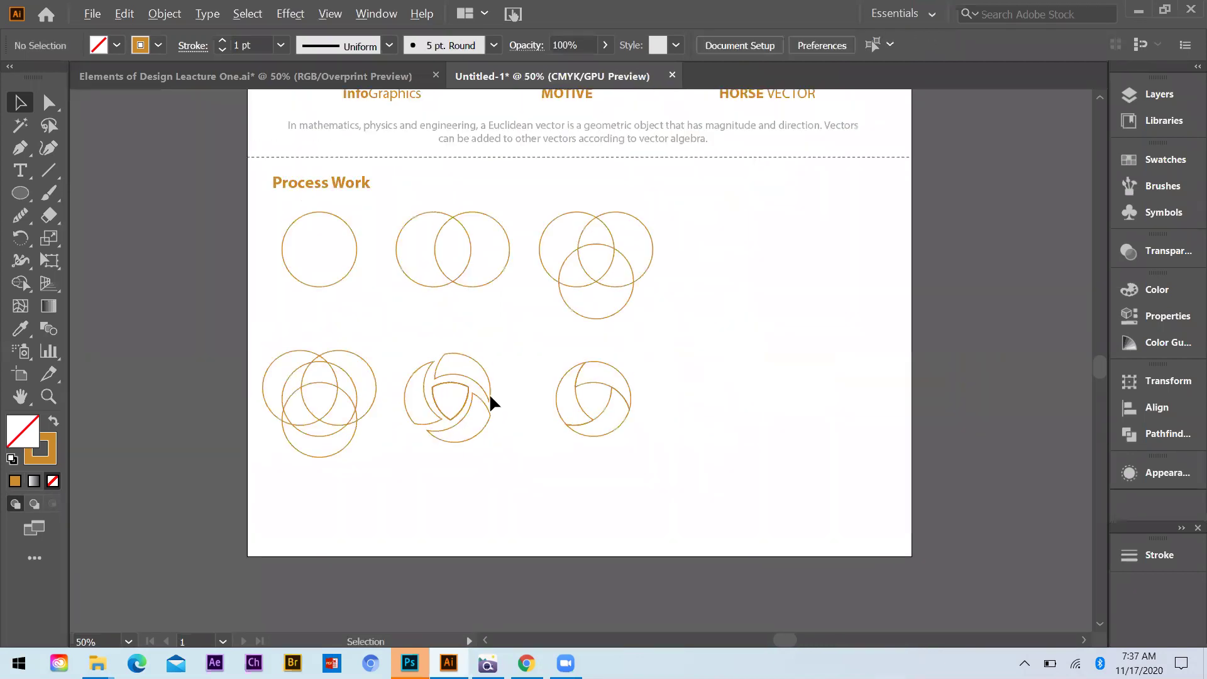
scroll(575, 424, up, 1)
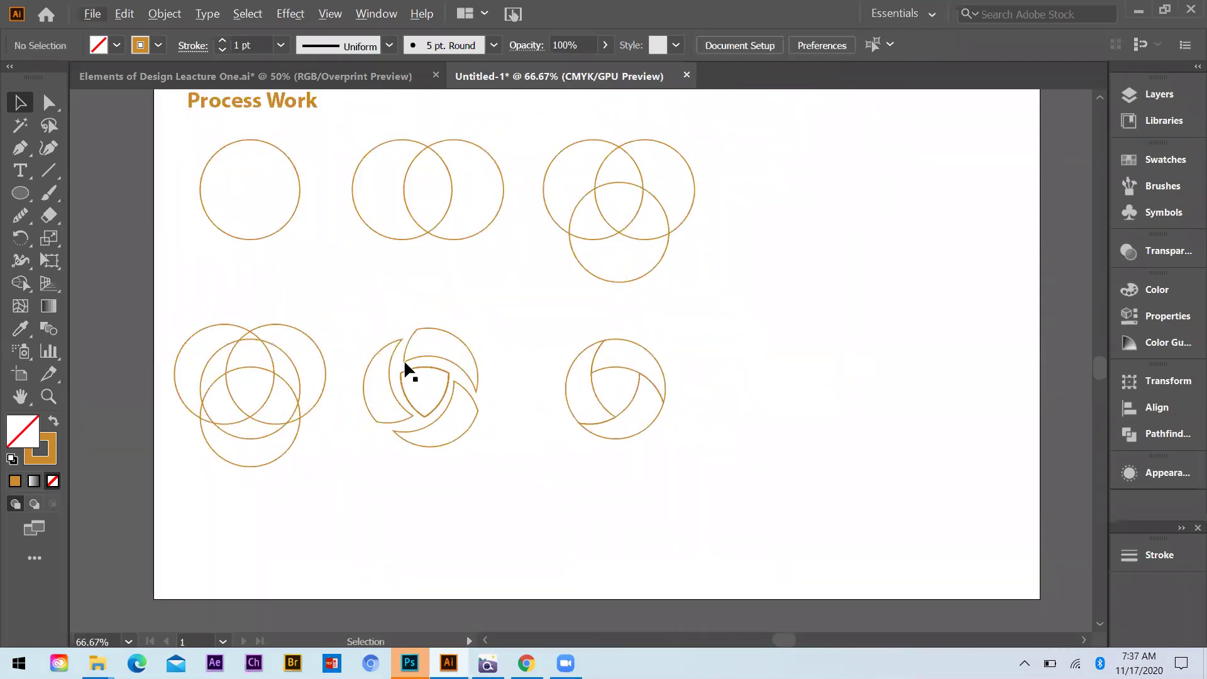
scroll(392, 335, up, 1)
click(434, 371)
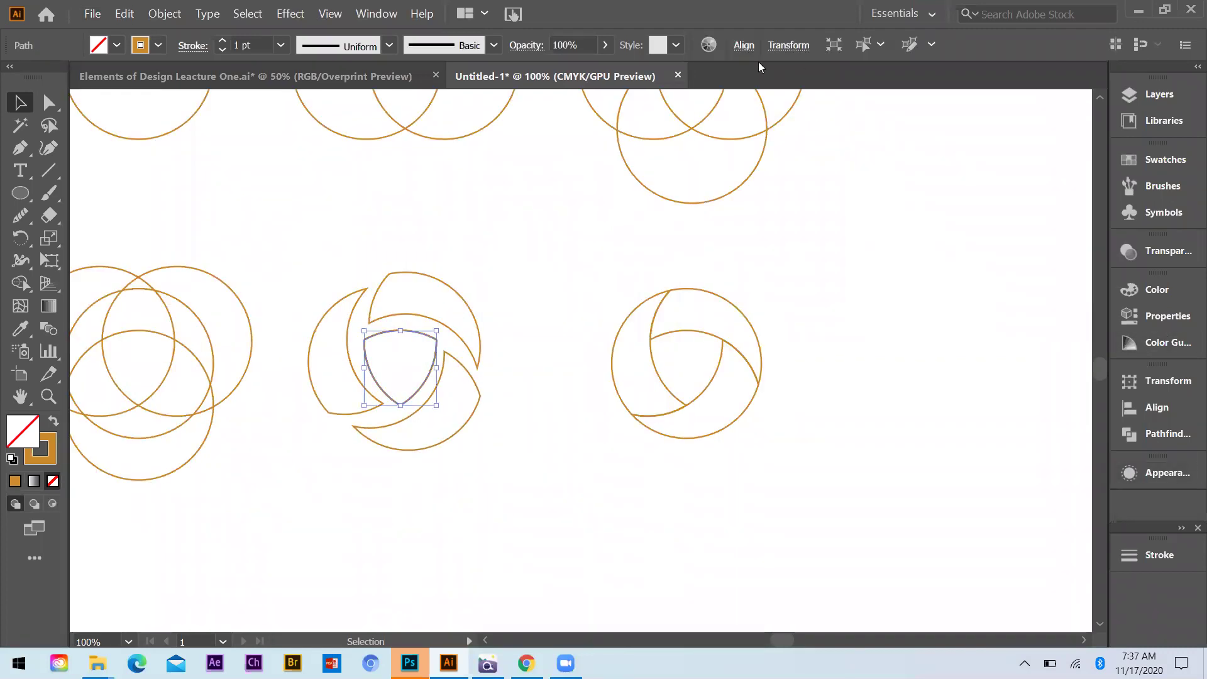
click(1159, 555)
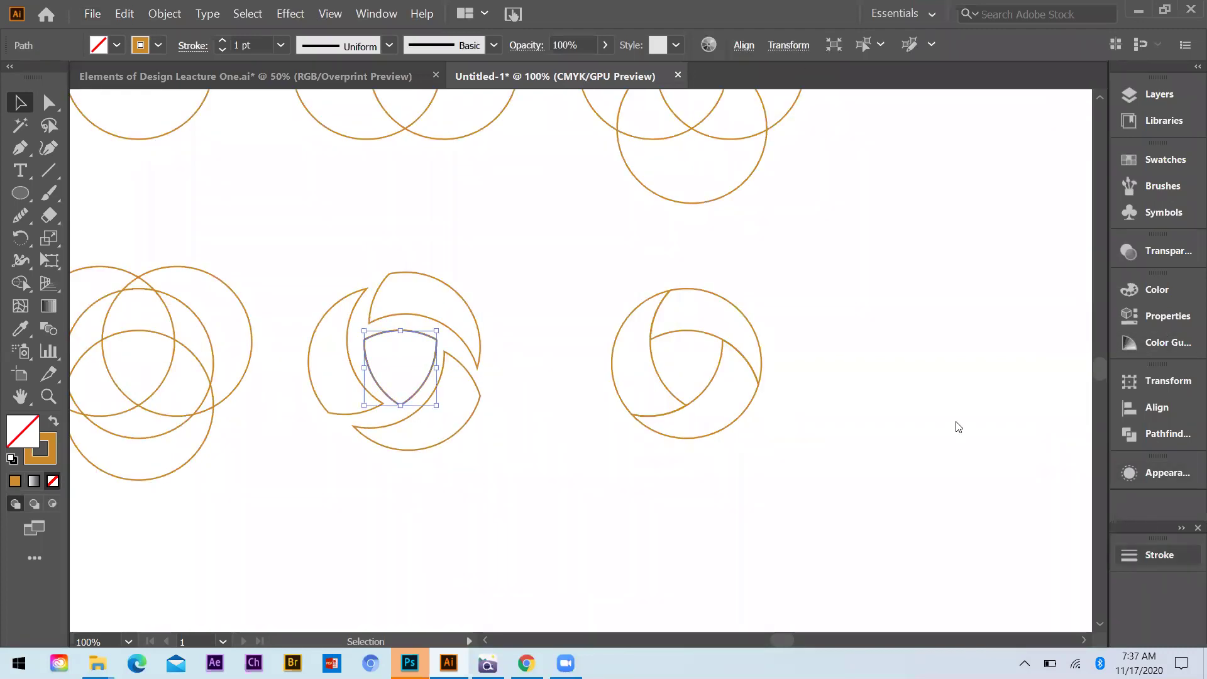
click(903, 462)
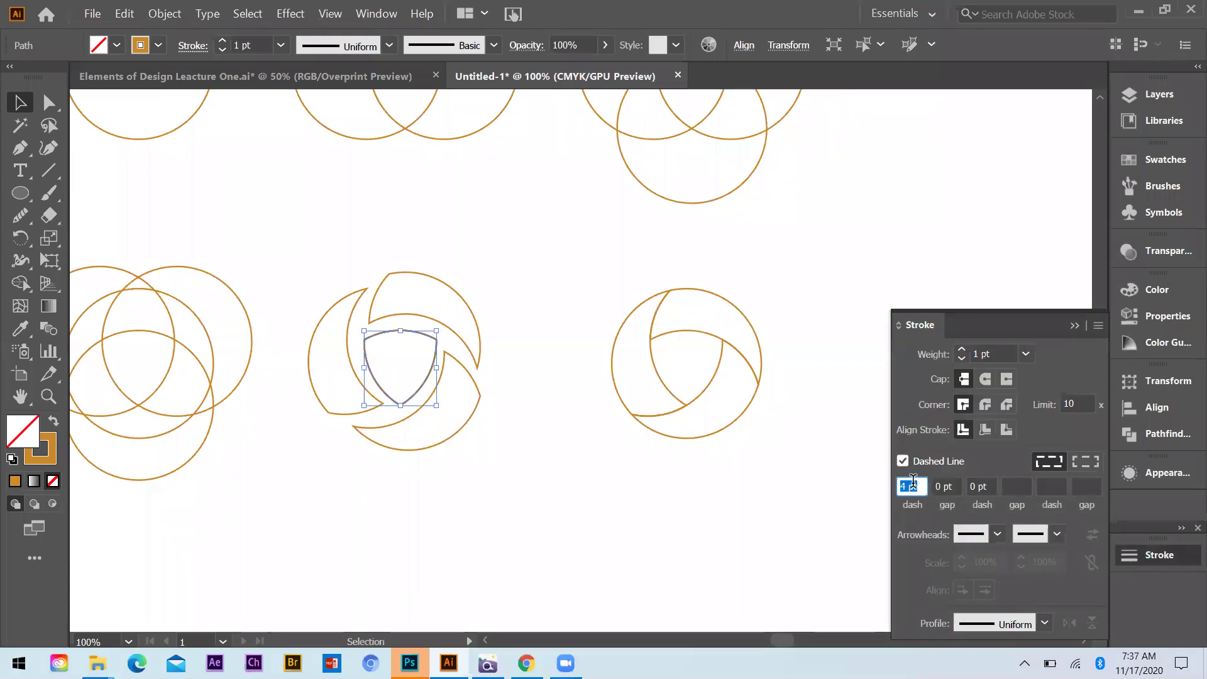
text(8)
key(Return)
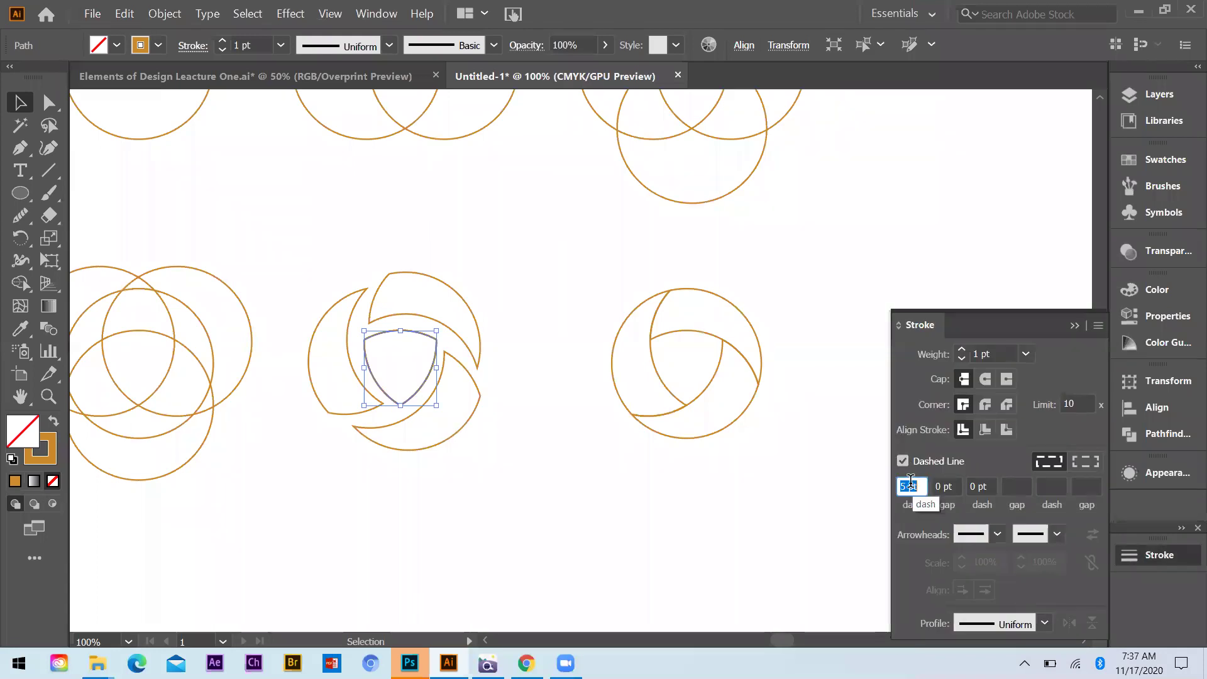
text(16)
key(Return)
click(418, 391)
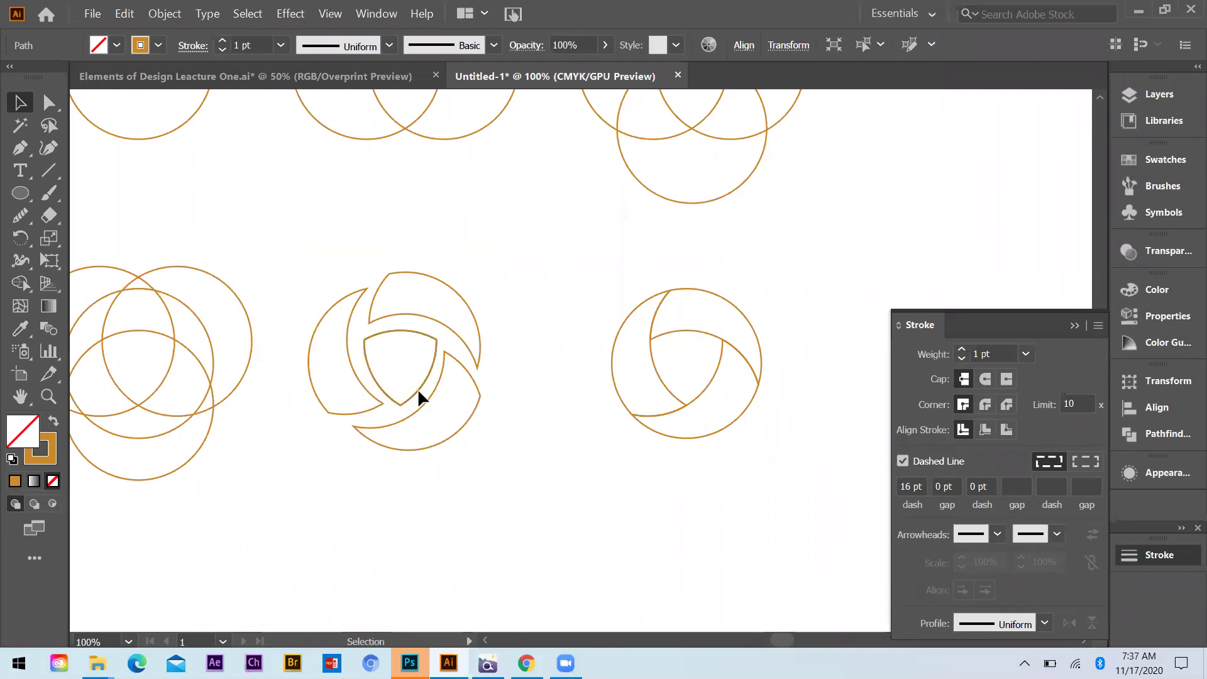
Delete the duplicate solid outline overlapping the dashed inner triangle and move the dashed triangle back to its place between the blades.
key(ctrl+plus)
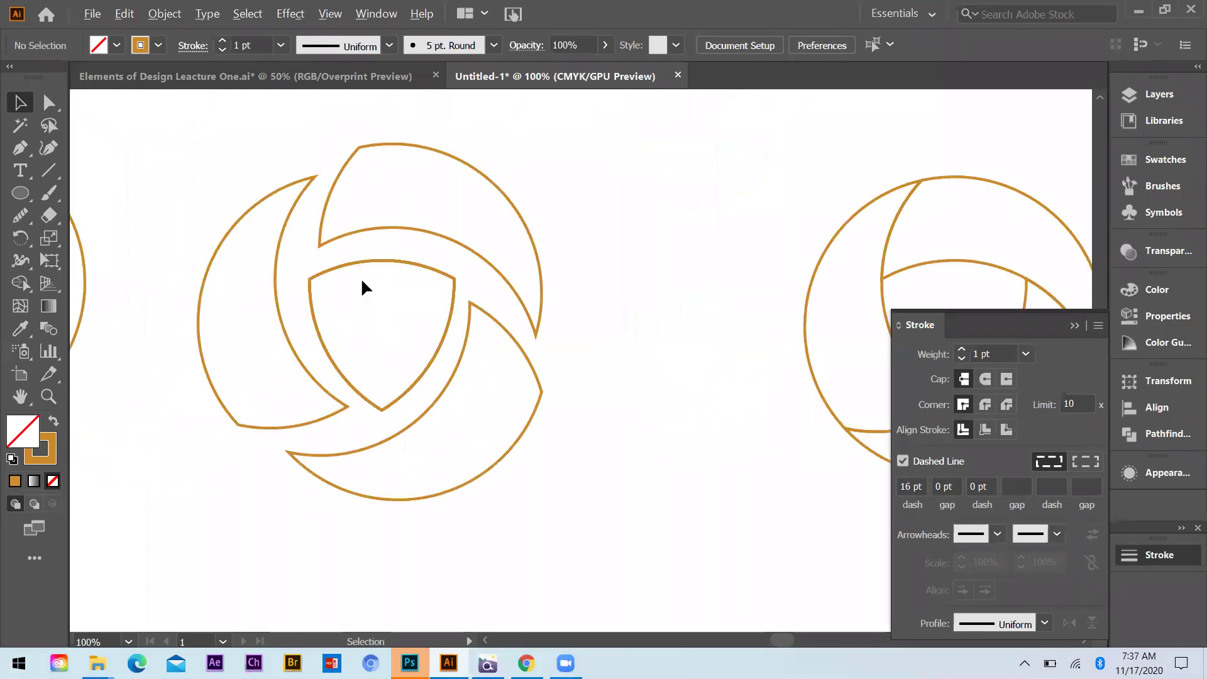
key(ctrl+v)
click(363, 261)
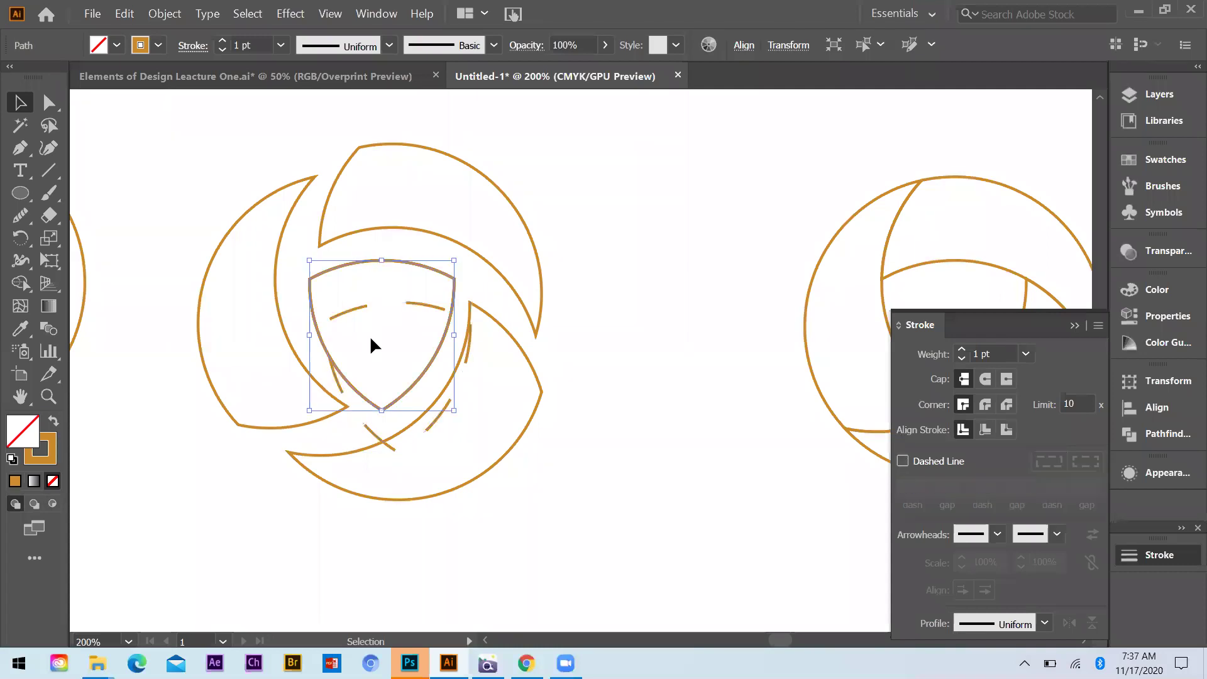
key(ctrl+z)
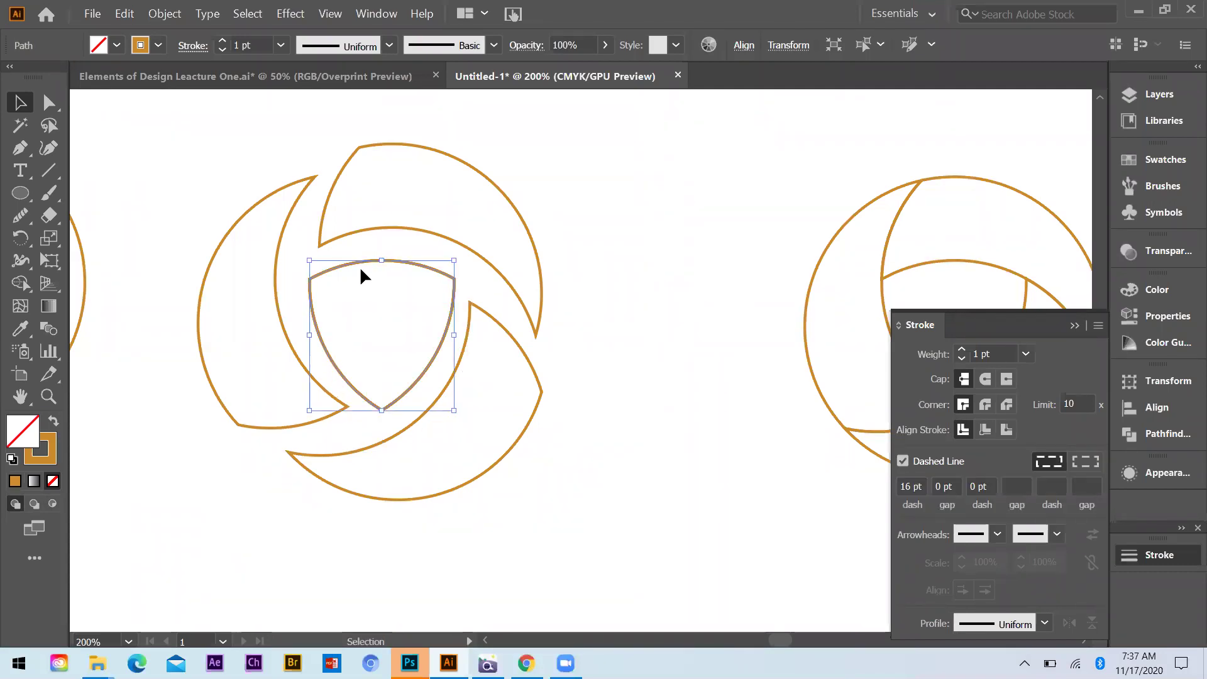
click(352, 262)
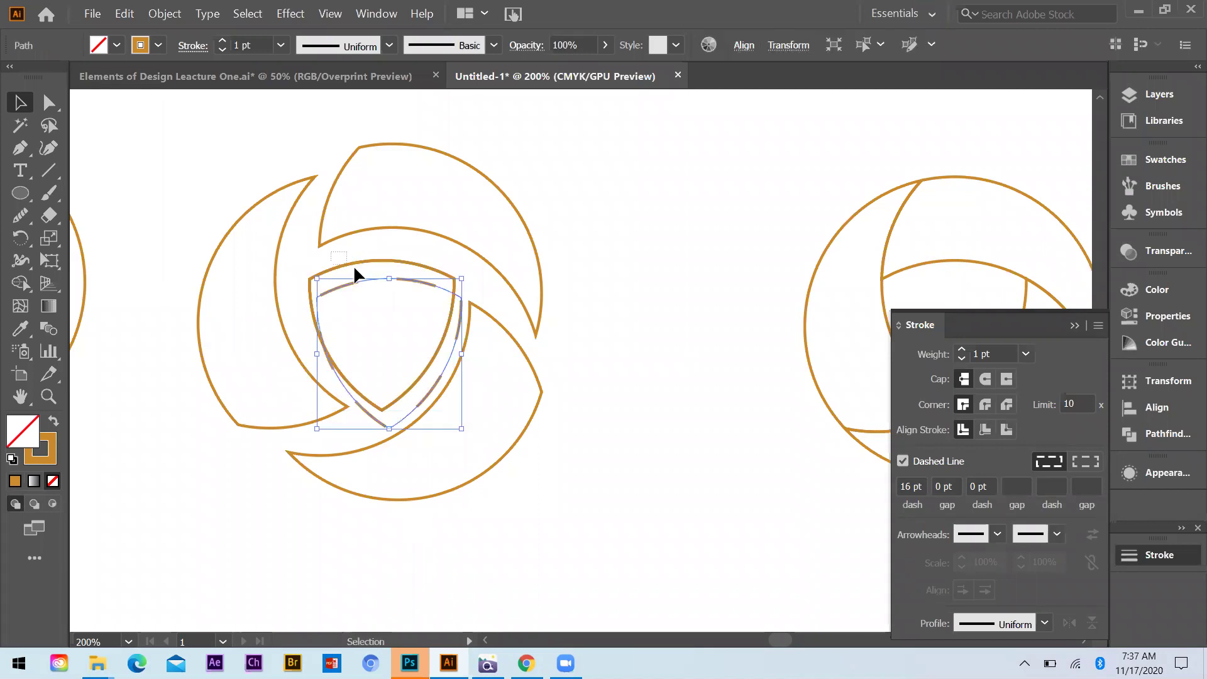
key(Delete)
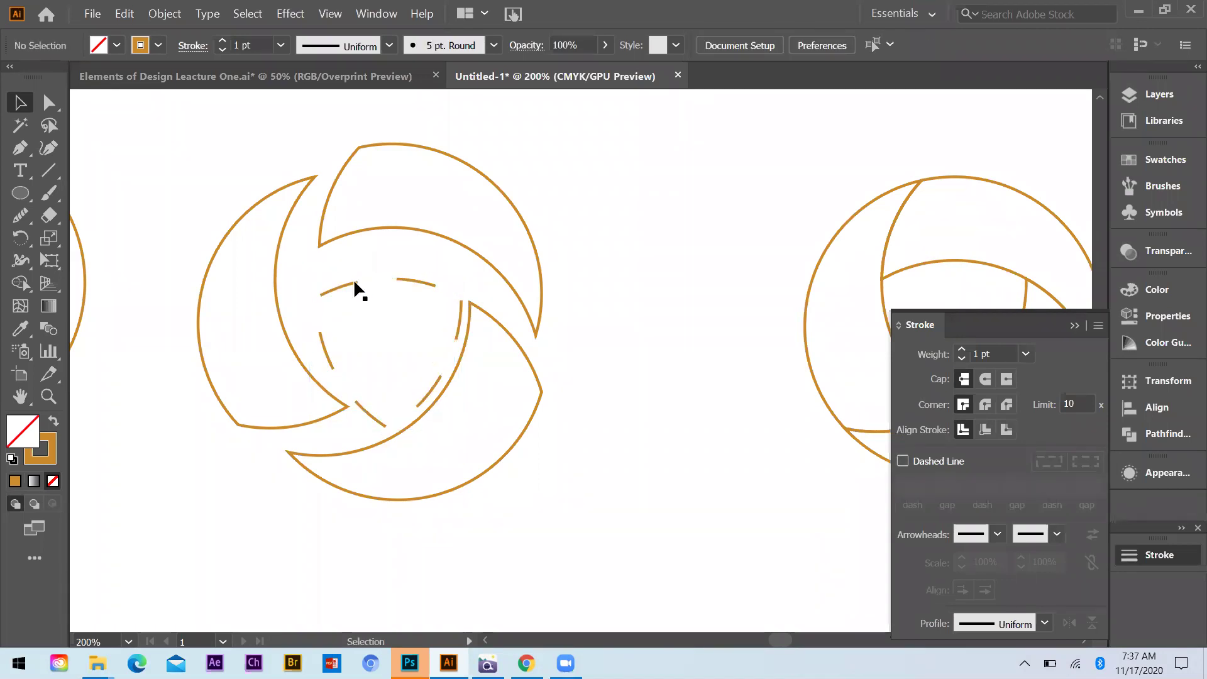
drag(345, 264, 336, 246)
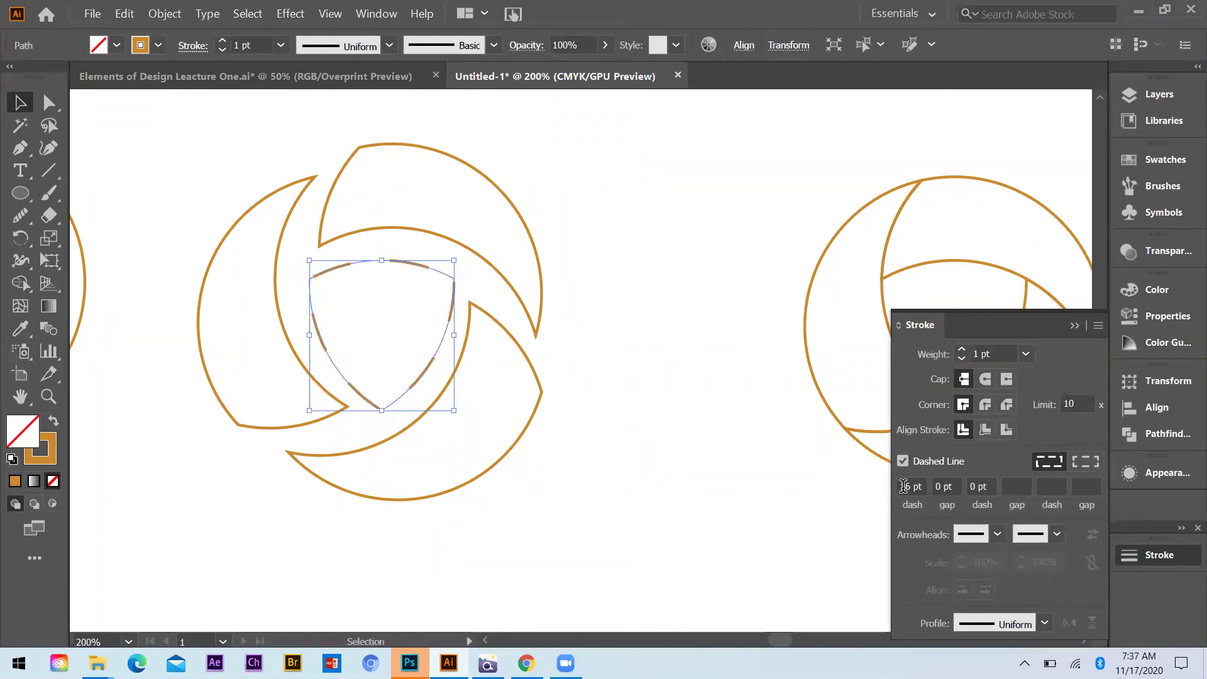
Set the inner triangle's dash length to 3 pt, deselect it and collapse the stroke settings.
click(904, 486)
text(2)
key(Return)
text(1)
key(Return)
text(3)
key(Return)
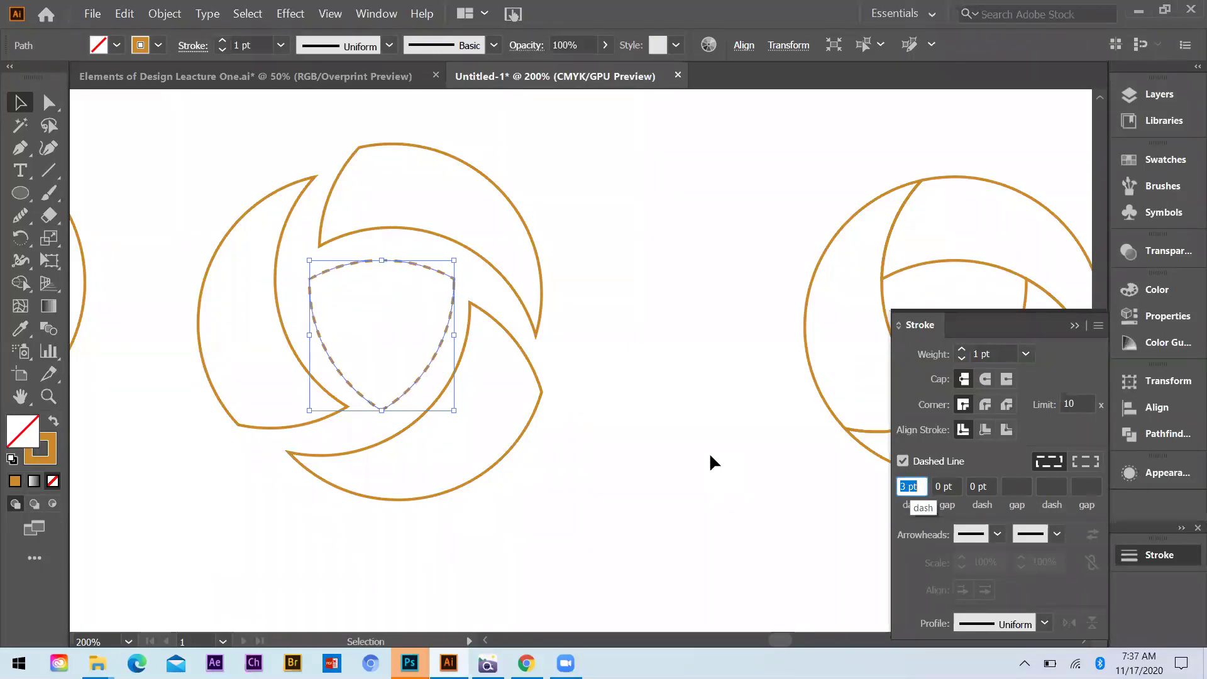
key(ctrl+shift+a)
click(1074, 325)
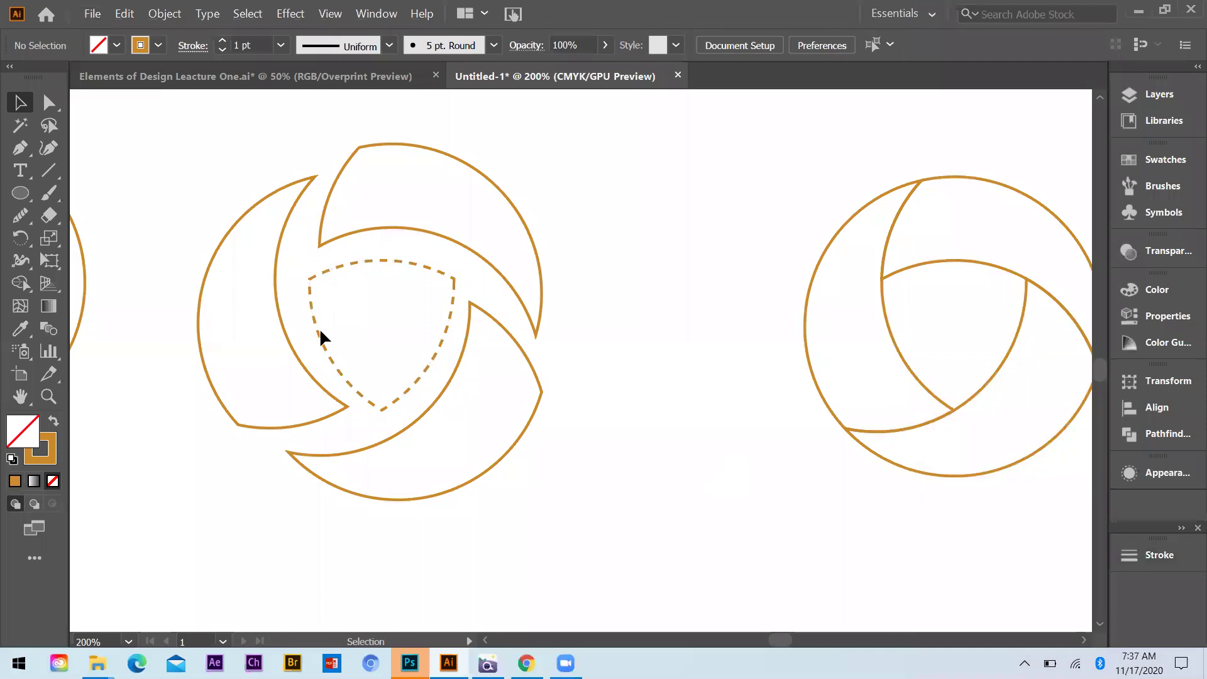
Swap fill and stroke on the left blade of the copied figure to make it solid orange without an outline, and deselect it.
key(ctrl+minus)
key(ctrl+minus)
key(ctrl+plus)
click(689, 340)
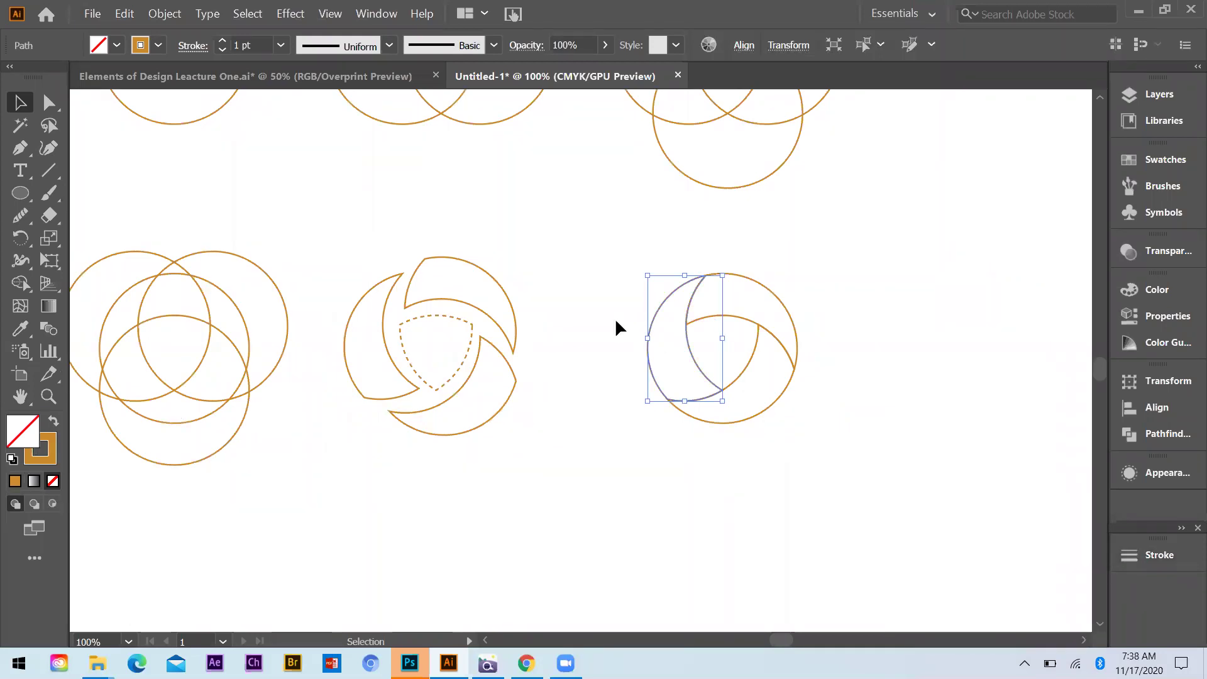
click(54, 421)
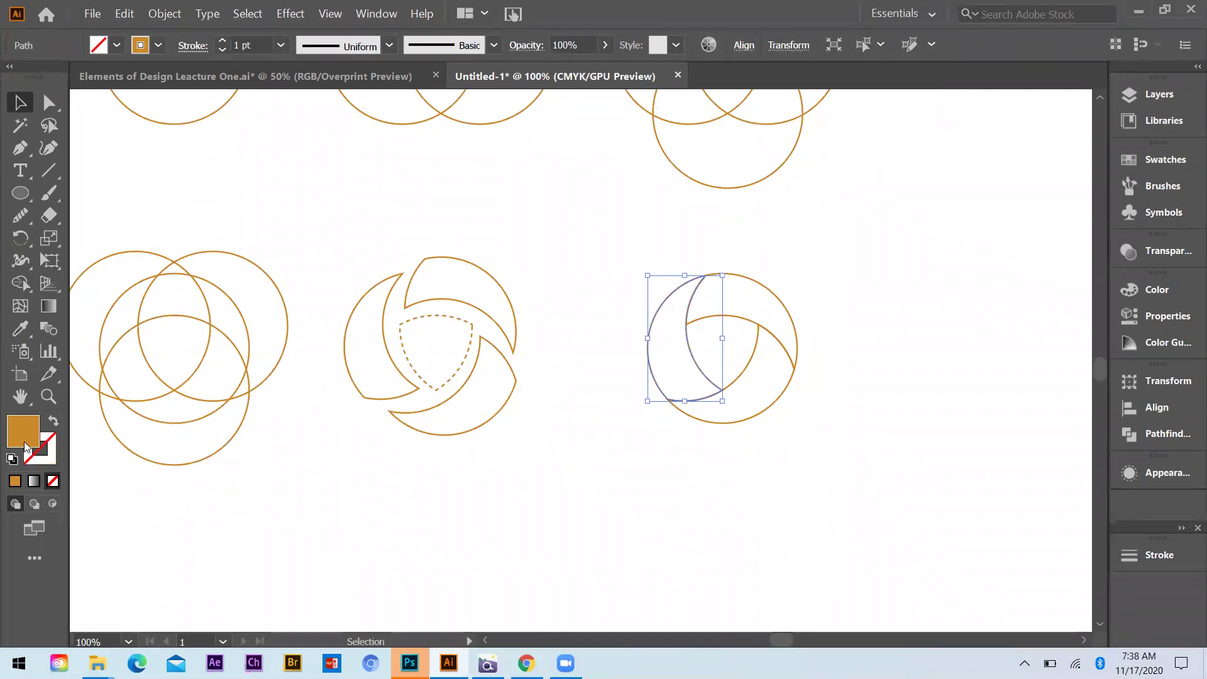
click(622, 441)
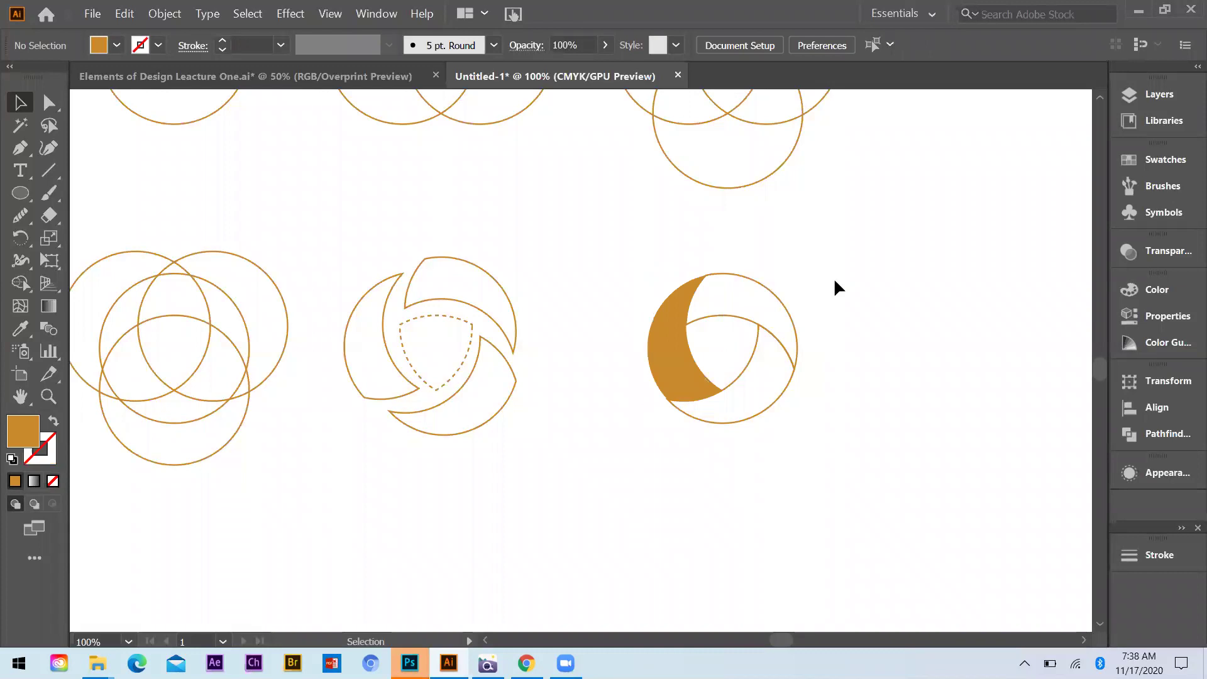
Apply the left blade's orange fill to the upper blade of the copied figure with the Eyedropper.
click(729, 317)
key(i)
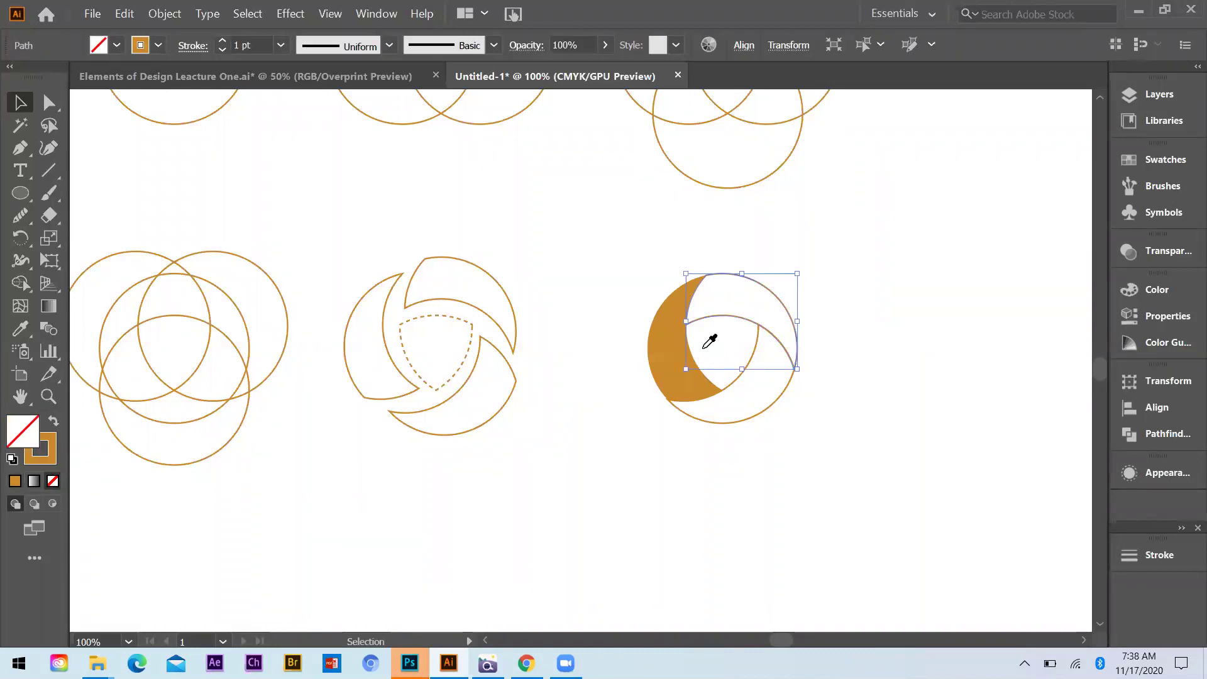
click(666, 332)
double_click(18, 438)
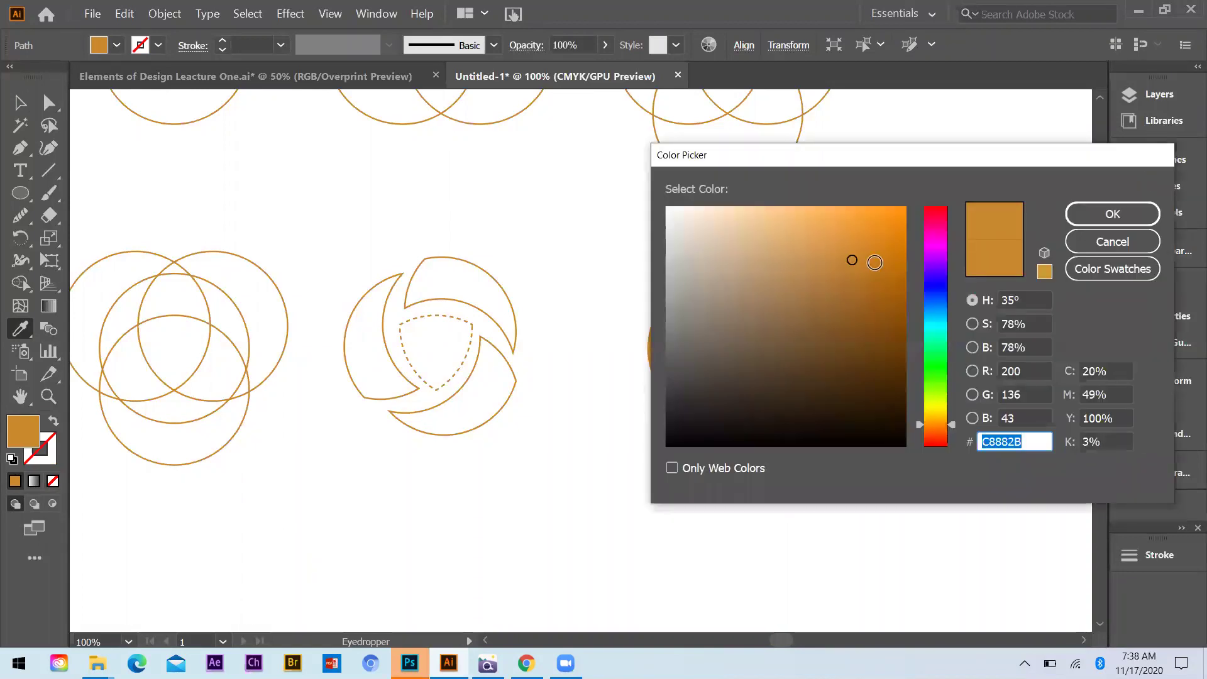
click(872, 279)
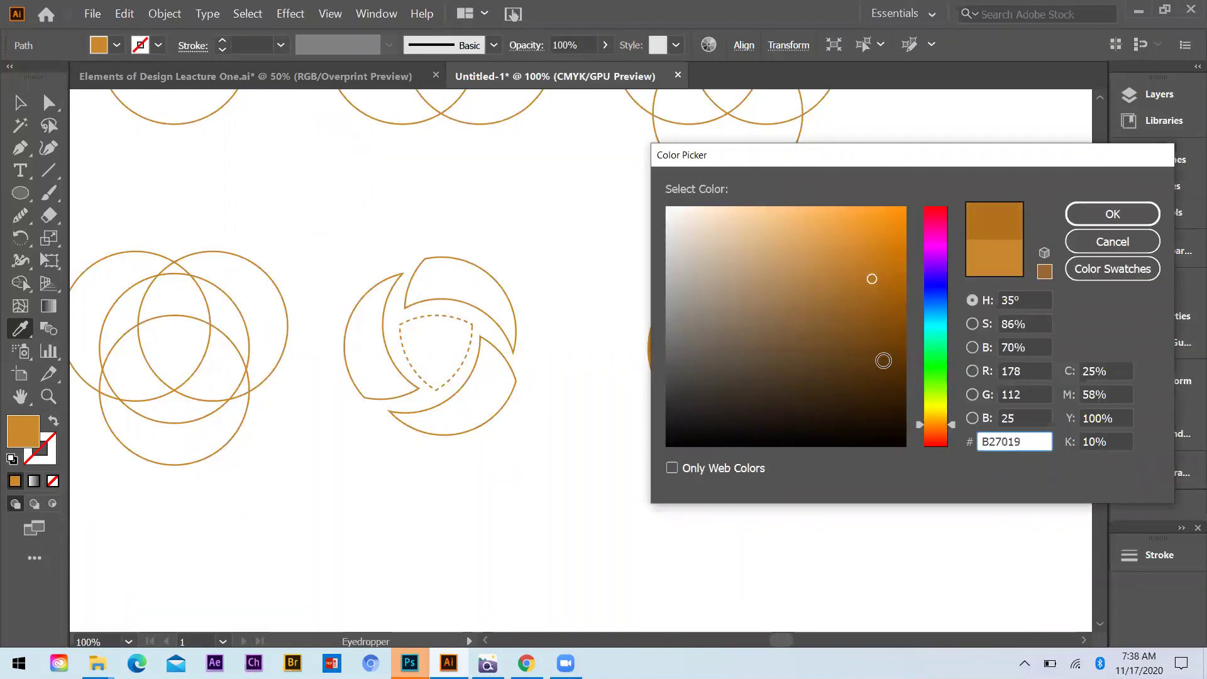
click(984, 323)
key(Return)
Darken the upper blade's fill to brown A36D24 by lowering its brightness to 64%.
double_click(25, 438)
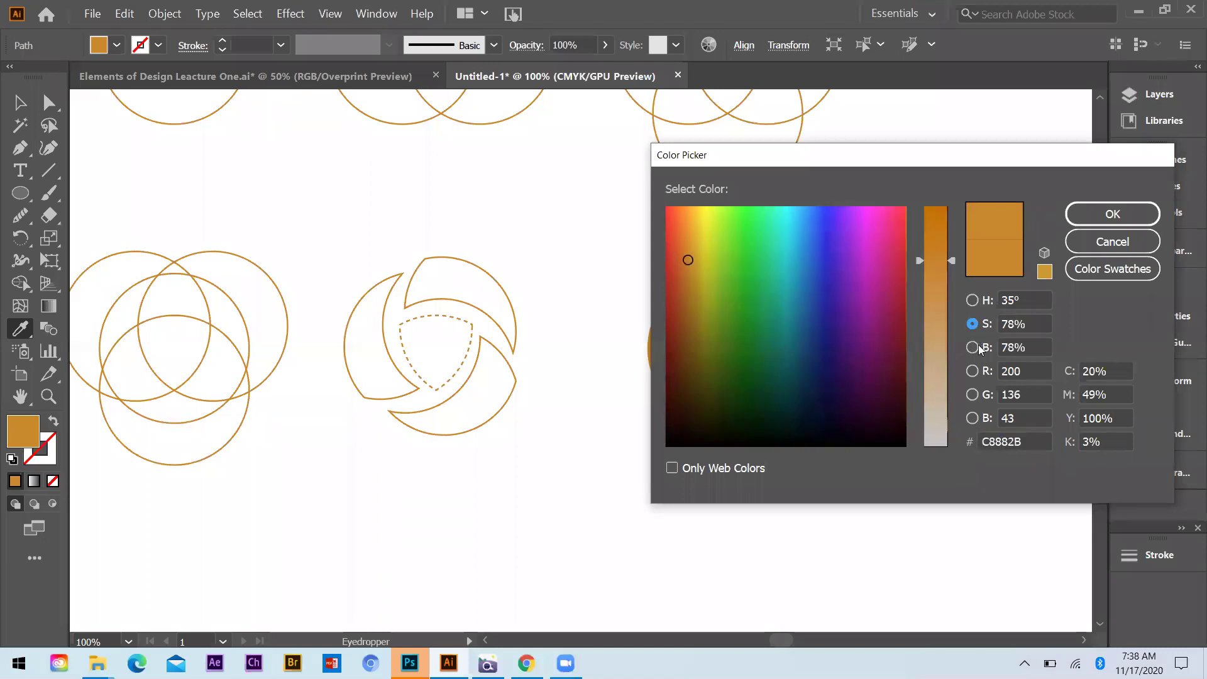
click(972, 347)
click(953, 272)
drag(953, 271, 952, 293)
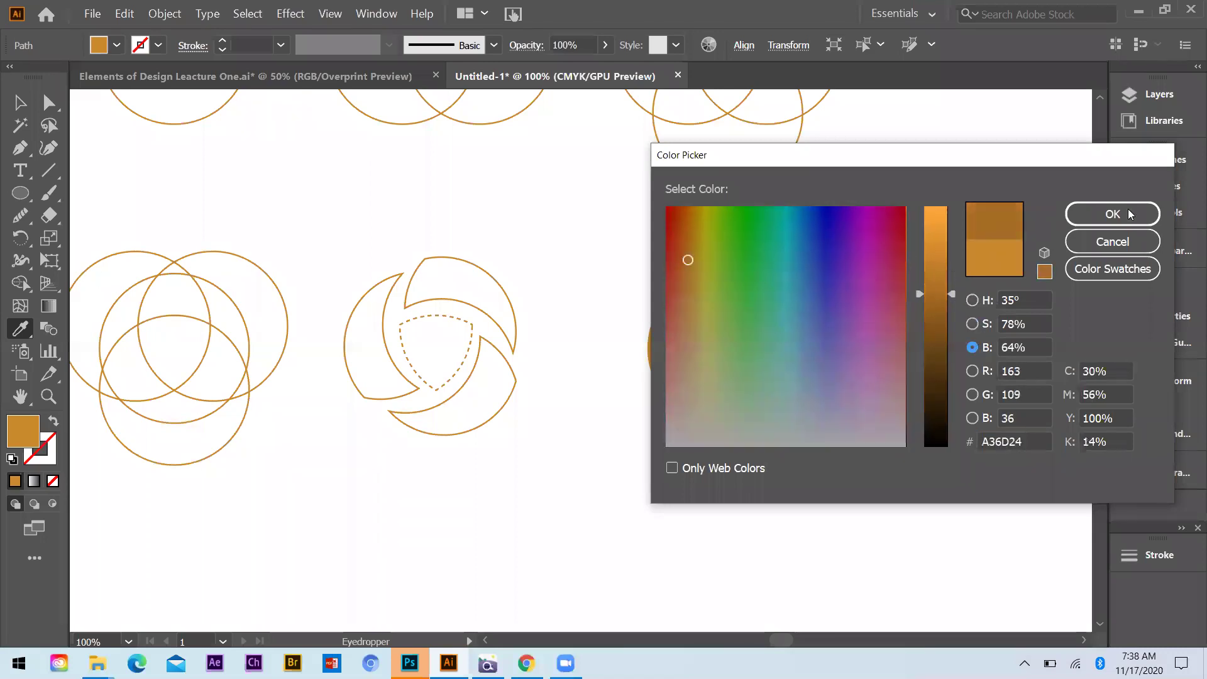
click(1113, 214)
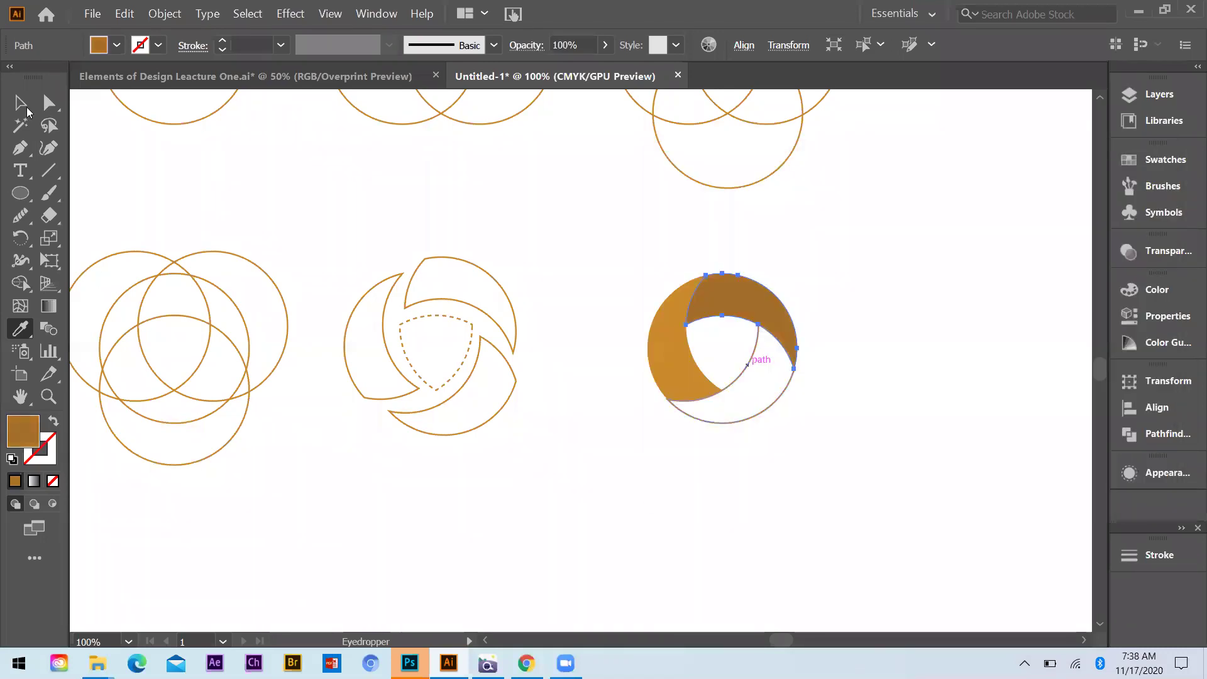
key(v)
Apply the upper blade's brown to the lower blade with the Eyedropper, darken it to a deeper brown and deselect it.
click(768, 397)
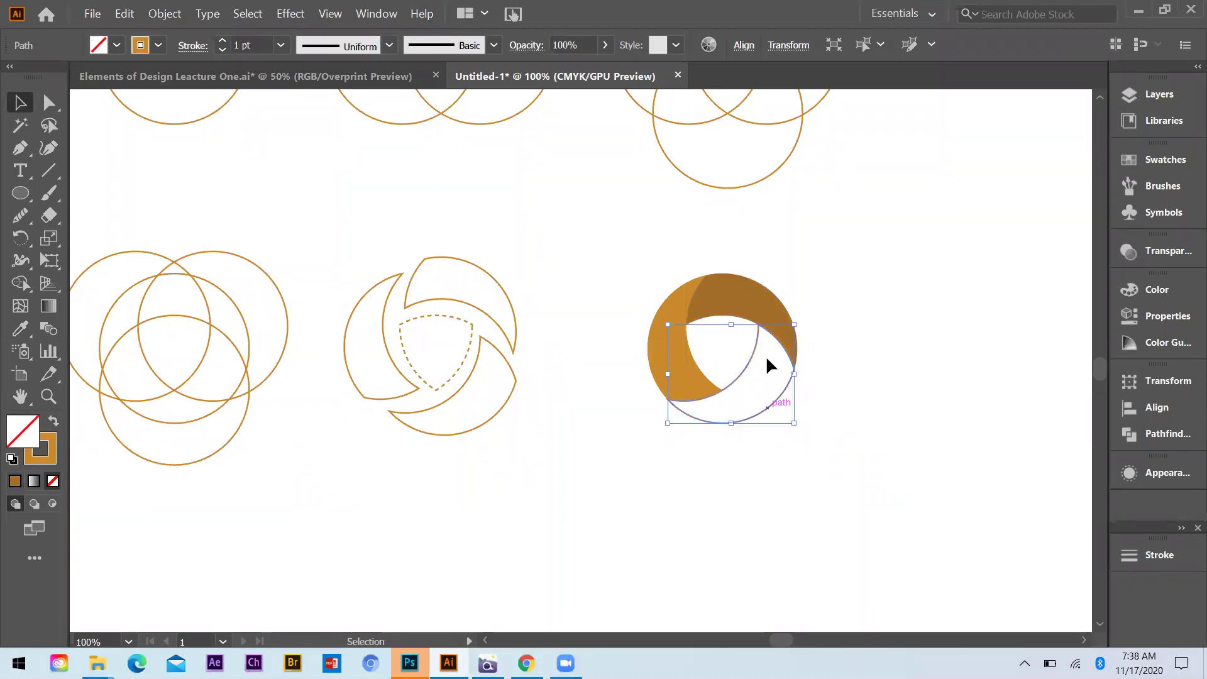
key(i)
click(743, 288)
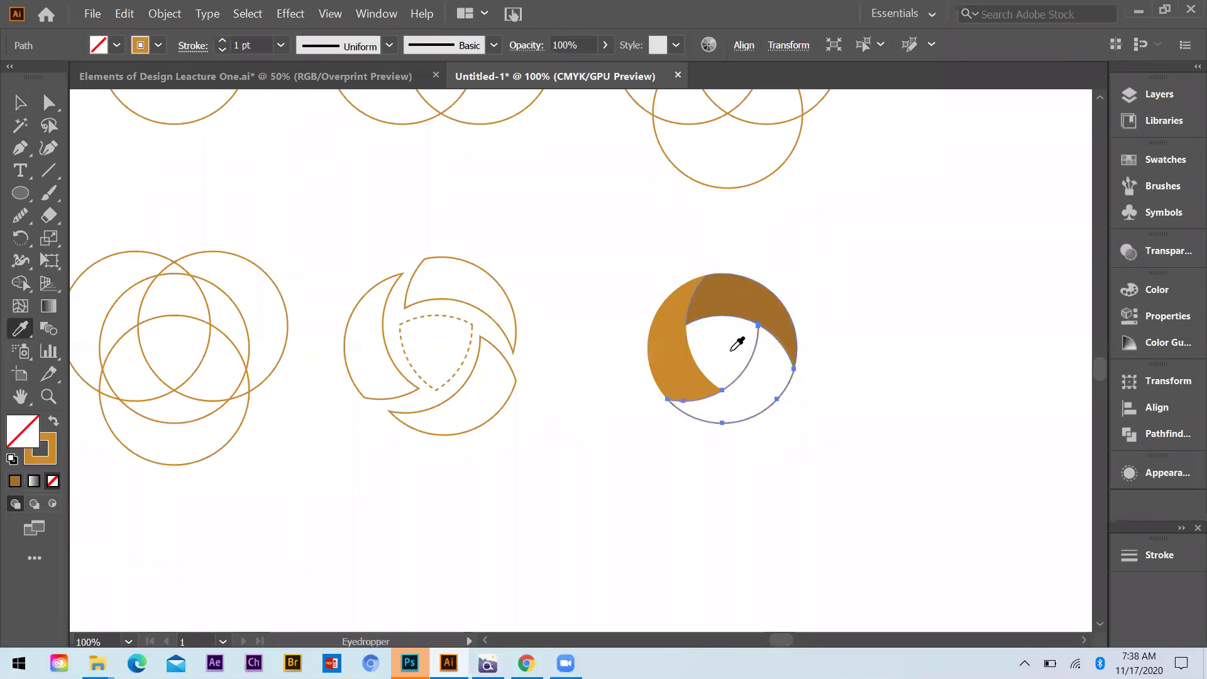
double_click(23, 433)
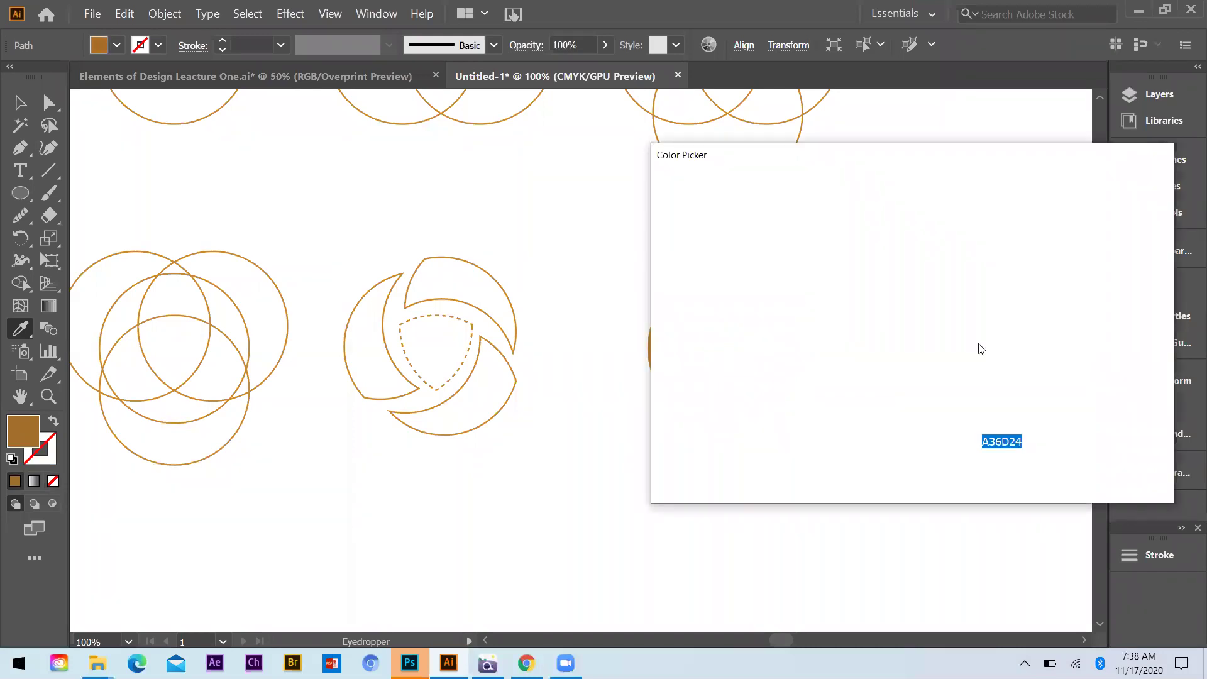
click(935, 337)
click(1112, 214)
key(v)
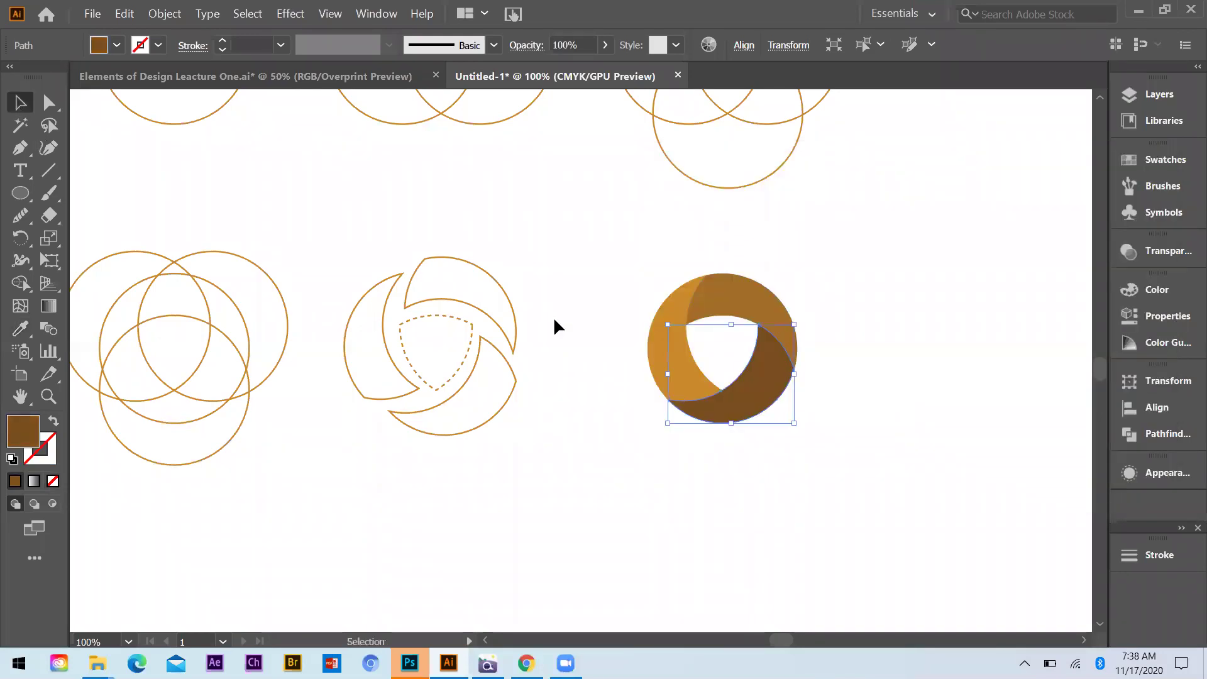
click(543, 329)
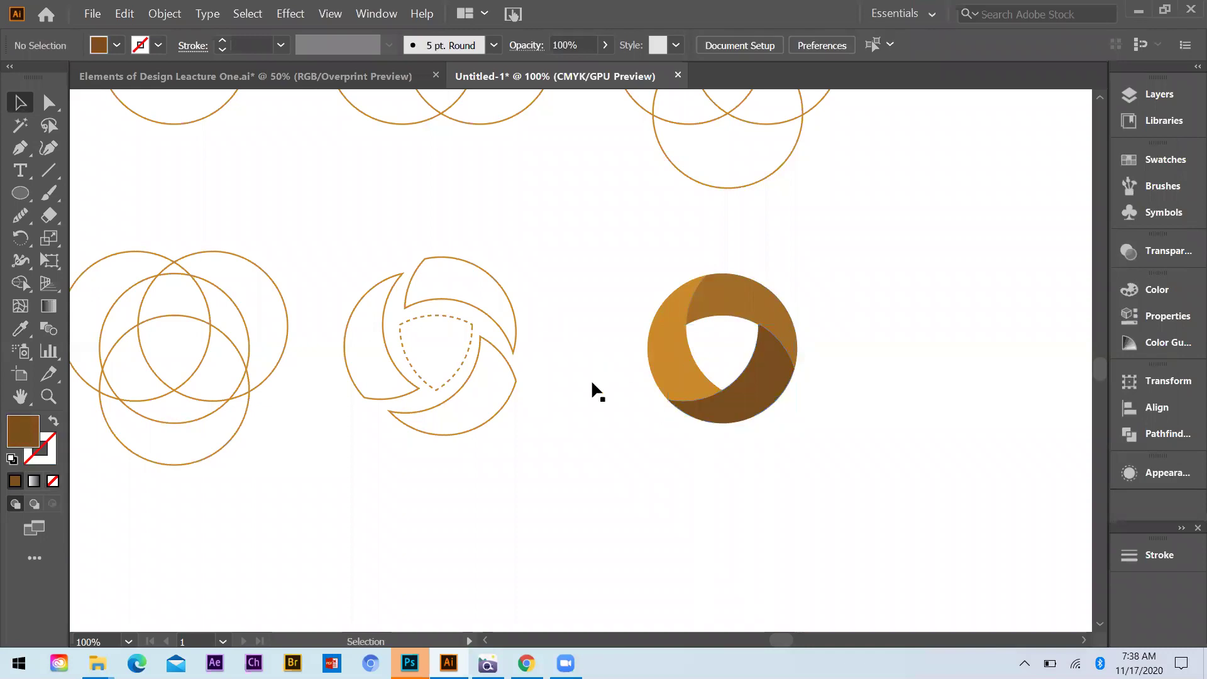
Copy the InfoGraphics label beneath the single circle in the Process Work section and change its text to STEP 1.
key(ctrl+minus)
key(ctrl+minus)
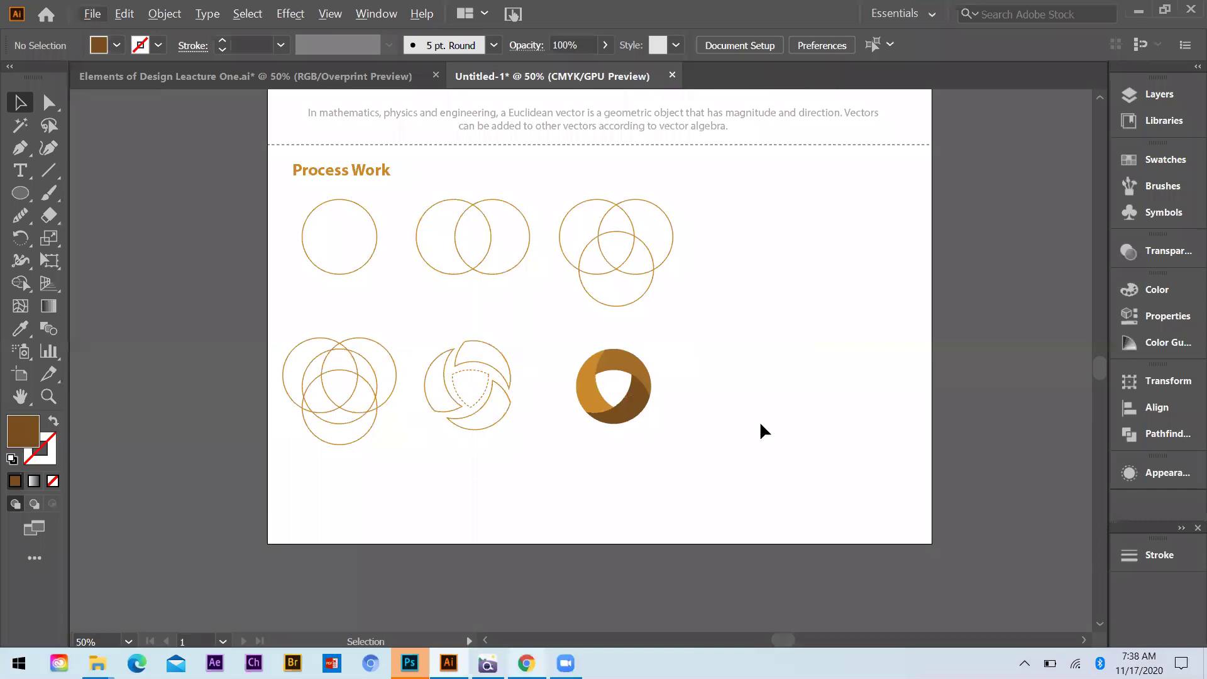
scroll(691, 431, up, 1)
scroll(591, 170, up, 1)
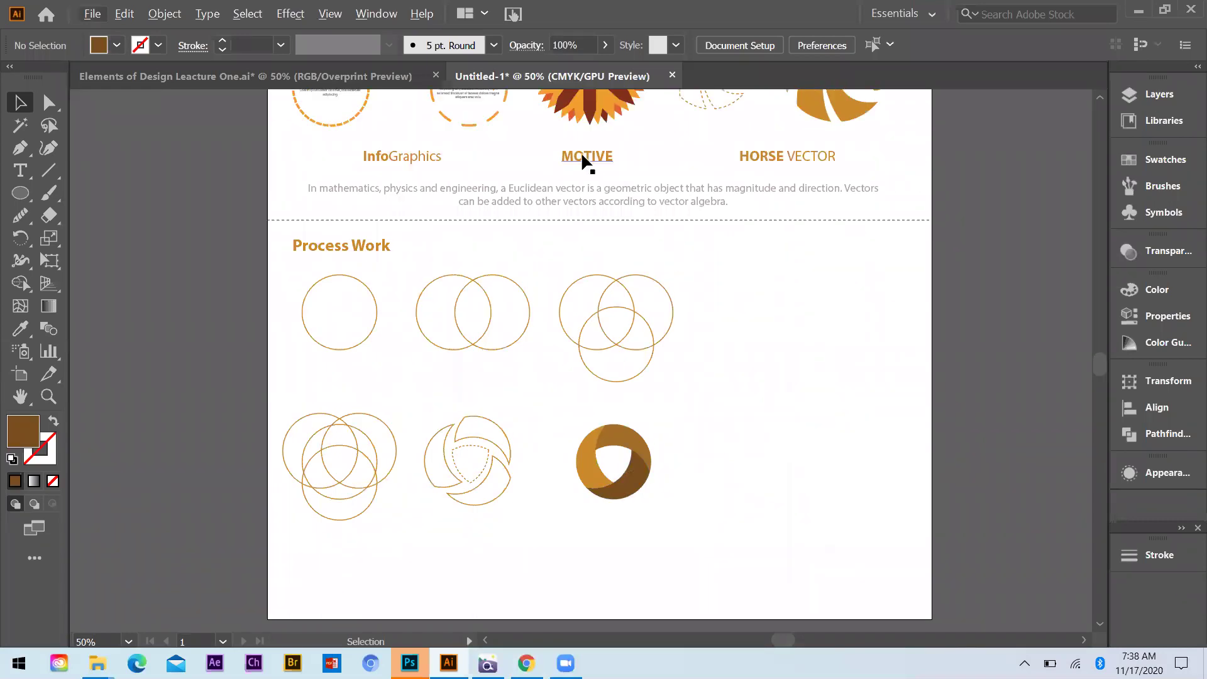
drag(399, 158, 344, 376)
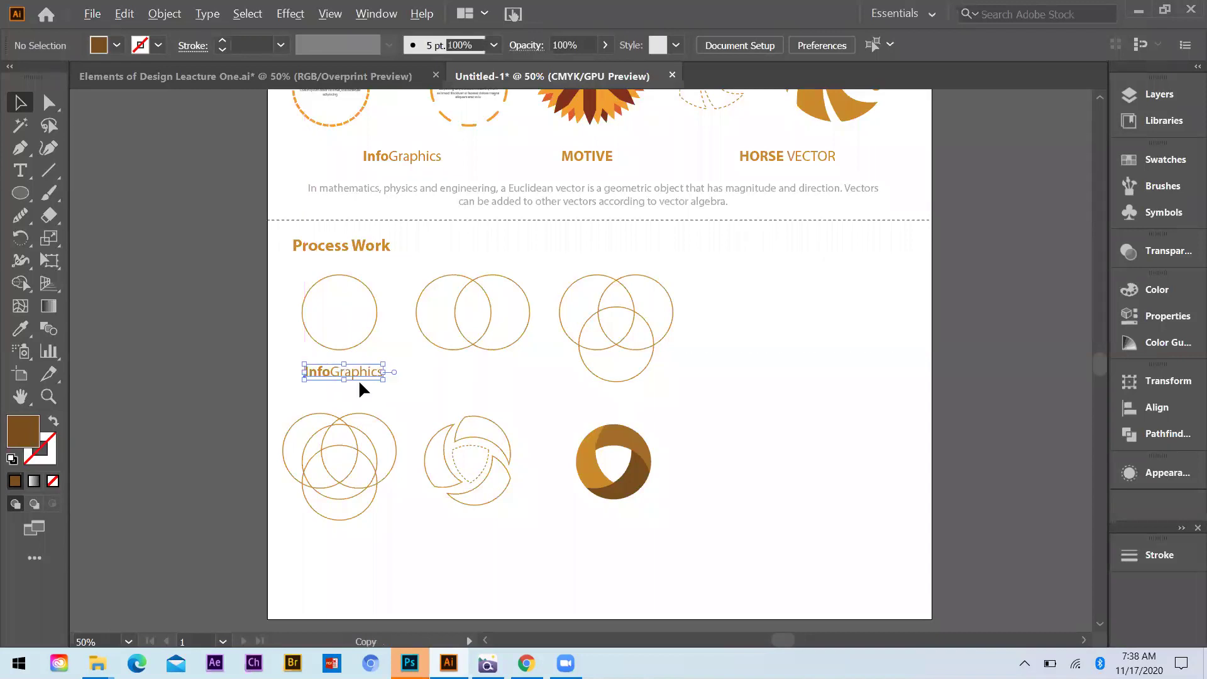
scroll(395, 418, up, 1)
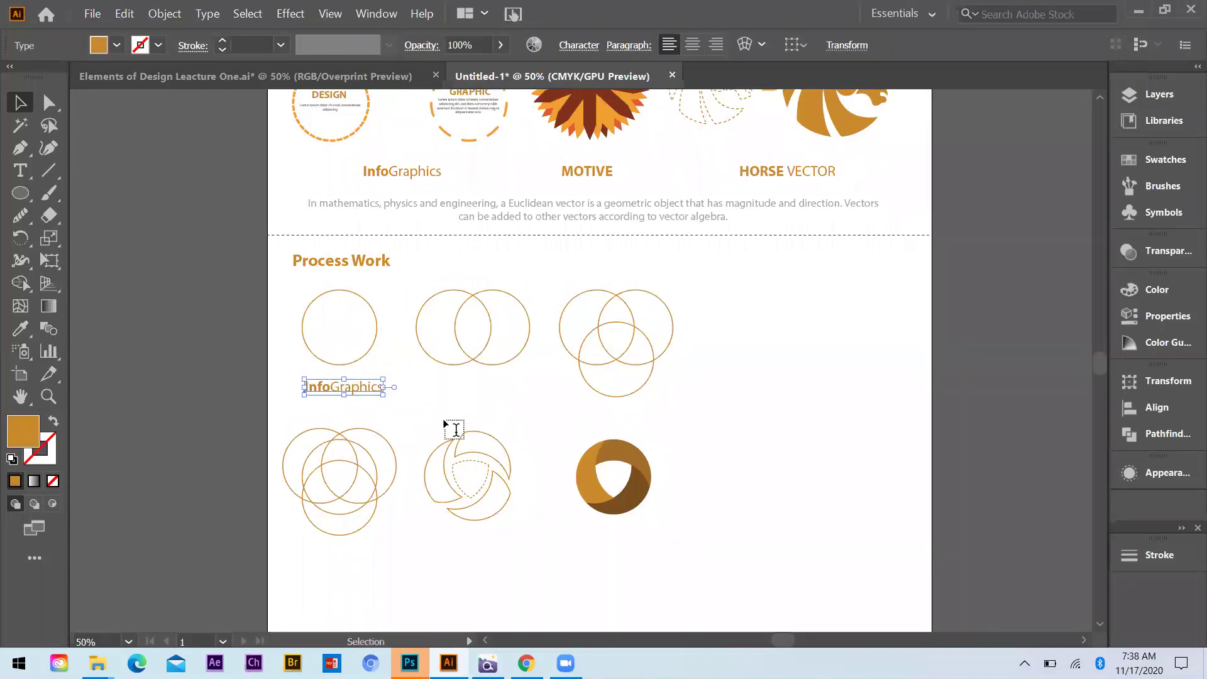
double_click(355, 387)
key(ctrl+a)
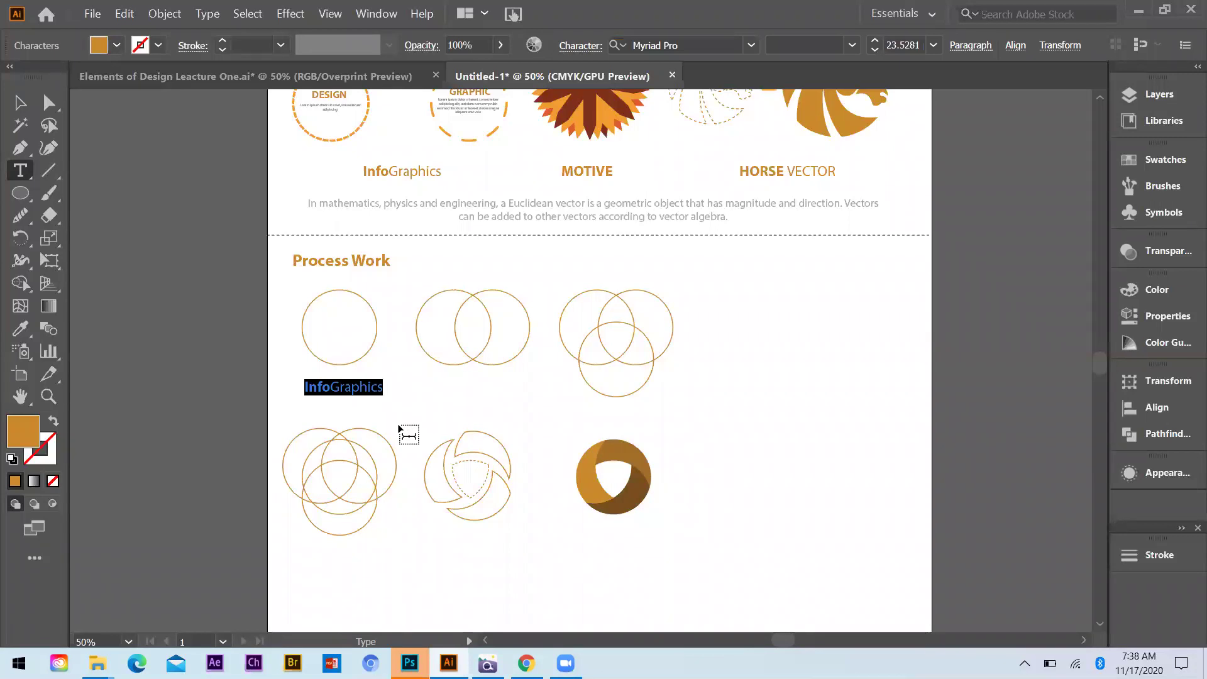
text(STEP 1)
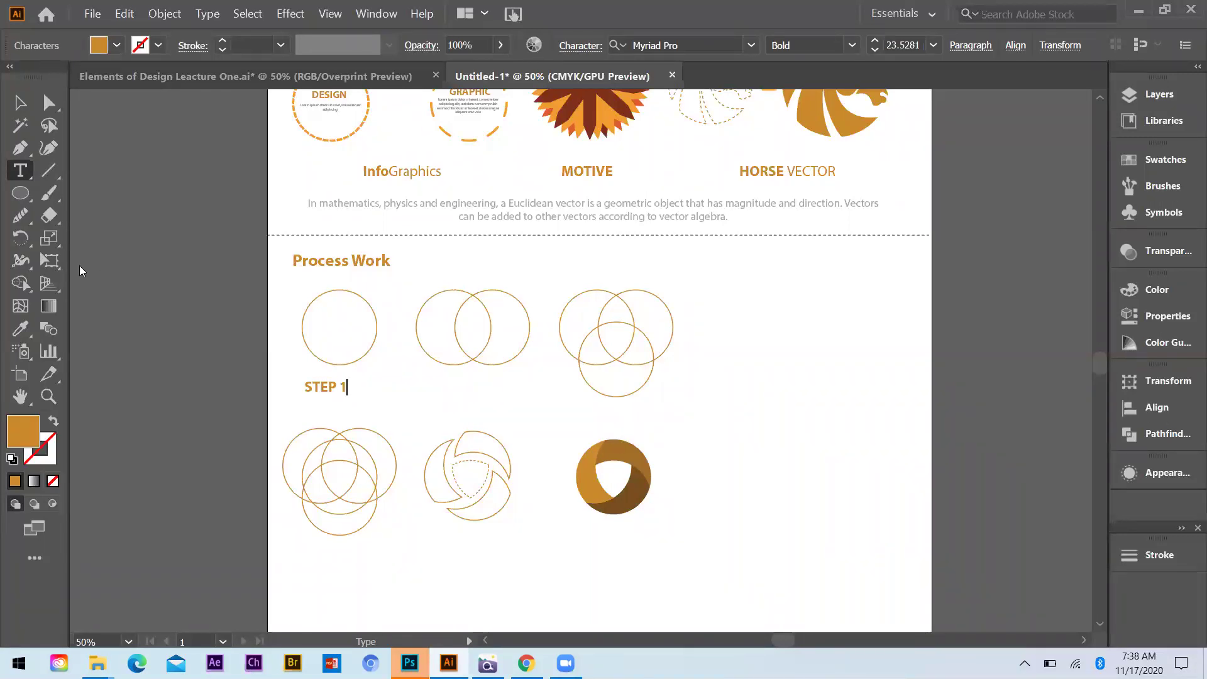
Centre the STEP 1 label under the first circle and duplicate it evenly under the second and third figures.
click(20, 102)
drag(331, 386, 476, 396)
key(ctrl+d)
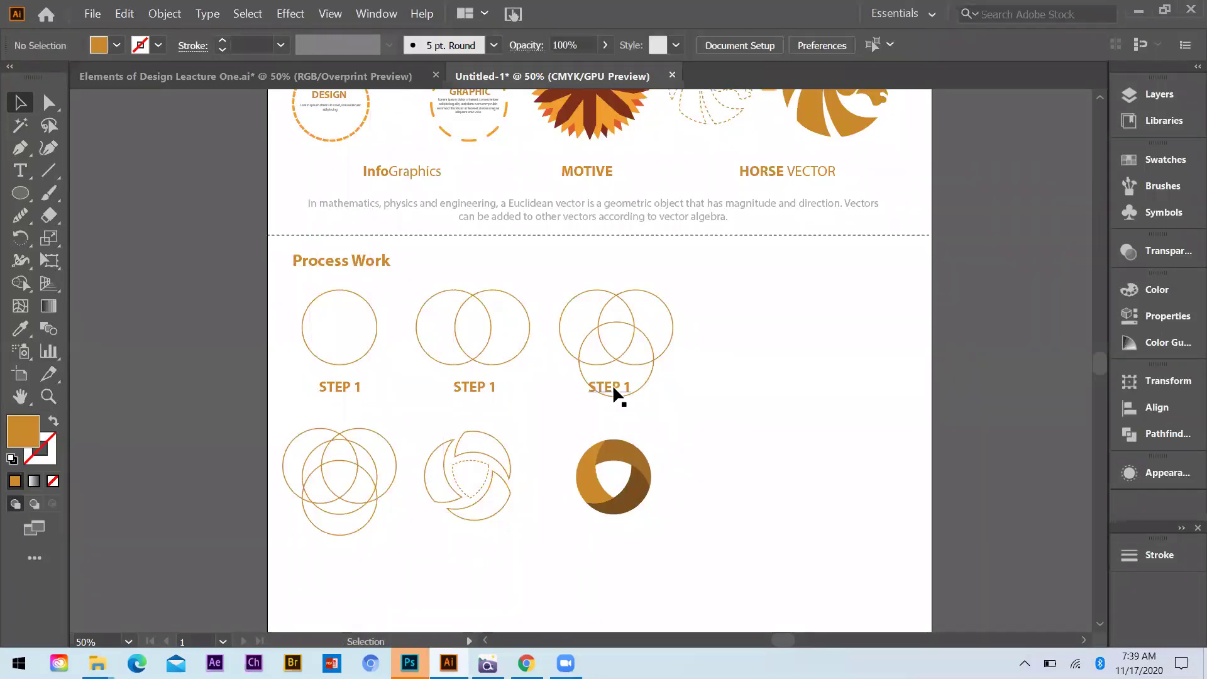
Raise the three-circle figure in the first row so that it clears the label beneath it.
drag(557, 285, 683, 433)
key(shift+Up)
key(shift+Up)
key(shift+Up)
key(shift+Up)
key(shift+Up)
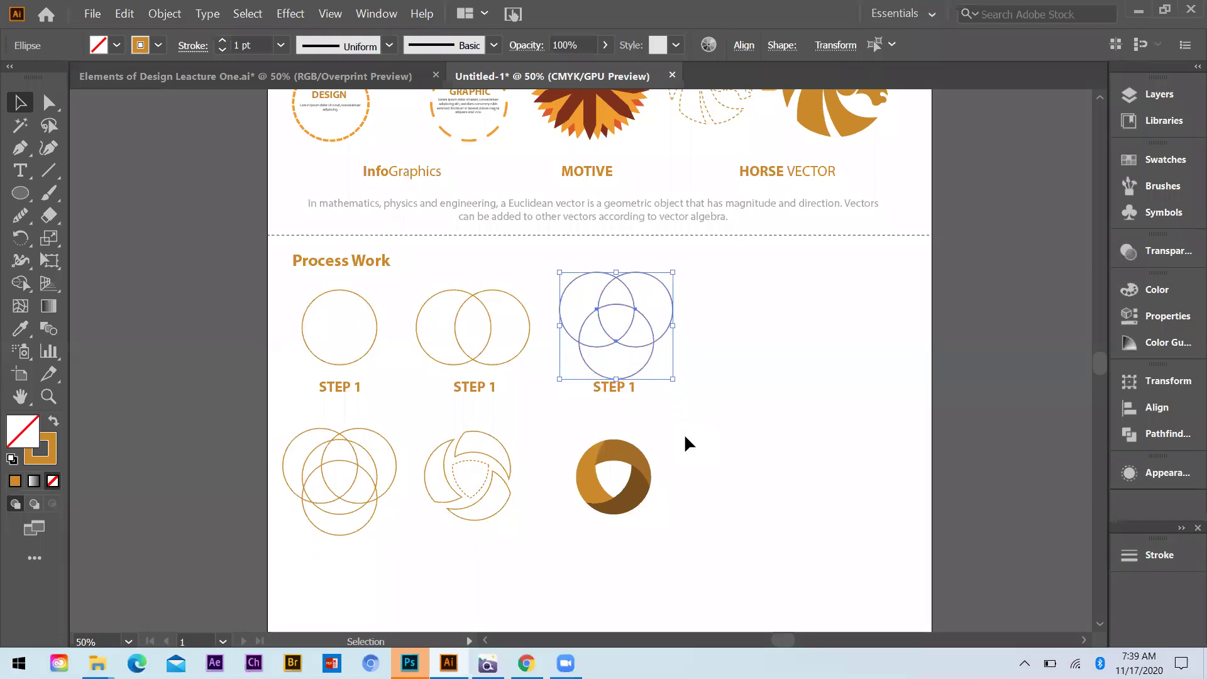
Copy the row of three STEP 1 labels beneath the second row of figures.
click(275, 383)
drag(277, 383, 625, 401)
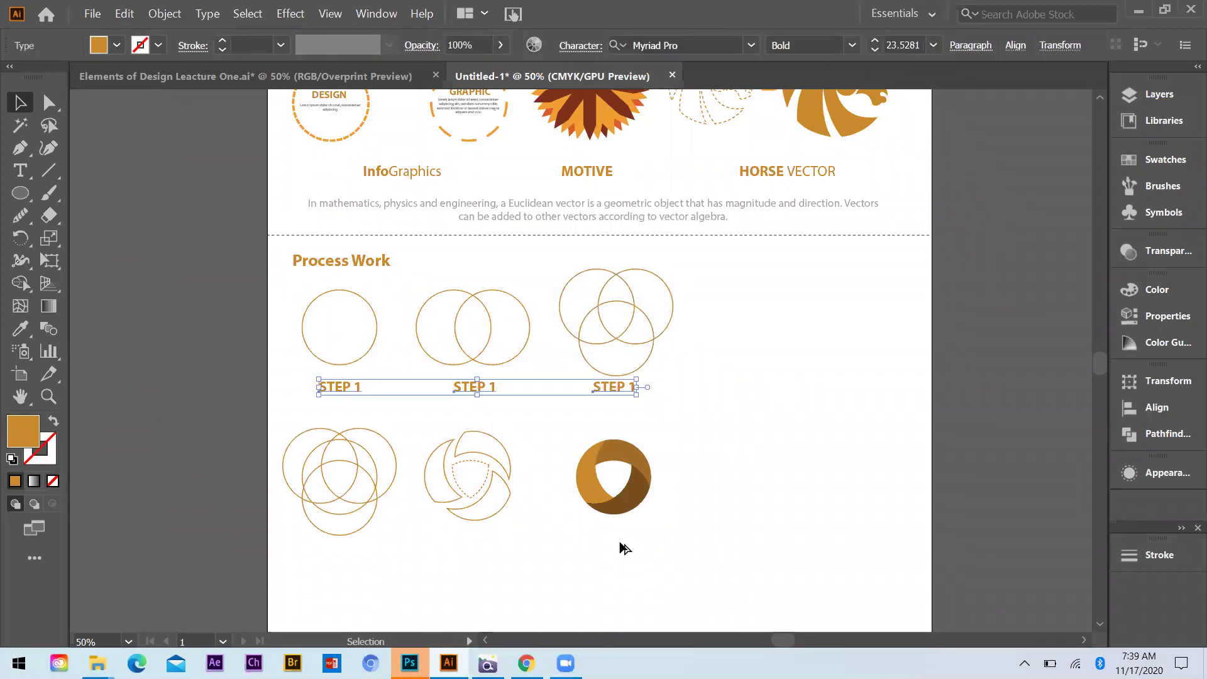
drag(625, 548, 620, 547)
click(290, 431)
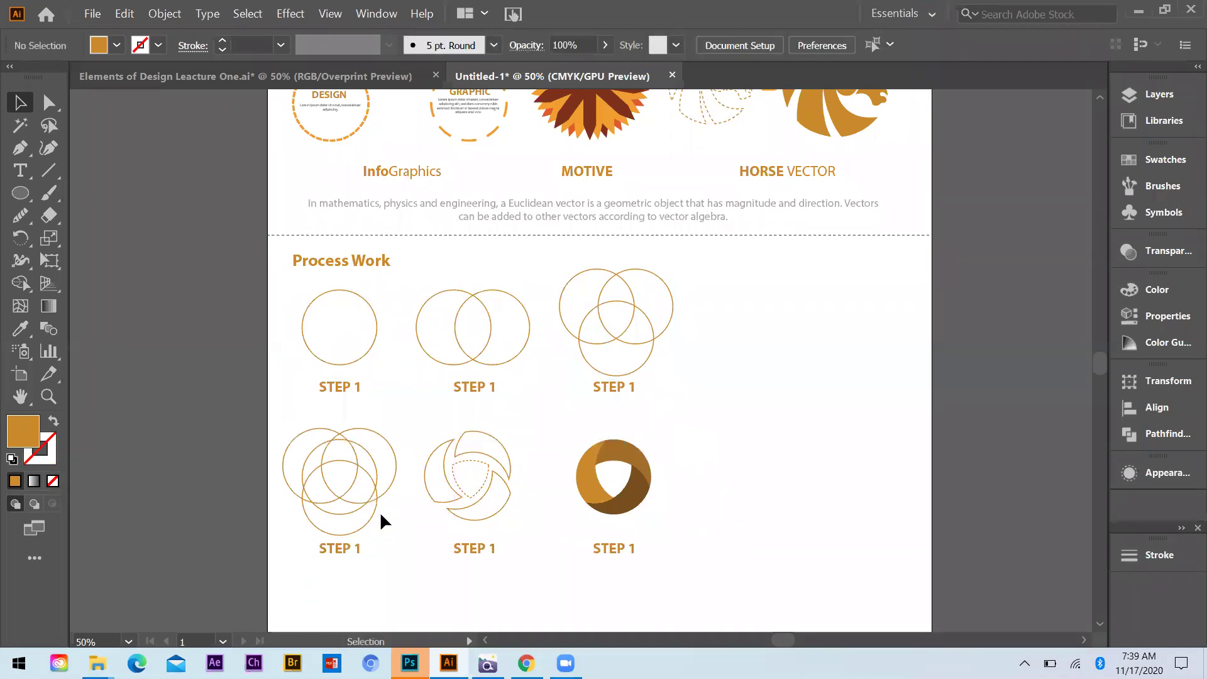
Nudge the second row's figures slightly right and shift the label under the four-circle figure to match.
click(377, 510)
key(shift+Right)
key(shift+Right)
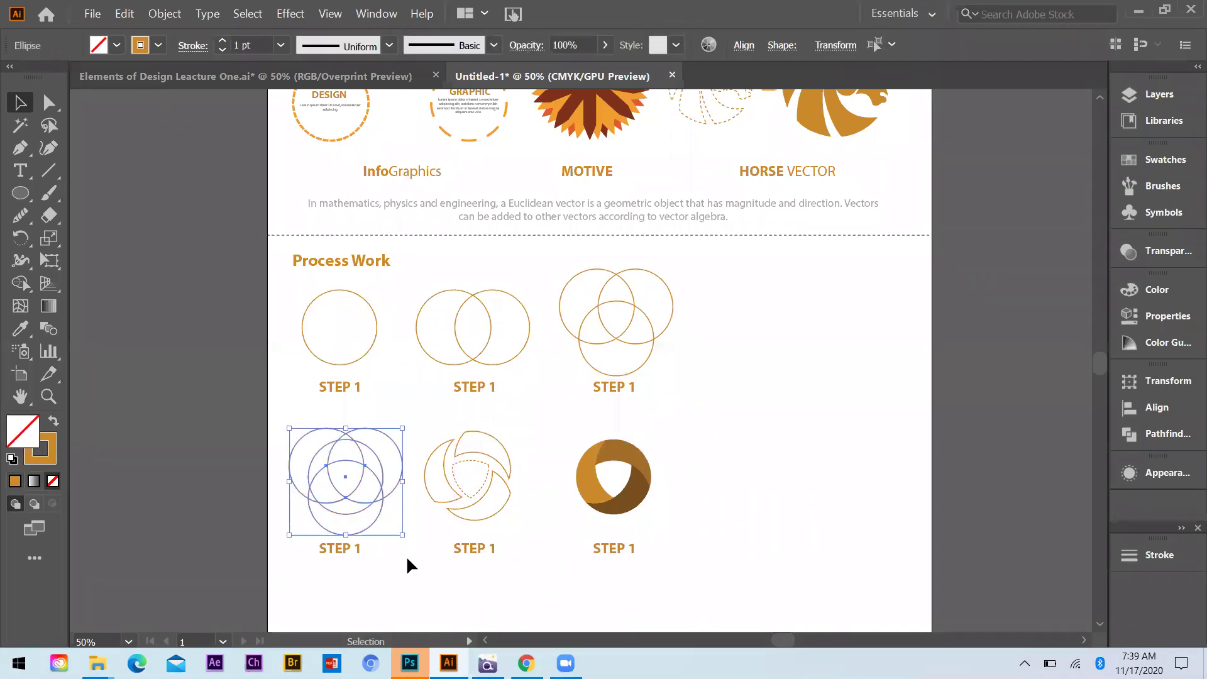
key(Right)
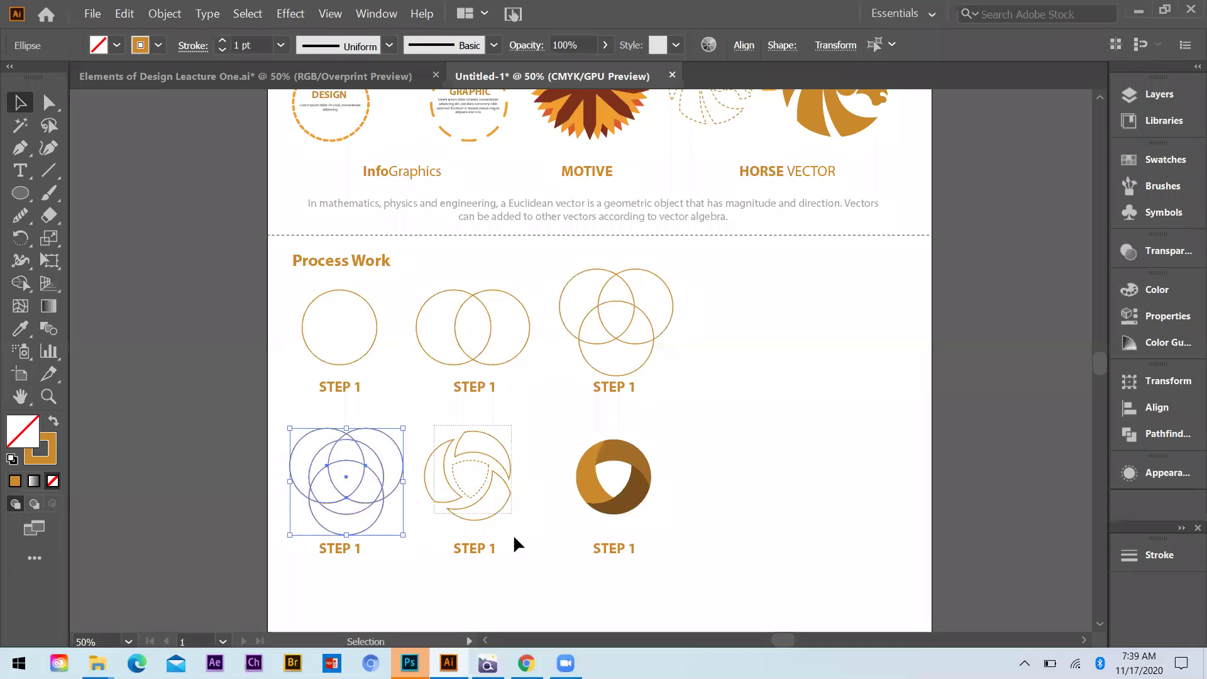
click(510, 511)
key(shift+Right)
key(shift+Right)
click(577, 434)
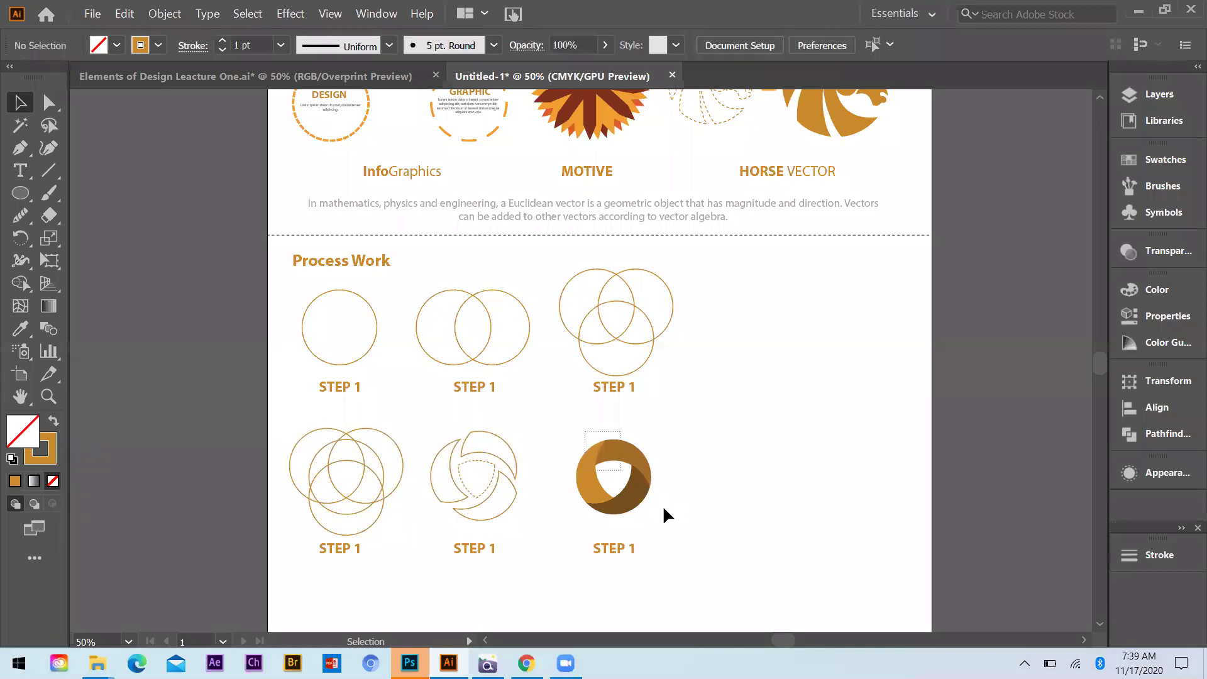
scroll(376, 533, down, 2)
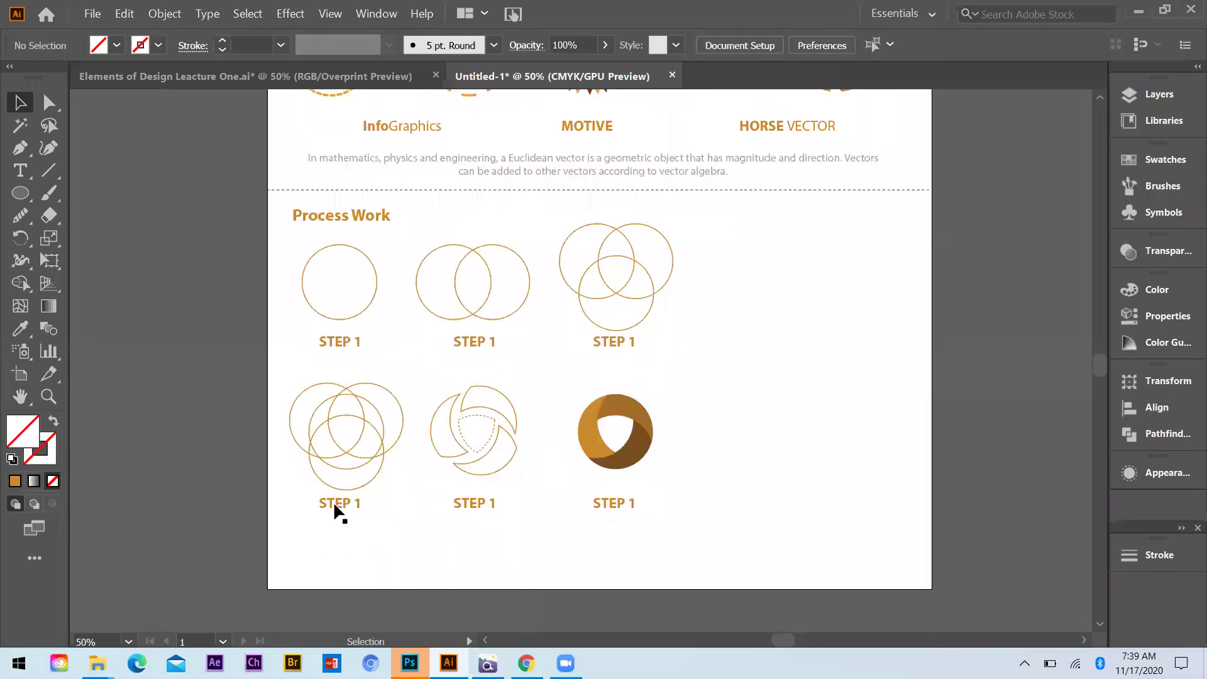
drag(347, 506, 357, 503)
Renumber the labels of the second to sixth figures as STEP 2, STEP 3, STEP 4, STEP 5 and STEP 6.
key(t)
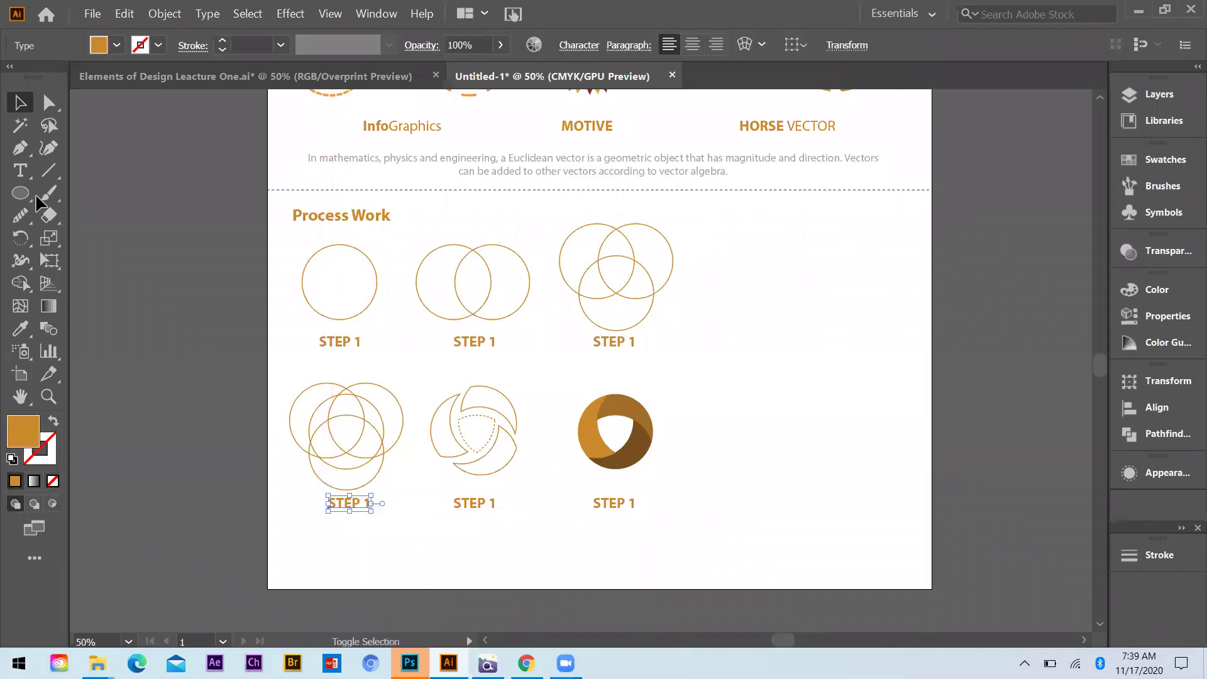
double_click(494, 343)
text(2)
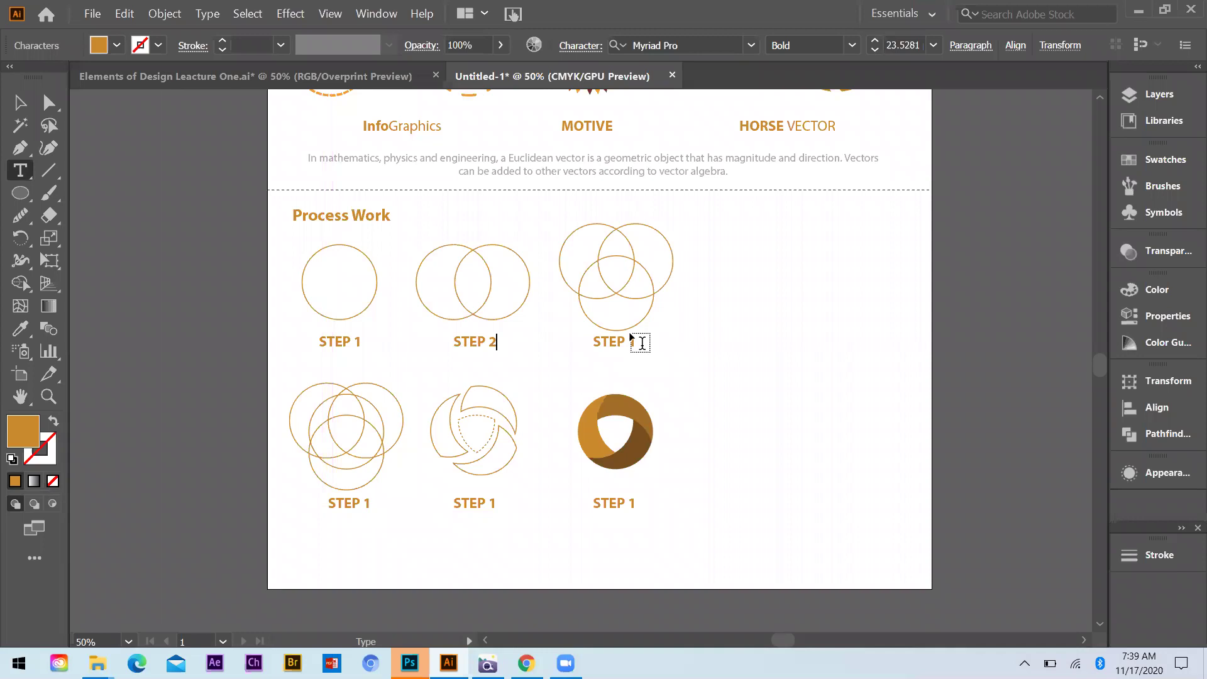
double_click(635, 343)
text(3)
double_click(366, 503)
text(4)
double_click(492, 503)
text(5)
double_click(629, 504)
text(6)
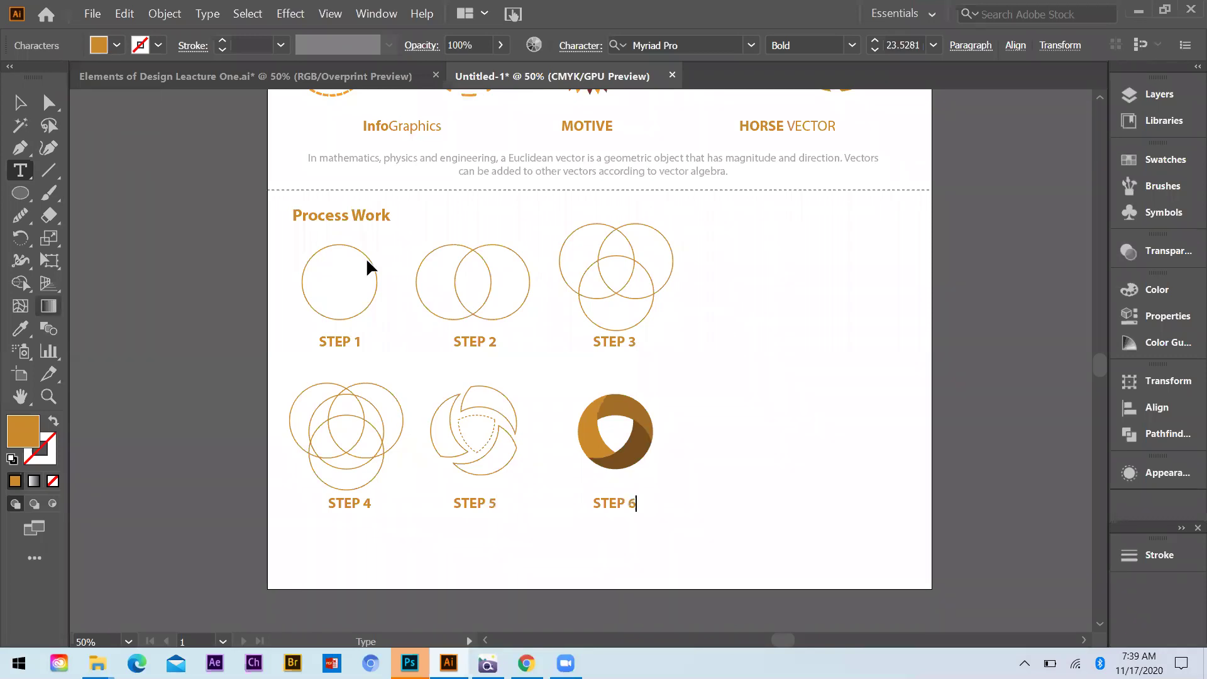
Shift all six labelled figures slightly down and left, then enlarge and reposition the Process Work heading above them.
key(Escape)
drag(289, 231, 677, 527)
drag(620, 409, 614, 415)
click(349, 213)
drag(404, 241, 385, 219)
click(739, 318)
click(653, 380)
scroll(680, 387, down, 1)
scroll(678, 379, up, 1)
drag(346, 156, 371, 156)
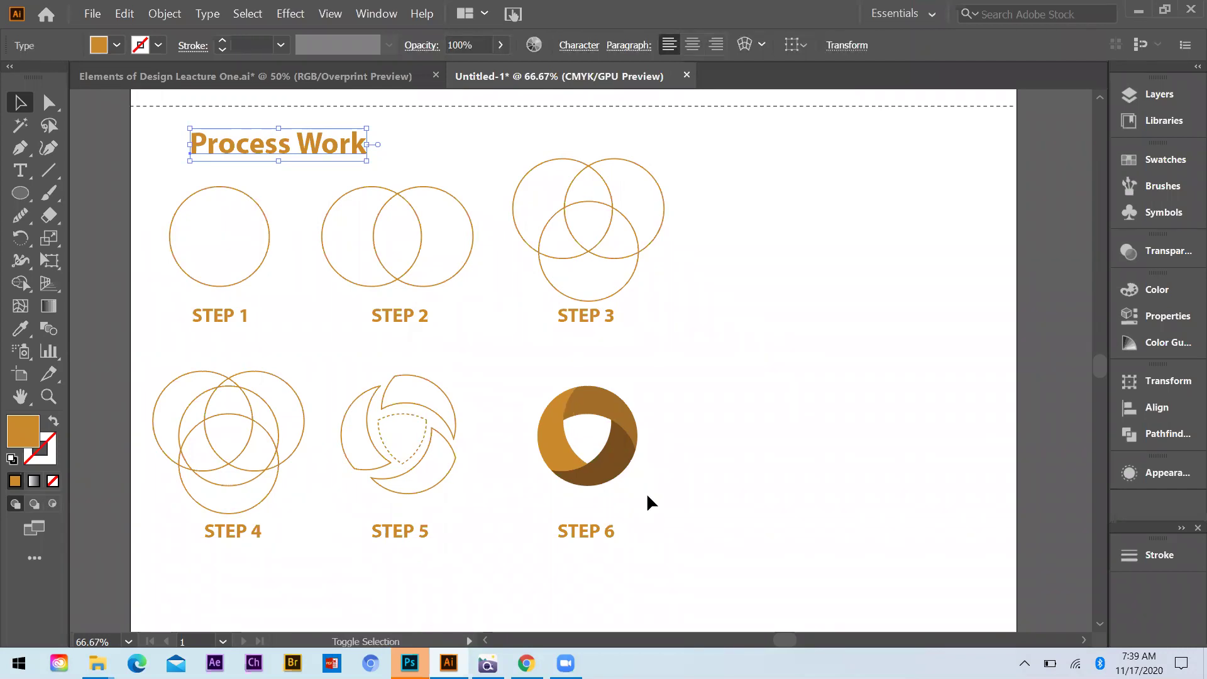
click(597, 462)
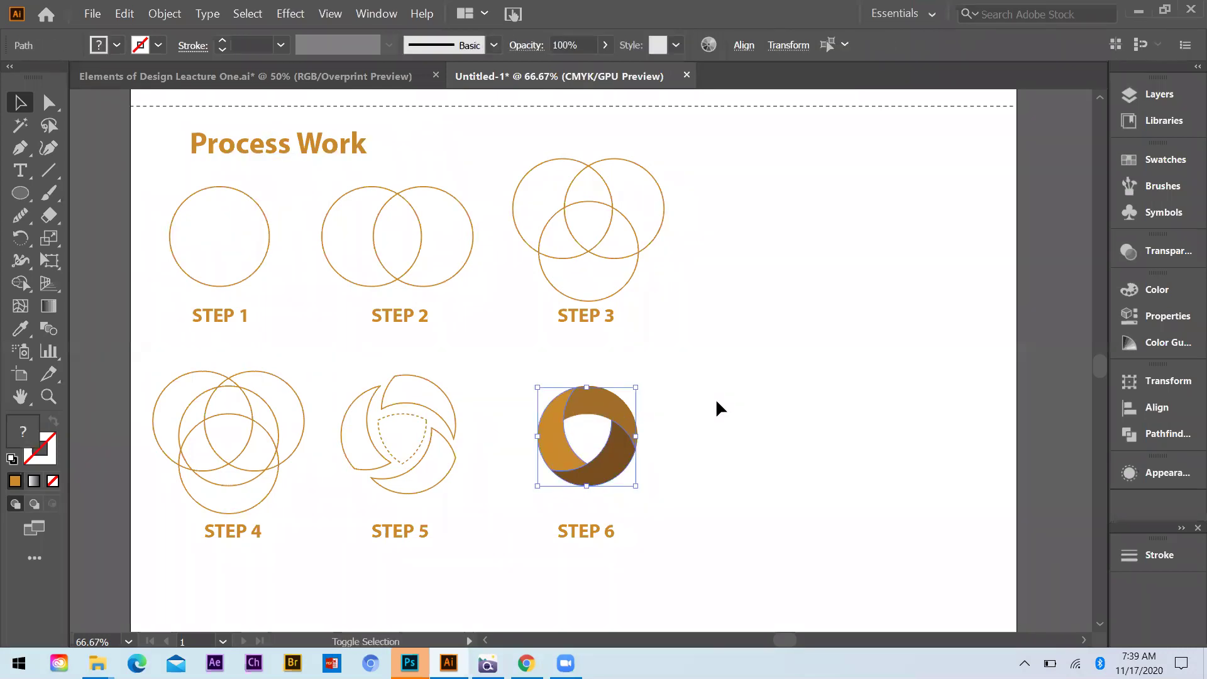
key(ctrl+v)
key(Delete)
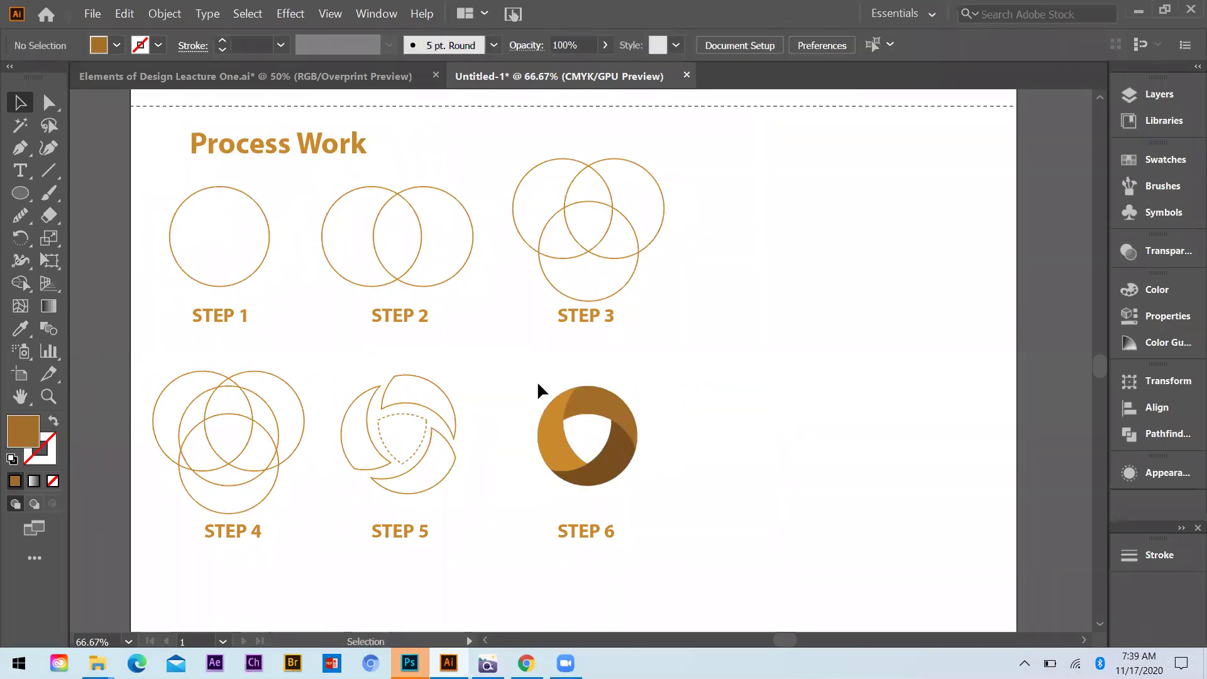
Place a small copy of the coloured logo before the Process Work heading and shift the heading right beside it.
click(595, 409)
drag(594, 408, 237, 150)
click(740, 414)
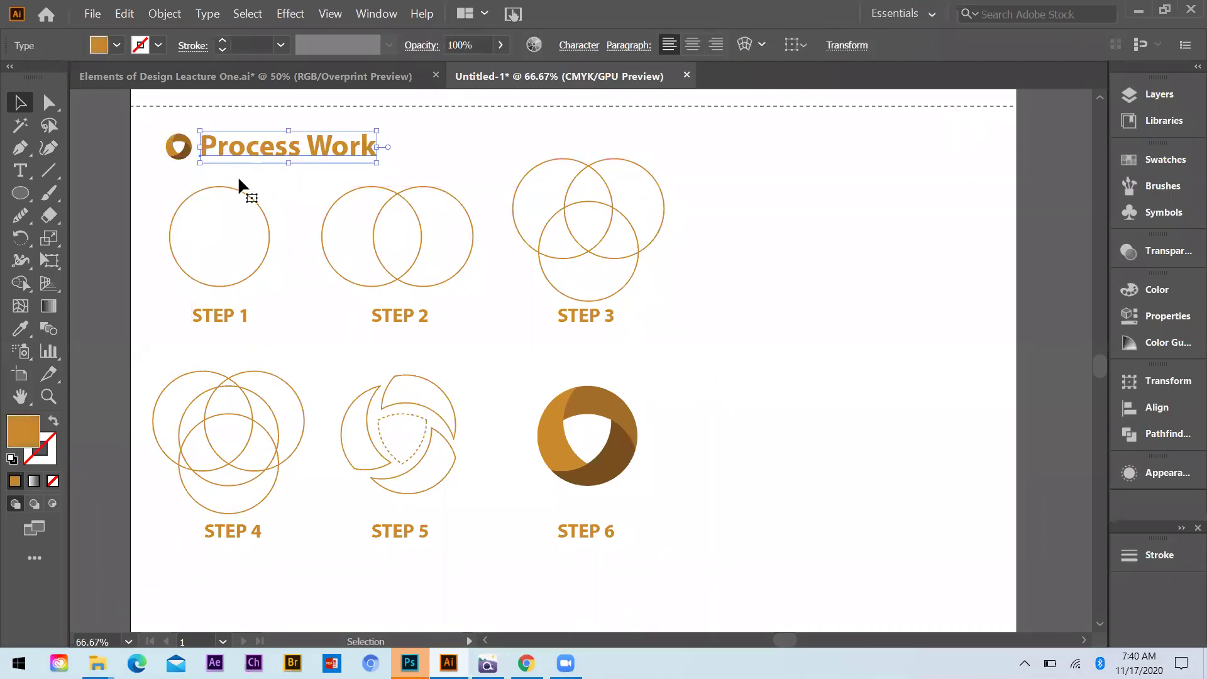
click(322, 356)
Place two enlarged copies of the coloured logo in the blank area beside the steps, the larger one below.
key(ctrl+minus)
key(ctrl+minus)
key(ctrl+plus)
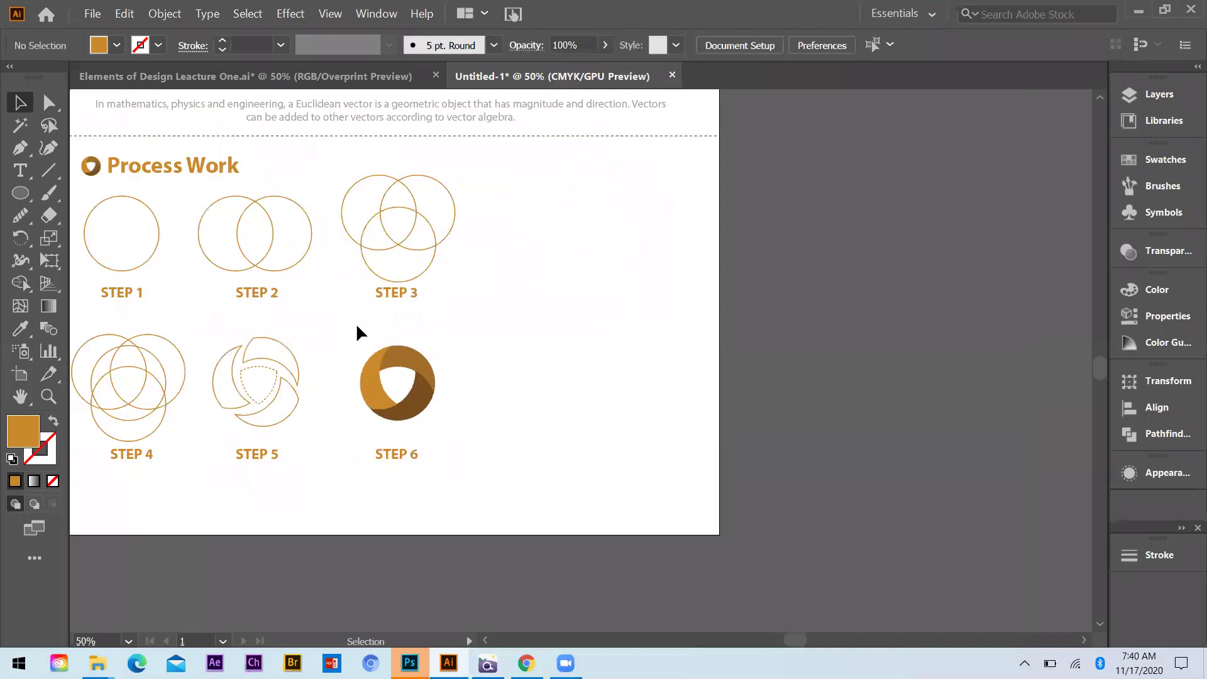
drag(407, 375, 560, 251)
drag(629, 324, 611, 309)
drag(563, 224, 628, 347)
drag(565, 432, 544, 458)
click(494, 193)
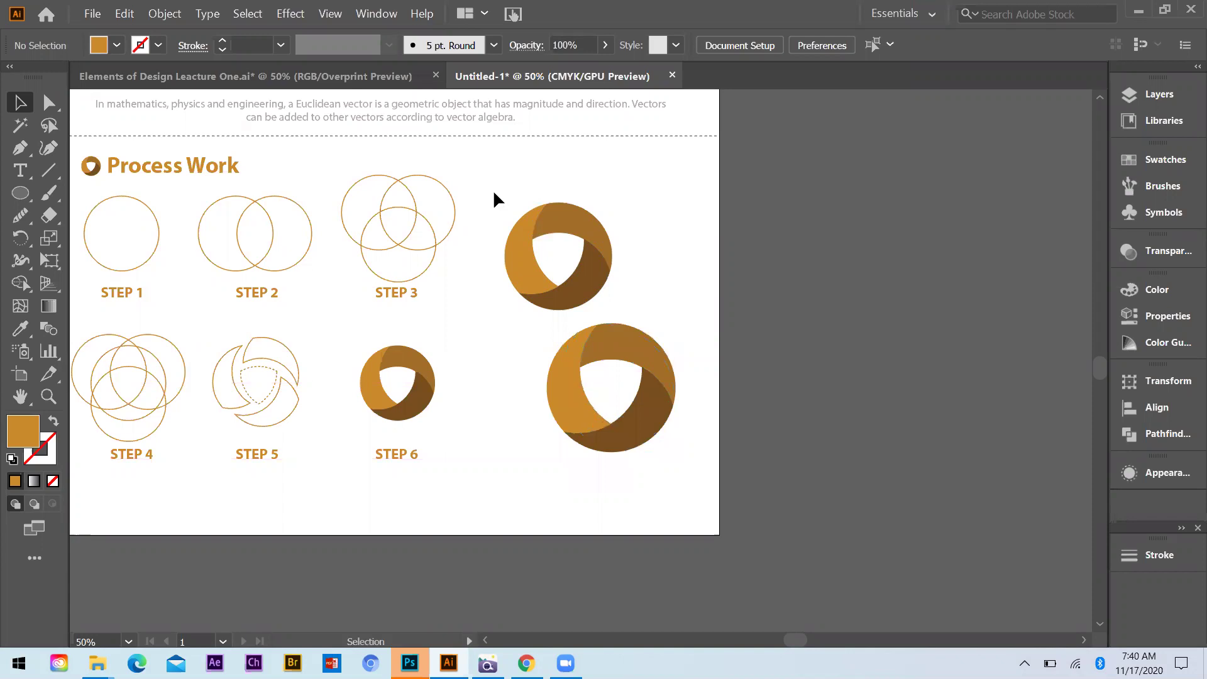
Resize the upper logo copy slightly larger and convert it to an orange outline without fill.
click(588, 283)
drag(552, 206, 616, 177)
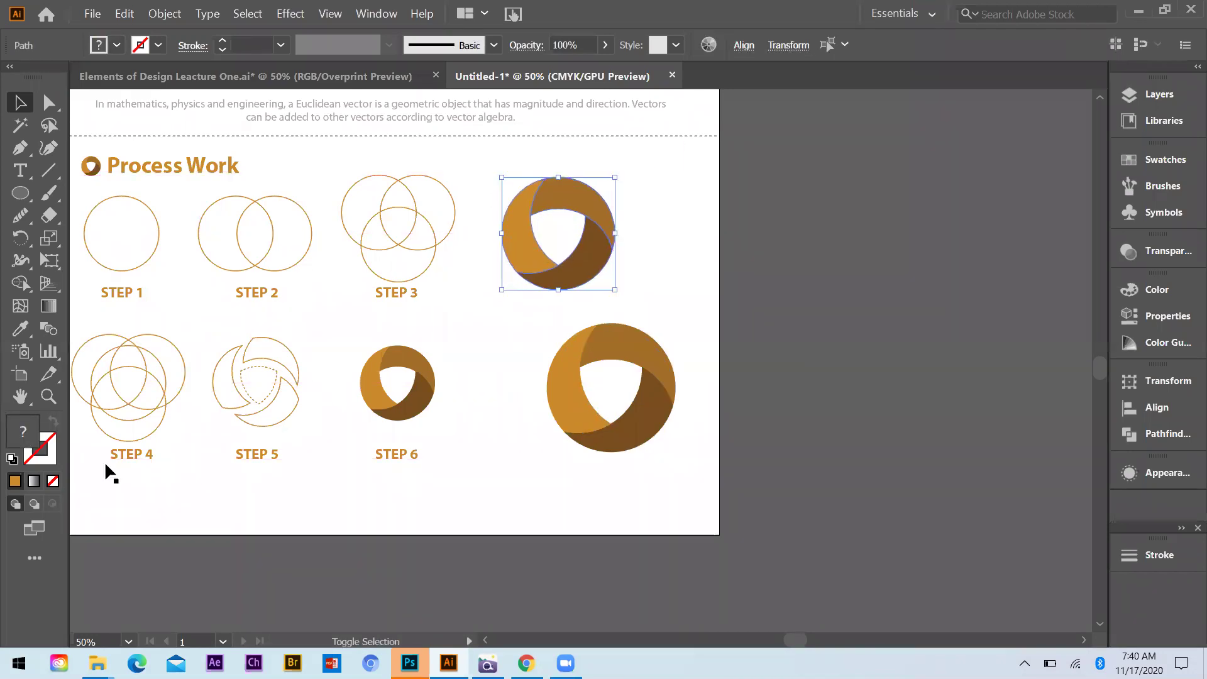
click(53, 482)
click(25, 431)
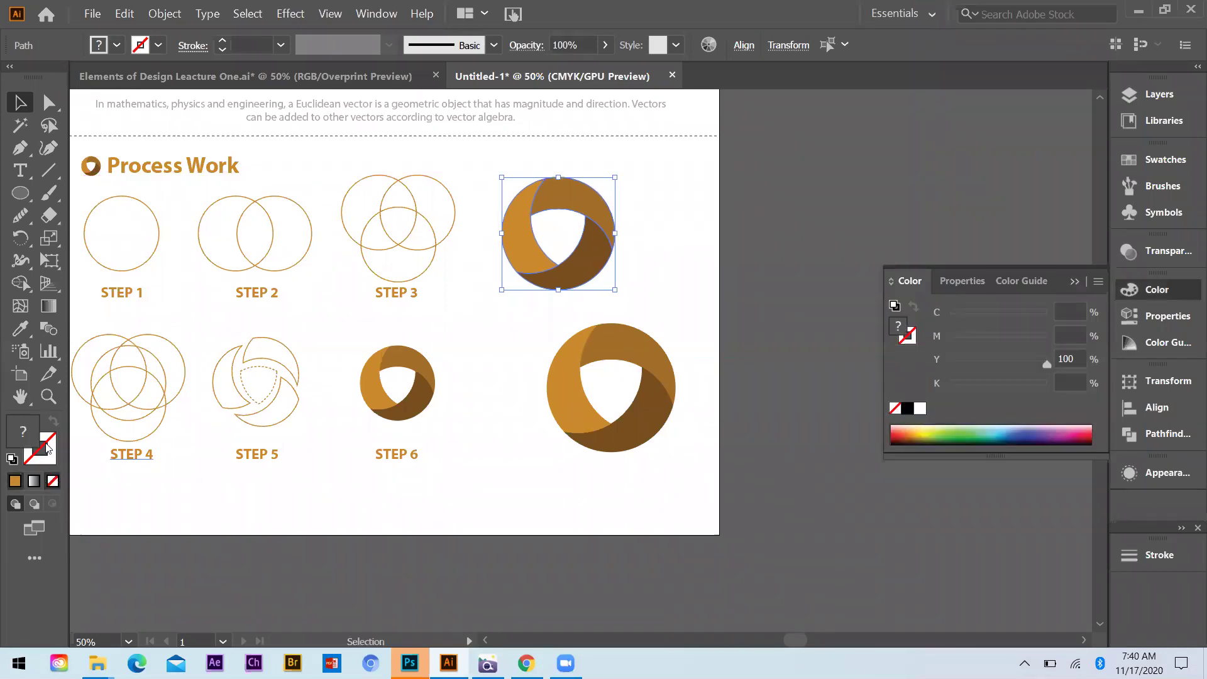
click(52, 481)
click(17, 481)
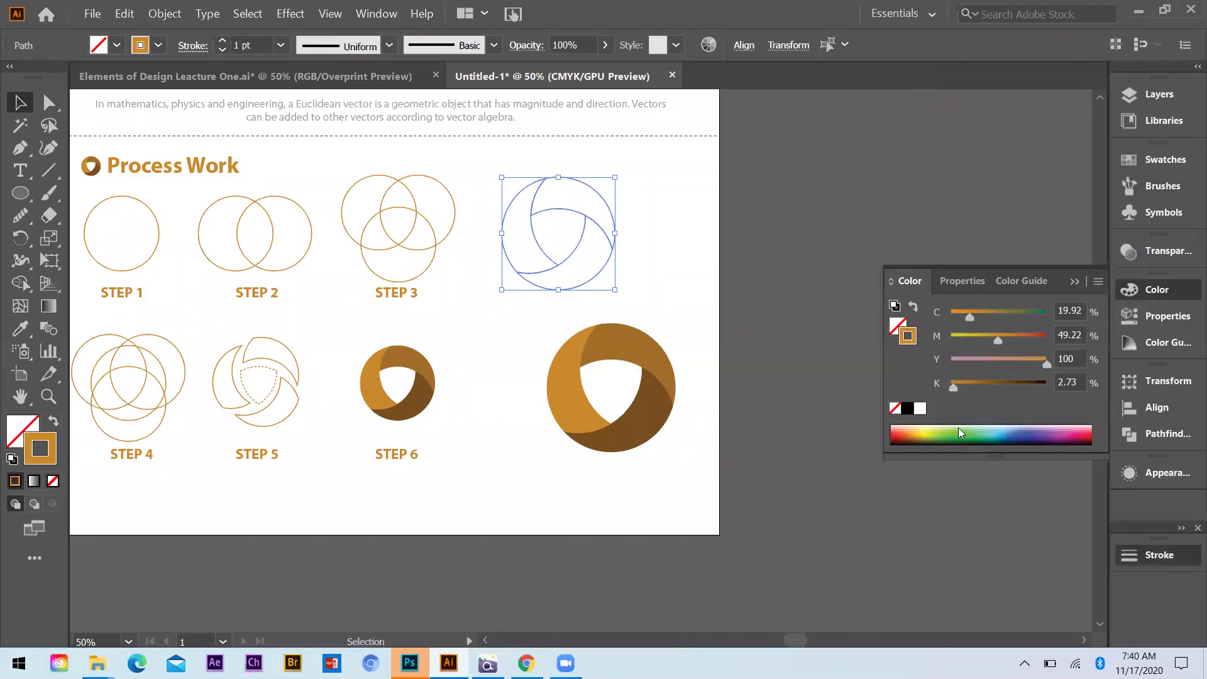
Give the outlined logo copy a dashed stroke with an 11 pt dash and deselect it.
key(ctrl+F10)
click(903, 462)
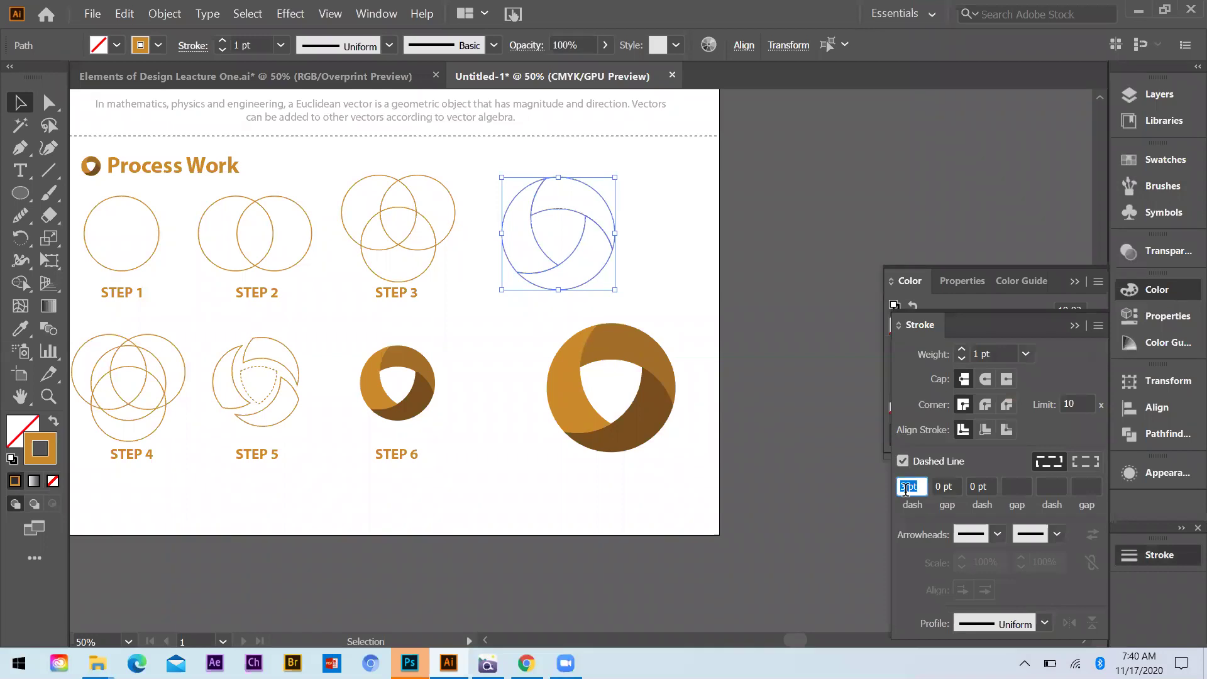
text(11)
key(Return)
click(531, 302)
key(ctrl+plus)
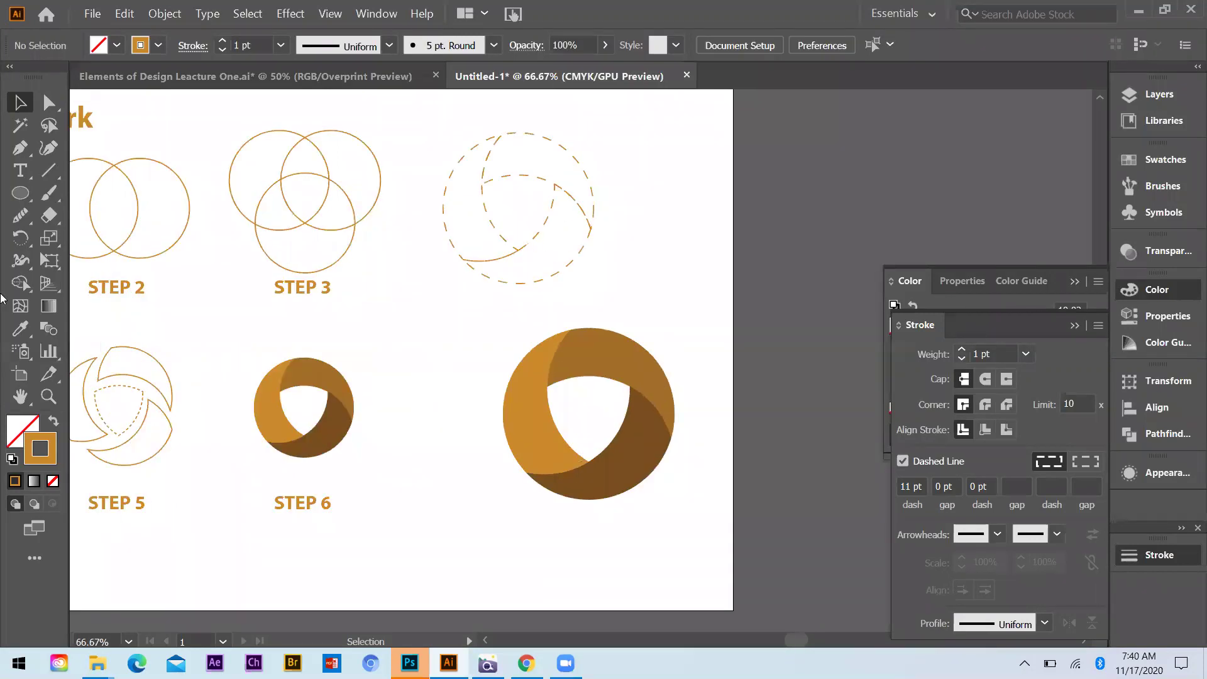
Draw a narrow vertical rounded bar between STEP 3 and the dashed logo, filled with the STEP 6 logo's orange.
key(ctrl+minus)
click(71, 216)
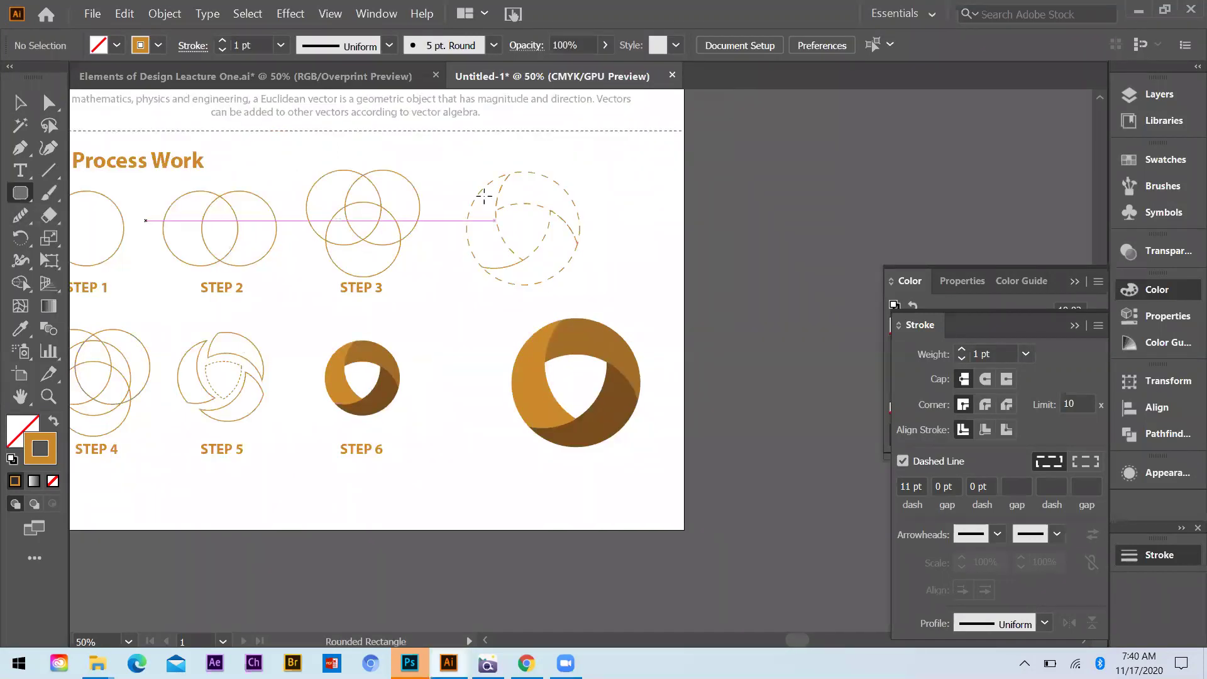
drag(440, 153, 445, 239)
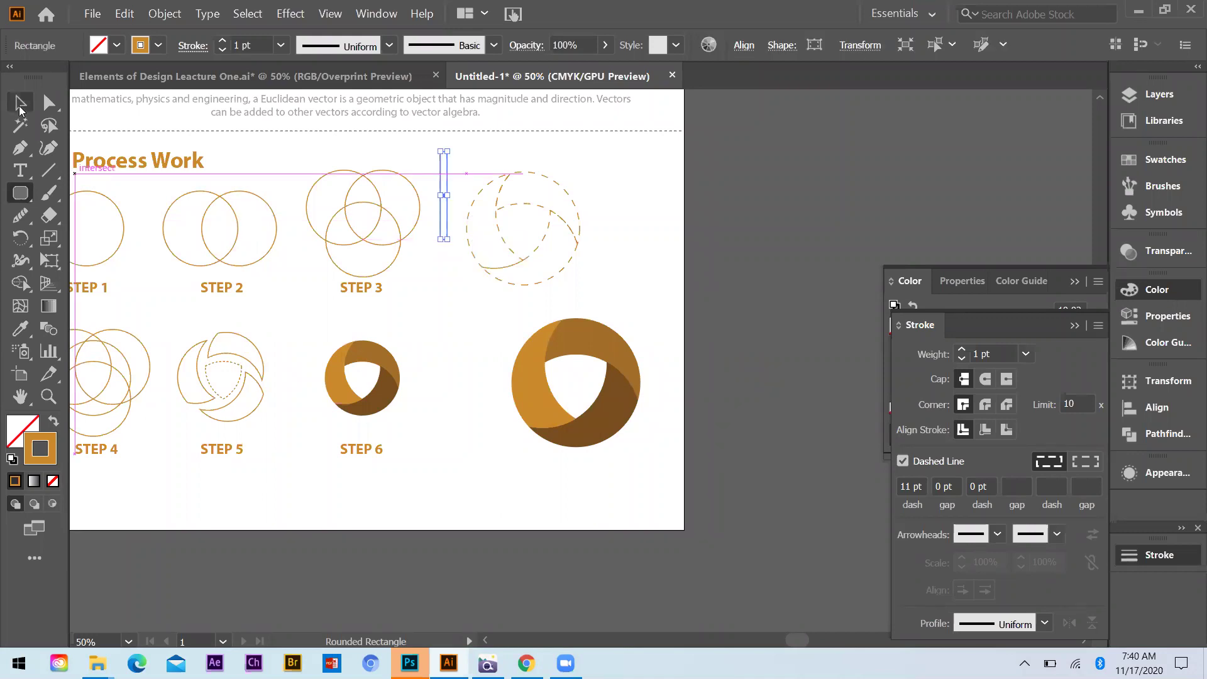
key(i)
click(324, 375)
key(v)
click(458, 196)
Duplicate the orange bar twice straight down at even spacing to form a three-part divider.
drag(444, 189, 444, 296)
key(a)
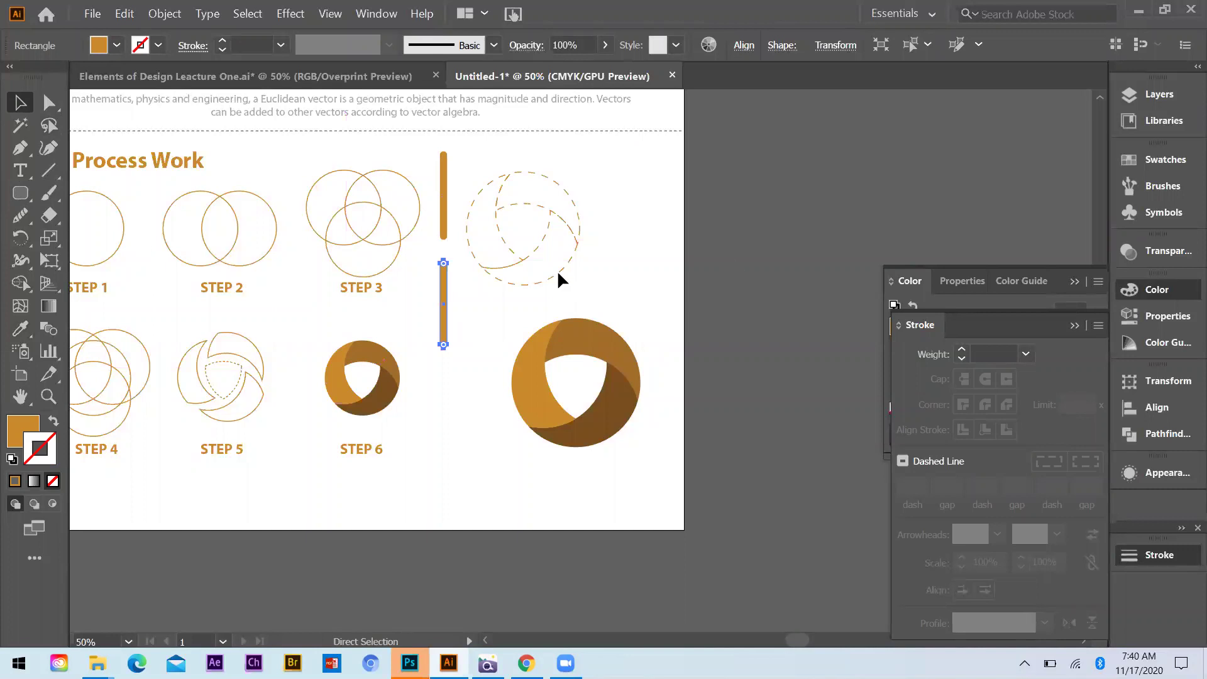
key(ctrl+d)
Move the dashed logo right, away from the divider, and shift the large solid logo slightly left to centre beneath it.
key(v)
drag(469, 164, 611, 289)
drag(549, 211, 594, 215)
click(563, 295)
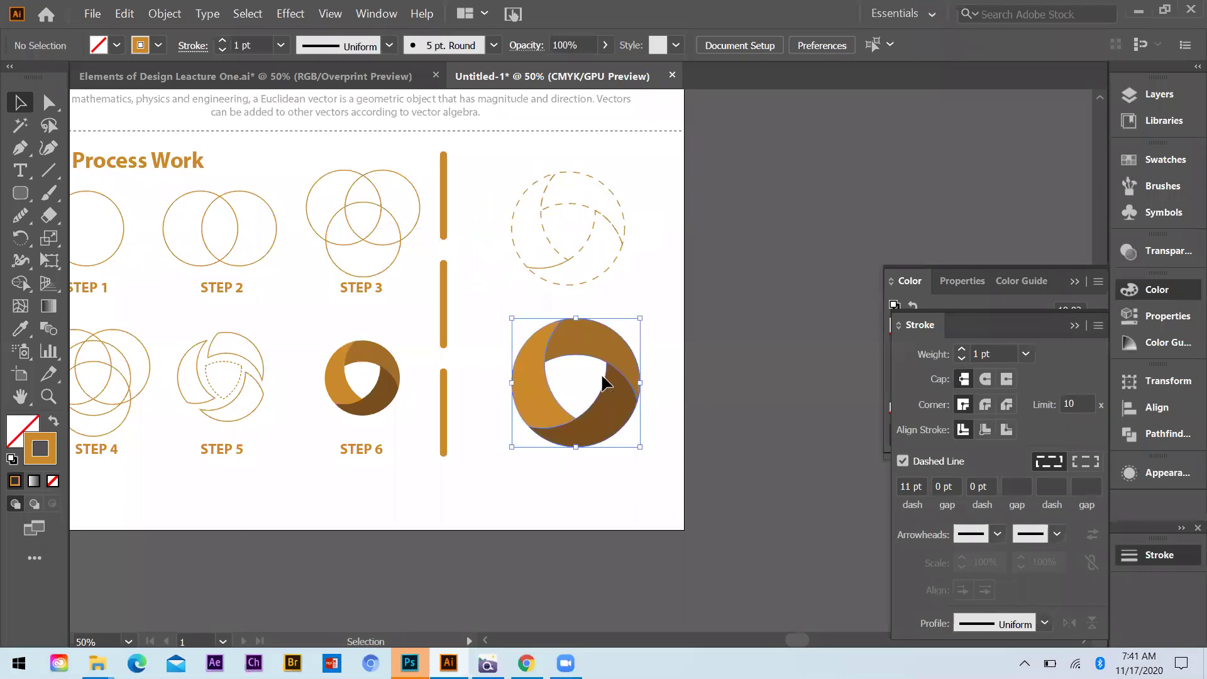
click(579, 354)
drag(580, 354, 571, 354)
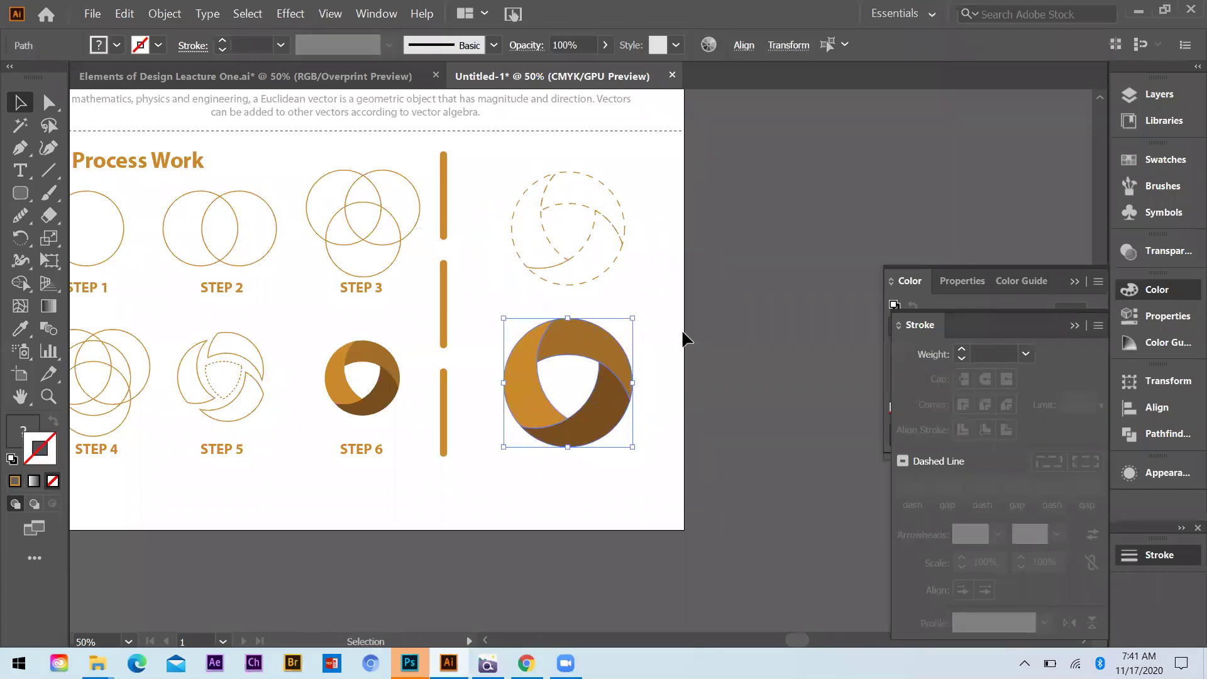
click(682, 329)
Scale the dashed logo down about its centre and move it straight up by about 50 pt.
click(617, 269)
drag(628, 287, 605, 265)
mouse_move(569, 213)
mouse_down()
mouse_move(560, 183)
mouse_move(569, 191)
mouse_up()
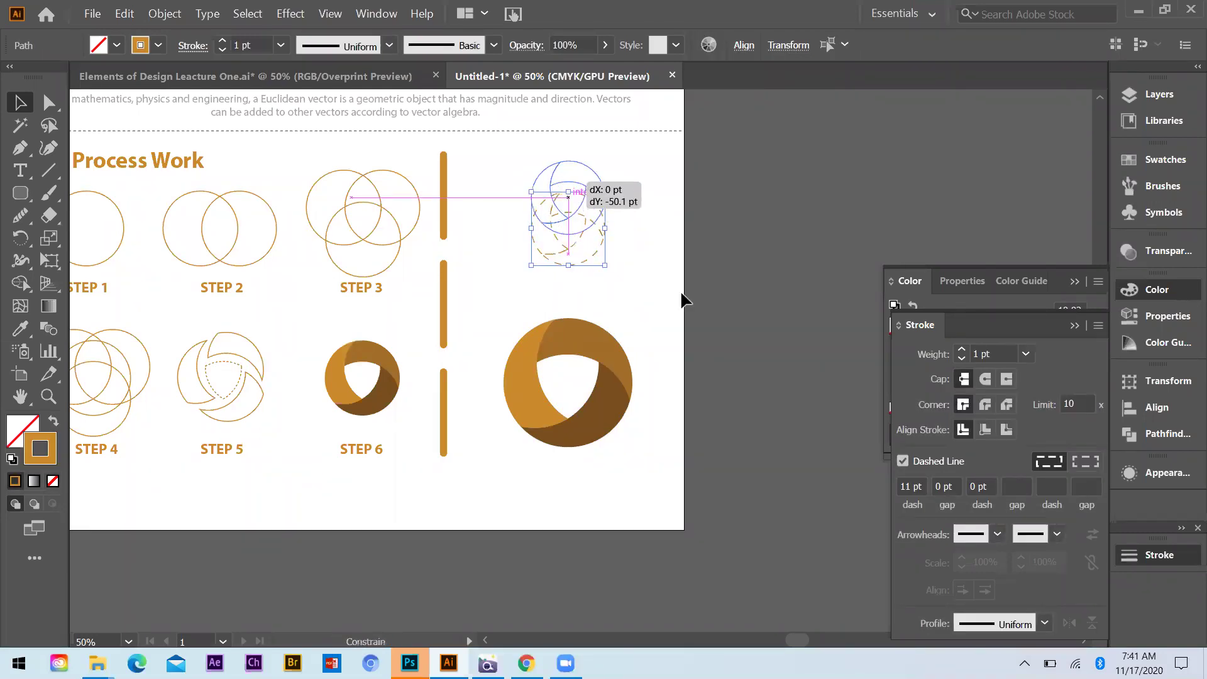
Shorten the dashes of the dashed logo's outline and move the large solid logo straight up, closer beneath it.
click(916, 481)
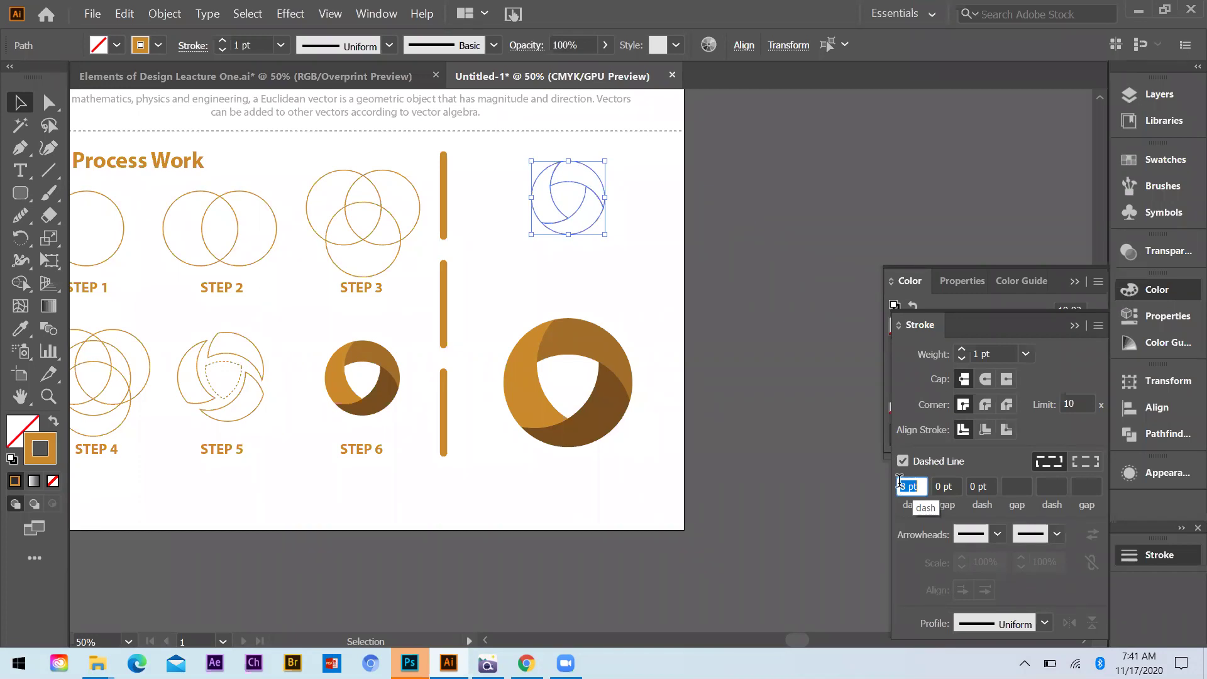
click(768, 302)
drag(503, 283, 658, 497)
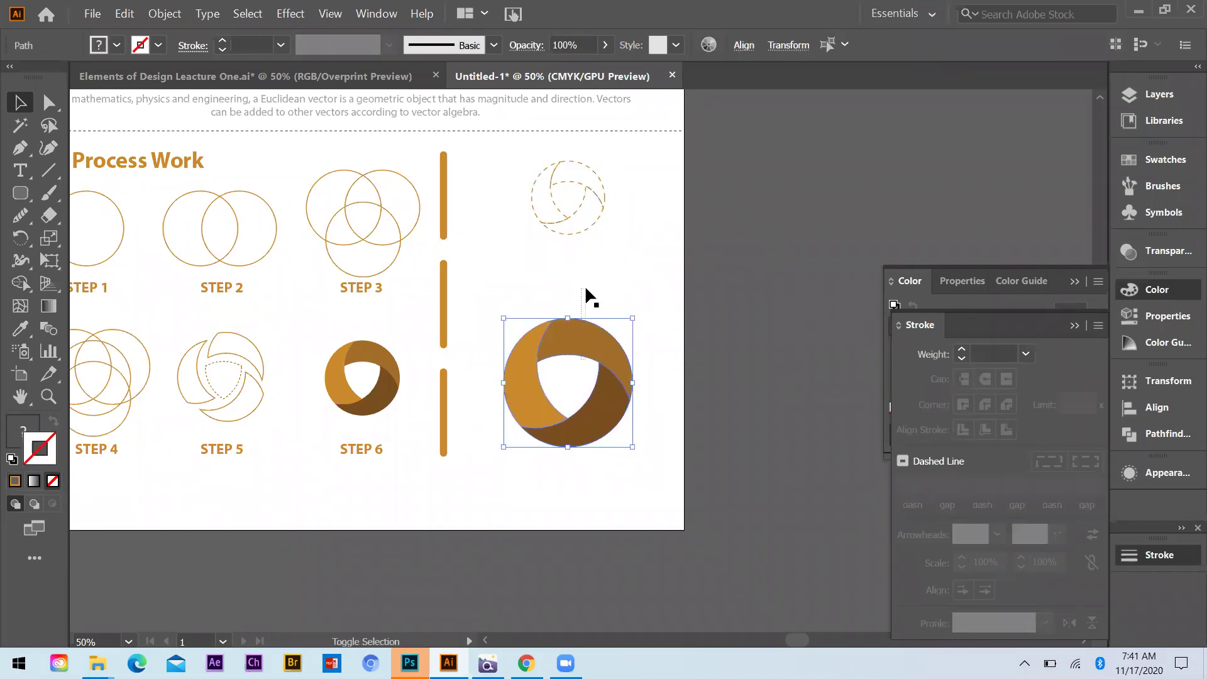
click(512, 301)
drag(569, 333, 643, 264)
click(433, 247)
Draw a tiny vertical rounded bar between the dashed and solid logos, filled with the solid logo's orange.
key(ctrl+equal)
key(m)
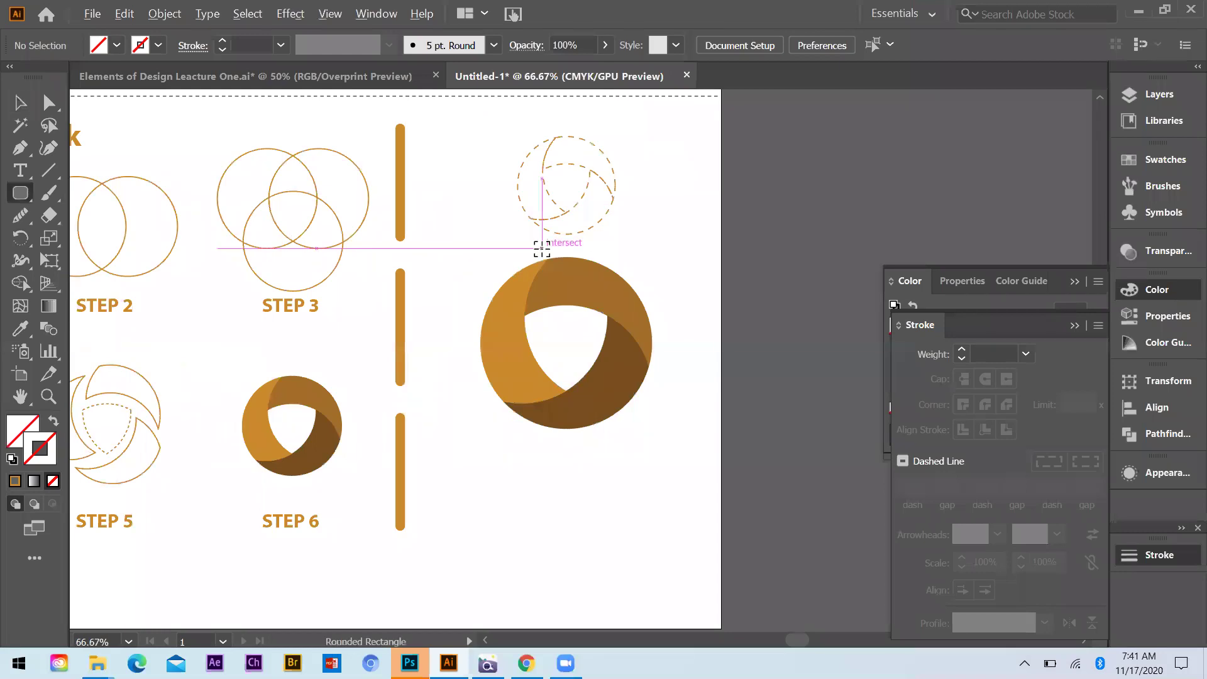
scroll(545, 258, up, 2)
drag(544, 222, 550, 259)
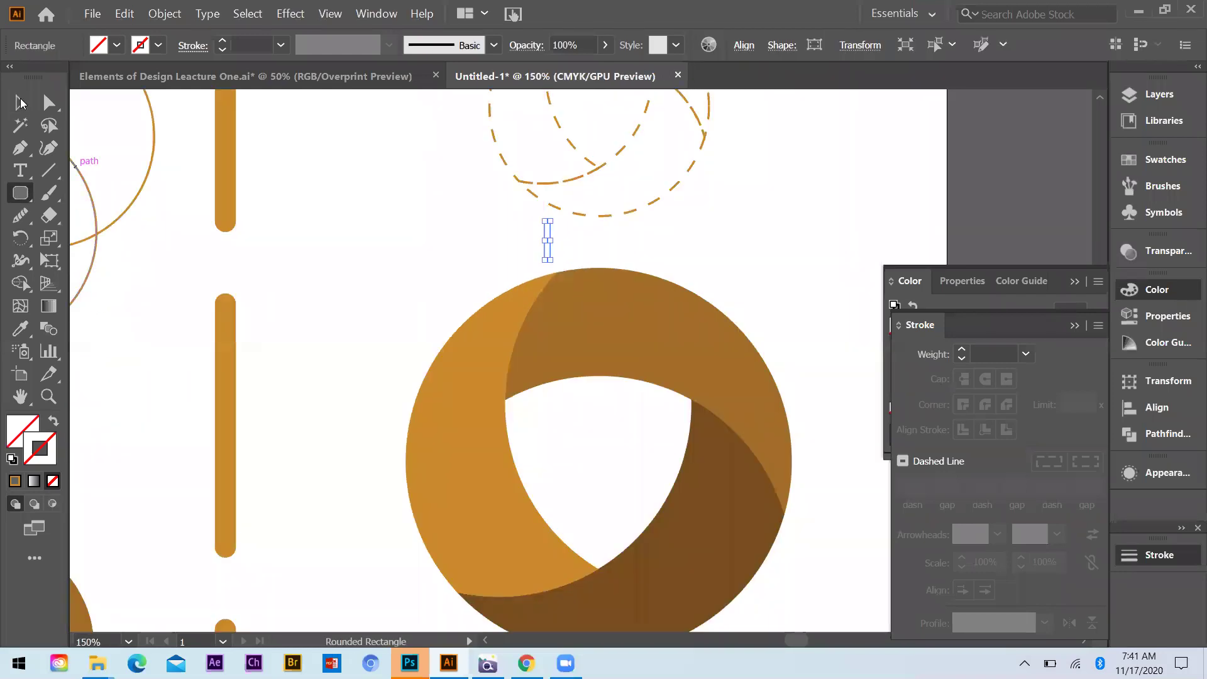
key(i)
click(466, 380)
key(v)
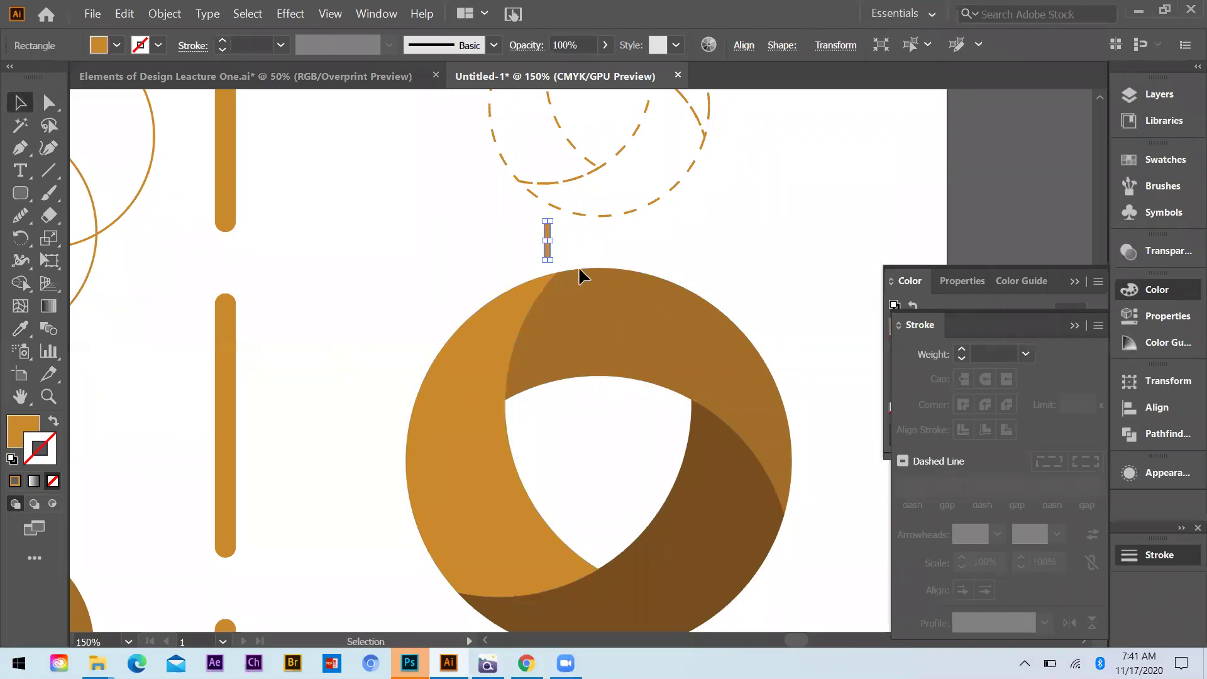
Duplicate the tiny bar twice horizontally at about 9.4 pt spacing and fill the outer two with the logo's dark brown.
drag(547, 248, 565, 250)
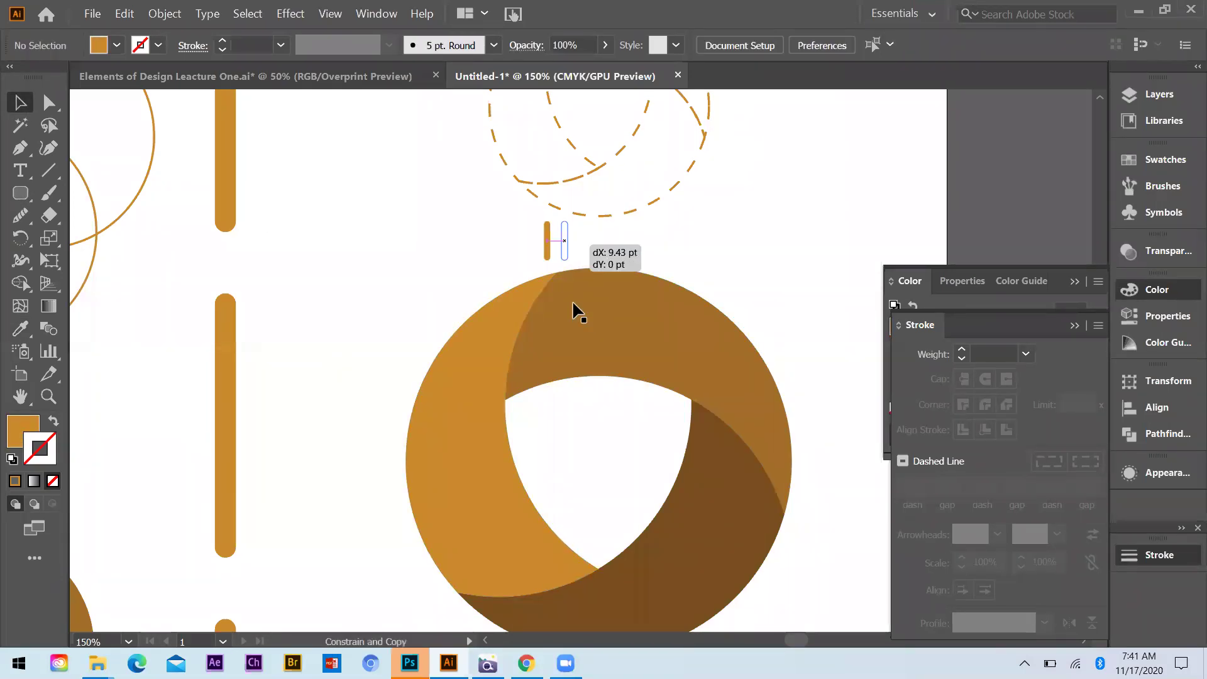
key(ctrl+d)
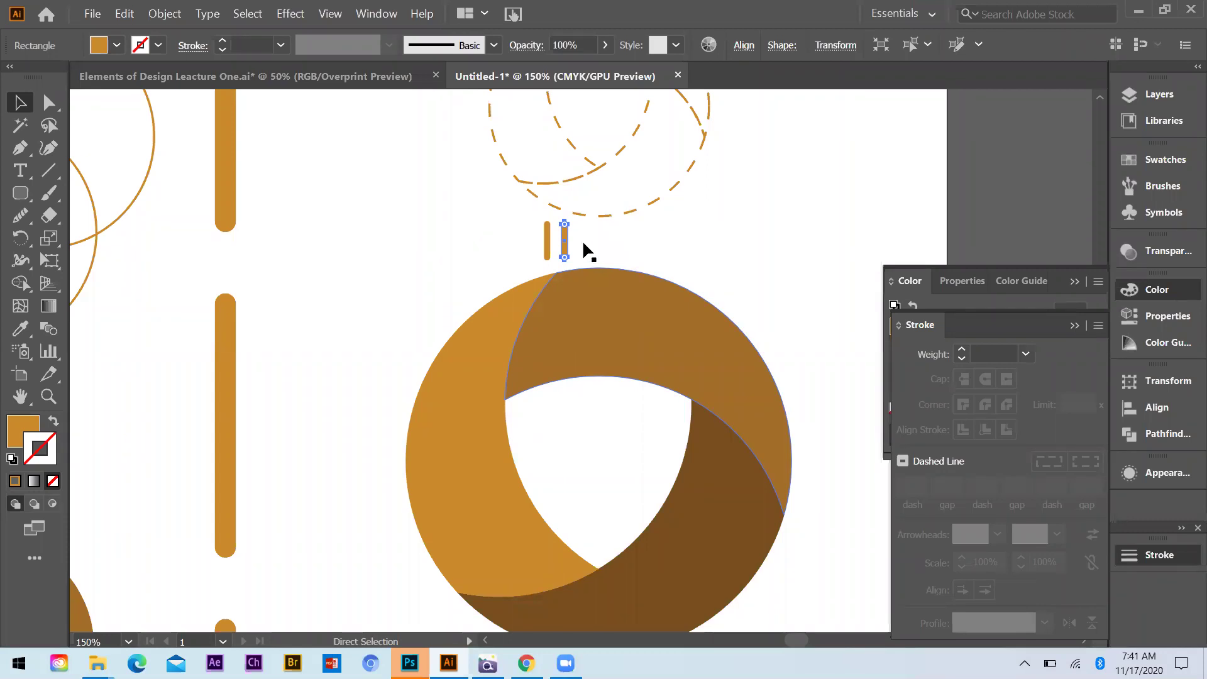
shift+click(564, 246)
shift+click(547, 238)
key(i)
click(717, 571)
key(v)
Group the three tiny bars and centre the group between the dashed and solid logos.
drag(539, 233, 609, 257)
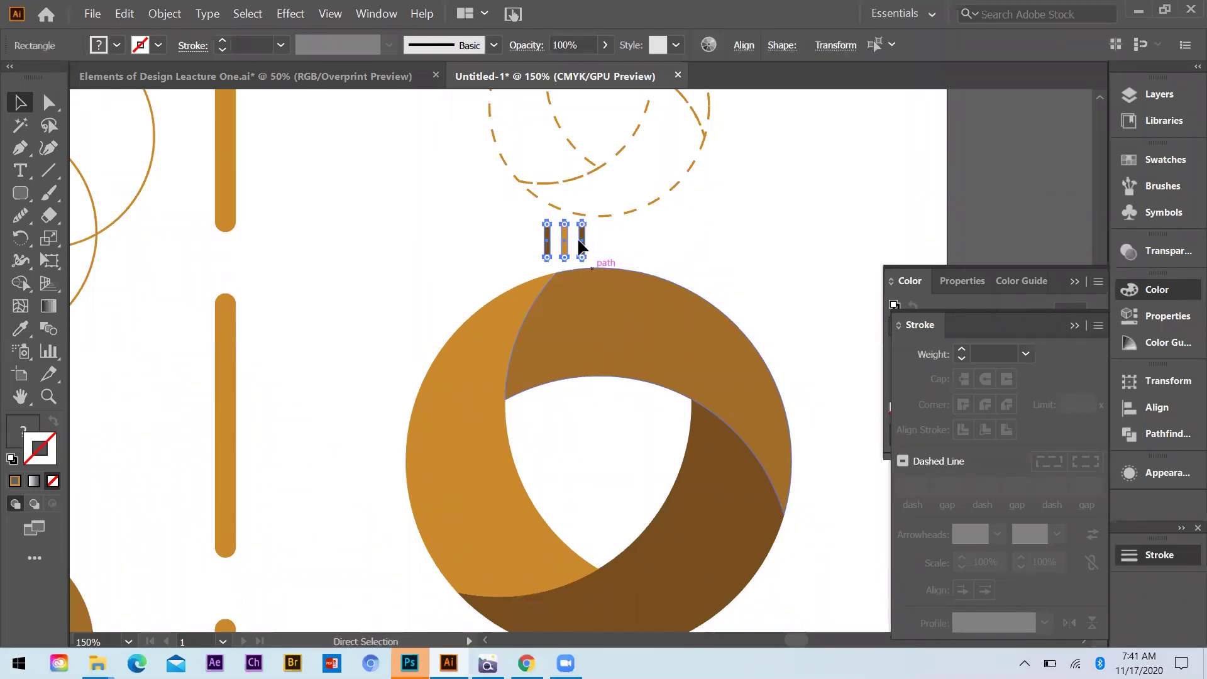
key(ctrl+g)
drag(597, 238, 631, 237)
key(ctrl+minus)
key(ctrl+minus)
key(ctrl+minus)
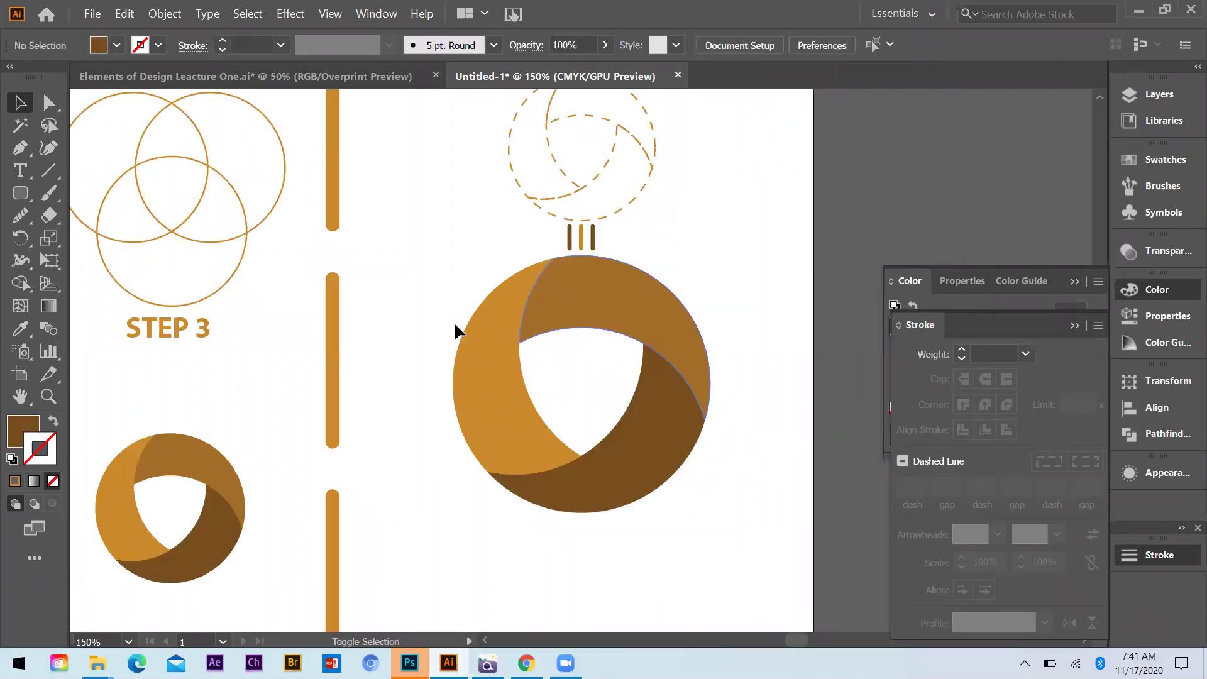
Recolour the upper and lower bars of the three-part divider grey.
click(447, 433)
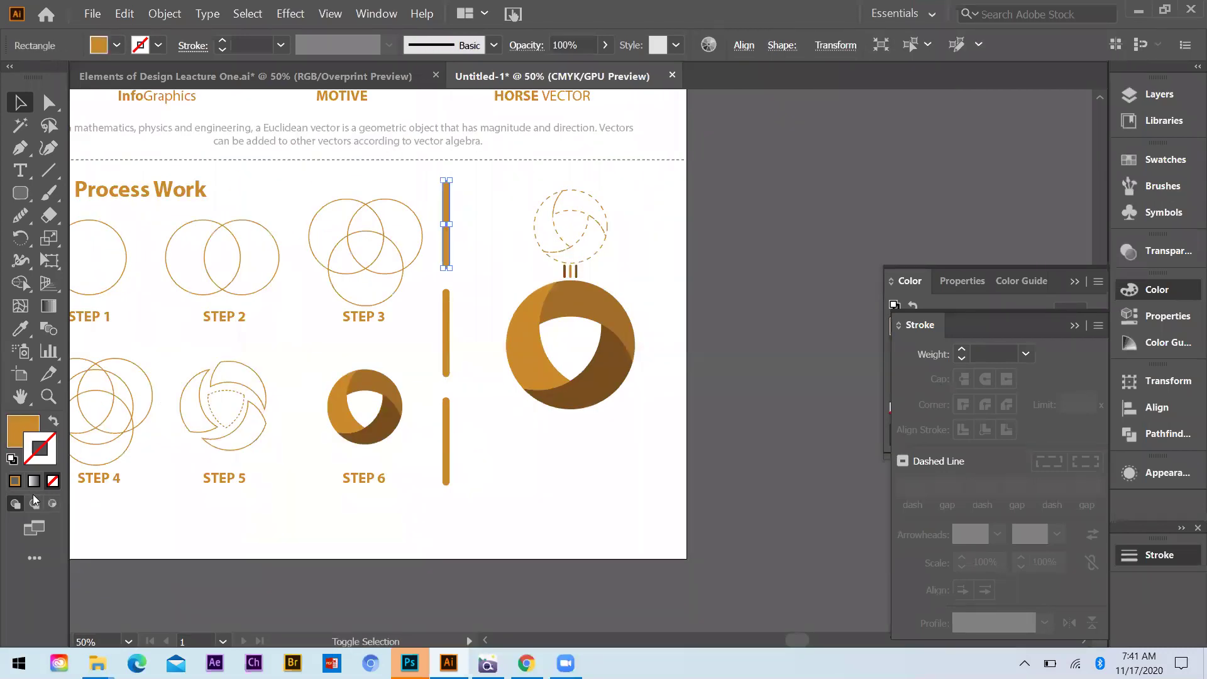
key(ctrl+a)
double_click(891, 310)
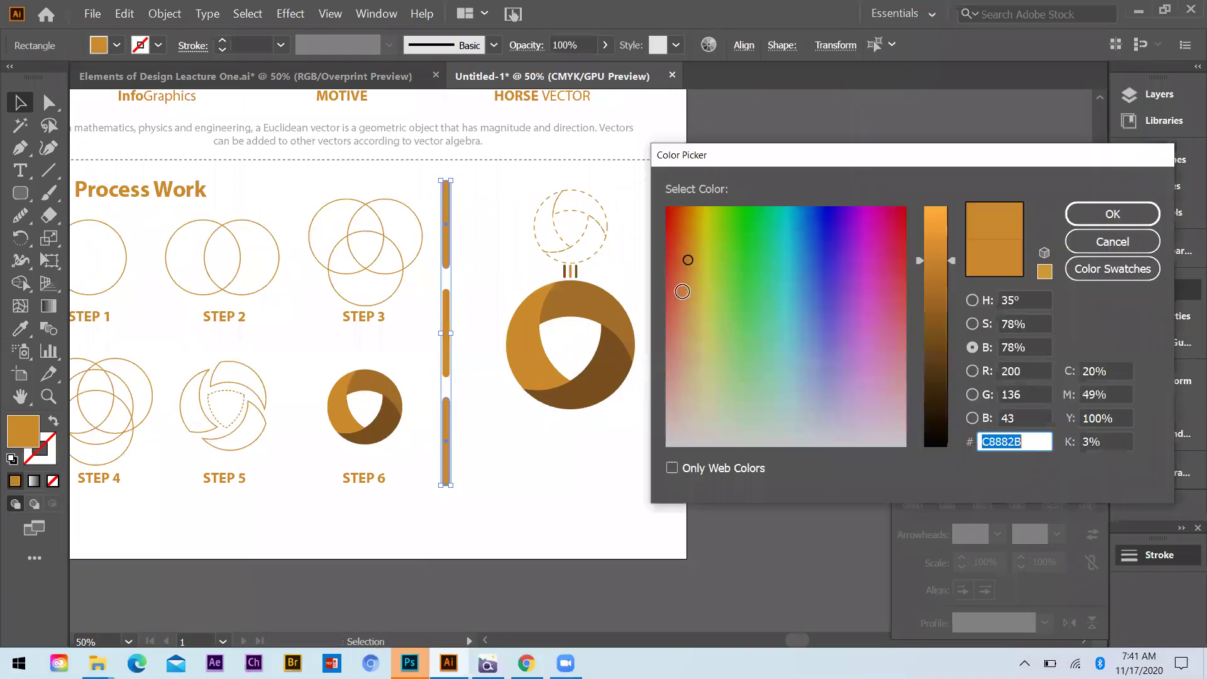
click(932, 348)
click(972, 300)
click(669, 288)
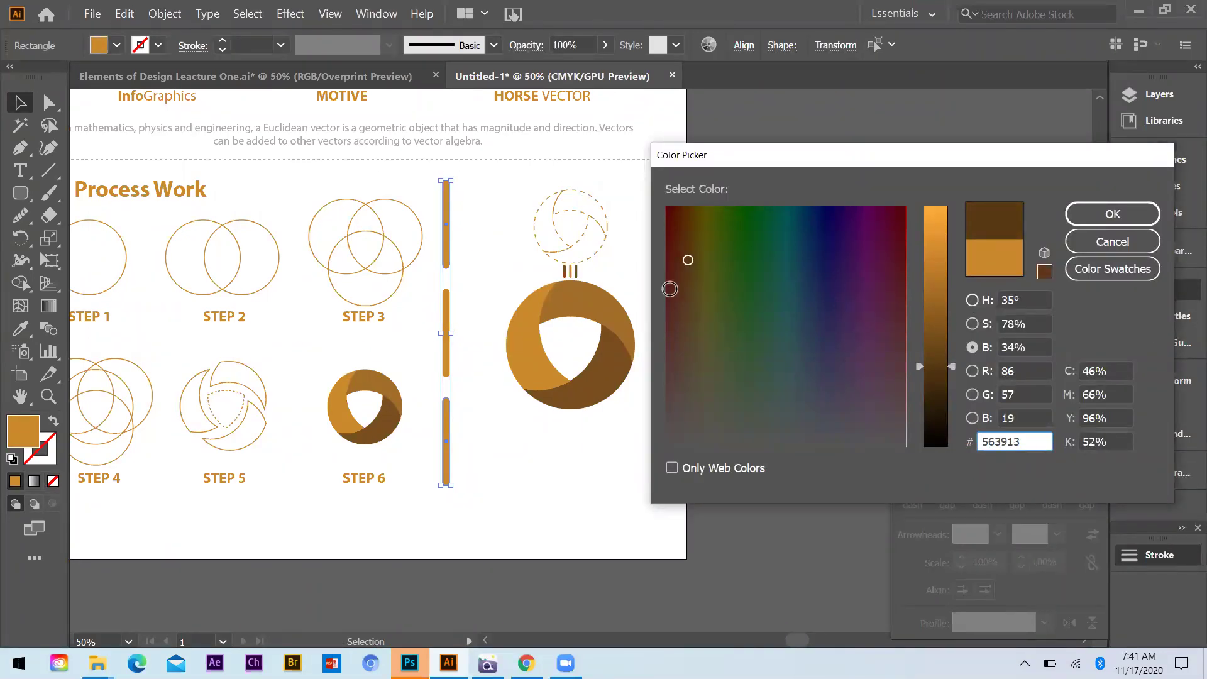
click(1091, 218)
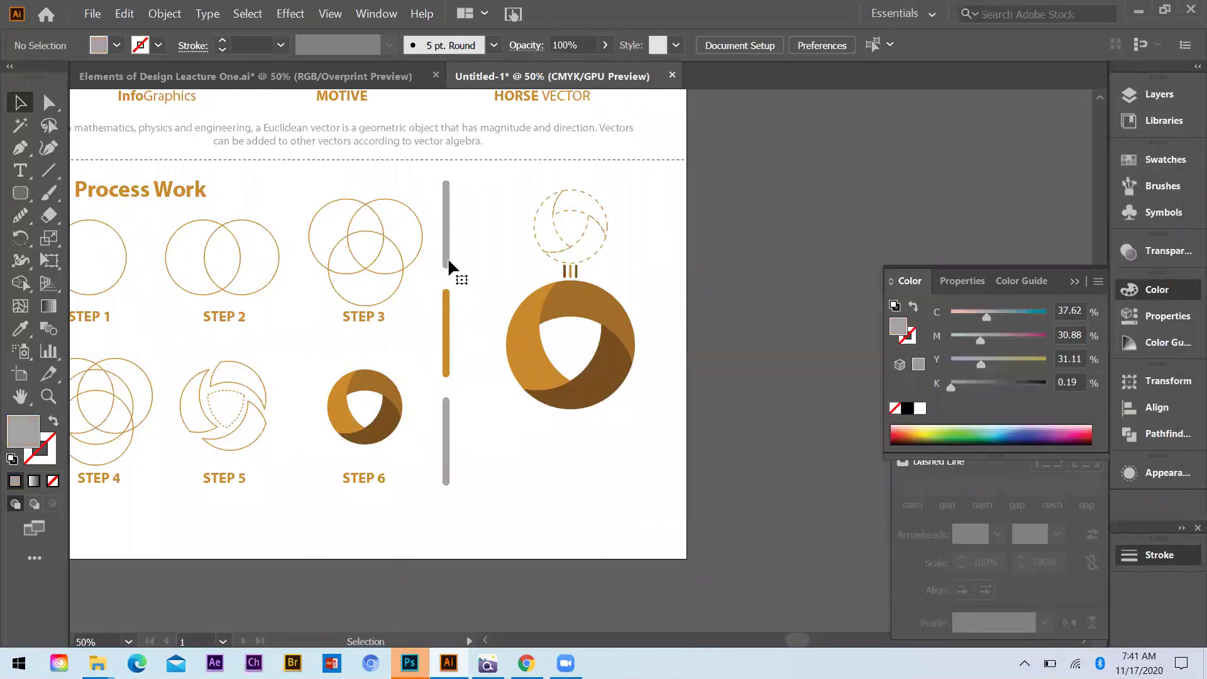
Move all three divider bars slightly straight down together.
ctrl+click(446, 300)
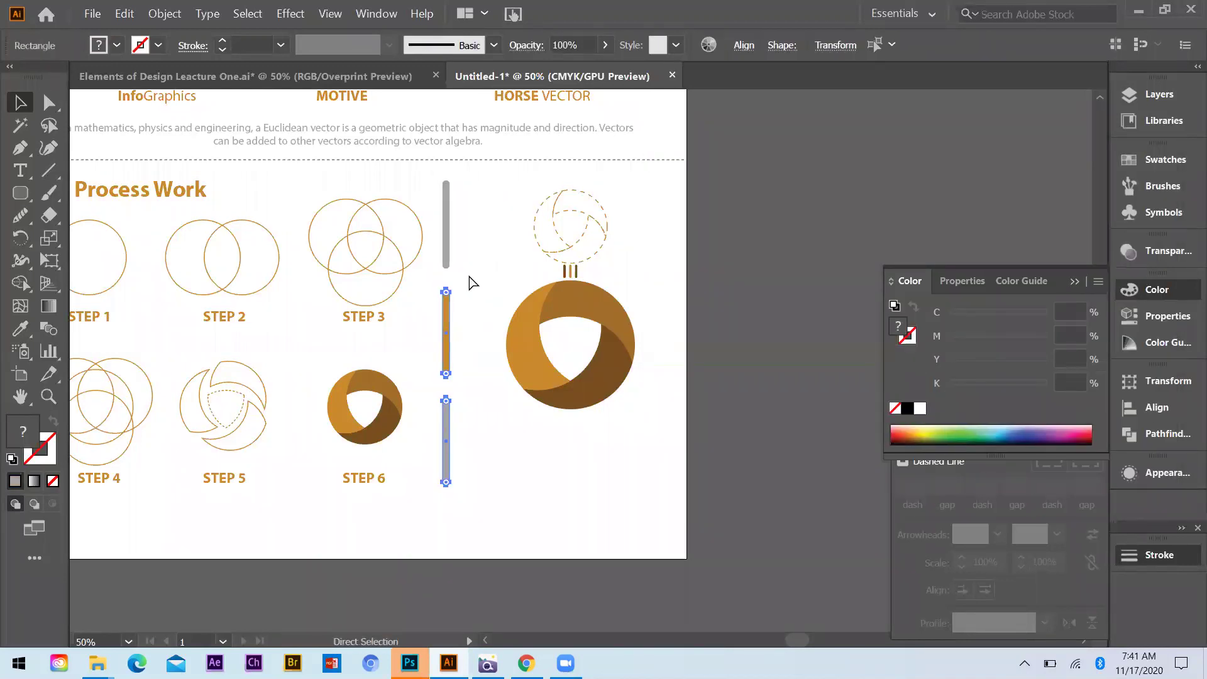
key(v)
drag(437, 448, 498, 278)
click(498, 278)
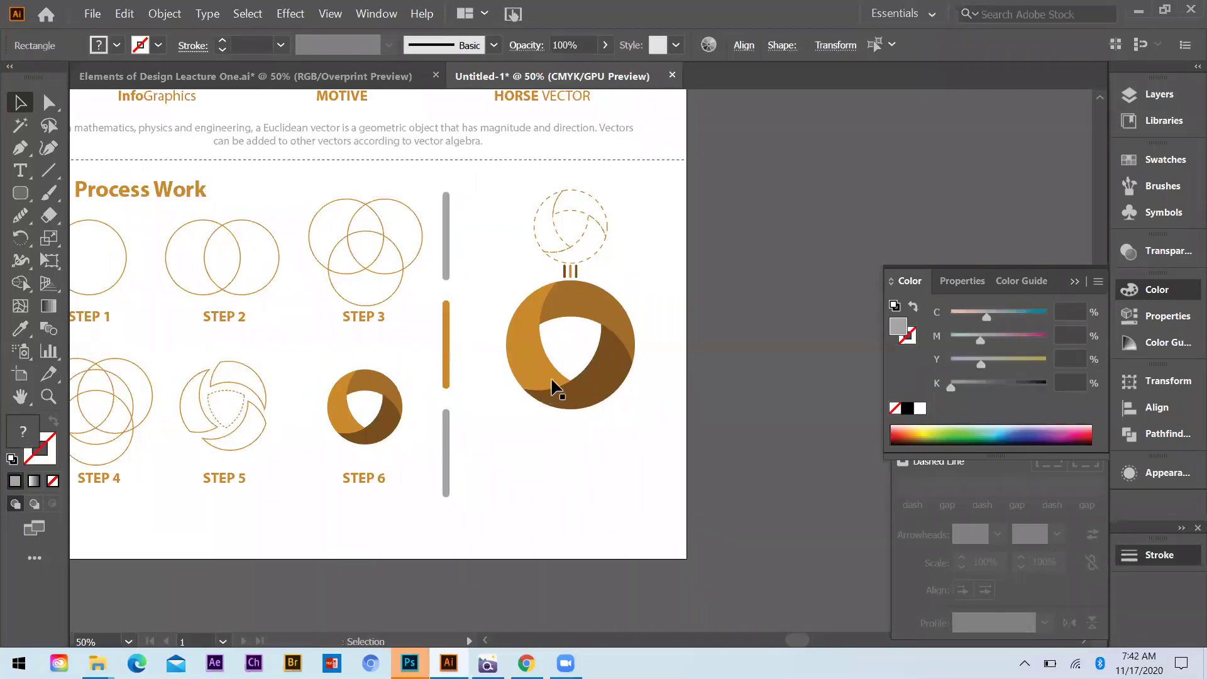
Add a centred text block beneath the large logo containing the paragraph that begins "In mathematics, physics and engineering, a Euclidean vector".
scroll(540, 378, down, 1)
key(ctrl+=)
click(20, 171)
drag(451, 414, 625, 443)
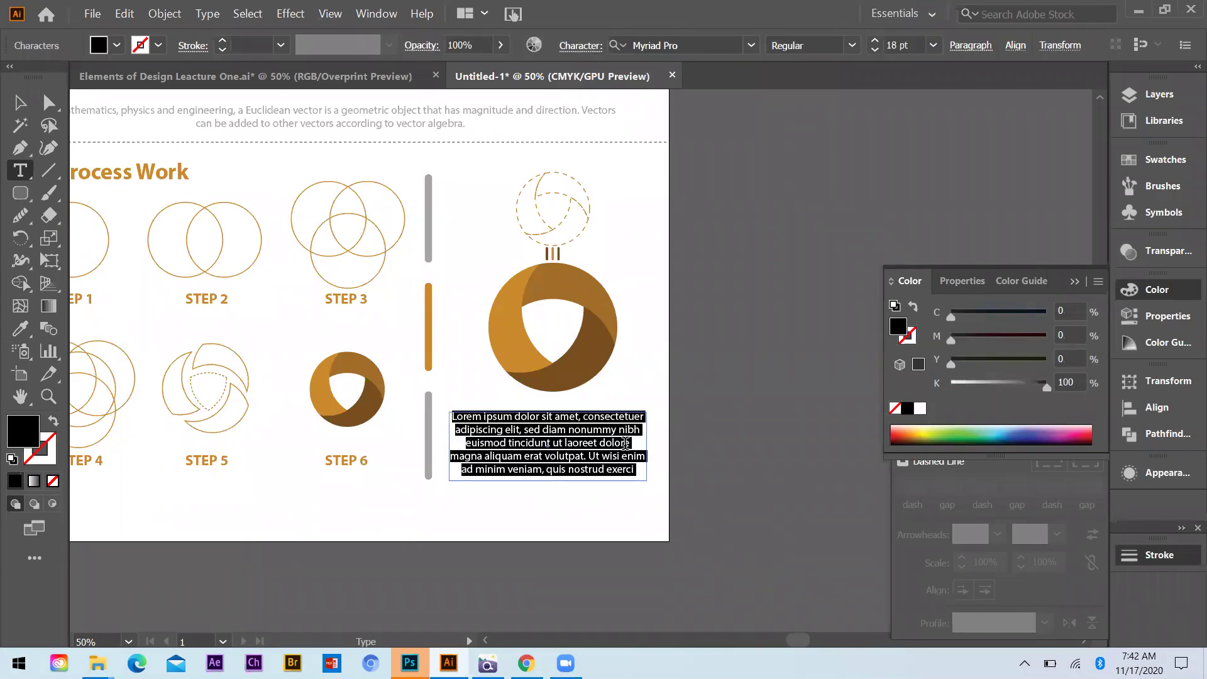
key(BackSpace)
text(In mathematics, physics and engineering, a Euclidean vector is a geometric object that has magnitude and direction. Vectors can be added to other vectors according to vector algebra.)
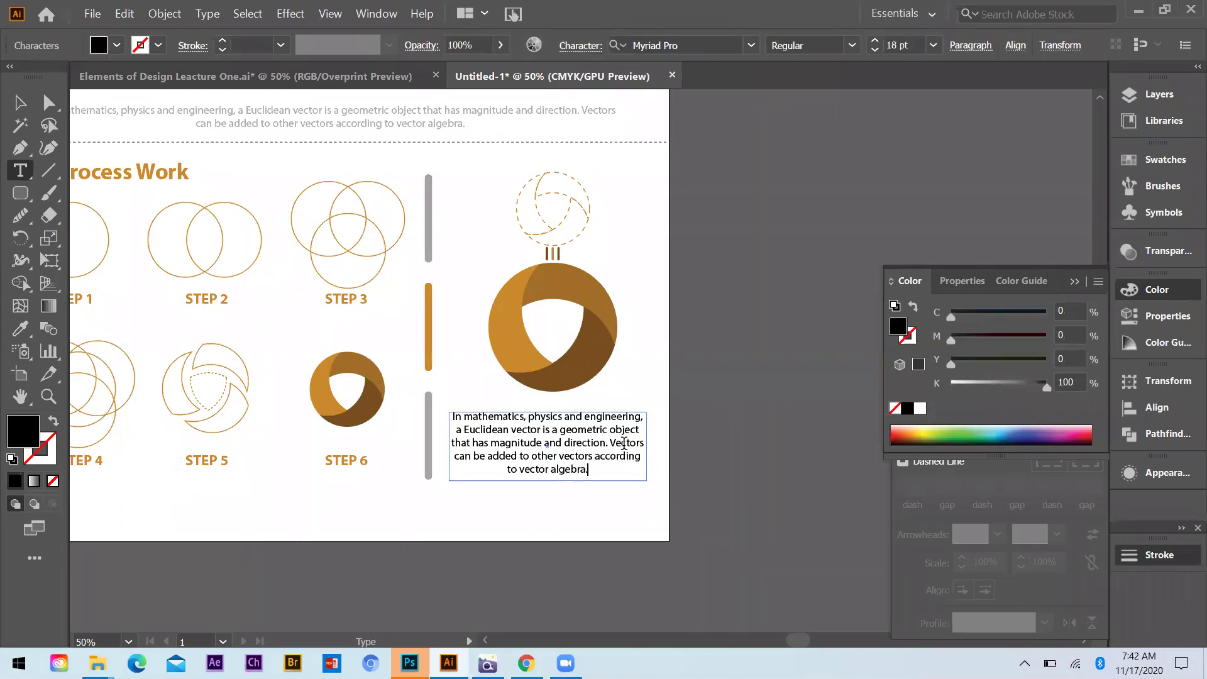
click(21, 103)
click(673, 459)
Recolour the new paragraph light grey and shift it slightly down from the large logo.
click(581, 458)
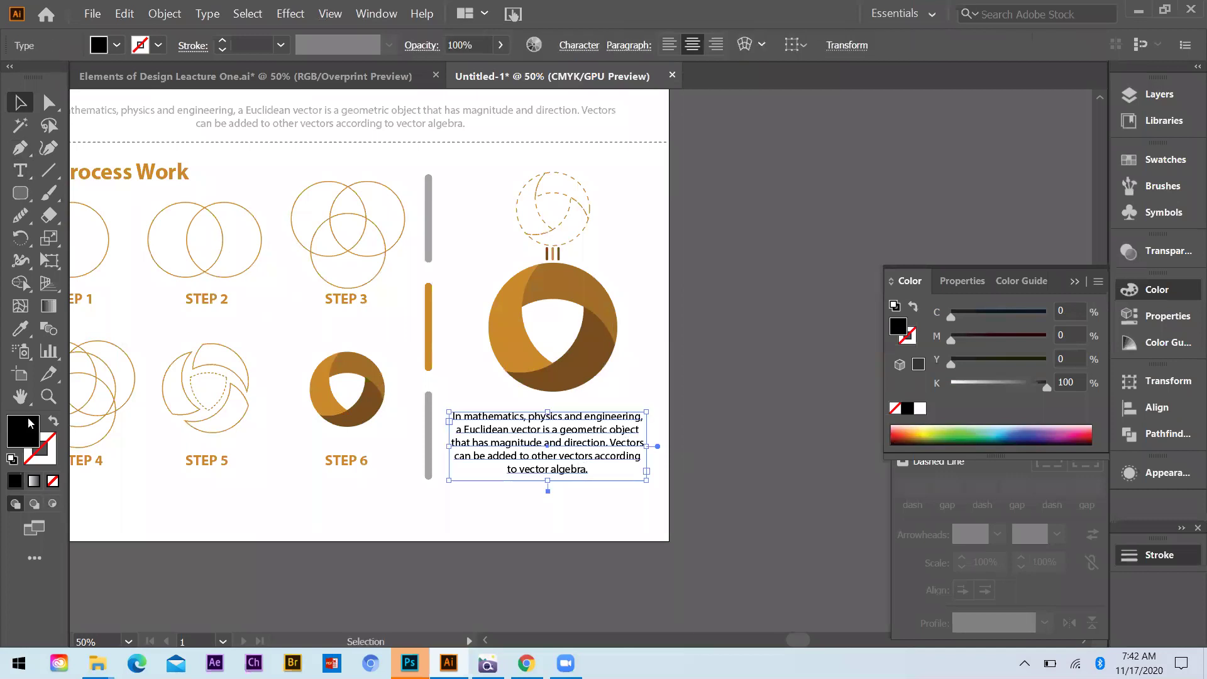
double_click(898, 326)
click(668, 275)
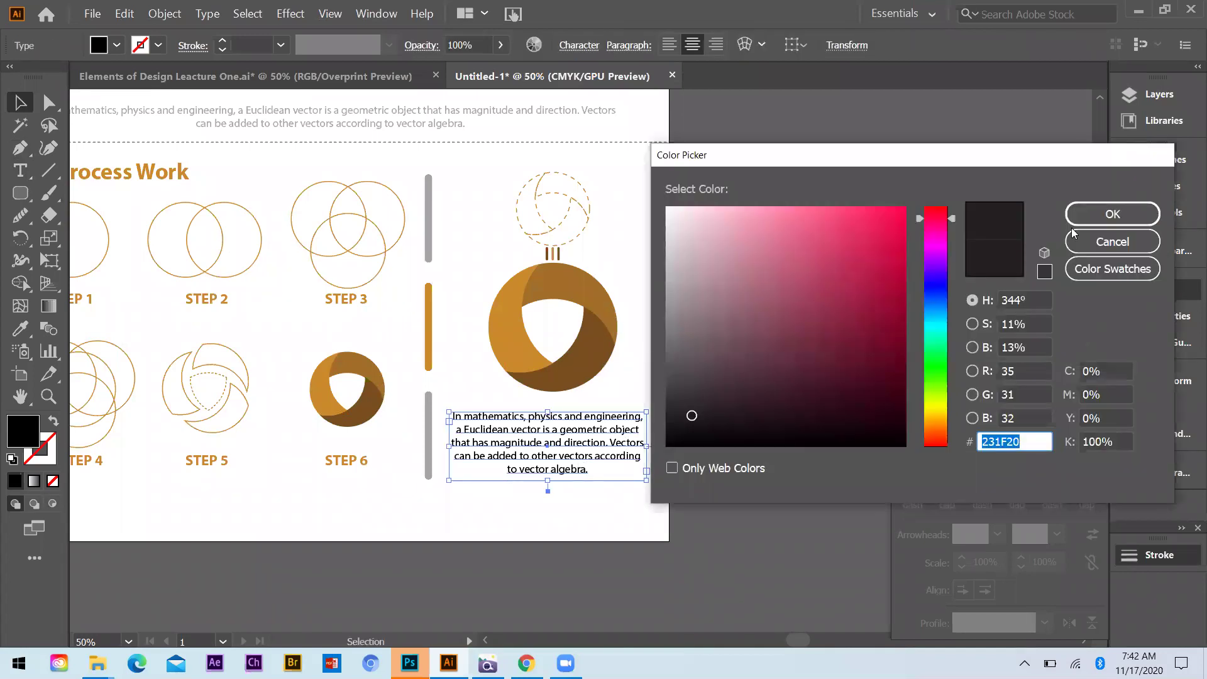
click(1100, 217)
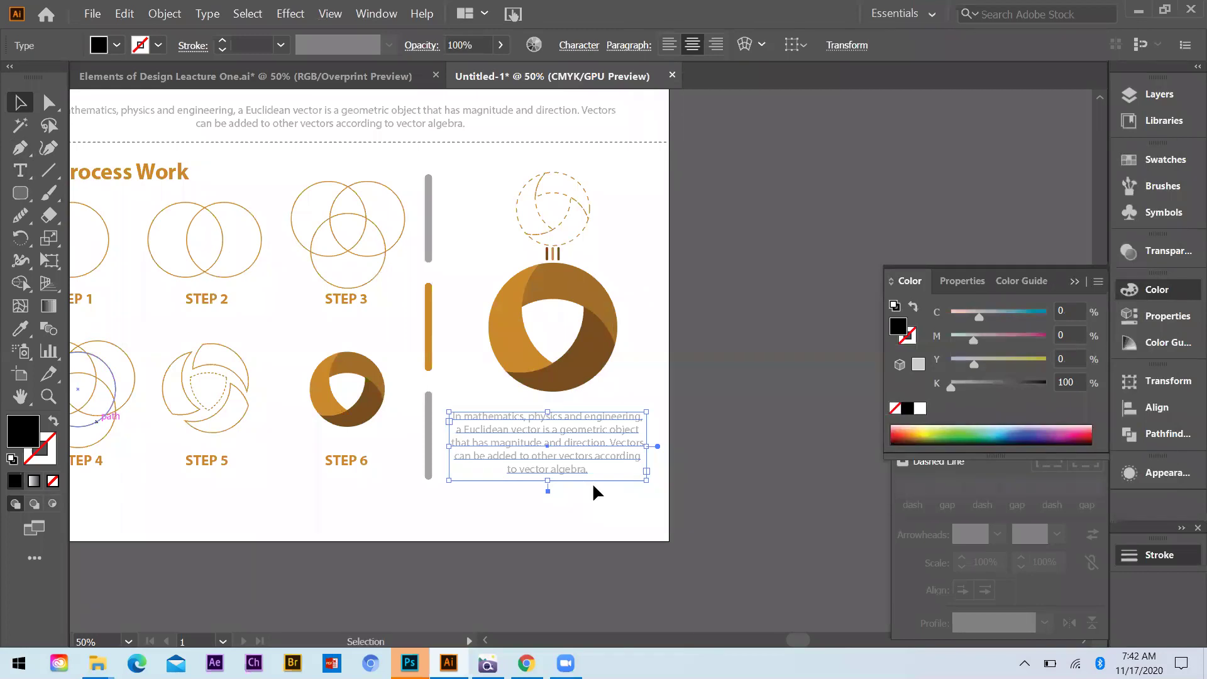
click(592, 481)
scroll(566, 432, up, 1)
drag(566, 432, 571, 431)
shift+click(570, 426)
Place a copy of the STEP 3 label between the large logo and its paragraph, and change its text to LOGO DESIGN.
scroll(537, 358, up, 2)
drag(270, 323, 542, 462)
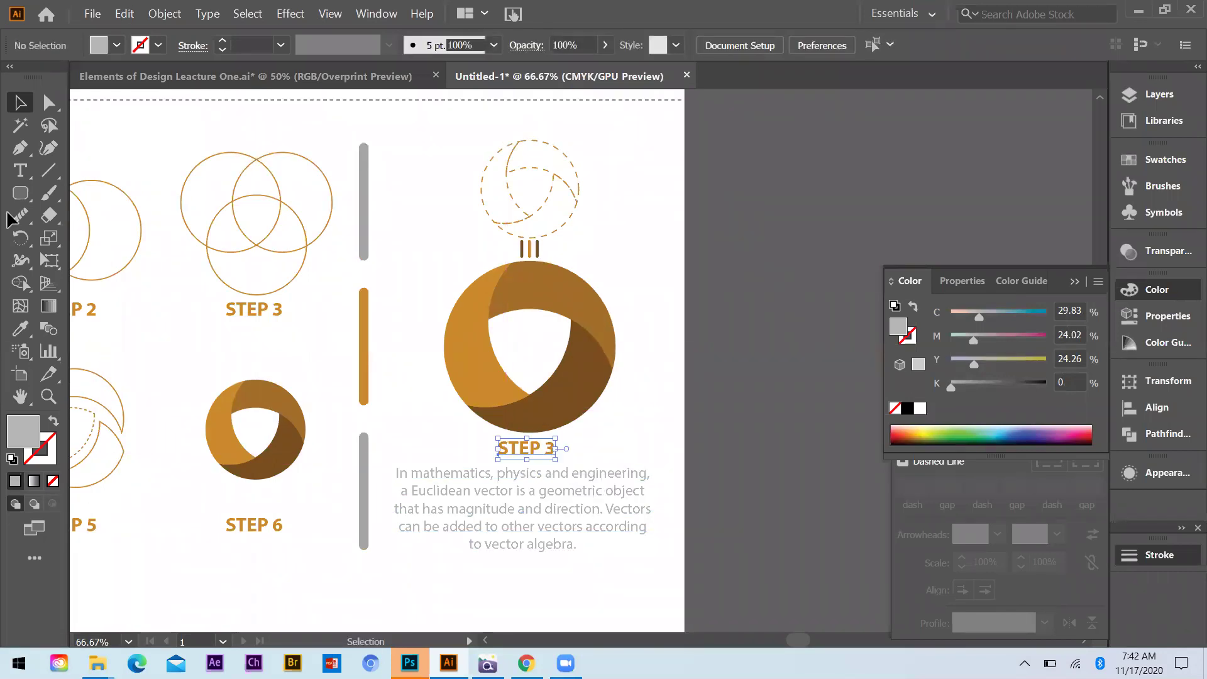
key(t)
click(553, 447)
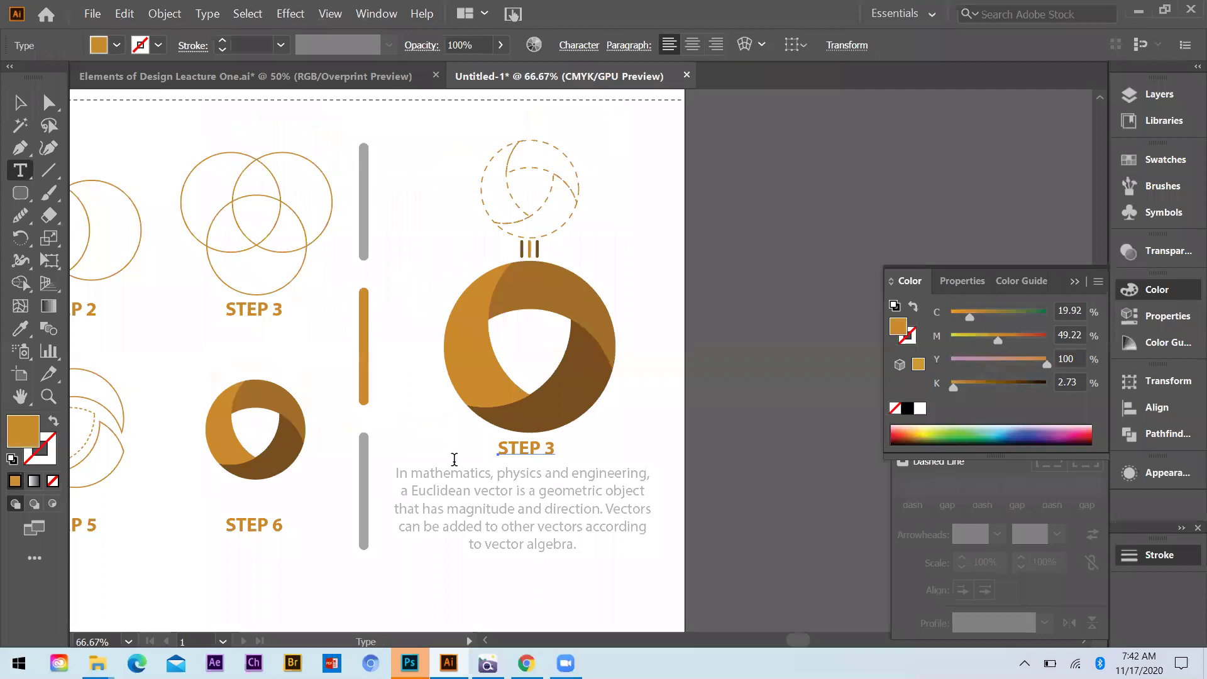
key(ctrl+a)
text(LO)
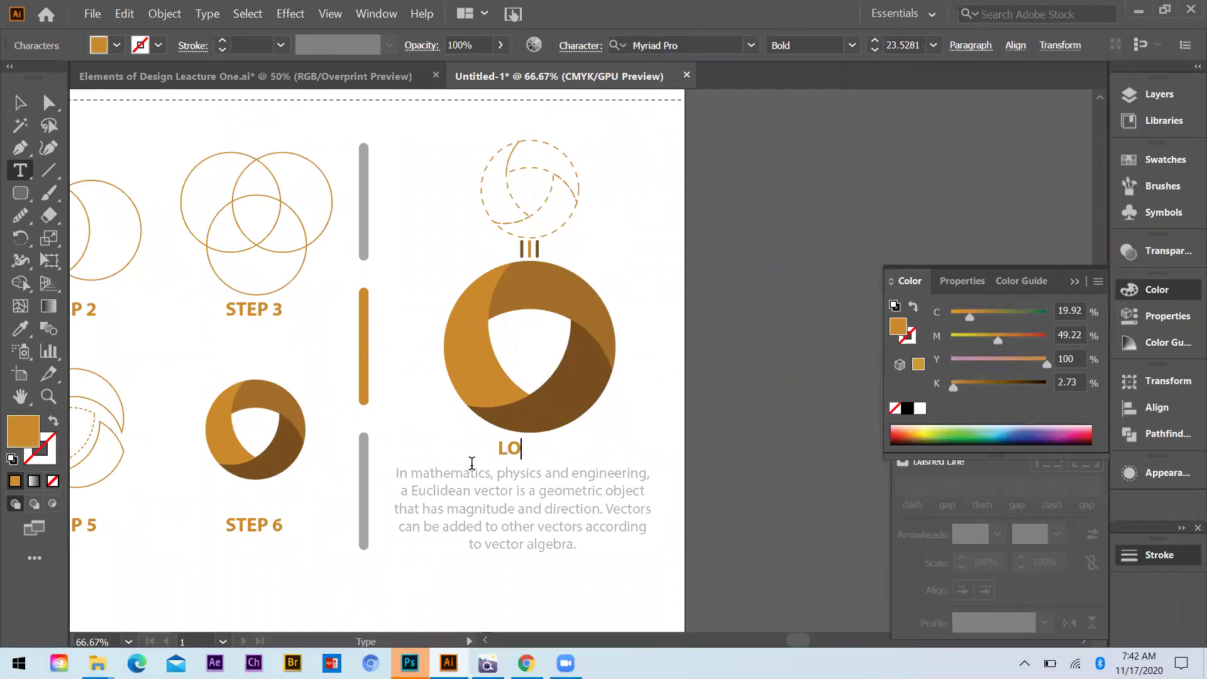
text(GO DESIG)
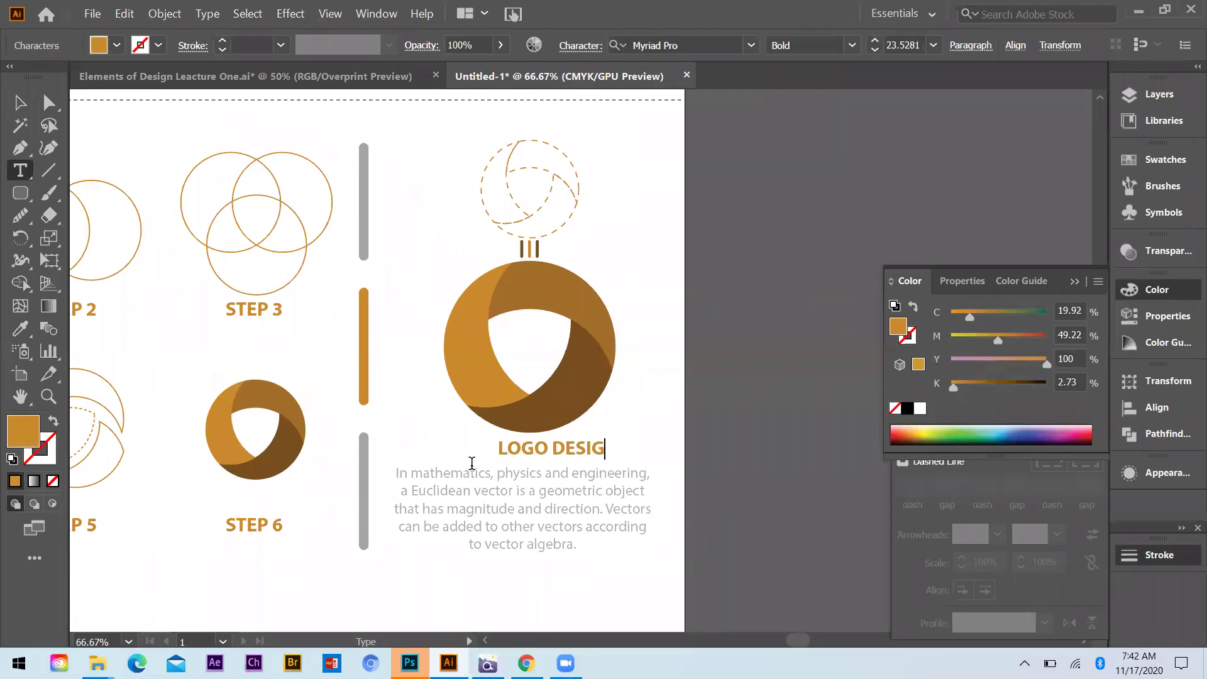
text(N)
key(Escape)
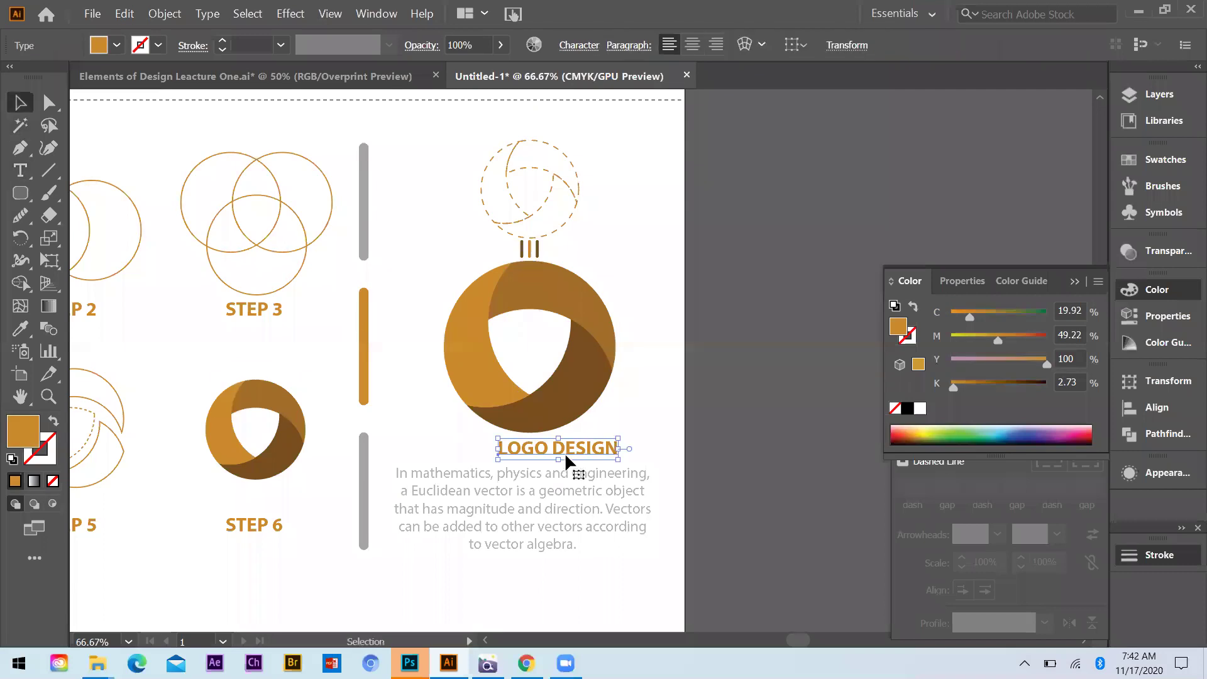
Shift the LOGO DESIGN heading left and set the word DESIGN to the Regular font style.
key(ctrl+shift+a)
drag(542, 447, 521, 451)
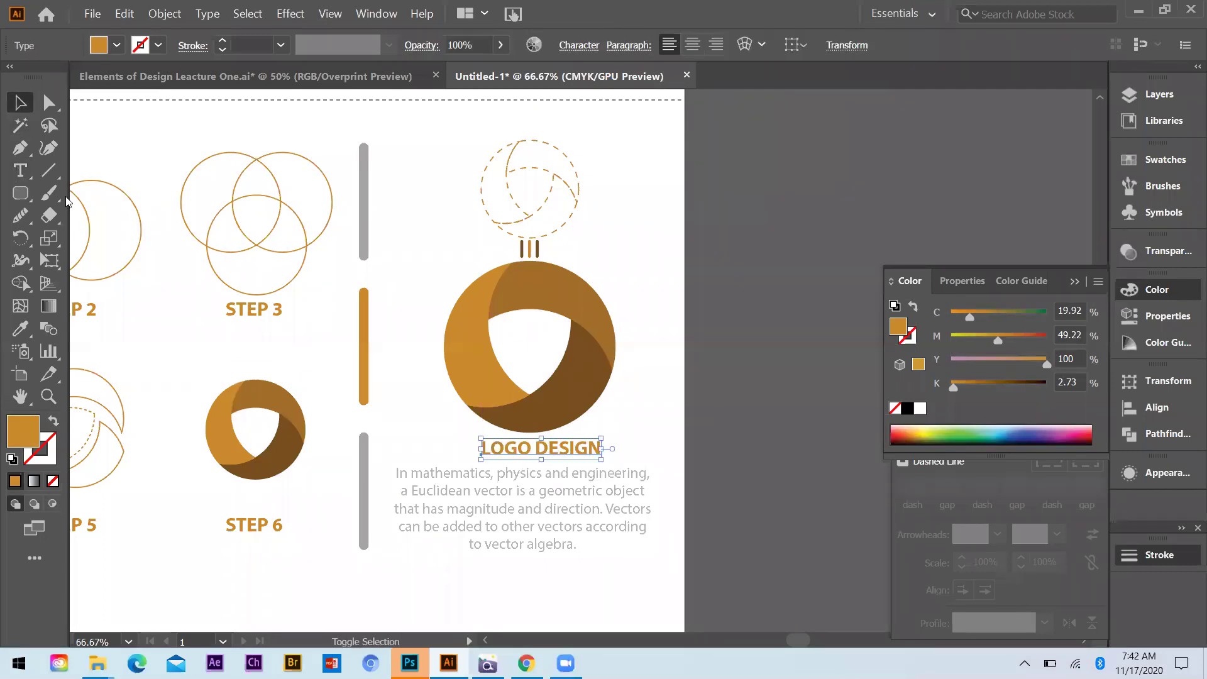
click(20, 171)
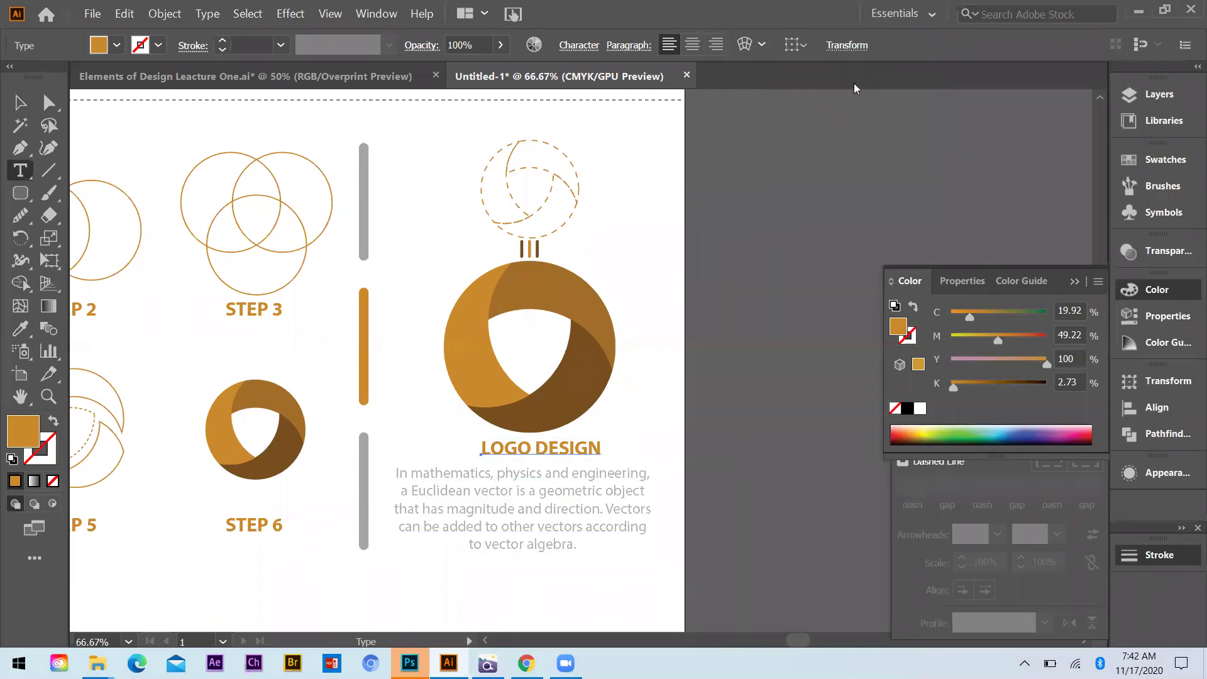
key(ctrl+shift+Left)
click(852, 45)
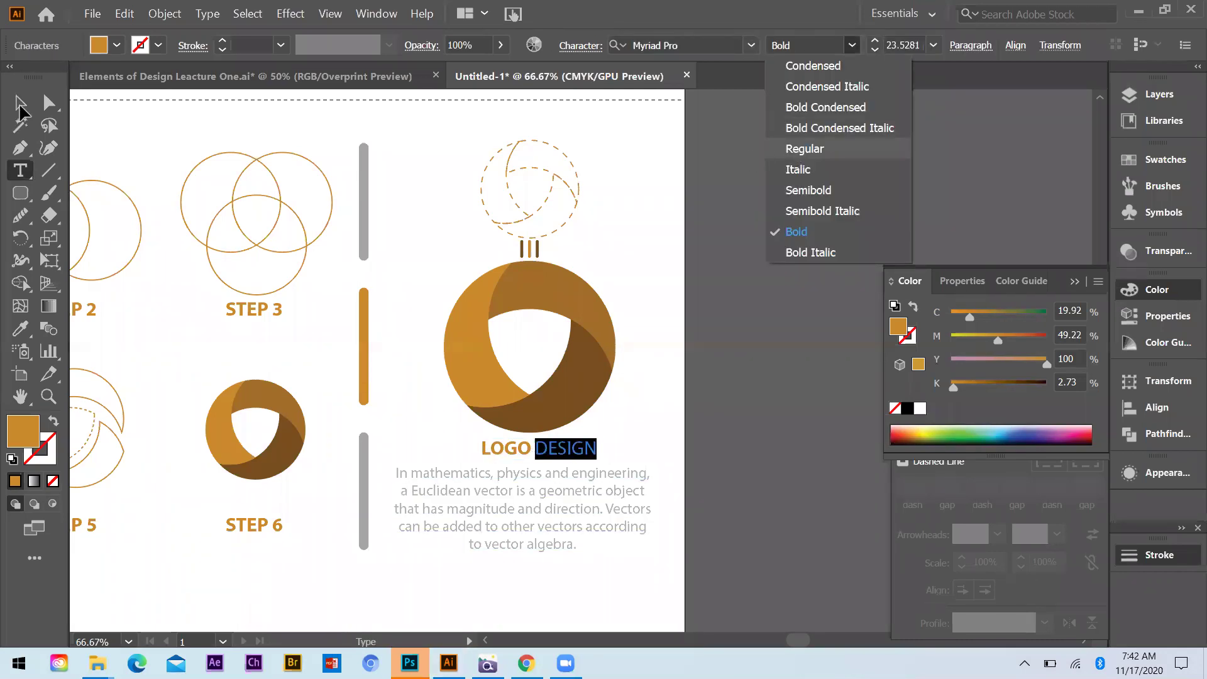
Enlarge the LOGO DESIGN heading and centre it beneath the large logo.
ctrl+click(570, 454)
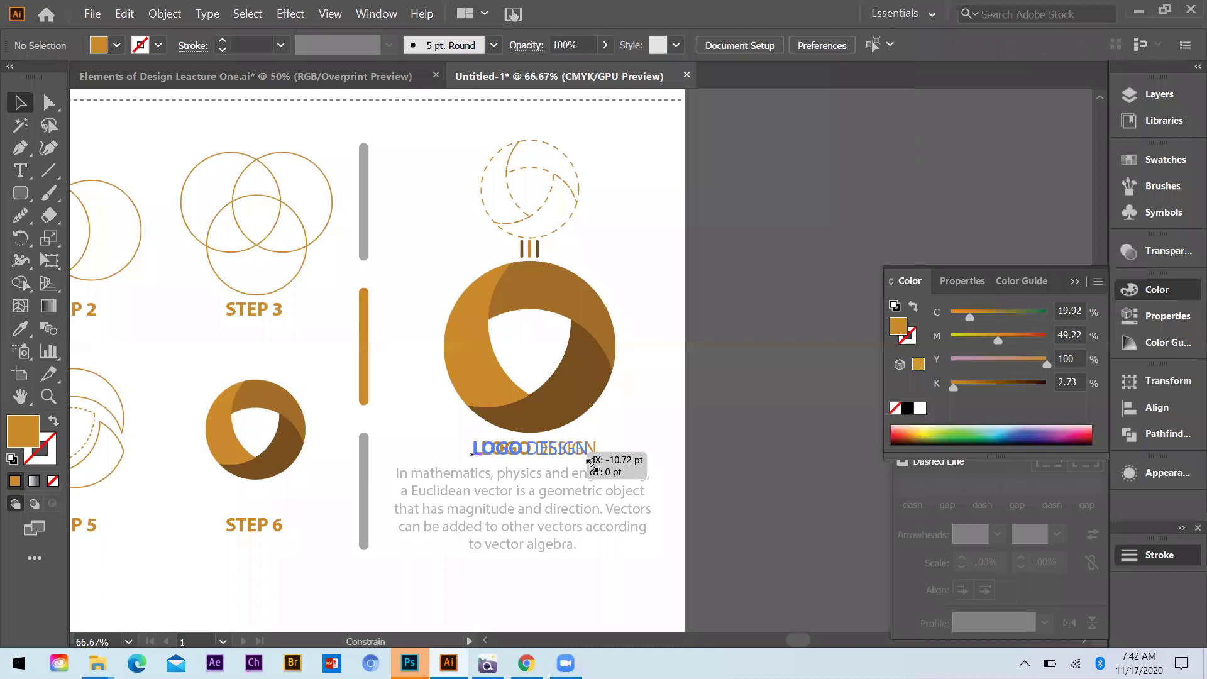
click(581, 450)
drag(615, 488, 580, 479)
click(636, 539)
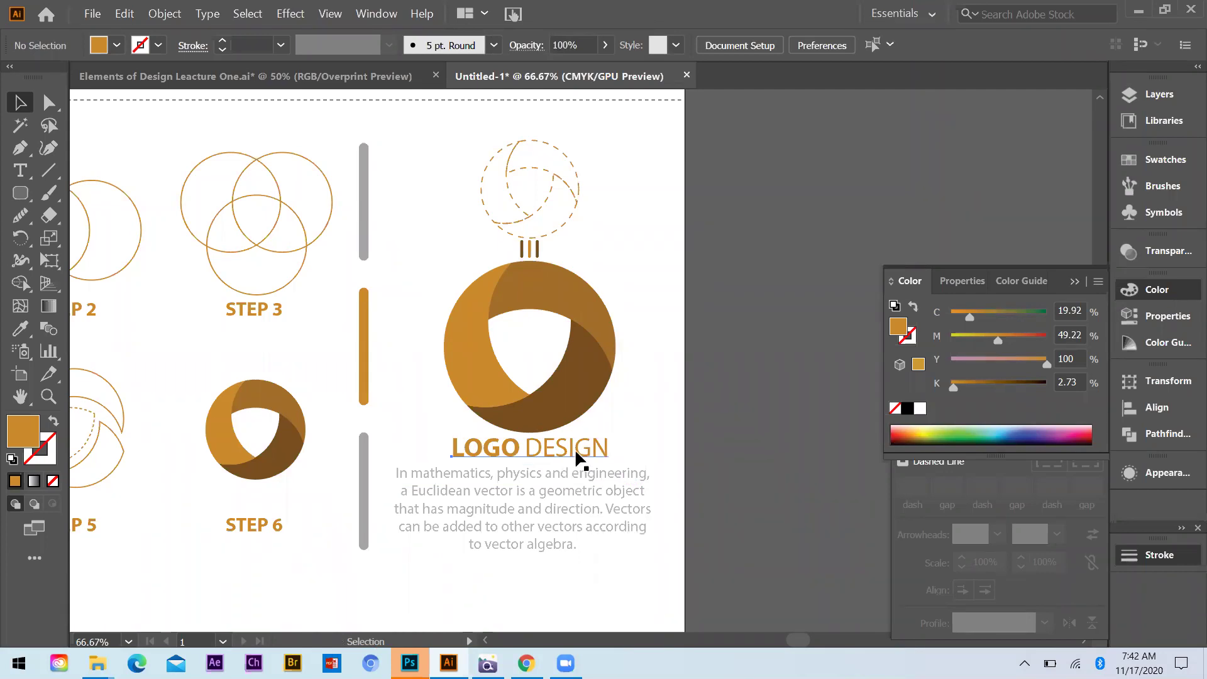
Draw a narrow orange vertical bar at the artboard's lower-right edge and place a matching copy just to its right.
scroll(691, 477, down, 1)
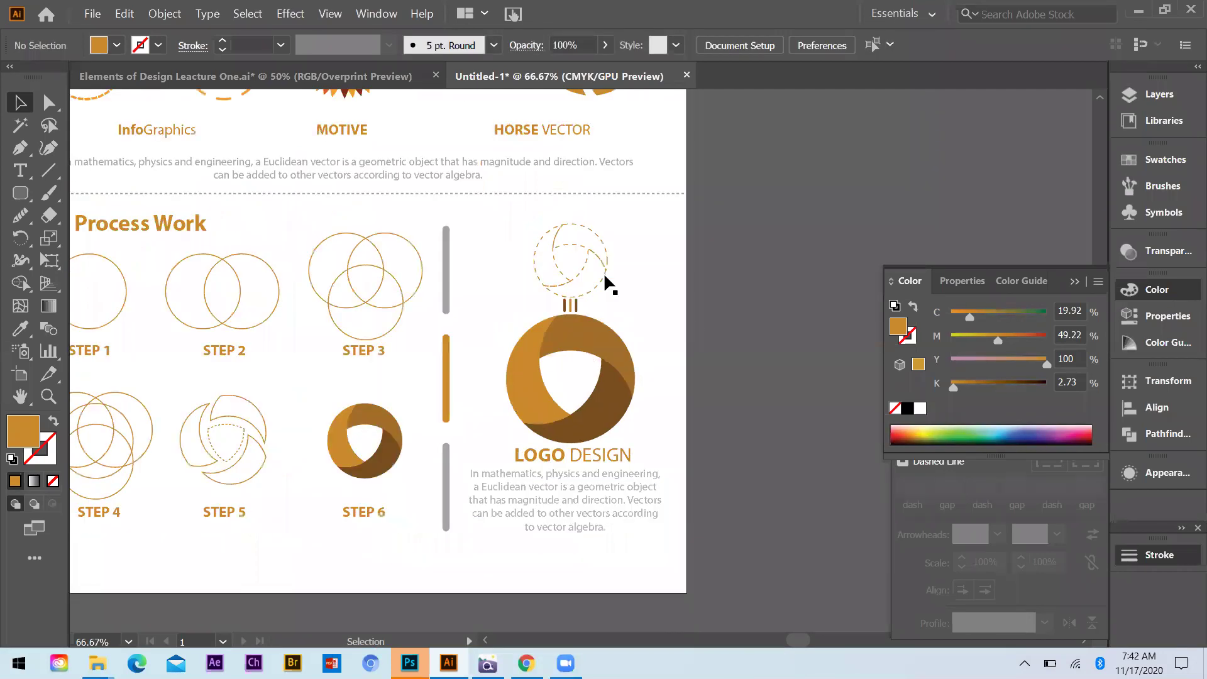
scroll(628, 440, down, 2)
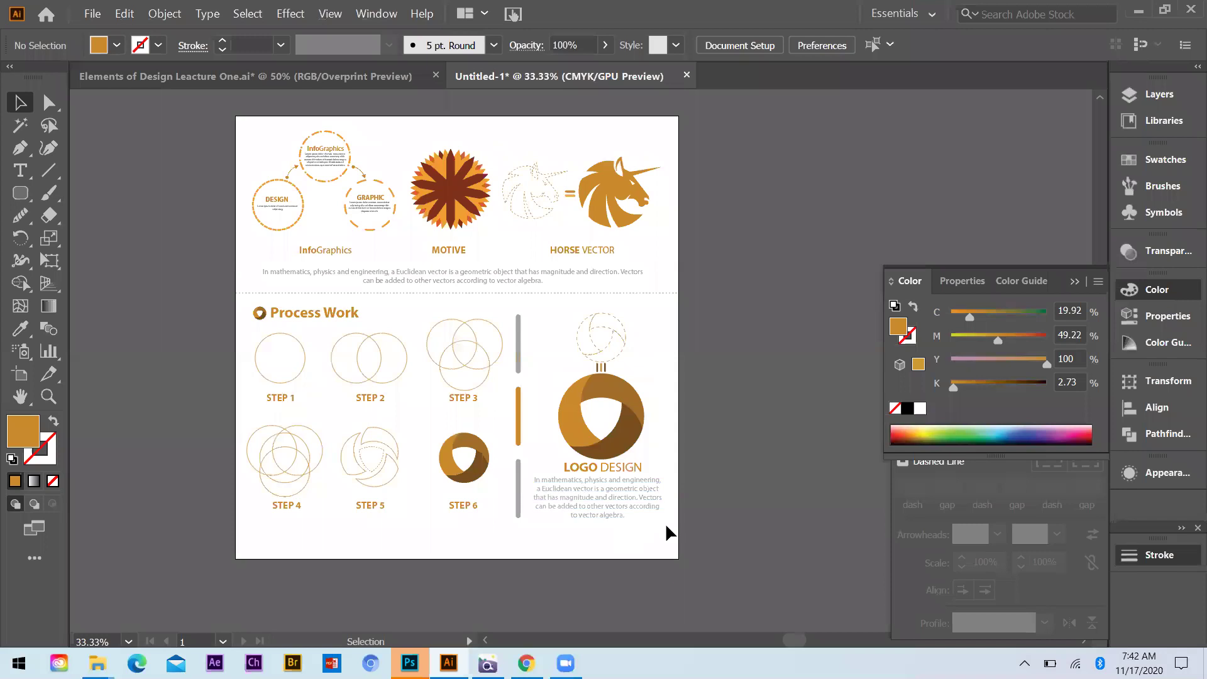
scroll(707, 514, down, 1)
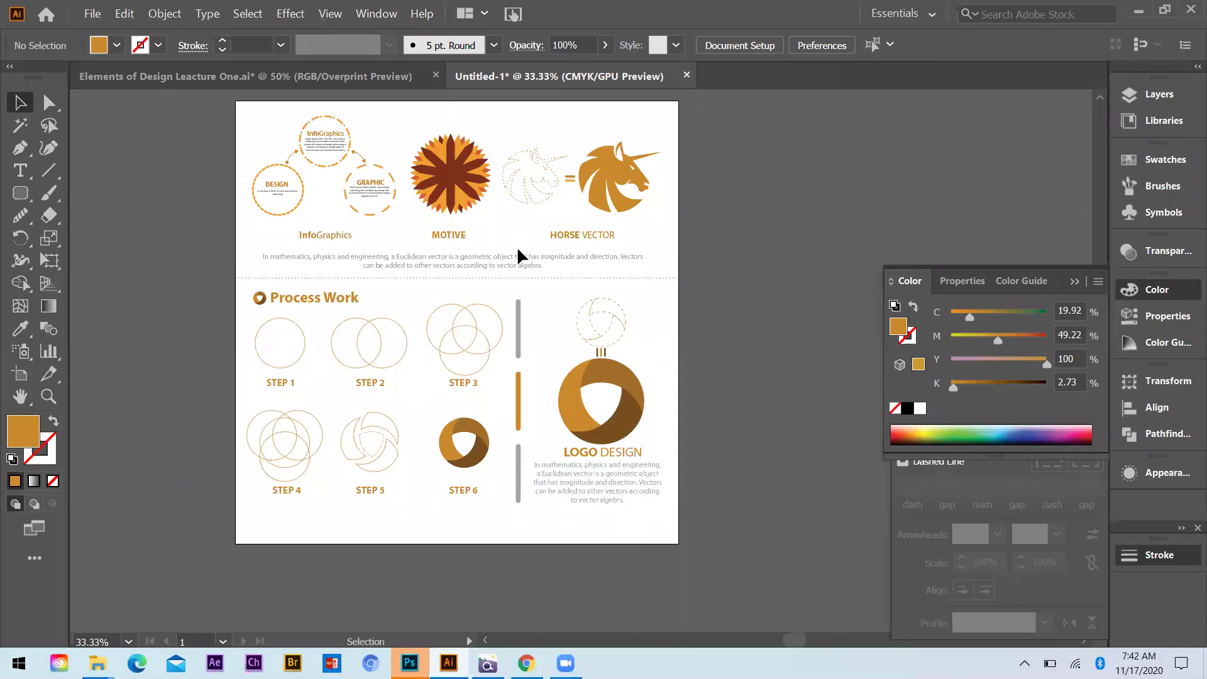
scroll(516, 247, up, 1)
click(20, 193)
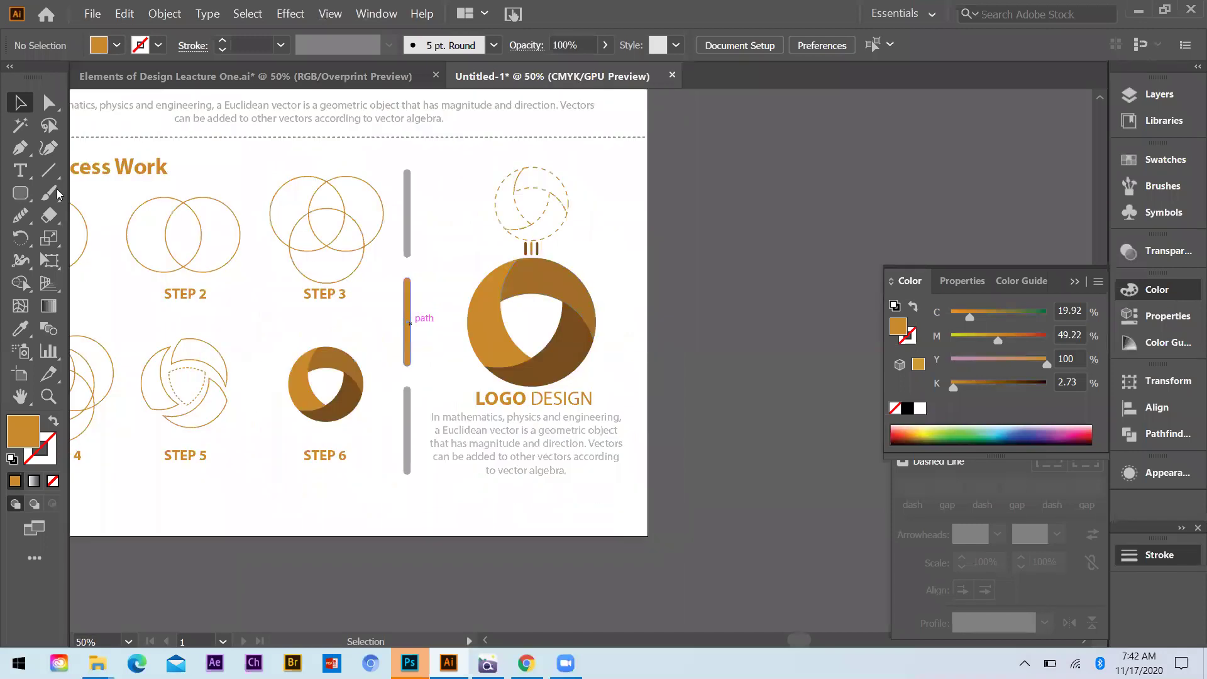
drag(596, 503, 614, 529)
key(v)
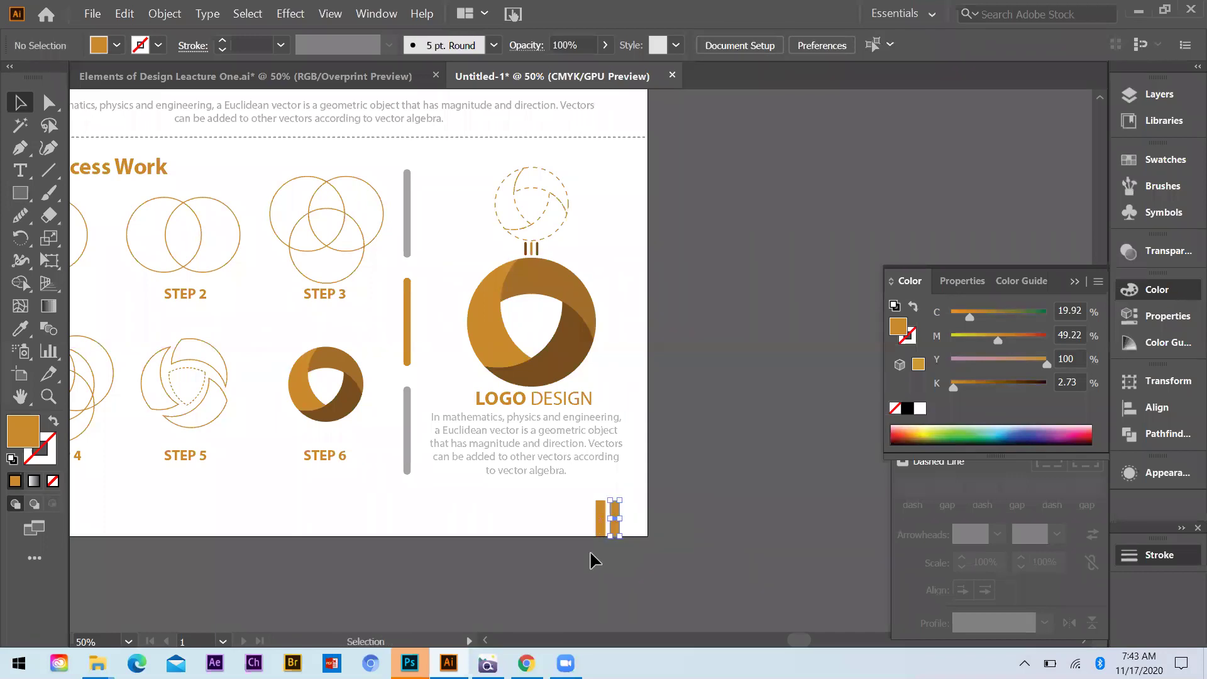
Recolour the right-hand corner bar grey by sampling the lower grey divider bar with the Eyedropper, and deselect it.
key(i)
click(409, 437)
key(v)
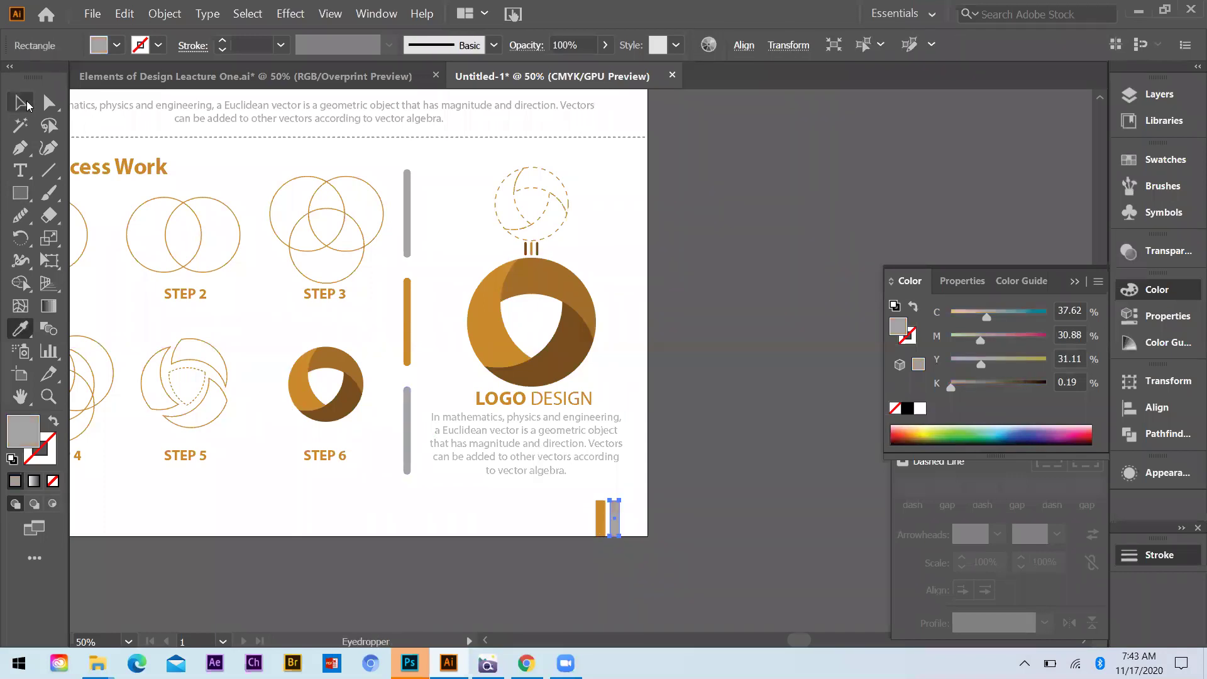
click(686, 343)
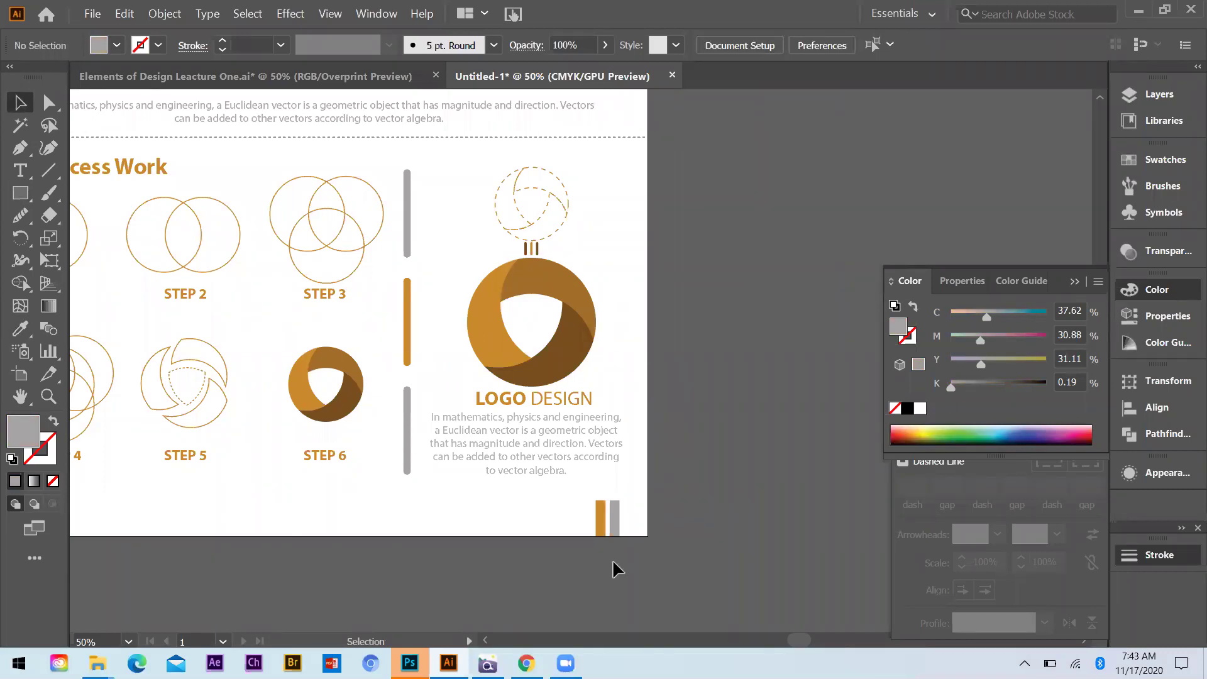
Draw a rectangle covering the whole artboard and set its fill to None.
key(ctrl+minus)
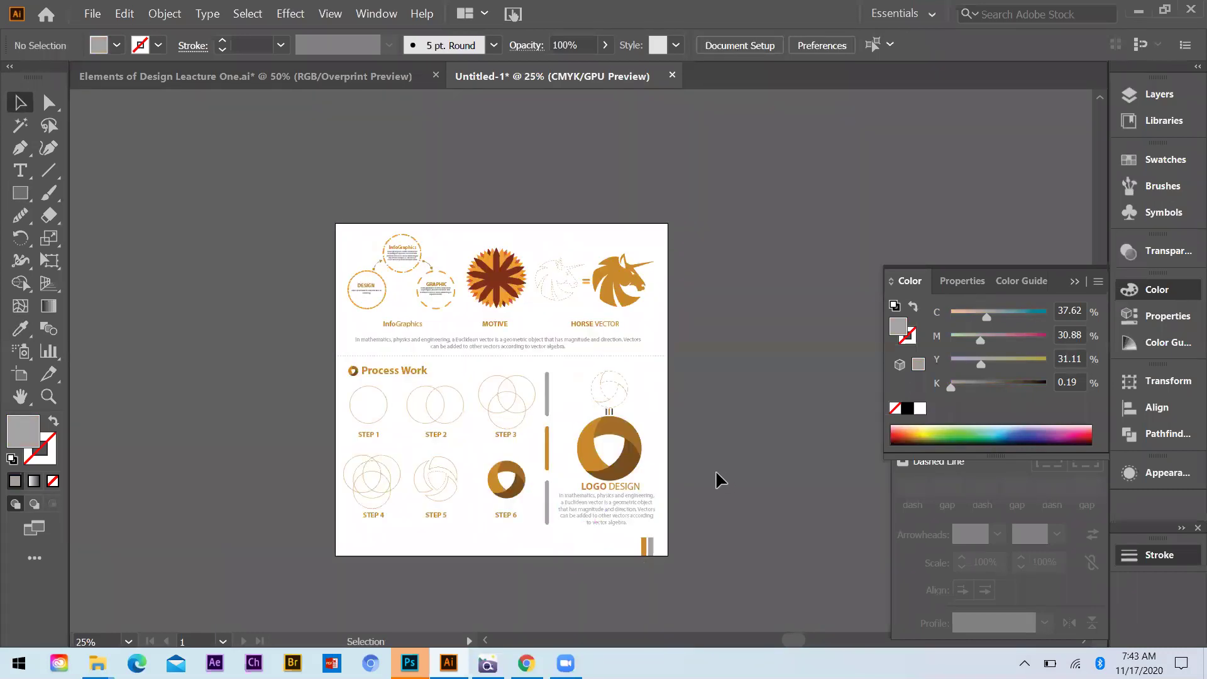
scroll(289, 383, down, 1)
key(ctrl+plus)
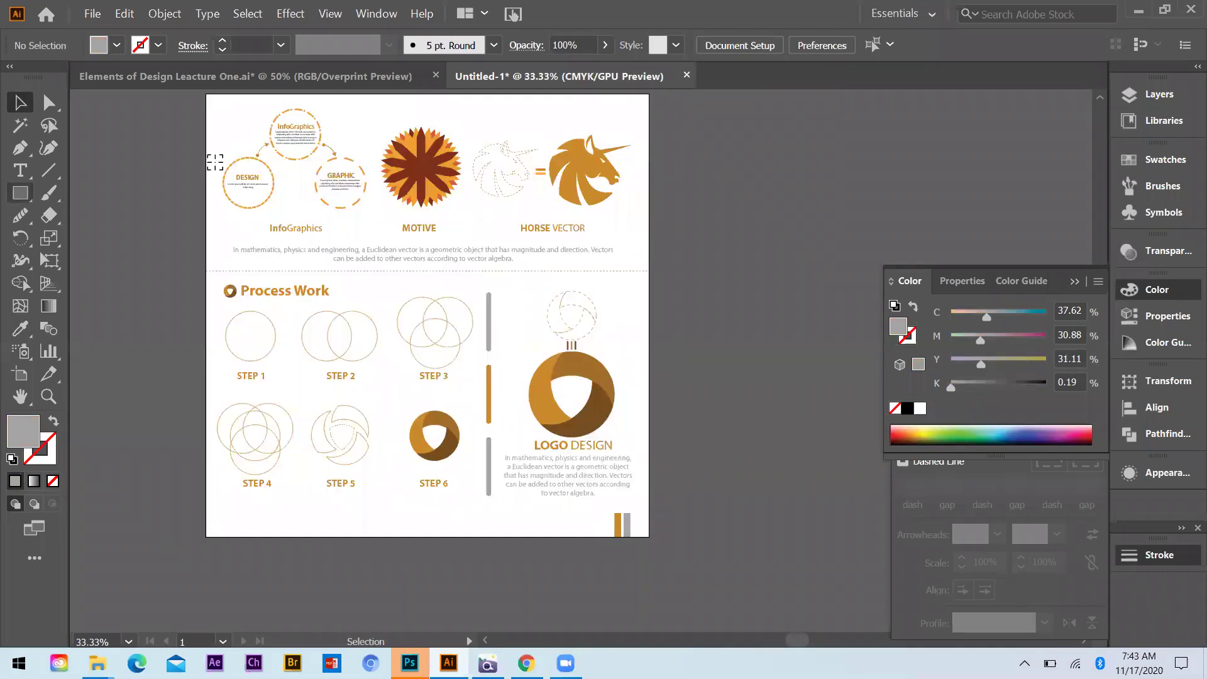
key(ctrl+minus)
key(ctrl+plus)
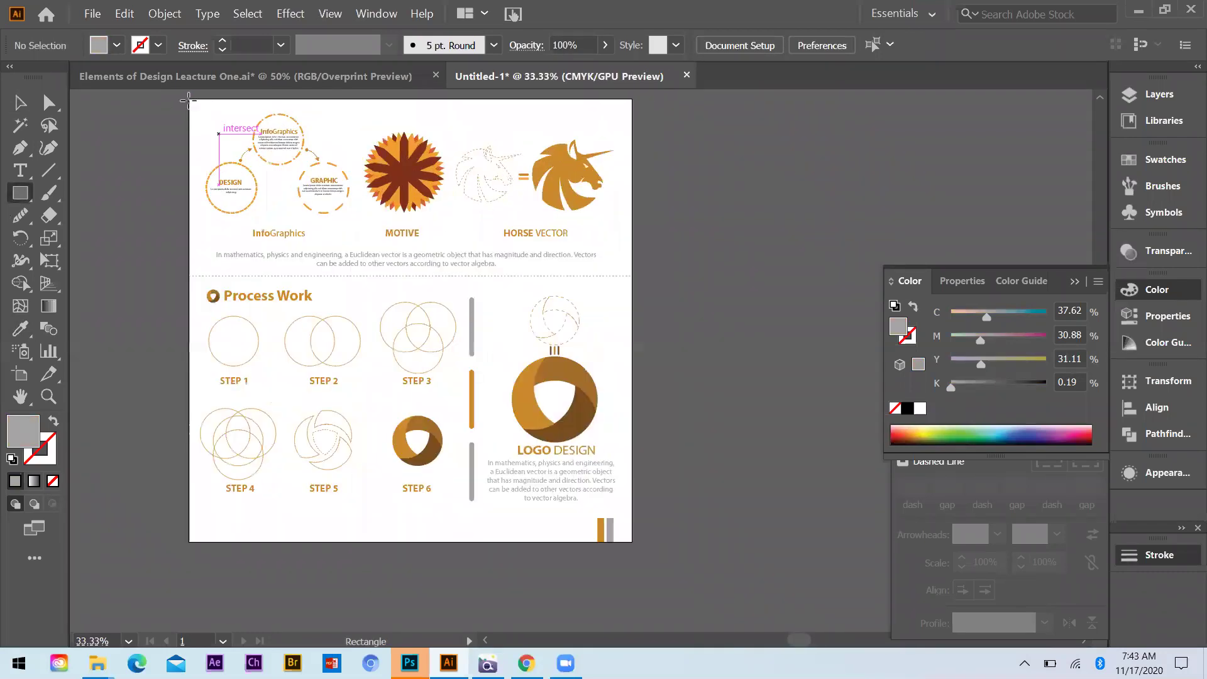
drag(188, 100, 464, 457)
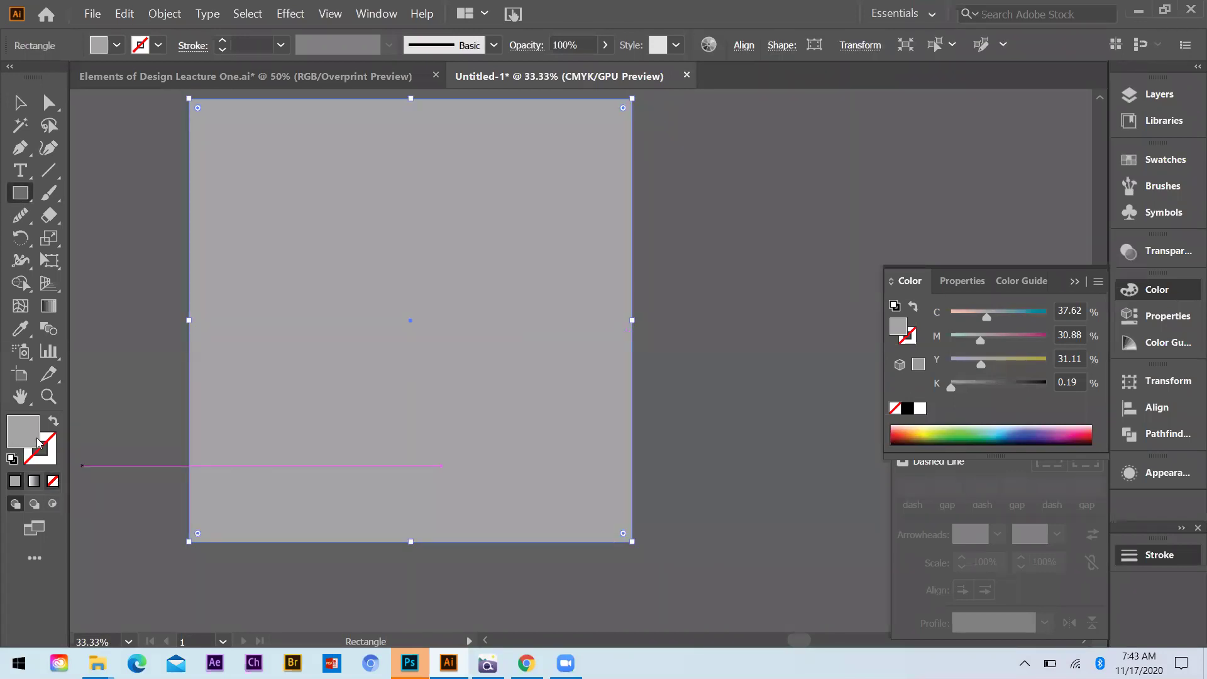
key(slash)
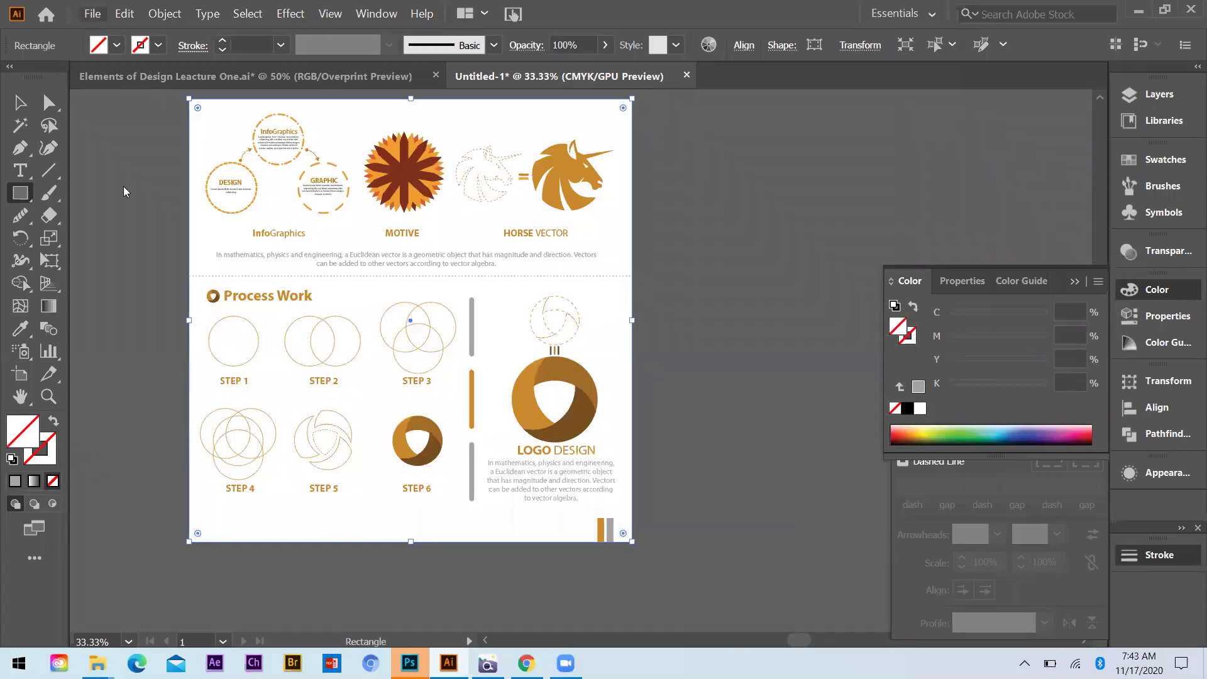
Save the document as an Illustrator file named LActure no 2 batch 32 in the BATCH 32 folder, accepting the default options.
key(alt+f)
key(Escape)
key(ctrl+shift+s)
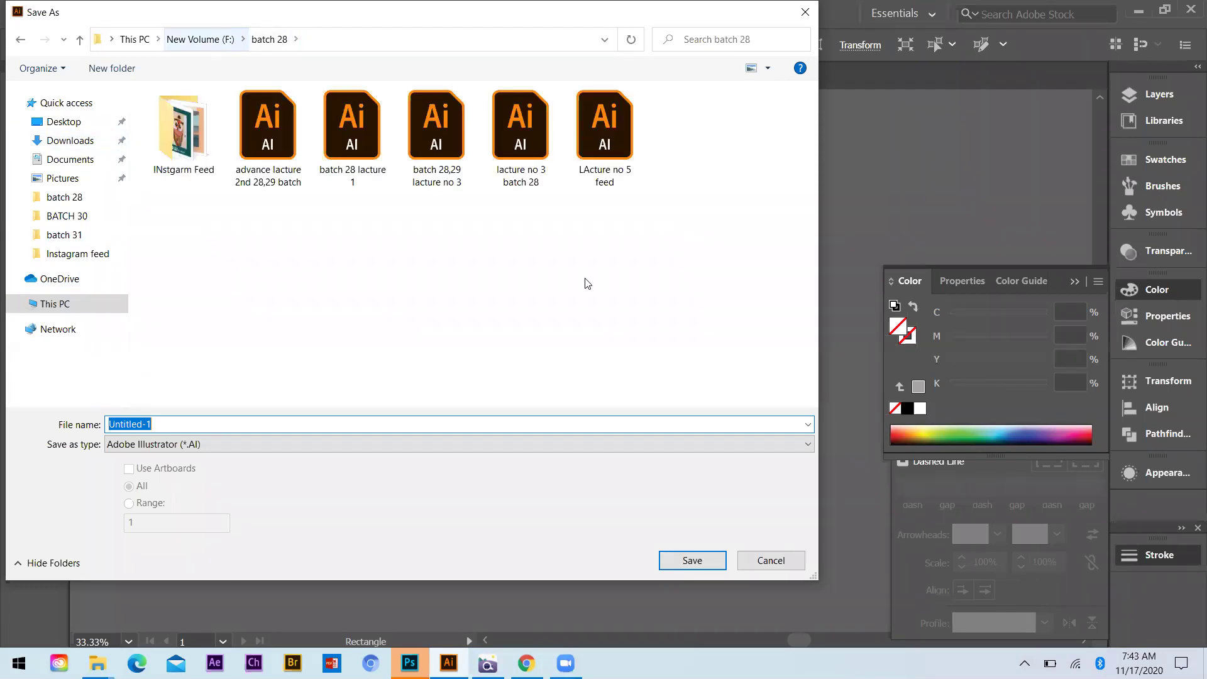
key(alt+Up)
scroll(399, 351, down, 10)
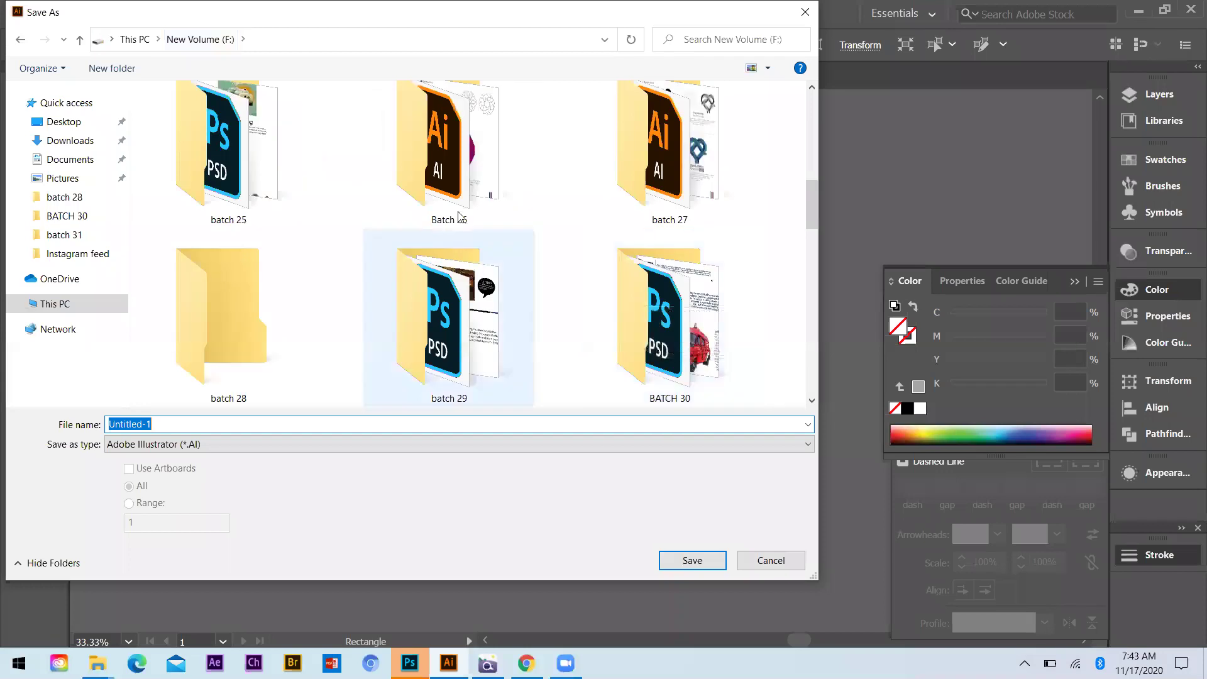
double_click(464, 207)
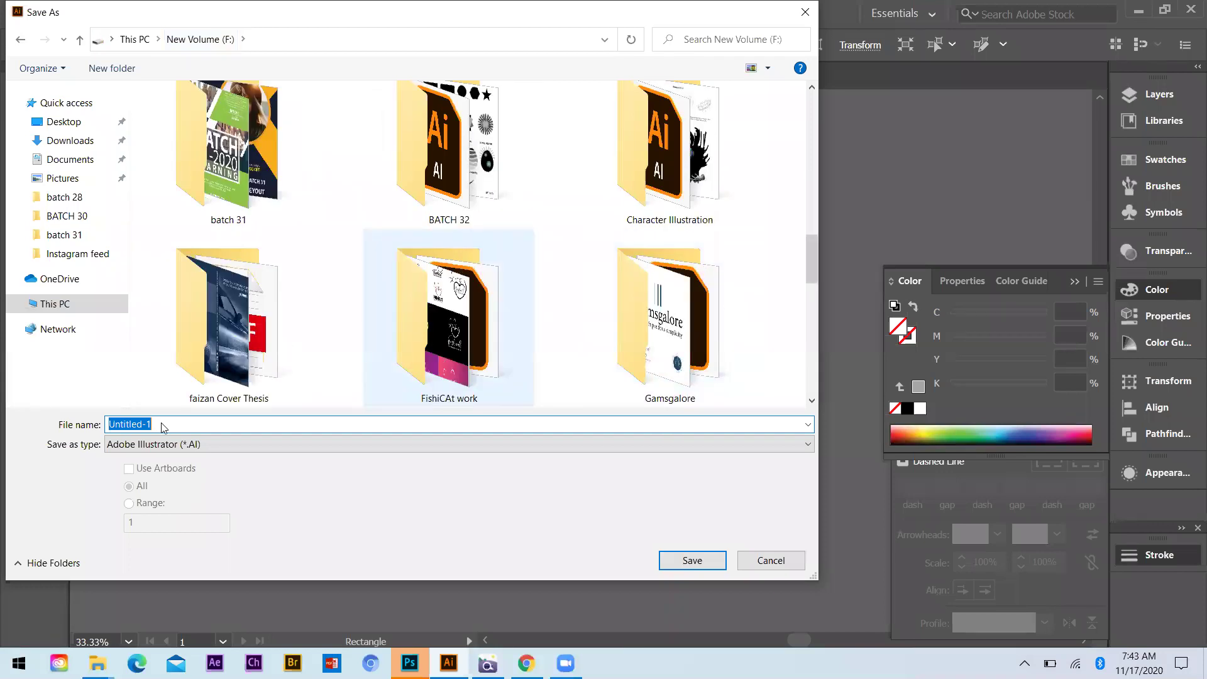
text(LAc)
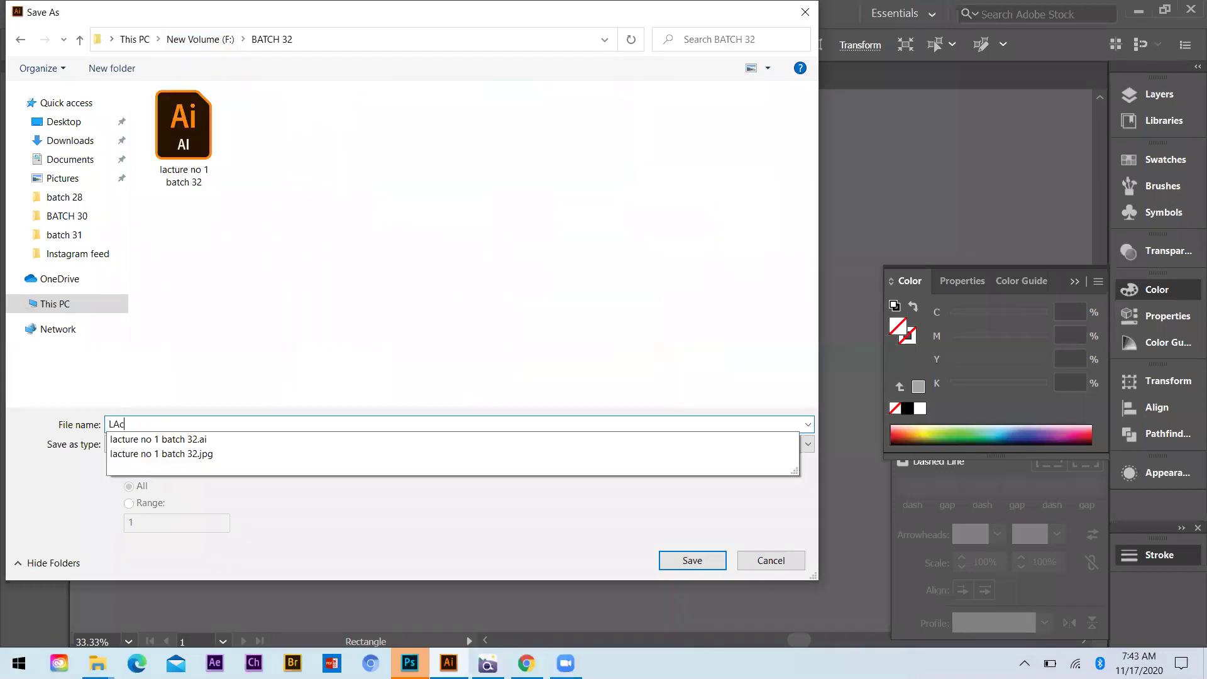
text(ture no 2)
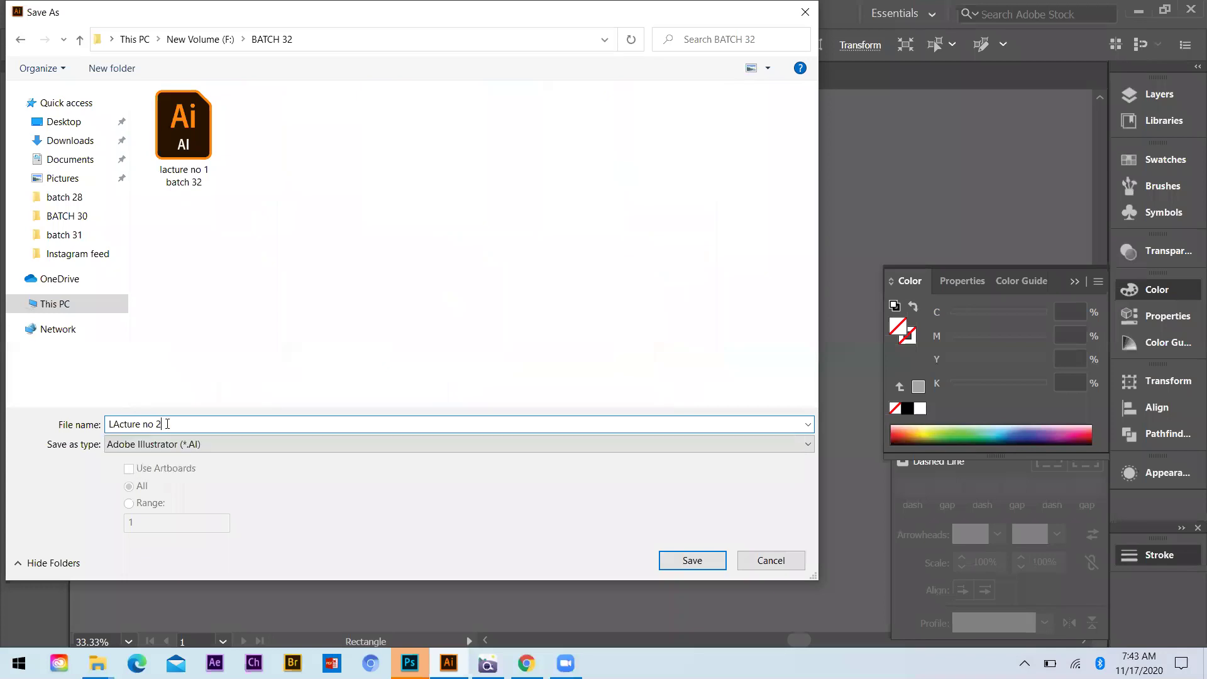
text( batch 32)
key(Return)
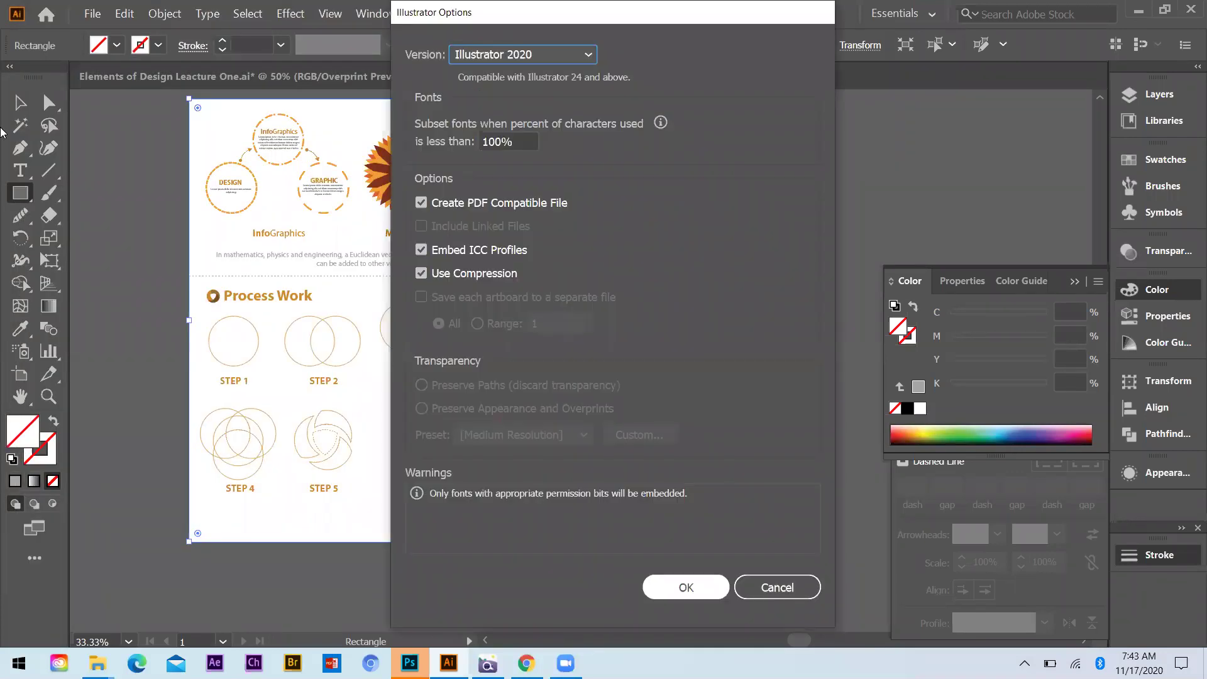
key(Return)
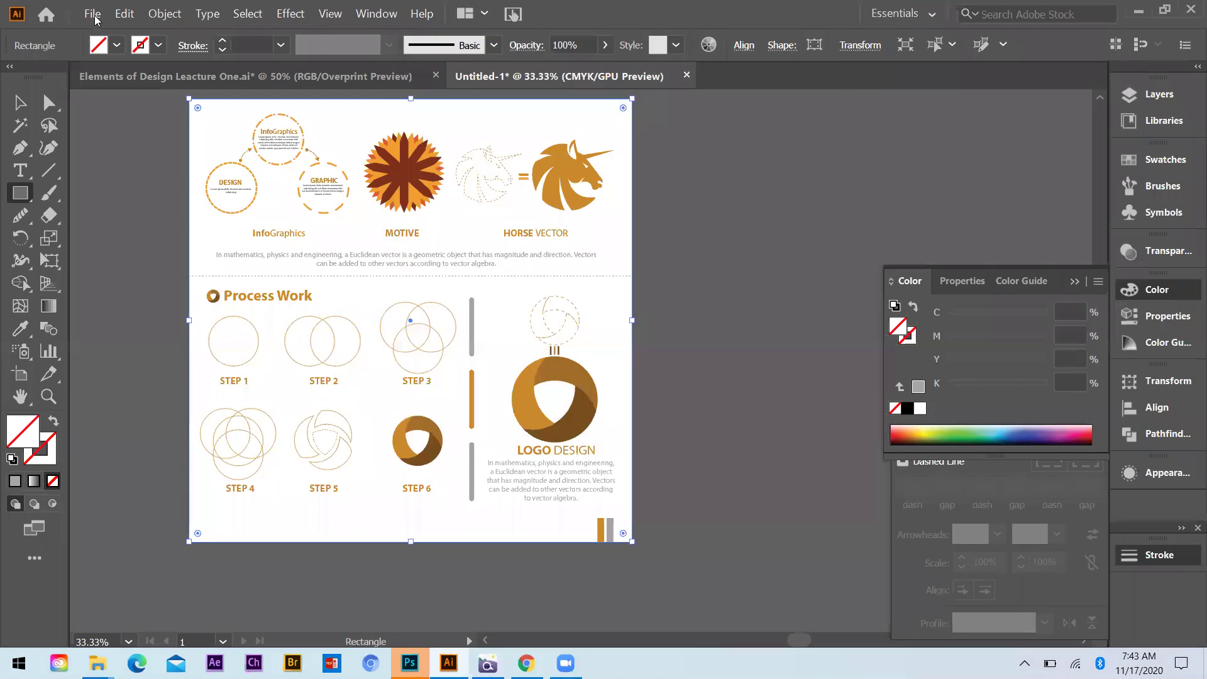
Export the artwork to the BATCH 32 folder as a JPEG named LActure no 2 batch 32, using the RGB colour model.
click(92, 14)
mouse_move(264, 256)
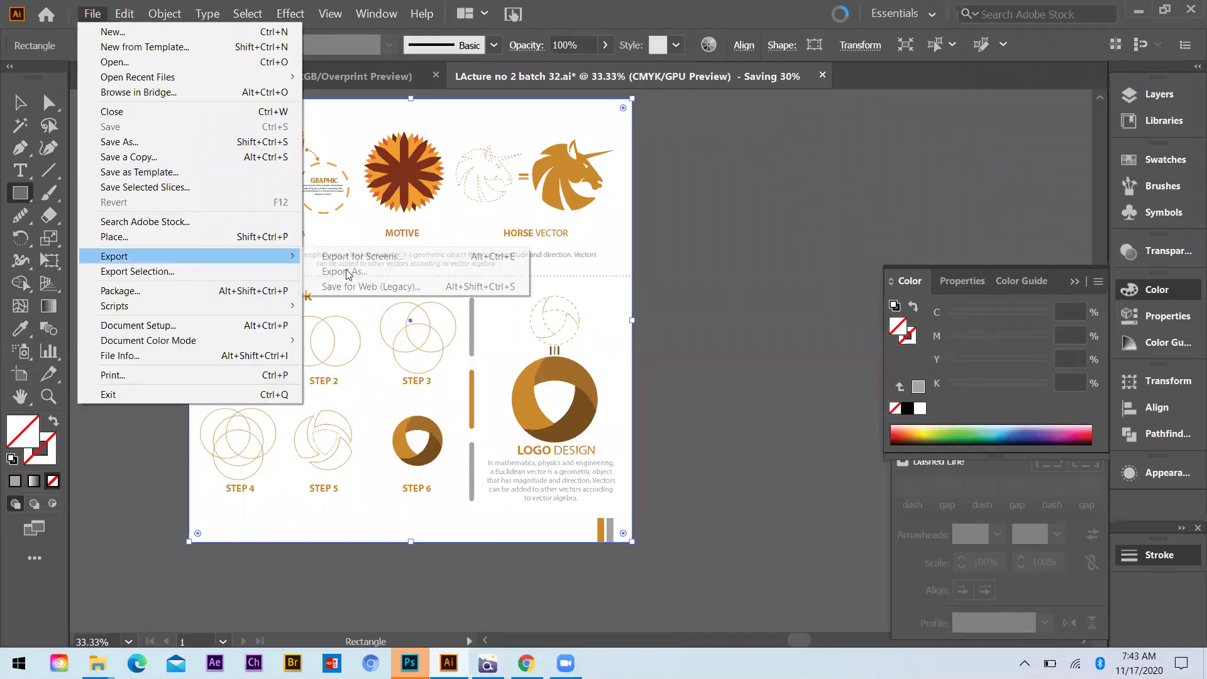
click(347, 273)
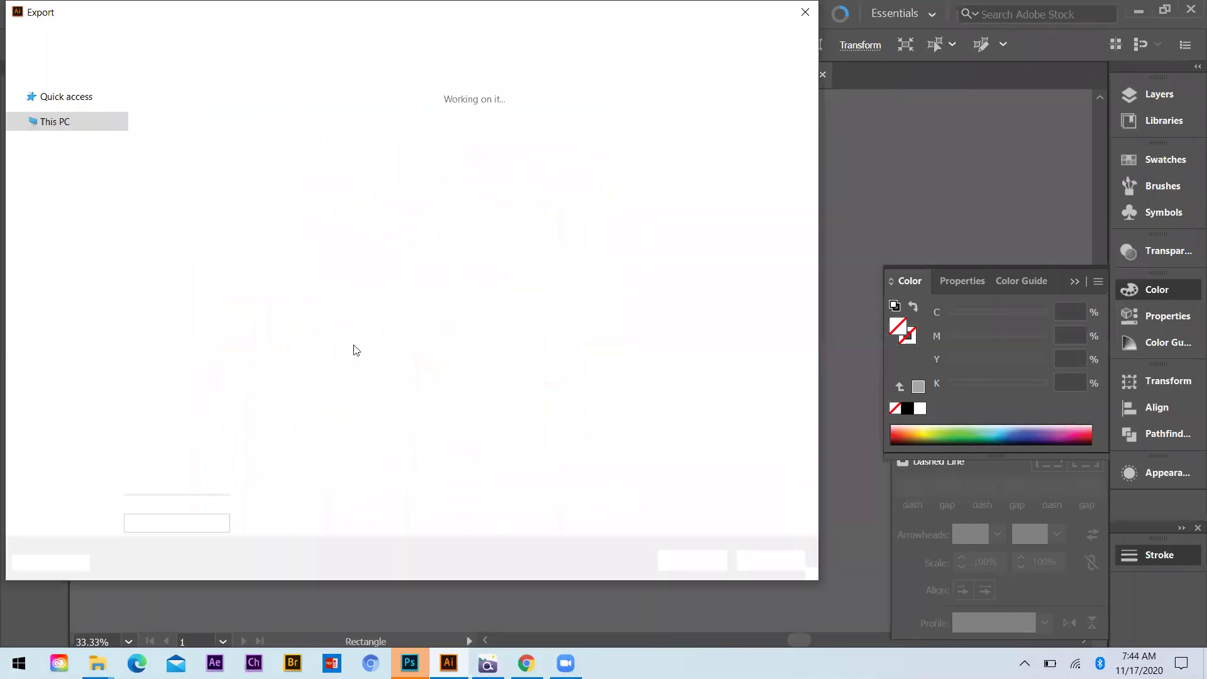
click(148, 447)
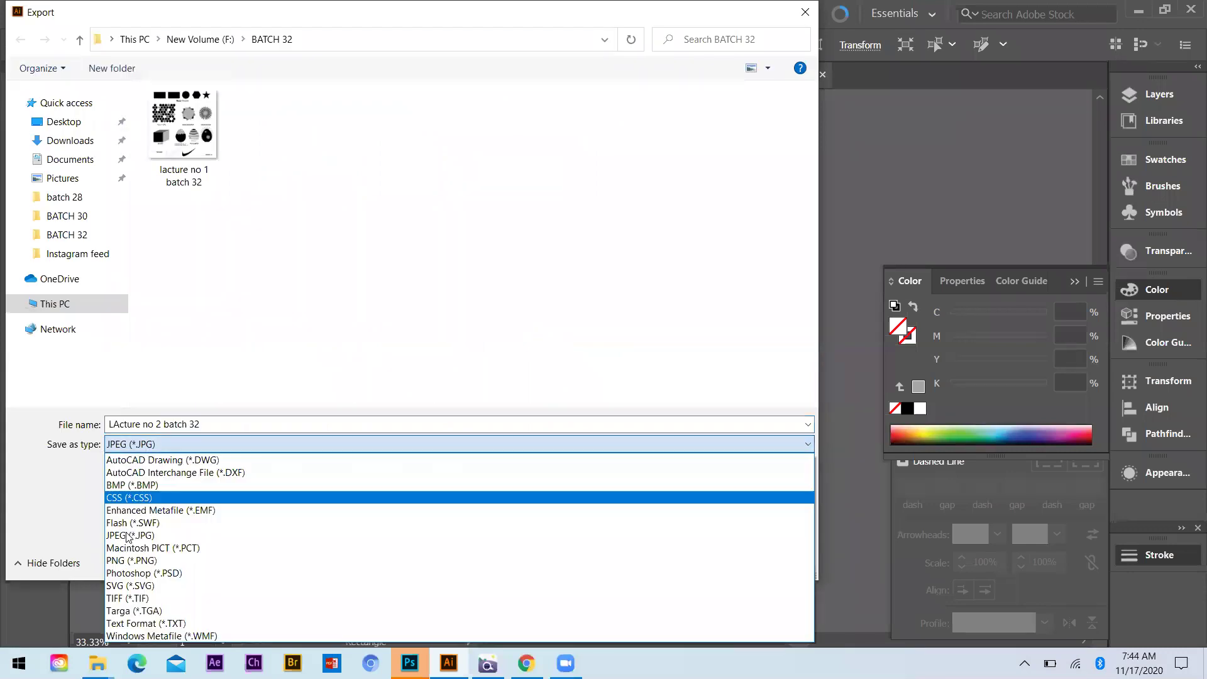
click(128, 537)
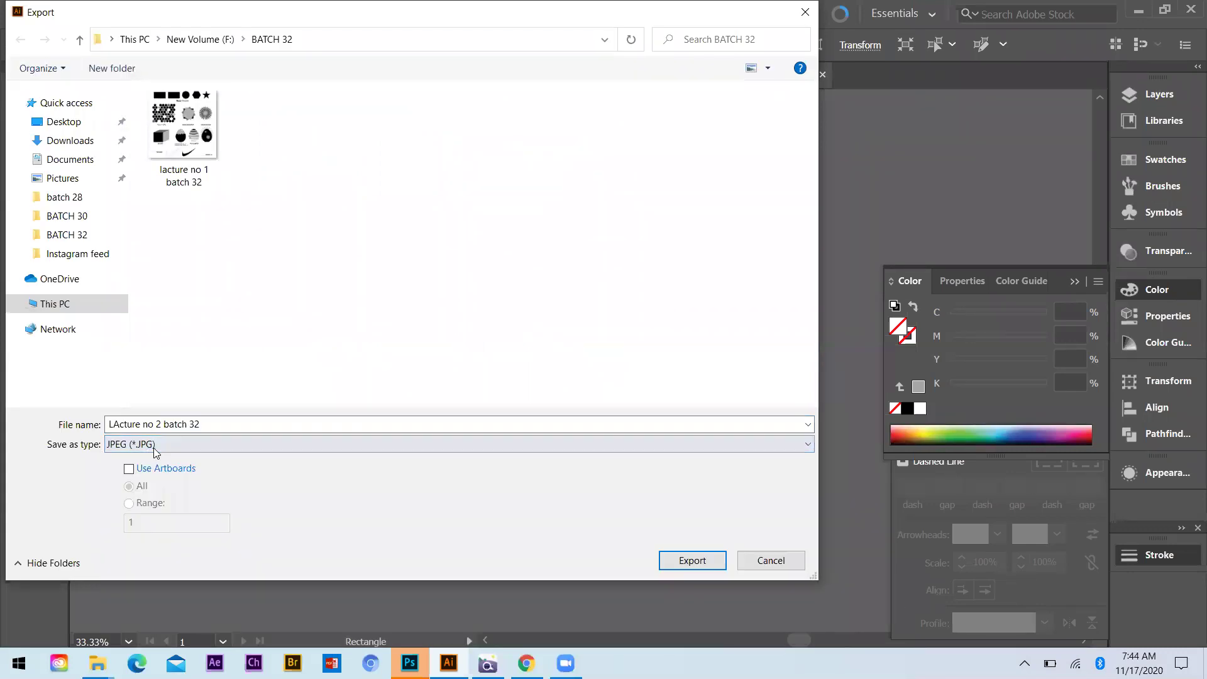
click(704, 564)
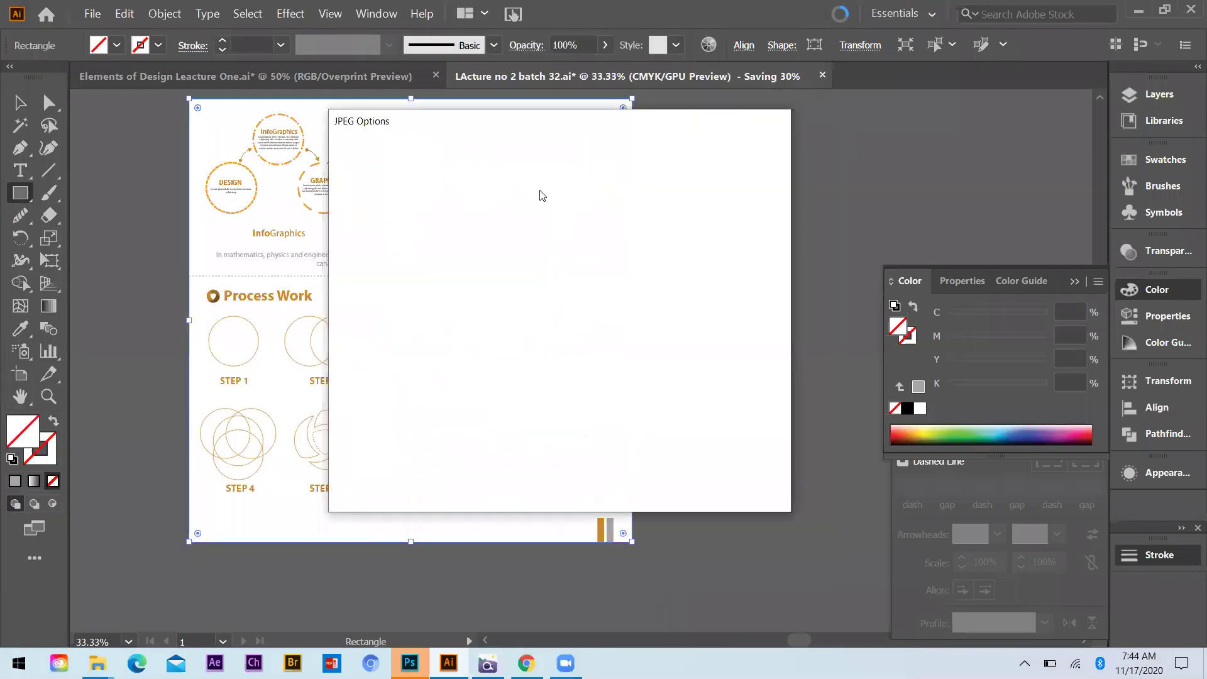
click(506, 188)
click(497, 210)
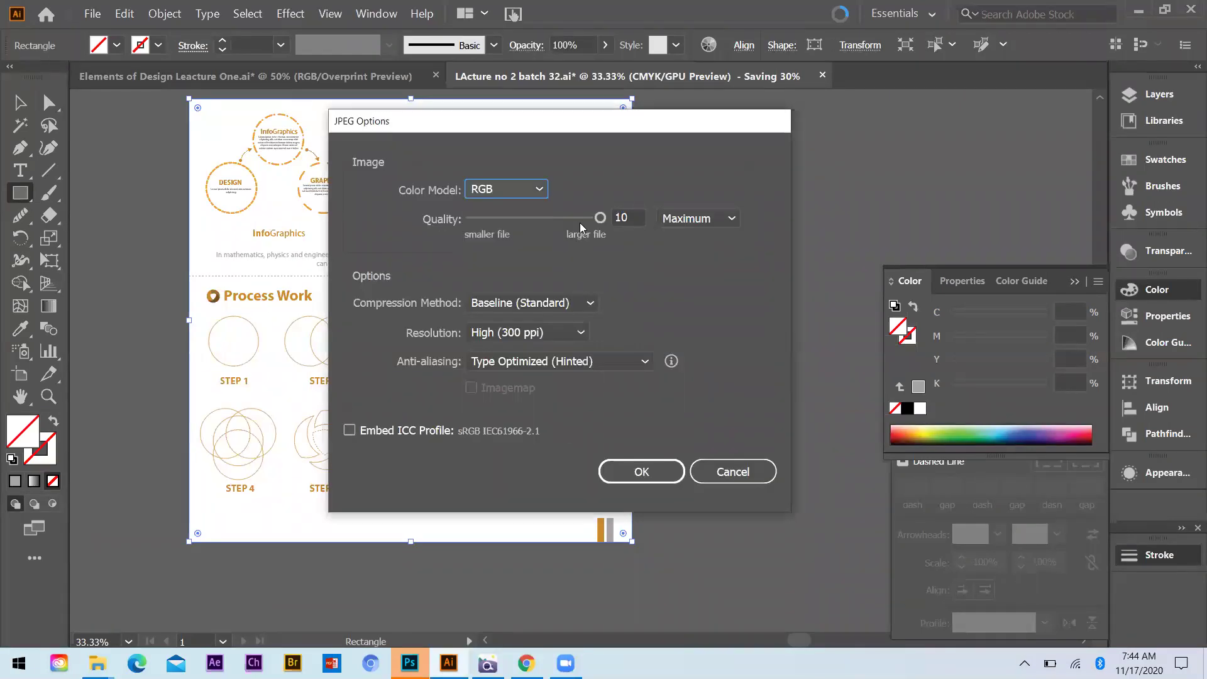
click(641, 472)
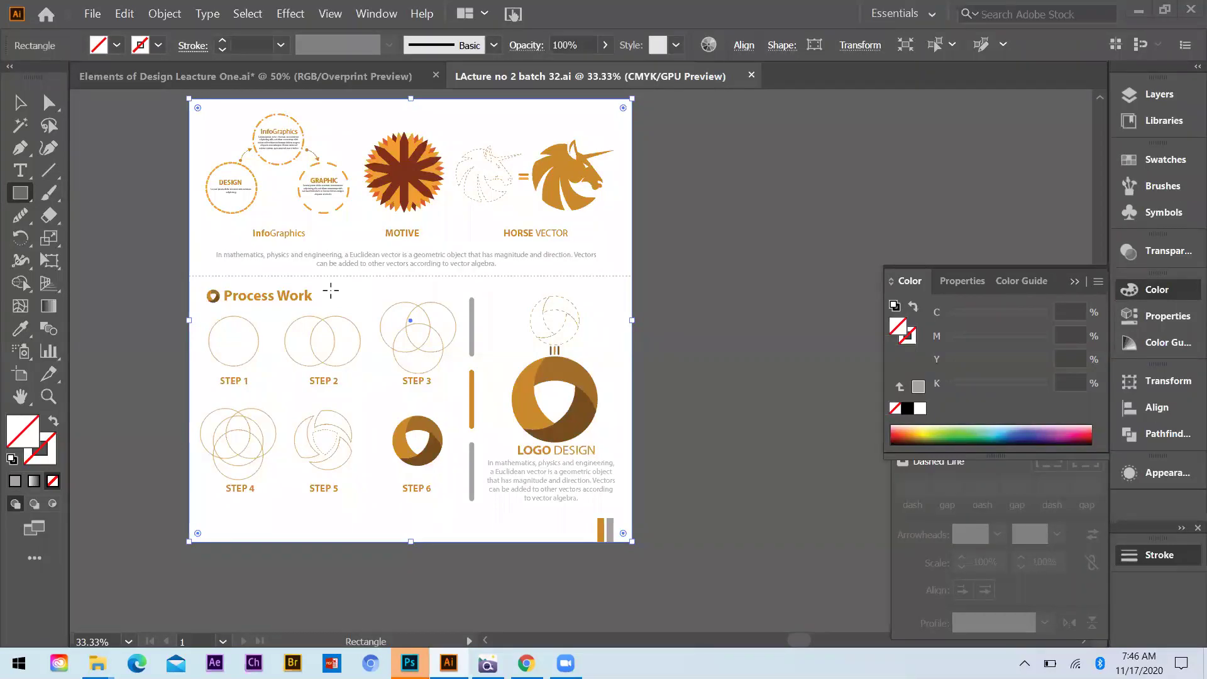
click(32, 484)
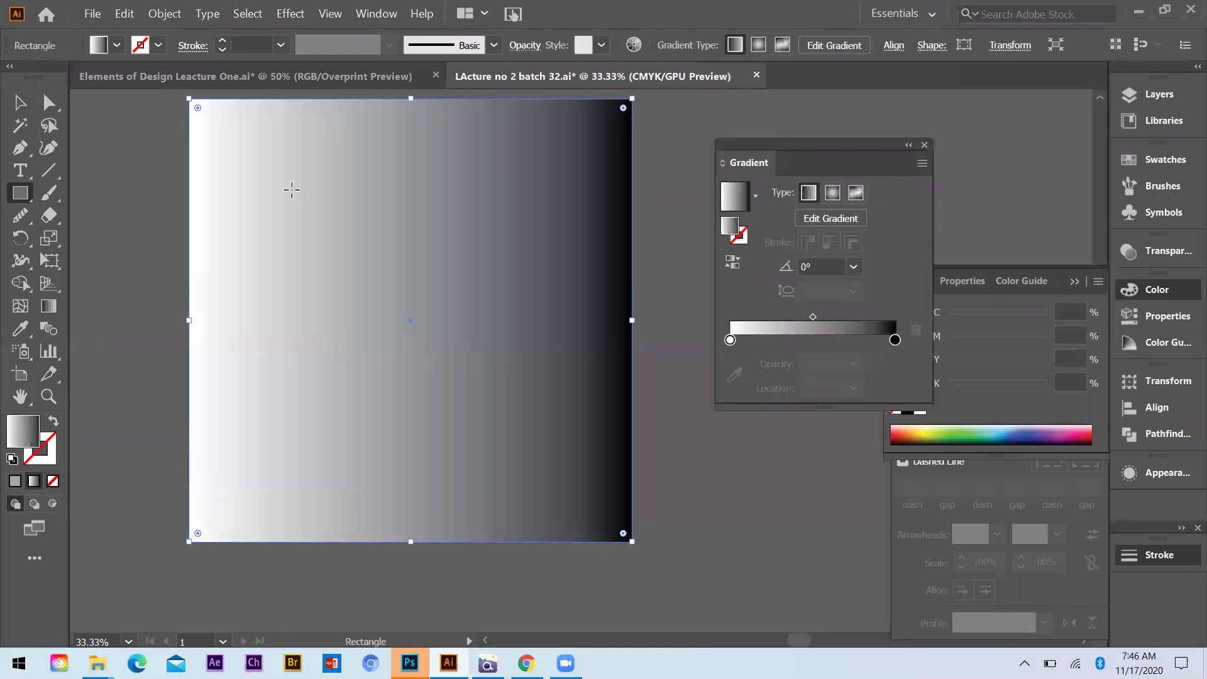
click(20, 103)
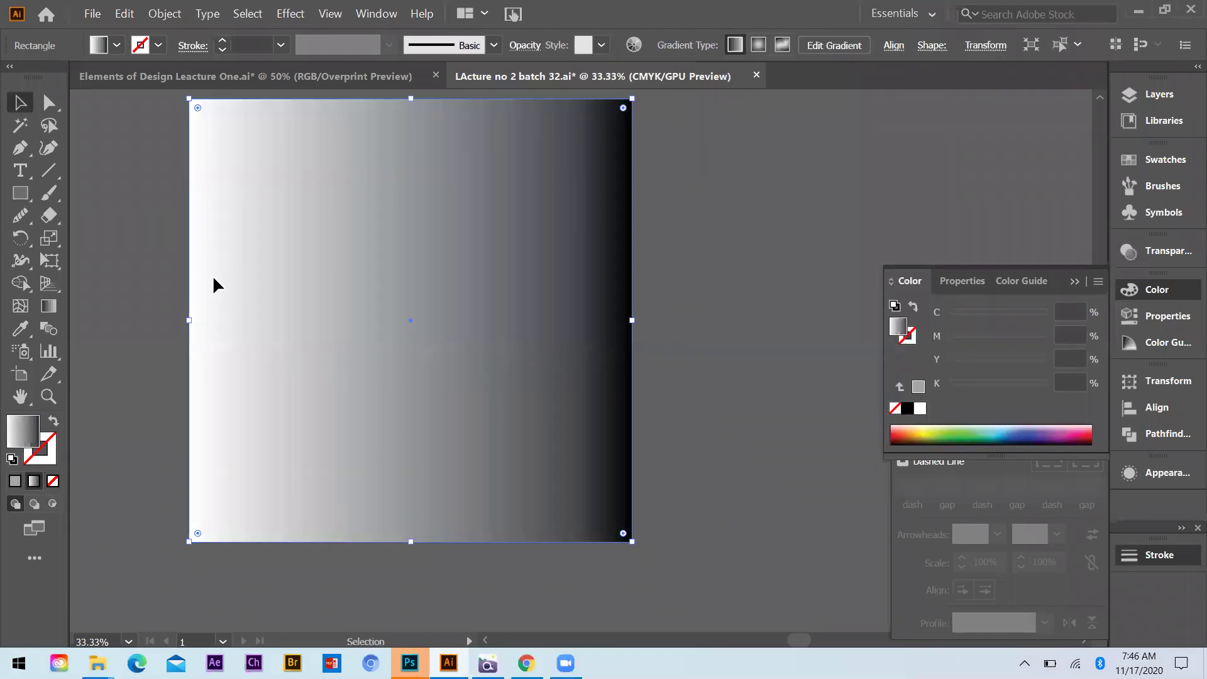
key(slash)
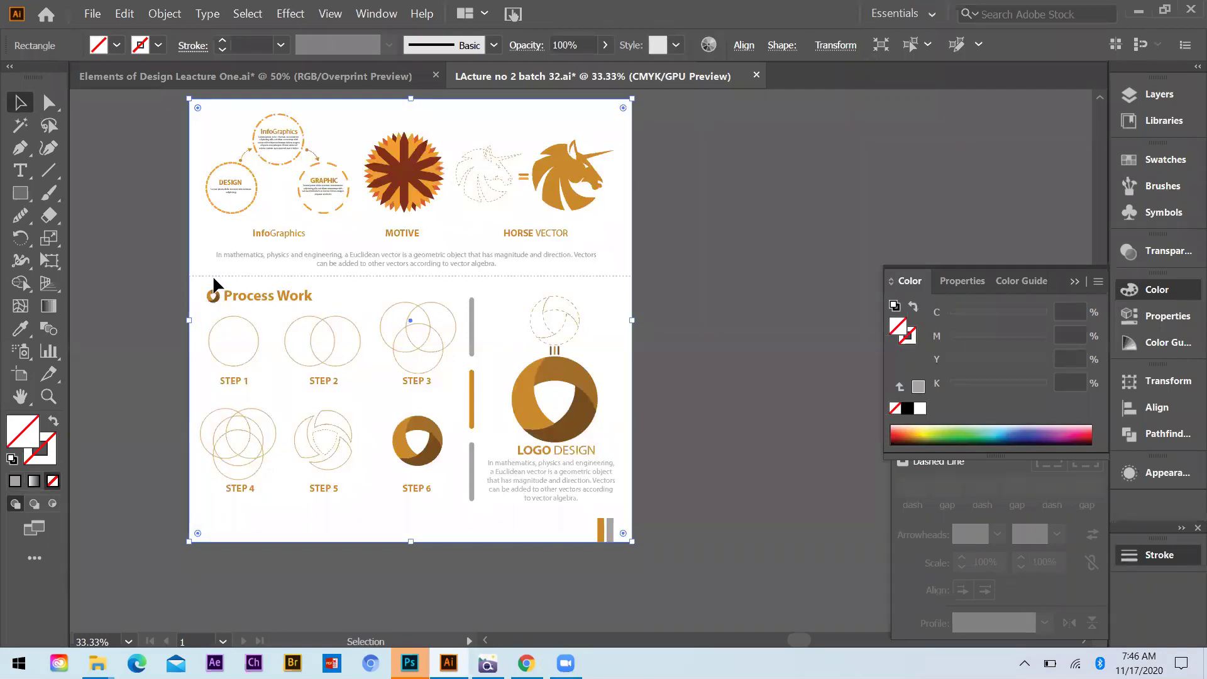